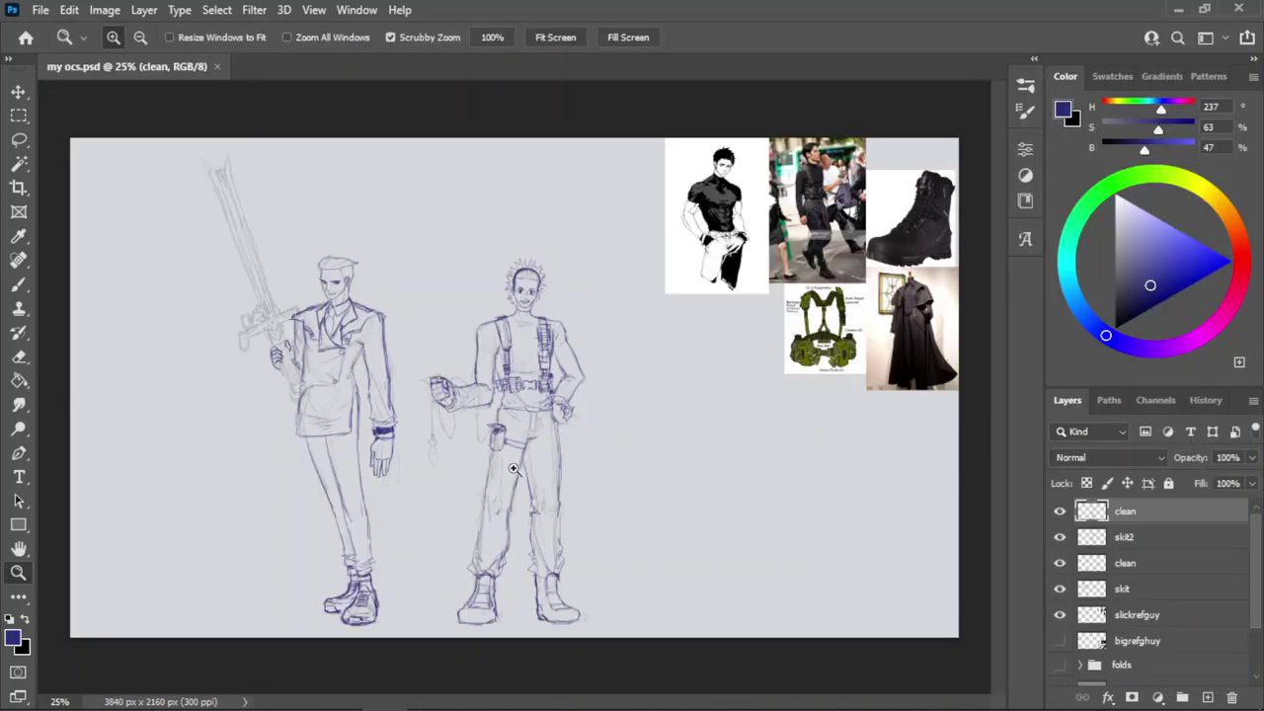
Switch to OBS and set the Mic/Aux audio monitoring to Monitor and Output in the advanced audio properties.
key("alt+Tab")
key("Tab")
key("Tab")
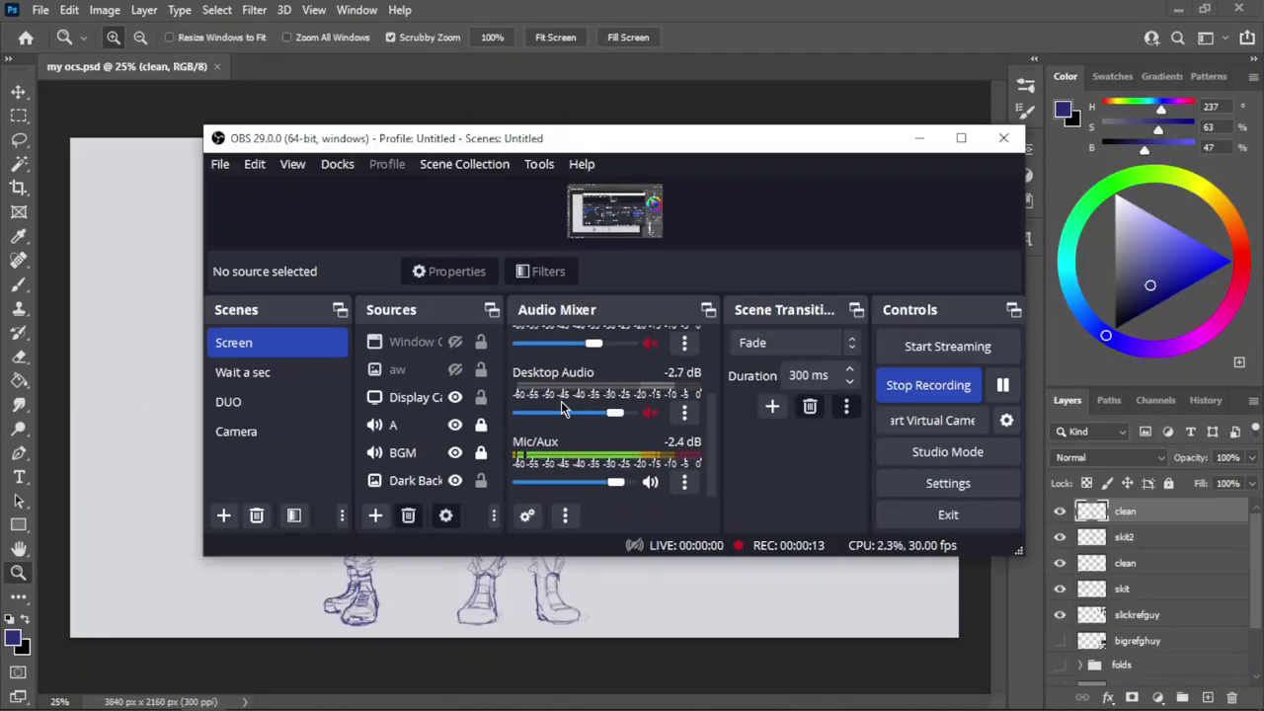
left_click(685, 482)
left_click(780, 469)
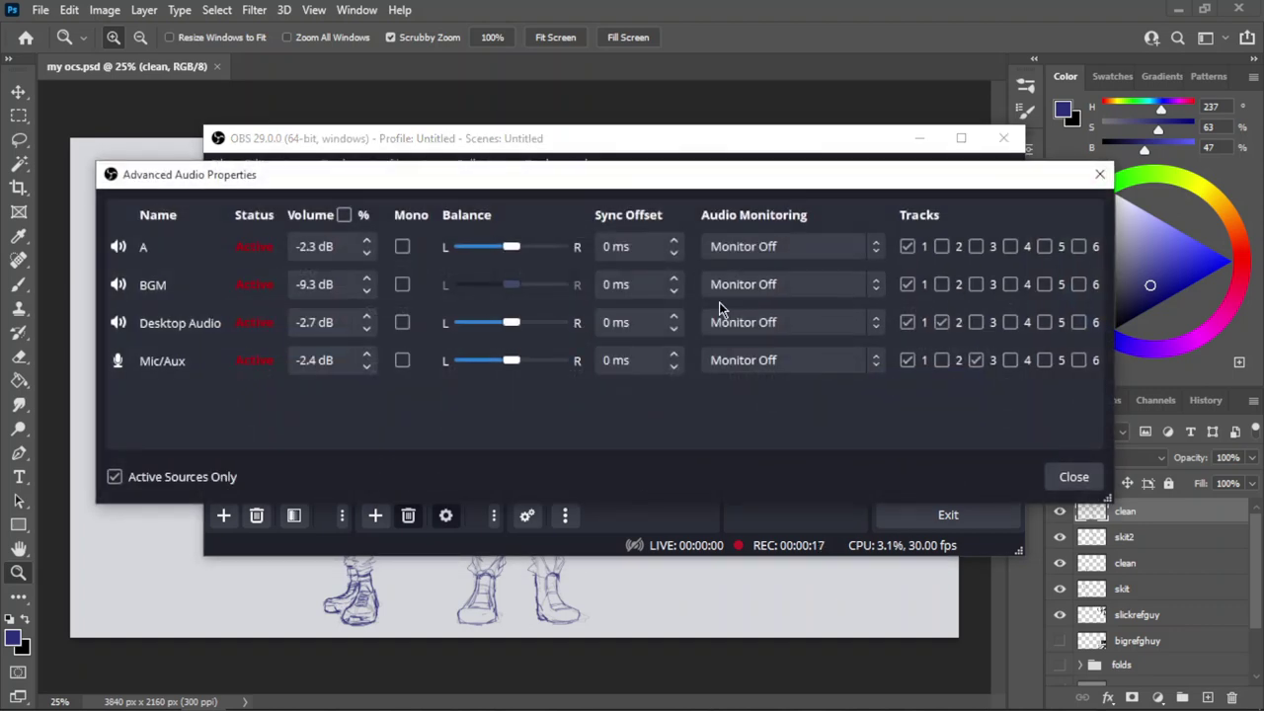
left_click(763, 360)
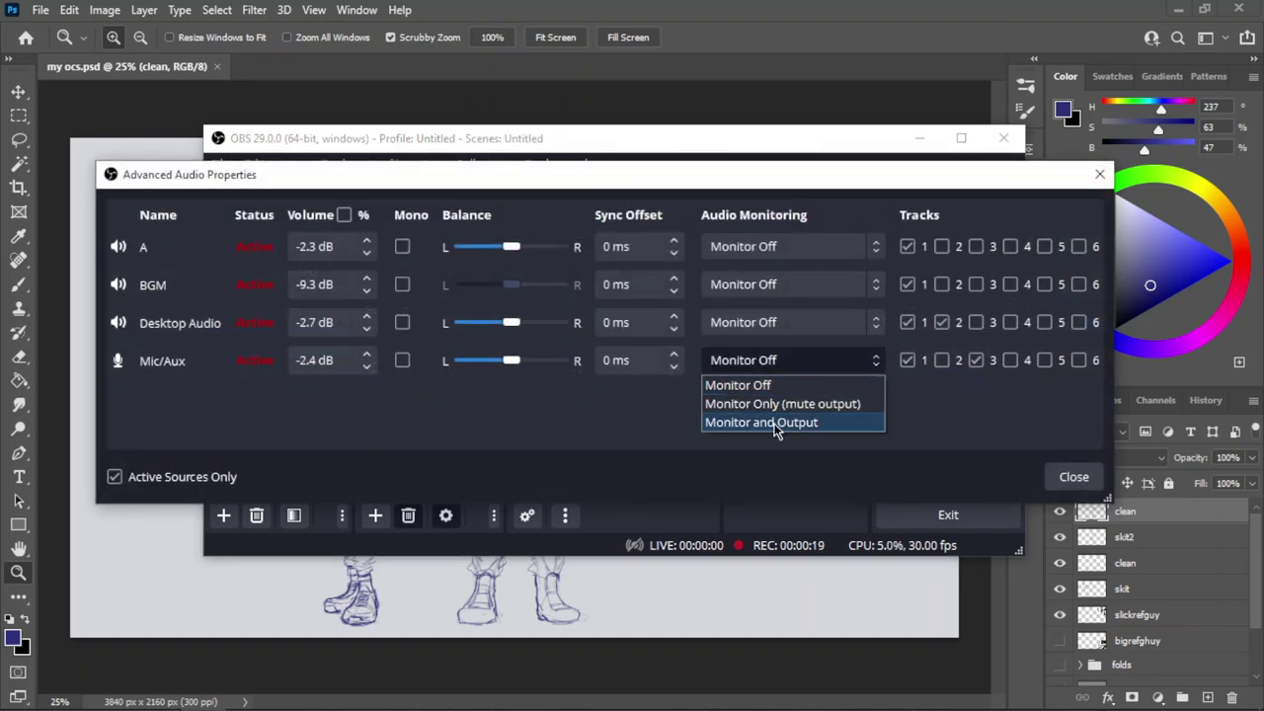
left_click(777, 423)
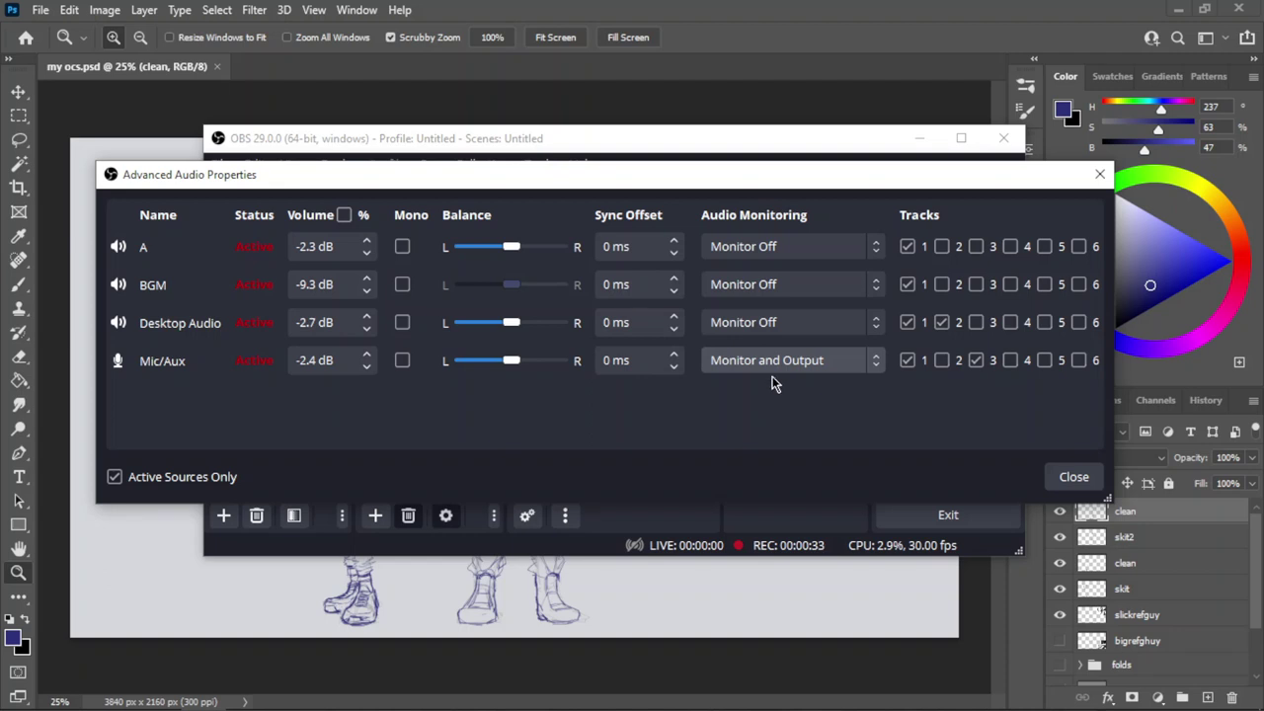
Set the Mic/Aux audio monitoring to Monitor Off and close the advanced audio properties.
left_click(771, 367)
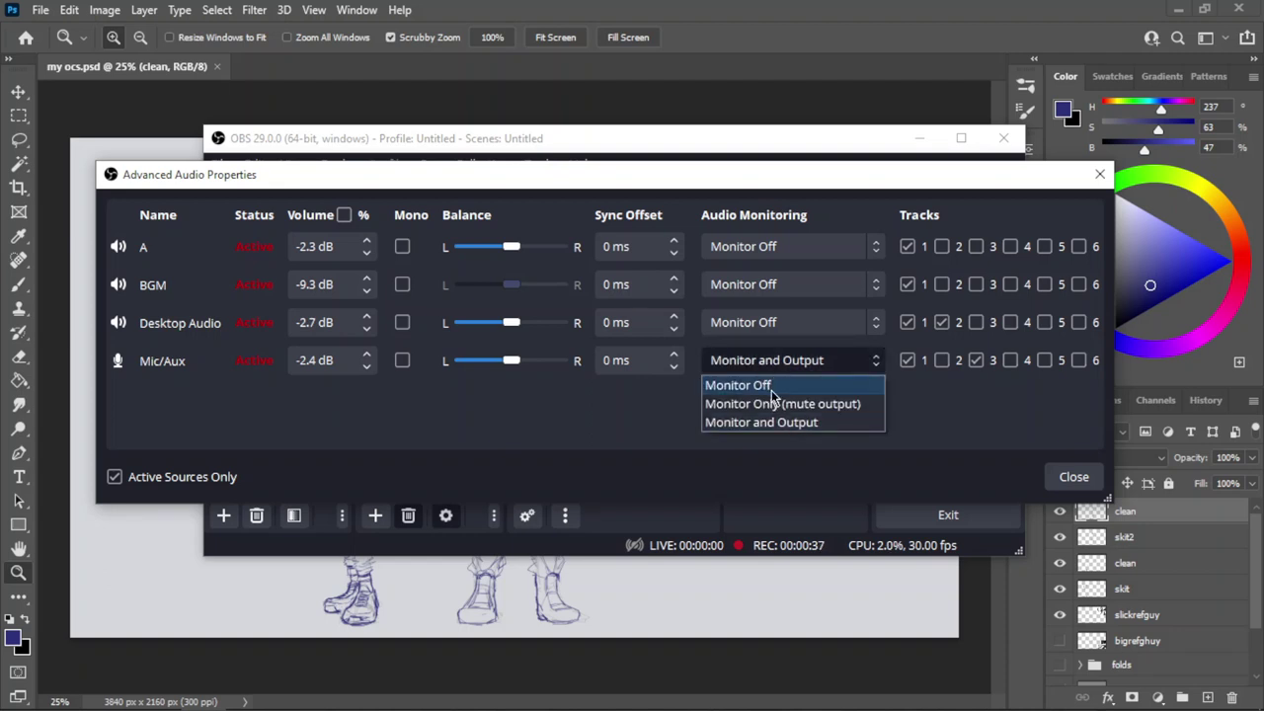
left_click(772, 388)
left_click(1074, 477)
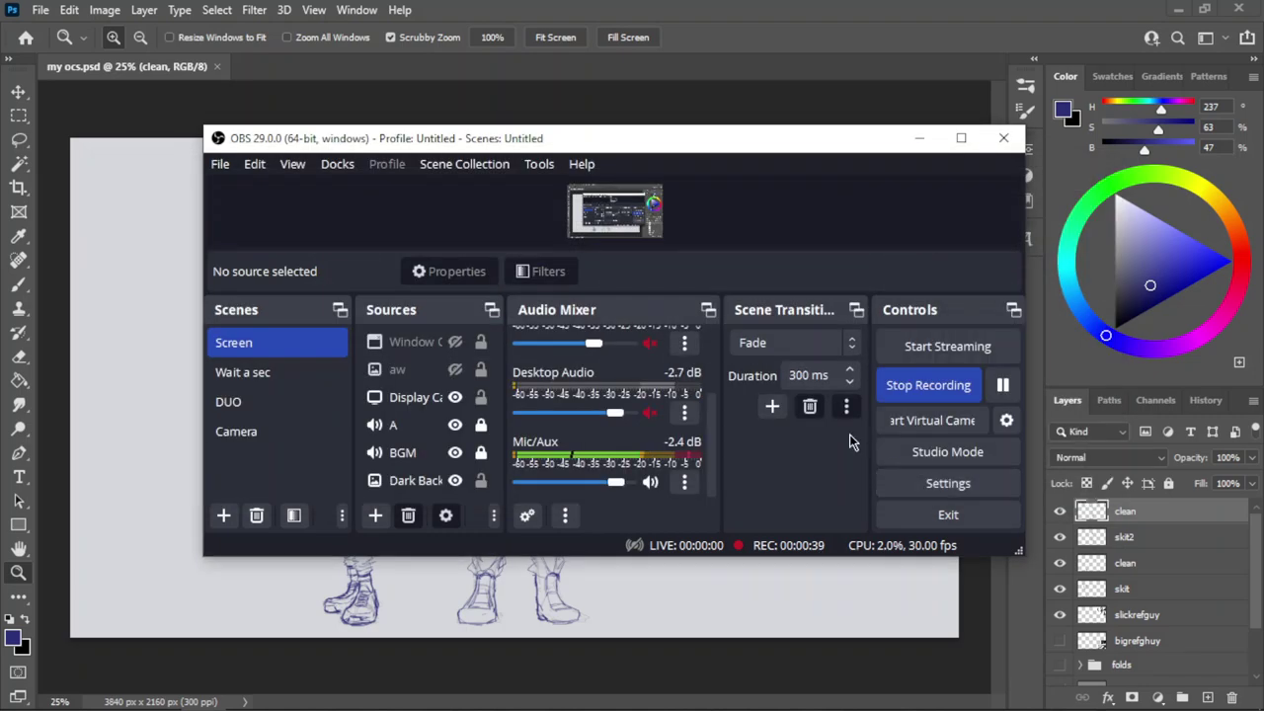
Switch back to Photoshop and examine the second character's boots and the boot photo among the reference images.
left_click(747, 62)
left_click_drag(431, 353, 536, 464)
left_click_drag(510, 657, 627, 632)
left_click_drag(553, 529, 442, 521)
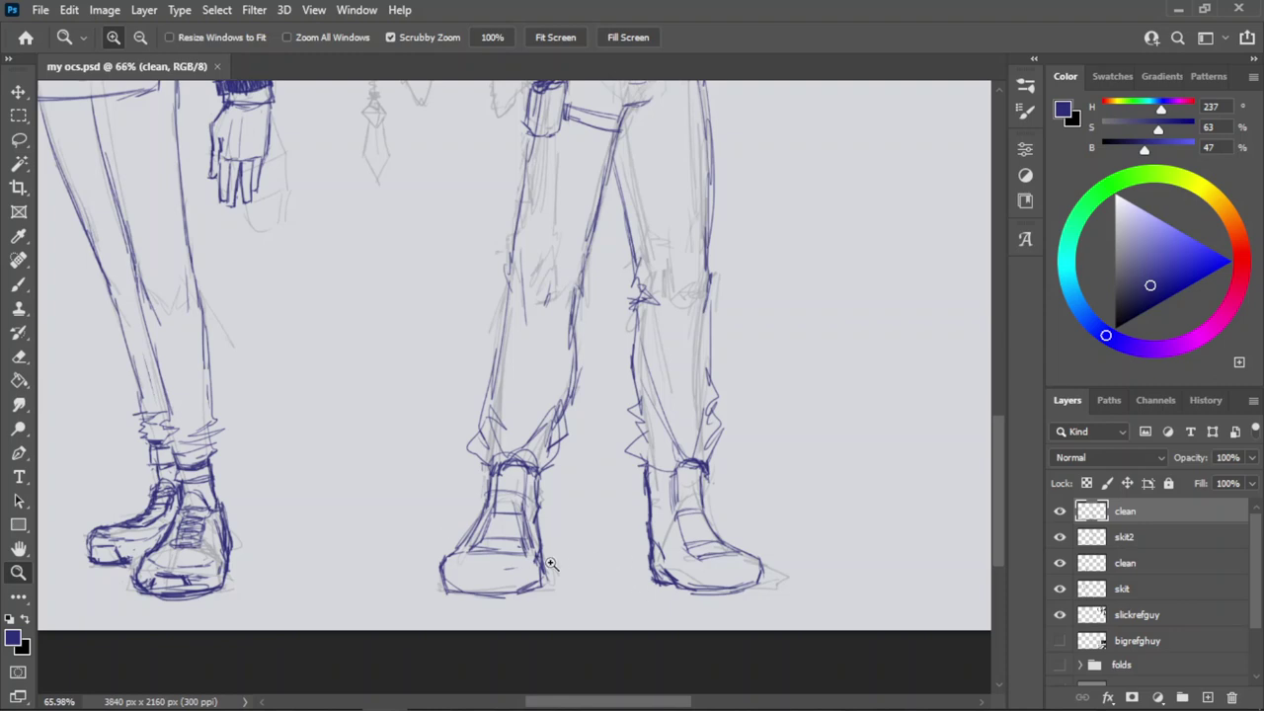
mouse_move(522, 583)
left_mouse_down()
mouse_move(568, 583)
mouse_move(543, 583)
left_mouse_up()
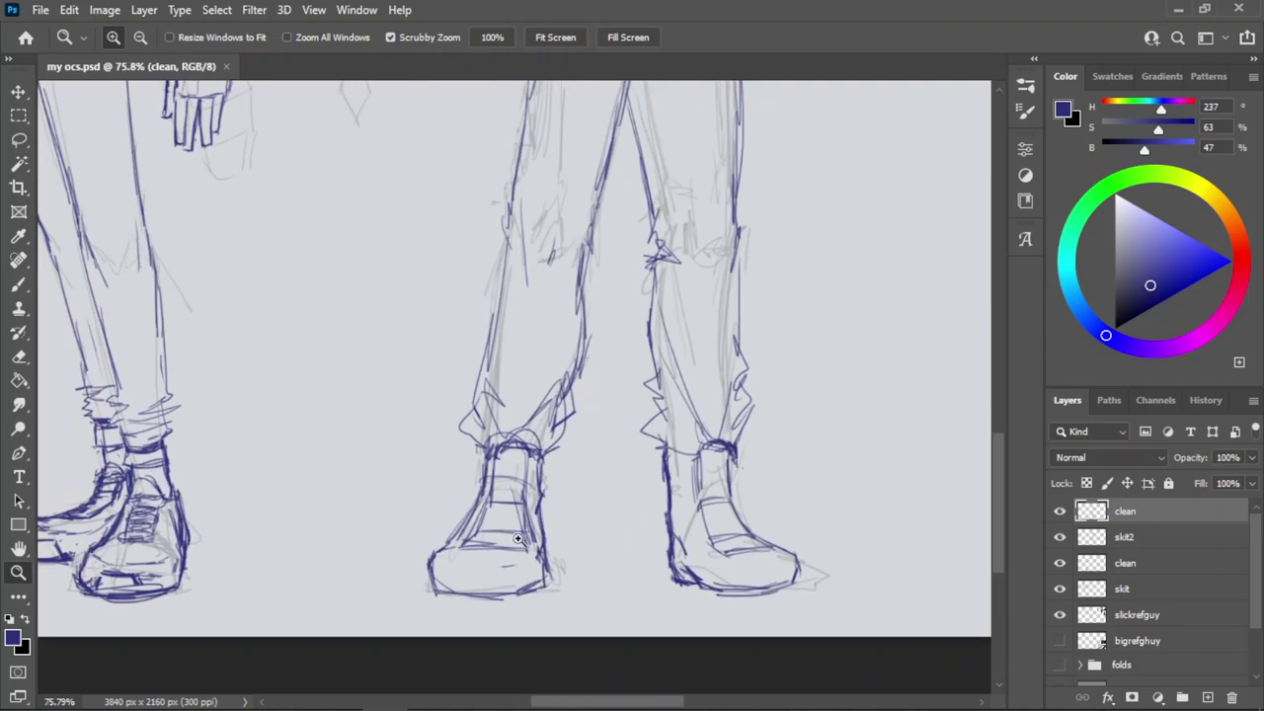
left_click_drag(519, 541, 526, 502)
left_click_drag(825, 281, 881, 282)
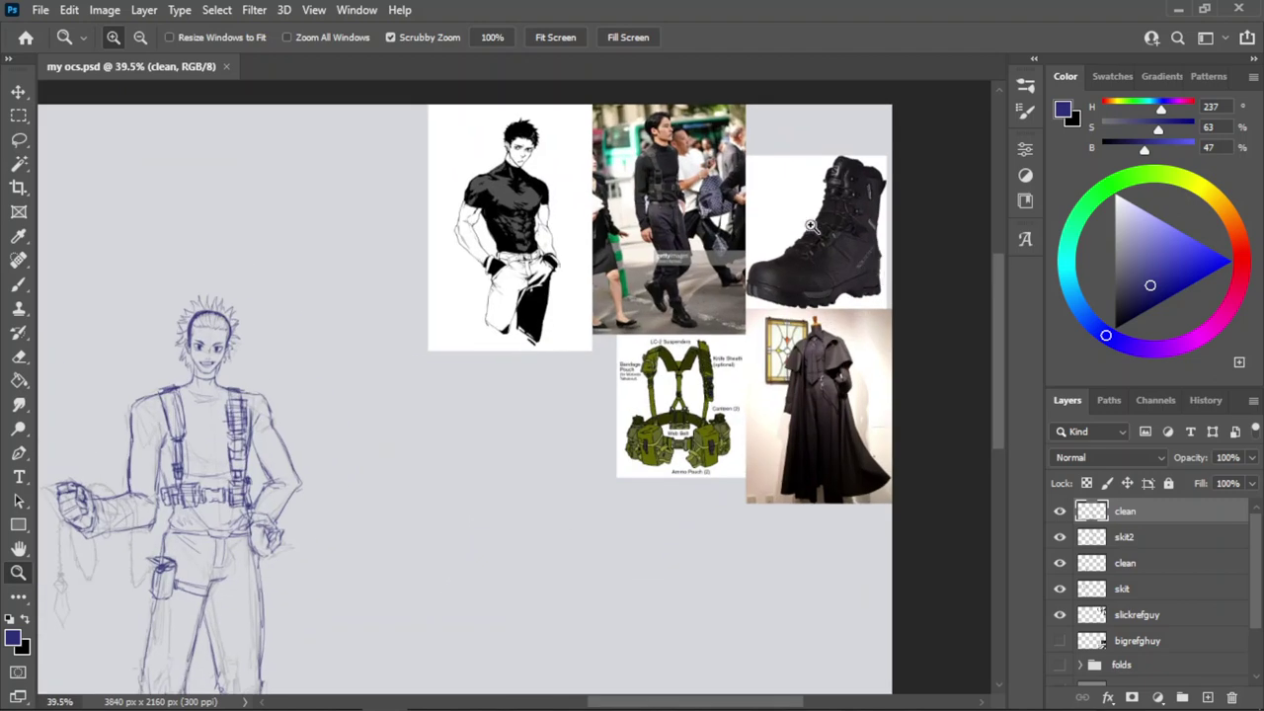
Switch to Microsoft Edge and open YouTube from the new tab page.
key("alt+Tab")
key("alt+Tab")
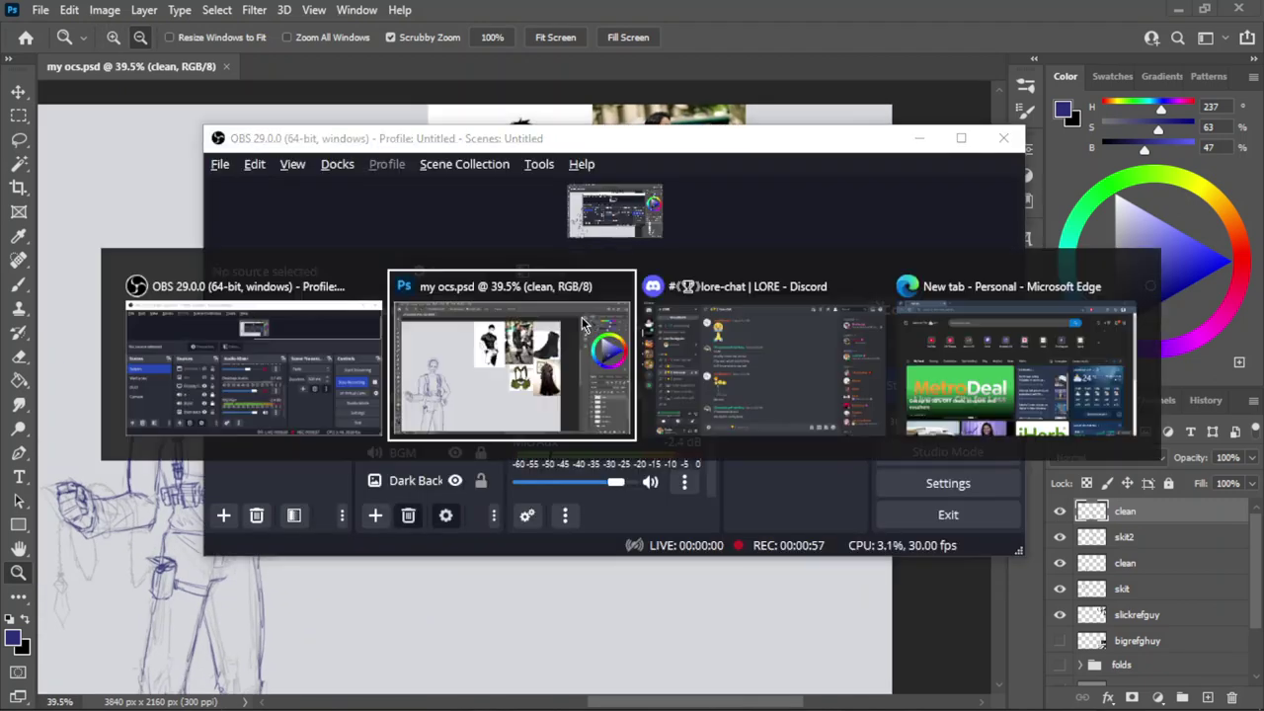
key("alt+Tab")
key("alt+Tab")
key("alt+Tab")
key("alt+Tab")
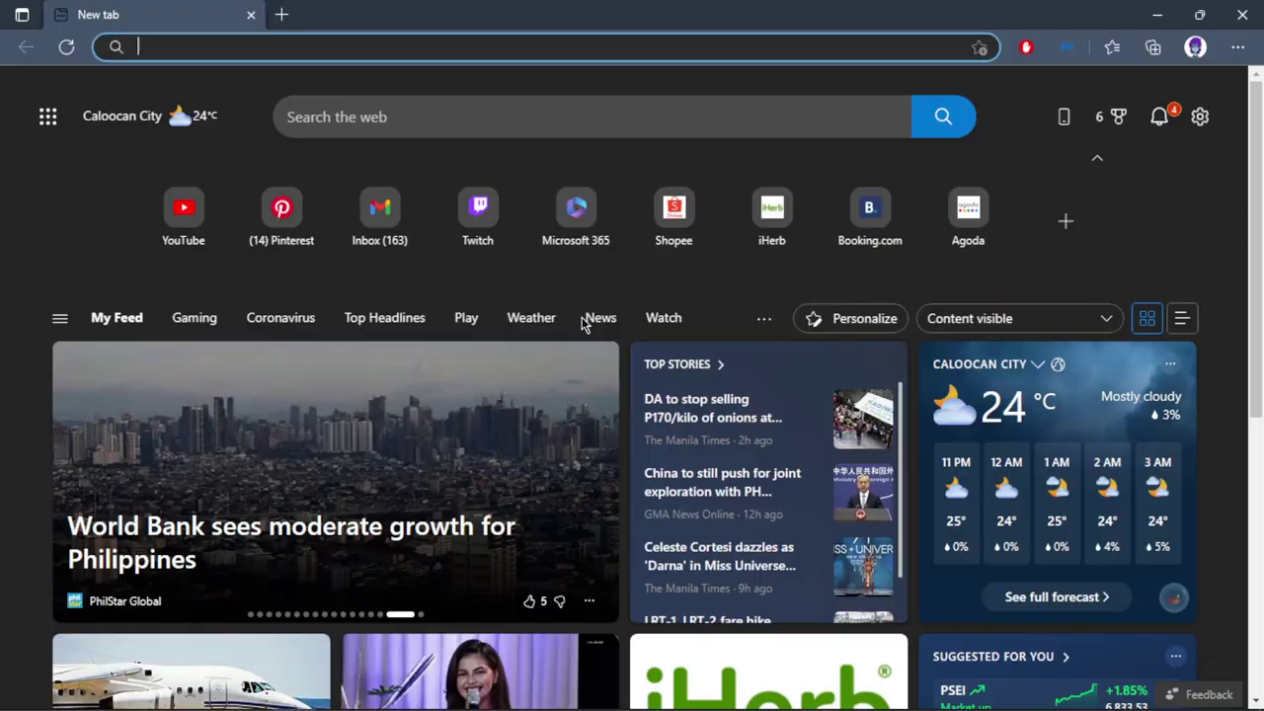
left_click(198, 248)
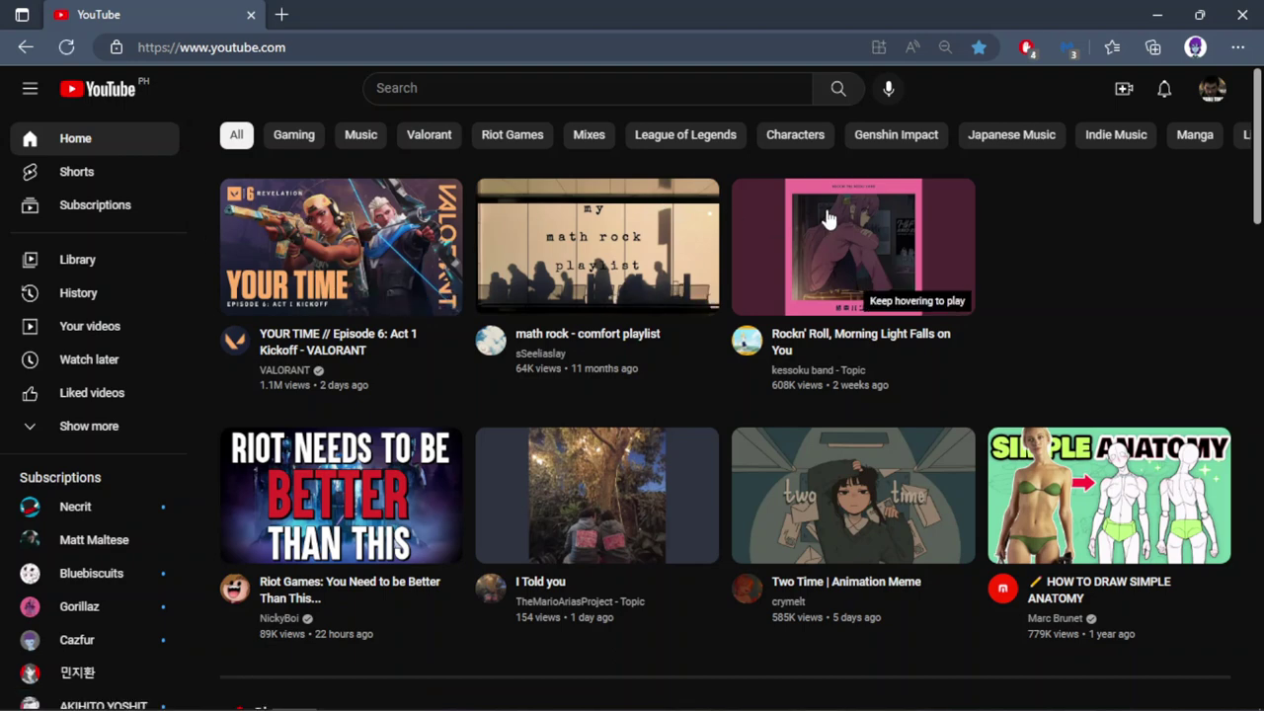
Watch the short "3 Wanderer Teams You MUST Try in Genshin!" in a separate tab and close that tab.
mouse_move(855, 200)
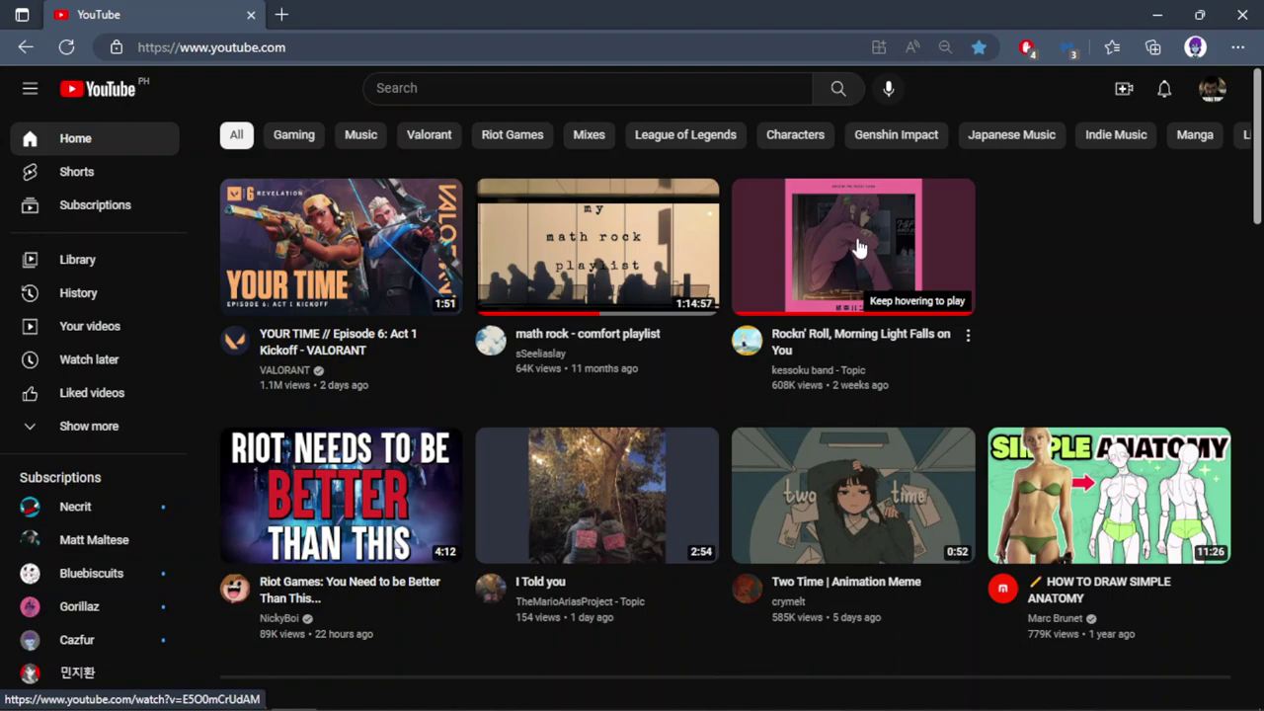
scroll(859, 252, "down", 4)
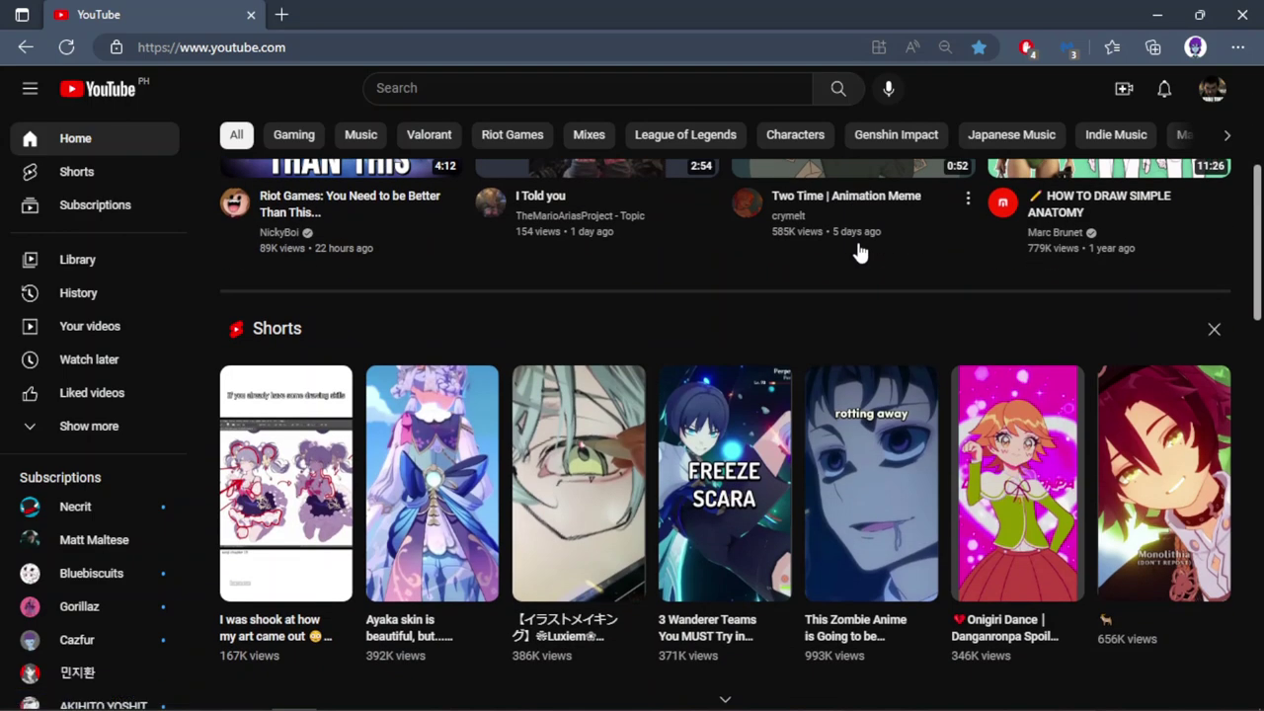
scroll(859, 253, "up", 3)
scroll(859, 253, "down", 3)
middle_click(731, 465)
scroll(748, 464, "up", 4)
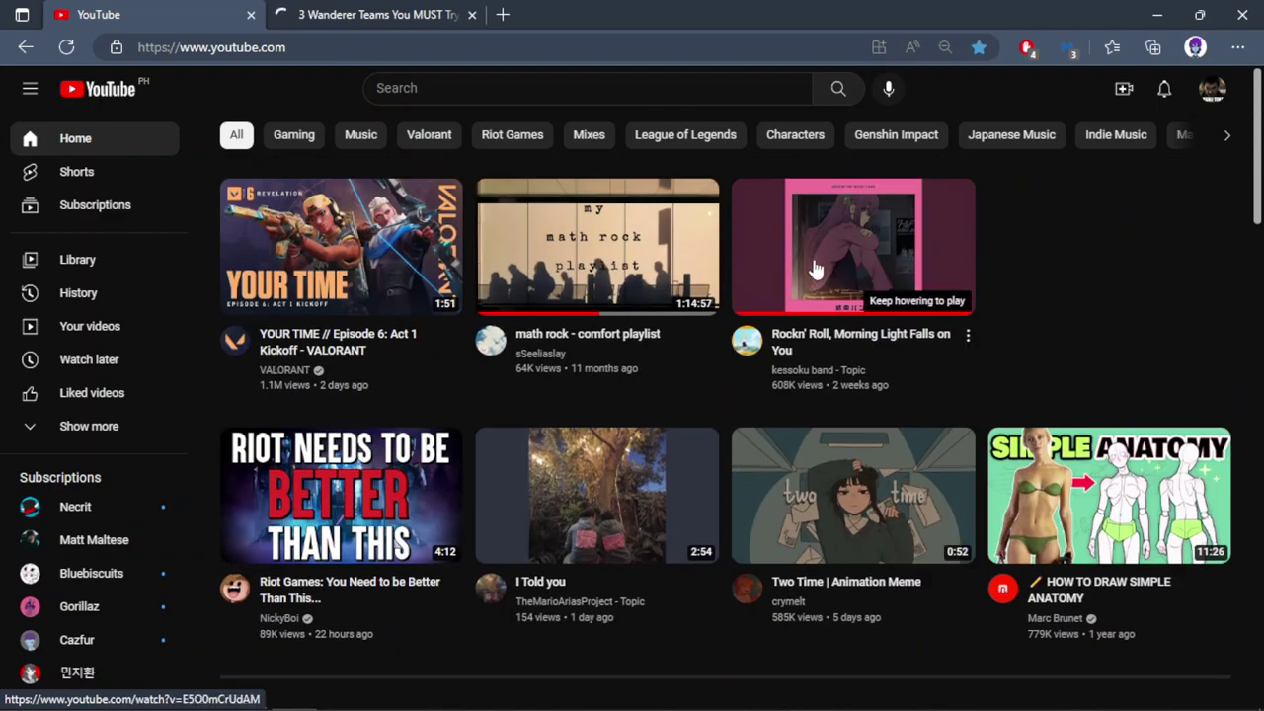
key("ctrl+Tab")
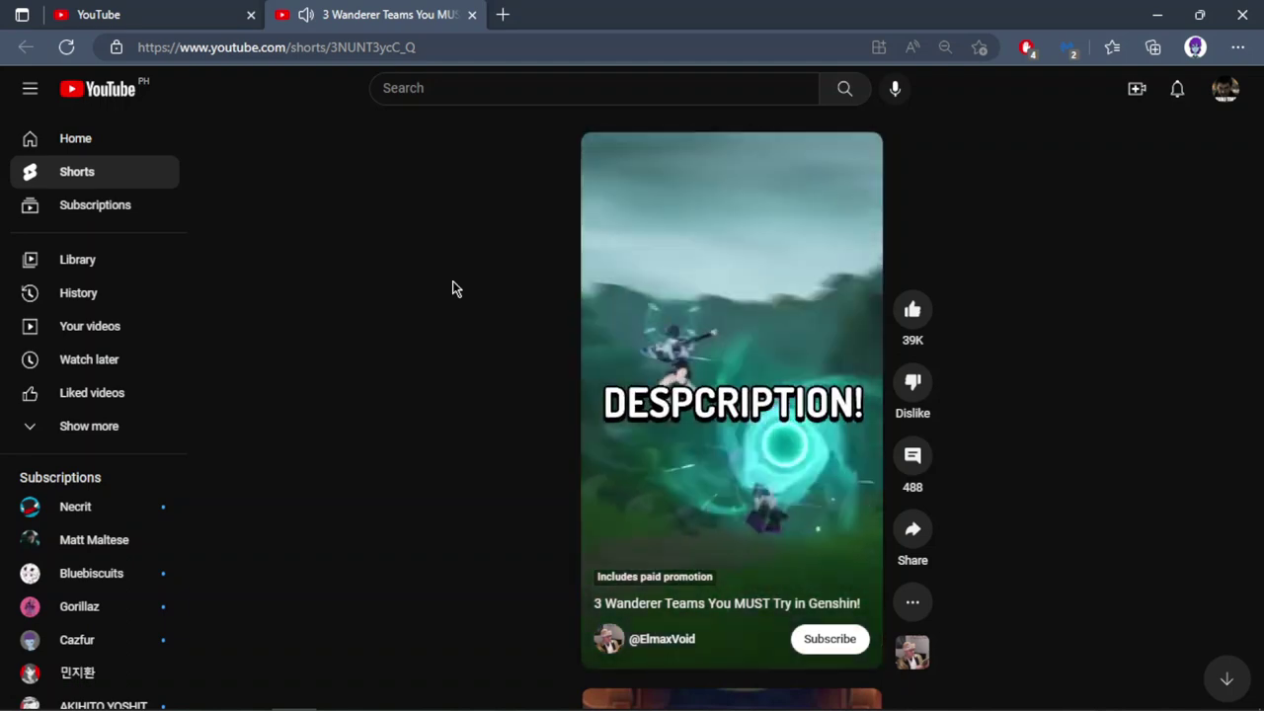
key("ctrl+w")
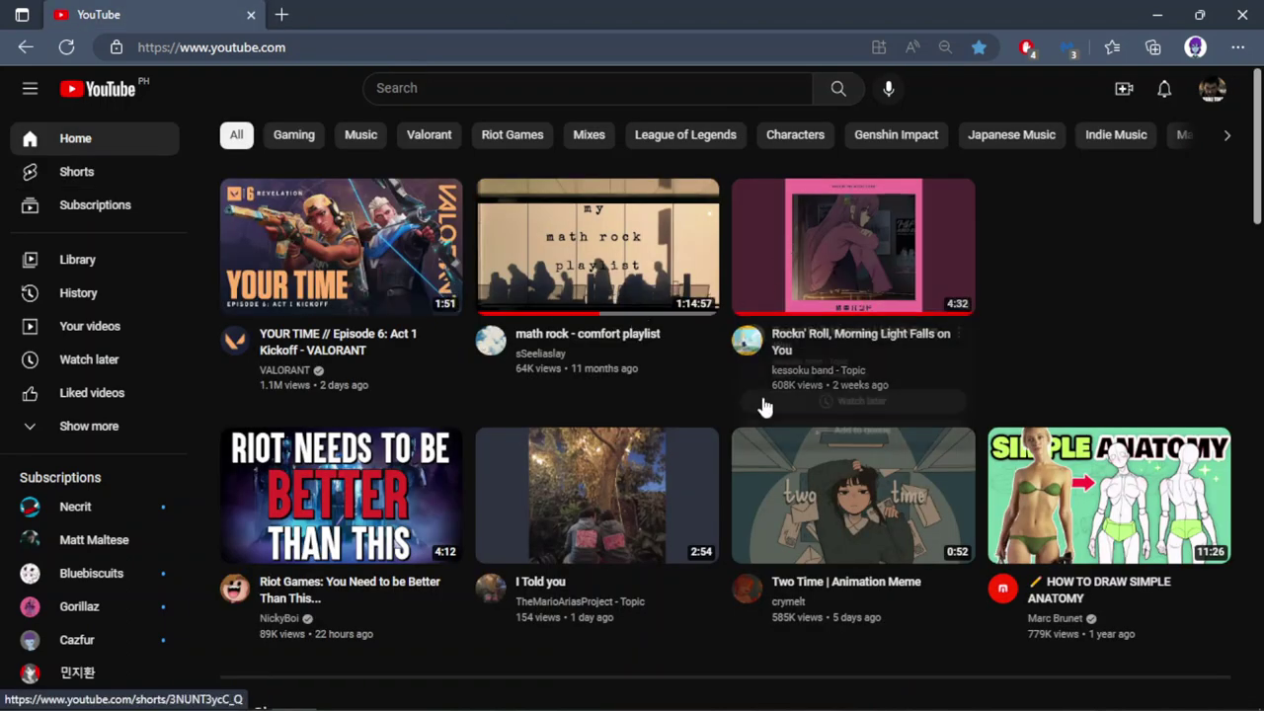
Look through the recommended videos on the YouTube home feed and play the track "john frustrante".
scroll(761, 403, "down", 3)
scroll(748, 396, "down", 1)
scroll(790, 287, "up", 4)
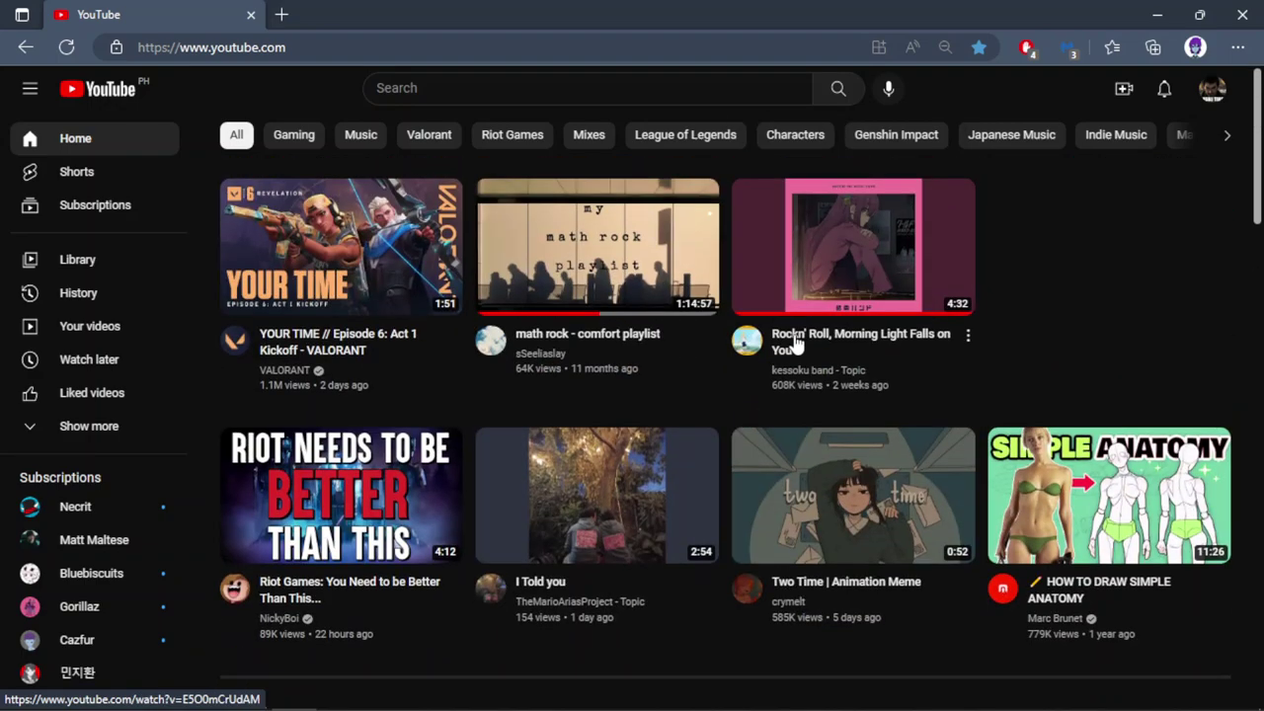
scroll(919, 395, "down", 8)
scroll(929, 425, "down", 3)
scroll(899, 430, "up", 3)
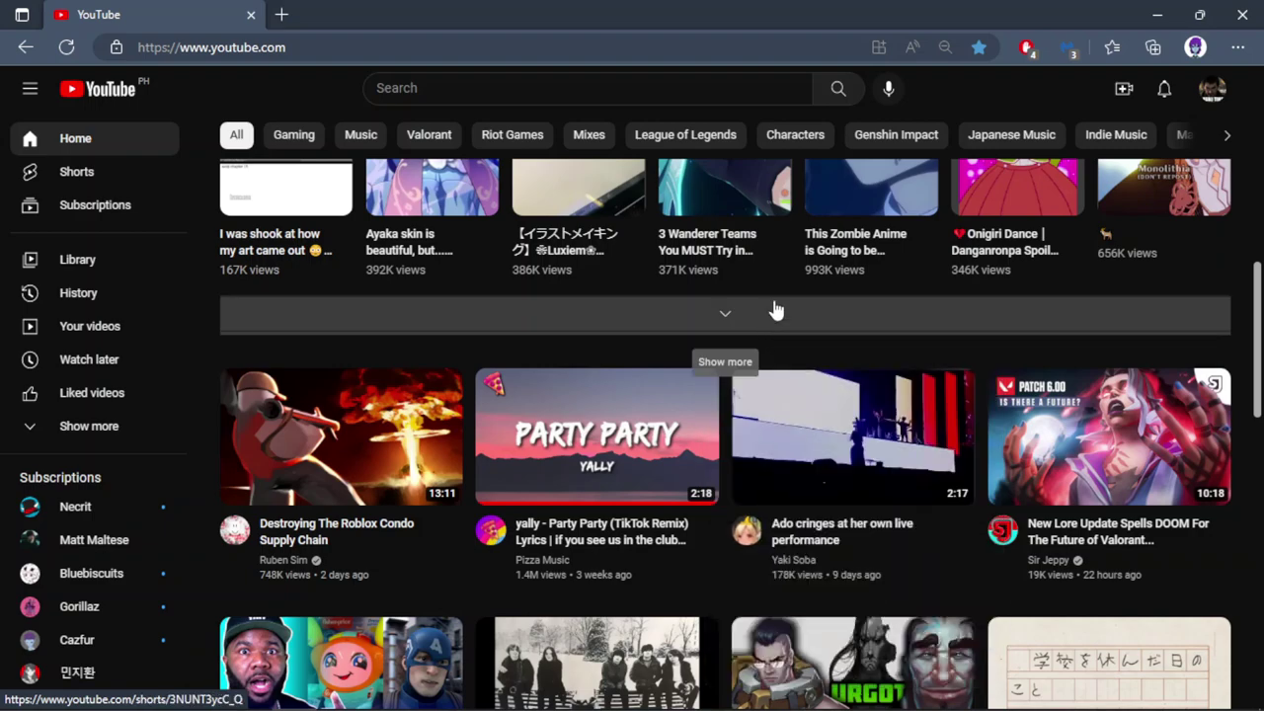
scroll(776, 311, "down", 3)
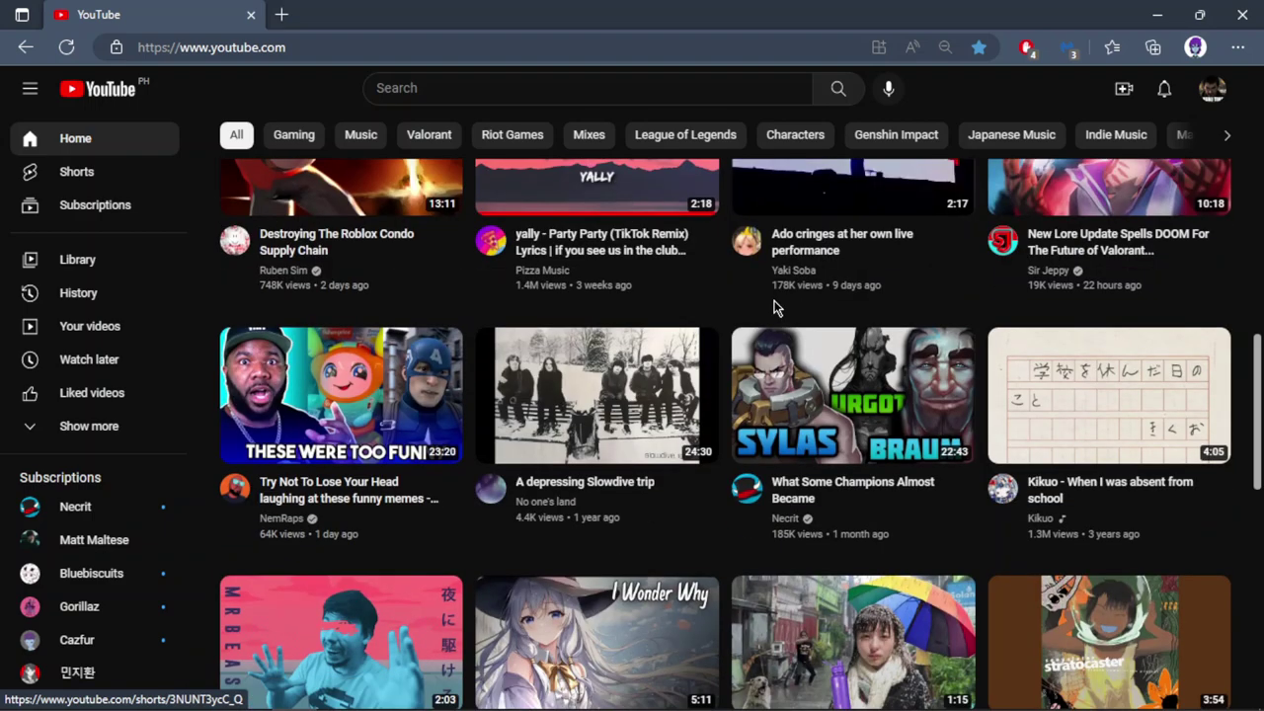
scroll(775, 310, "down", 3)
scroll(773, 306, "up", 10)
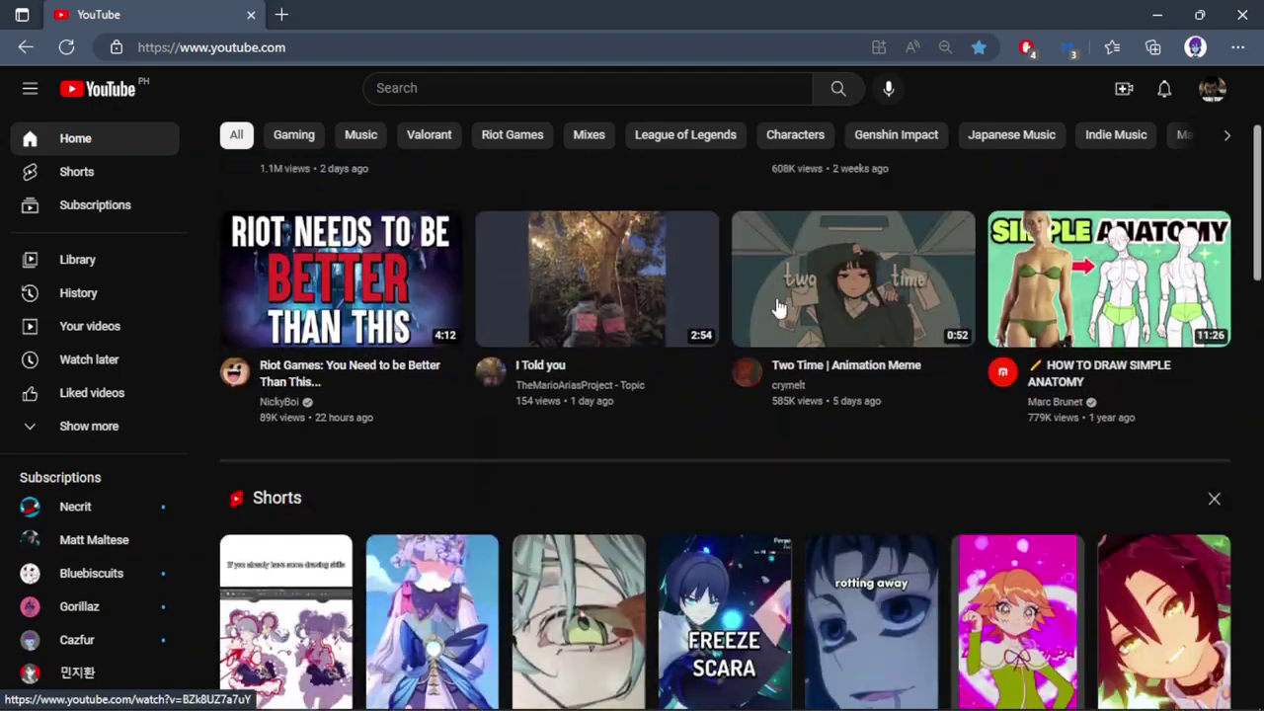
scroll(906, 415, "down", 10)
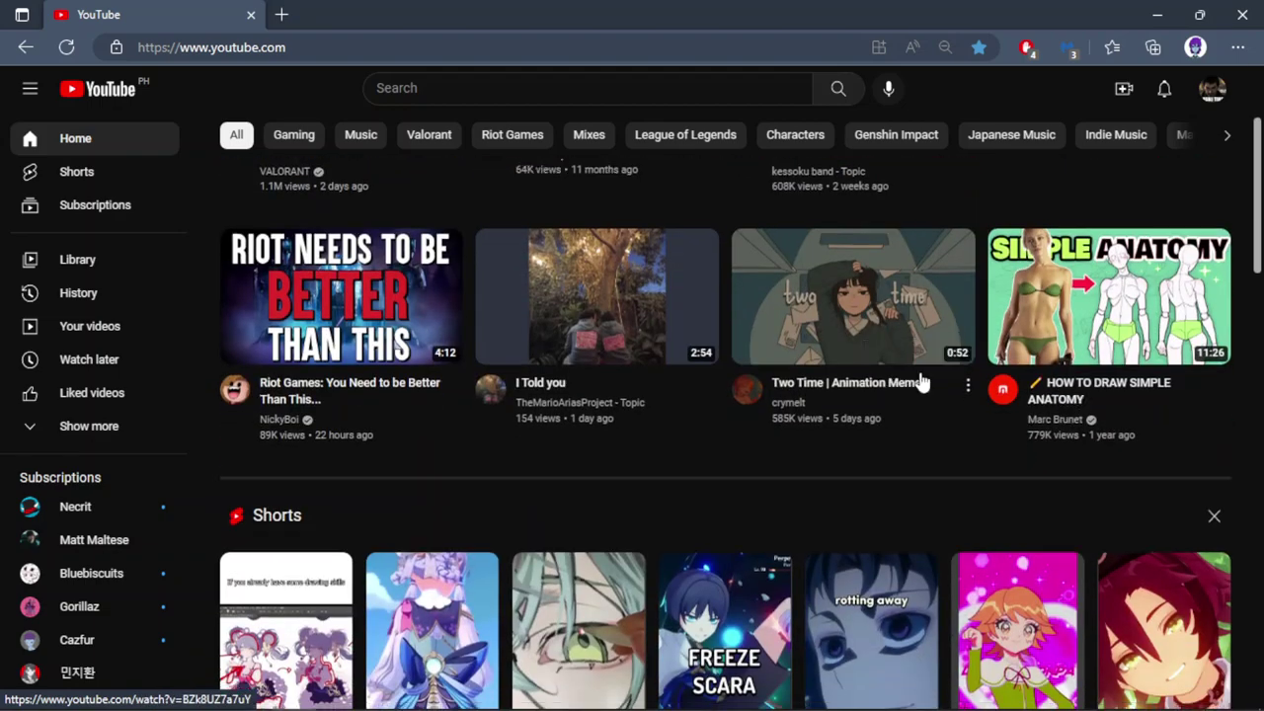
scroll(1086, 395, "down", 3)
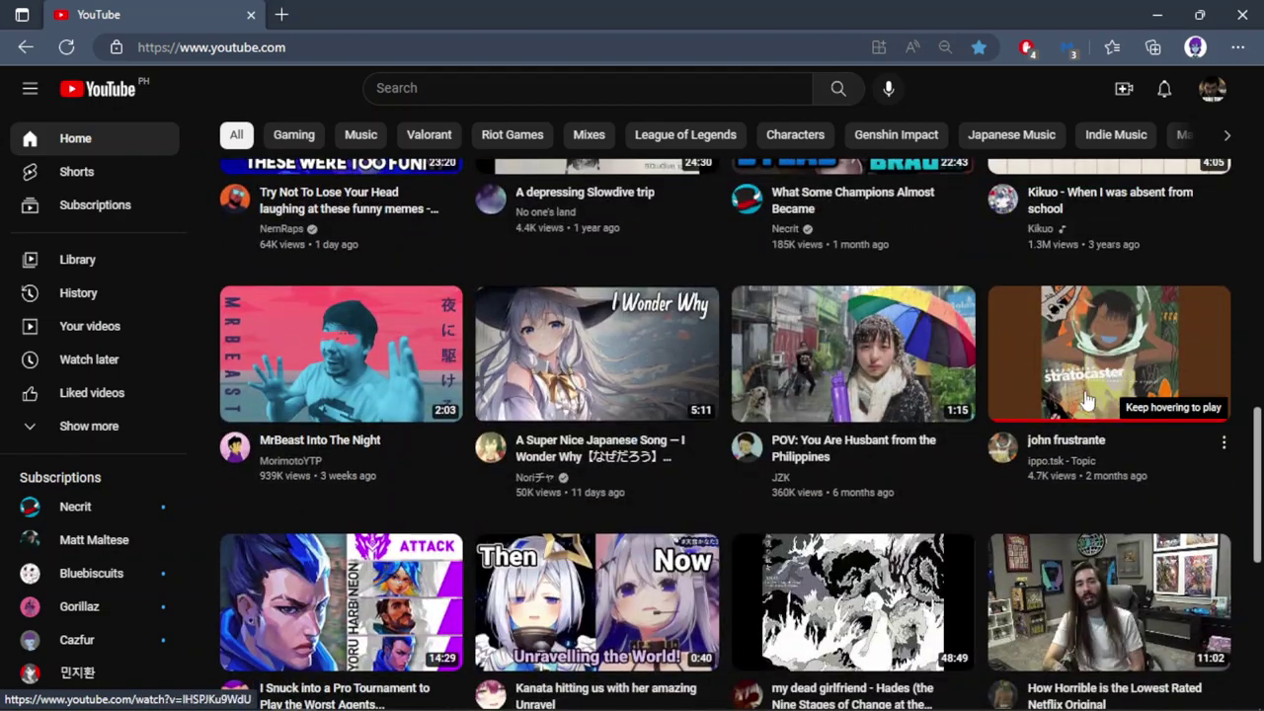
mouse_move(1121, 380)
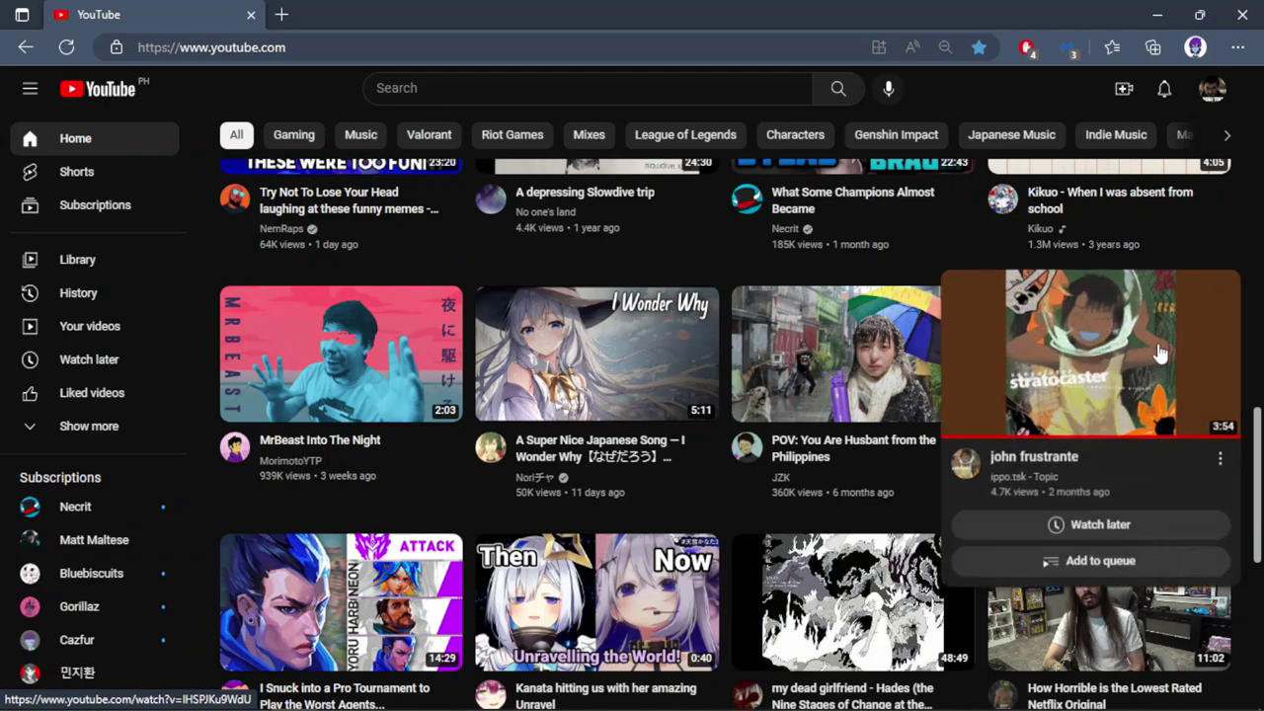
scroll(1087, 375, "down", 3)
scroll(1146, 345, "up", 3)
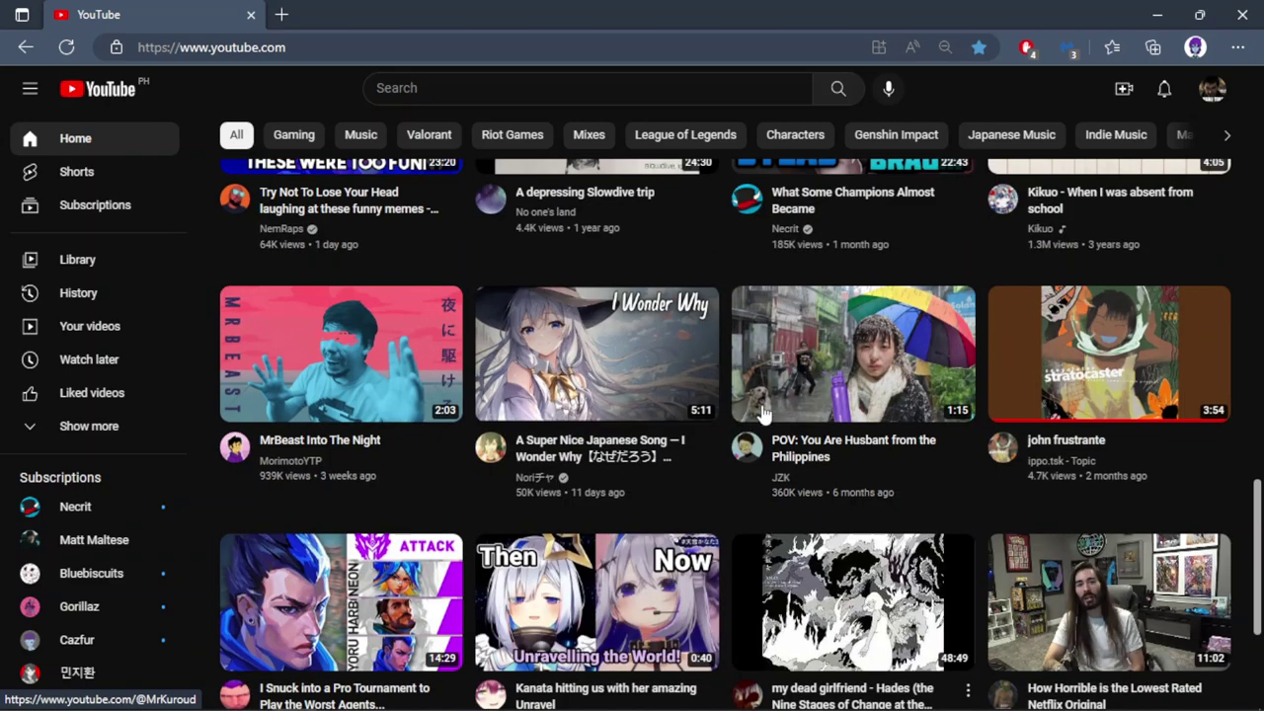
left_click(1154, 343)
Switch to Discord and read the unread messages in the Contemporary LoL GC group chat.
key("alt+Tab")
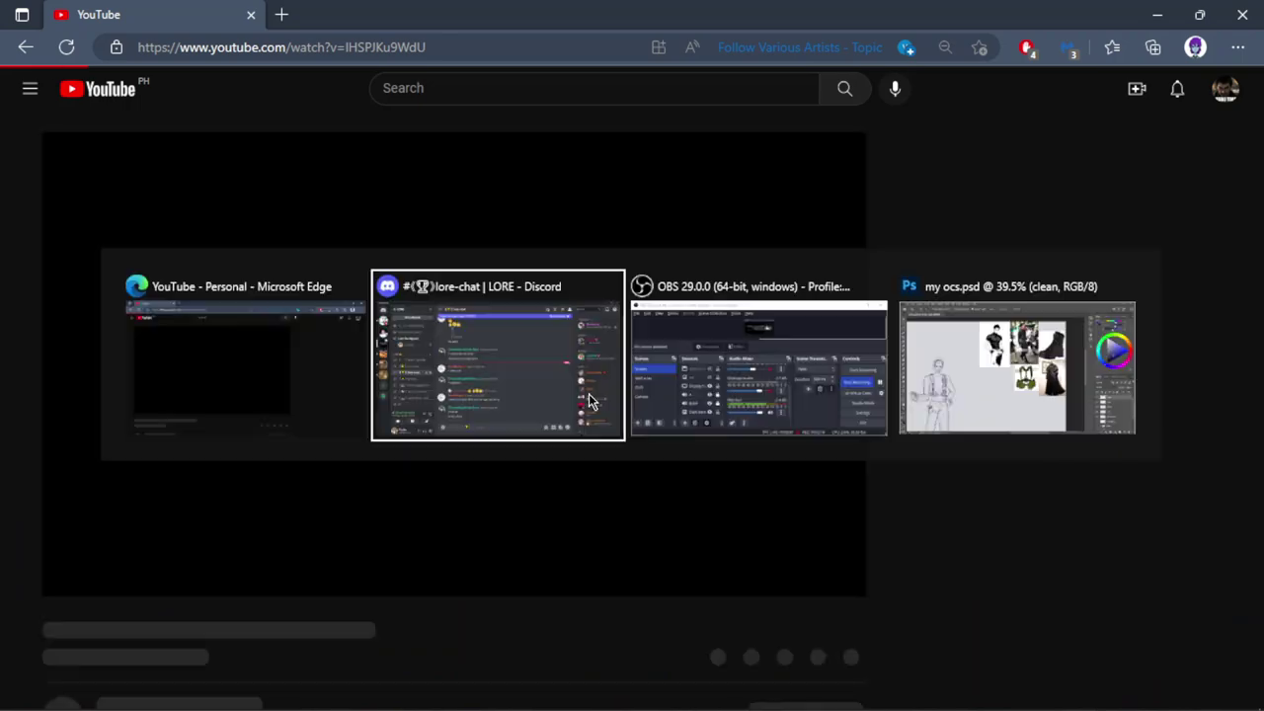
left_click(563, 395)
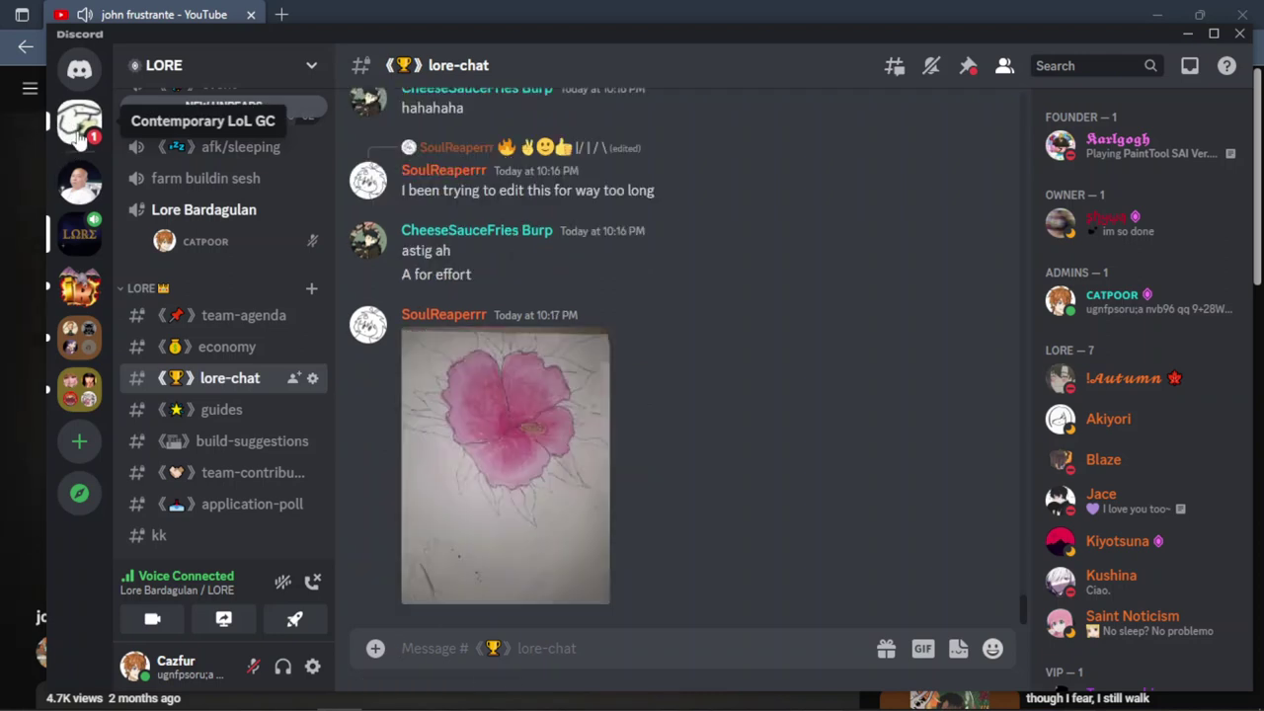
left_click(79, 133)
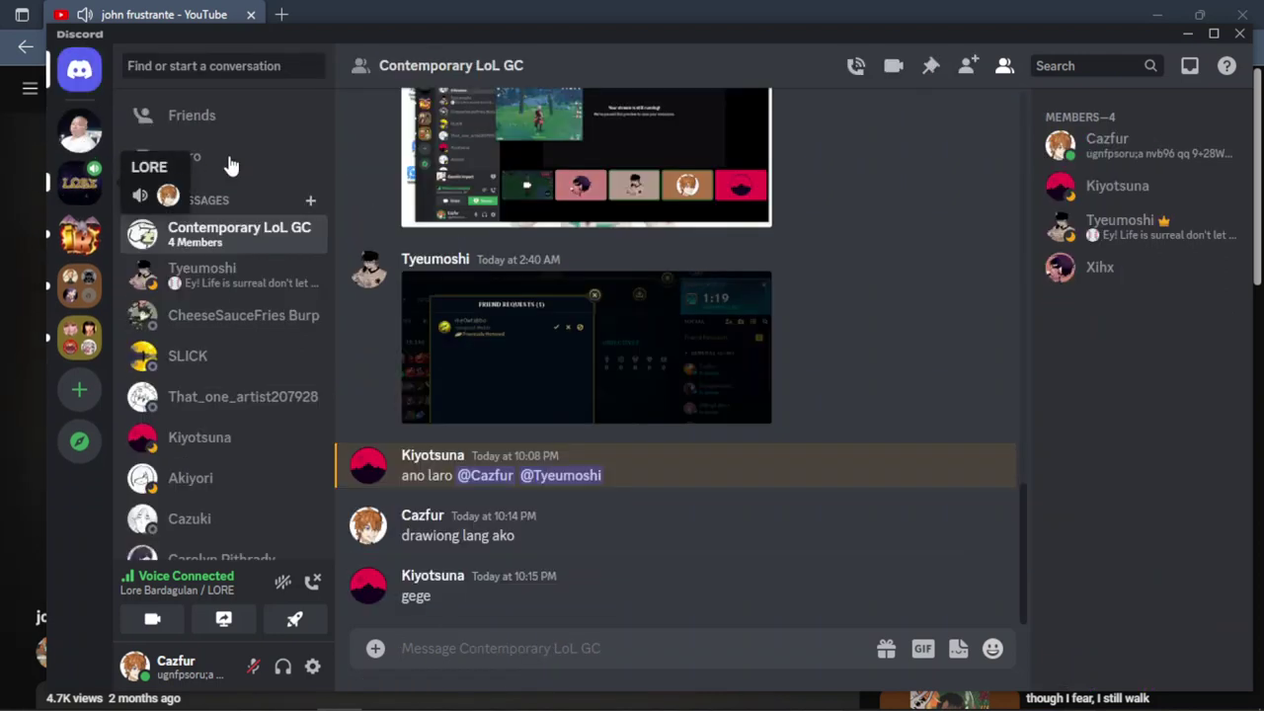
Switch back to Photoshop and examine the first character's coat and the boots in the character sketches.
key("alt+Tab")
key("alt+Tab")
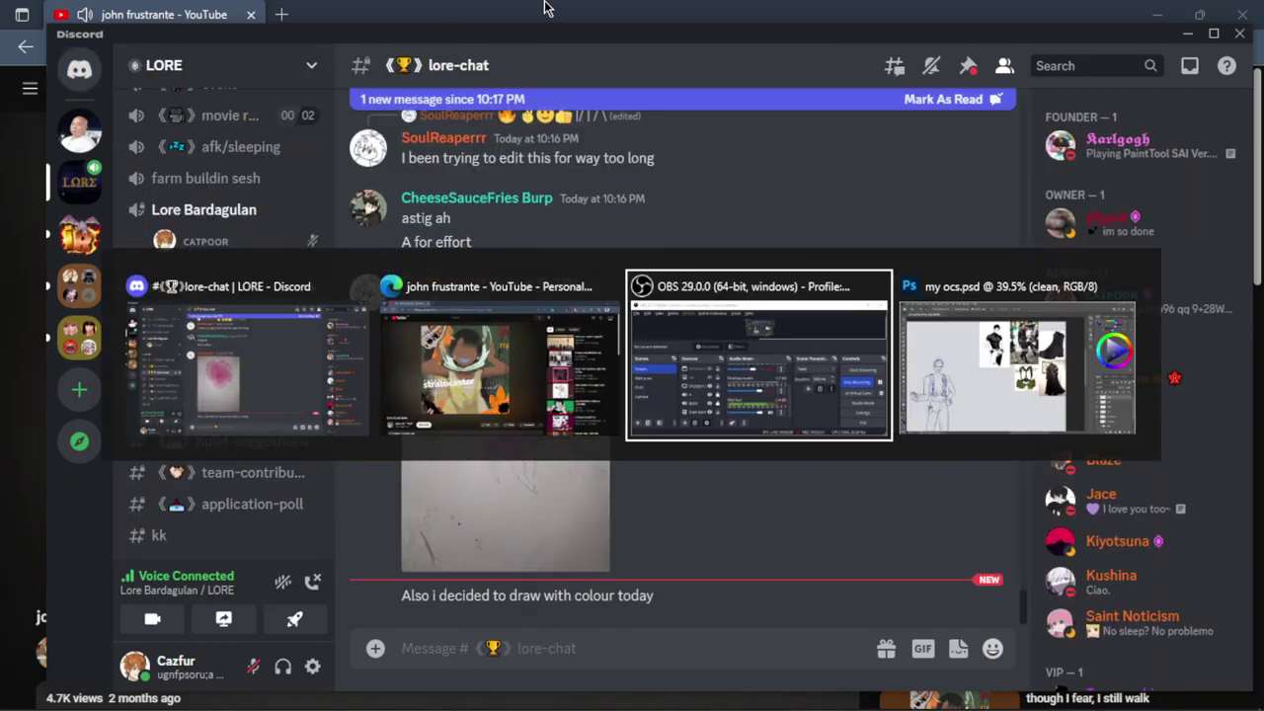
key("alt+Tab")
key("alt+Tab")
key("alt+Tab")
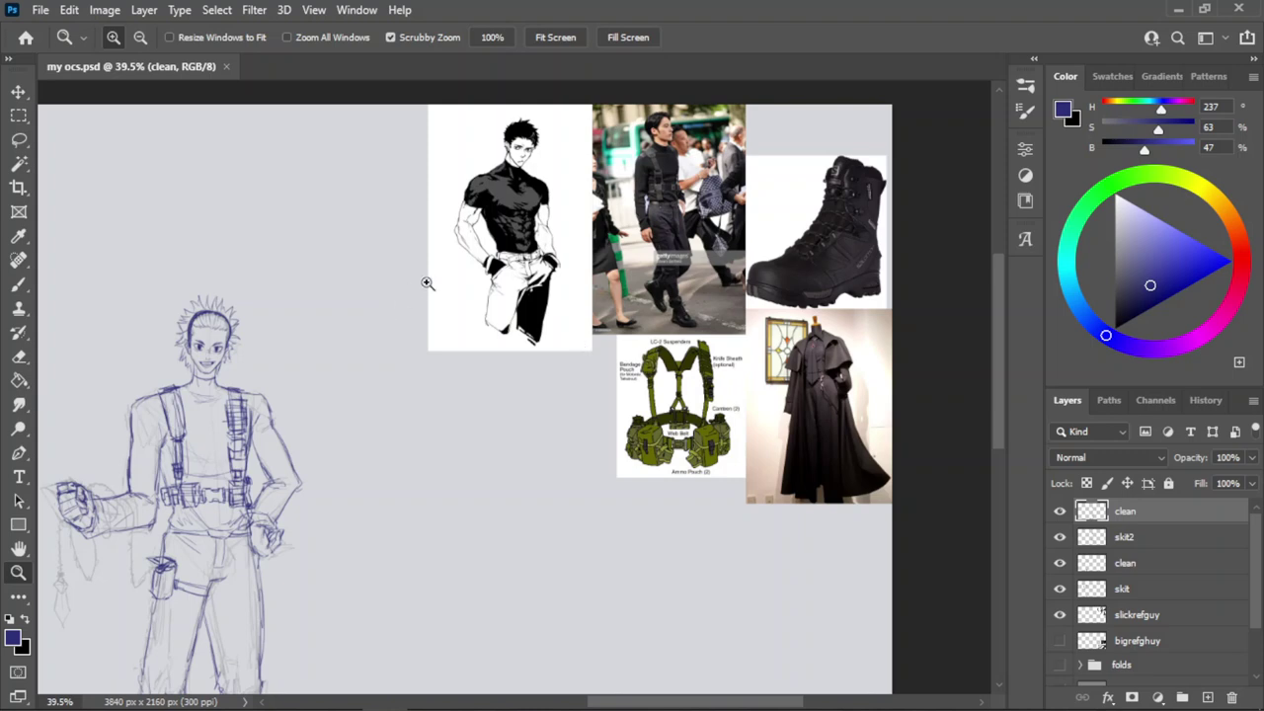
left_click_drag(427, 283, 378, 320)
left_click_drag(406, 435, 506, 377)
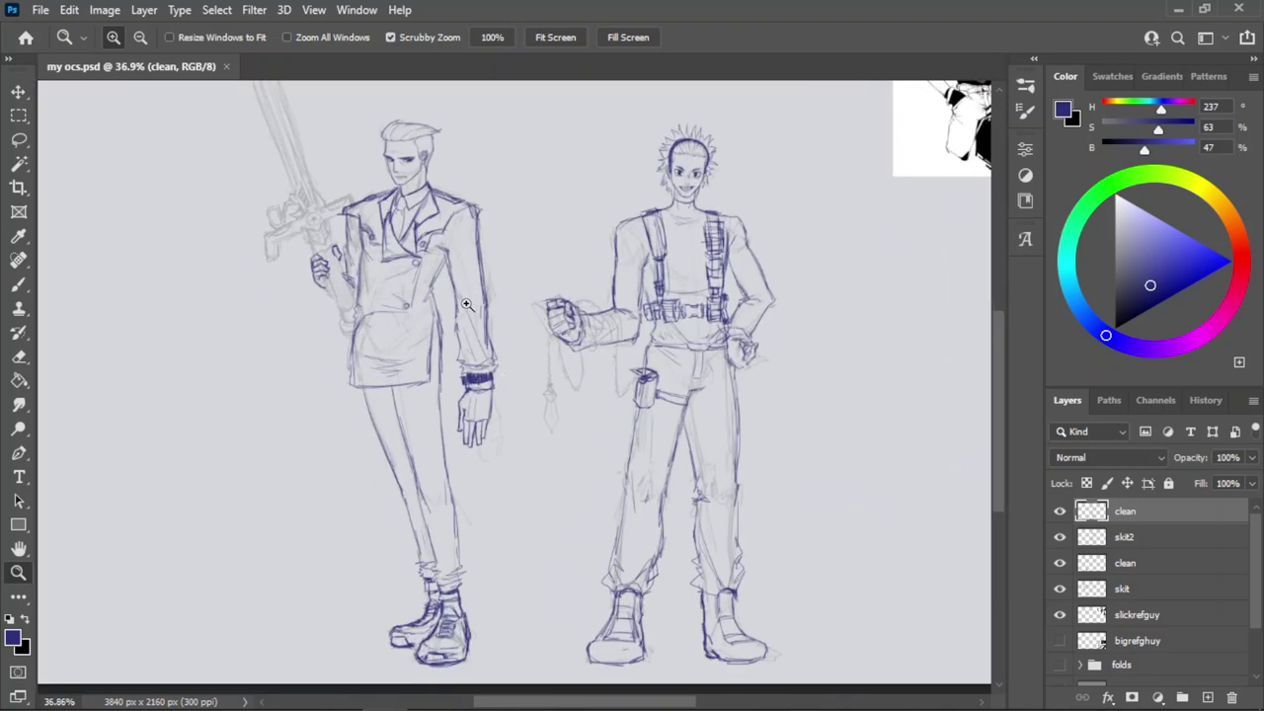
left_click_drag(466, 304, 555, 421)
left_click_drag(311, 204, 429, 264)
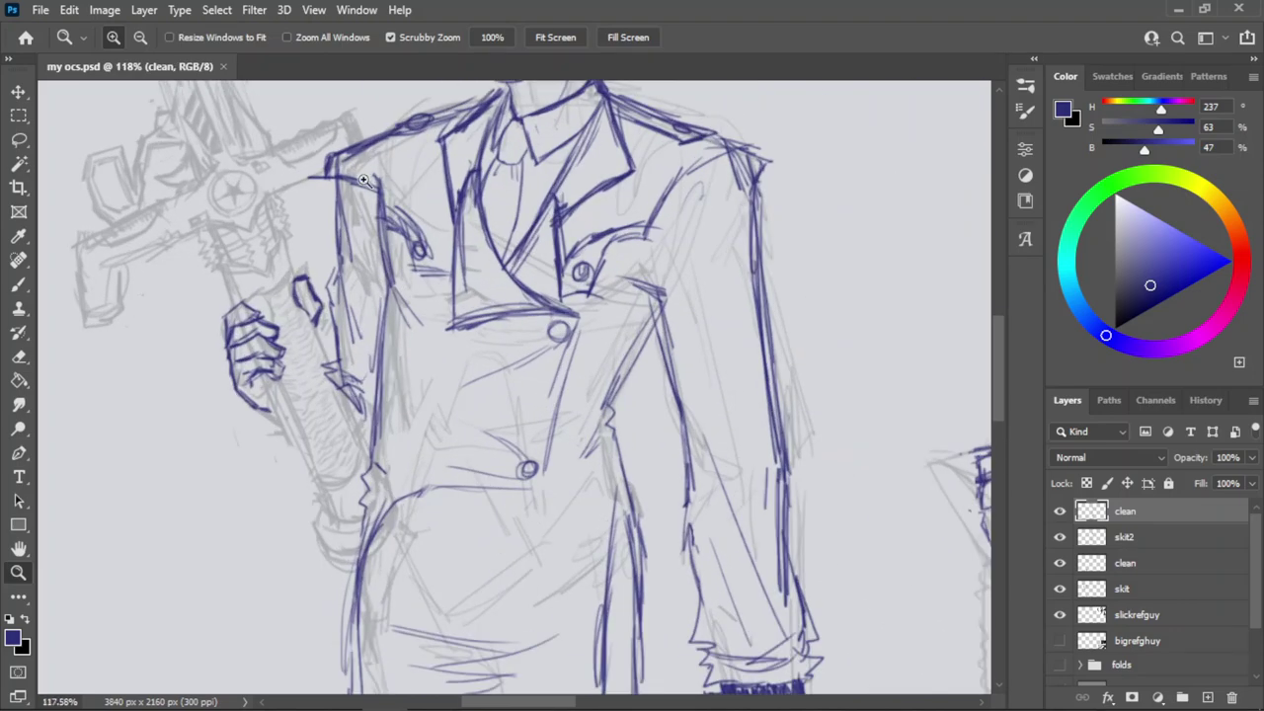
left_click_drag(297, 159, 237, 192)
left_click_drag(621, 491, 698, 437)
left_click_drag(496, 316, 440, 336)
left_click_drag(419, 479, 529, 463)
Erase the blue line art of both of the second character's boots on the active clean layer, up to the trouser cuffs.
key("e")
mouse_move(315, 453)
left_mouse_down()
mouse_move(310, 570)
mouse_move(310, 453)
mouse_move(503, 484)
mouse_move(384, 474)
mouse_move(514, 499)
mouse_move(475, 430)
mouse_move(302, 424)
mouse_move(523, 379)
mouse_move(584, 336)
mouse_move(448, 303)
mouse_move(501, 260)
left_mouse_up()
key("z")
left_click_drag(448, 328, 398, 382)
left_click_drag(588, 261, 636, 237)
key("e")
mouse_move(599, 320)
left_mouse_down()
mouse_move(638, 400)
mouse_move(632, 553)
mouse_move(701, 593)
mouse_move(790, 474)
mouse_move(883, 515)
left_mouse_up()
mouse_move(660, 426)
left_mouse_down()
mouse_move(654, 390)
mouse_move(703, 402)
mouse_move(721, 320)
mouse_move(638, 344)
left_mouse_up()
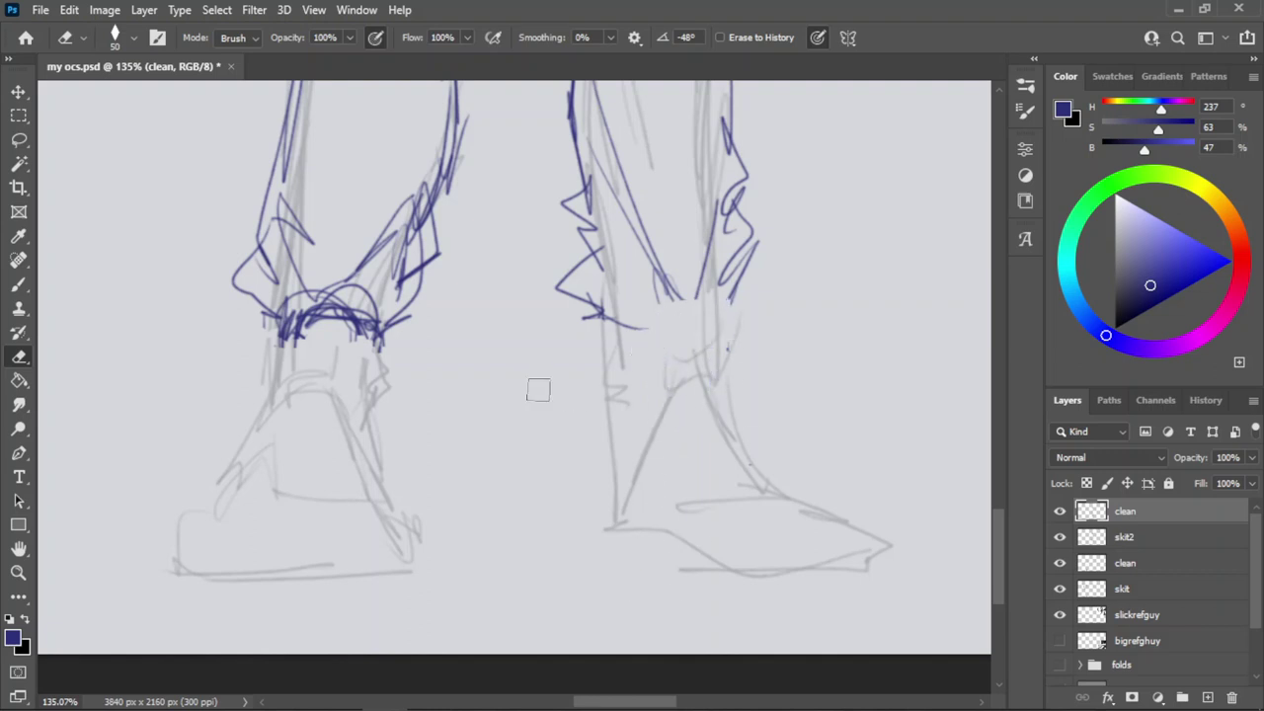
mouse_move(308, 347)
left_mouse_down()
mouse_move(364, 354)
mouse_move(362, 337)
mouse_move(253, 338)
mouse_move(312, 301)
mouse_move(326, 351)
left_mouse_up()
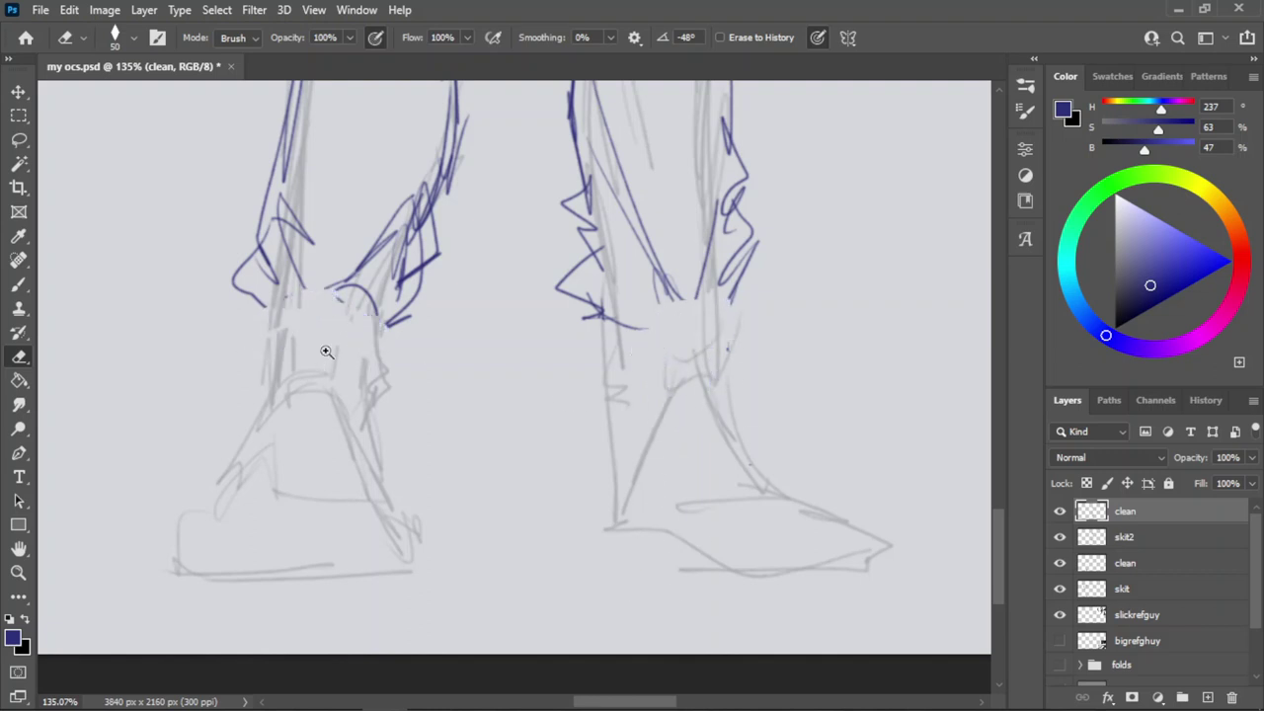
Save the my ocs.psd document.
key("z")
left_click_drag(543, 373, 440, 451)
key("ctrl+s")
left_click_drag(568, 369, 533, 421)
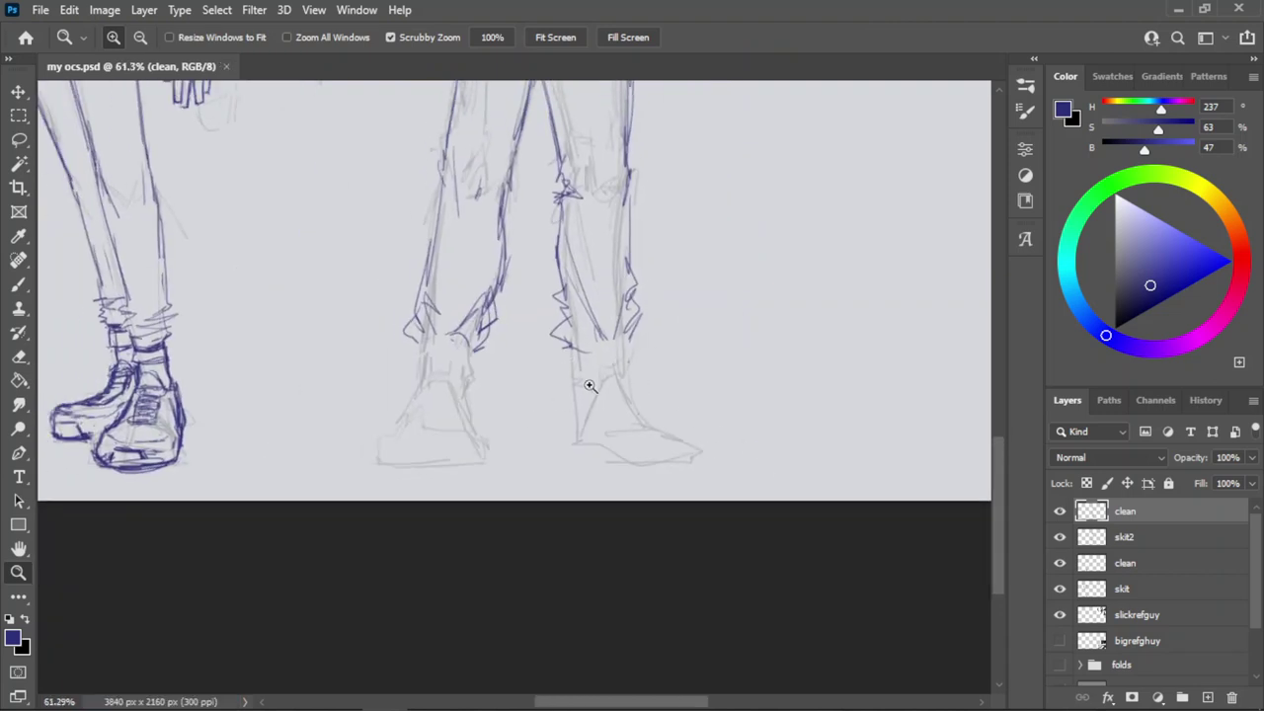
Move the slickrefguy reference images next to the second character's lower body.
left_click_drag(589, 385, 529, 403)
left_click_drag(728, 273, 617, 401)
left_click(1131, 614)
key("ctrl+t")
left_click(917, 38)
On the top clean layer, erase the loose lower strokes of the trouser cuff on the second character's forward-pointing leg beside the references.
key("z")
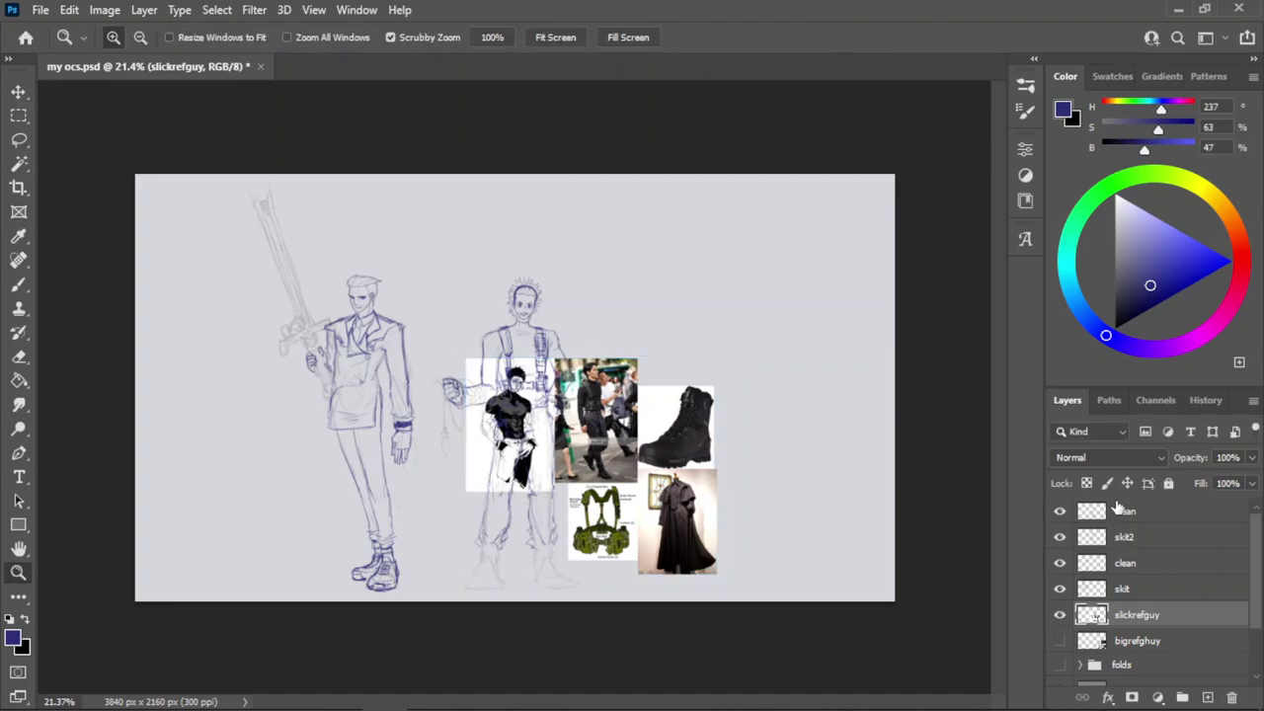
left_click(1126, 512)
left_click_drag(522, 586, 704, 419)
mouse_move(576, 562)
left_mouse_down()
mouse_move(592, 557)
mouse_move(573, 527)
mouse_move(597, 467)
left_mouse_up()
key("b")
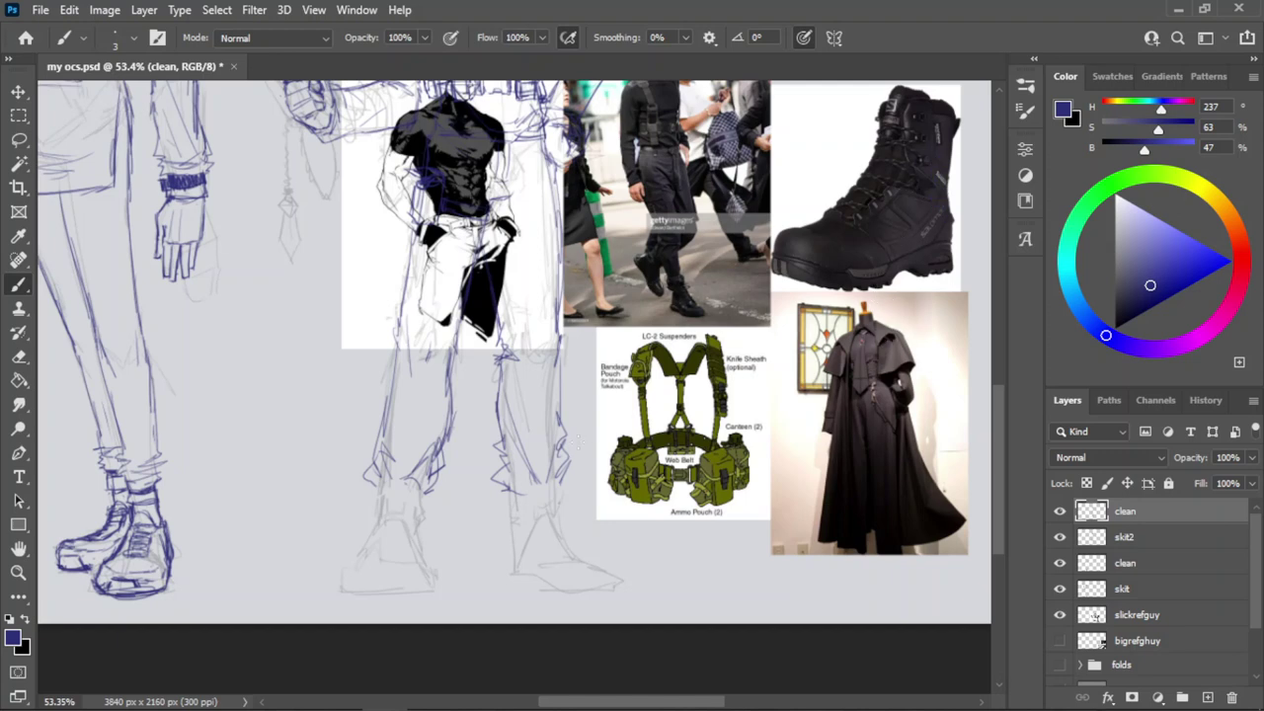
key("z")
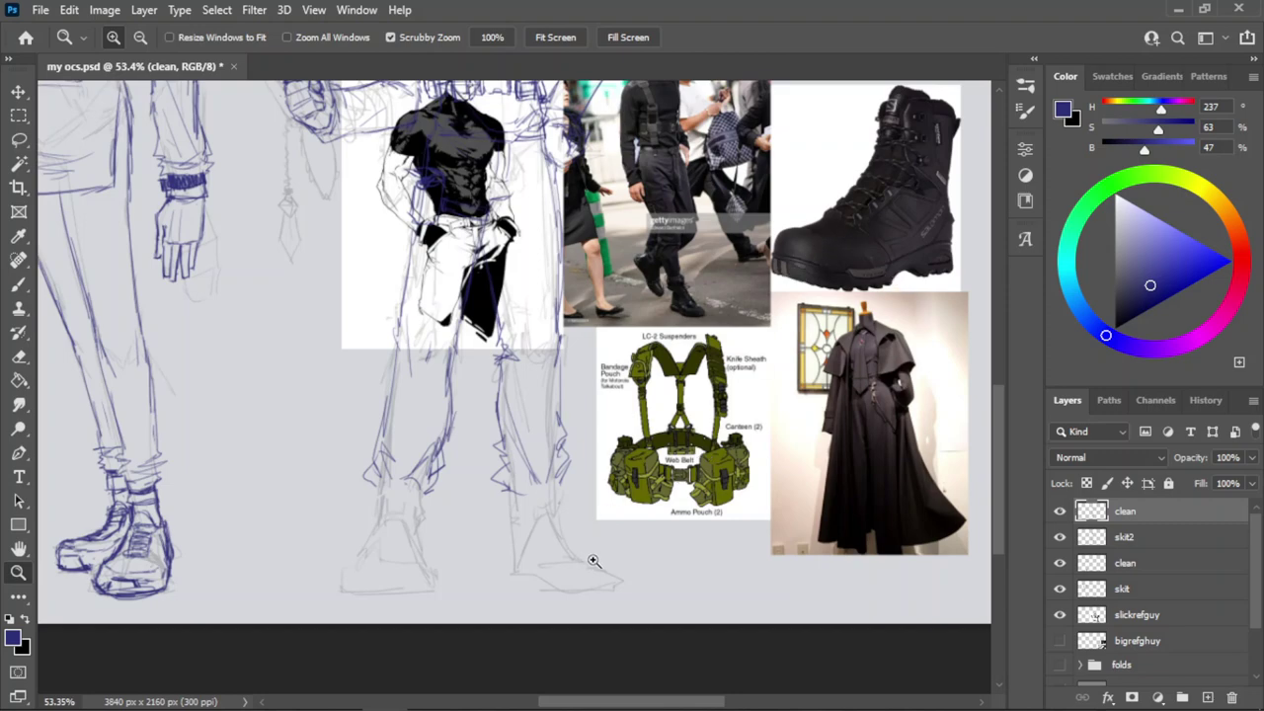
left_click_drag(593, 561, 669, 517)
key("b")
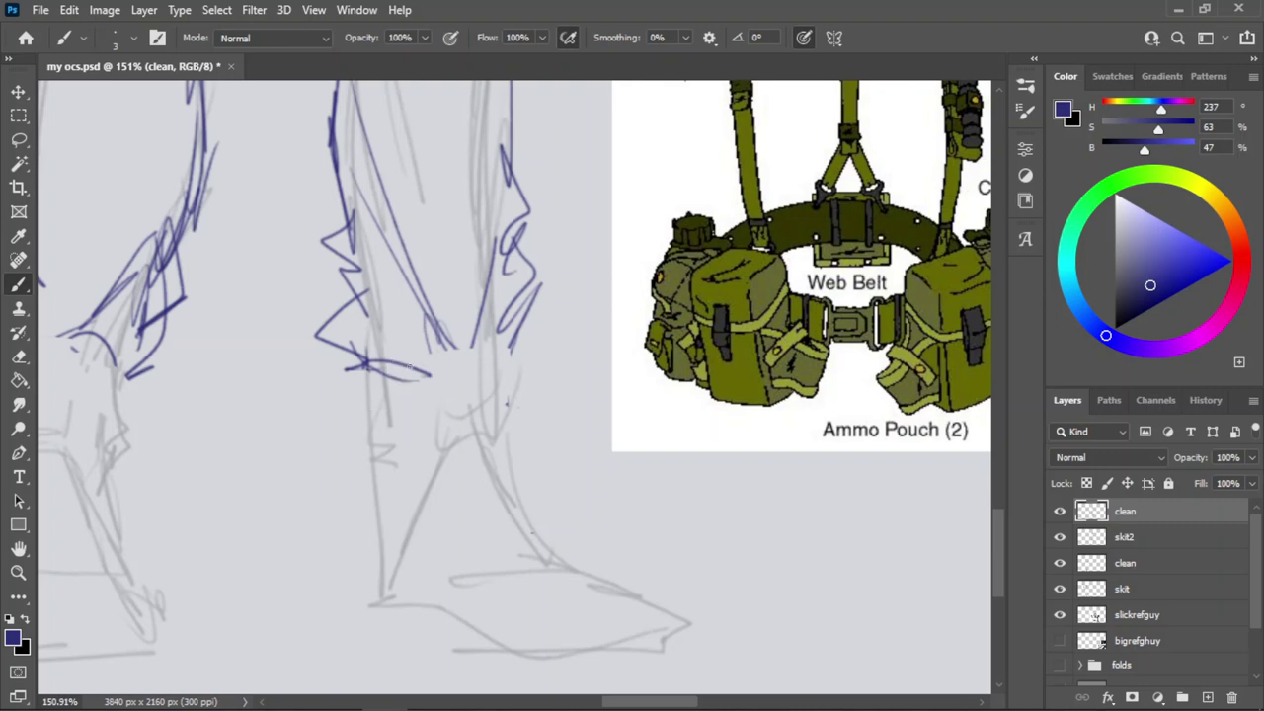
key("e")
mouse_move(415, 374)
left_mouse_down()
mouse_move(336, 365)
mouse_move(450, 344)
mouse_move(356, 346)
mouse_move(436, 375)
left_mouse_up()
Sketch the top edge of the boot shaft and the side panel line running down from it below the erased cuff.
key("b")
key("ctrl+z")
mouse_move(353, 353)
left_mouse_down()
mouse_move(389, 349)
mouse_move(414, 370)
mouse_move(426, 446)
left_mouse_up()
left_click_drag(405, 356, 416, 435)
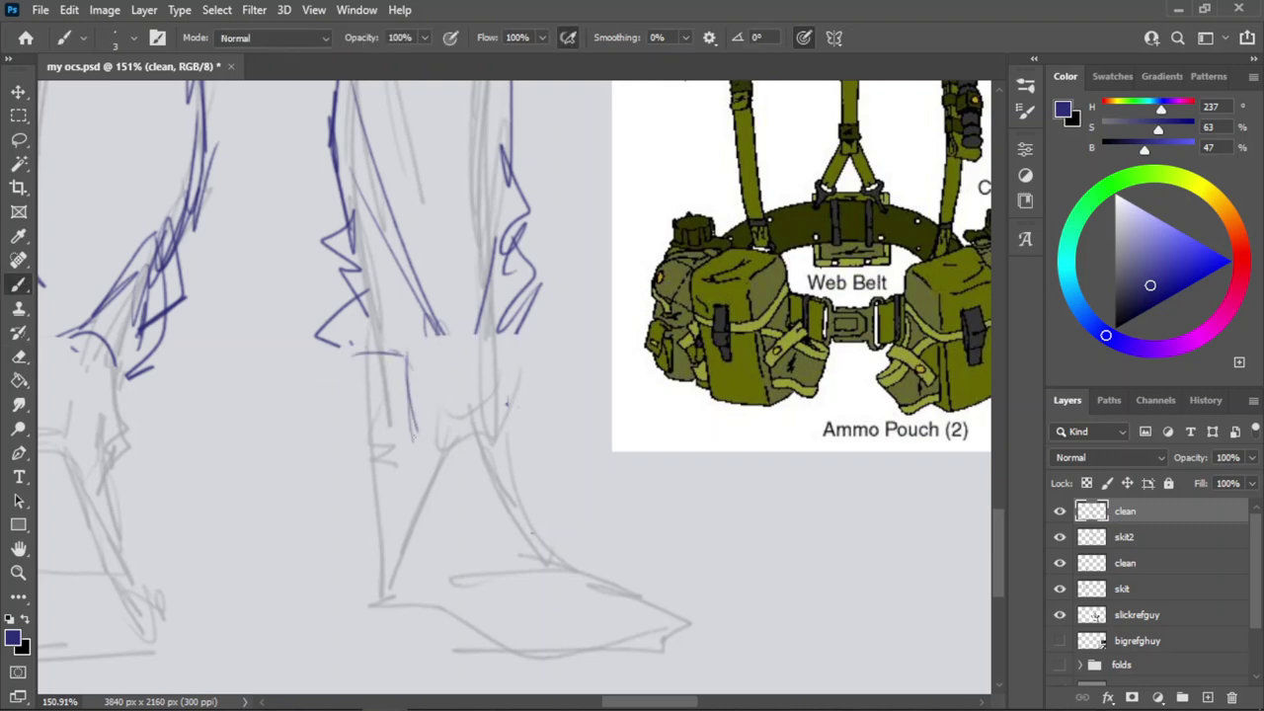
key("ctrl+z")
mouse_move(409, 359)
left_mouse_down()
mouse_move(420, 431)
mouse_move(389, 461)
mouse_move(424, 479)
mouse_move(385, 482)
left_mouse_up()
key("ctrl+z")
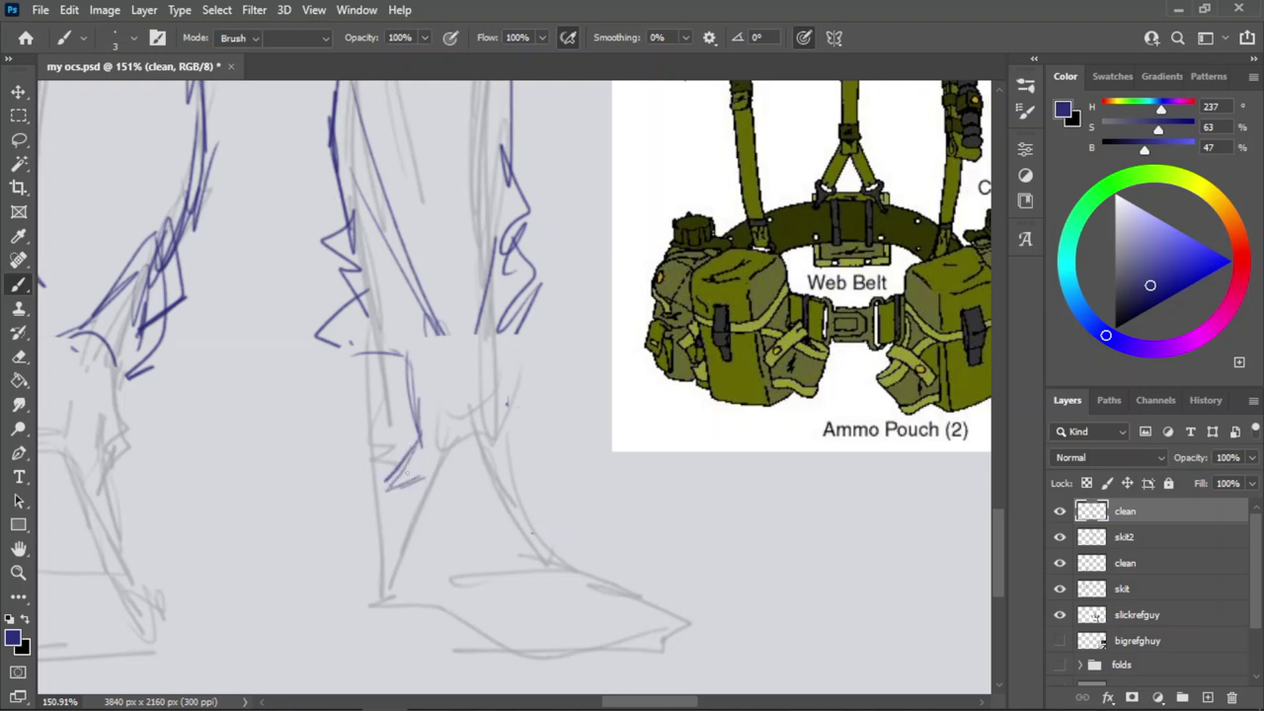
Redraw the lower part of the boot's side panel with a pointed notch and continue it to the base of the tongue.
key("e")
mouse_move(393, 476)
left_mouse_down()
mouse_move(402, 509)
mouse_move(415, 462)
left_mouse_up()
key("b")
mouse_move(417, 397)
left_mouse_down()
mouse_move(423, 464)
mouse_move(399, 526)
left_mouse_up()
mouse_move(426, 475)
left_mouse_down()
mouse_move(476, 556)
mouse_move(561, 595)
left_mouse_up()
key("ctrl+z")
mouse_move(454, 540)
left_mouse_down()
mouse_move(505, 581)
mouse_move(560, 566)
left_mouse_up()
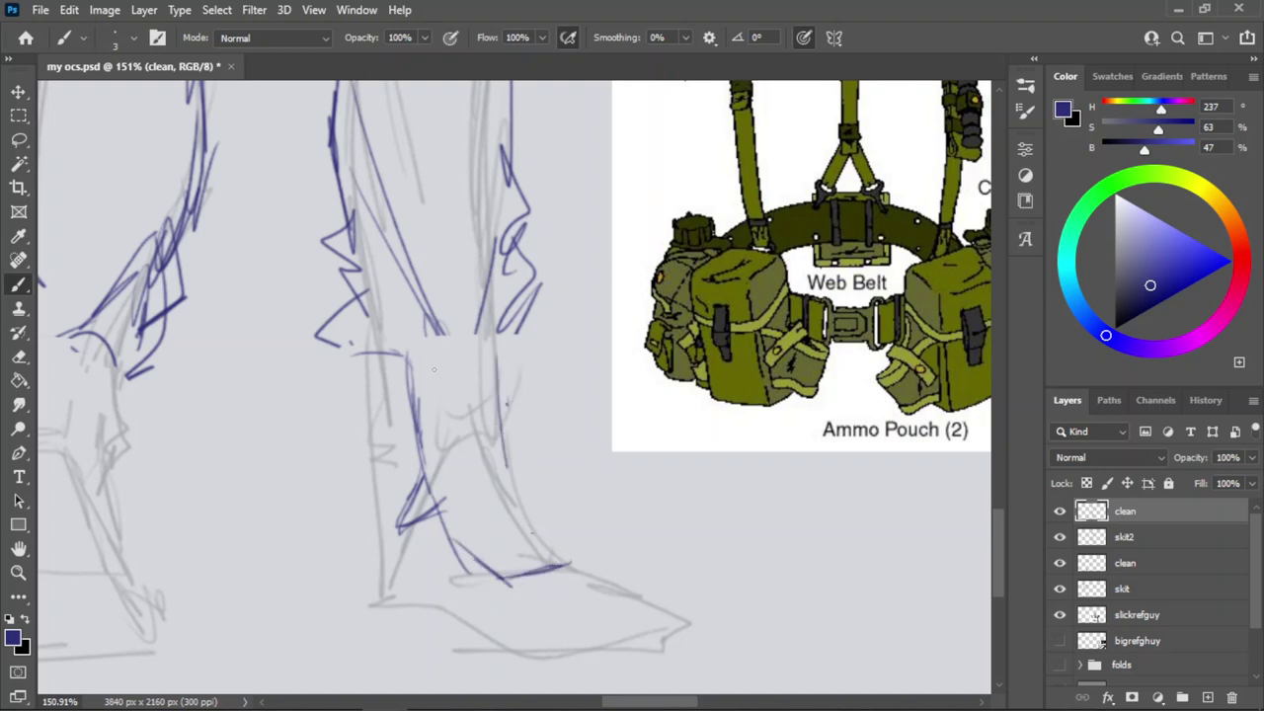
Draw the curved top of the boot's tongue and a doubled front edge running down to the instep.
left_click_drag(419, 356, 503, 339)
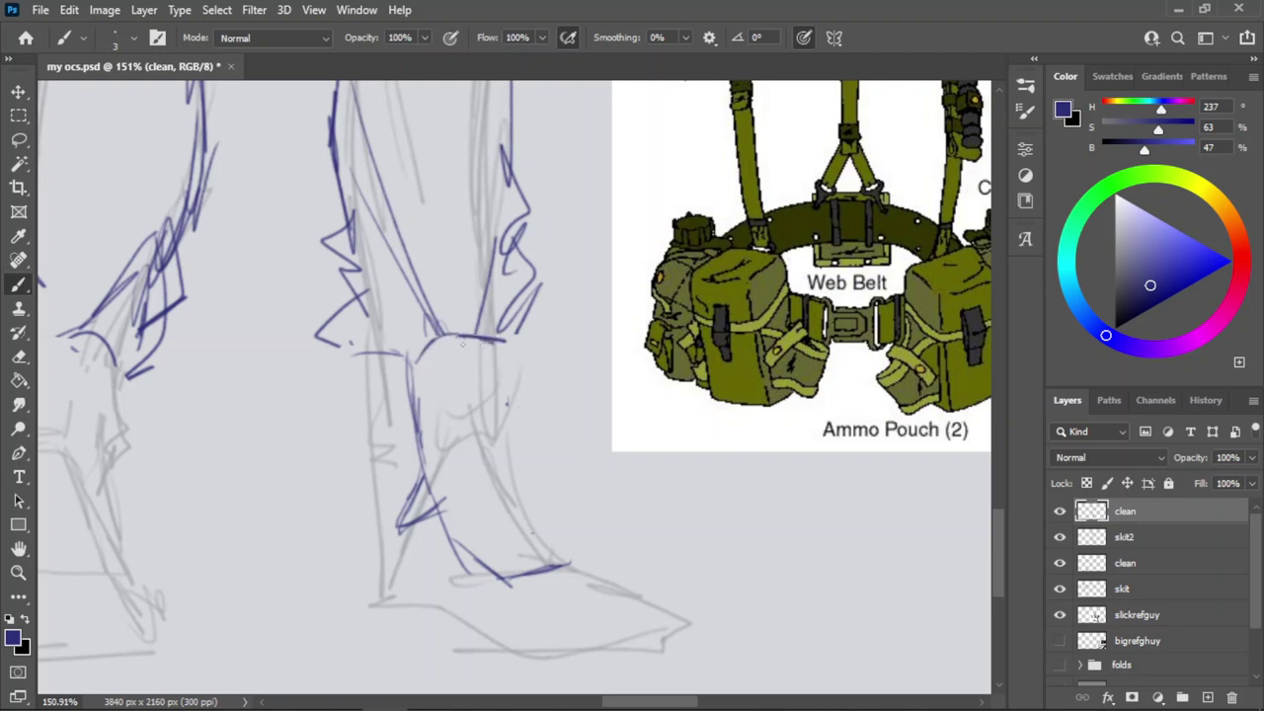
key("ctrl+z")
mouse_move(422, 366)
left_mouse_down()
mouse_move(428, 349)
mouse_move(506, 452)
mouse_move(520, 496)
left_mouse_up()
key("ctrl+z")
left_click_drag(492, 363, 528, 516)
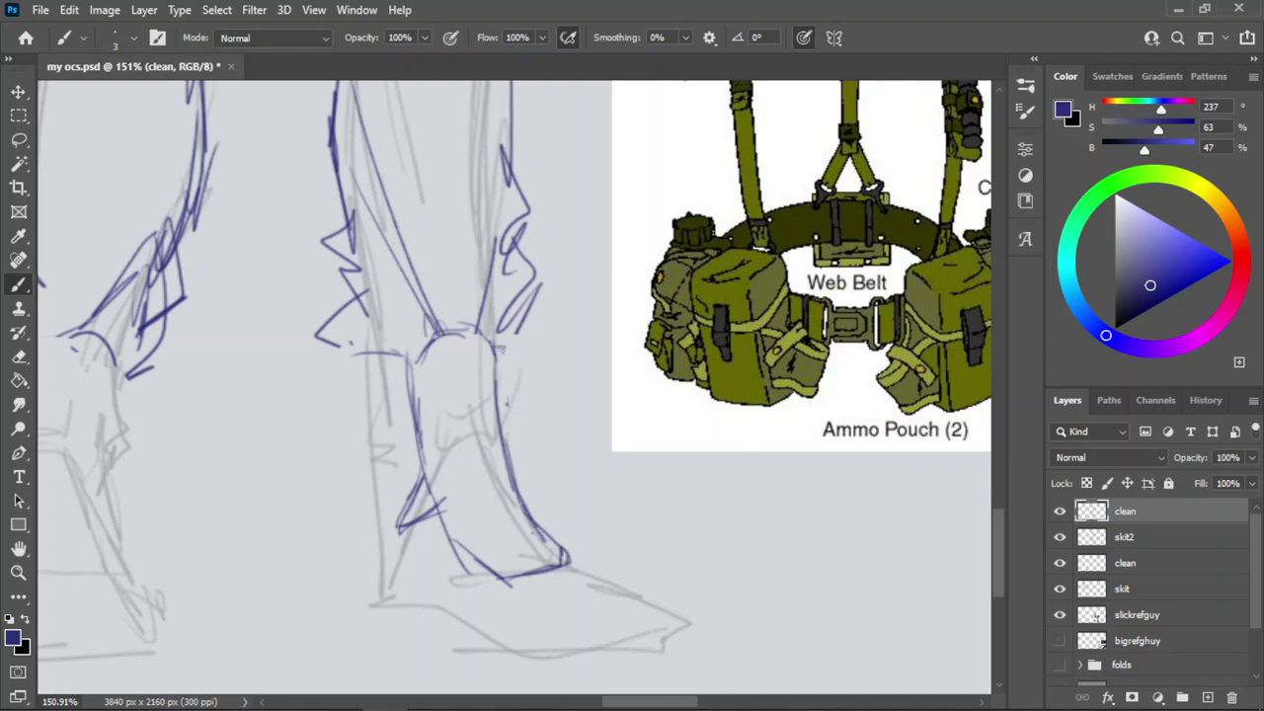
left_click_drag(508, 403, 523, 506)
key("ctrl+z")
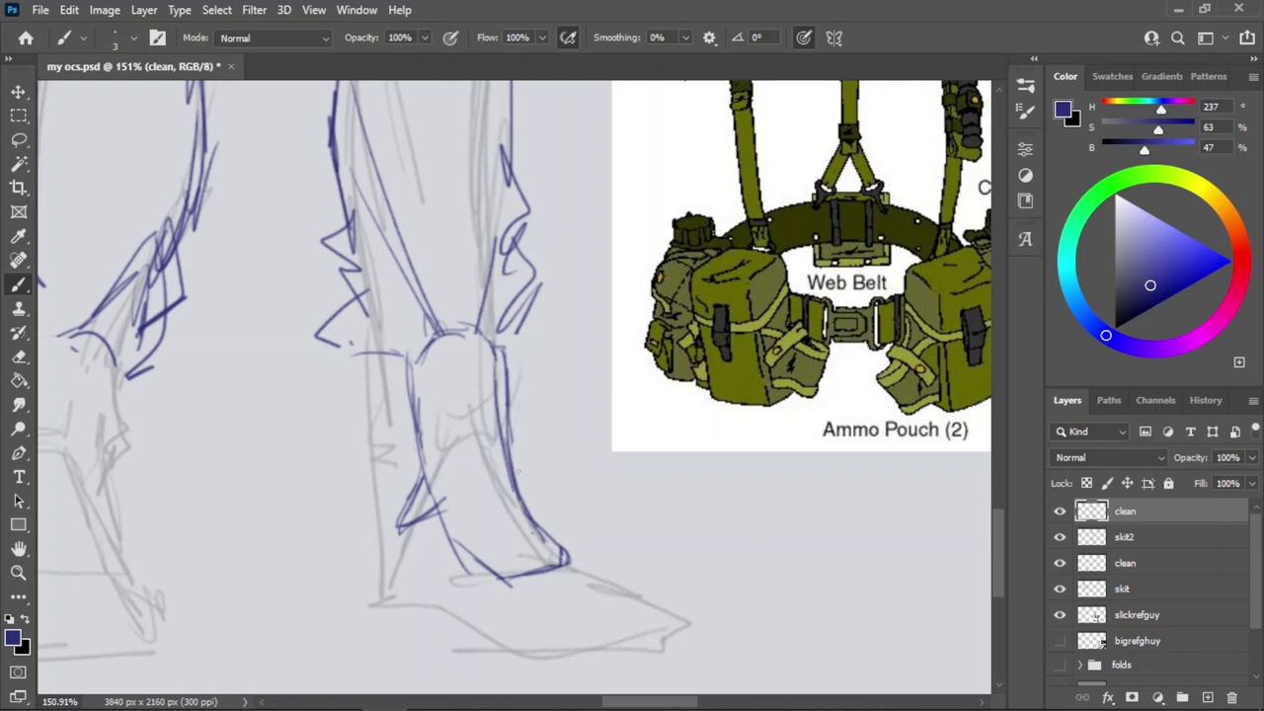
left_click_drag(509, 413, 535, 520)
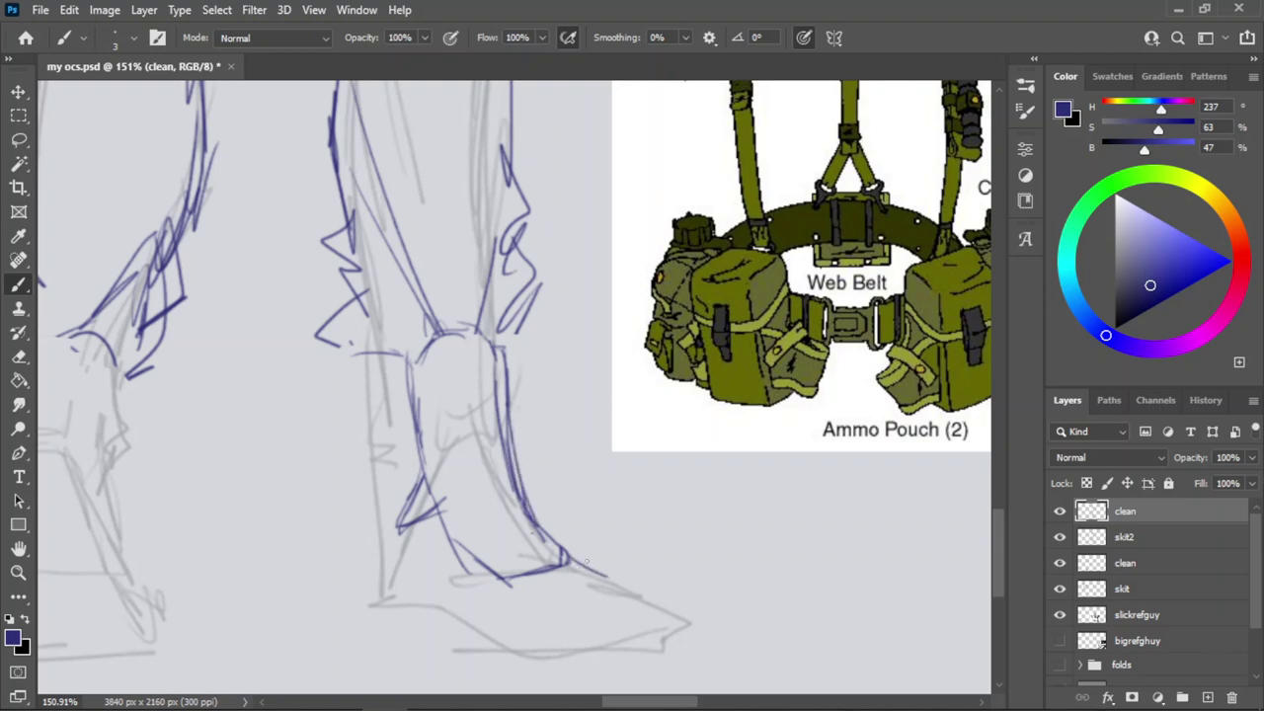
Outline the boot's toe and sole edge, and draw the back of the shaft down to the heel.
left_click_drag(572, 563, 649, 590)
left_click_drag(500, 657, 608, 667)
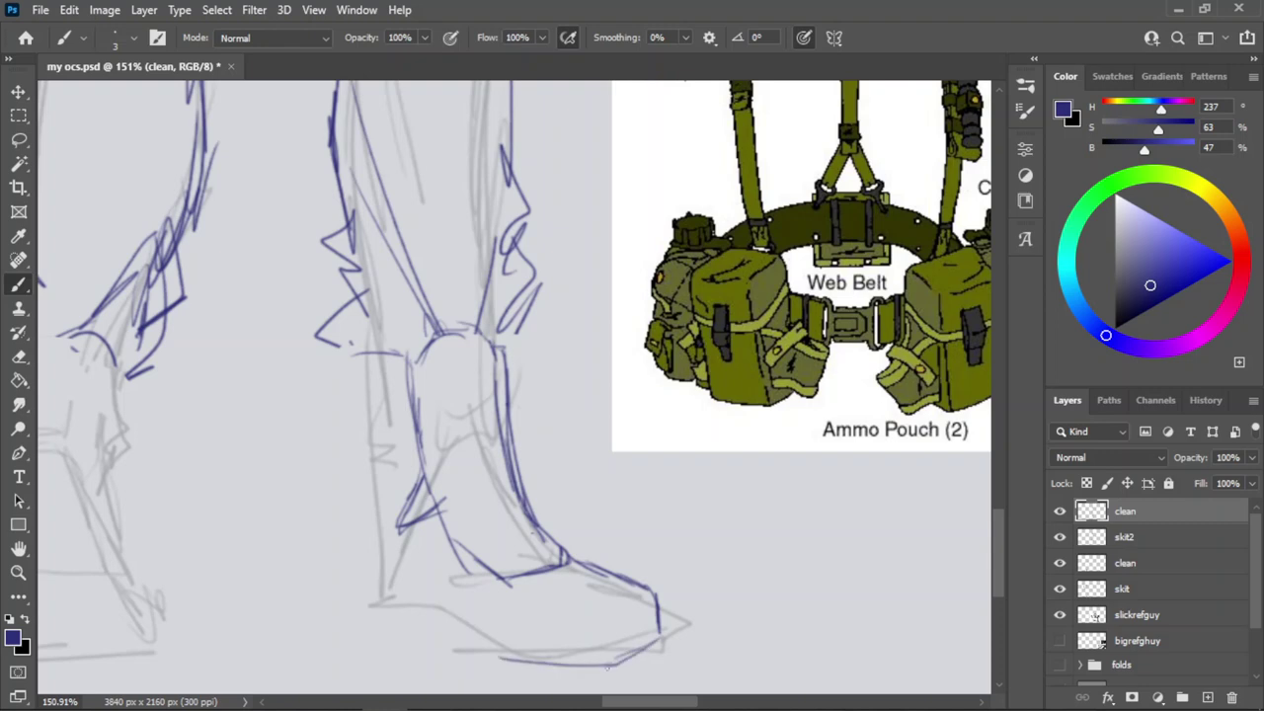
left_click_drag(436, 612, 516, 672)
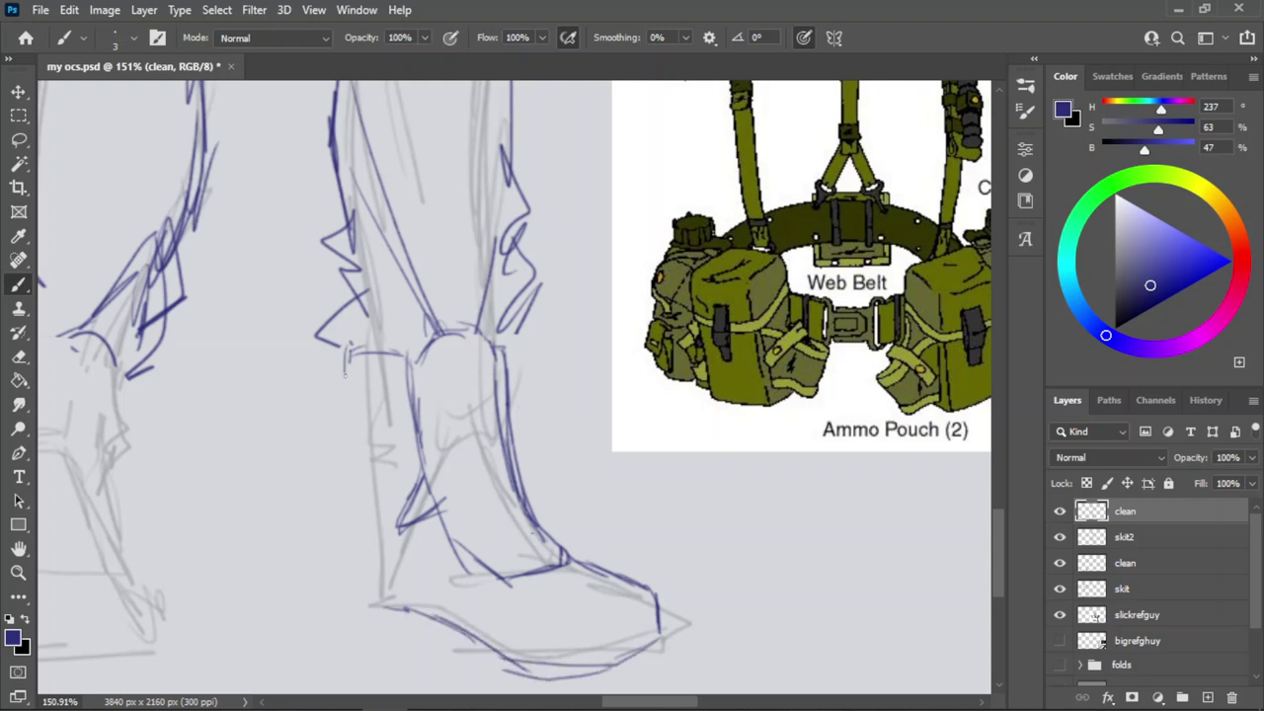
left_click_drag(346, 351, 375, 541)
left_click_drag(362, 355, 375, 543)
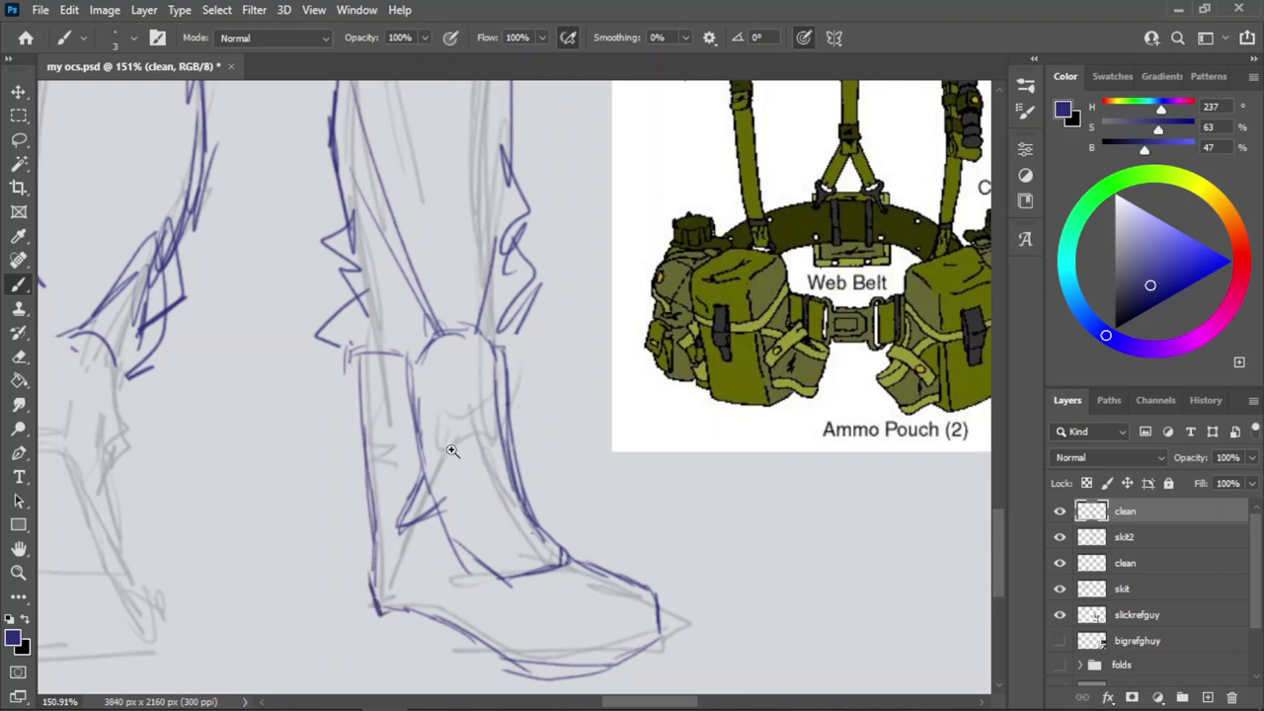
Examine the new boot against the first character's sketch and the reference images.
key("z")
left_click_drag(451, 451, 429, 468)
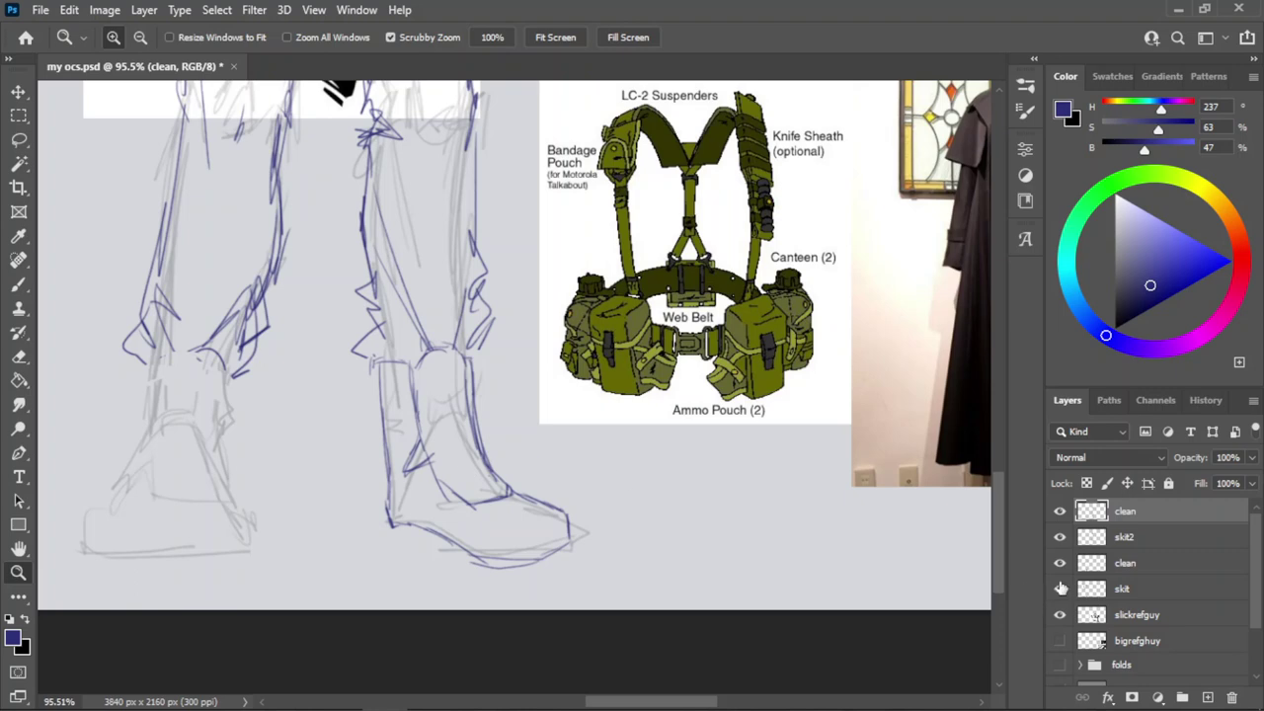
left_click_drag(432, 403, 358, 461)
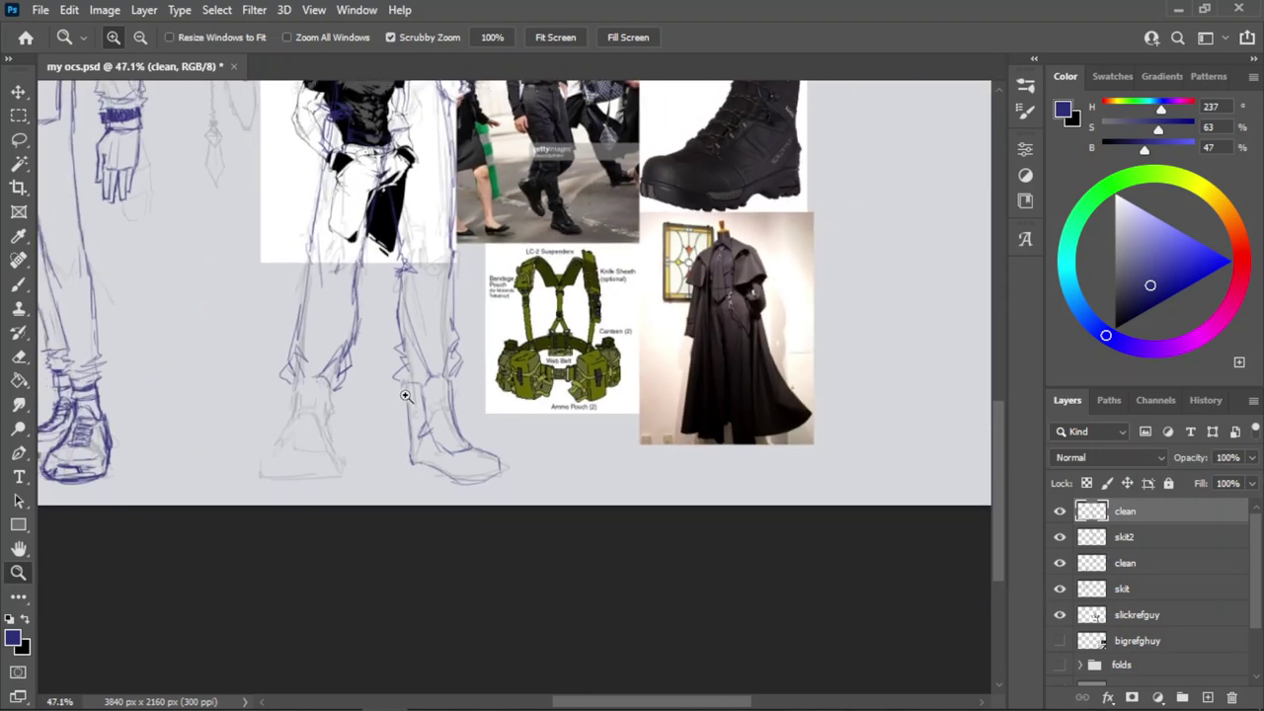
left_click_drag(406, 396, 374, 422)
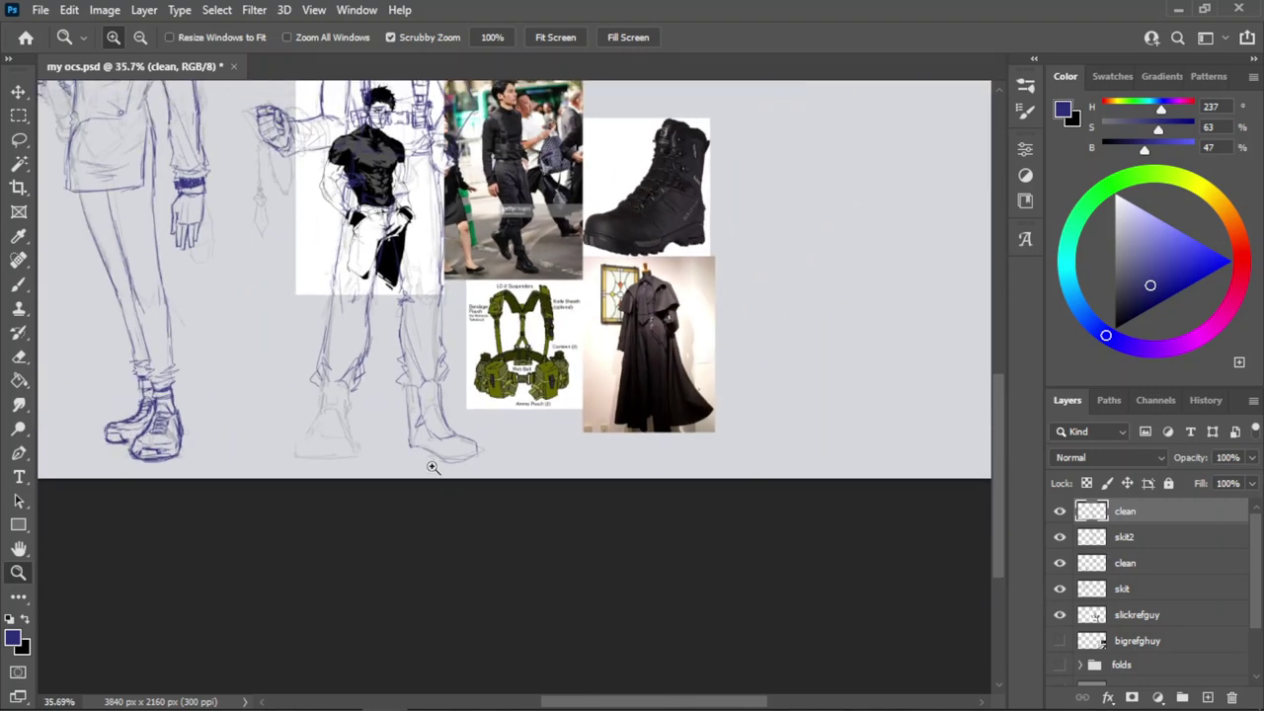
left_click_drag(460, 432, 405, 480)
left_click_drag(243, 329, 361, 304)
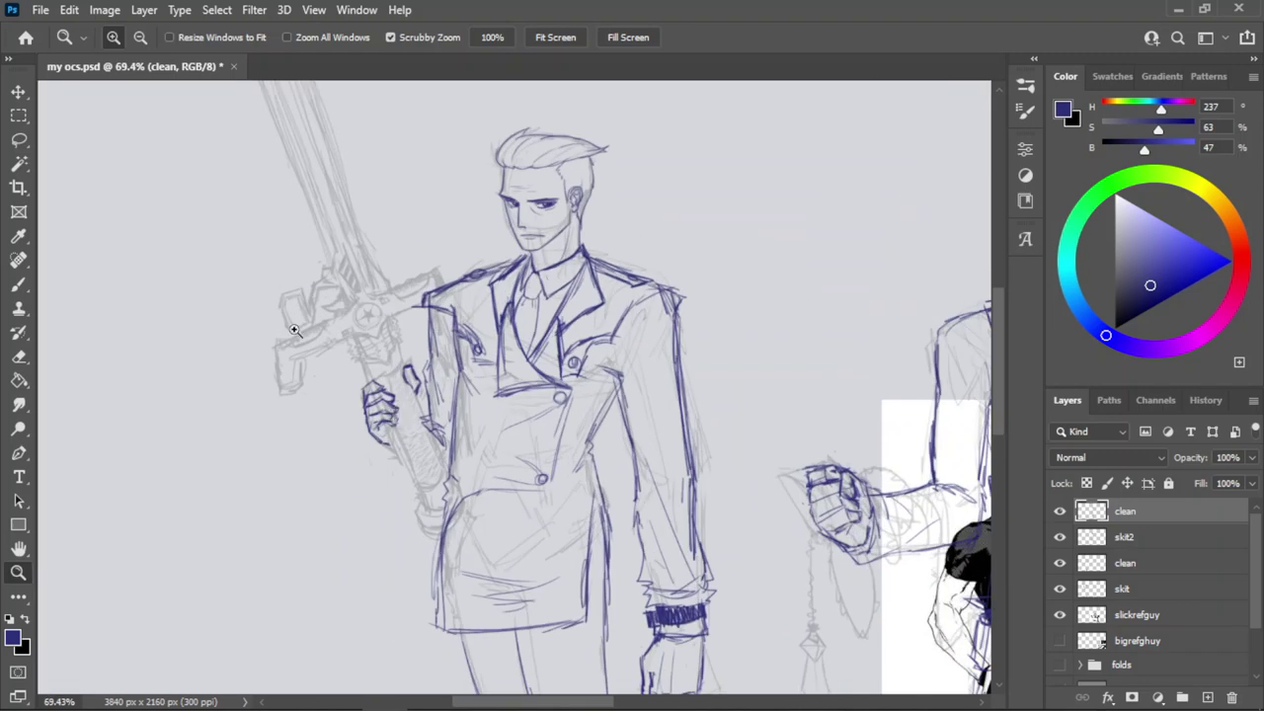
left_click_drag(295, 330, 288, 340)
left_click_drag(698, 533, 774, 479)
left_click_drag(395, 205, 301, 247)
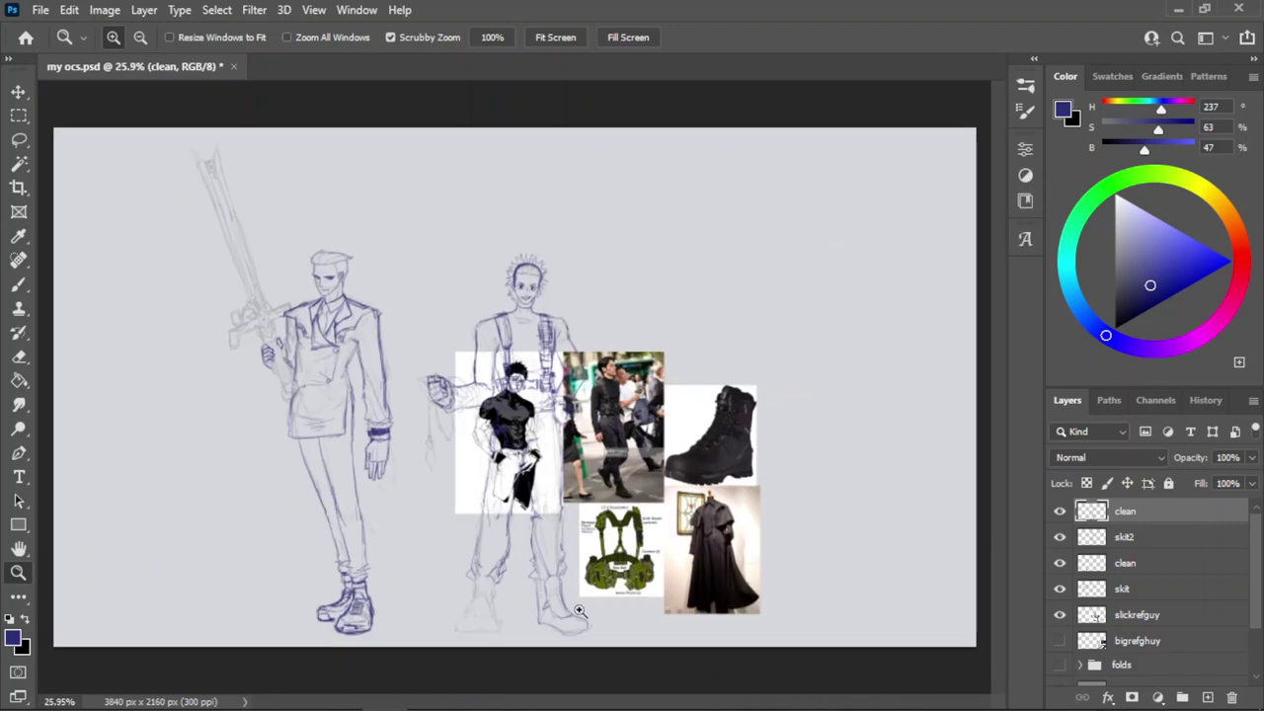
left_click_drag(553, 617, 685, 423)
left_click_drag(545, 367, 586, 473)
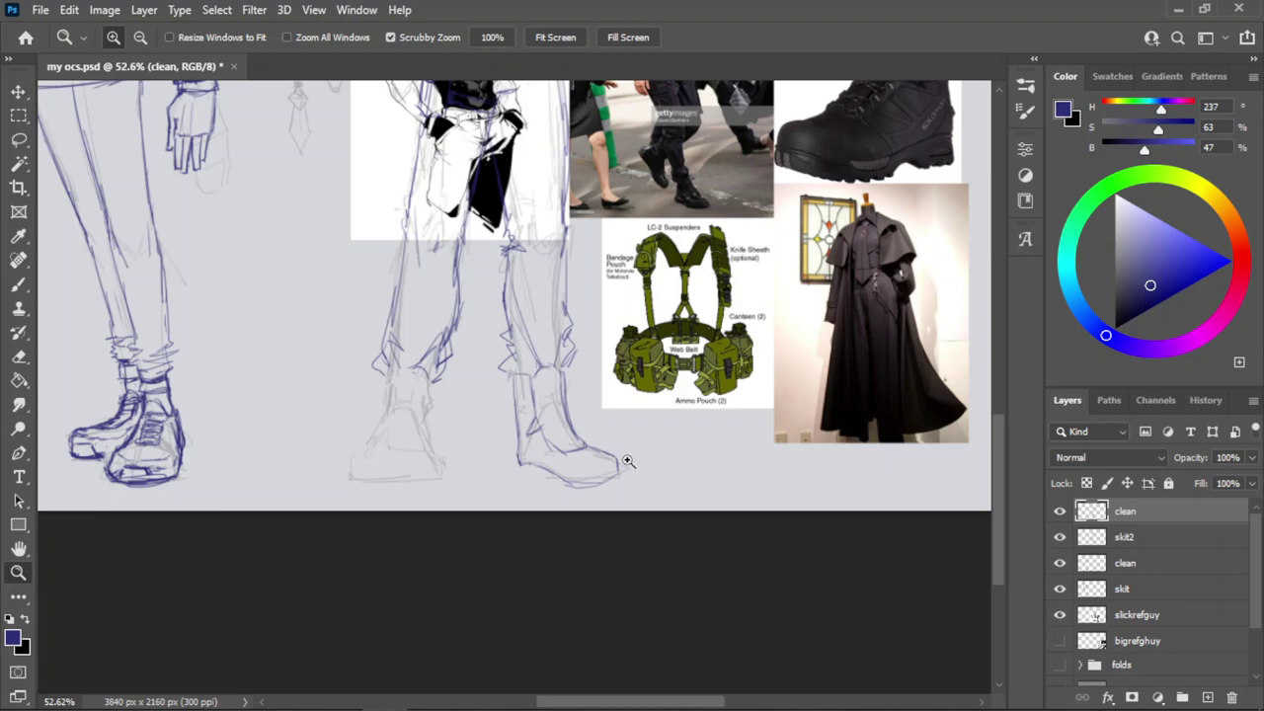
Sketch the back of the boot's heel and erase the stray strokes at its lower front.
left_click_drag(588, 478, 646, 398)
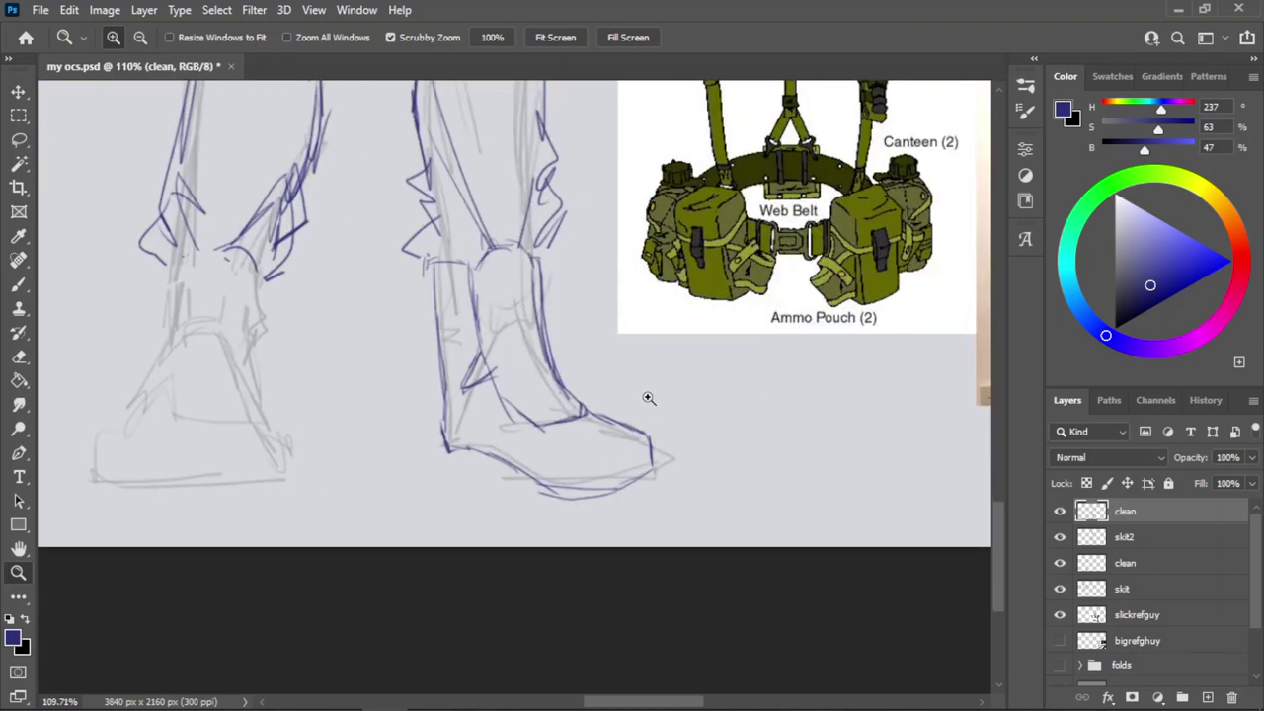
key("b")
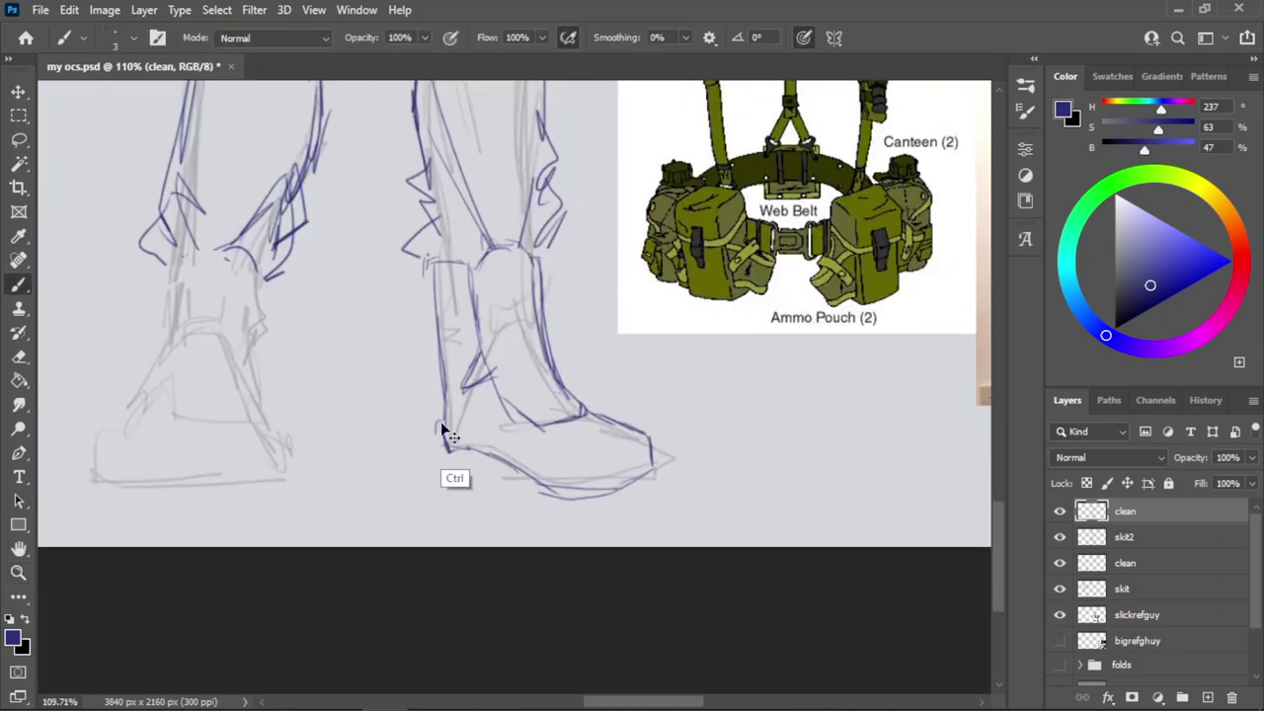
left_click_drag(440, 426, 442, 466)
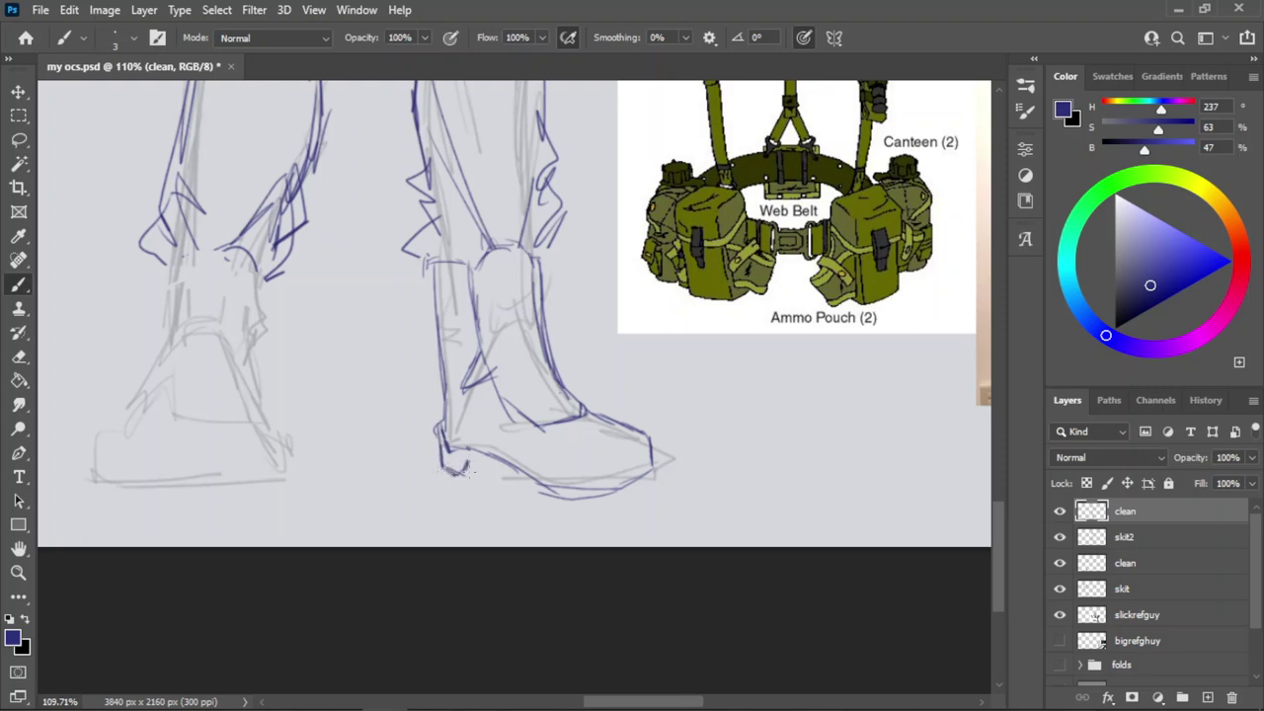
key("z")
left_click_drag(555, 415, 501, 421)
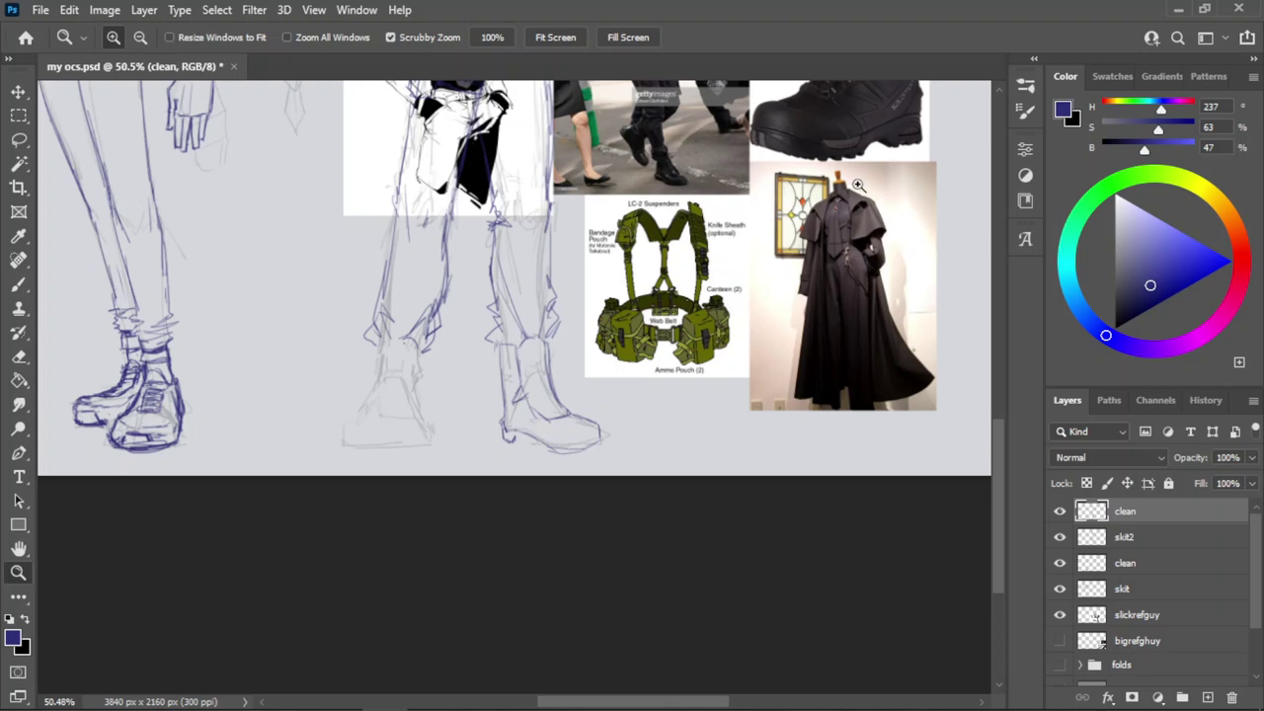
scroll(513, 451, "up", 8)
key("e")
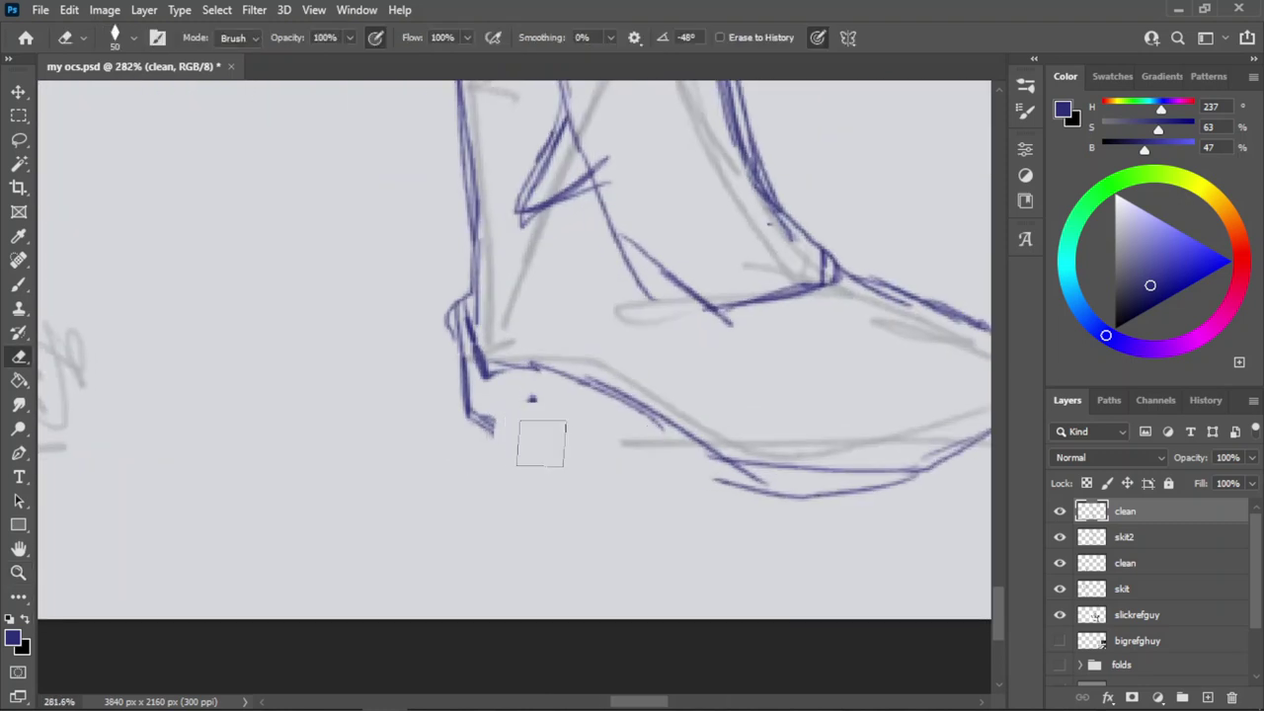
Draw the lower edge of a thick outsole curving from the heel arch under the forefoot.
key("b")
mouse_move(525, 400)
left_mouse_down()
mouse_move(566, 416)
mouse_move(588, 440)
mouse_move(578, 421)
mouse_move(613, 482)
mouse_move(669, 512)
left_mouse_up()
key("ctrl+z")
key("ctrl+z")
mouse_move(609, 476)
left_mouse_down()
mouse_move(678, 526)
mouse_move(786, 523)
left_mouse_up()
left_click_drag(682, 521, 869, 530)
Close the outsole at the toe and reinforce its underside and arch with extra strokes.
key("z")
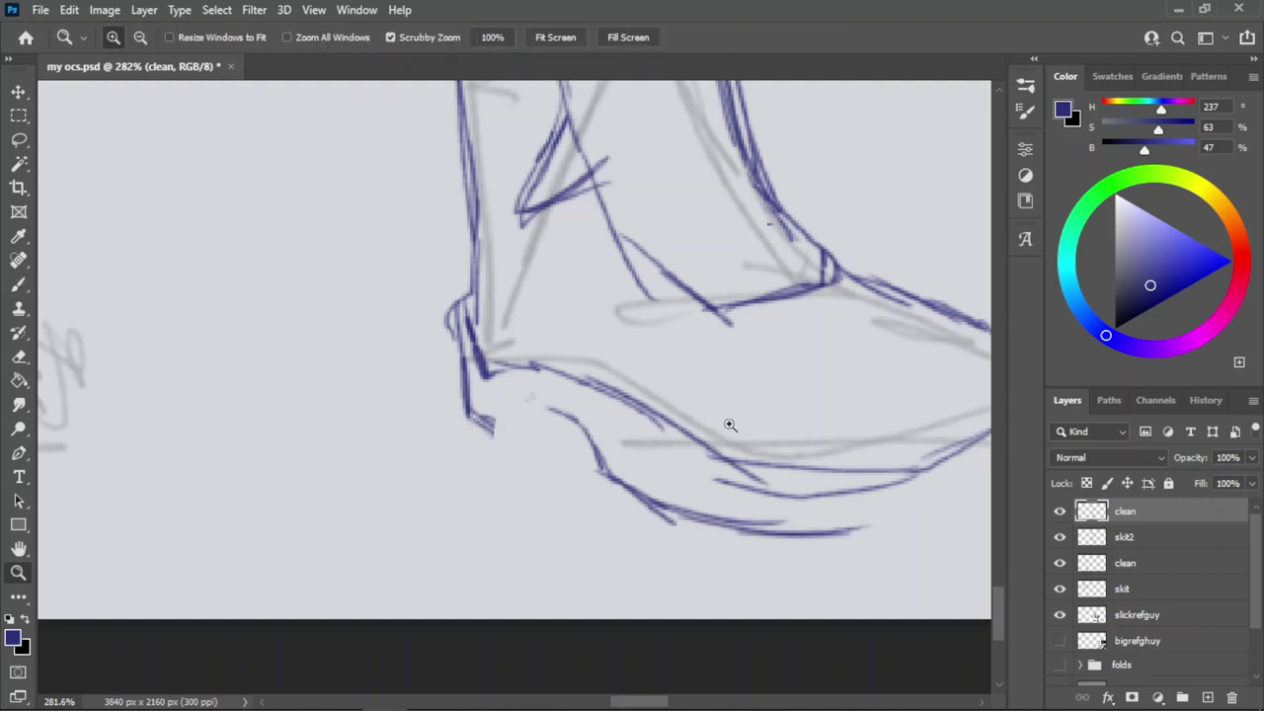
left_click_drag(697, 399, 622, 393)
left_click_drag(791, 420, 863, 419)
key("b")
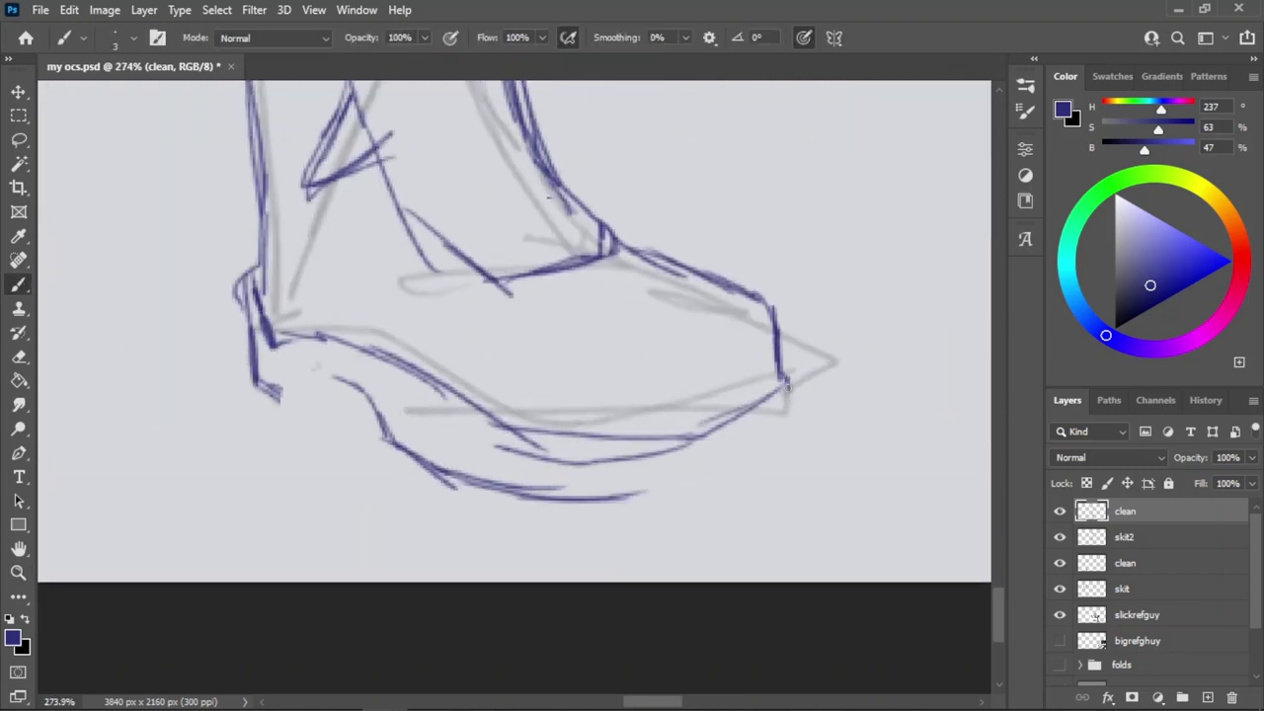
mouse_move(787, 388)
left_mouse_down()
mouse_move(786, 449)
mouse_move(711, 514)
left_mouse_up()
mouse_move(775, 457)
left_mouse_down()
mouse_move(598, 502)
mouse_move(775, 474)
mouse_move(594, 508)
mouse_move(482, 492)
left_mouse_up()
left_click_drag(355, 395, 419, 465)
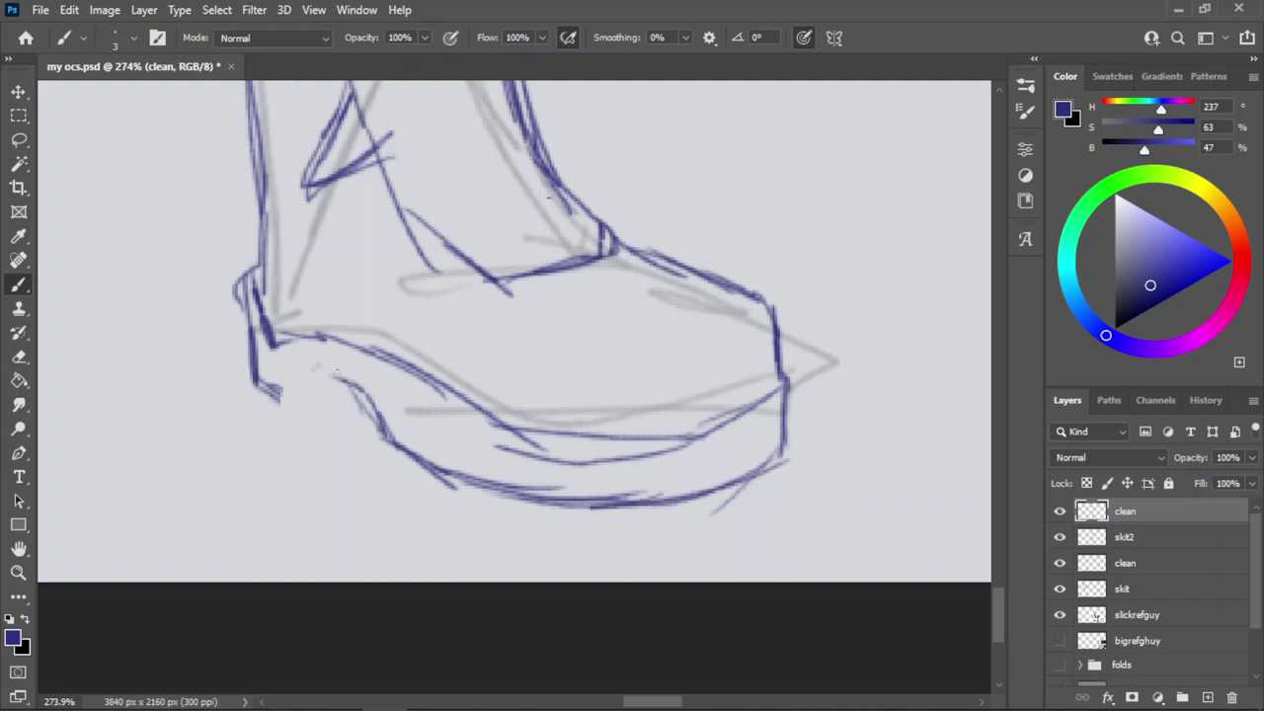
Draw the flat base of the heel, joining the heel's back corner to the sole's arch.
left_click_drag(281, 401, 359, 408)
key("ctrl+z")
key("ctrl+z")
left_click_drag(275, 405, 361, 408)
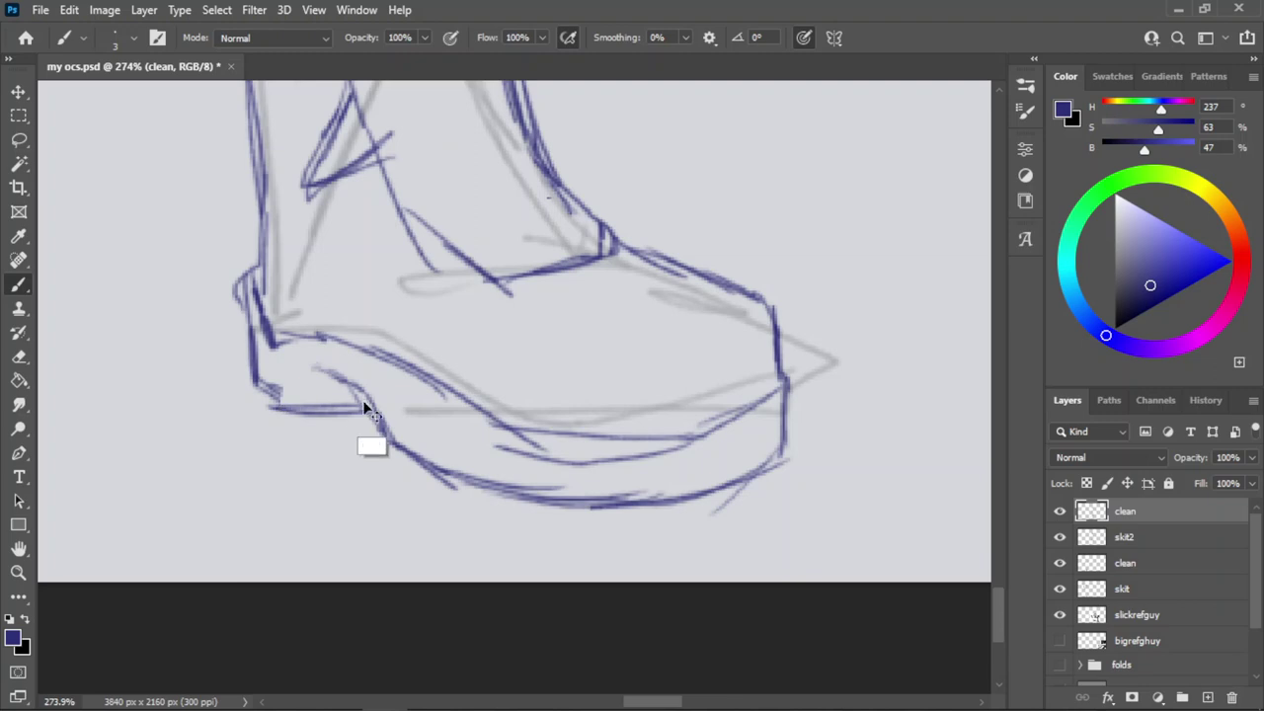
key("ctrl+z")
key("ctrl+z")
key("ctrl+z")
left_click_drag(270, 401, 370, 403)
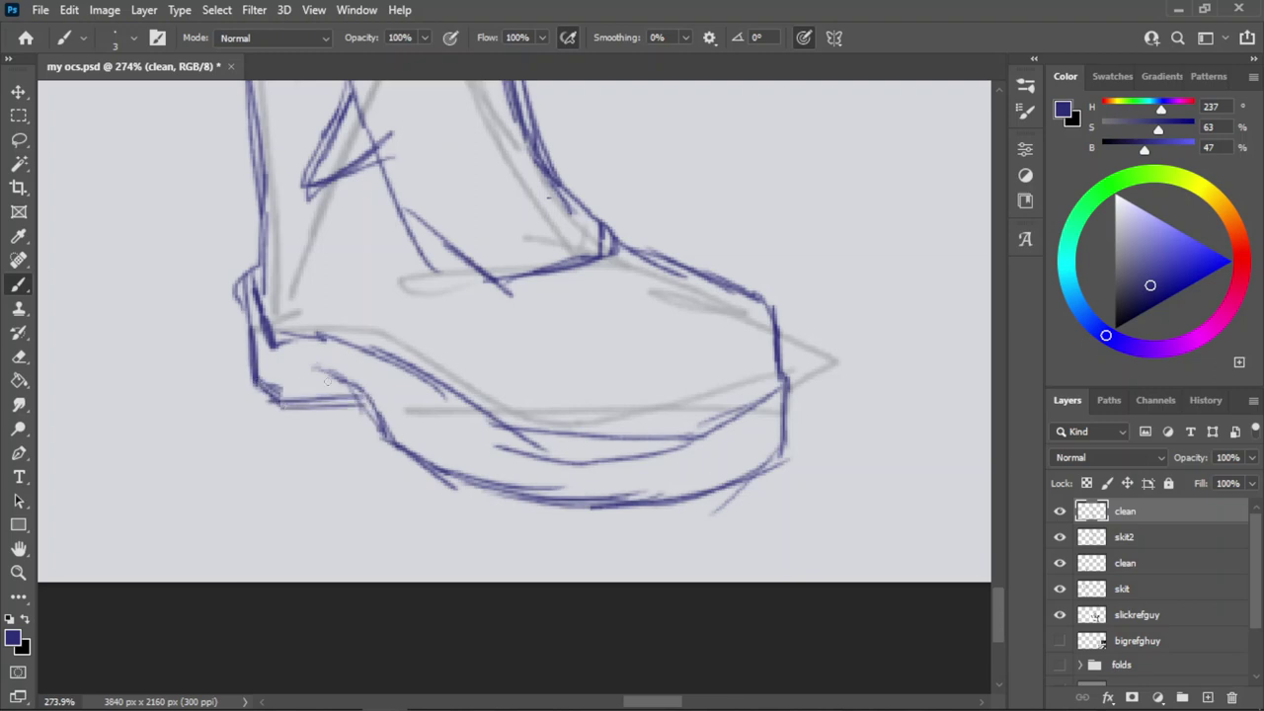
Trim the notch on the boot's side panel and redraw the curve below it down to the tongue's base.
key("z")
left_click_drag(563, 368, 454, 428)
left_click_drag(525, 351, 462, 426)
left_click_drag(387, 257, 542, 396)
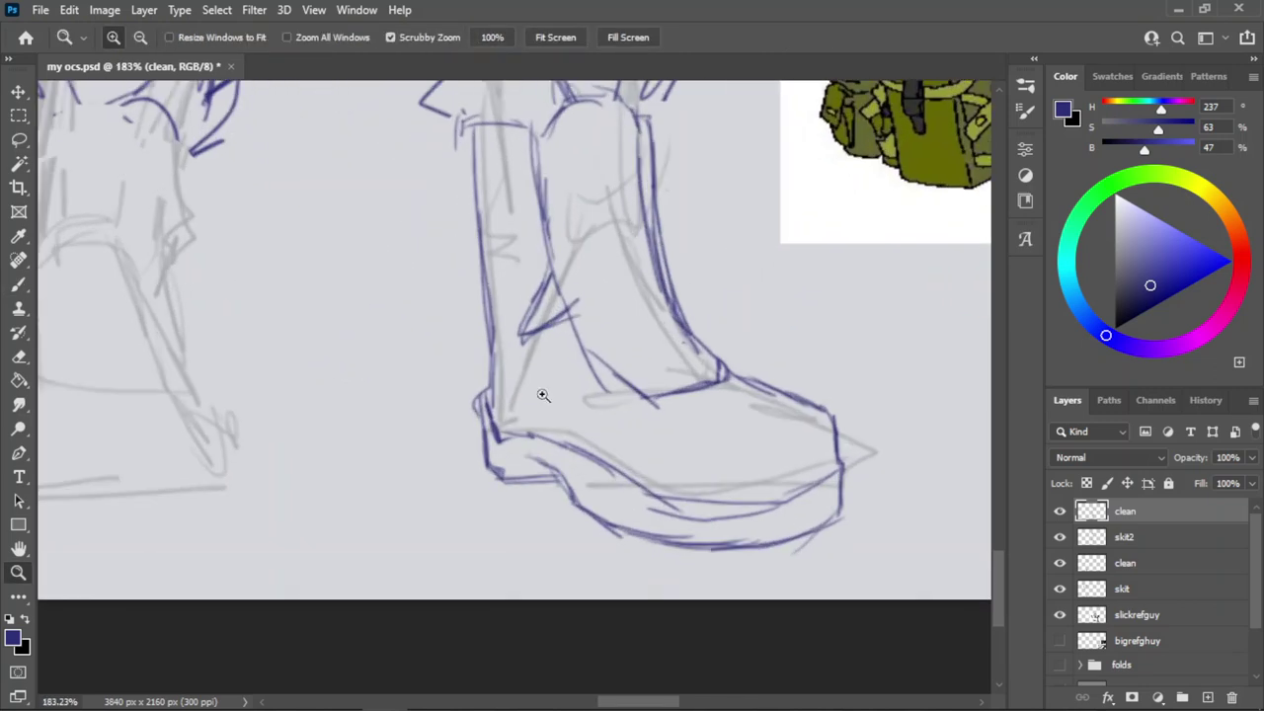
scroll(542, 395, "down", 2)
scroll(553, 405, "up", 2)
key("e")
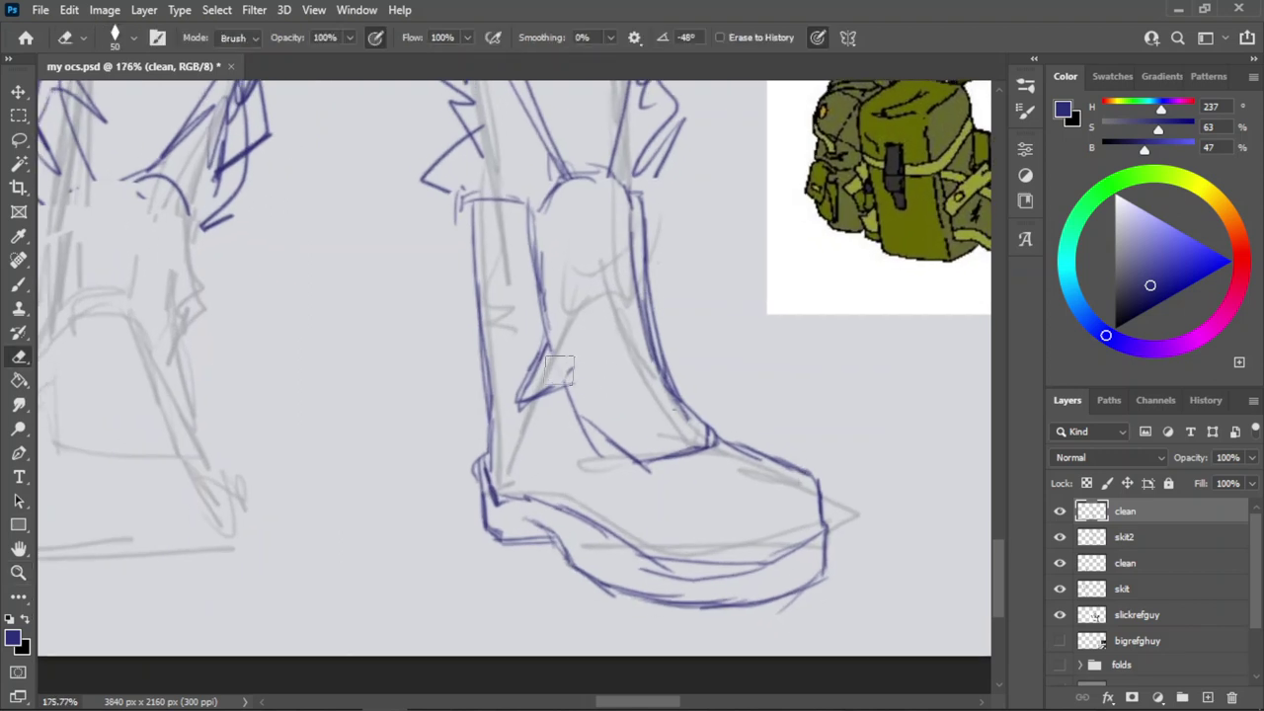
key("b")
key("e")
mouse_move(559, 372)
left_mouse_down()
mouse_move(549, 397)
mouse_move(528, 371)
mouse_move(519, 415)
mouse_move(557, 364)
mouse_move(582, 422)
mouse_move(640, 454)
mouse_move(640, 468)
left_mouse_up()
key("b")
key("ctrl+z")
key("ctrl+z")
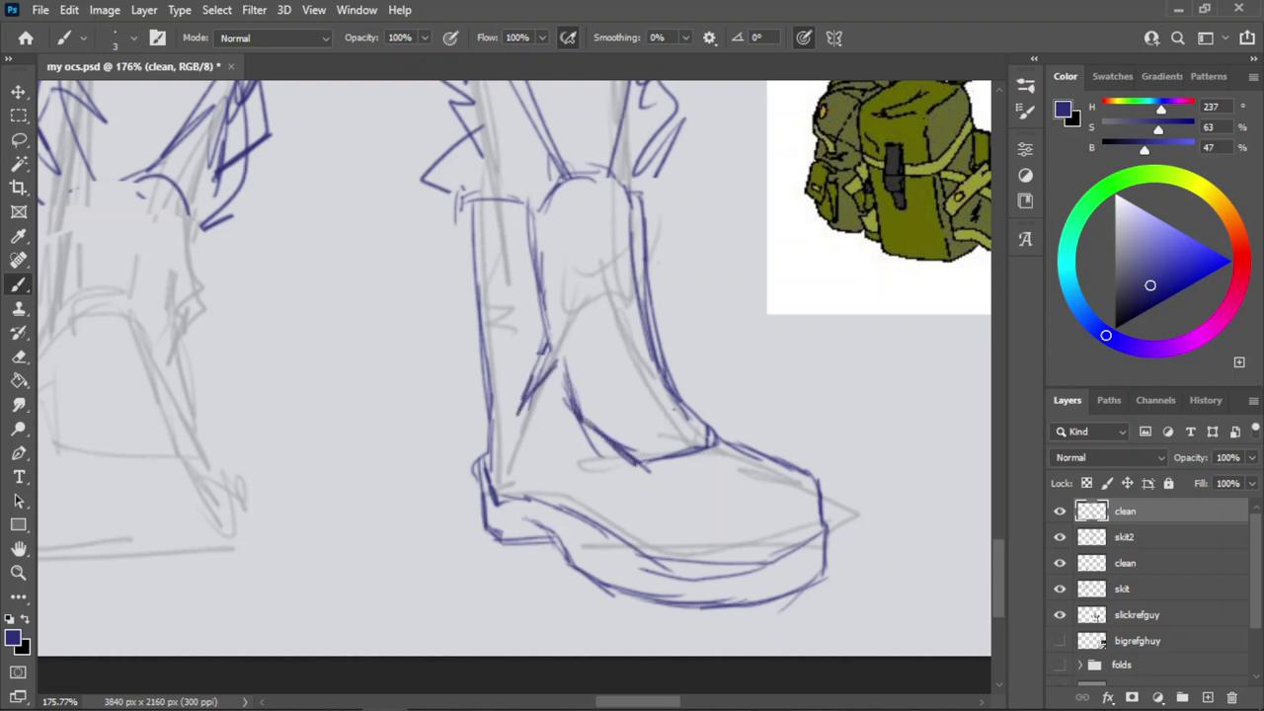
Reinforce the boot's front edge, the tongue's top curve and the side of the shaft with darker strokes.
left_click_drag(668, 377, 620, 192)
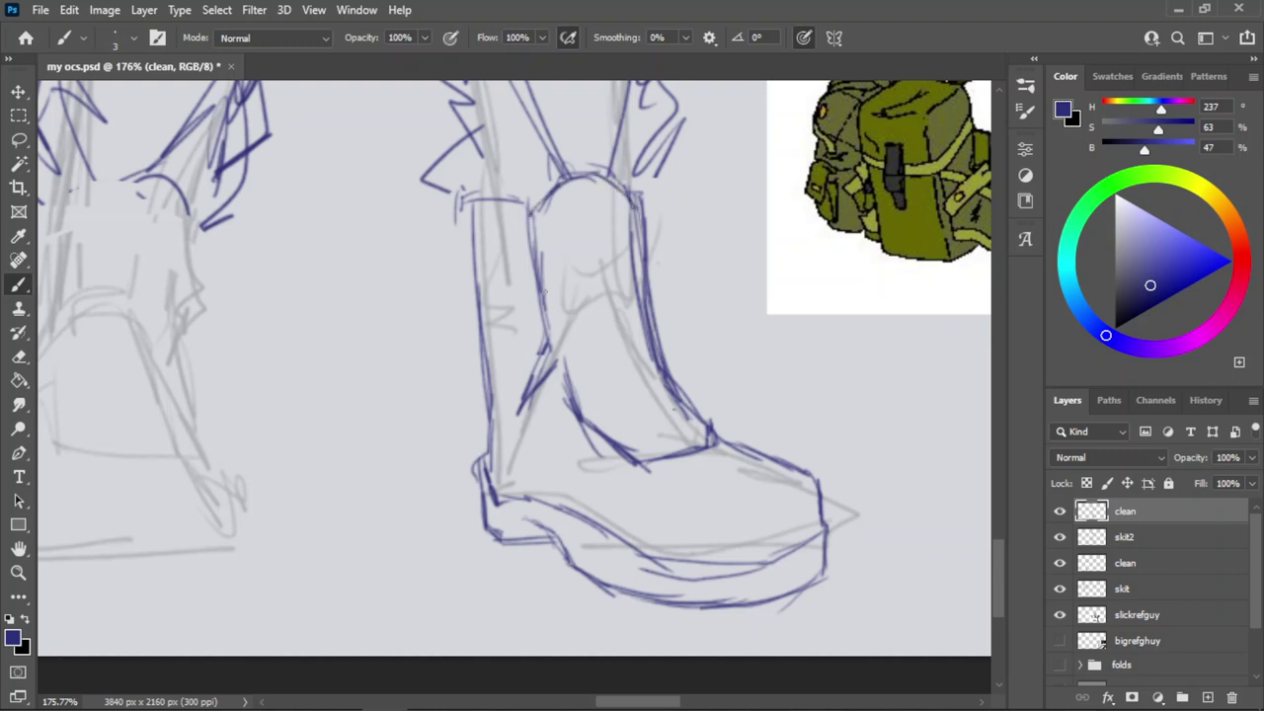
mouse_move(512, 217)
left_mouse_down()
mouse_move(532, 331)
mouse_move(583, 443)
mouse_move(531, 440)
left_mouse_up()
key("z")
left_click_drag(578, 369, 470, 423)
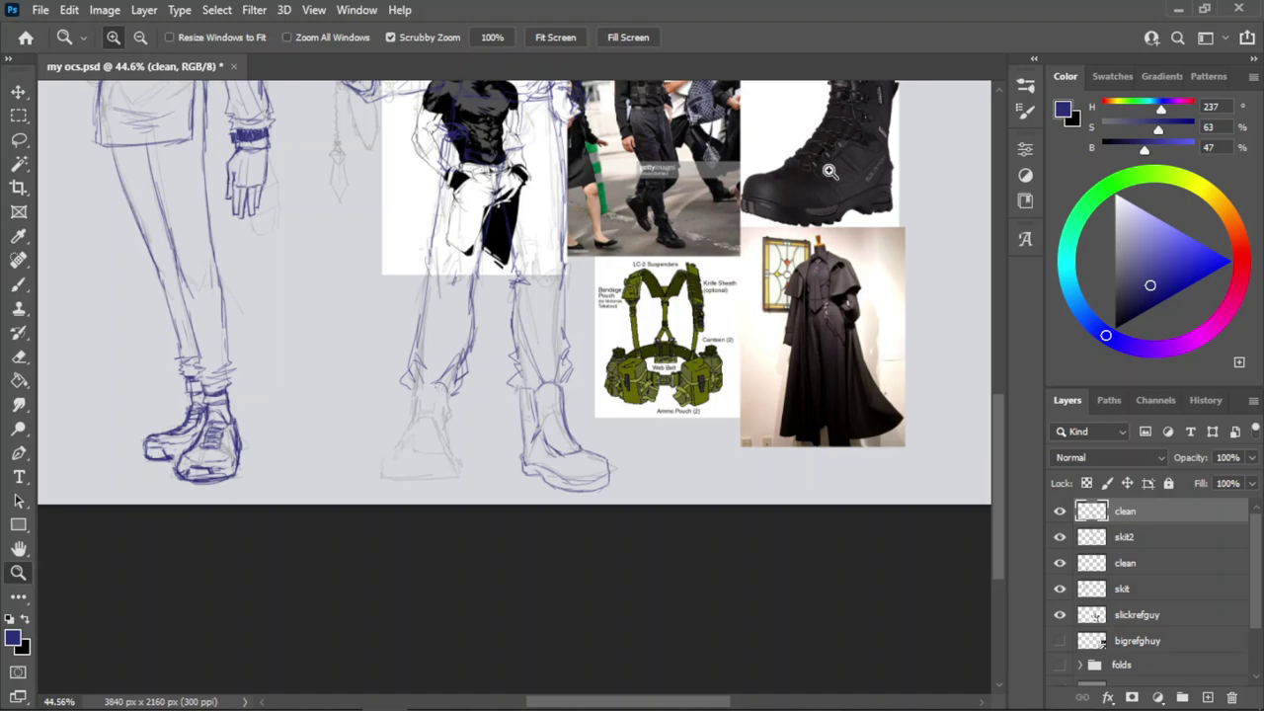
Draw the side panel's inner edge down the boot shaft, angle it into an ankle notch and darken the curve below.
mouse_move(787, 186)
left_mouse_down()
mouse_move(827, 197)
mouse_move(855, 177)
left_mouse_up()
left_click_drag(868, 118, 940, 198)
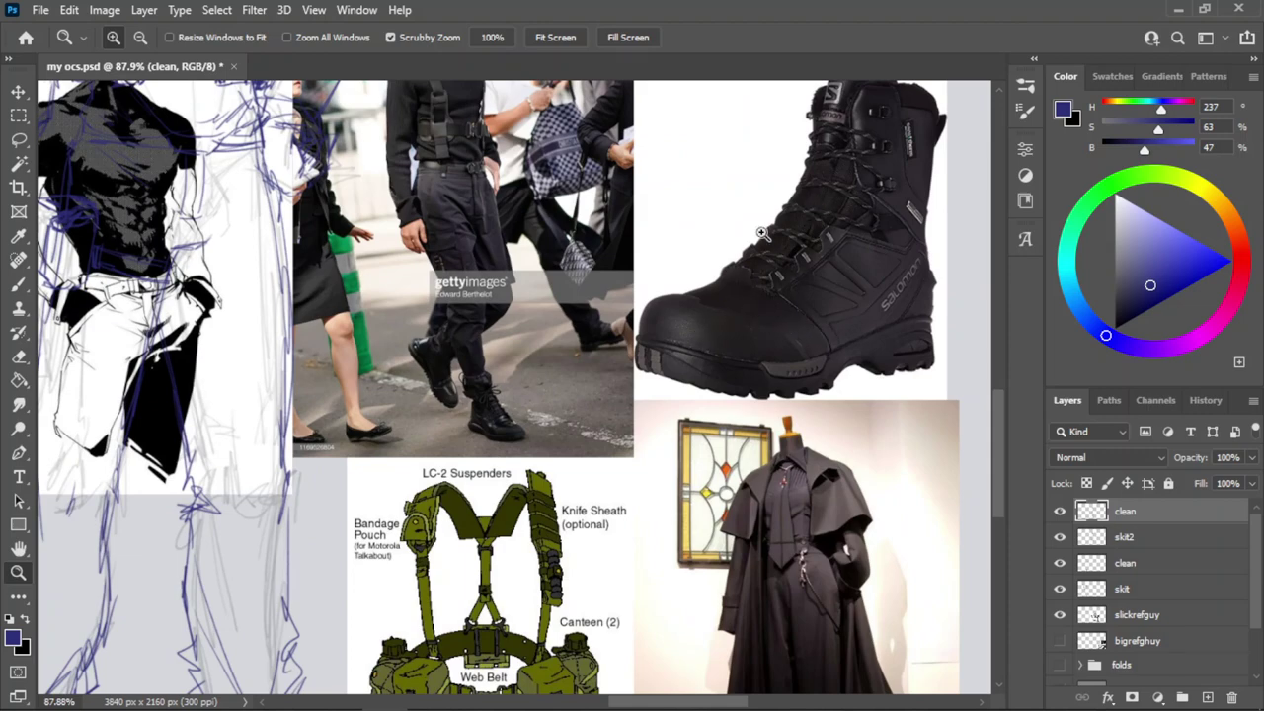
mouse_move(693, 368)
left_mouse_down()
mouse_move(666, 406)
mouse_move(508, 527)
left_mouse_up()
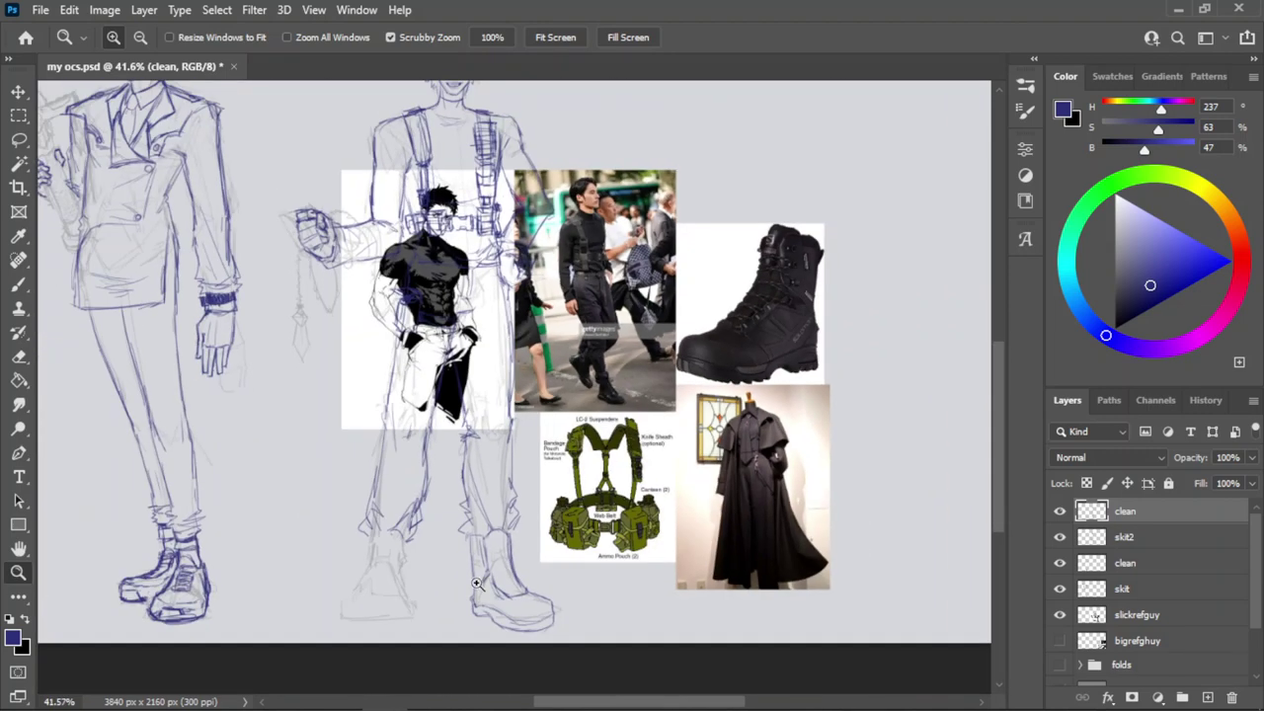
mouse_move(476, 583)
left_mouse_down()
mouse_move(598, 492)
mouse_move(522, 367)
mouse_move(532, 510)
mouse_move(517, 446)
left_mouse_up()
key("e")
key("b")
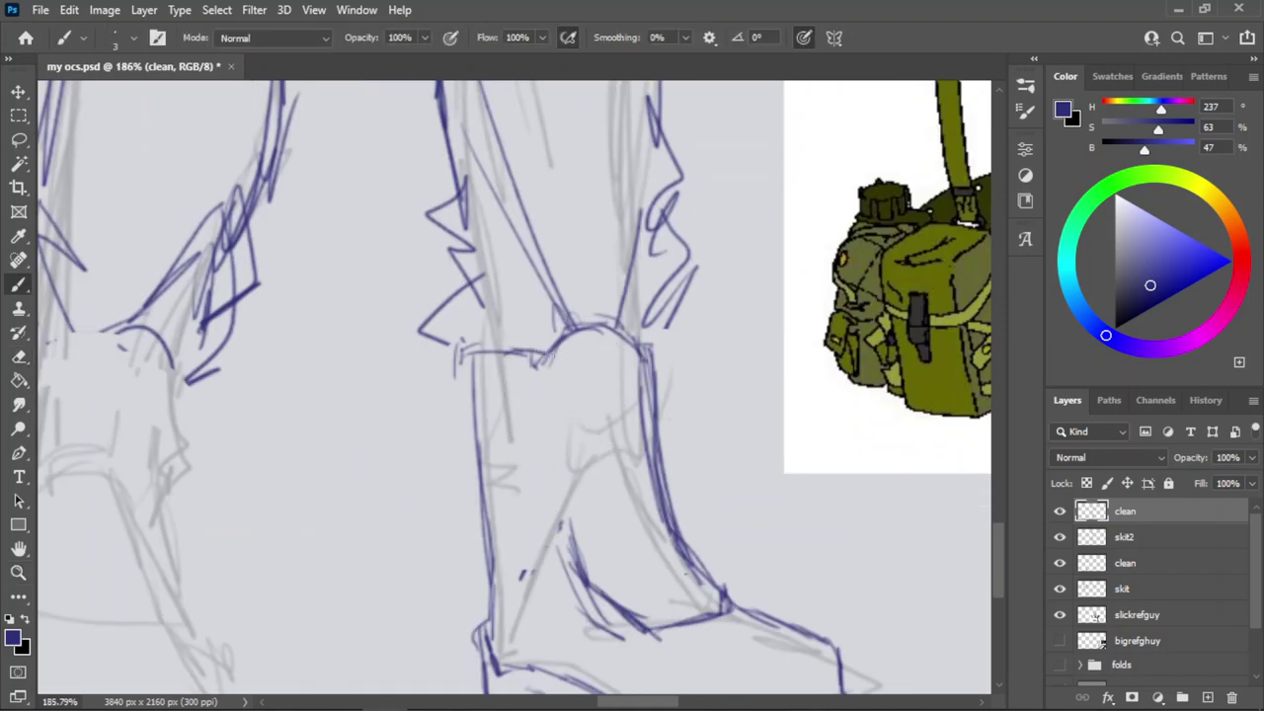
left_click_drag(545, 353, 559, 464)
mouse_move(555, 395)
left_mouse_down()
mouse_move(557, 466)
mouse_move(521, 531)
left_mouse_up()
mouse_move(555, 484)
left_mouse_down()
mouse_move(519, 539)
mouse_move(578, 579)
left_mouse_up()
left_click_drag(563, 536, 618, 618)
Erase the boot's heavy front edge and redraw it along the shaft from the top down to the ankle.
key("e")
left_click_drag(648, 371, 670, 542)
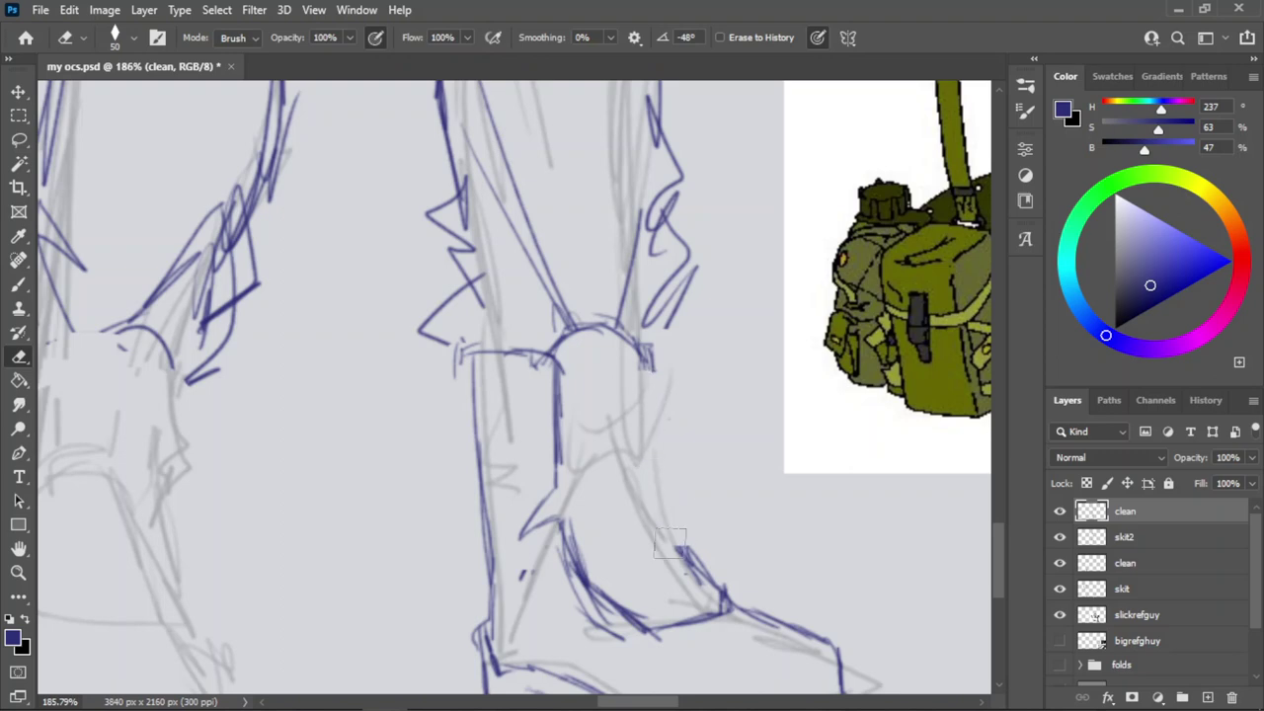
key("b")
left_click_drag(642, 352, 650, 474)
left_click_drag(644, 423, 656, 494)
left_click_drag(648, 480, 691, 551)
key("ctrl+z")
key("ctrl+z")
Continue the boot's front edge from the ankle down to the instep with layered strokes and save the document.
left_click_drag(655, 502, 687, 565)
left_click_drag(656, 504, 699, 569)
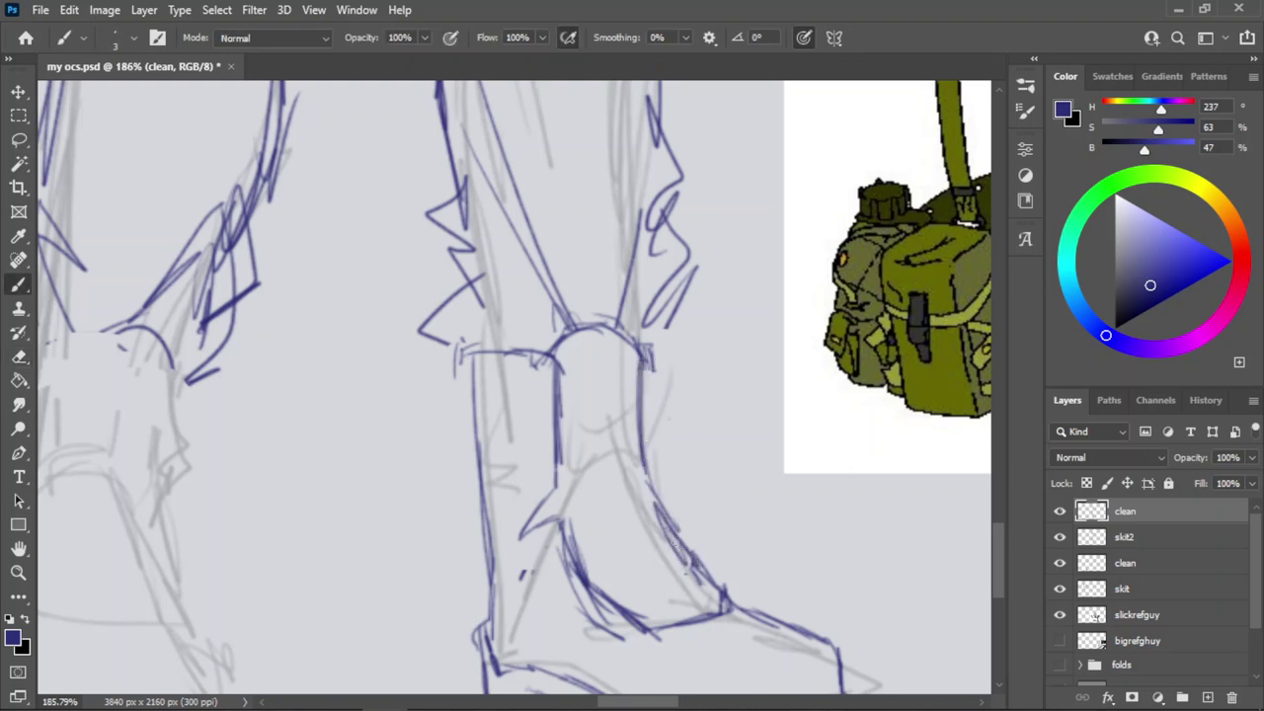
left_click_drag(666, 529, 710, 579)
left_click_drag(654, 364, 655, 498)
key("ctrl+z")
key("z")
left_click_drag(605, 373, 509, 425)
key("ctrl+s")
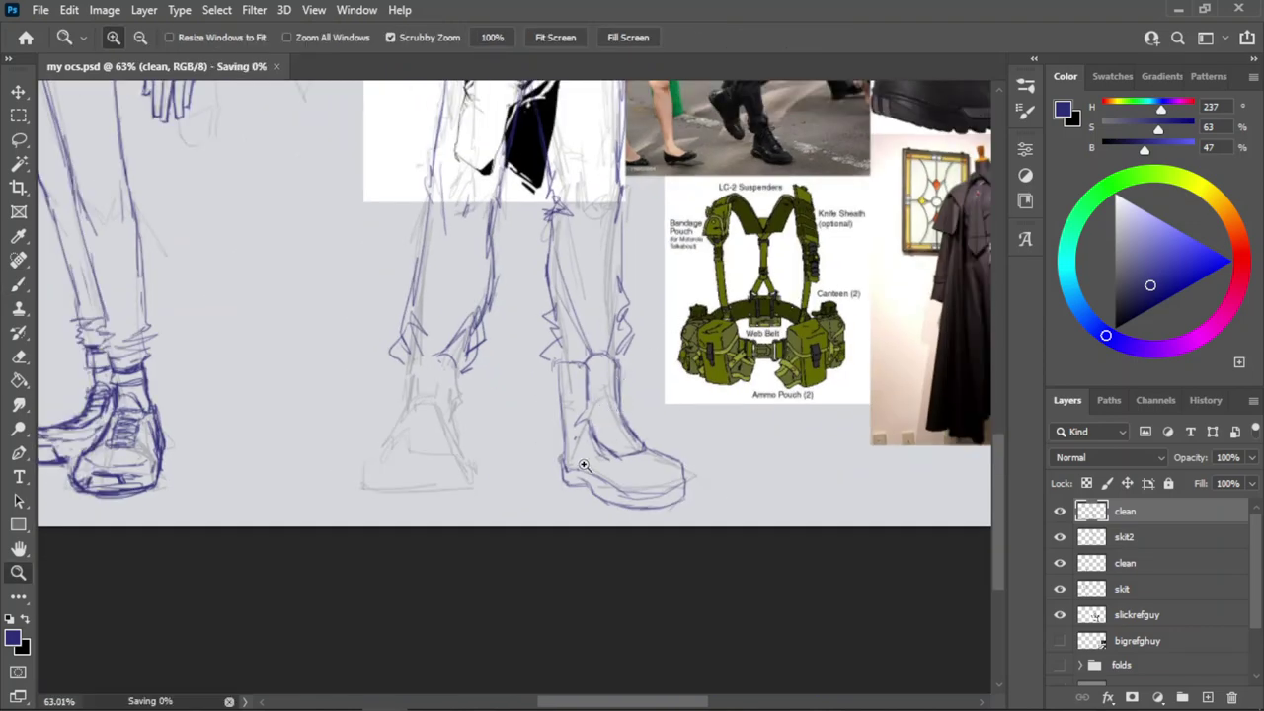
Draw round lace eyelets down the upper part of the shaft's side panel, following the black boot reference.
left_click_drag(585, 468, 542, 513)
left_click_drag(903, 130, 986, 211)
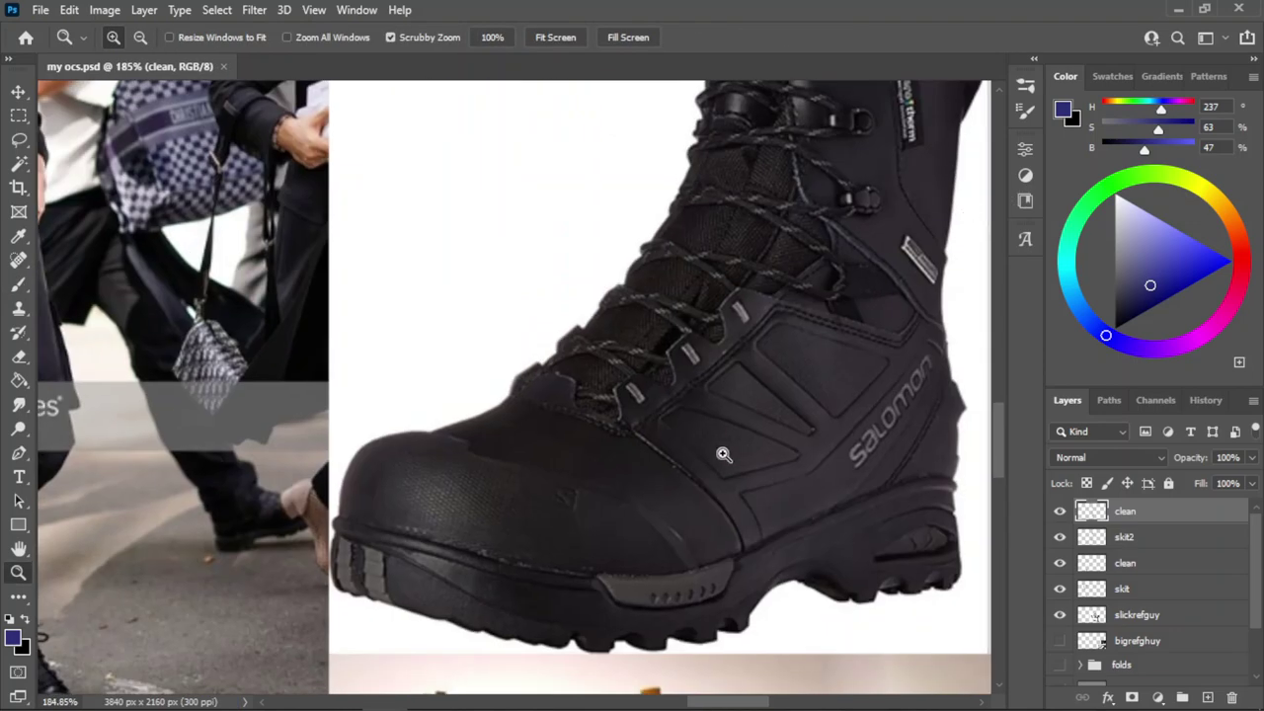
left_click_drag(722, 448, 699, 434)
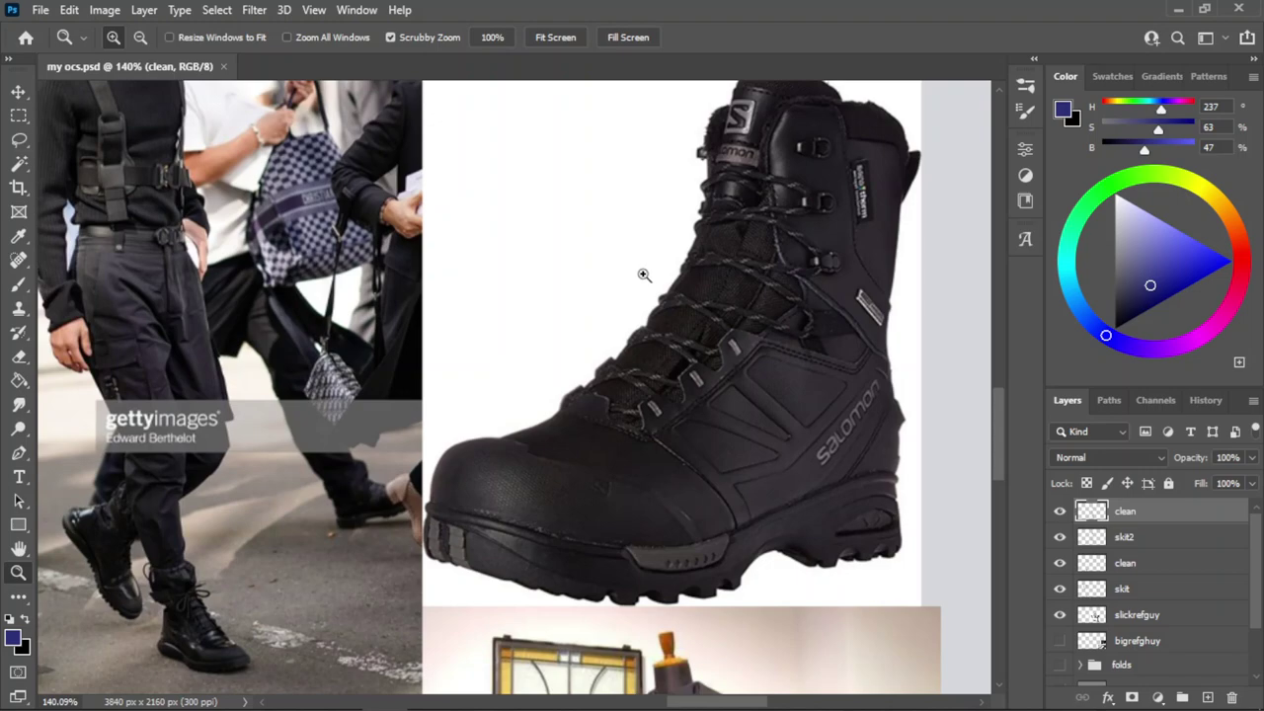
left_click_drag(691, 245, 589, 376)
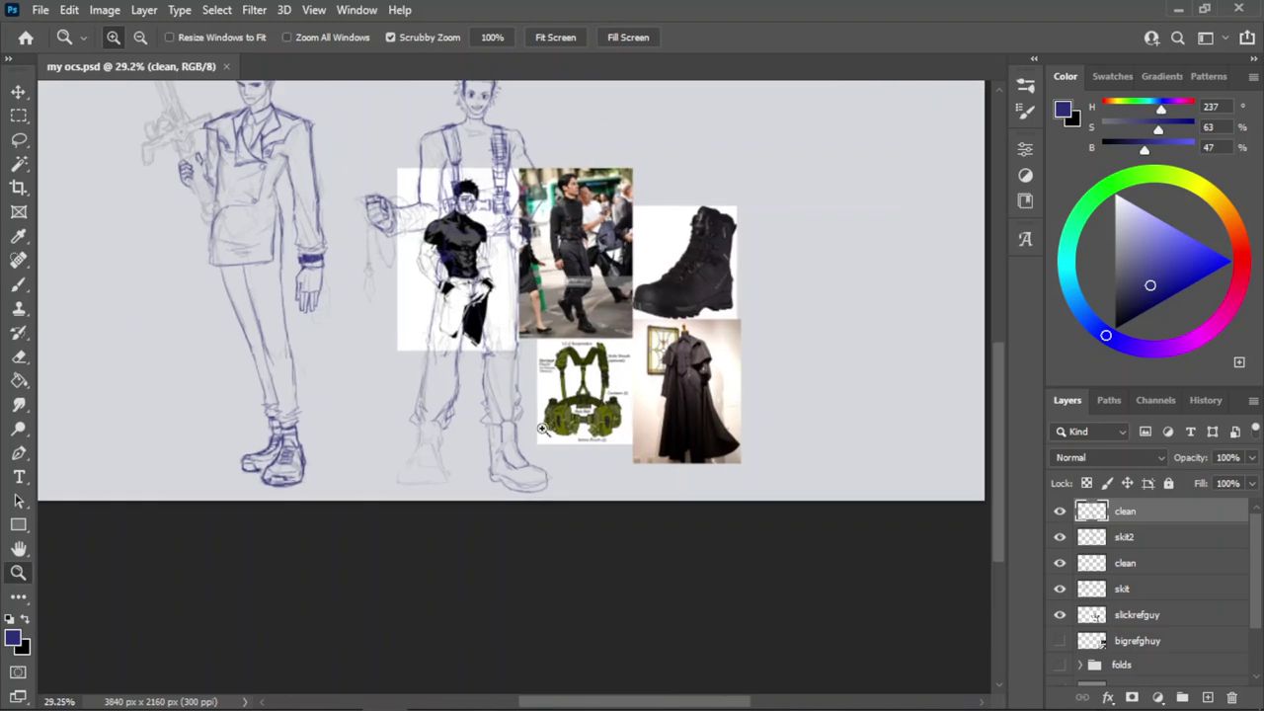
left_click_drag(499, 462, 632, 344)
left_click_drag(501, 356, 568, 312)
key("b")
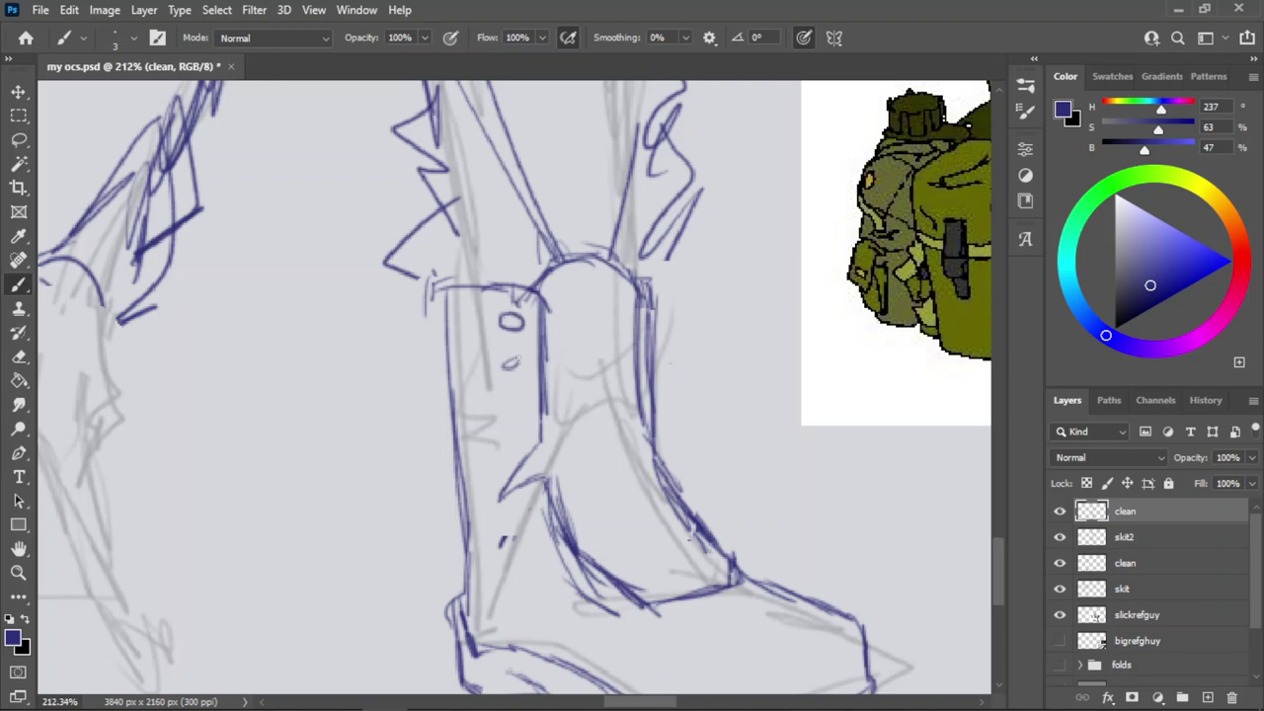
left_click_drag(516, 359, 502, 370)
key("ctrl+z")
Draw two lace lines from the lowest eyelet across the tongue to the shaft's front edge.
mouse_move(521, 411)
left_mouse_down()
mouse_move(514, 427)
mouse_move(506, 416)
mouse_move(640, 374)
left_mouse_up()
key("ctrl+z")
key("ctrl+z")
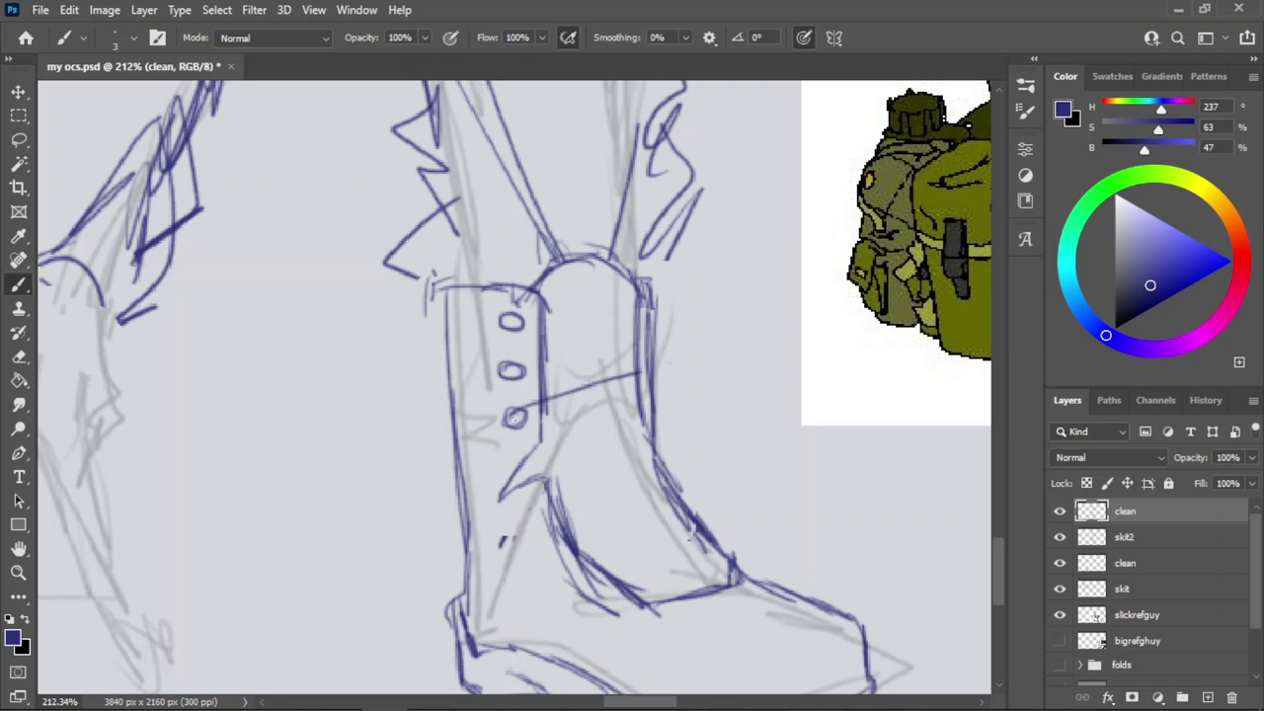
left_click_drag(514, 419, 672, 454)
key("ctrl+z")
mouse_move(512, 423)
left_mouse_down()
mouse_move(652, 444)
mouse_move(494, 410)
left_mouse_up()
Redraw the side panel's ankle notch from the boot reference and erase the stray strokes along the curve below it.
left_click_drag(832, 188, 963, 280)
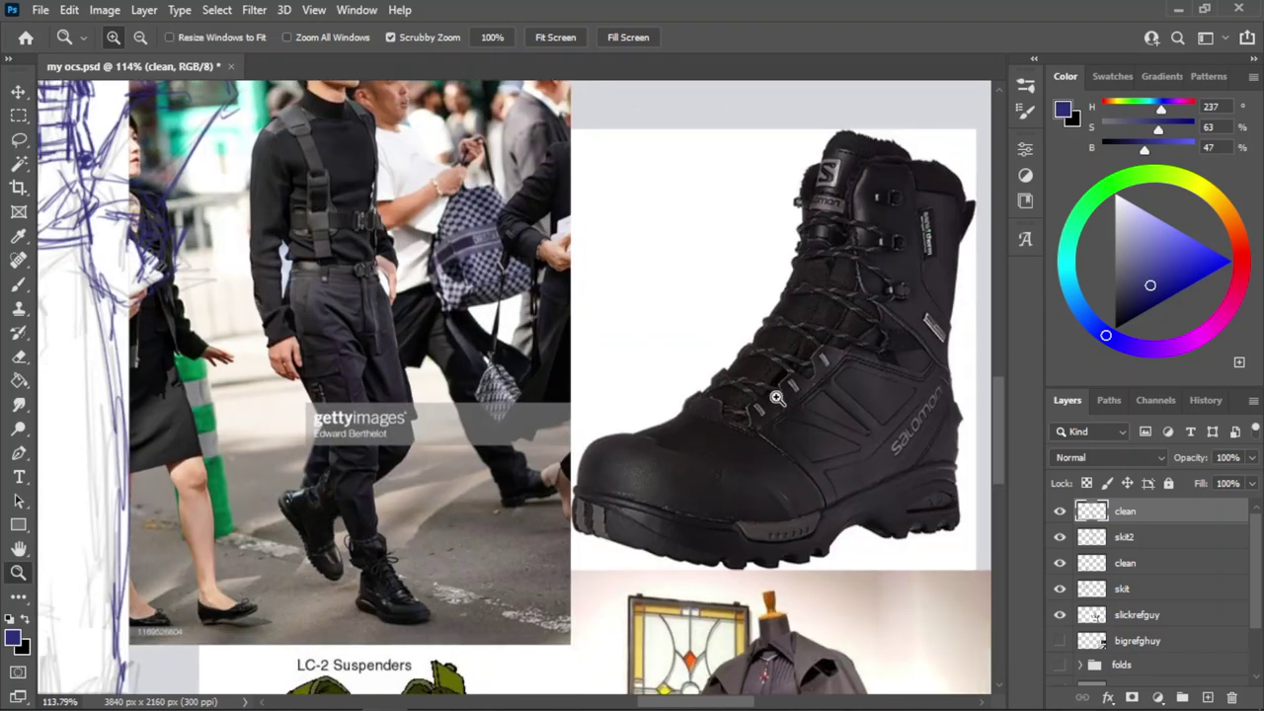
left_click_drag(875, 269, 916, 265)
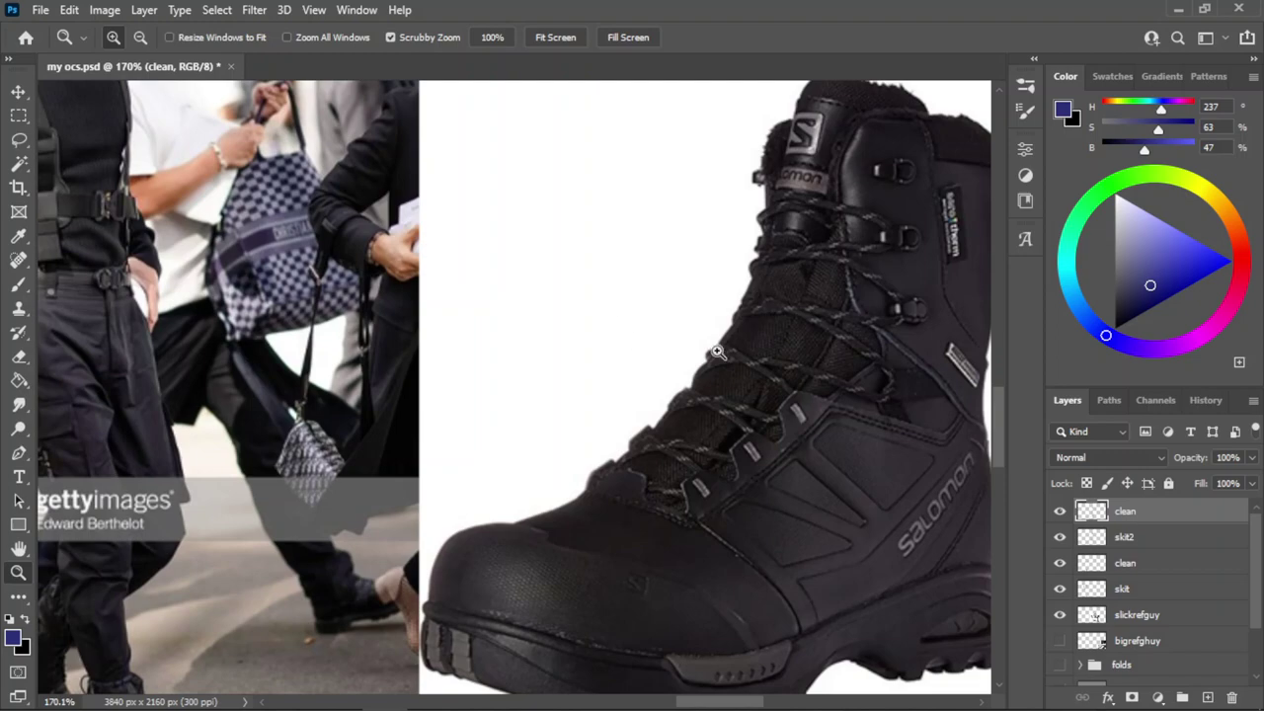
left_click_drag(694, 270, 578, 323)
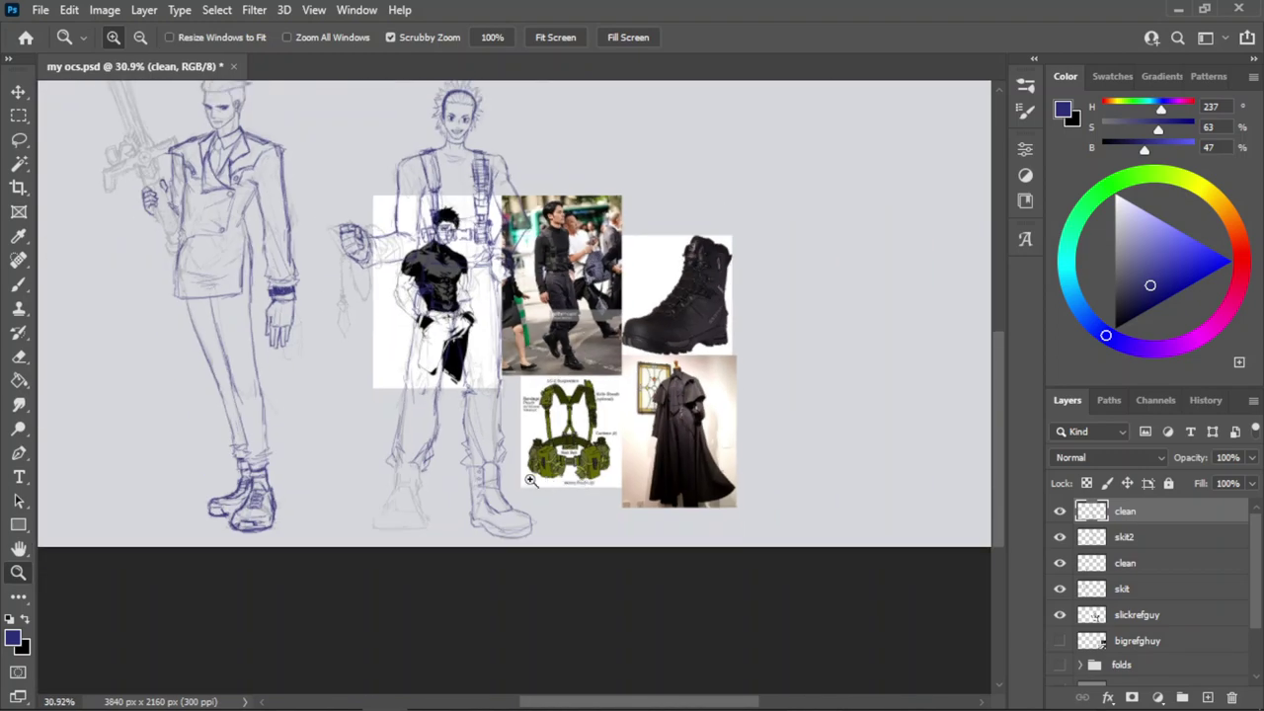
left_click_drag(712, 283, 820, 304)
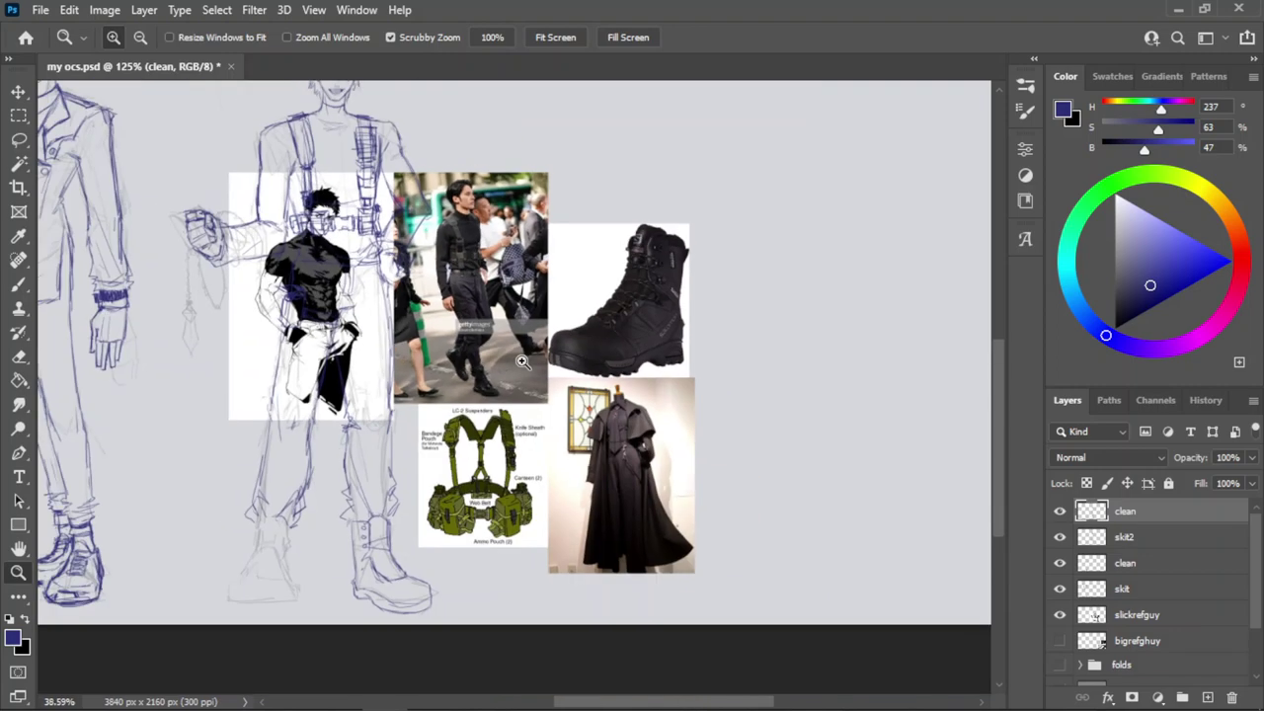
left_click_drag(643, 294, 517, 423)
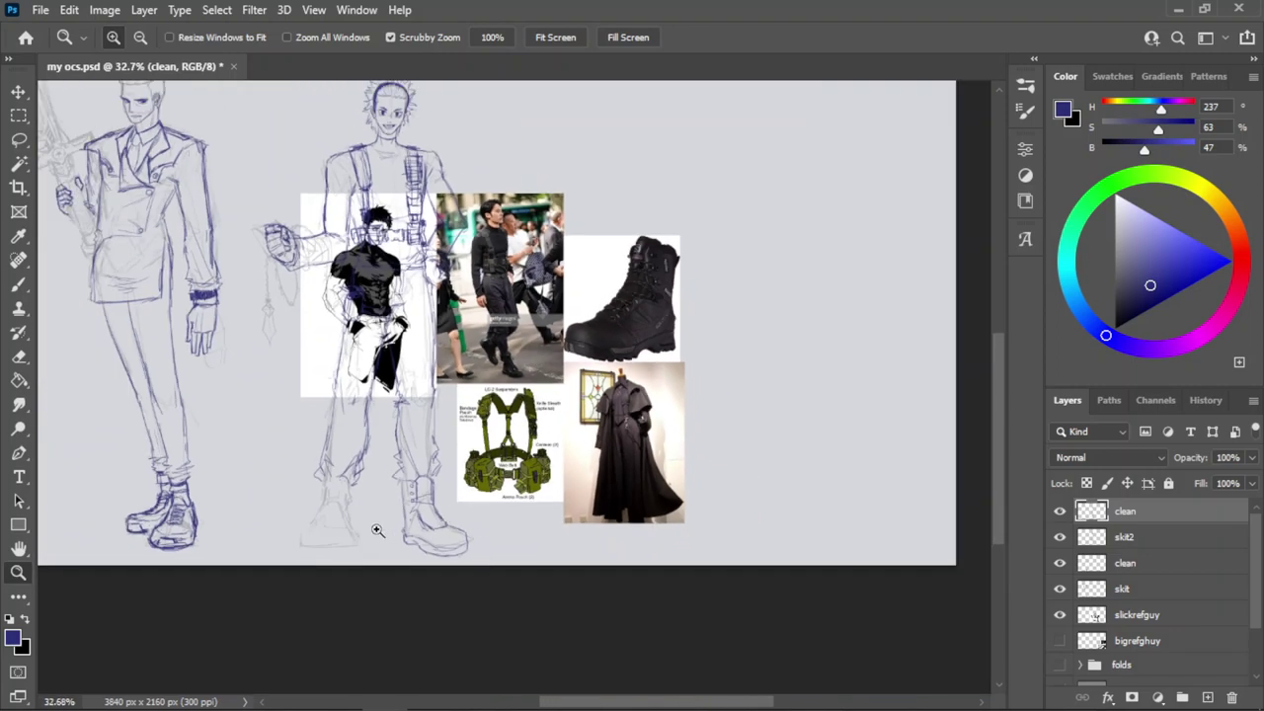
left_click_drag(378, 530, 533, 530)
key("b")
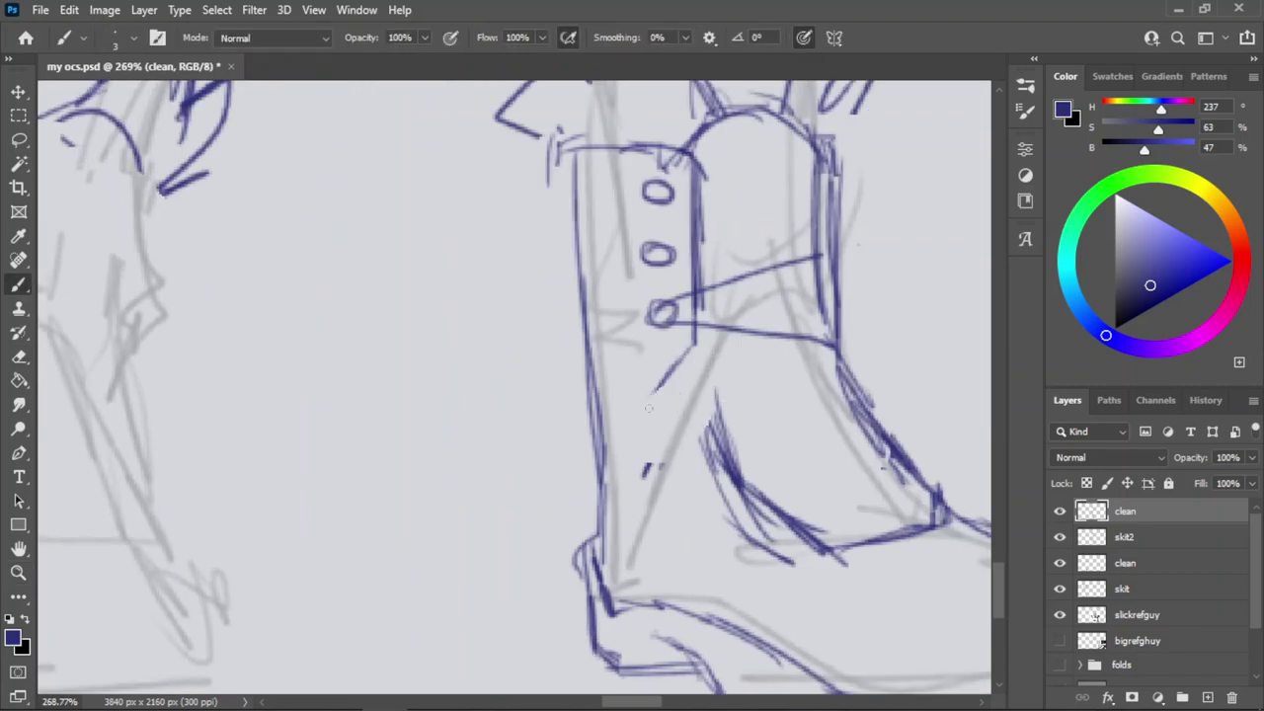
mouse_move(648, 406)
left_mouse_down()
mouse_move(653, 441)
mouse_move(701, 407)
mouse_move(748, 502)
left_mouse_up()
key("ctrl+z")
key("ctrl+z")
key("e")
mouse_move(691, 439)
left_mouse_down()
mouse_move(727, 514)
mouse_move(781, 553)
left_mouse_up()
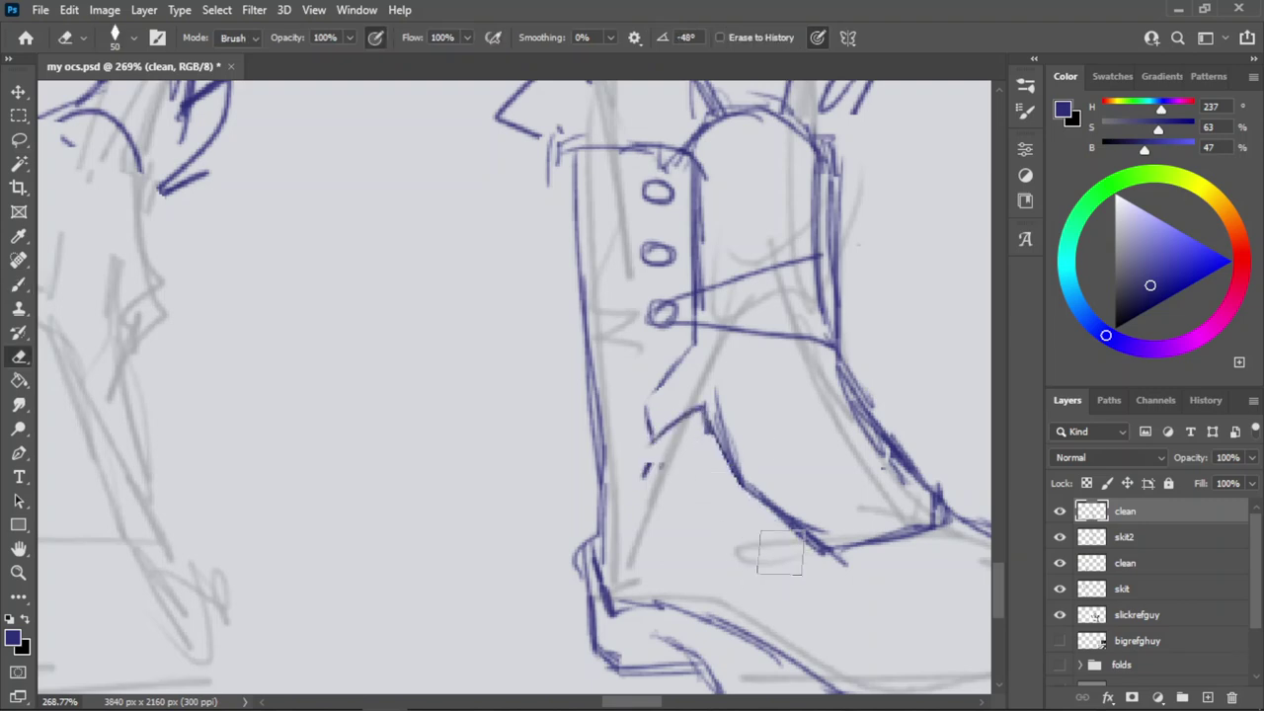
Close the ankle notch with a vertical line along the panel edge and fill it with crosshatch strokes.
key("b")
key("ctrl+z")
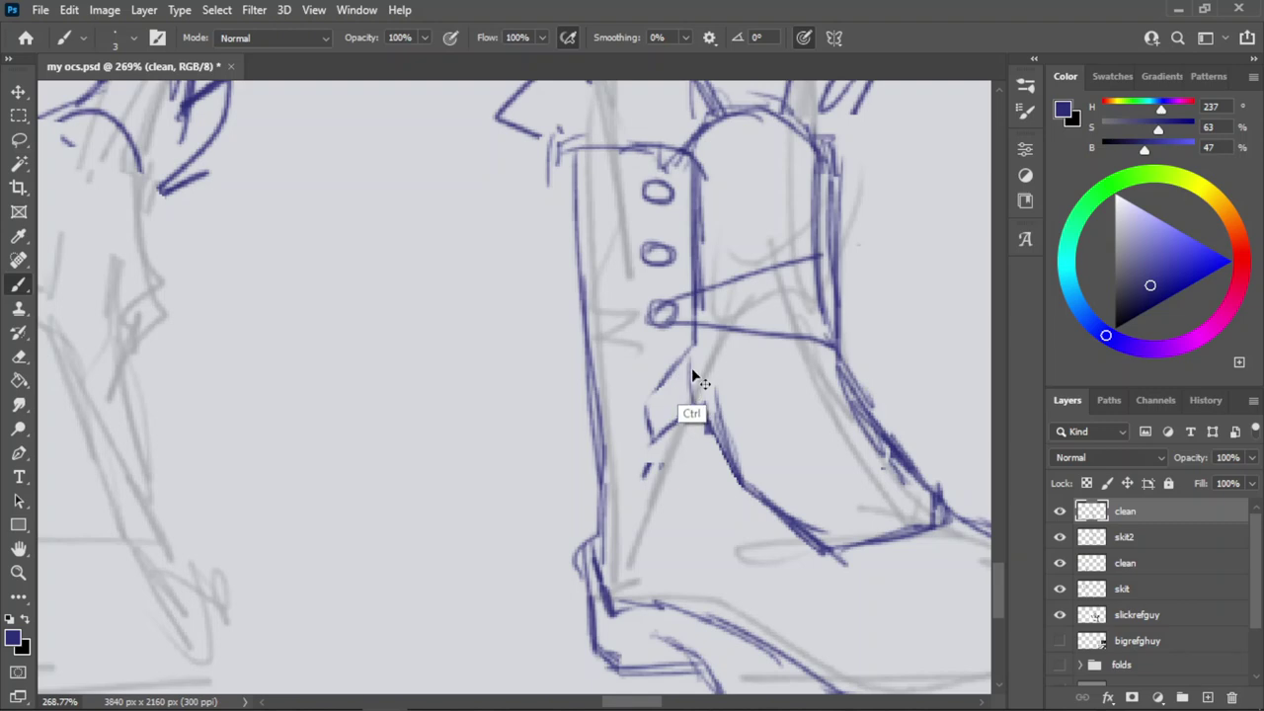
left_click_drag(690, 350, 691, 405)
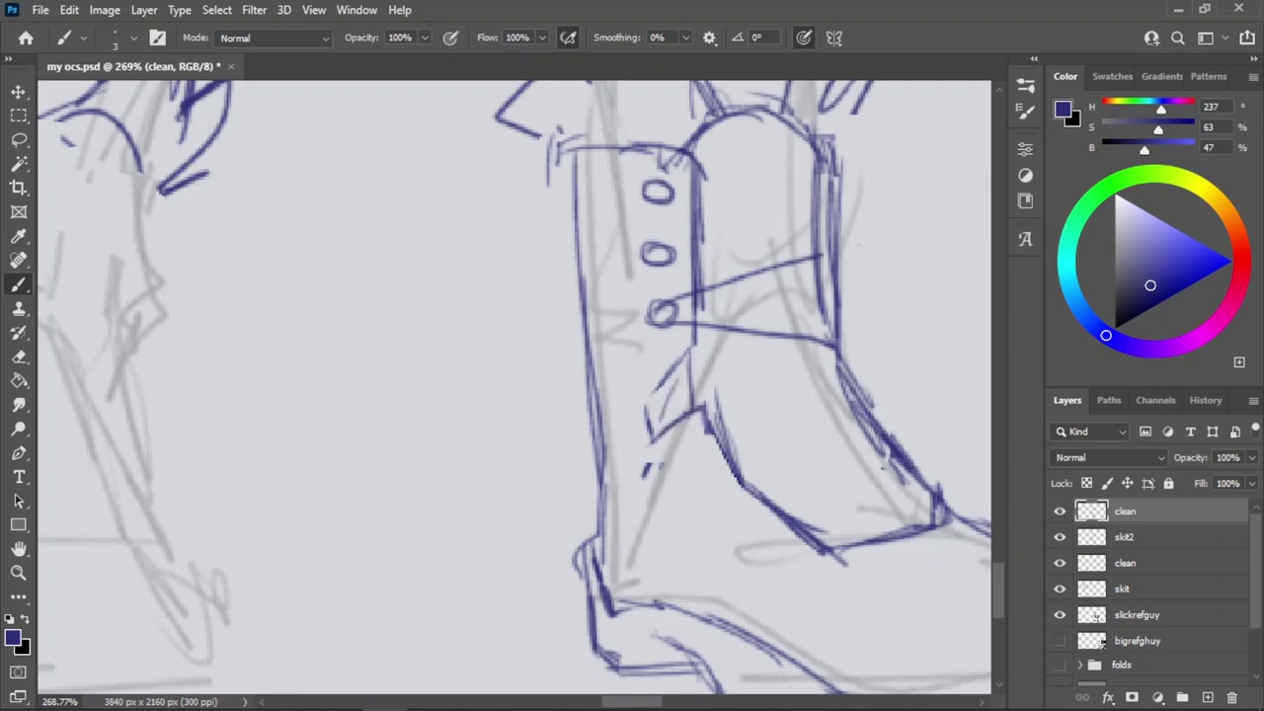
left_click_drag(683, 362, 667, 440)
key("ctrl+z")
mouse_move(665, 385)
left_mouse_down()
mouse_move(659, 433)
mouse_move(678, 421)
left_mouse_up()
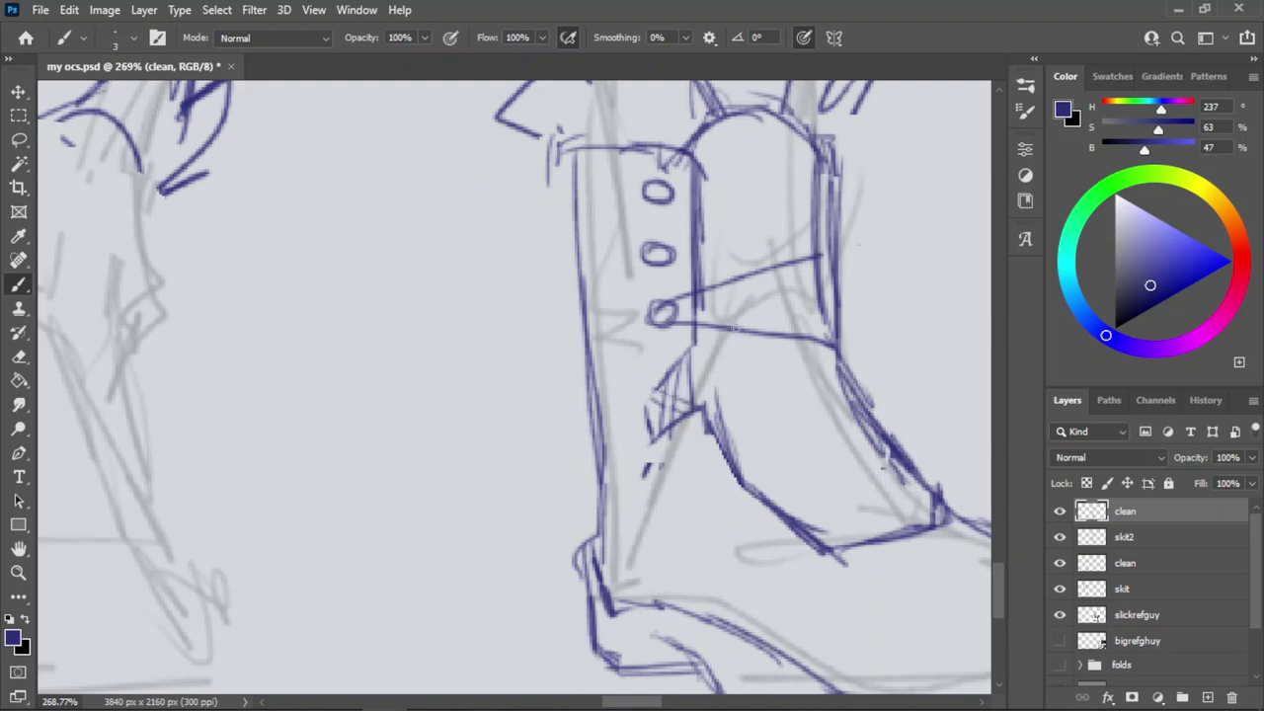
Erase the lace lines at the lowest eyelet and redraw that eyelet as a slanted oval.
key("e")
mouse_move(731, 281)
left_mouse_down()
mouse_move(729, 311)
mouse_move(722, 288)
mouse_move(768, 251)
mouse_move(785, 299)
left_mouse_up()
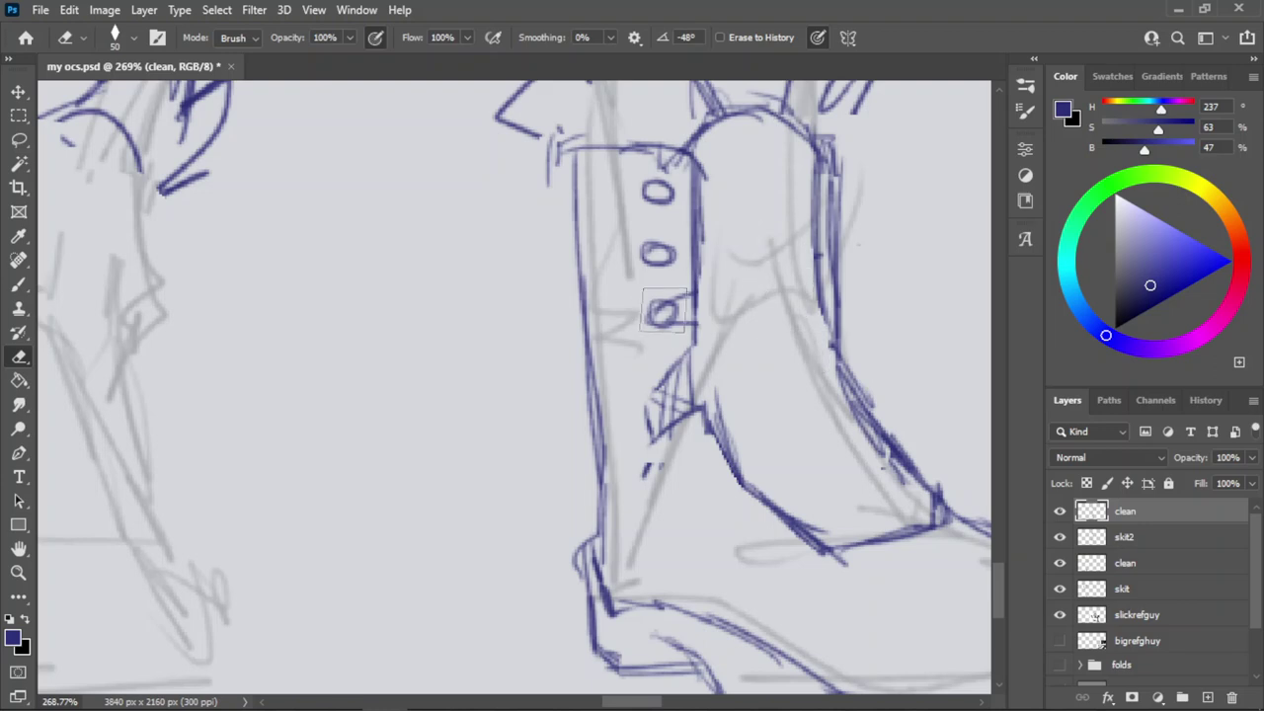
mouse_move(675, 297)
left_mouse_down()
mouse_move(676, 330)
mouse_move(669, 301)
mouse_move(660, 329)
mouse_move(795, 275)
left_mouse_up()
key("b")
key("ctrl+z")
key("ctrl+z")
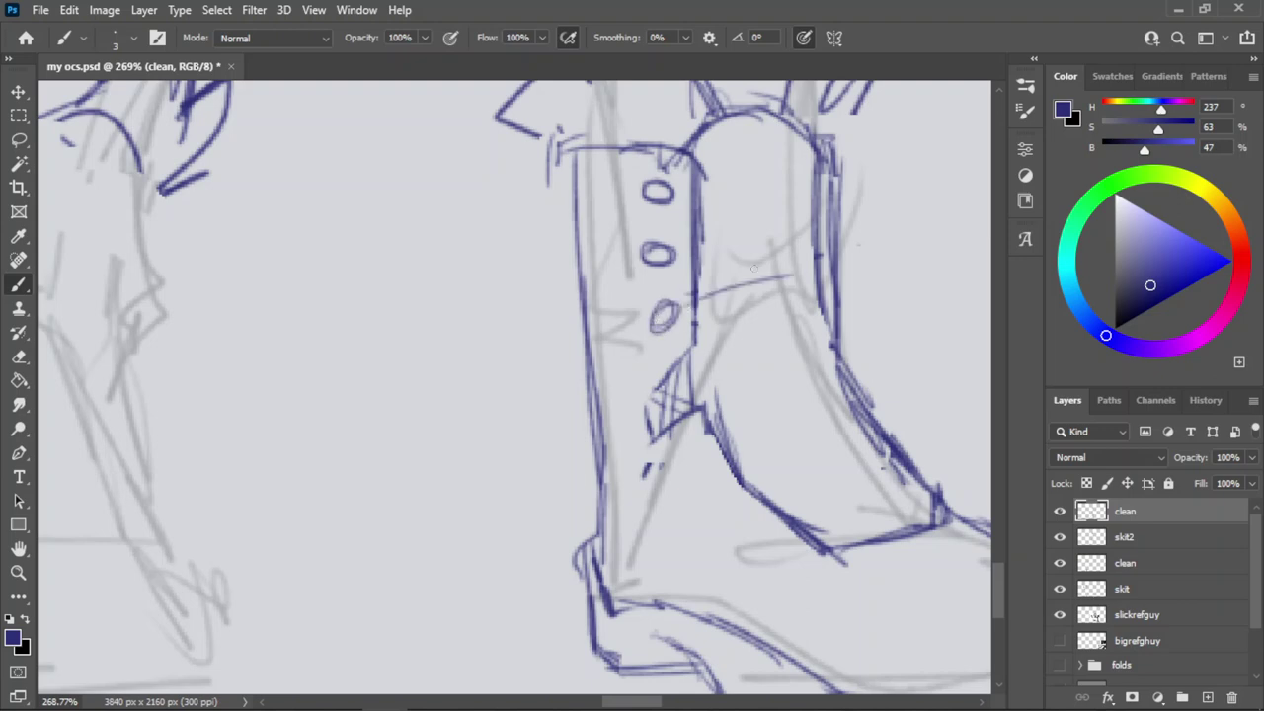
key("ctrl+z")
key("ctrl+z")
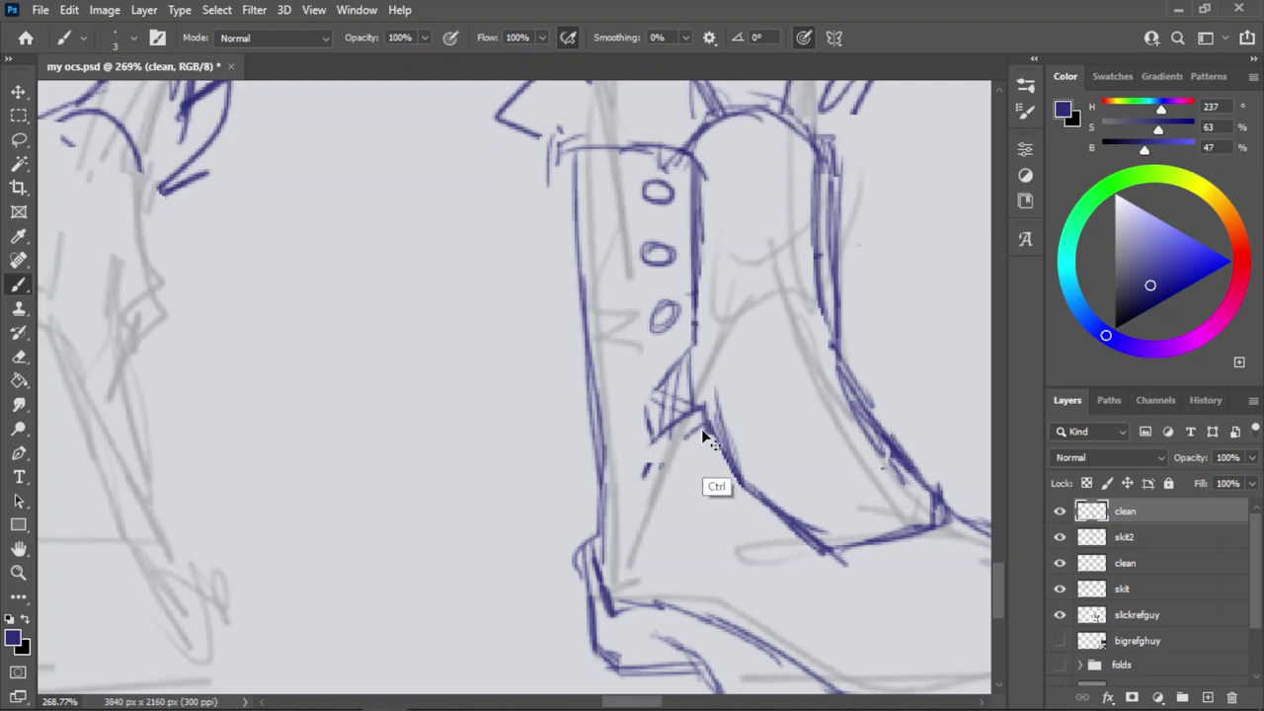
Reinforce the curve from the ankle notch to the tongue's base and add a parallel line outside it.
mouse_move(688, 440)
left_mouse_down()
mouse_move(706, 420)
mouse_move(757, 483)
left_mouse_up()
key("ctrl+z")
left_click_drag(708, 421, 794, 512)
mouse_move(721, 437)
left_mouse_down()
mouse_move(825, 533)
mouse_move(815, 560)
mouse_move(713, 498)
left_mouse_up()
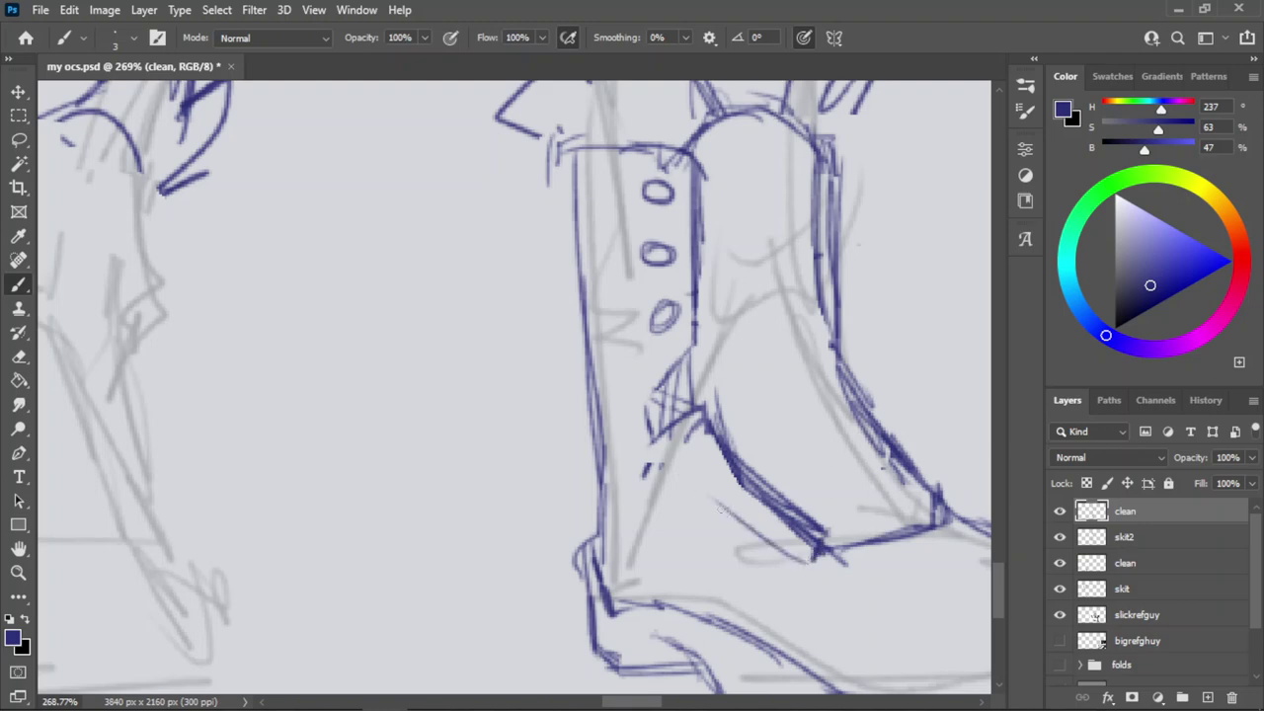
left_click_drag(685, 447, 710, 485)
Draw a narrow lace band with an elongated oval across the tongue's base.
mouse_move(862, 546)
left_mouse_down()
mouse_move(852, 556)
mouse_move(860, 522)
mouse_move(901, 508)
mouse_move(929, 513)
mouse_move(865, 547)
mouse_move(923, 538)
left_mouse_up()
mouse_move(831, 531)
left_mouse_down()
mouse_move(924, 515)
mouse_move(934, 499)
left_mouse_up()
key("ctrl+z")
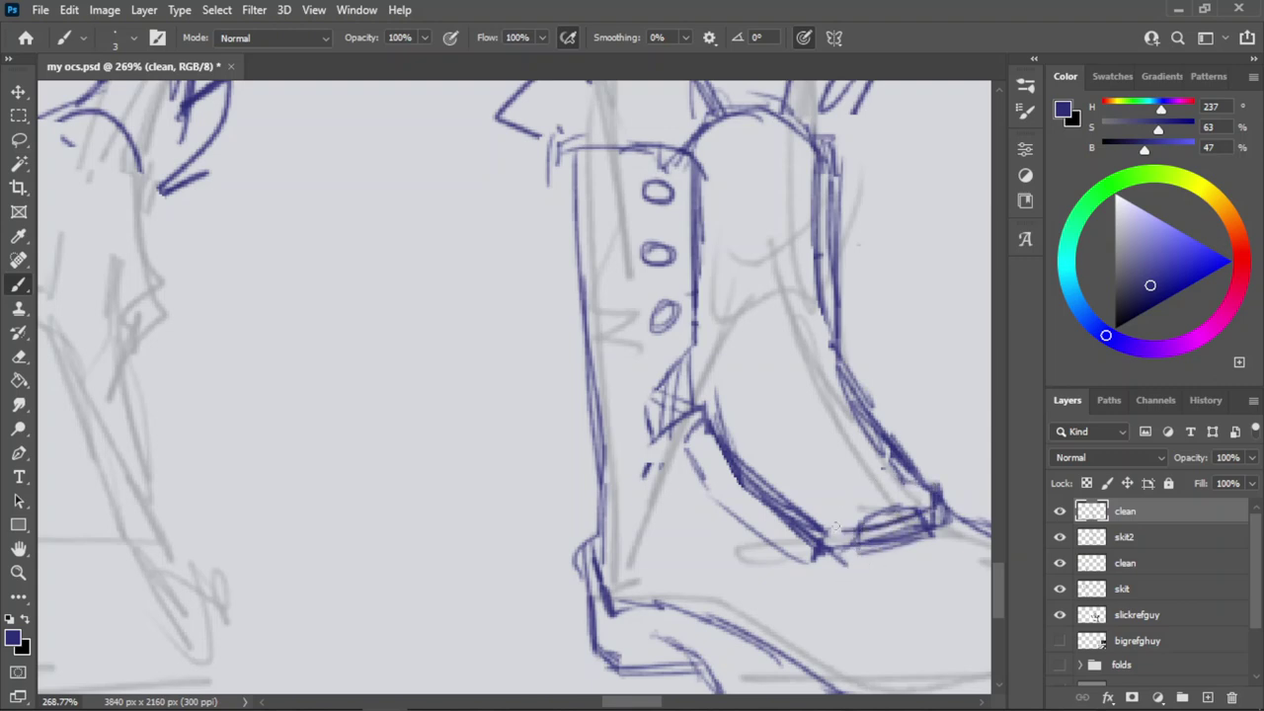
mouse_move(827, 528)
left_mouse_down()
mouse_move(891, 521)
mouse_move(827, 535)
mouse_move(840, 478)
left_mouse_up()
key("ctrl+z")
key("ctrl+z")
key("alt+Tab")
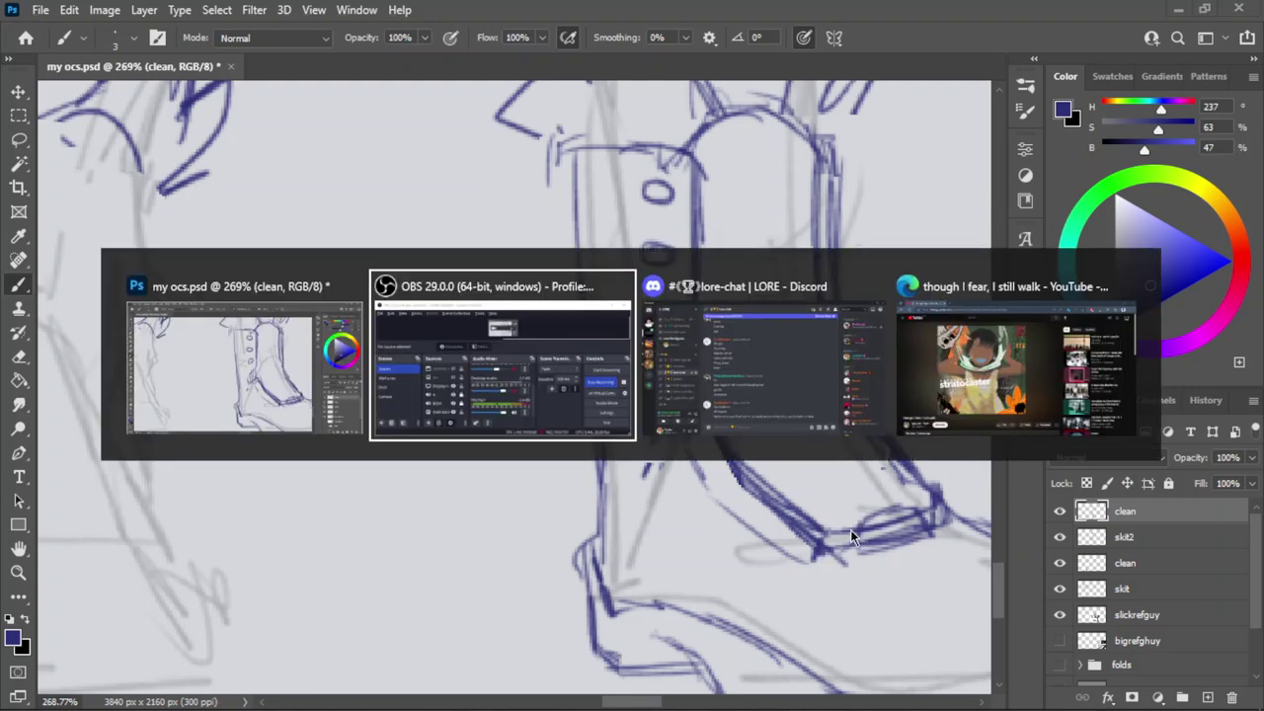
key("alt+Tab")
key("alt+Tab")
key("alt+Tab")
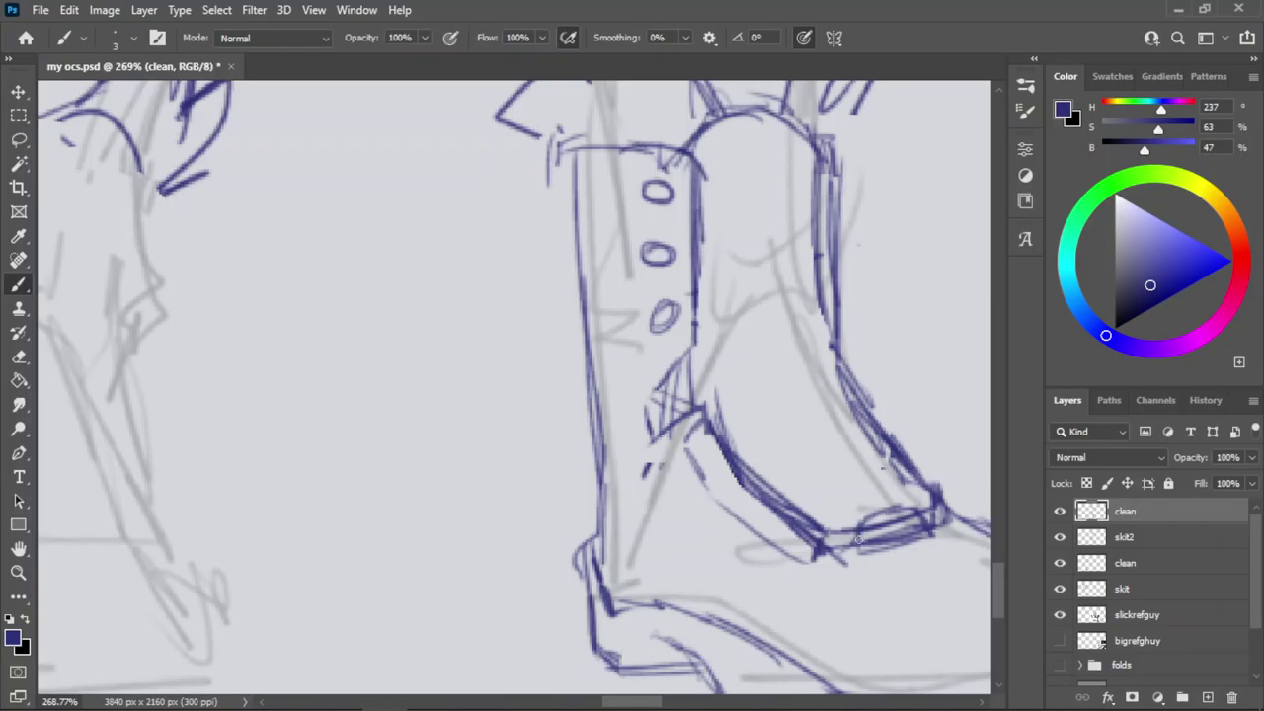
Draw the lowest pair of crossing laces above the band at the tongue's base.
mouse_move(821, 529)
left_mouse_down()
mouse_move(895, 466)
mouse_move(840, 483)
left_mouse_up()
key("ctrl+z")
key("ctrl+z")
left_click_drag(932, 495, 783, 487)
key("ctrl+z")
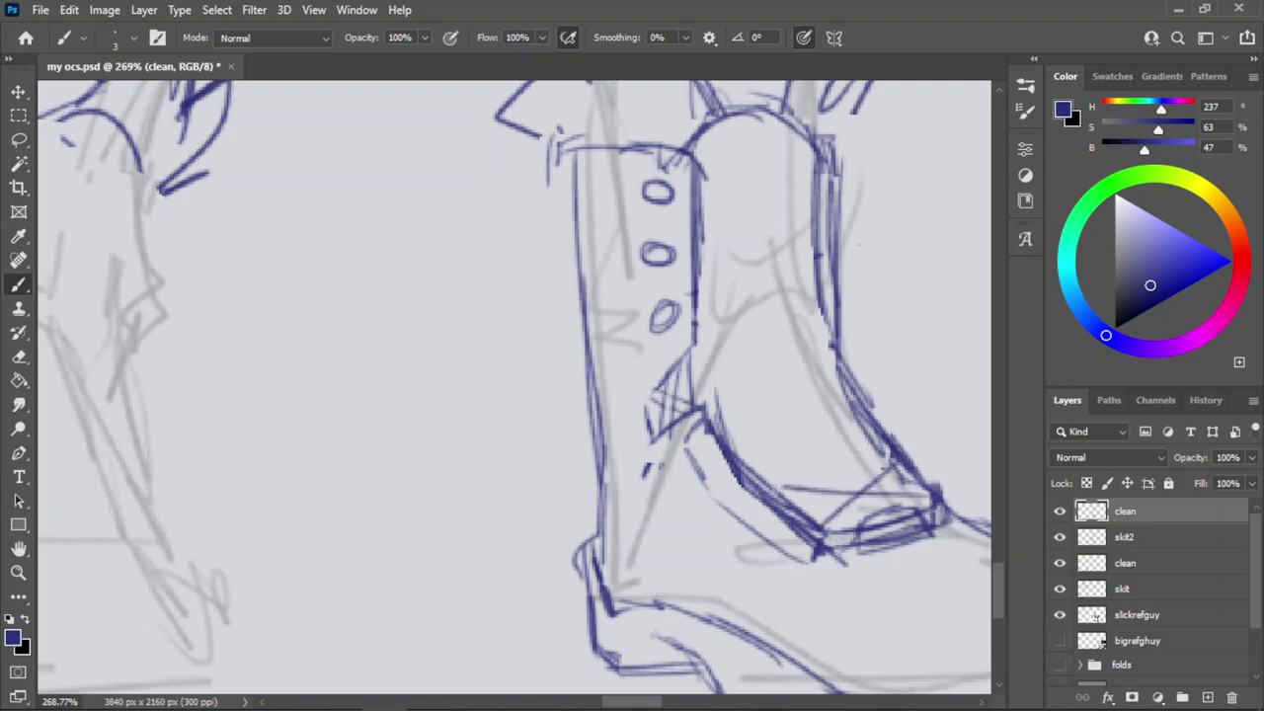
key("ctrl+z")
mouse_move(933, 493)
left_mouse_down()
mouse_move(792, 486)
mouse_move(762, 497)
left_mouse_up()
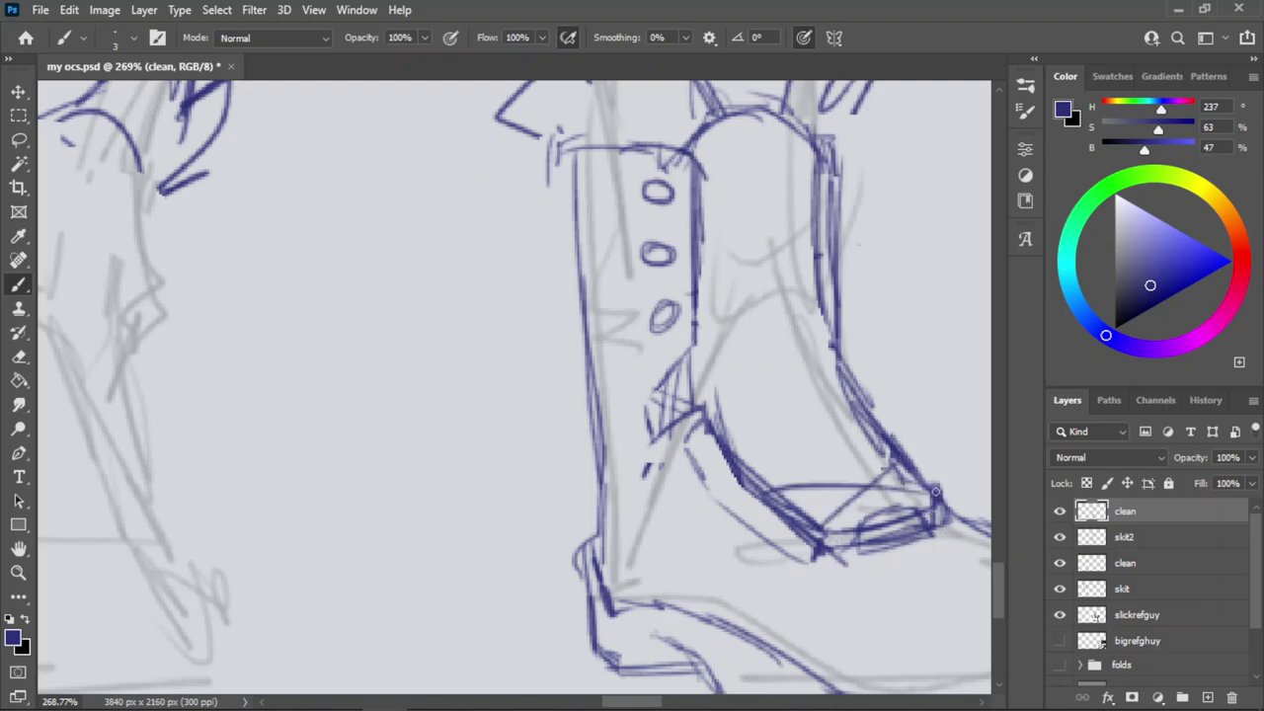
key("ctrl+z")
left_click_drag(935, 492, 766, 484)
Draw the second diagonal lace from the side panel's curve up to the boot's front edge.
left_click_drag(826, 432, 745, 484)
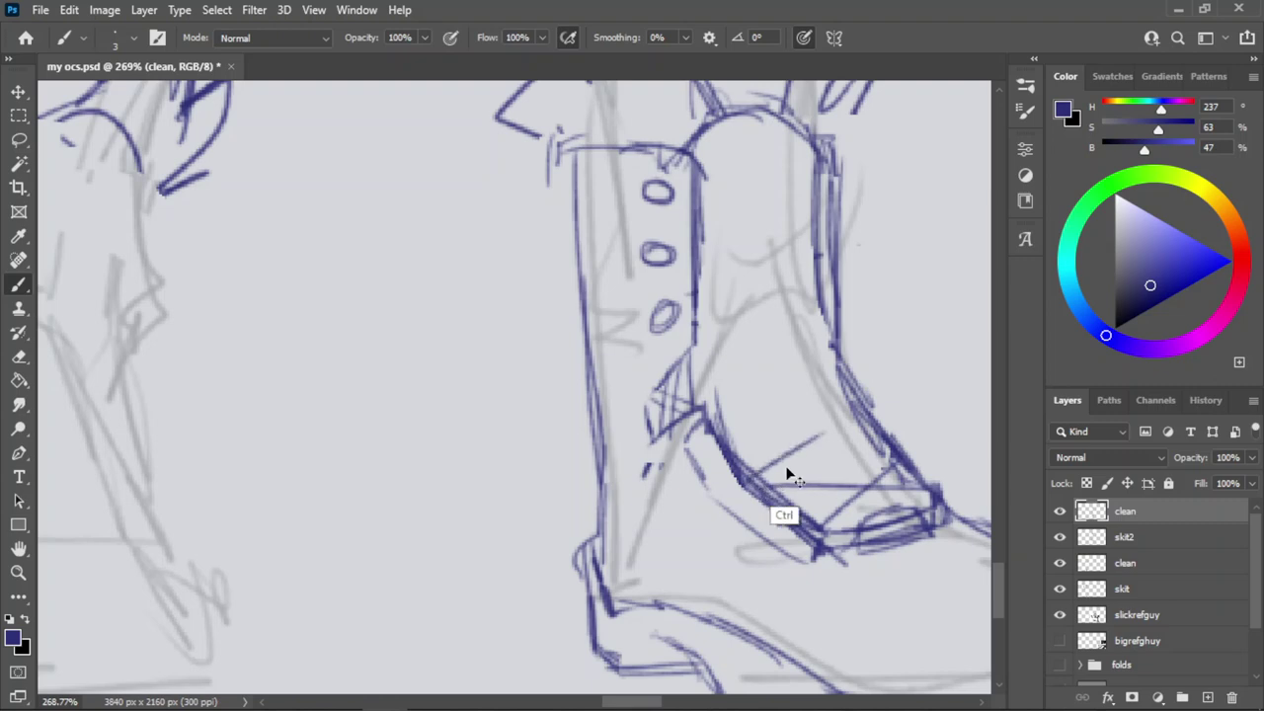
key("ctrl+z")
mouse_move(855, 415)
left_mouse_down()
mouse_move(758, 472)
mouse_move(875, 420)
left_mouse_up()
key("ctrl+z")
key("ctrl+z")
mouse_move(763, 475)
left_mouse_down()
mouse_move(871, 417)
mouse_move(748, 441)
left_mouse_up()
key("ctrl+z")
Draw a near-horizontal lace from the front edge to the side panel, crossing the second diagonal lace.
left_click_drag(886, 451, 727, 441)
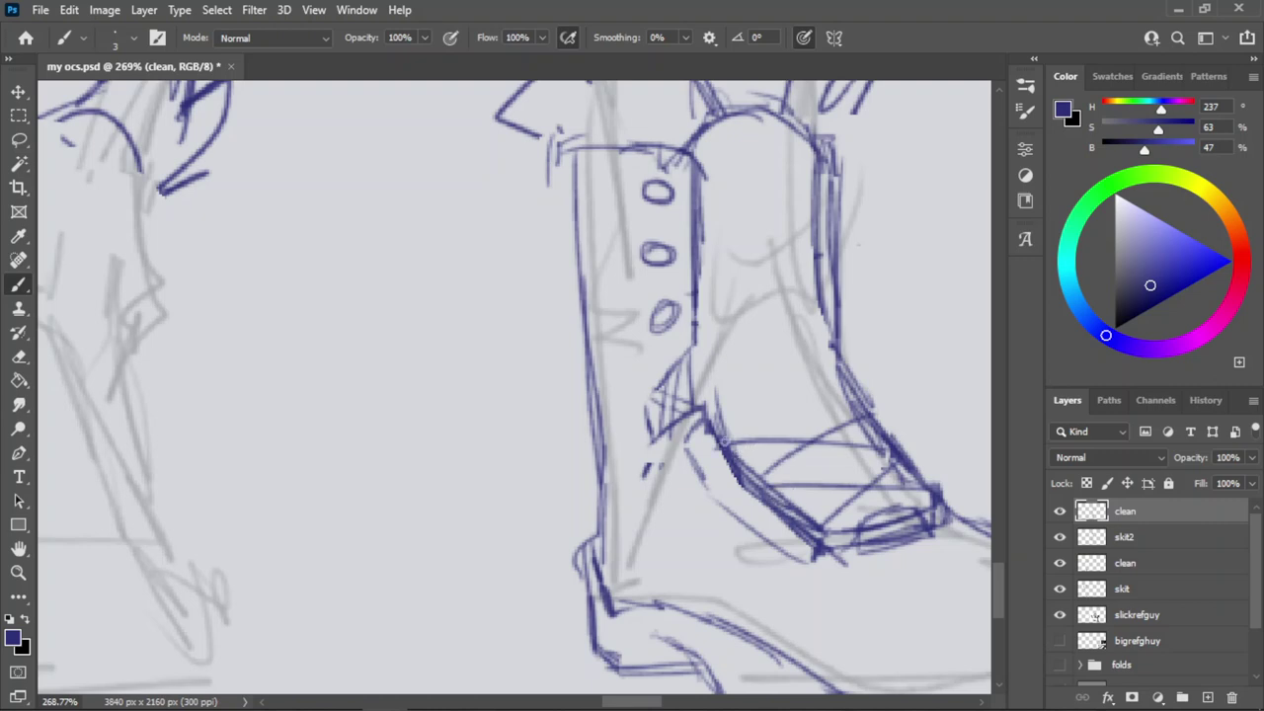
key("ctrl+z")
left_click_drag(889, 452, 727, 442)
key("ctrl+z")
mouse_move(892, 448)
left_mouse_down()
mouse_move(742, 442)
mouse_move(920, 441)
left_mouse_up()
key("ctrl+z")
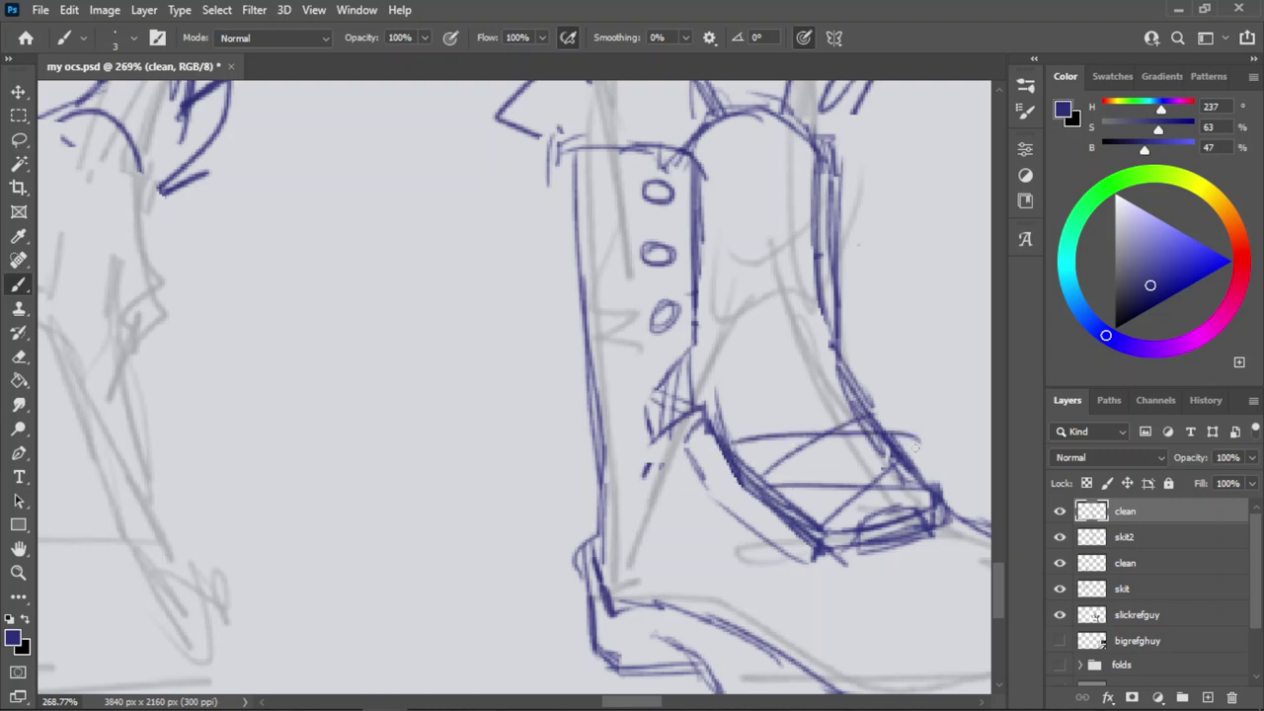
key("ctrl+z")
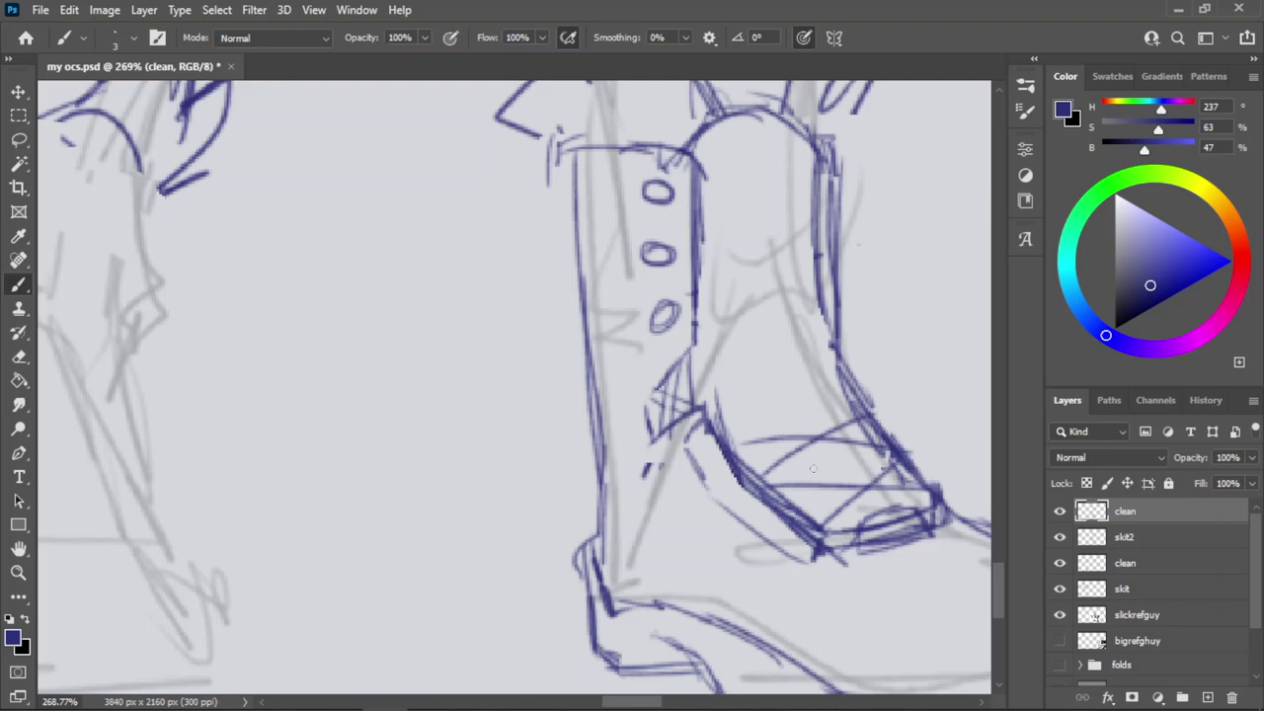
Draw the third pair of crossing laces higher on the tongue, level with the ankle notch.
mouse_move(826, 358)
left_mouse_down()
mouse_move(726, 441)
mouse_move(838, 366)
mouse_move(737, 441)
left_mouse_up()
key("ctrl+z")
key("ctrl+z")
key("ctrl+z")
left_click_drag(865, 409, 708, 391)
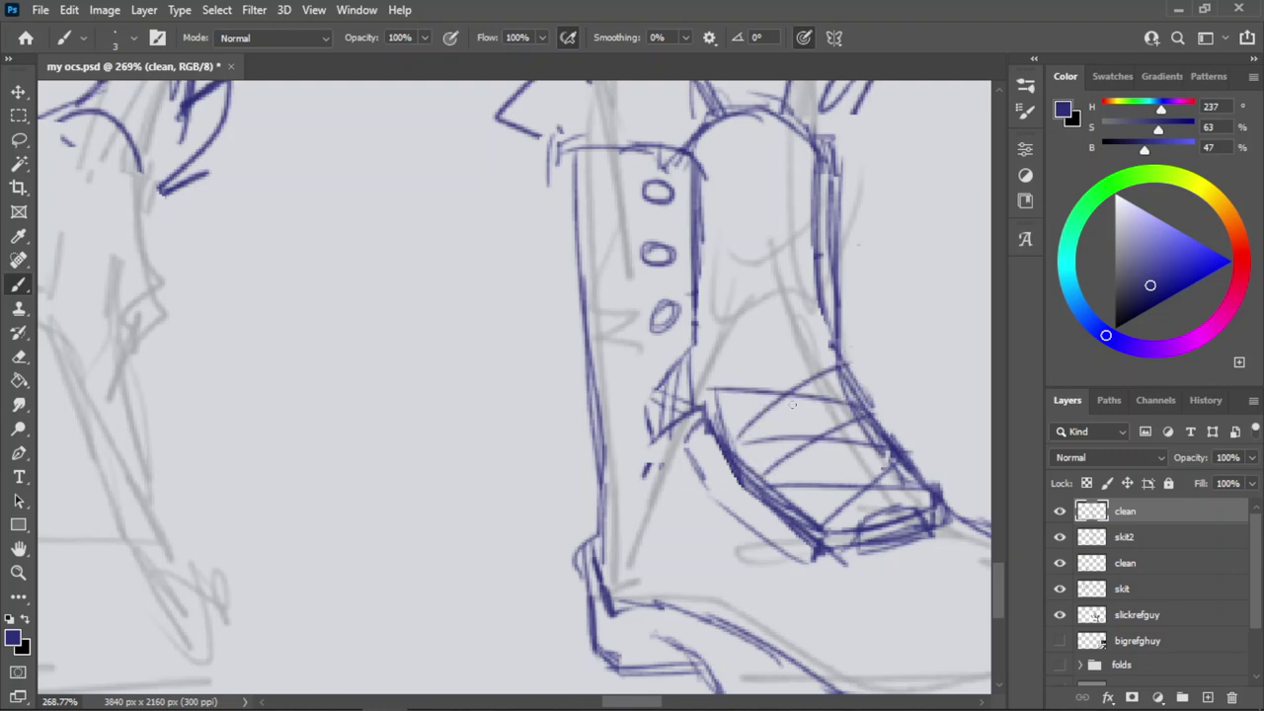
Draw the fourth pair of crossing laces, running from the ankle notch across the tongue to the boot's front edge.
key("ctrl+z")
mouse_move(868, 407)
left_mouse_down()
mouse_move(691, 393)
mouse_move(714, 353)
left_mouse_up()
left_click_drag(674, 407, 786, 324)
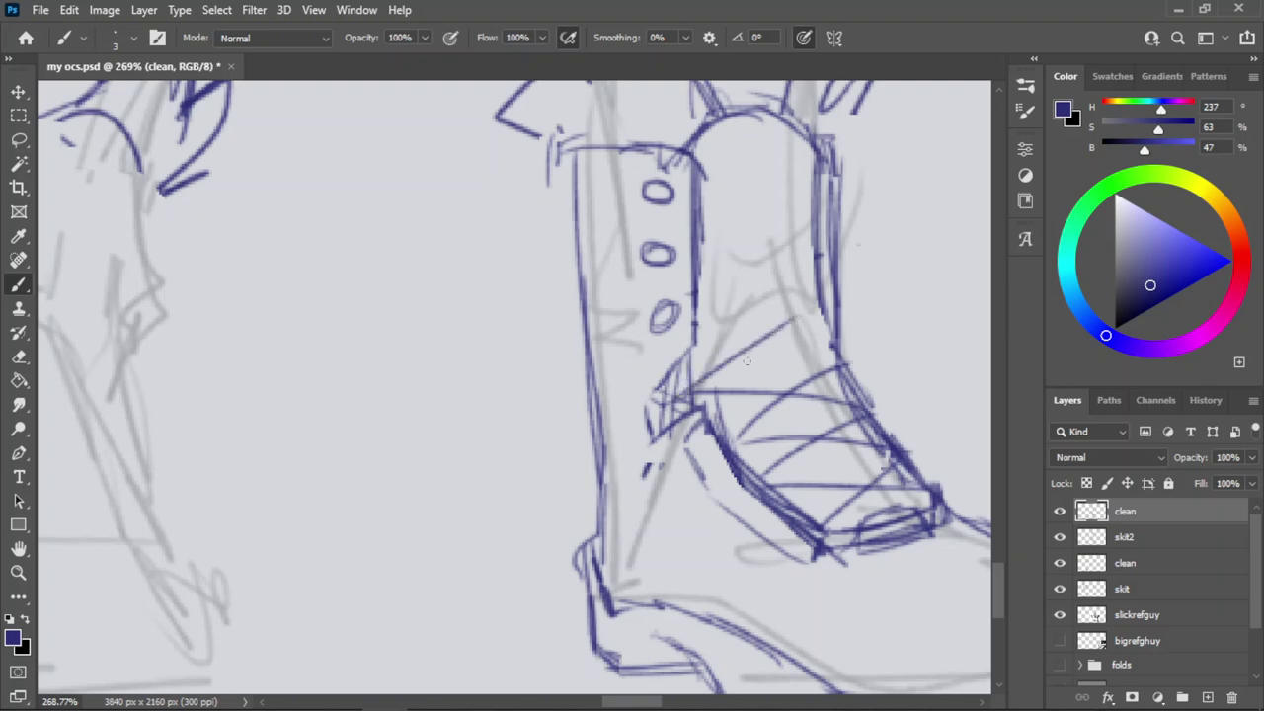
key("ctrl+z")
mouse_move(675, 408)
left_mouse_down()
mouse_move(813, 307)
mouse_move(773, 317)
mouse_move(820, 312)
left_mouse_up()
key("ctrl+z")
key("ctrl+z")
Draw a lace from the boot's front edge across the tongue to the lowest side eyelet.
left_click_drag(842, 364, 668, 339)
key("ctrl+z")
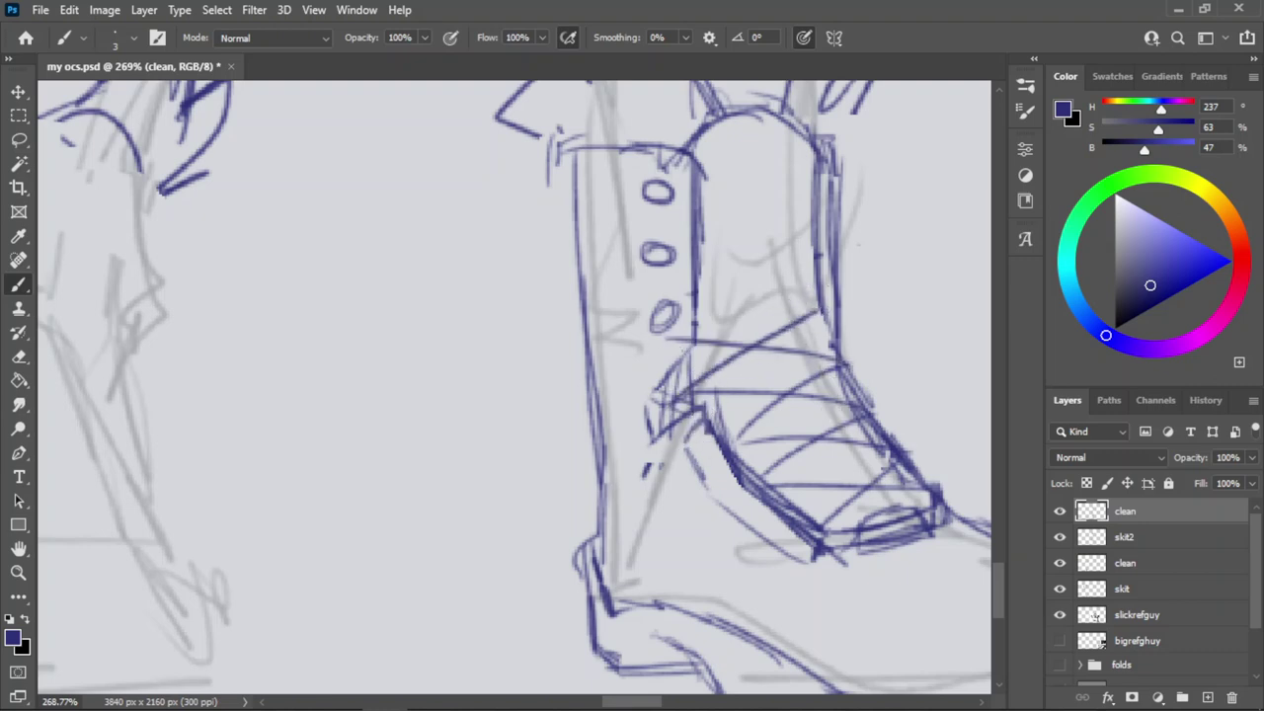
key("ctrl+z")
left_click_drag(836, 357, 668, 326)
key("ctrl+z")
mouse_move(840, 363)
left_mouse_down()
mouse_move(651, 338)
mouse_move(814, 261)
left_mouse_up()
key("ctrl+z")
left_click_drag(673, 309, 825, 253)
key("ctrl+z")
mouse_move(835, 310)
left_mouse_down()
mouse_move(763, 248)
mouse_move(677, 258)
mouse_move(818, 318)
left_mouse_up()
key("ctrl+z")
key("ctrl+z")
key("ctrl+z")
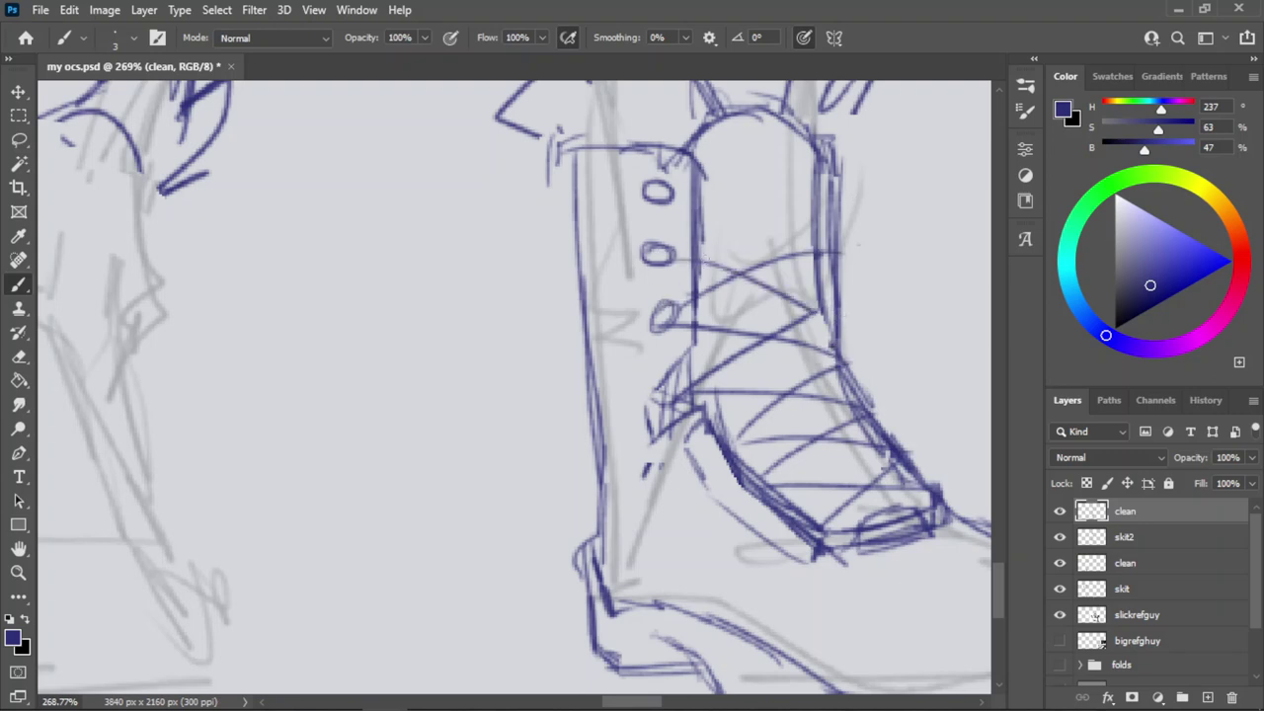
key("ctrl+z")
left_click_drag(677, 258, 840, 312)
key("ctrl+z")
left_click_drag(678, 259, 823, 305)
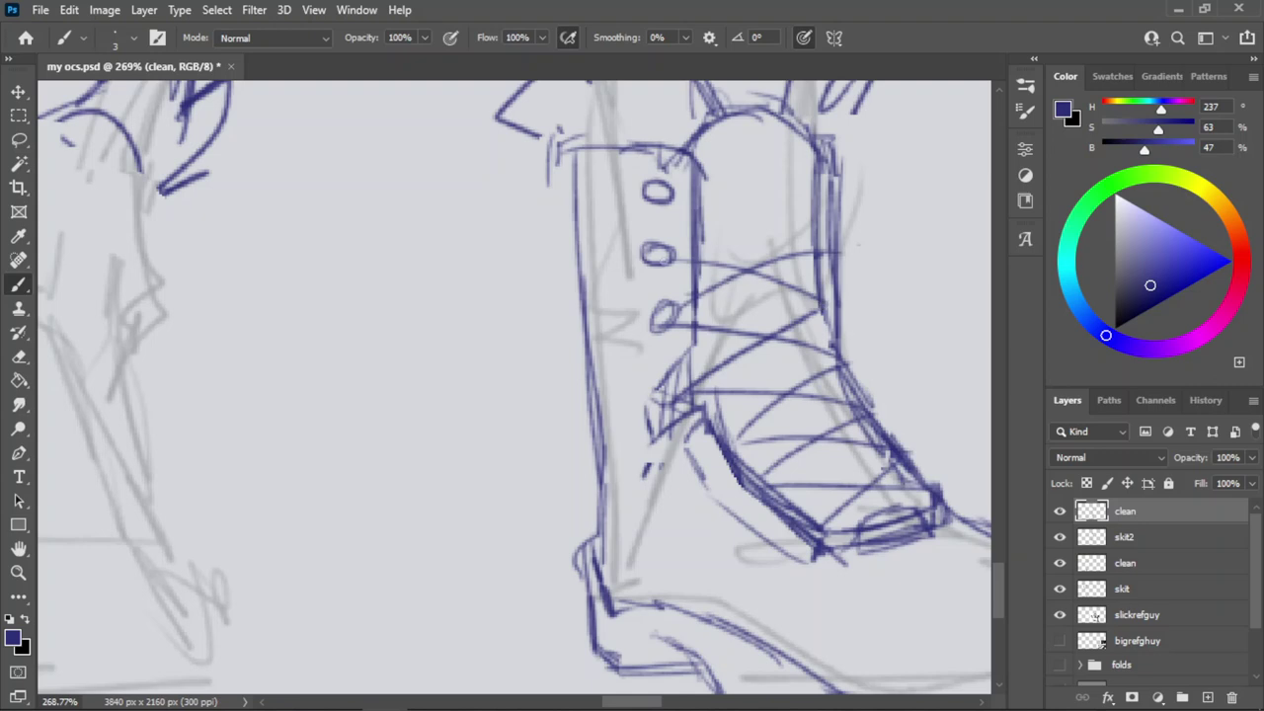
key("ctrl+z")
left_click_drag(677, 260, 826, 302)
key("ctrl+z")
key("ctrl+z")
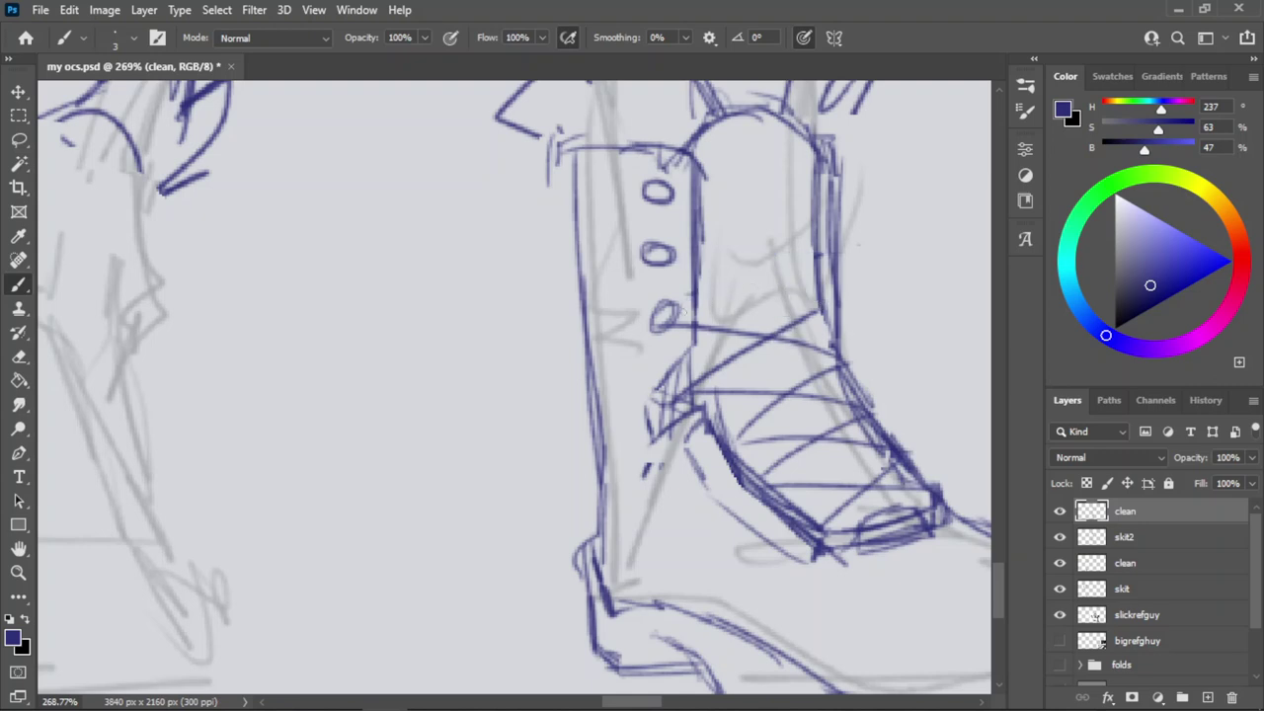
Draw a rising lace from the lowest side eyelet across the tongue to the boot's front edge.
mouse_move(680, 307)
left_mouse_down()
mouse_move(819, 264)
mouse_move(836, 243)
left_mouse_up()
key("ctrl+z")
key("ctrl+z")
left_click_drag(679, 306, 835, 258)
key("ctrl+z")
left_click_drag(680, 305, 823, 268)
key("ctrl+z")
left_click_drag(668, 260, 816, 300)
key("ctrl+z")
mouse_move(664, 255)
left_mouse_down()
mouse_move(838, 316)
mouse_move(828, 302)
left_mouse_up()
key("ctrl+z")
key("ctrl+z")
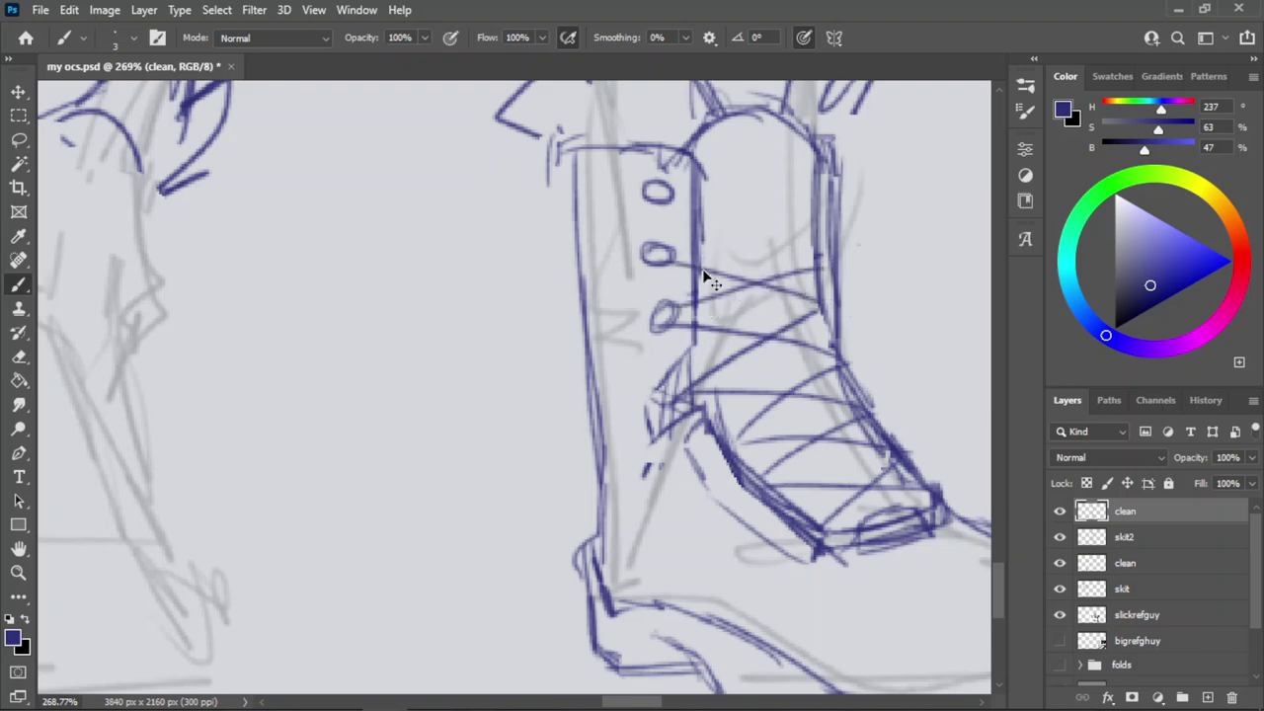
left_click_drag(662, 261, 835, 307)
key("ctrl+z")
left_click_drag(664, 260, 818, 304)
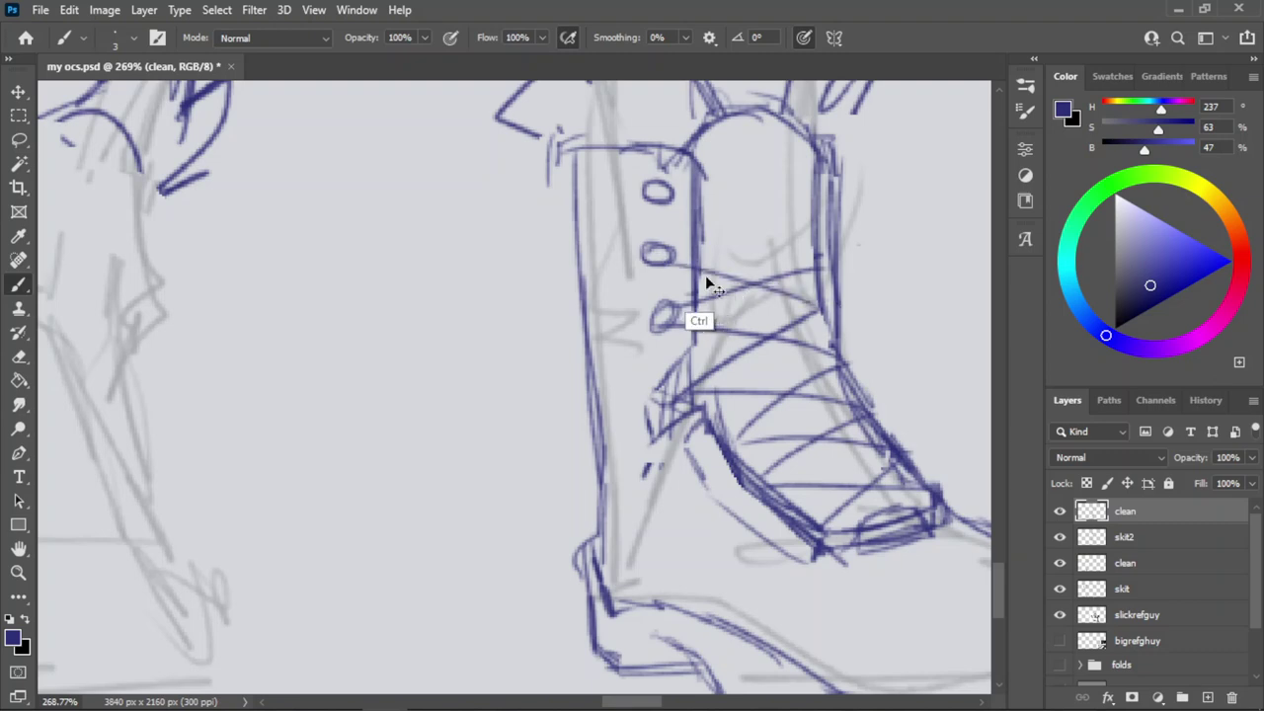
key("ctrl+z")
left_click_drag(677, 264, 837, 303)
key("ctrl+z")
left_click_drag(659, 259, 828, 306)
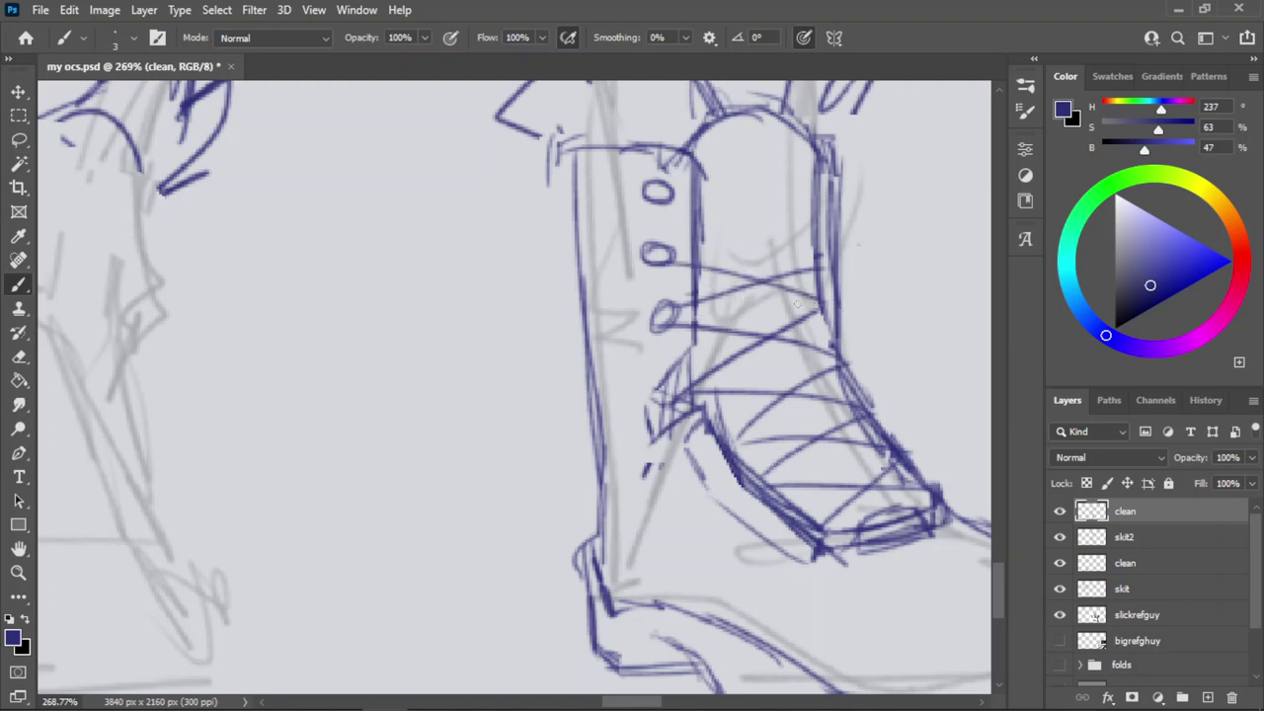
key("ctrl+z")
left_click_drag(659, 259, 845, 316)
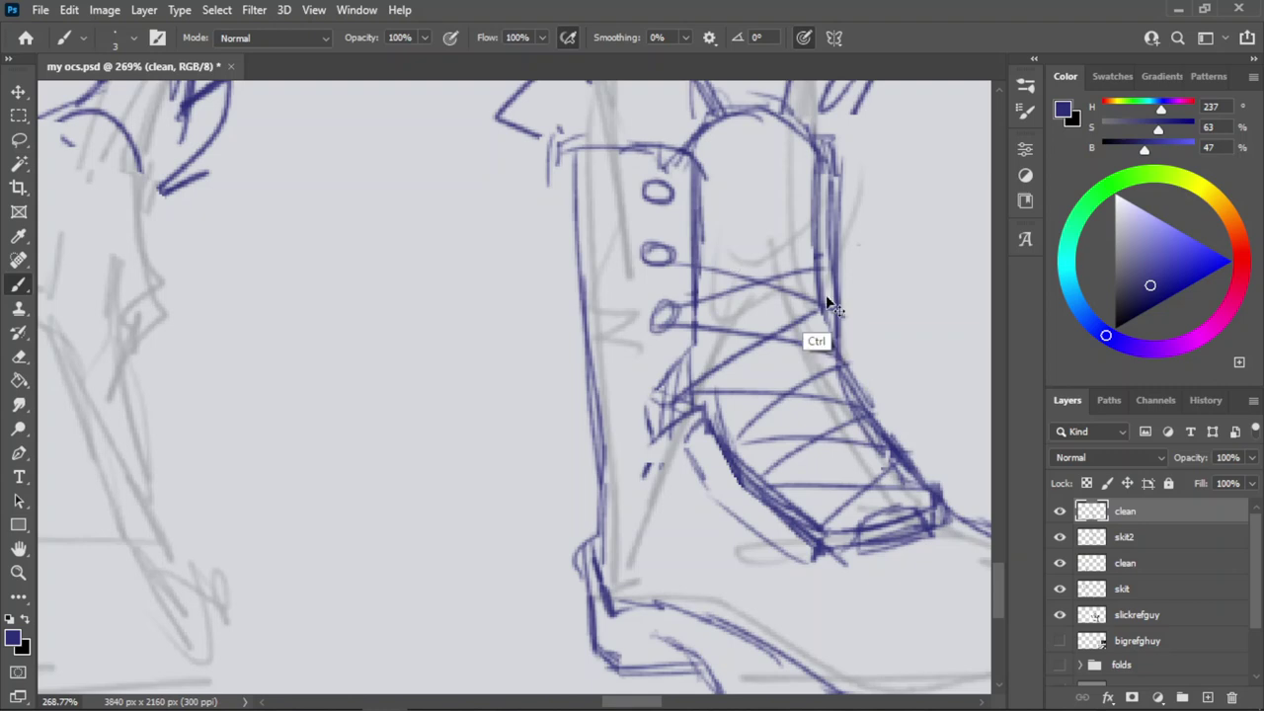
key("ctrl+z")
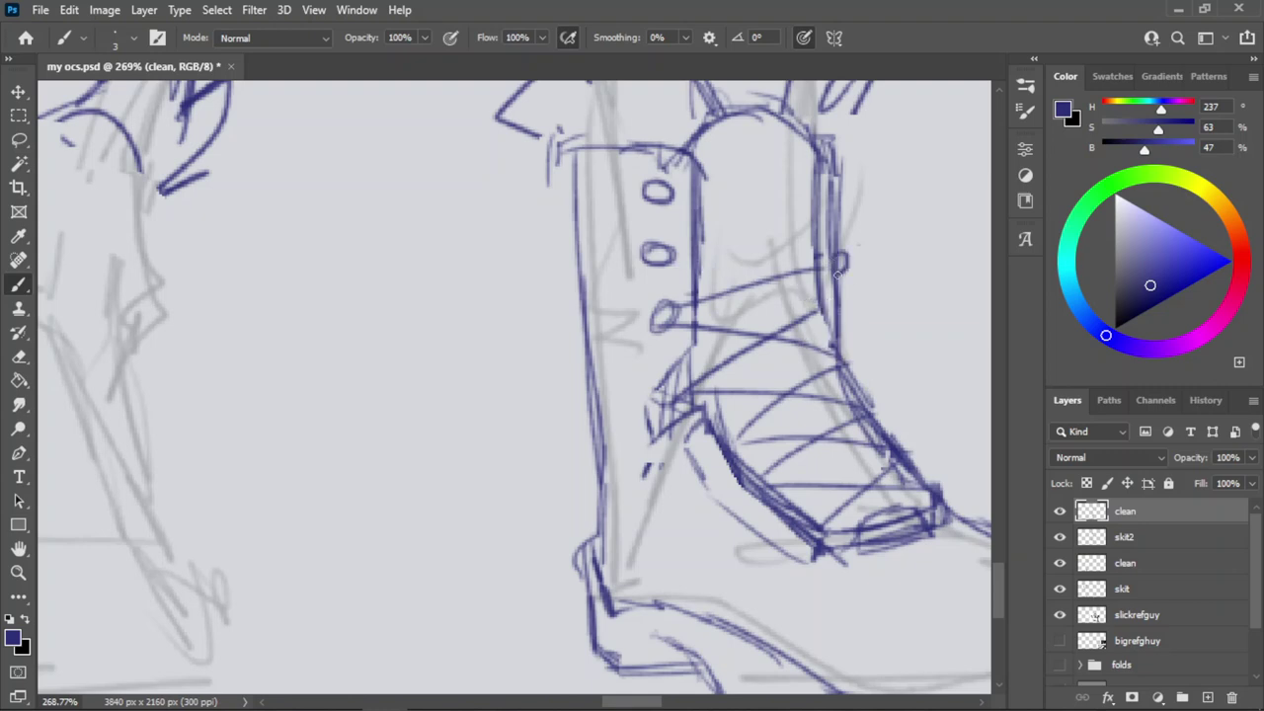
Draw three small dark eyelets along the boot's front edge, opposite the side panel's eyelets.
left_click(832, 263)
key("ctrl+z")
left_click_drag(837, 255, 836, 272)
left_click_drag(838, 196, 835, 211)
left_click_drag(836, 301, 839, 330)
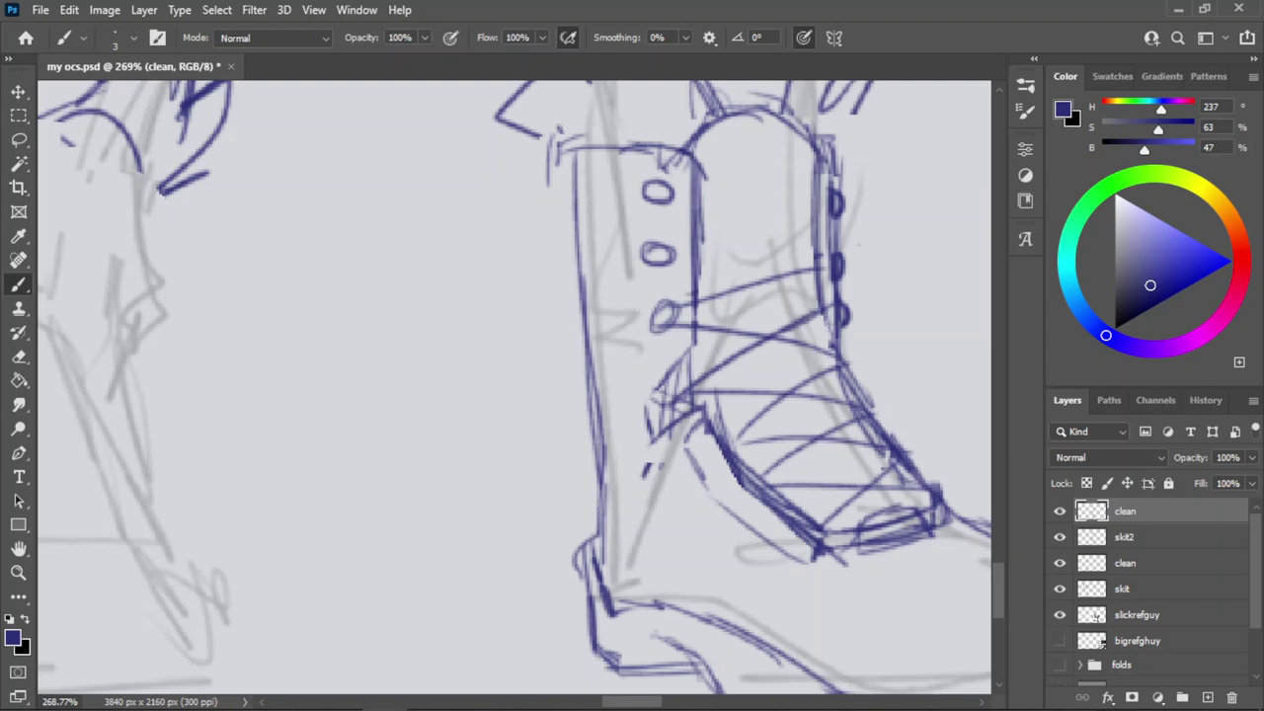
key("ctrl+z")
key("ctrl+shift+z")
Erase the long diagonal lace above the ankle notch and redraw it up to the lowest front-edge eyelet.
key("e")
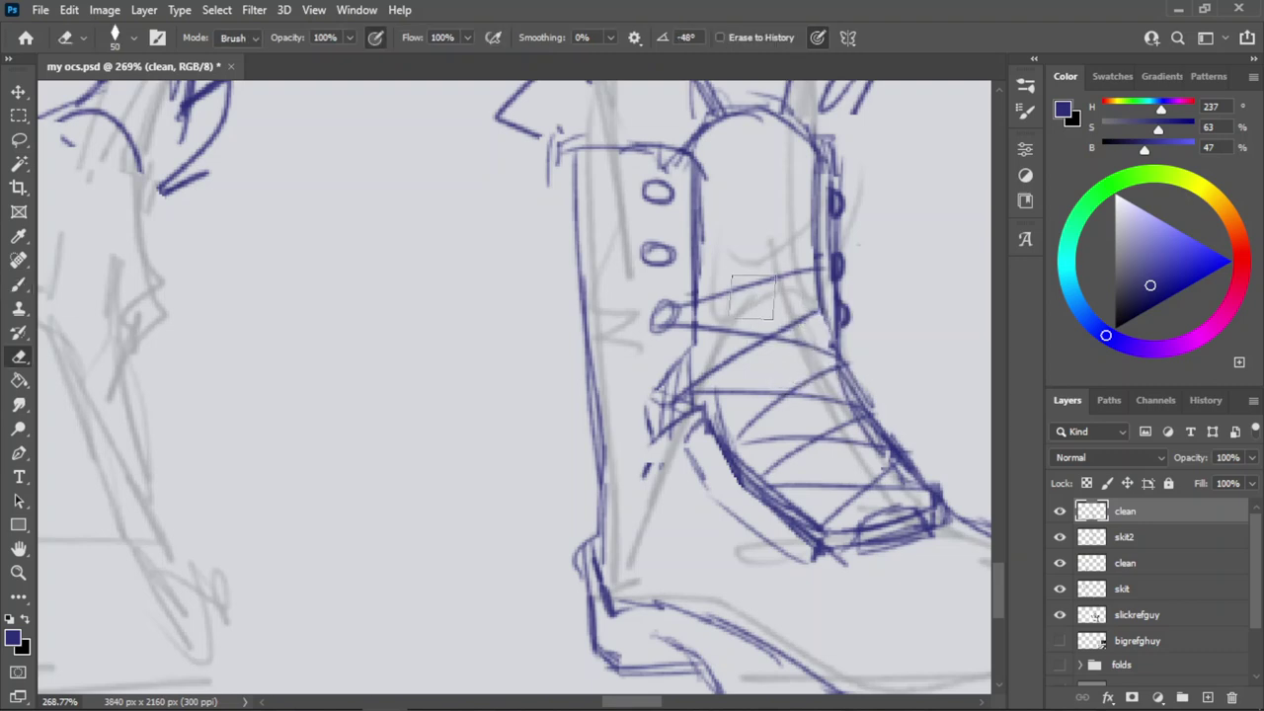
key("b")
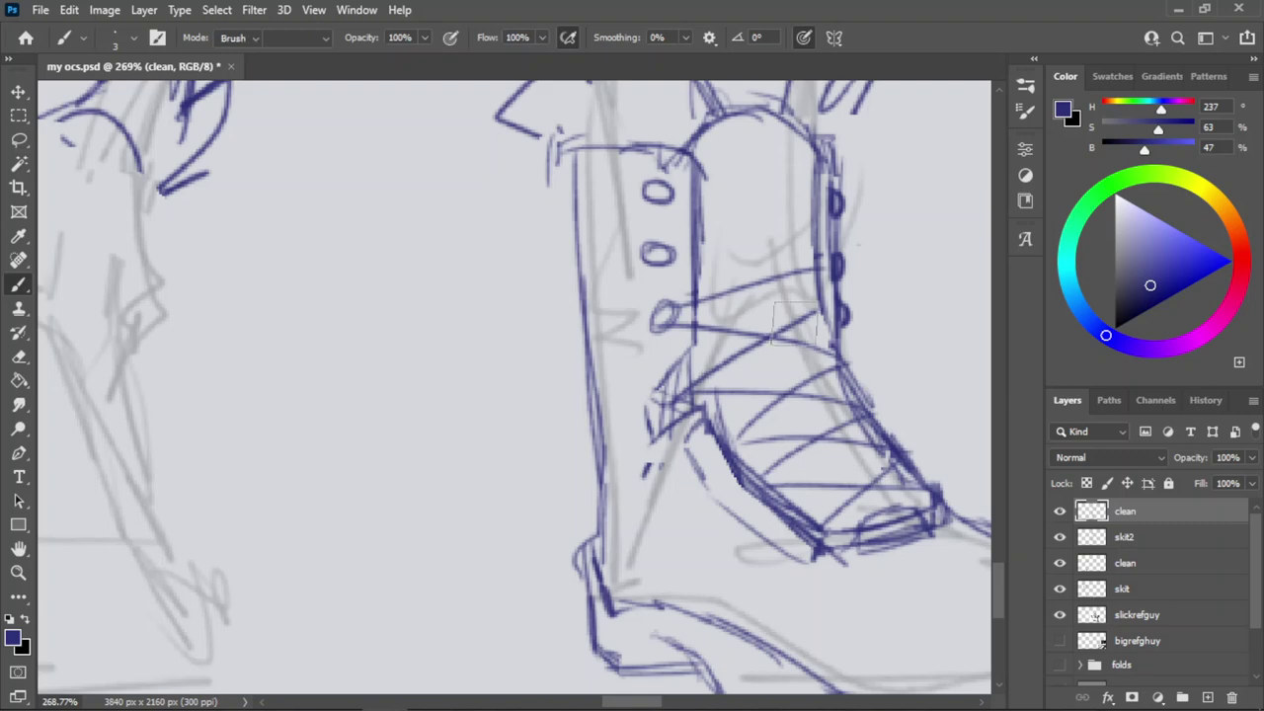
key("e")
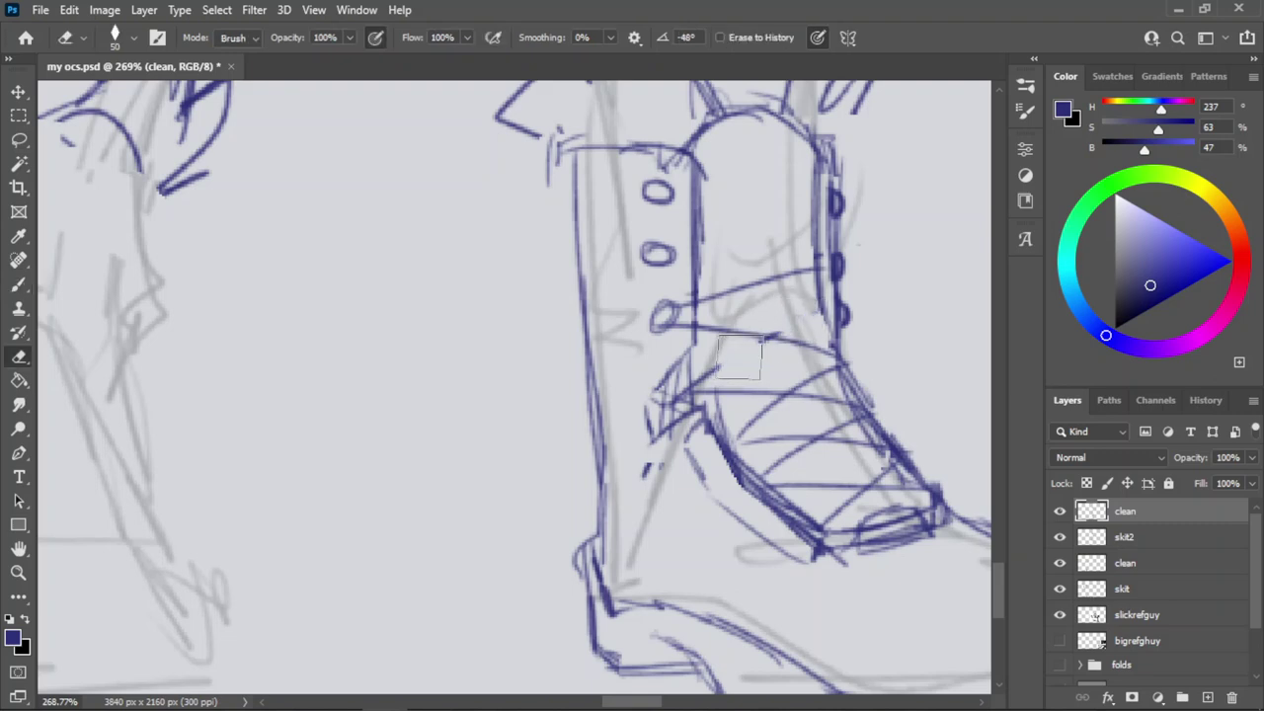
key("b")
left_click_drag(682, 393, 817, 324)
key("ctrl+z")
left_click_drag(684, 393, 839, 327)
Draw two laces from the middle side eyelet, one down to the lowest front eyelet and one up toward the top front eyelet.
left_click_drag(760, 278, 837, 301)
left_click_drag(650, 281, 760, 265)
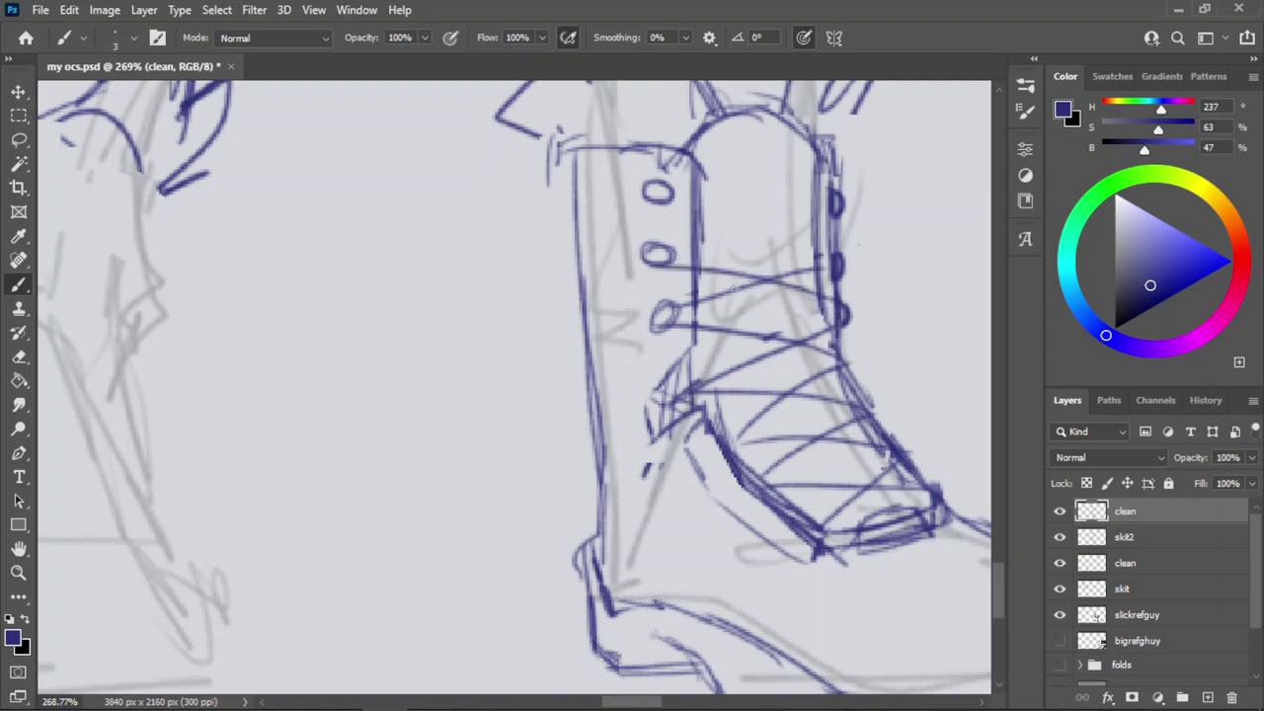
left_click_drag(669, 257, 848, 219)
key("ctrl+z")
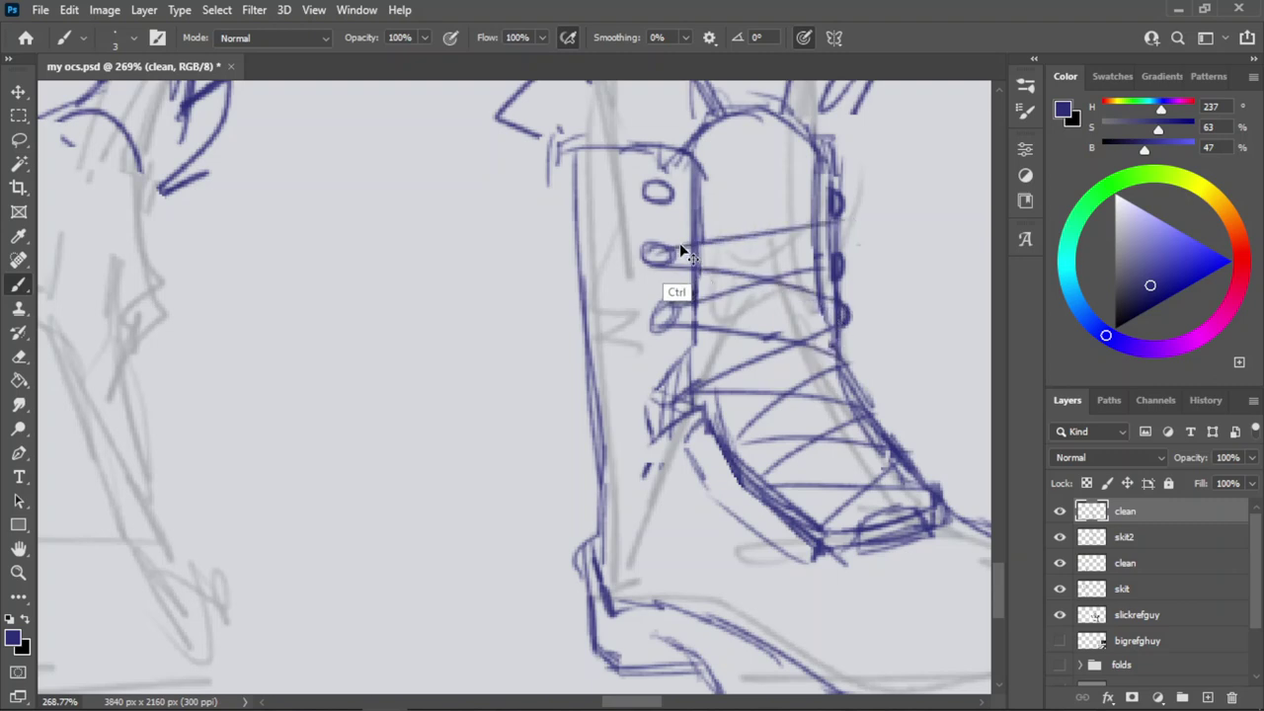
key("ctrl+z")
left_click_drag(672, 249, 848, 197)
key("ctrl+z")
Draw a descending lace from the top side eyelet across the tongue to the middle front-edge eyelet.
mouse_move(659, 250)
left_mouse_down()
mouse_move(828, 204)
mouse_move(837, 225)
mouse_move(660, 198)
left_mouse_up()
key("ctrl+z")
key("ctrl+z")
left_click_drag(836, 249, 656, 202)
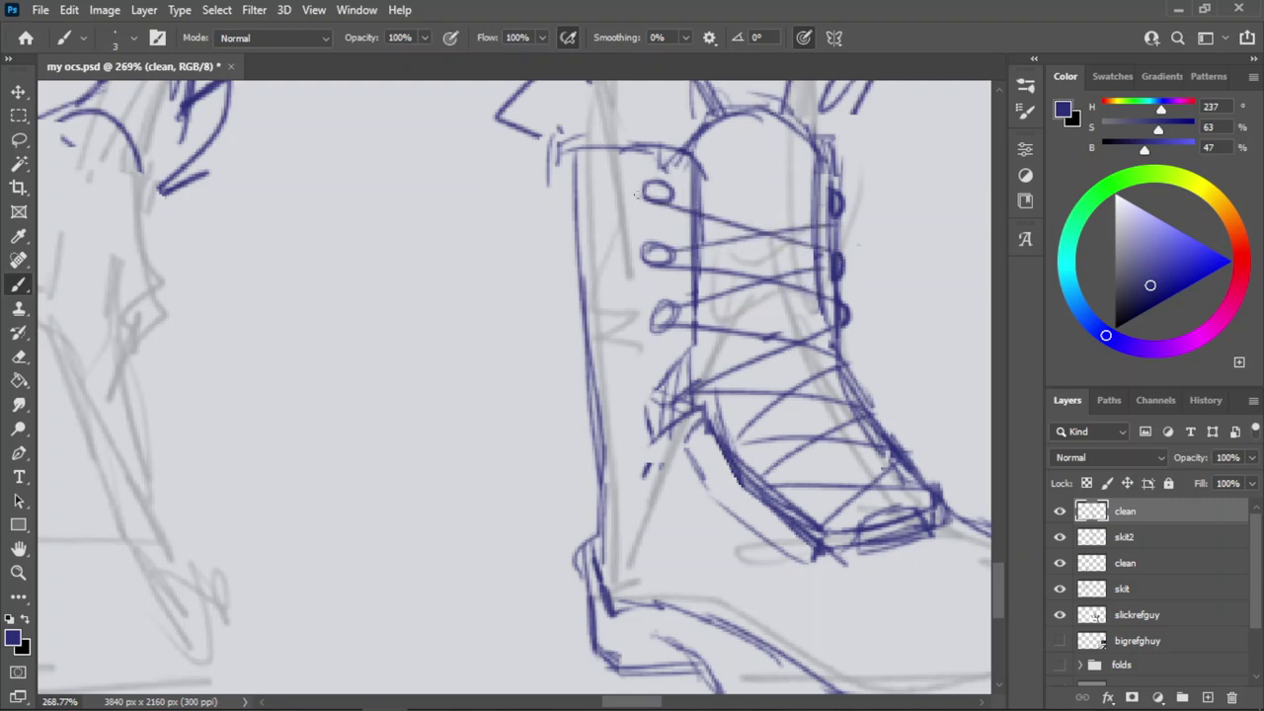
key("ctrl+z")
key("ctrl+z")
mouse_move(840, 235)
left_mouse_down()
mouse_move(644, 234)
mouse_move(652, 249)
left_mouse_up()
key("ctrl+z")
mouse_move(836, 262)
left_mouse_down()
mouse_move(650, 199)
mouse_move(839, 177)
left_mouse_up()
key("ctrl+z")
key("ctrl+z")
Draw the topmost pair of crossing laces between the top eyelets and the upper edges of the boot opening.
mouse_move(667, 187)
left_mouse_down()
mouse_move(831, 159)
mouse_move(668, 188)
left_mouse_up()
key("ctrl+z")
key("ctrl+z")
key("ctrl+z")
left_click_drag(836, 193, 682, 161)
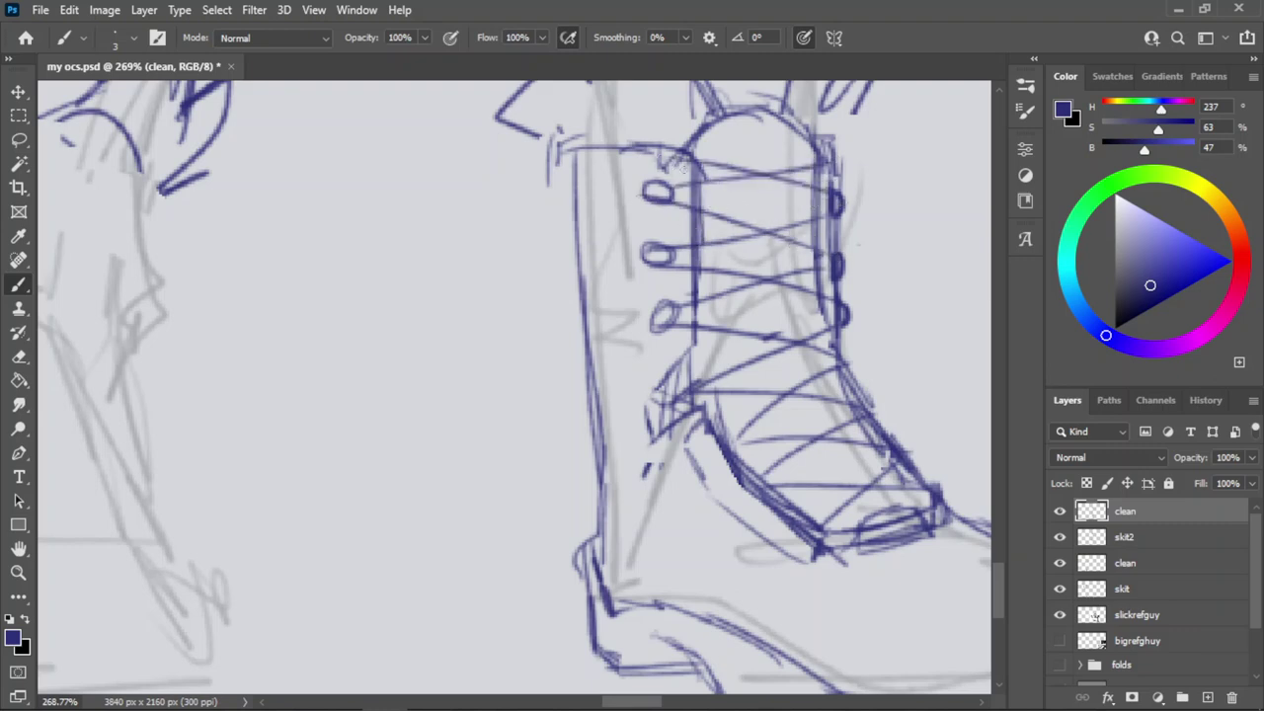
key("ctrl+z")
left_click_drag(835, 192, 691, 166)
key("ctrl+z")
left_click_drag(837, 192, 694, 165)
key("ctrl+z")
Examine the whole laced boot alongside the other character's boots and the boot reference photos.
key("z")
left_click_drag(749, 233, 664, 295)
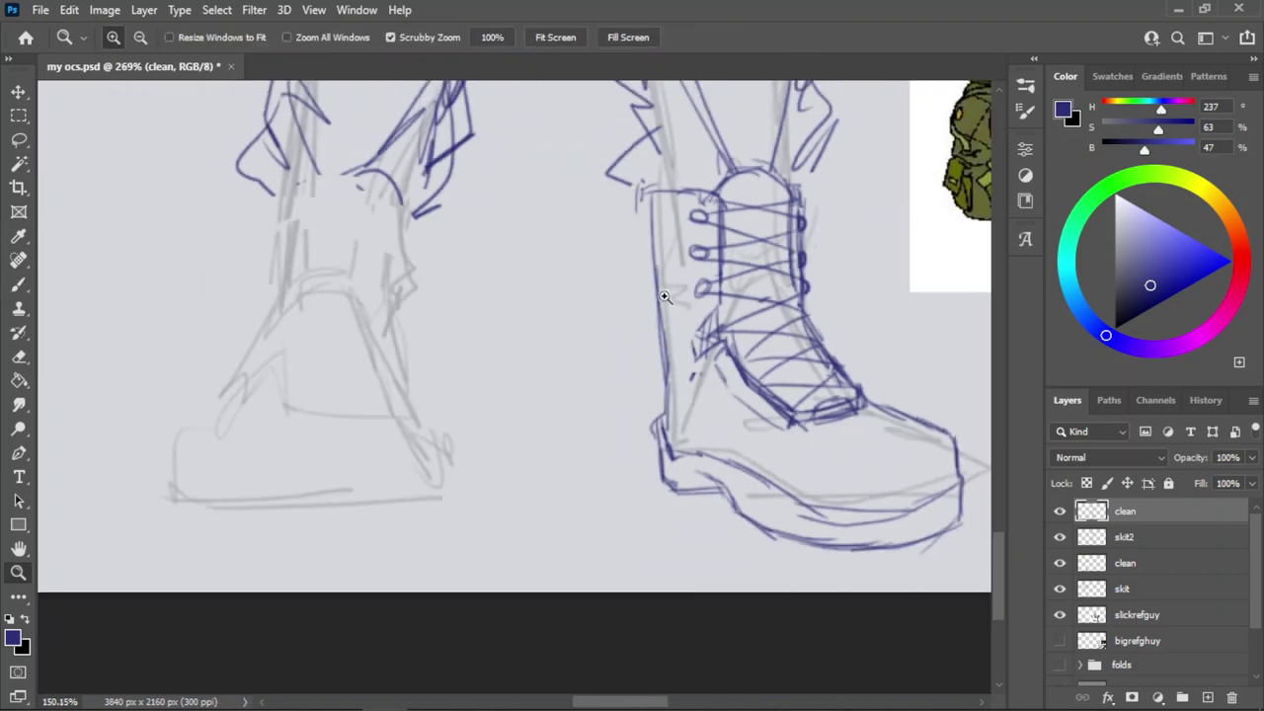
left_click_drag(726, 209, 637, 262)
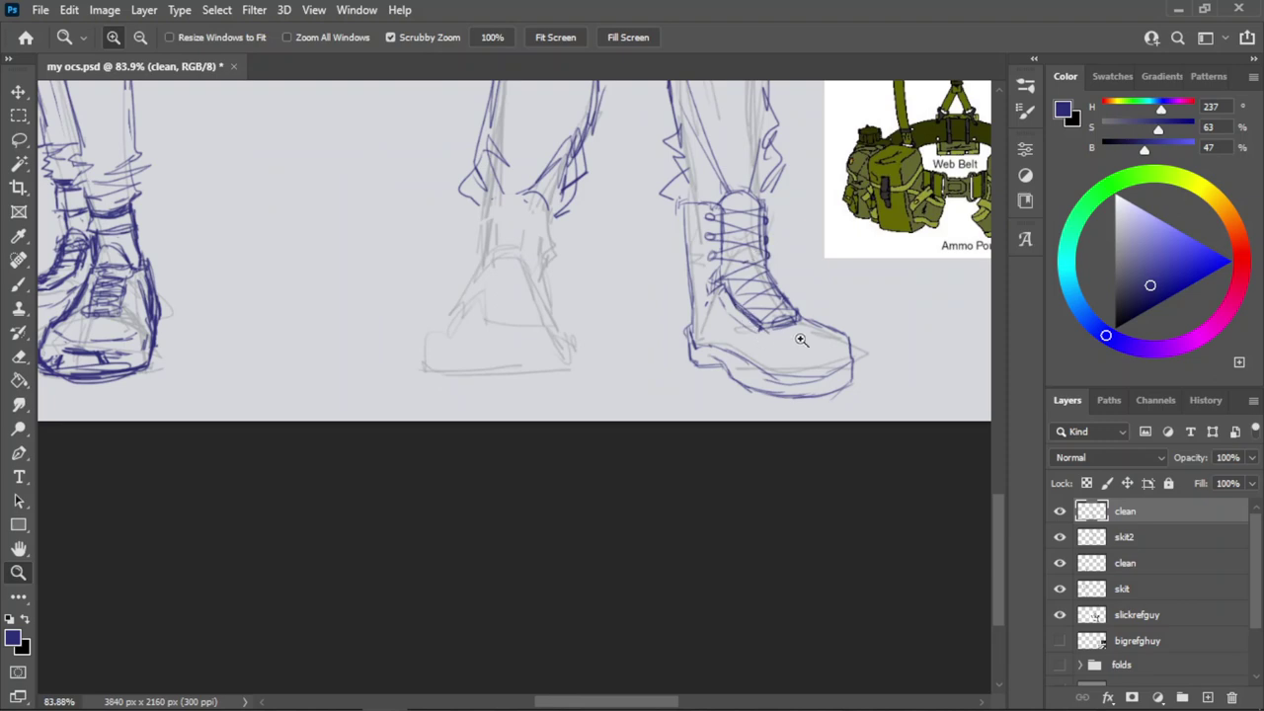
left_click_drag(806, 334, 920, 318)
key("b")
key("z")
left_click_drag(700, 314, 557, 311)
scroll(557, 311, "down", 4)
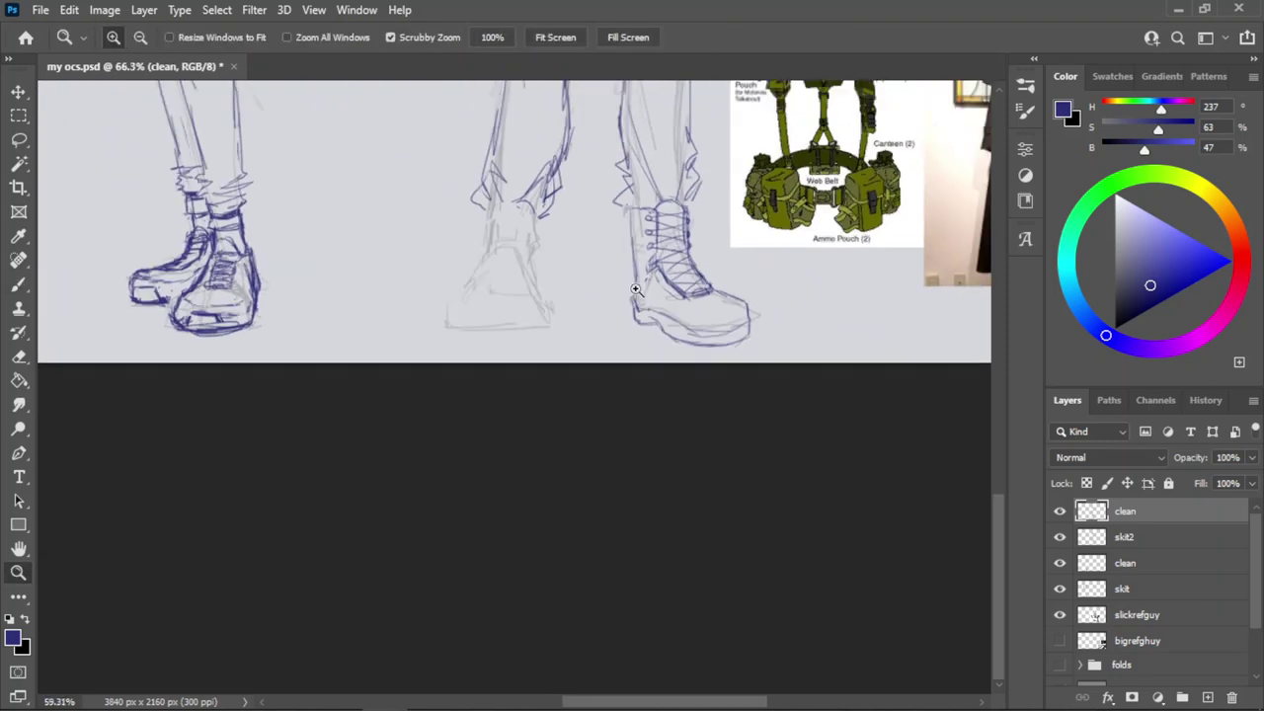
scroll(612, 395, "up", 1)
scroll(651, 434, "down", 2)
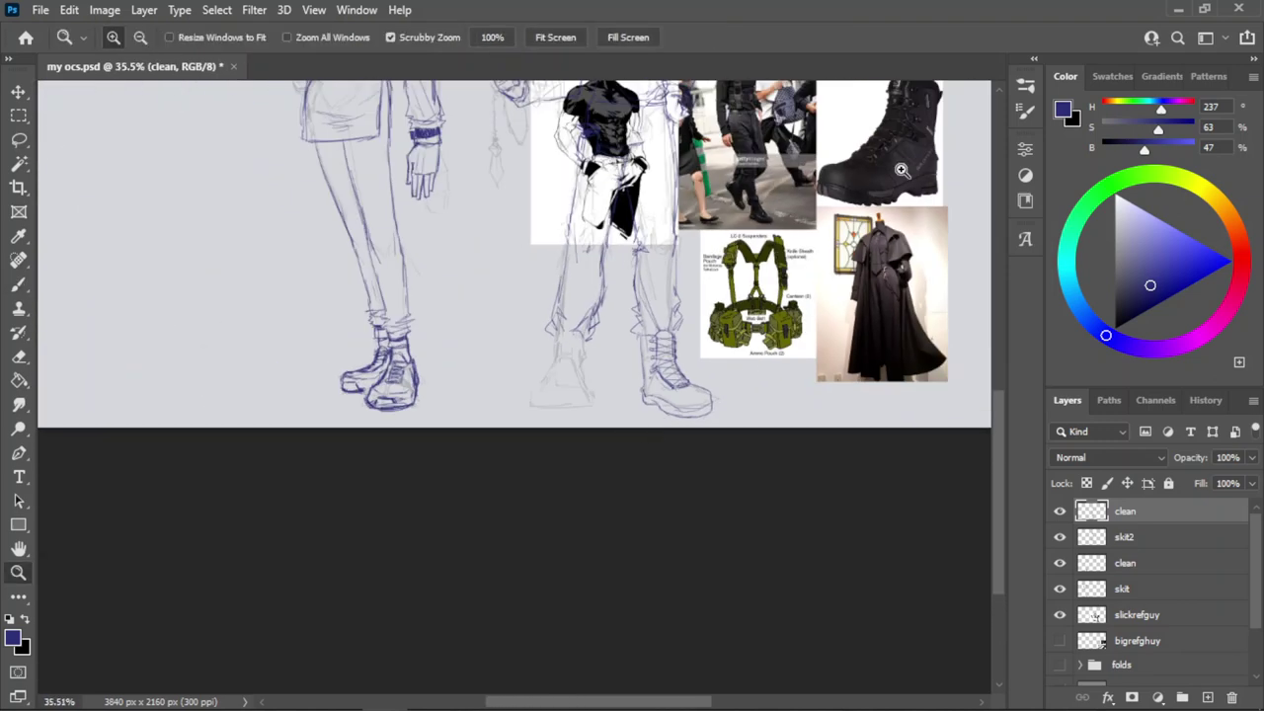
scroll(875, 176, "up", 3)
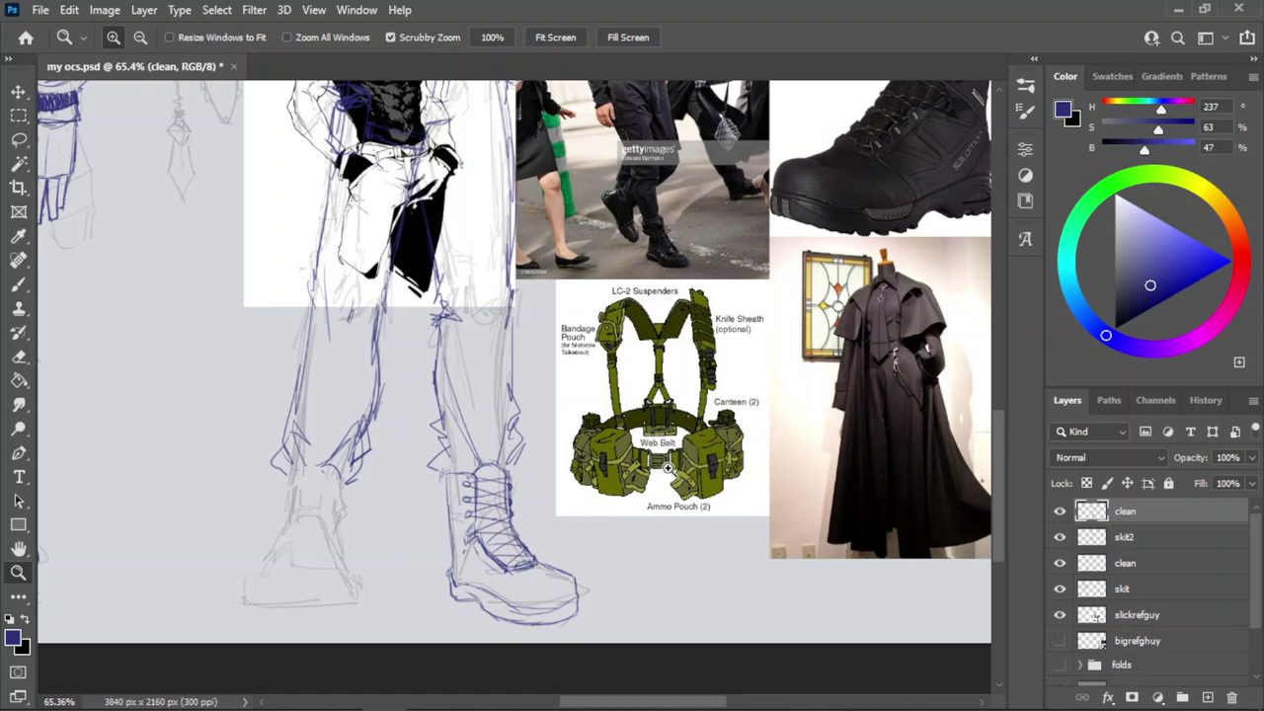
scroll(668, 468, "down", 1)
scroll(593, 336, "up", 3)
scroll(508, 412, "down", 2)
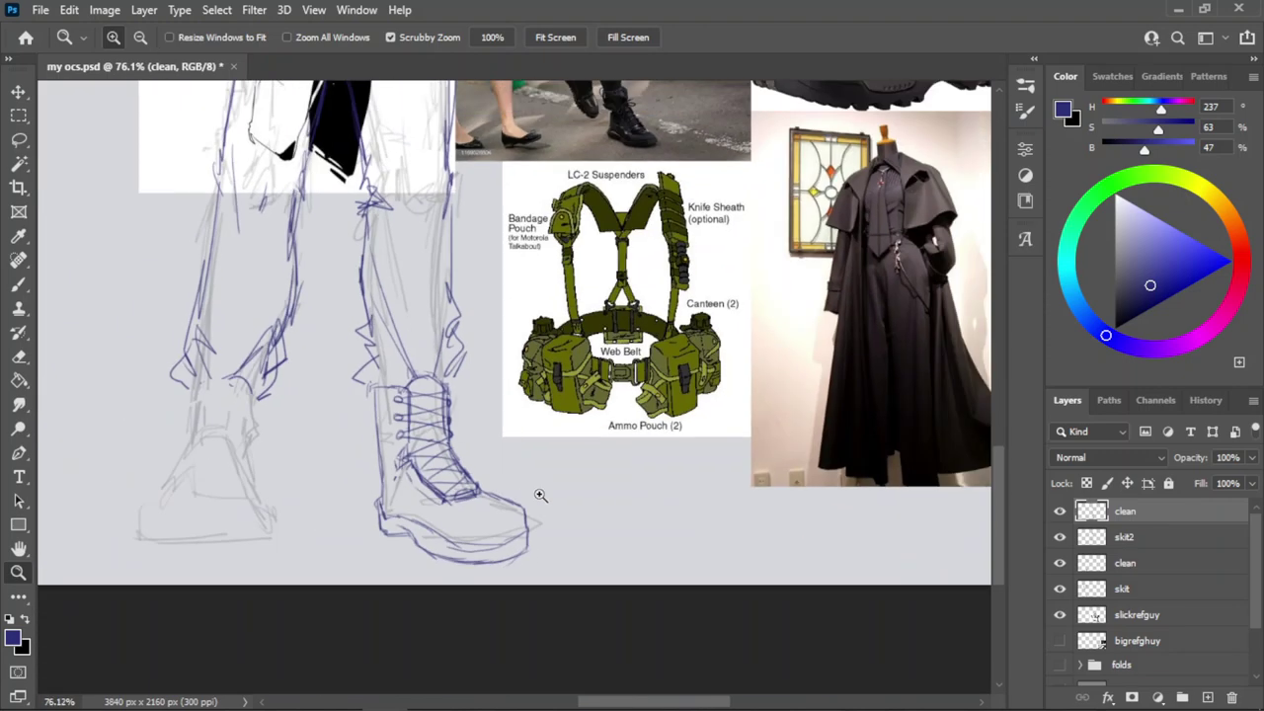
scroll(538, 497, "down", 1)
scroll(459, 538, "up", 4)
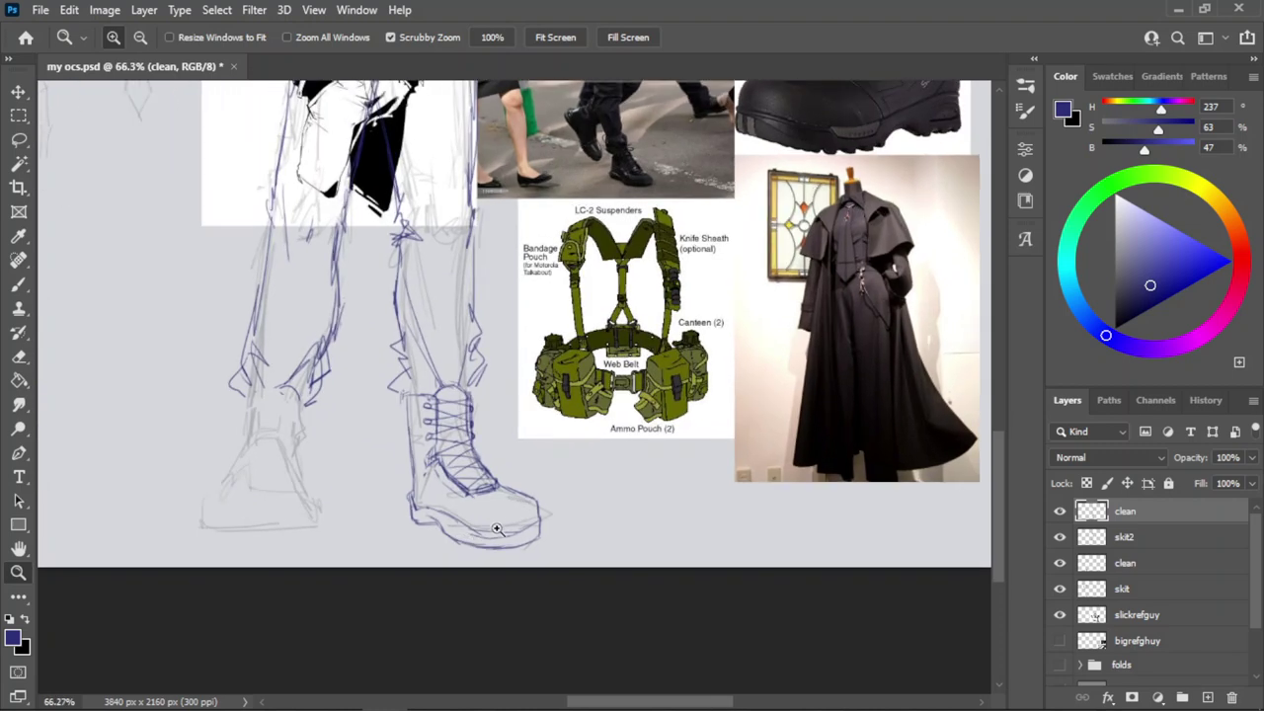
Draw the curved toe cap seam from the band at the tongue's base down to the sole.
key("b")
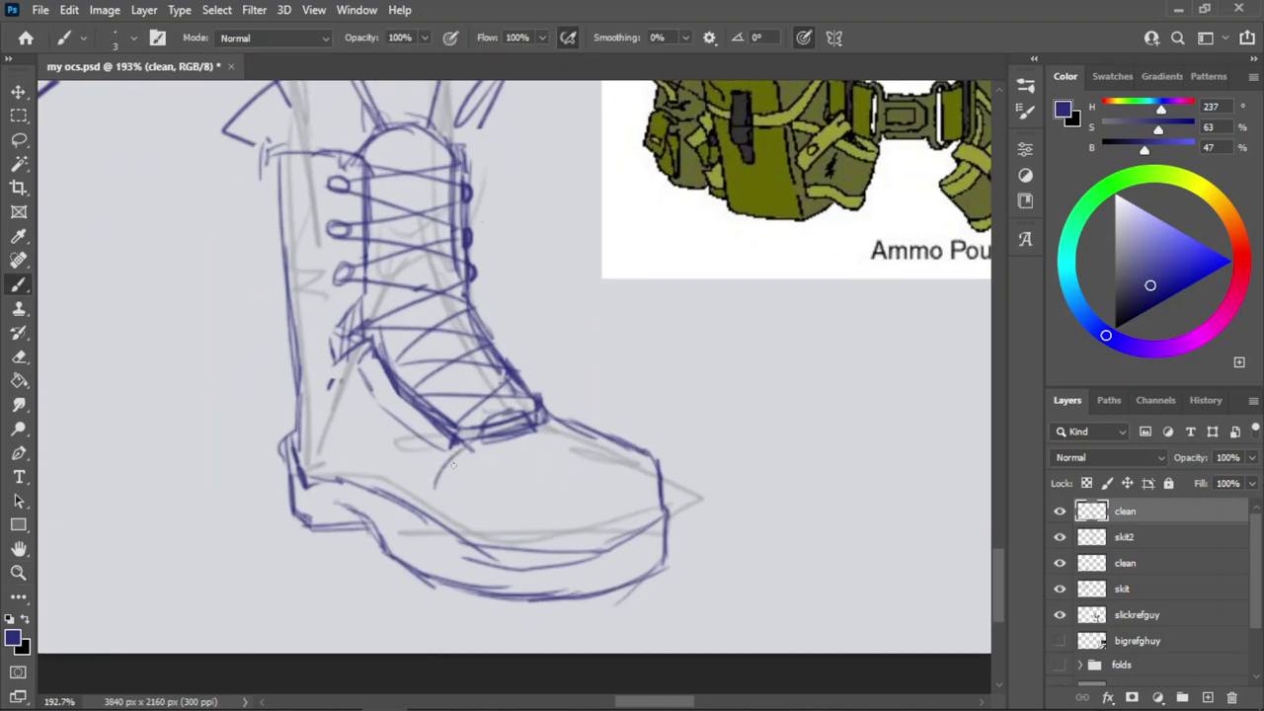
mouse_move(431, 482)
left_mouse_down()
mouse_move(449, 467)
mouse_move(431, 491)
mouse_move(436, 475)
mouse_move(454, 556)
mouse_move(442, 547)
mouse_move(474, 566)
left_mouse_up()
key("ctrl+z")
key("ctrl+z")
key("ctrl+z")
key("ctrl+z")
key("ctrl+z")
Draw and fill a dark slanted patch where the toe cap seam meets the sole.
mouse_move(432, 530)
left_mouse_down()
mouse_move(474, 564)
mouse_move(492, 559)
left_mouse_up()
mouse_move(492, 559)
left_mouse_down()
mouse_move(459, 545)
mouse_move(492, 560)
left_mouse_up()
key("ctrl+z")
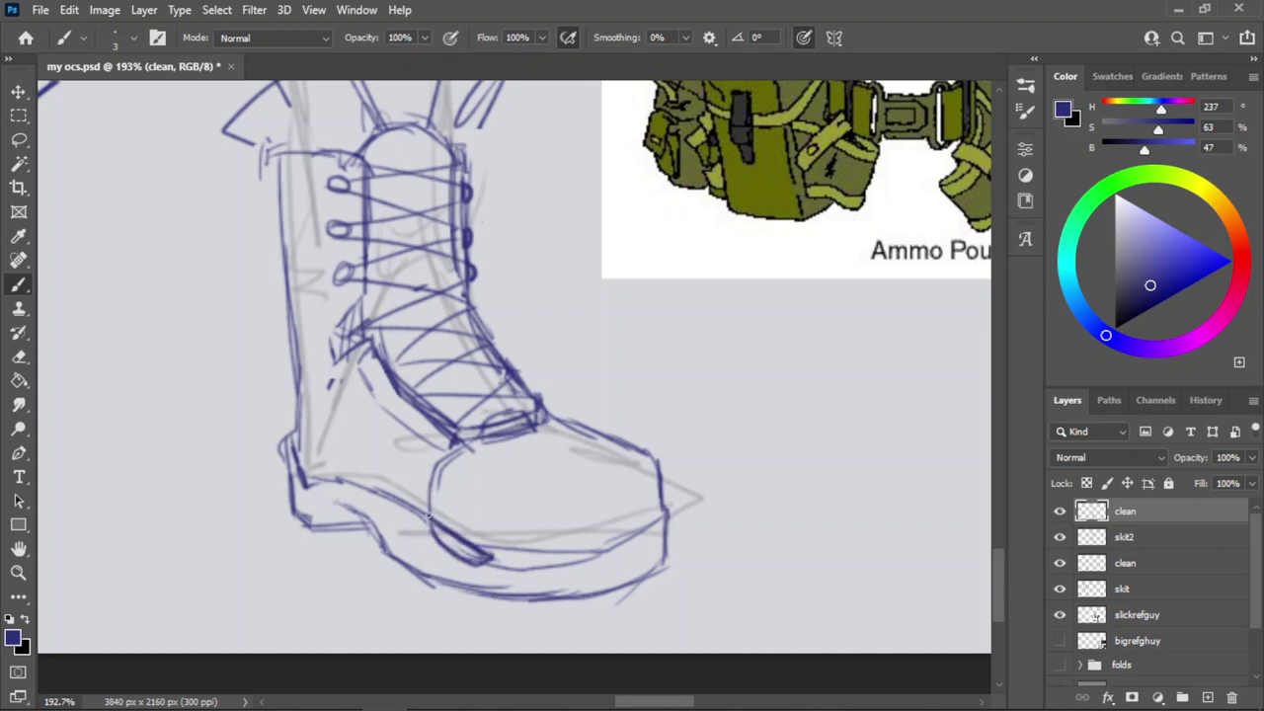
left_click_drag(427, 514, 484, 546)
left_click_drag(426, 516, 491, 559)
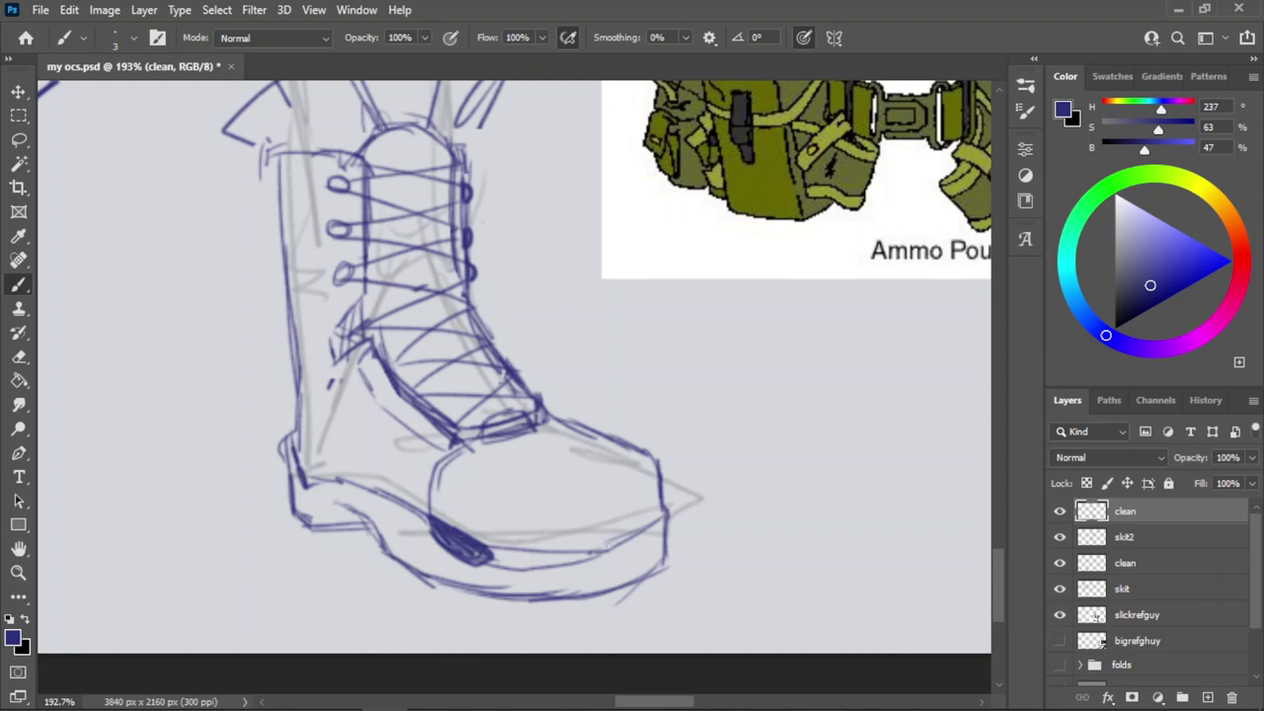
Draw a filled dark patch at the toe's tip and short vertical tread marks beneath it on the sole.
key("ctrl")
mouse_move(577, 551)
left_mouse_down()
mouse_move(650, 523)
mouse_move(634, 521)
left_mouse_up()
mouse_move(581, 558)
left_mouse_down()
mouse_move(621, 537)
mouse_move(594, 552)
mouse_move(617, 555)
mouse_move(648, 532)
mouse_move(600, 541)
mouse_move(632, 584)
left_mouse_up()
key("ctrl+z")
key("ctrl+z")
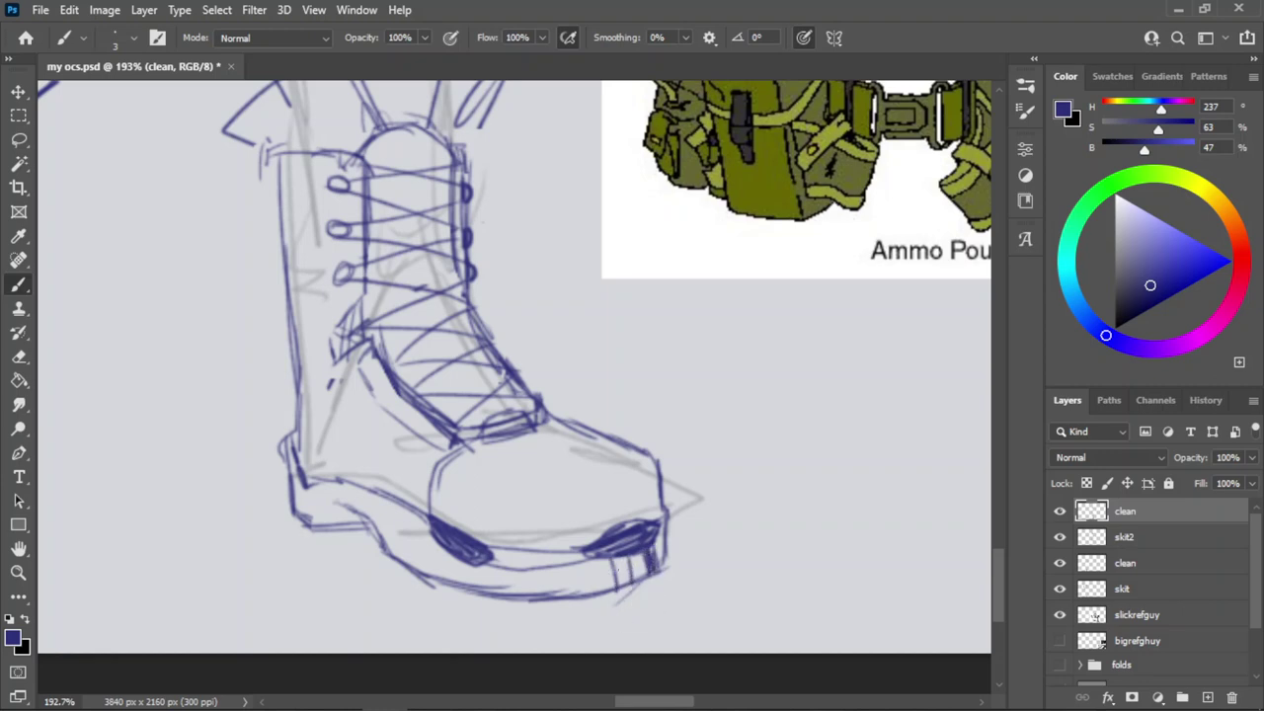
left_click_drag(615, 559, 621, 586)
left_click_drag(621, 558, 632, 583)
Shade in the three eyelets on the boot's side panel.
key("z")
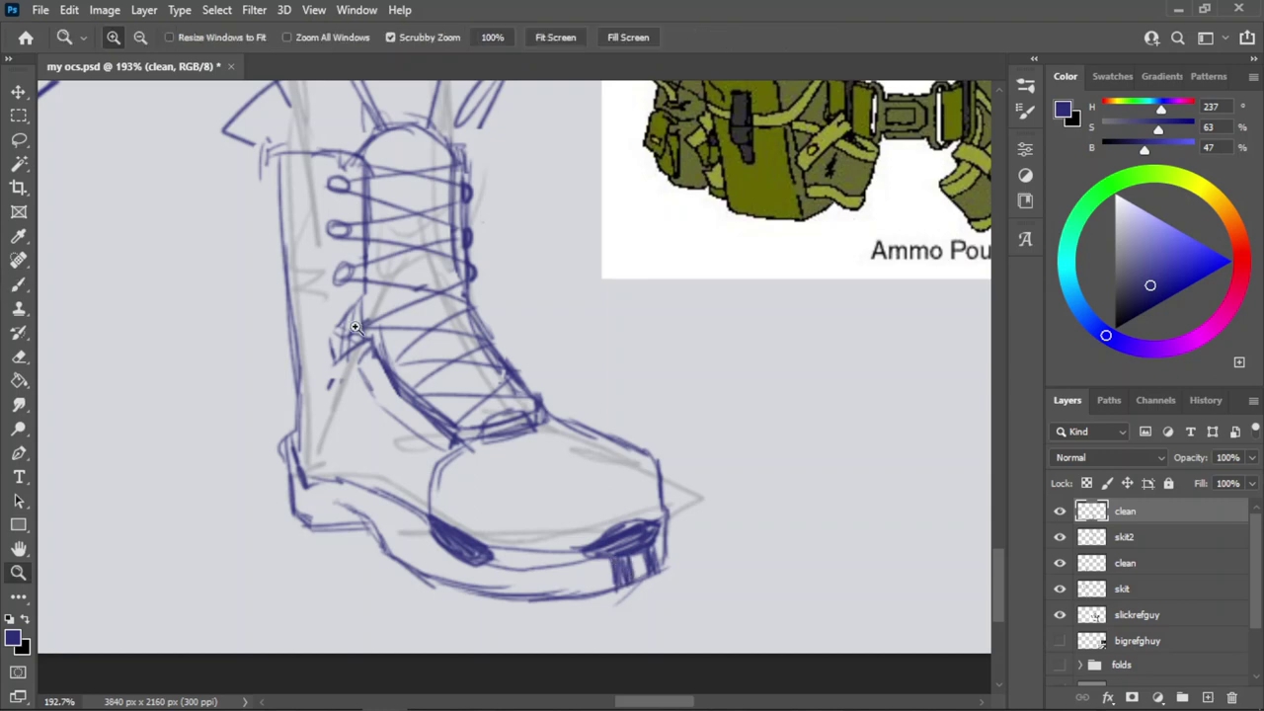
left_click_drag(333, 314, 425, 298)
left_click_drag(417, 426, 336, 413)
left_click_drag(376, 186, 497, 229)
key("b")
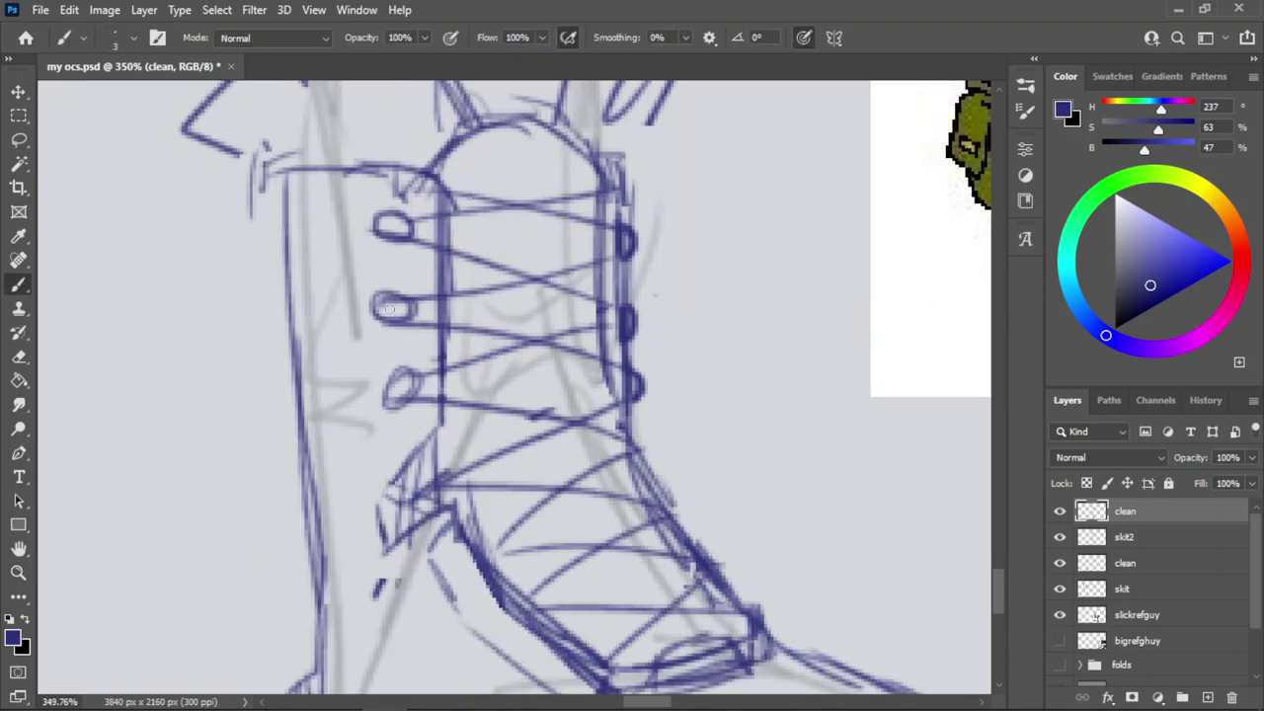
mouse_move(379, 296)
left_mouse_down()
mouse_move(401, 310)
mouse_move(382, 297)
left_mouse_up()
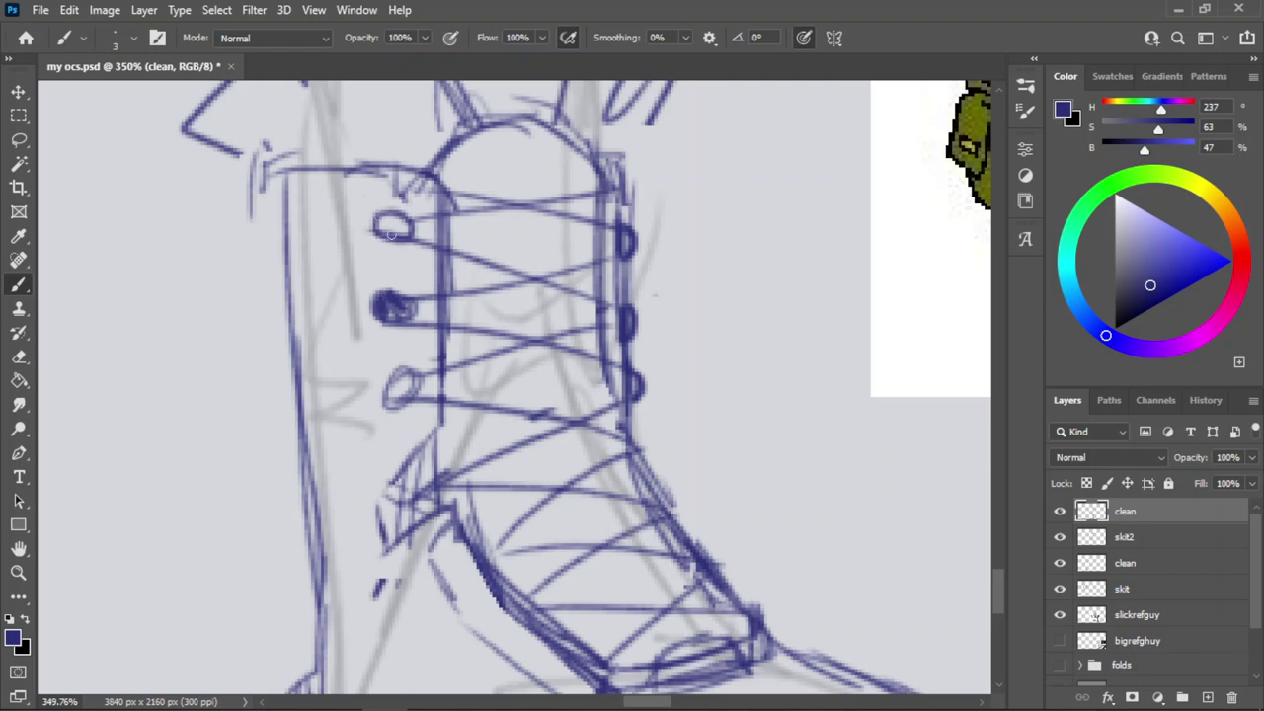
left_click_drag(392, 234, 394, 220)
mouse_move(397, 379)
left_mouse_down()
mouse_move(391, 401)
mouse_move(407, 385)
left_mouse_up()
Draw a small rectangular tab at the top of the tongue and reinforce the tongue's upper edge.
left_click_drag(486, 181, 475, 134)
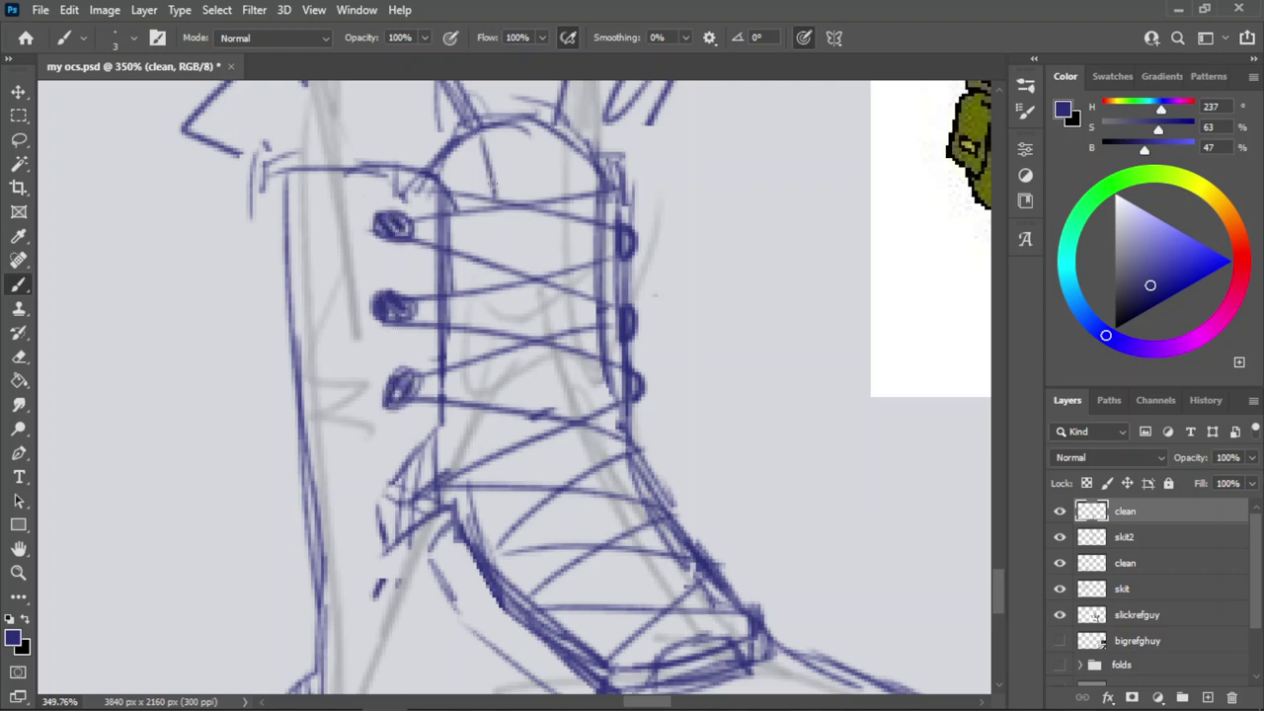
mouse_move(490, 185)
left_mouse_down()
mouse_move(573, 181)
mouse_move(565, 126)
left_mouse_up()
mouse_move(476, 128)
left_mouse_down()
mouse_move(573, 131)
mouse_move(453, 140)
left_mouse_up()
key("ctrl+z")
key("ctrl+z")
left_click_drag(544, 124, 598, 148)
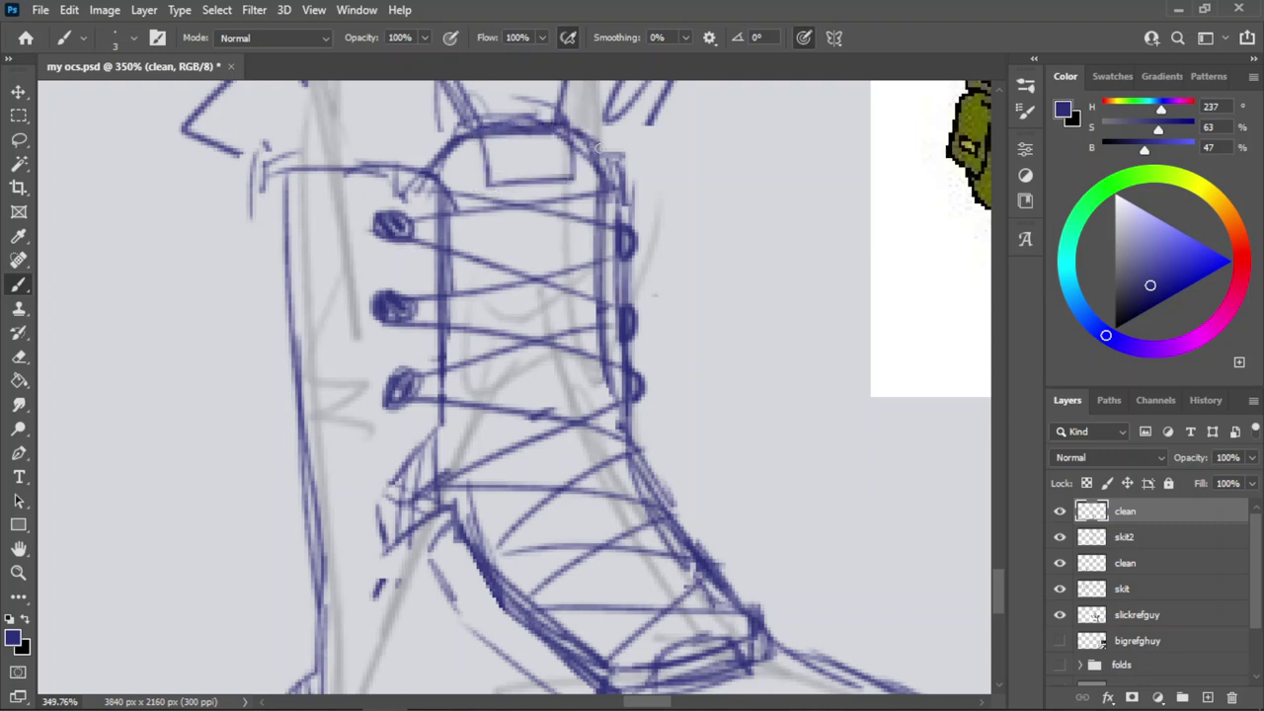
left_click_drag(529, 241, 507, 329)
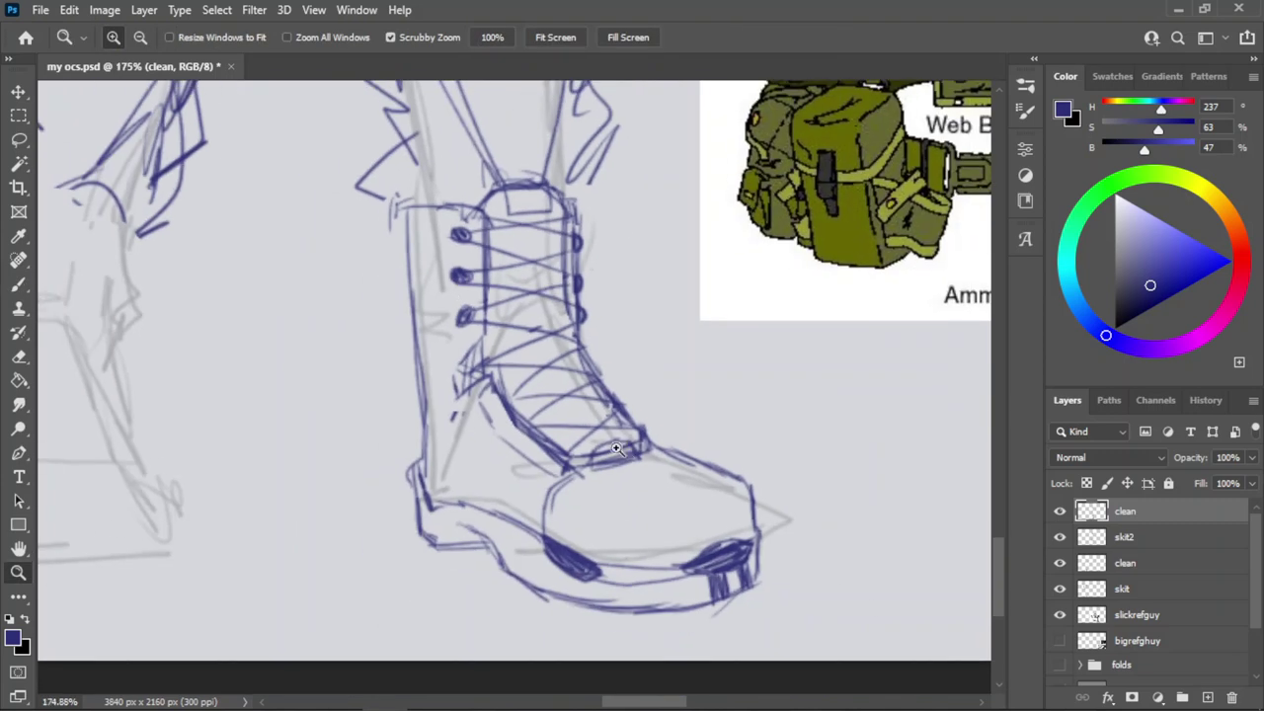
Redraw the small tab at the base of the lacing as a four-sided shape with heavier edges.
left_click_drag(613, 447, 638, 358)
mouse_move(573, 474)
left_mouse_down()
mouse_move(505, 476)
mouse_move(598, 438)
left_mouse_up()
key("ctrl+z")
key("ctrl+z")
mouse_move(516, 455)
left_mouse_down()
mouse_move(689, 421)
mouse_move(593, 437)
mouse_move(689, 407)
left_mouse_up()
key("ctrl+z")
key("ctrl+z")
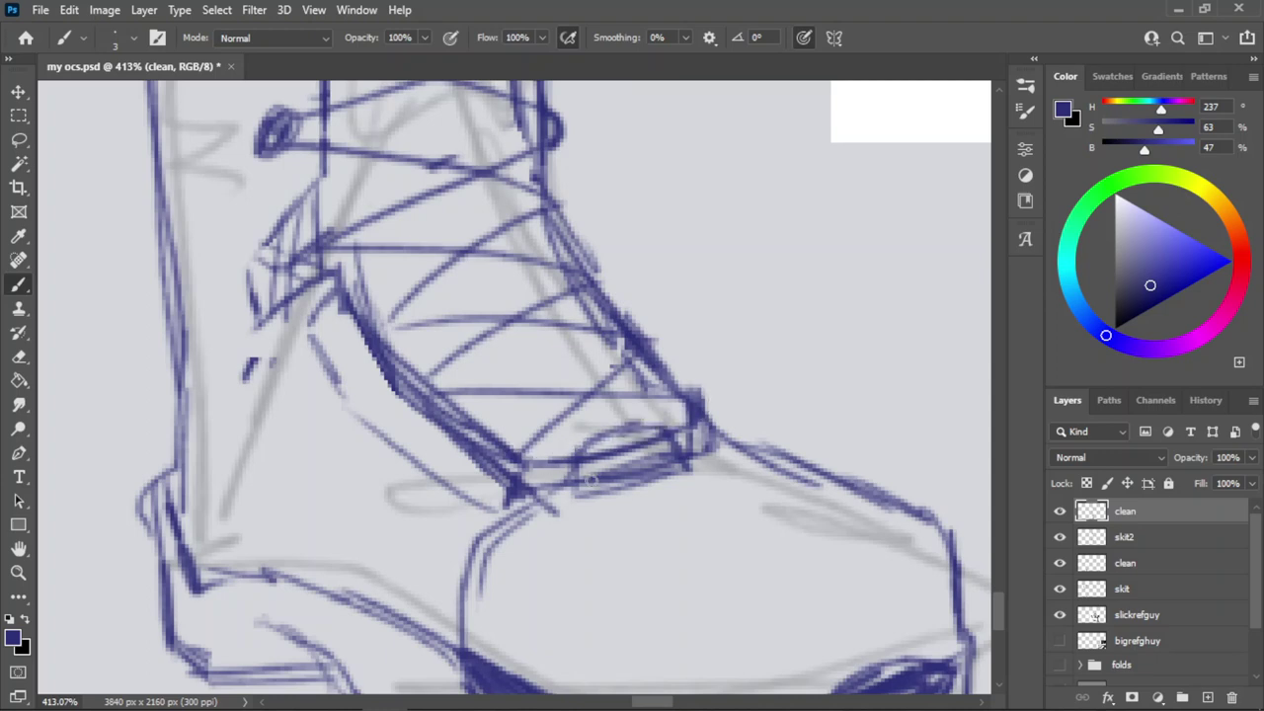
mouse_move(518, 481)
left_mouse_down()
mouse_move(691, 425)
mouse_move(579, 461)
mouse_move(585, 436)
mouse_move(627, 430)
mouse_move(582, 448)
mouse_move(655, 423)
mouse_move(679, 456)
mouse_move(598, 488)
left_mouse_up()
key("ctrl+z")
key("e")
key("b")
mouse_move(515, 475)
left_mouse_down()
mouse_move(593, 474)
mouse_move(682, 427)
left_mouse_up()
key("ctrl+z")
key("ctrl+z")
key("ctrl+z")
left_click_drag(522, 453, 691, 409)
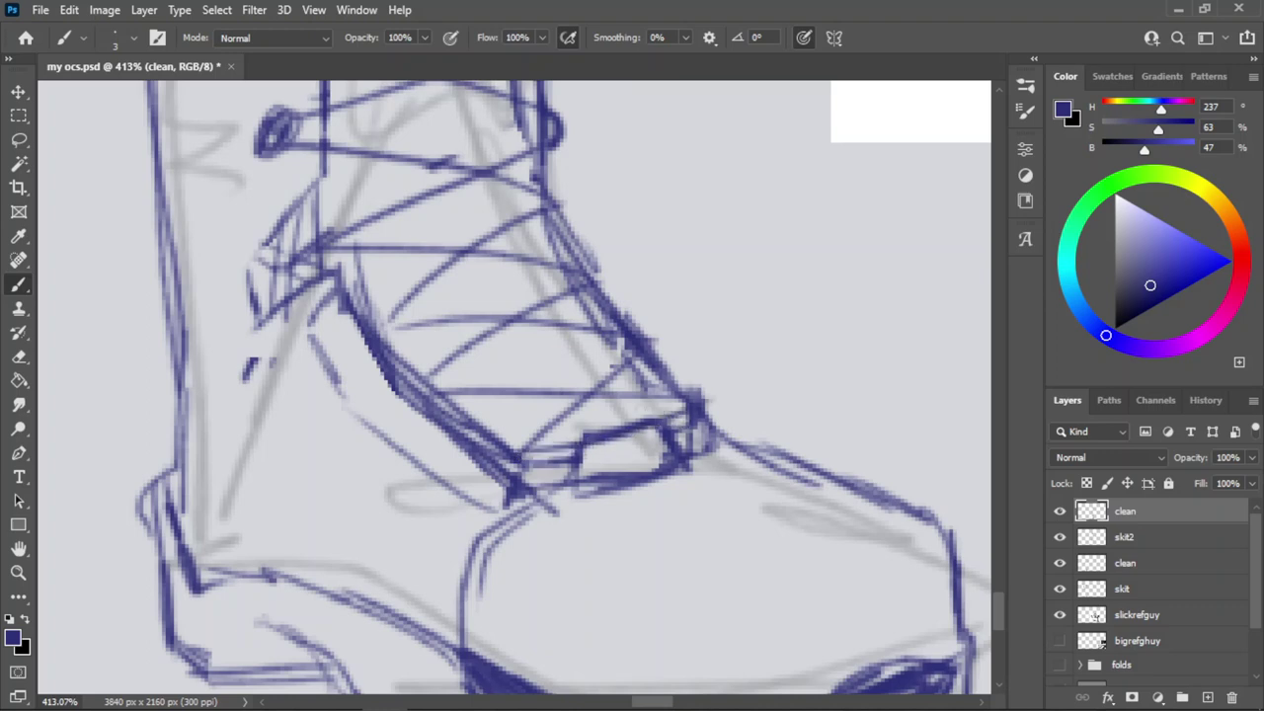
Double the lowest horizontal lace above the tab with a parallel line just beneath it.
mouse_move(435, 403)
left_mouse_down()
mouse_move(646, 414)
mouse_move(593, 404)
mouse_move(692, 400)
mouse_move(594, 409)
mouse_move(693, 411)
left_mouse_up()
key("ctrl+z")
key("ctrl+z")
key("ctrl+z")
key("ctrl+z")
mouse_move(460, 406)
left_mouse_down()
mouse_move(505, 399)
mouse_move(463, 406)
mouse_move(688, 416)
left_mouse_up()
key("ctrl+z")
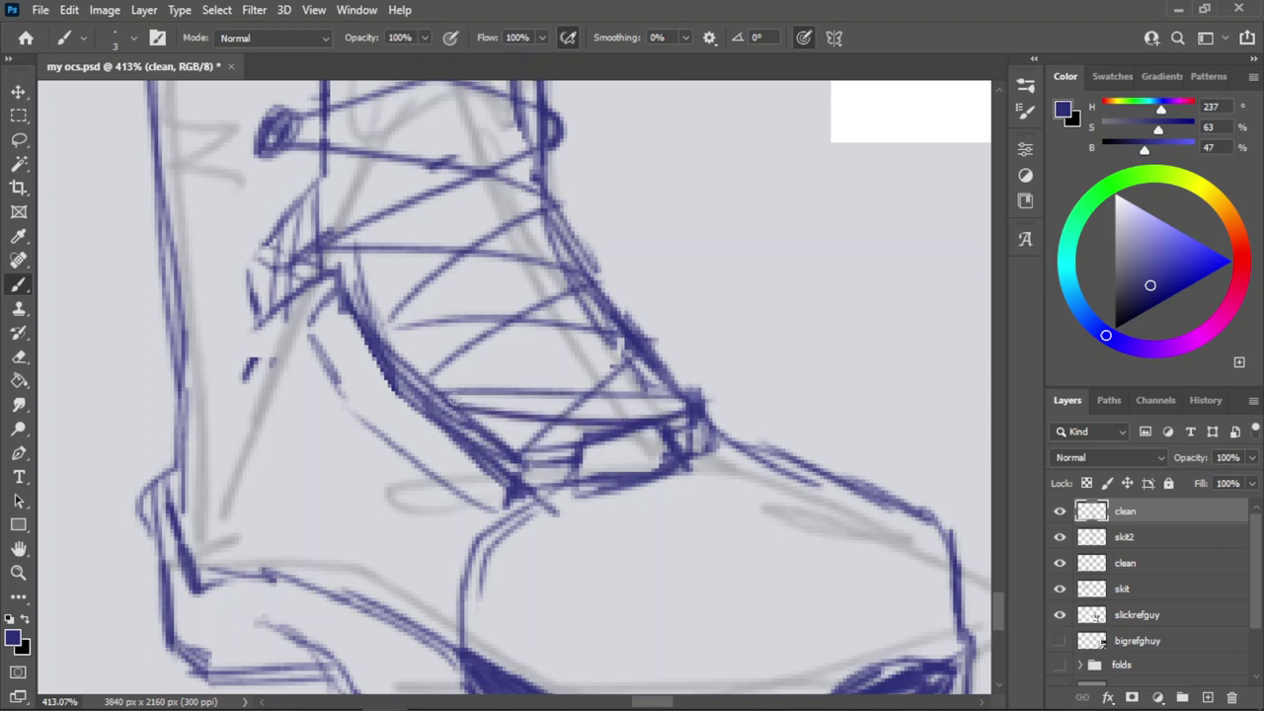
key("ctrl+z")
left_click_drag(454, 403, 688, 408)
key("ctrl+z")
key("ctrl+z")
key("ctrl+z")
Double the lowest diagonal lace with a parallel line along its upper side.
mouse_move(519, 466)
left_mouse_down()
mouse_move(632, 402)
mouse_move(647, 369)
left_mouse_up()
key("ctrl+z")
key("ctrl+z")
left_click_drag(523, 464, 635, 377)
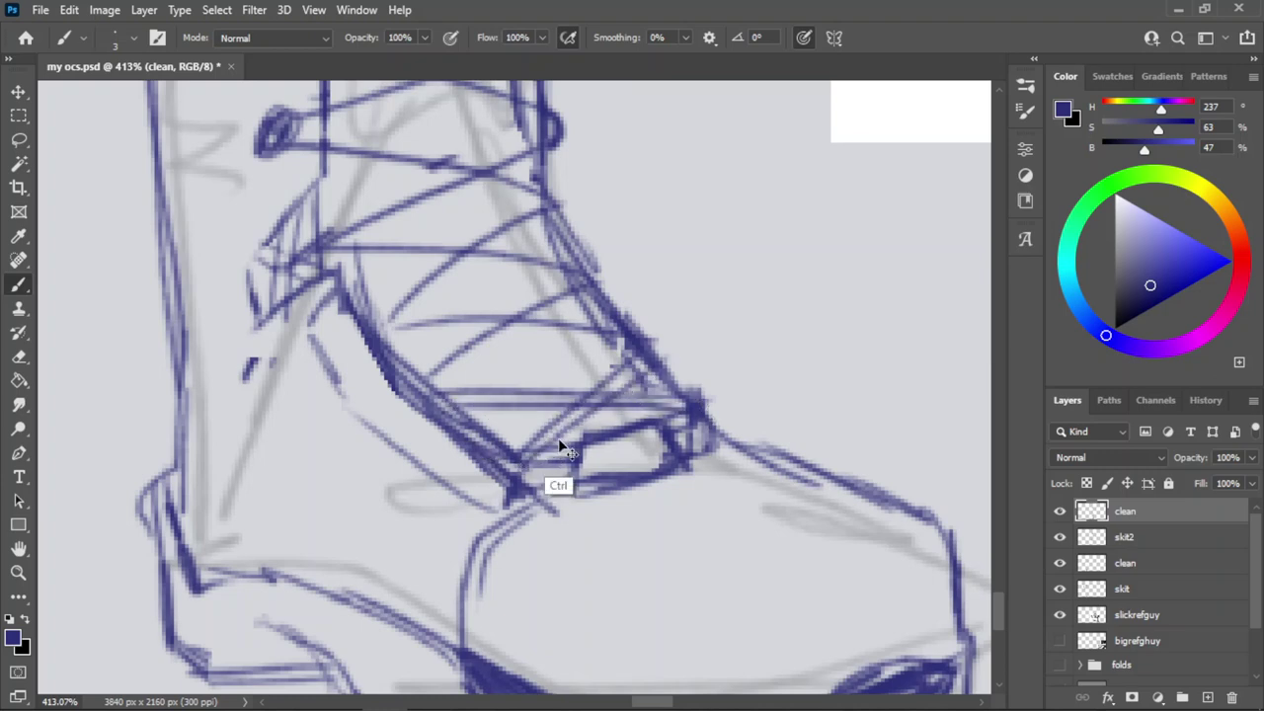
key("ctrl+z")
left_click_drag(525, 465, 646, 377)
key("ctrl+z")
left_click_drag(510, 450, 632, 359)
key("ctrl+z")
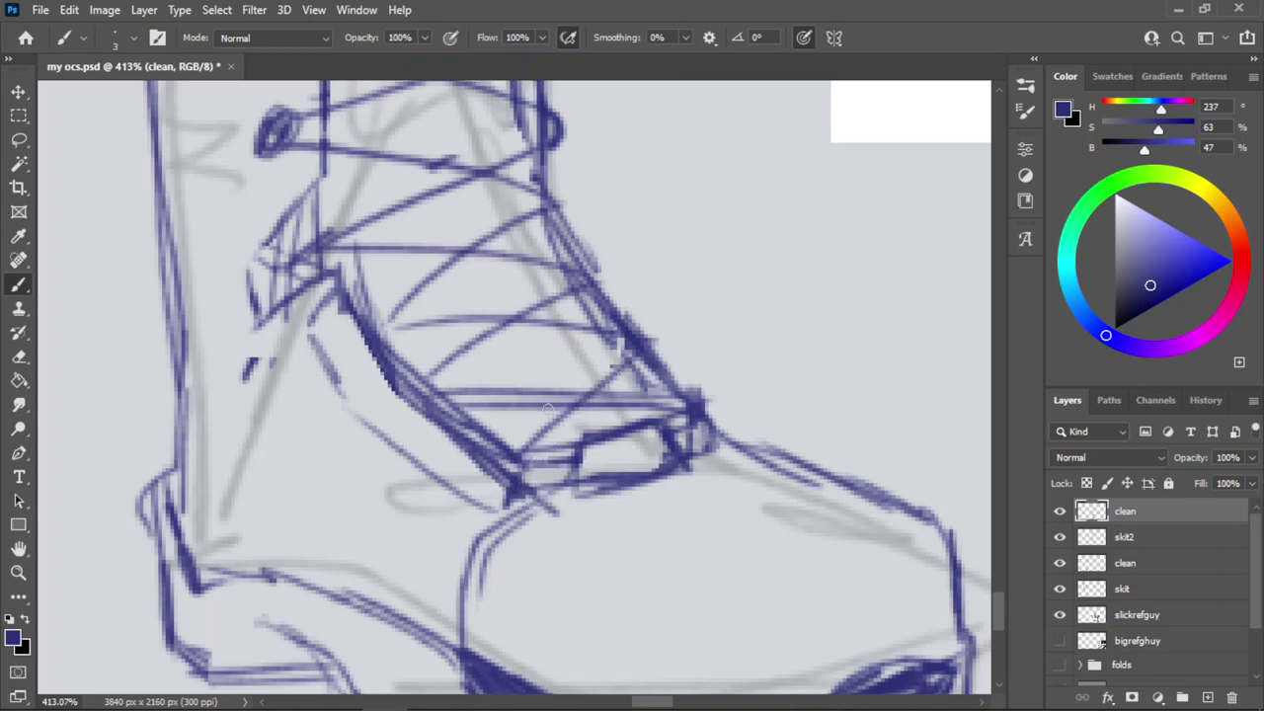
left_click_drag(510, 449, 629, 349)
key("ctrl+z")
left_click_drag(506, 443, 628, 349)
key("ctrl+z")
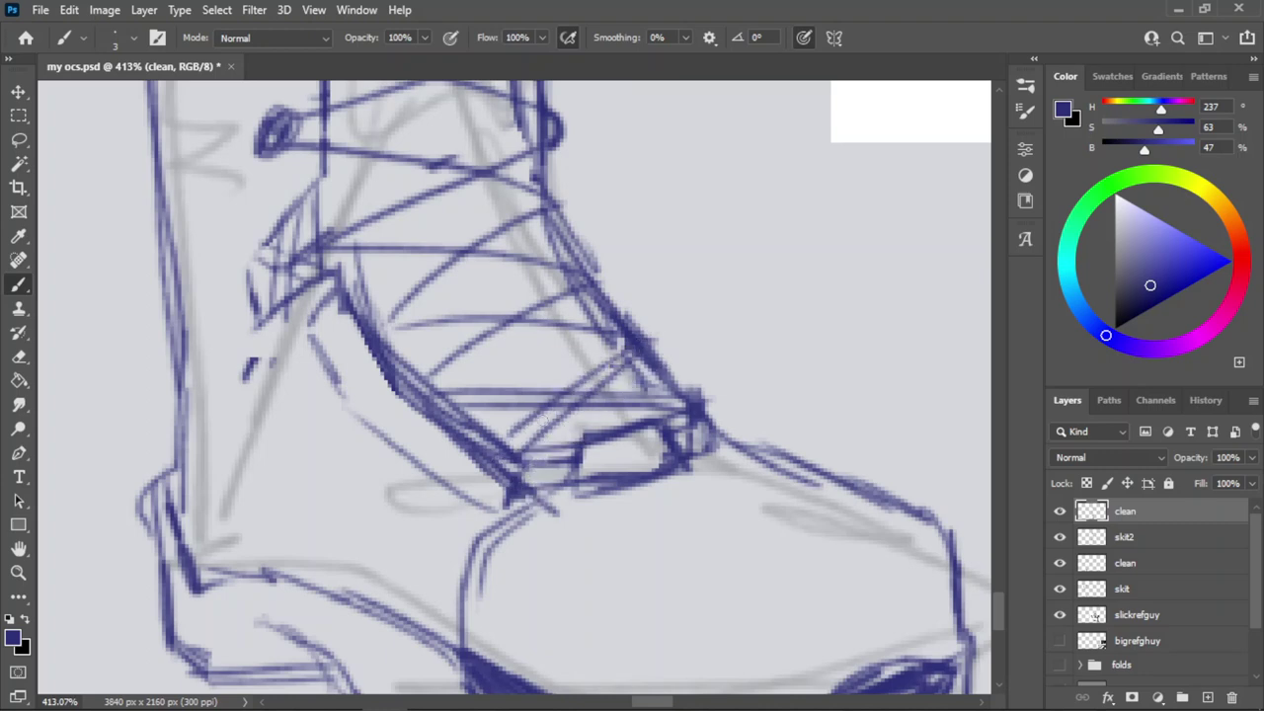
key("ctrl+z")
left_click_drag(512, 440, 627, 349)
Erase the horizontal lace lines inside the lowest diagonal lace with a smaller eraser so the diagonal overlaps them.
key("e")
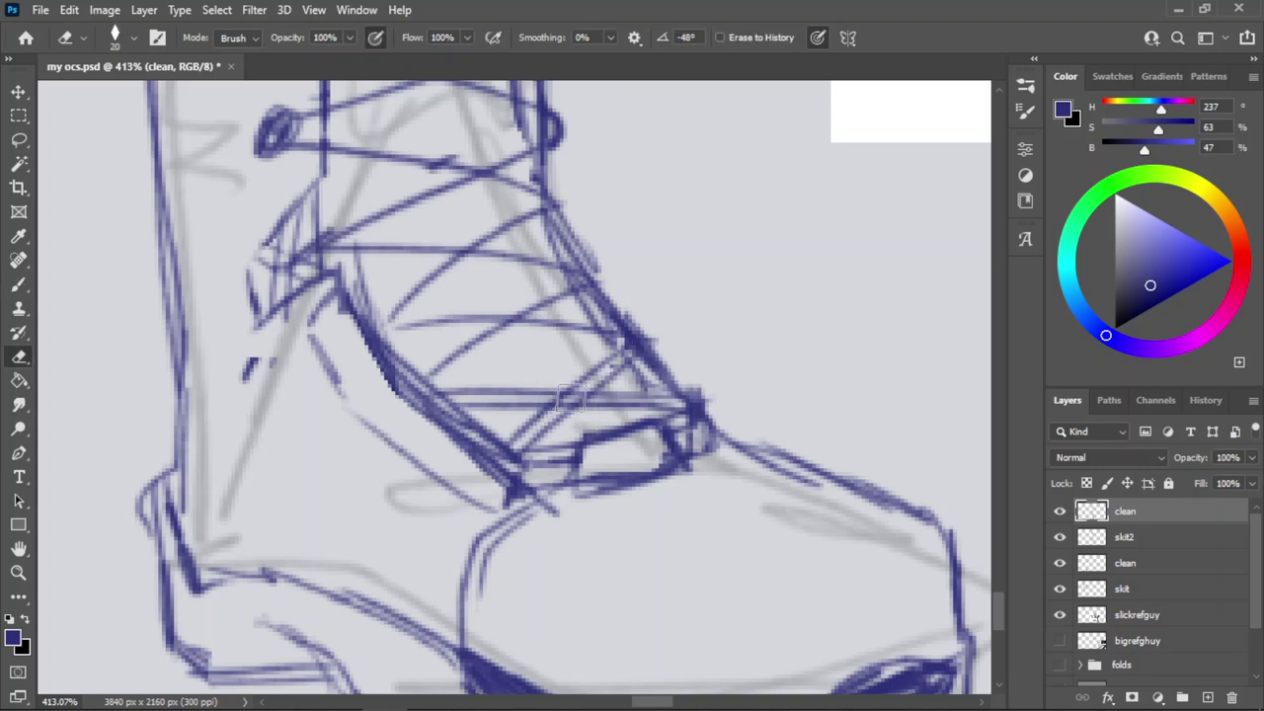
key("bracketleft")
key("bracketleft")
key("bracketleft")
mouse_move(550, 411)
left_mouse_down()
mouse_move(595, 385)
mouse_move(551, 414)
mouse_move(591, 390)
mouse_move(555, 411)
mouse_move(568, 403)
left_mouse_up()
key("ctrl+z")
key("ctrl+z")
key("ctrl+z")
key("ctrl+z")
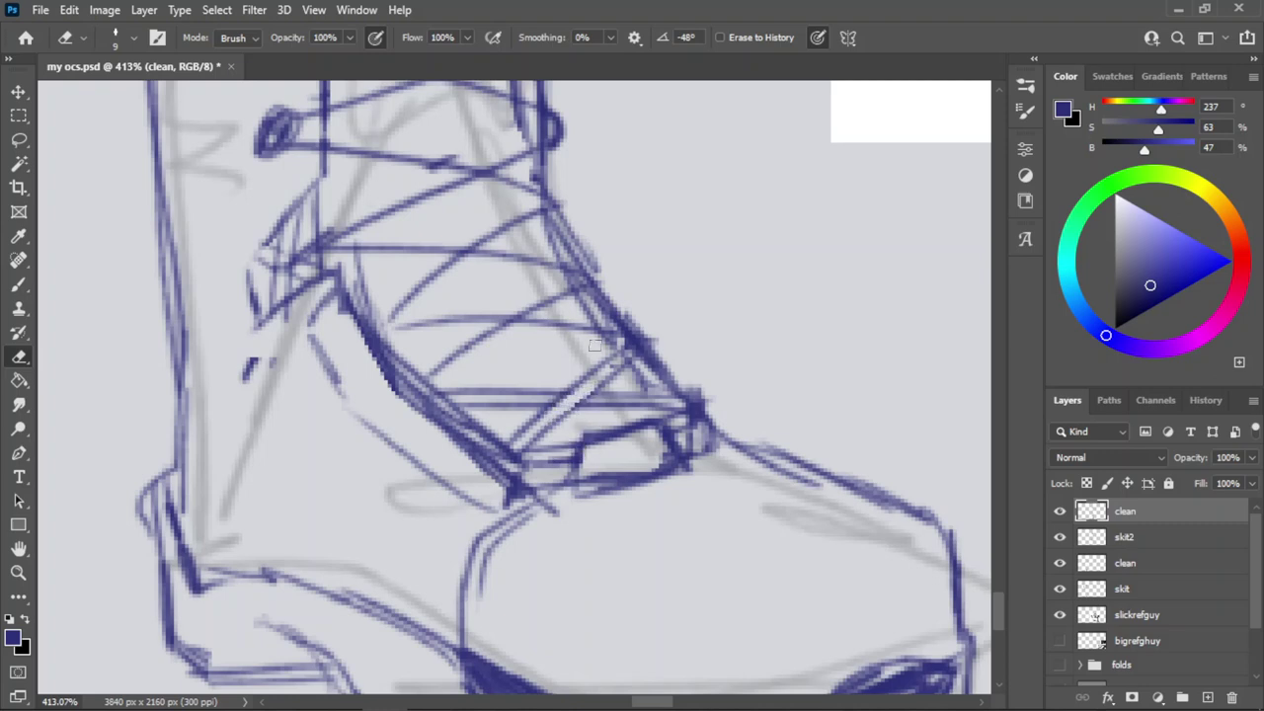
Double the second-lowest diagonal lace with a parallel line along its lower side.
key("b")
left_click_drag(427, 392, 564, 296)
key("ctrl+z")
key("ctrl+z")
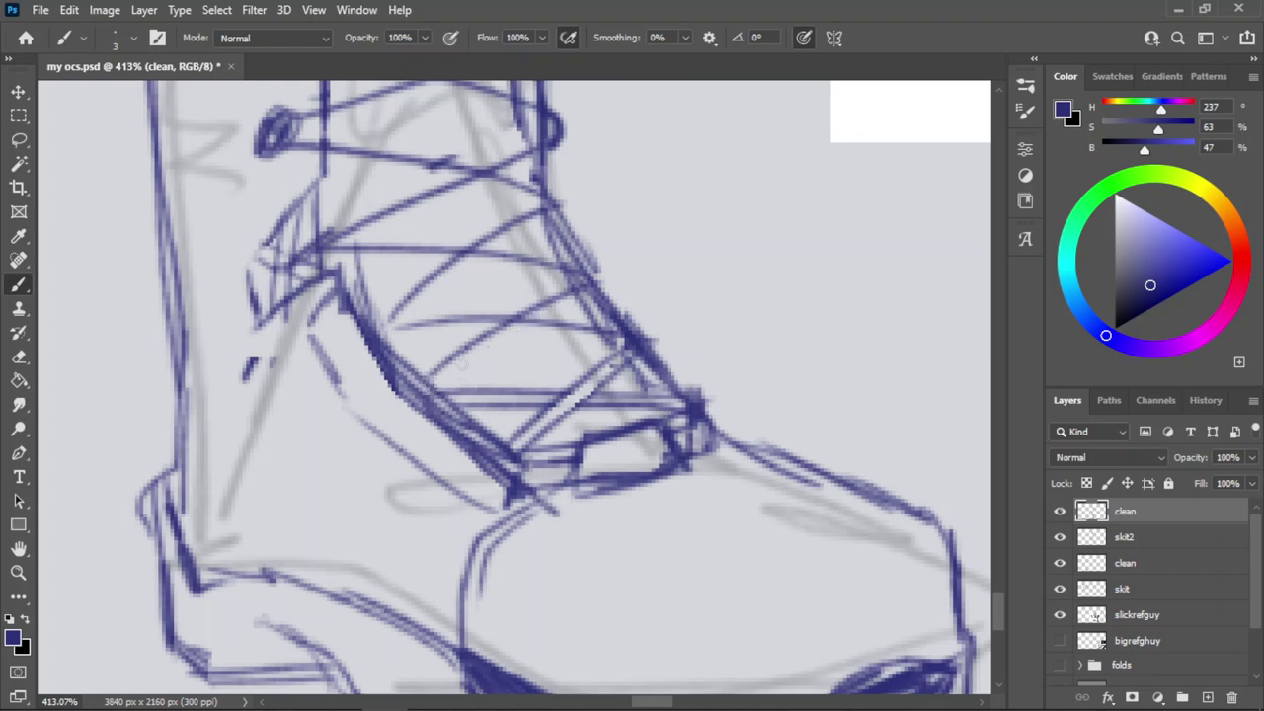
mouse_move(435, 385)
left_mouse_down()
mouse_move(580, 294)
mouse_move(469, 371)
left_mouse_up()
key("ctrl+z")
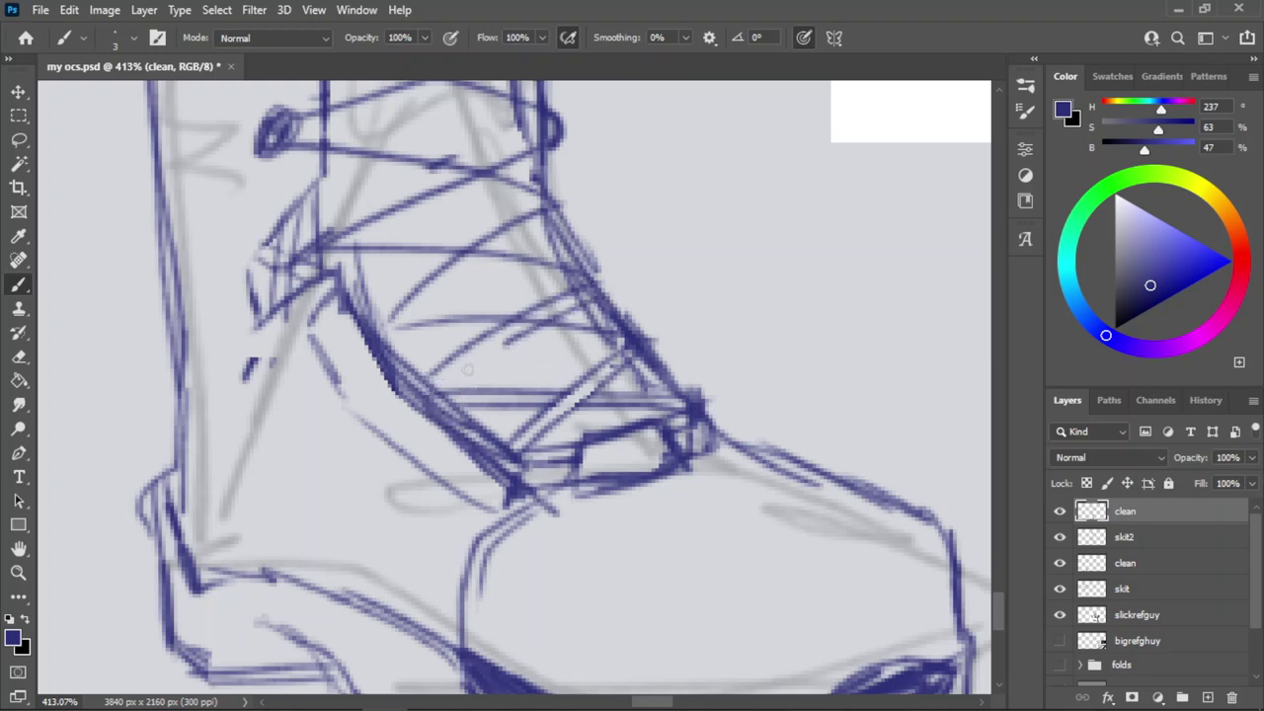
key("ctrl+z")
left_click_drag(596, 300, 431, 388)
key("ctrl+z")
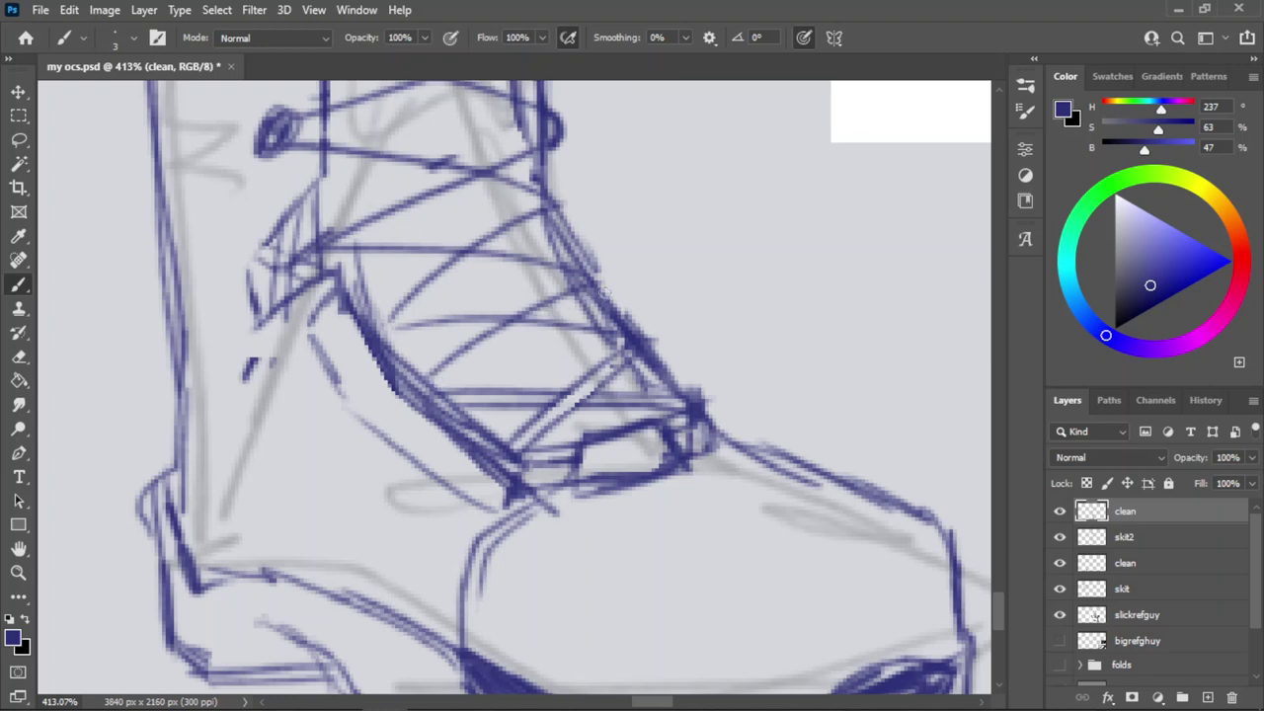
left_click_drag(592, 296, 429, 389)
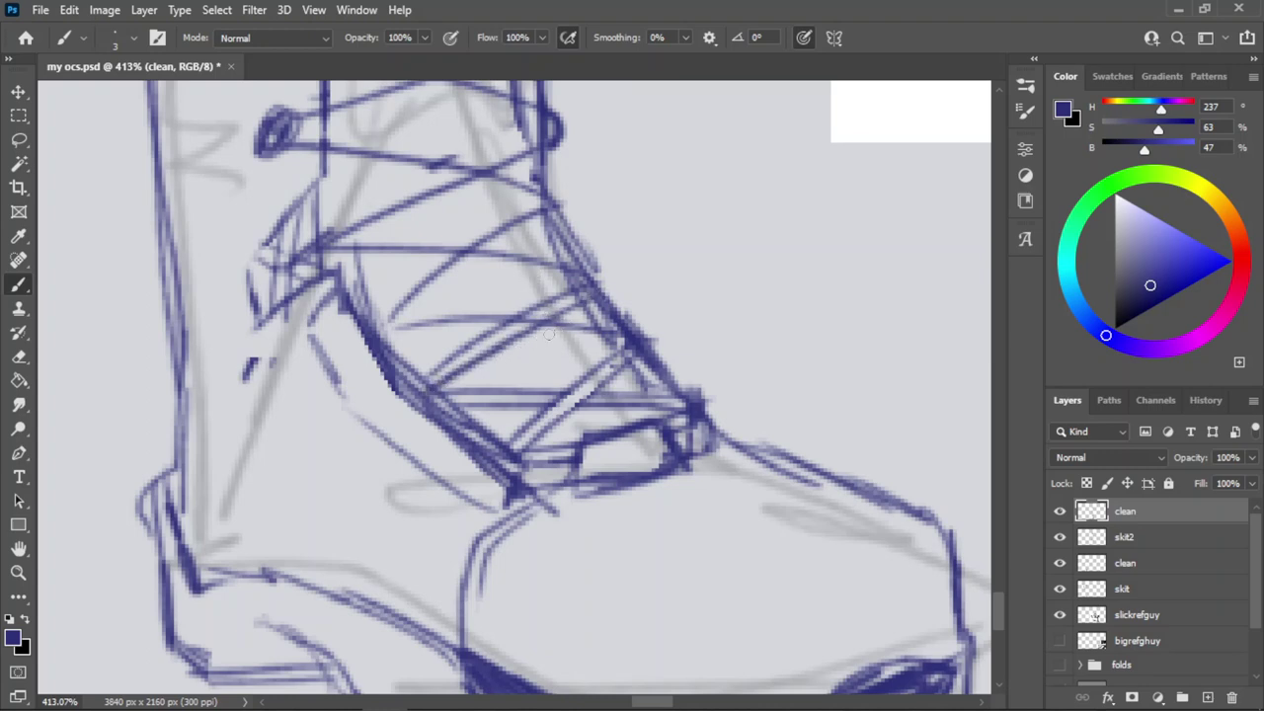
Double the second-lowest horizontal lace with a line above it and erase the strokes overlapping at its crossing with the diagonal.
mouse_move(615, 322)
left_mouse_down()
mouse_move(393, 313)
mouse_move(587, 304)
mouse_move(510, 303)
left_mouse_up()
key("ctrl+z")
key("ctrl+z")
key("ctrl+z")
key("ctrl+z")
key("ctrl+z")
key("ctrl+z")
left_click_drag(395, 314, 646, 333)
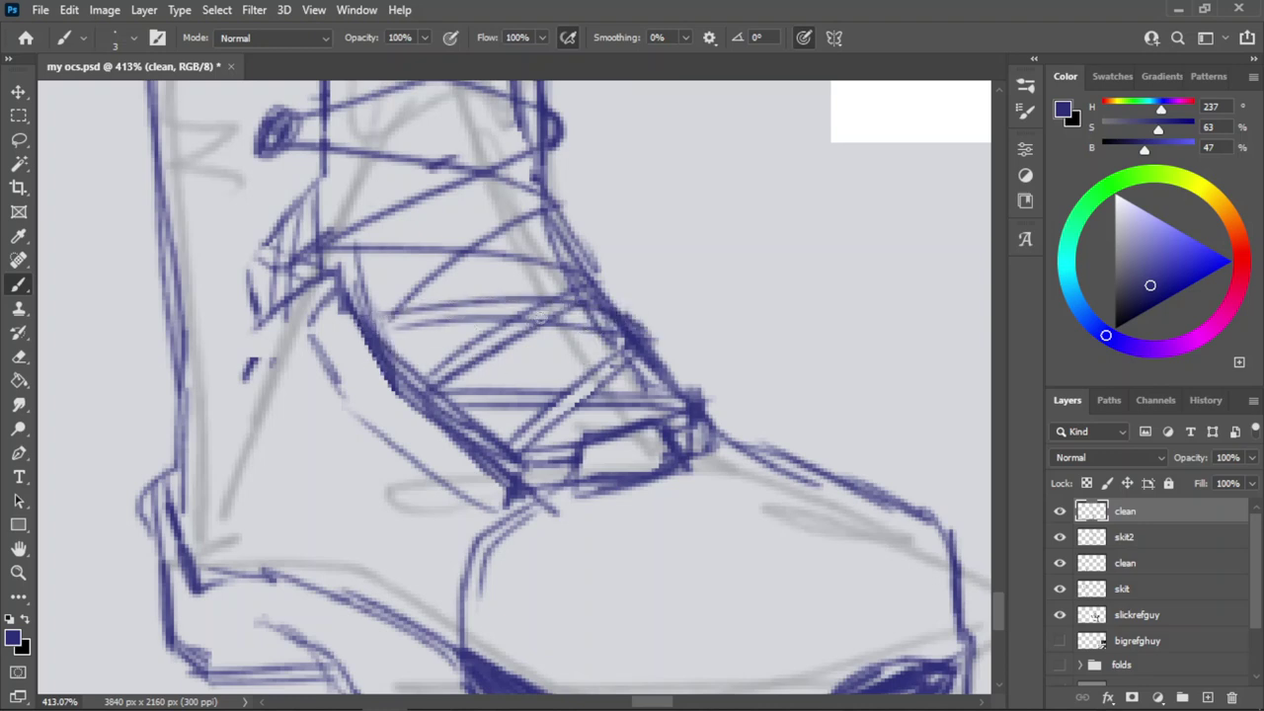
key("e")
left_click_drag(571, 307, 501, 311)
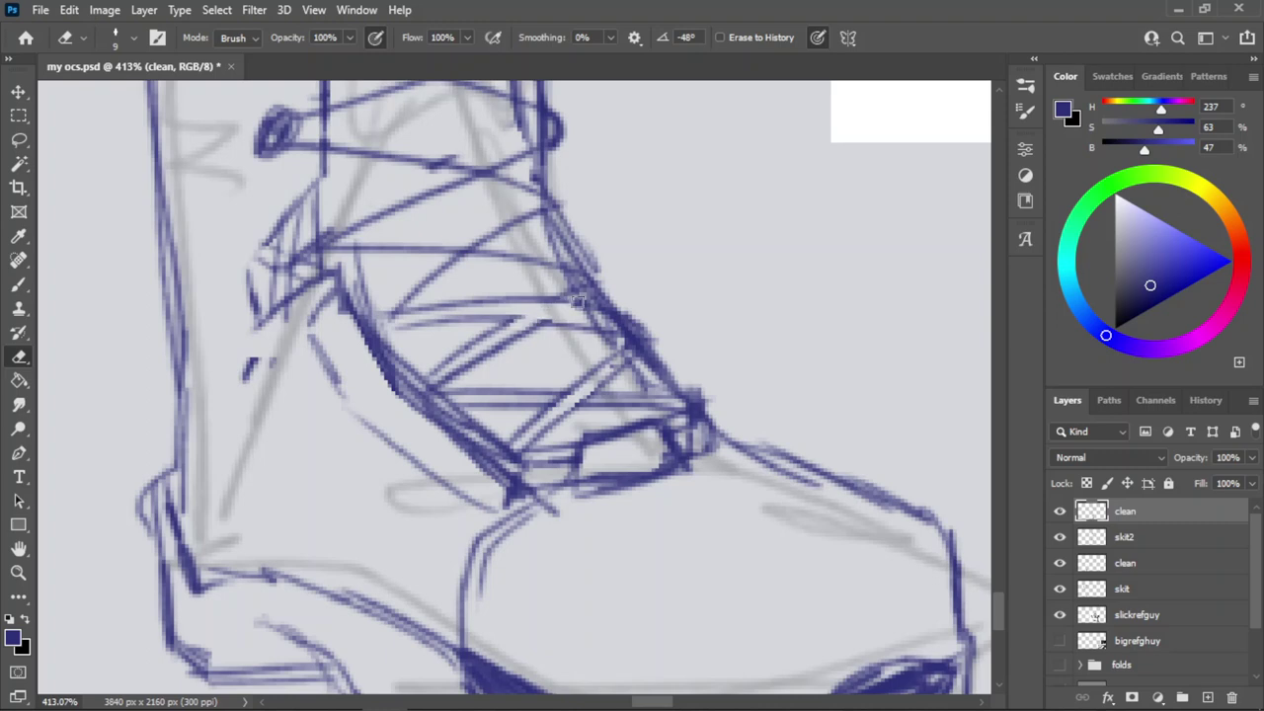
Double the third diagonal lace from the toe with a parallel line along its upper side.
key("z")
left_click_drag(538, 357, 469, 392)
left_click_drag(481, 210, 543, 214)
scroll(535, 340, "down", 3)
scroll(611, 301, "up", 2)
key("b")
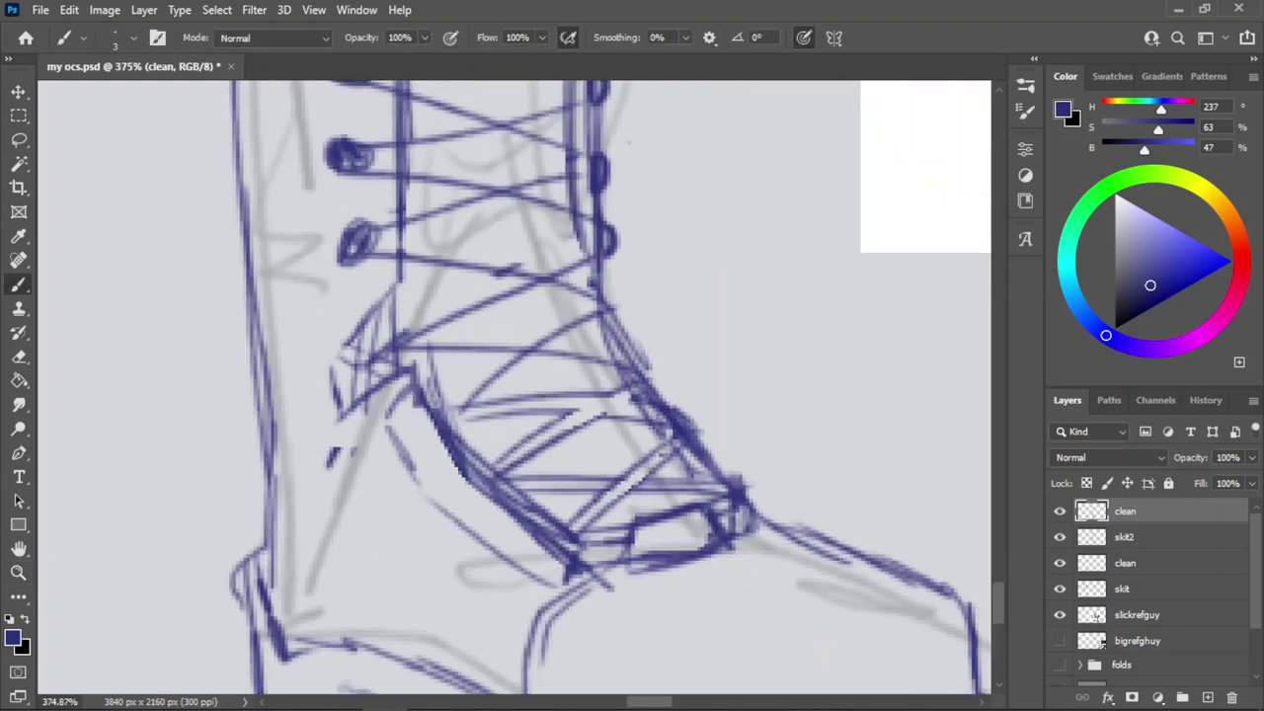
left_click_drag(435, 415, 508, 360)
key("ctrl+z")
Double the horizontal lace at the ankle bend with a parallel line beneath it.
left_click_drag(385, 363, 500, 361)
key("ctrl+z")
left_click_drag(386, 362, 484, 365)
key("ctrl+z")
mouse_move(393, 366)
left_mouse_down()
mouse_move(492, 359)
mouse_move(603, 319)
mouse_move(621, 350)
mouse_move(560, 346)
mouse_move(624, 354)
left_mouse_up()
key("ctrl+z")
key("ctrl+z")
key("ctrl+z")
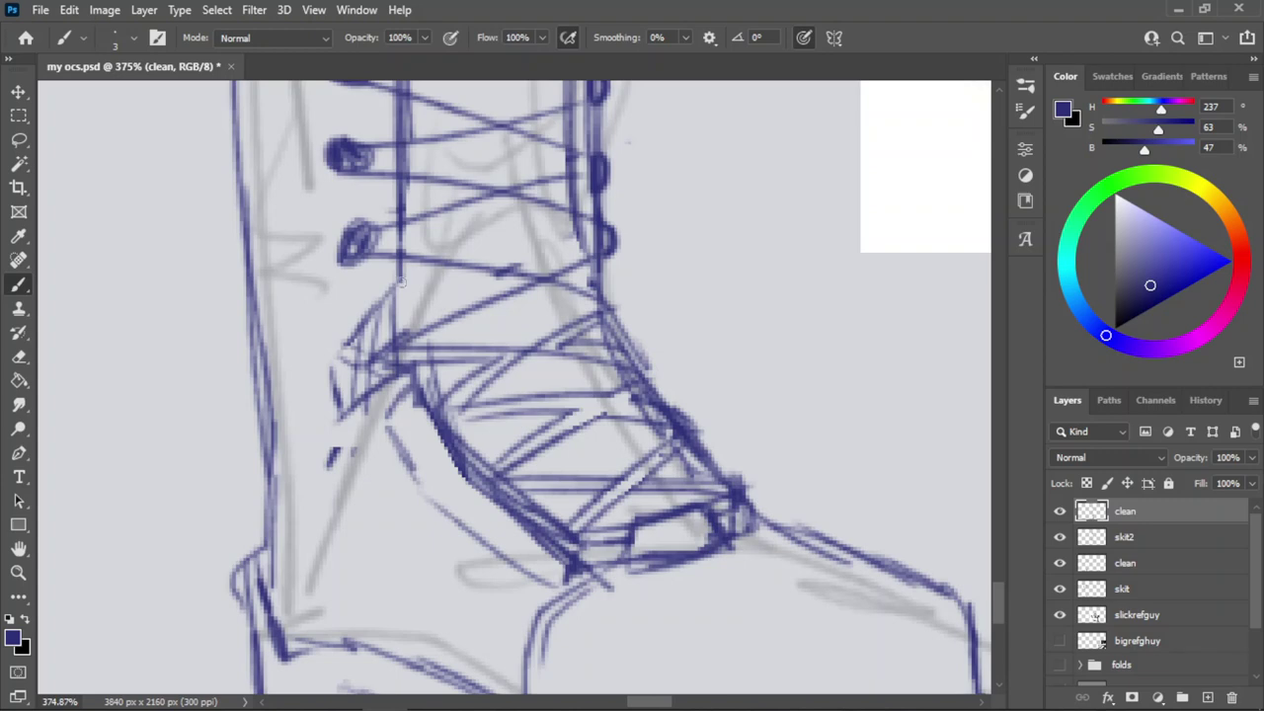
Double the lace running from the lowest side eyelet with a parallel line beneath it.
left_click_drag(391, 272, 492, 286)
key("ctrl+z")
left_click_drag(366, 262, 498, 293)
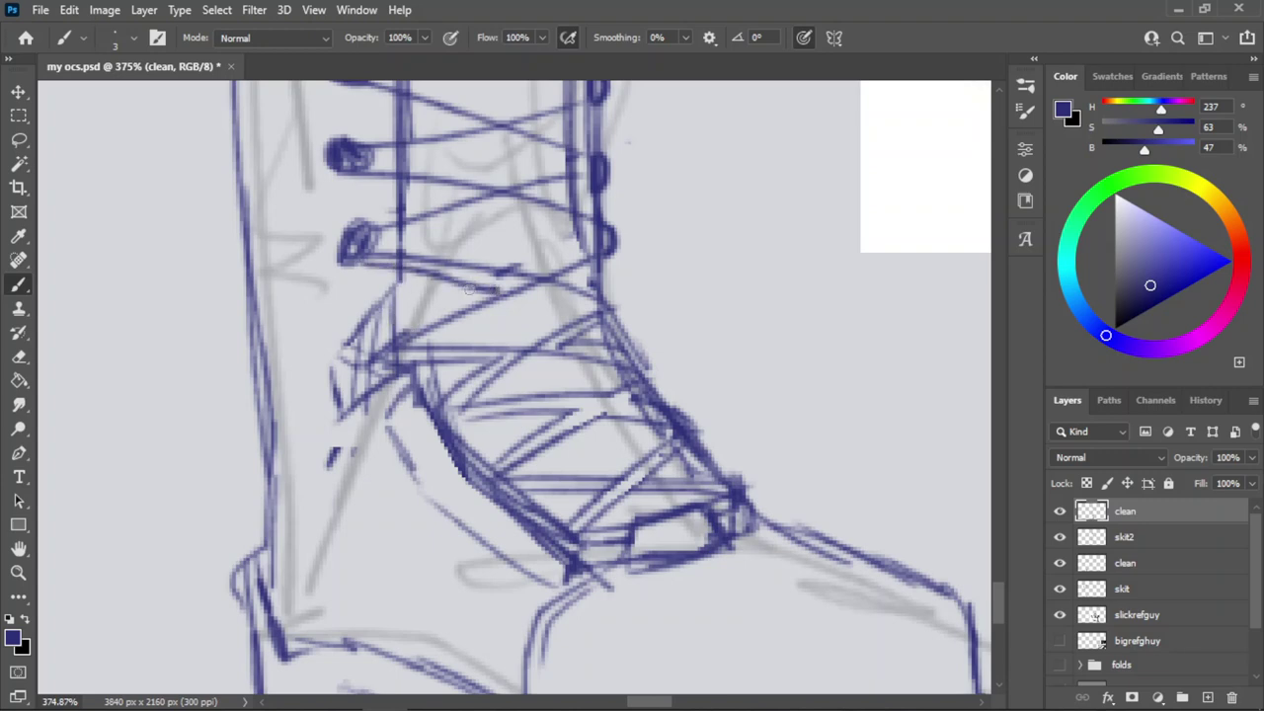
key("ctrl+z")
left_click_drag(347, 264, 468, 284)
key("ctrl+z")
mouse_move(348, 263)
left_mouse_down()
mouse_move(504, 294)
mouse_move(502, 280)
left_mouse_up()
key("ctrl+z")
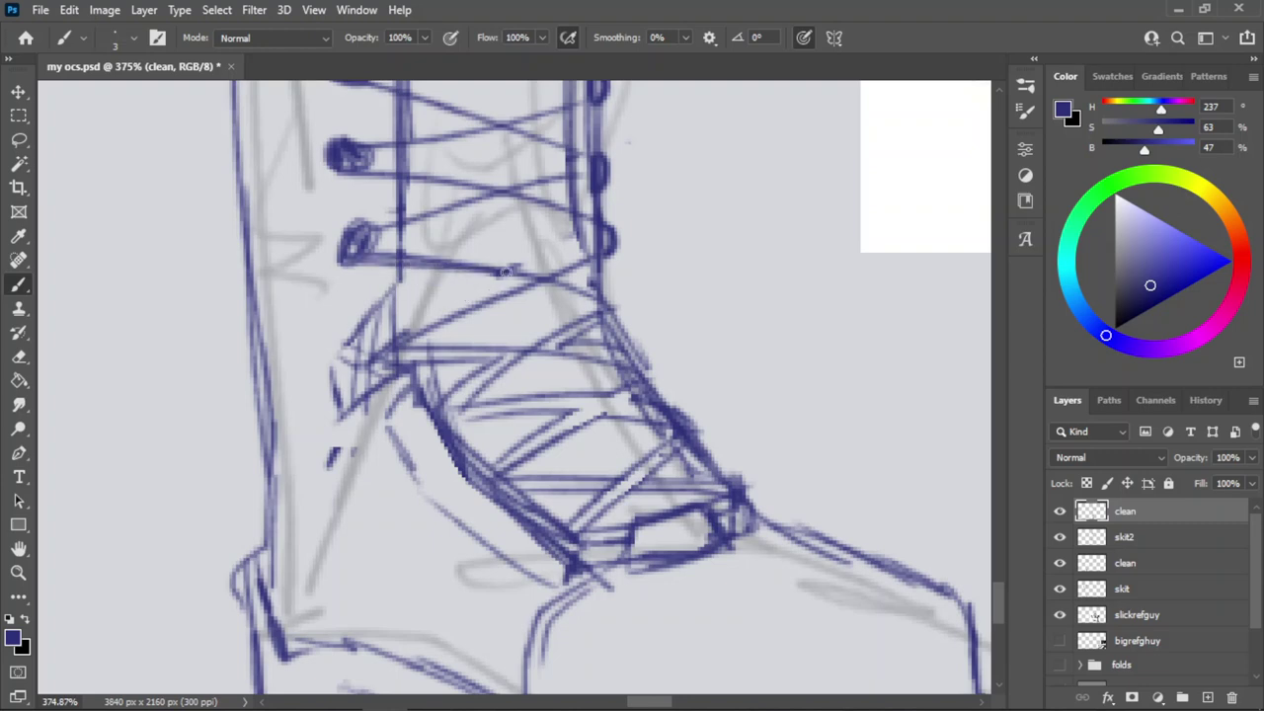
key("ctrl+z")
left_click_drag(346, 262, 502, 282)
key("ctrl+z")
left_click_drag(343, 259, 482, 293)
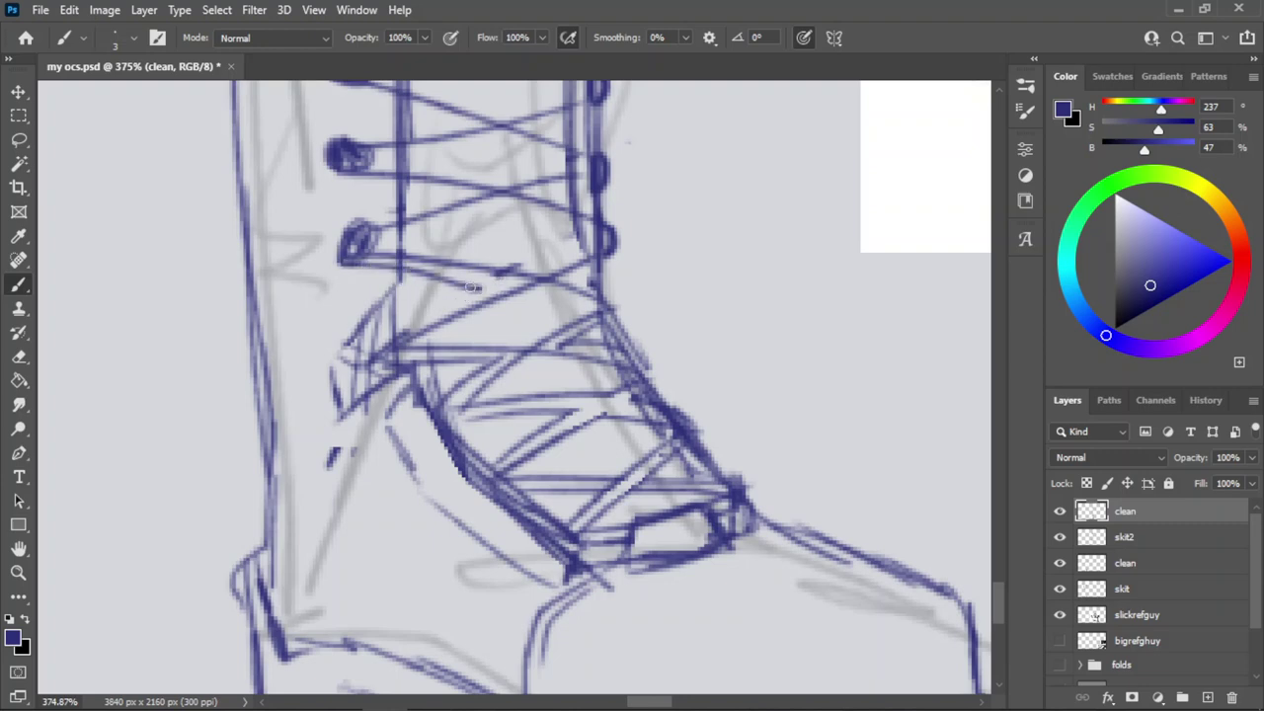
key("ctrl+z")
mouse_move(346, 263)
left_mouse_down()
mouse_move(511, 286)
mouse_move(386, 321)
left_mouse_up()
key("ctrl+z")
Double the diagonal lace below the lowest eyelet with a parallel line along its upper side.
left_click_drag(510, 284, 381, 327)
key("ctrl+z")
key("ctrl+z")
left_click_drag(493, 284, 395, 325)
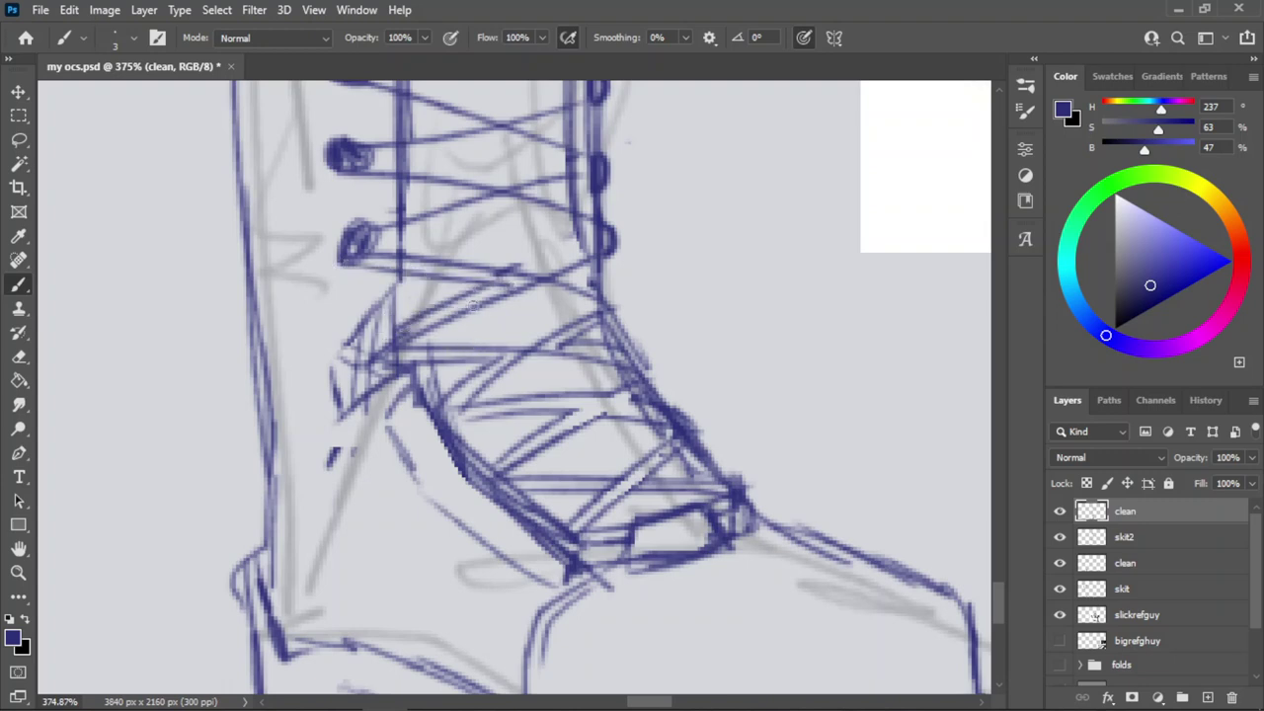
key("ctrl+z")
left_click_drag(496, 283, 389, 327)
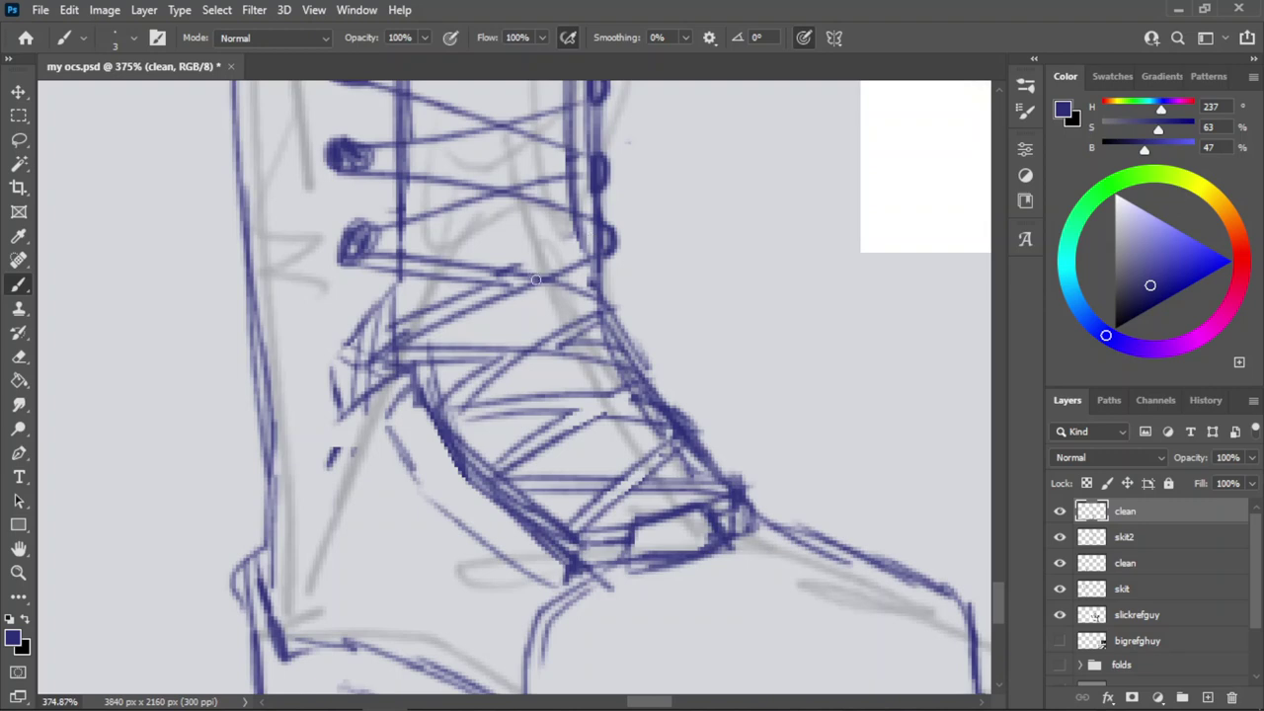
Add short lace strokes at the boot's front edge below the lowest front eyelet and save the document.
left_click_drag(589, 280, 602, 286)
key("ctrl+z")
key("ctrl+z")
left_click_drag(582, 283, 603, 269)
key("ctrl+z")
key("z")
left_click_drag(553, 319, 585, 240)
key("ctrl+s")
Double the crossing laces between the middle and lowest eyelets with parallel lines and save the document.
key("b")
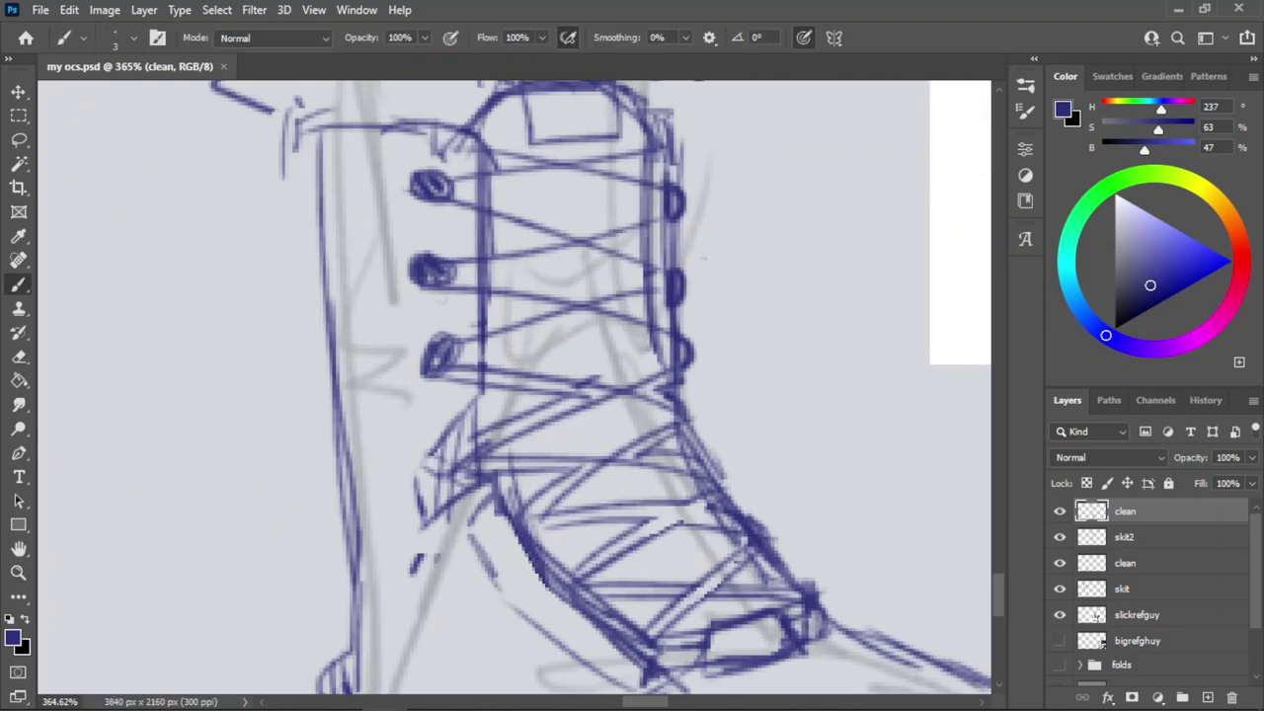
mouse_move(422, 359)
left_mouse_down()
mouse_move(445, 331)
mouse_move(573, 294)
left_mouse_up()
key("ctrl+z")
key("ctrl+z")
mouse_move(443, 331)
left_mouse_down()
mouse_move(538, 309)
mouse_move(437, 342)
left_mouse_up()
key("ctrl+z")
key("ctrl+z")
mouse_move(534, 308)
left_mouse_down()
mouse_move(447, 331)
mouse_move(531, 311)
mouse_move(426, 287)
mouse_move(421, 269)
left_mouse_up()
key("ctrl+z")
key("ctrl+z")
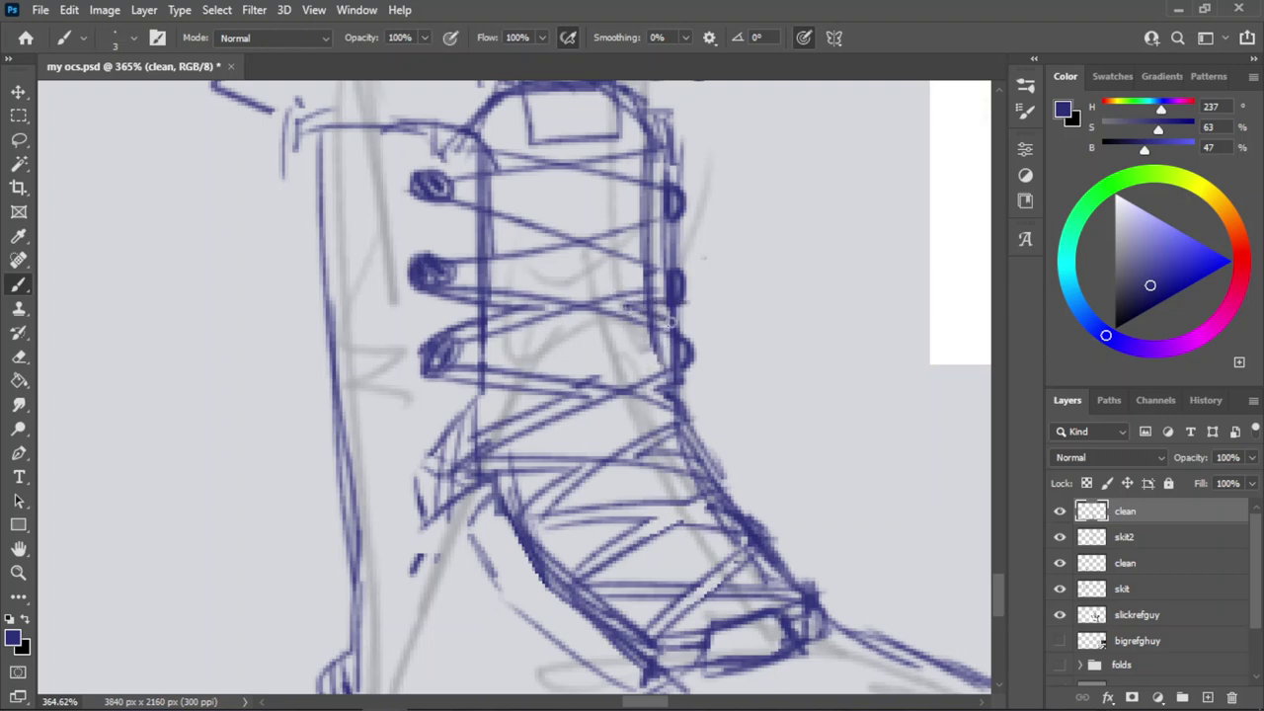
key("ctrl+s")
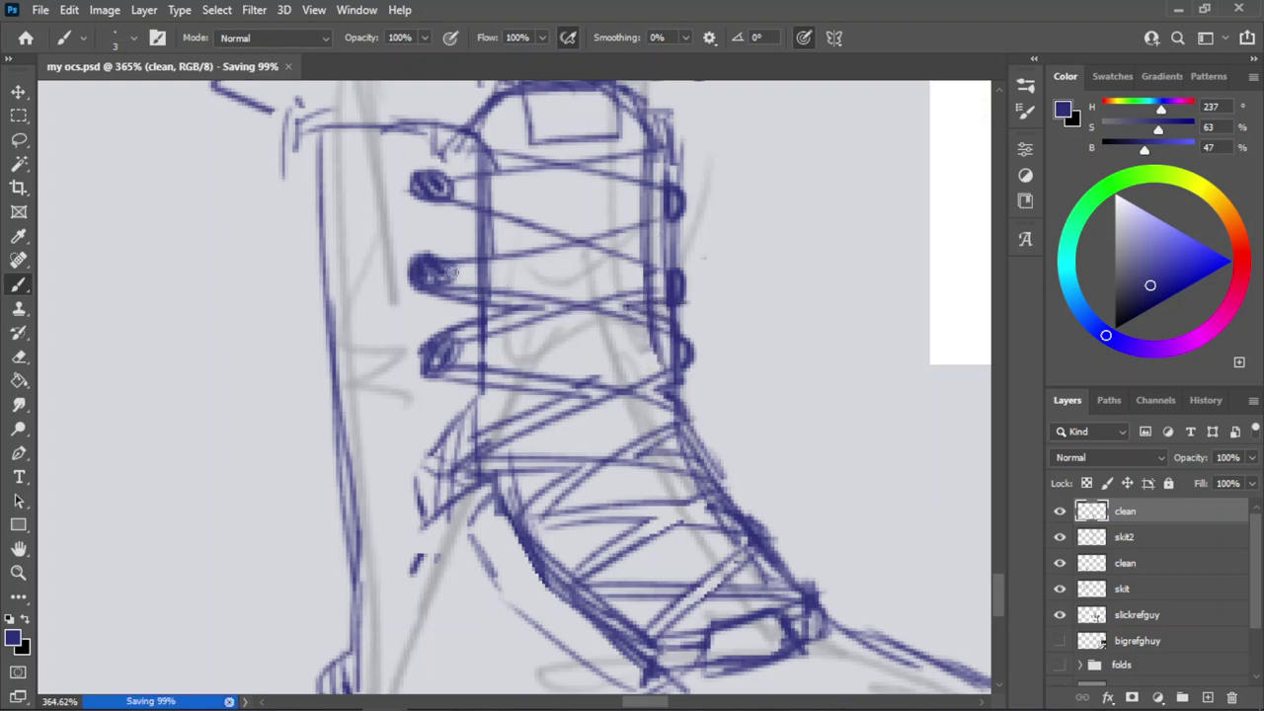
Double the laces at the top and middle side eyelets, including the topmost lace, and erase the stray overlap on it.
left_click_drag(420, 255, 531, 239)
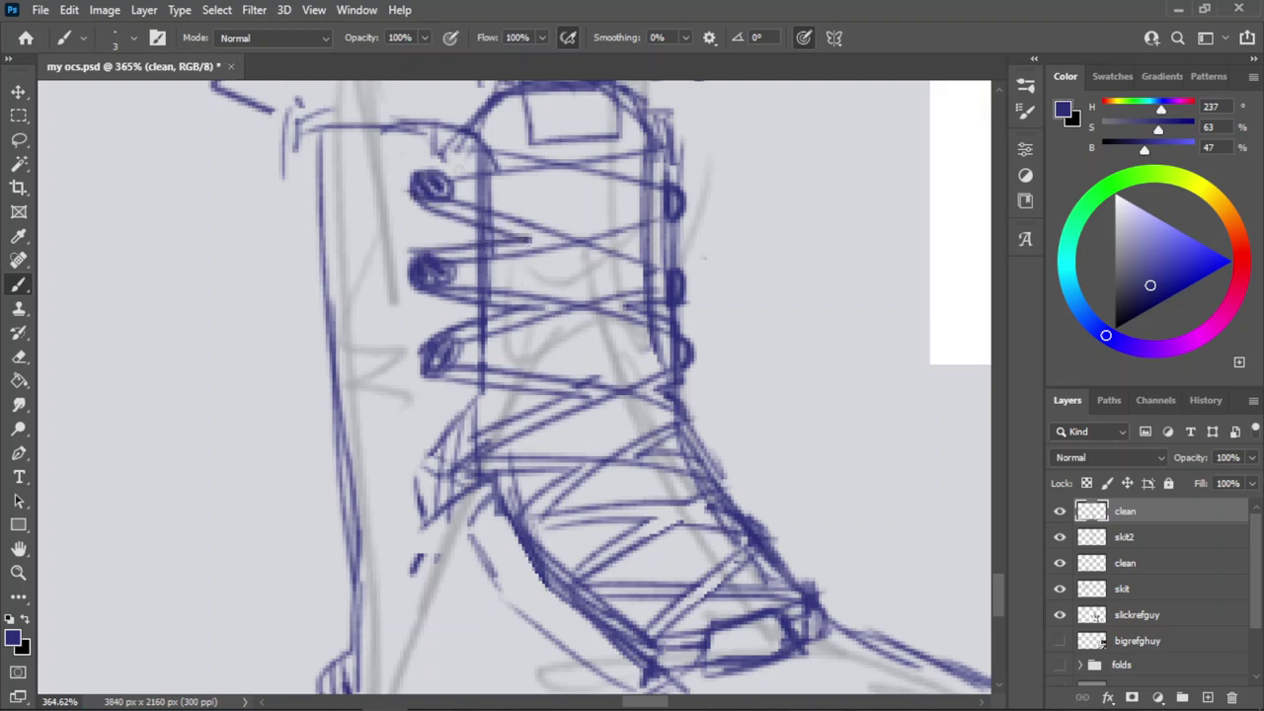
left_click_drag(430, 181, 491, 158)
mouse_move(496, 172)
left_mouse_down()
mouse_move(632, 159)
mouse_move(647, 140)
left_mouse_up()
key("e")
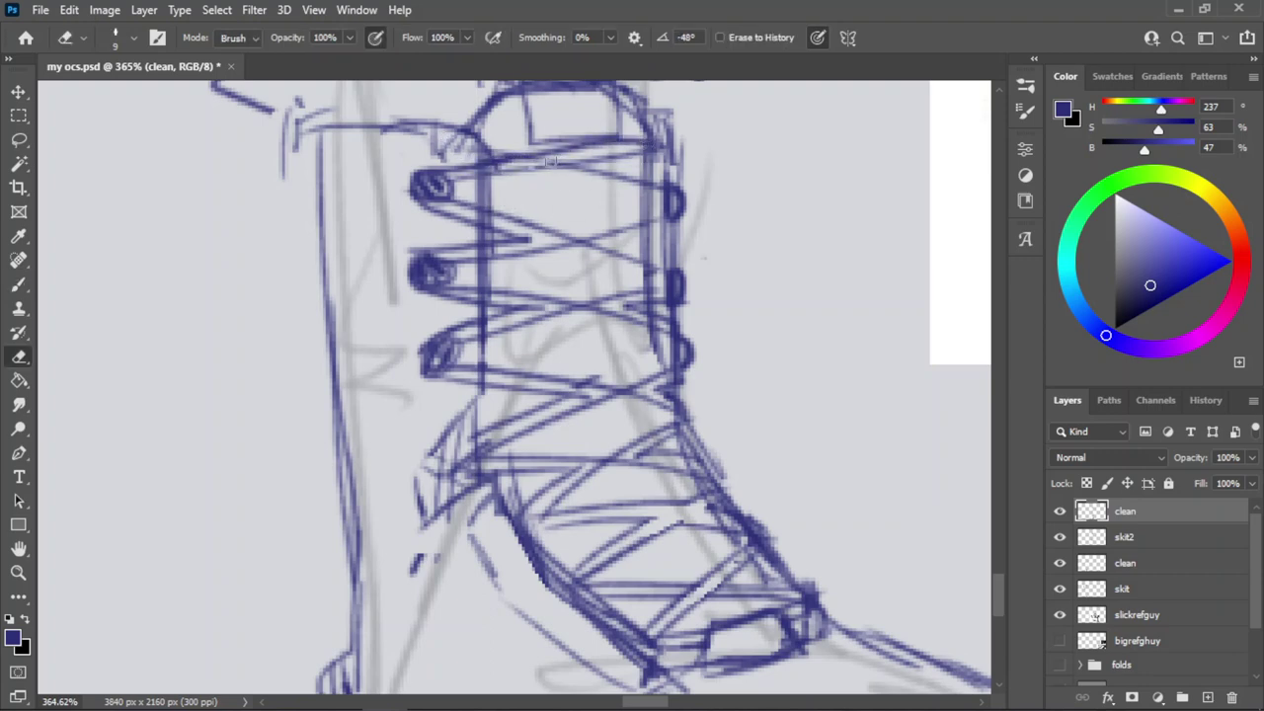
key("b")
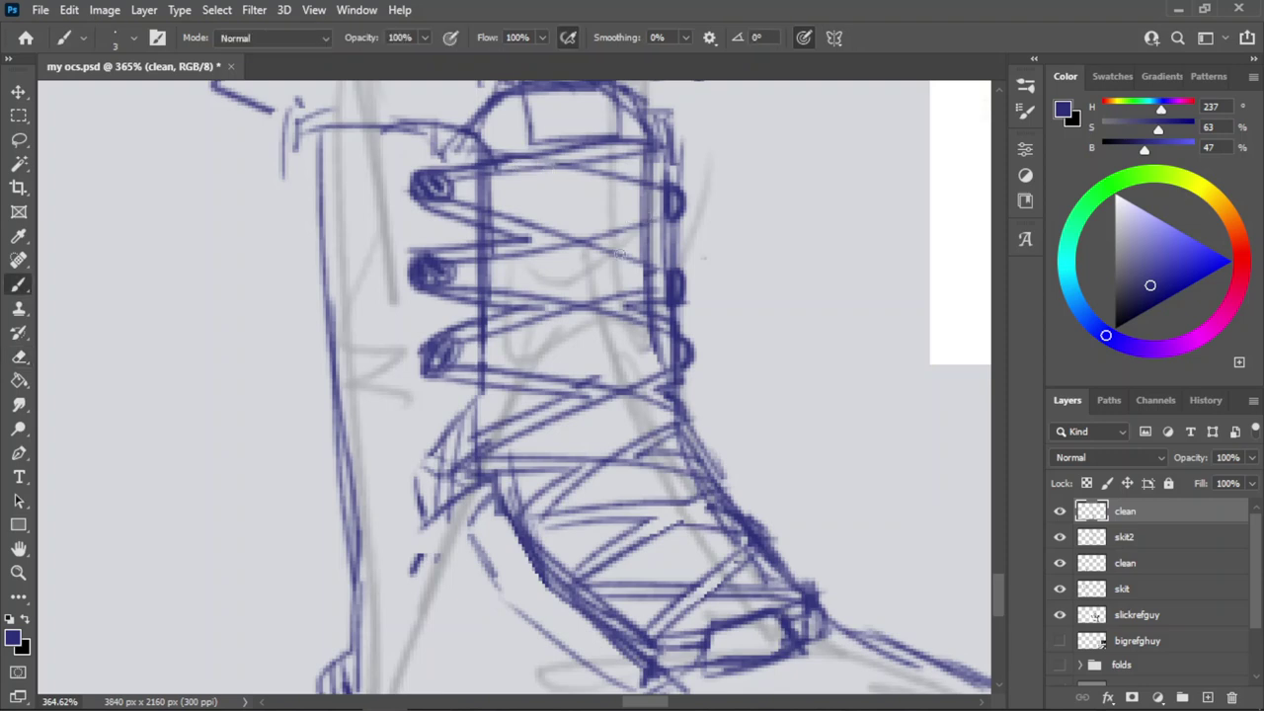
Add second lines to the upper laces where they reach the front eyelets and save the document.
mouse_move(630, 239)
left_mouse_down()
mouse_move(679, 223)
mouse_move(670, 270)
mouse_move(678, 222)
mouse_move(628, 249)
mouse_move(674, 224)
mouse_move(675, 269)
left_mouse_up()
key("ctrl+z")
key("ctrl+z")
key("ctrl+z")
key("ctrl+z")
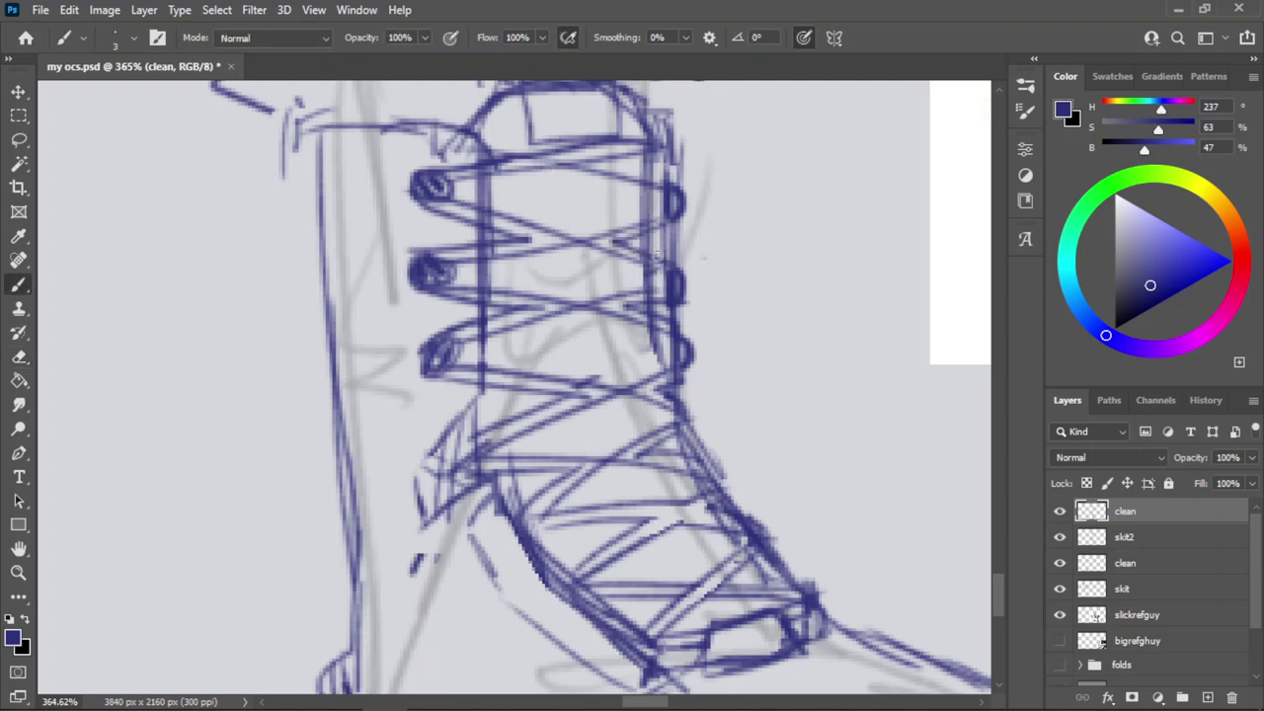
key("ctrl+z")
mouse_move(599, 160)
left_mouse_down()
mouse_move(679, 182)
mouse_move(556, 190)
mouse_move(688, 198)
left_mouse_up()
key("z")
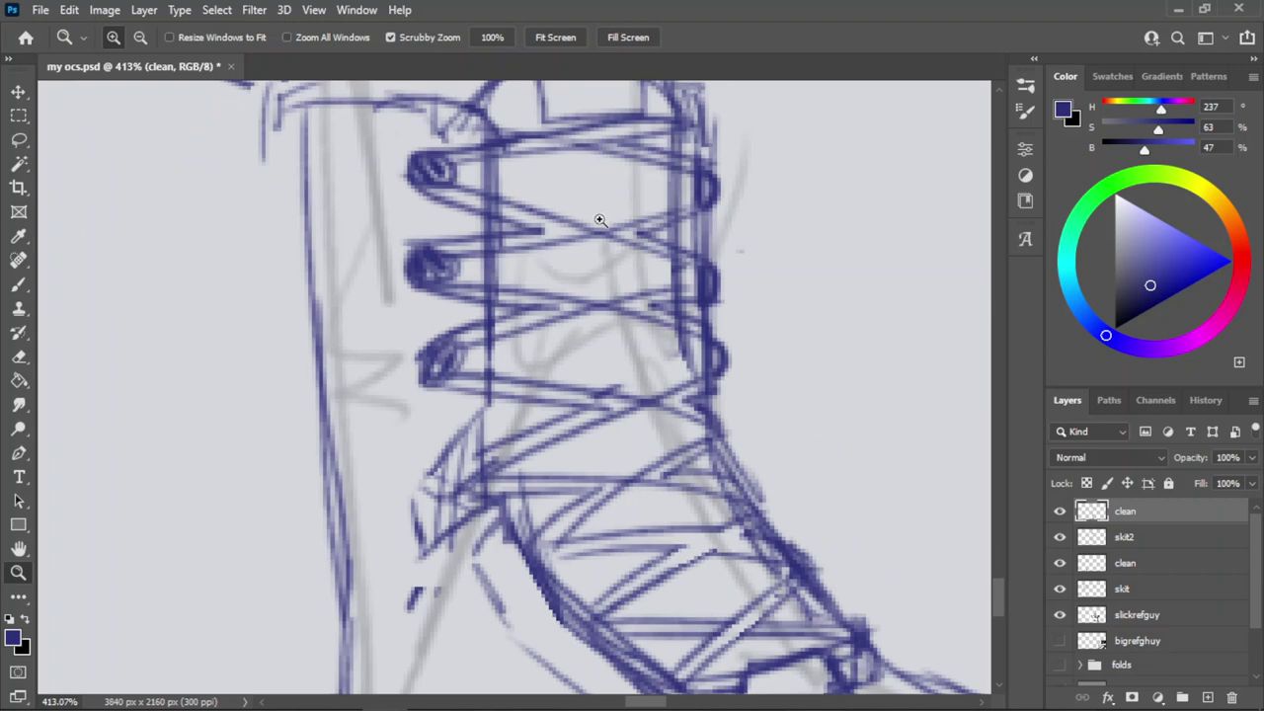
left_click(600, 219, "alt")
key("ctrl+s")
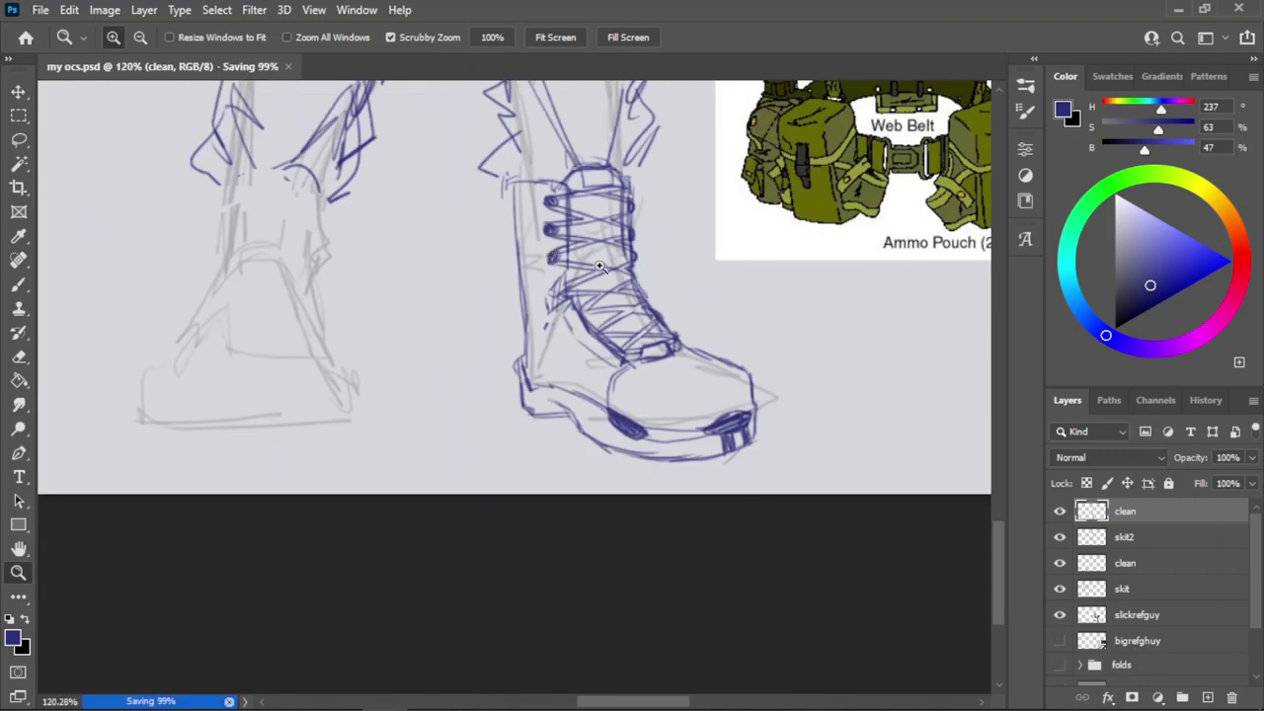
Review the boot's lacing close up and from afar, and examine the black boot reference photo for comparison.
left_click_drag(599, 265, 705, 282)
key("e")
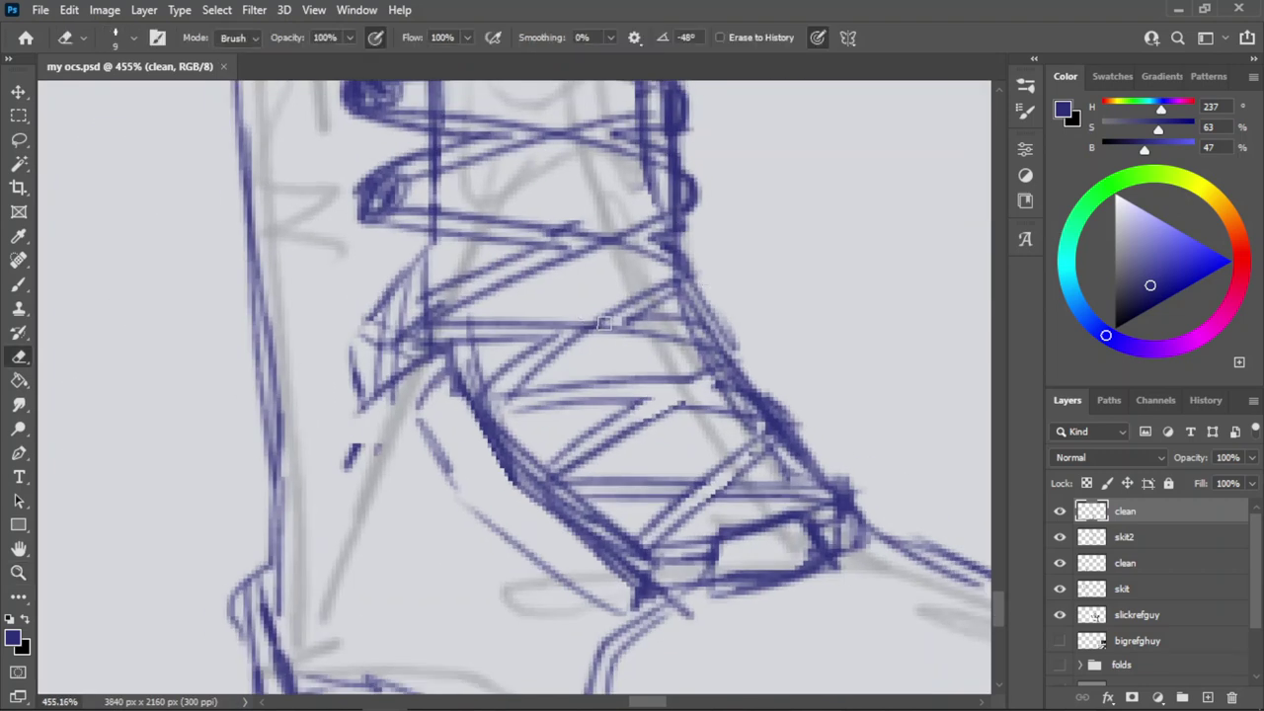
key("z")
left_click_drag(605, 313, 573, 301)
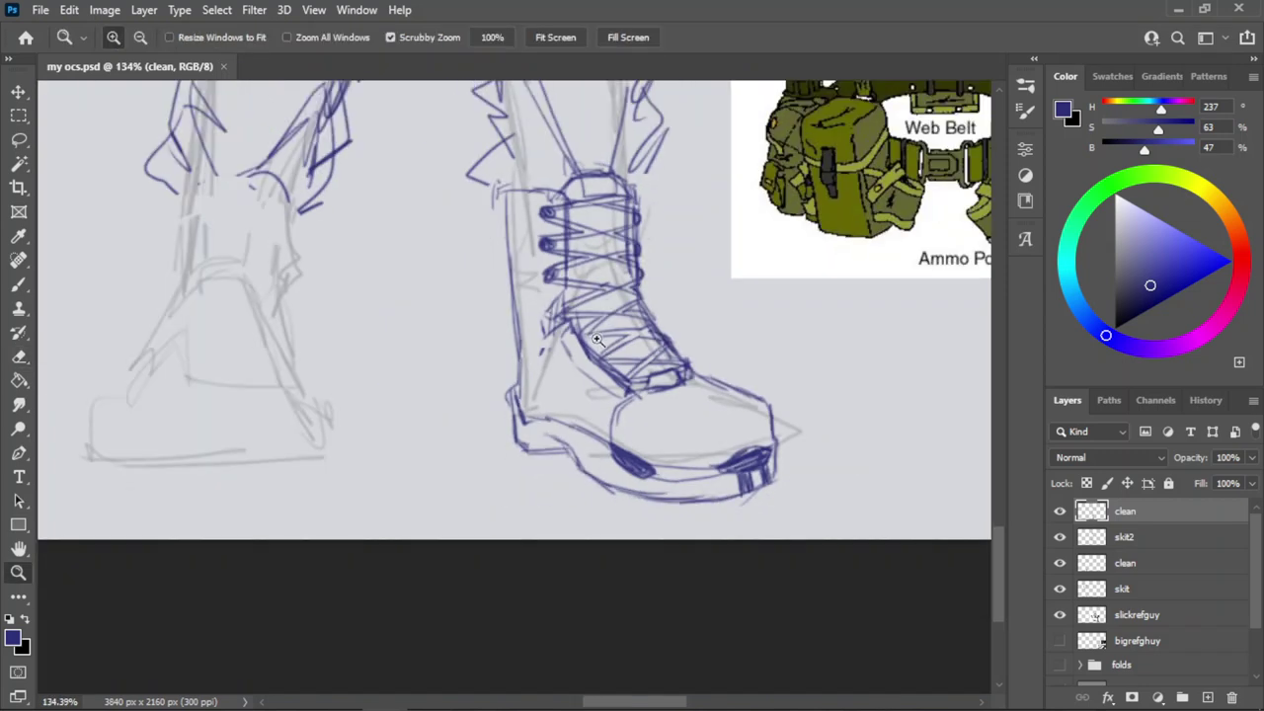
left_click_drag(594, 334, 581, 334)
left_click_drag(650, 297, 692, 294)
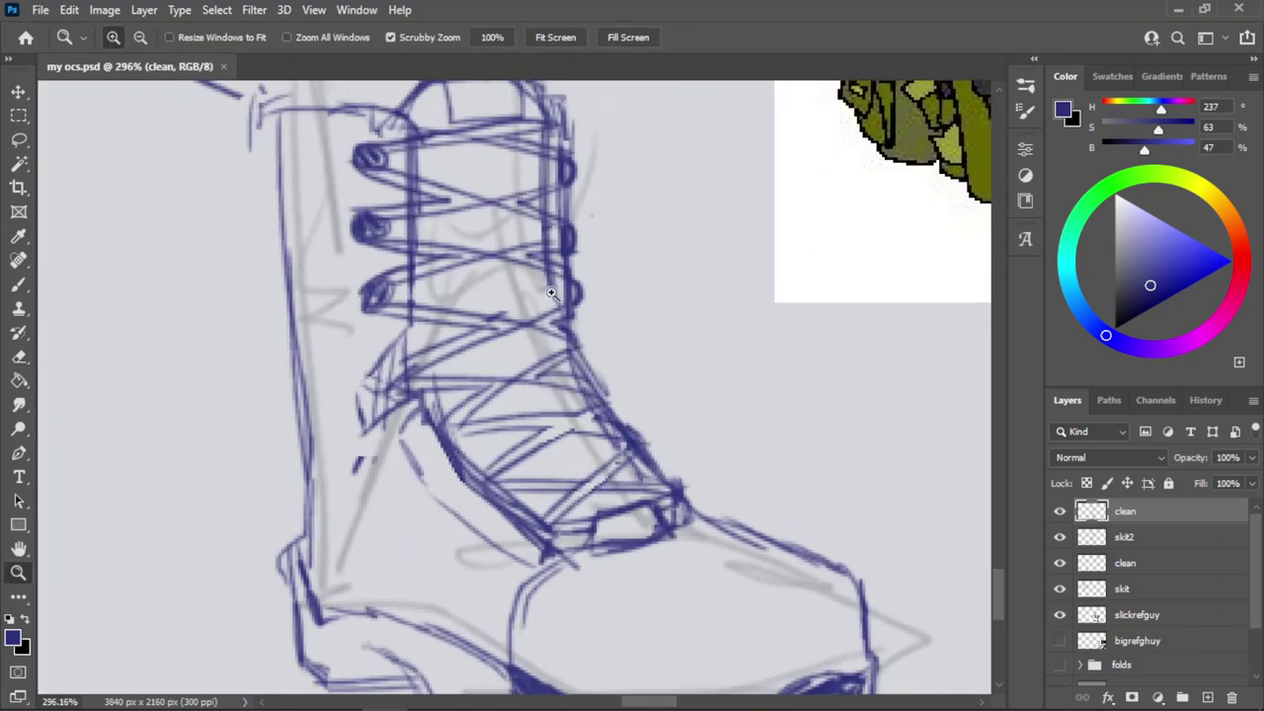
left_click_drag(548, 299, 541, 274)
scroll(601, 253, "down", 2)
scroll(906, 309, "up", 5)
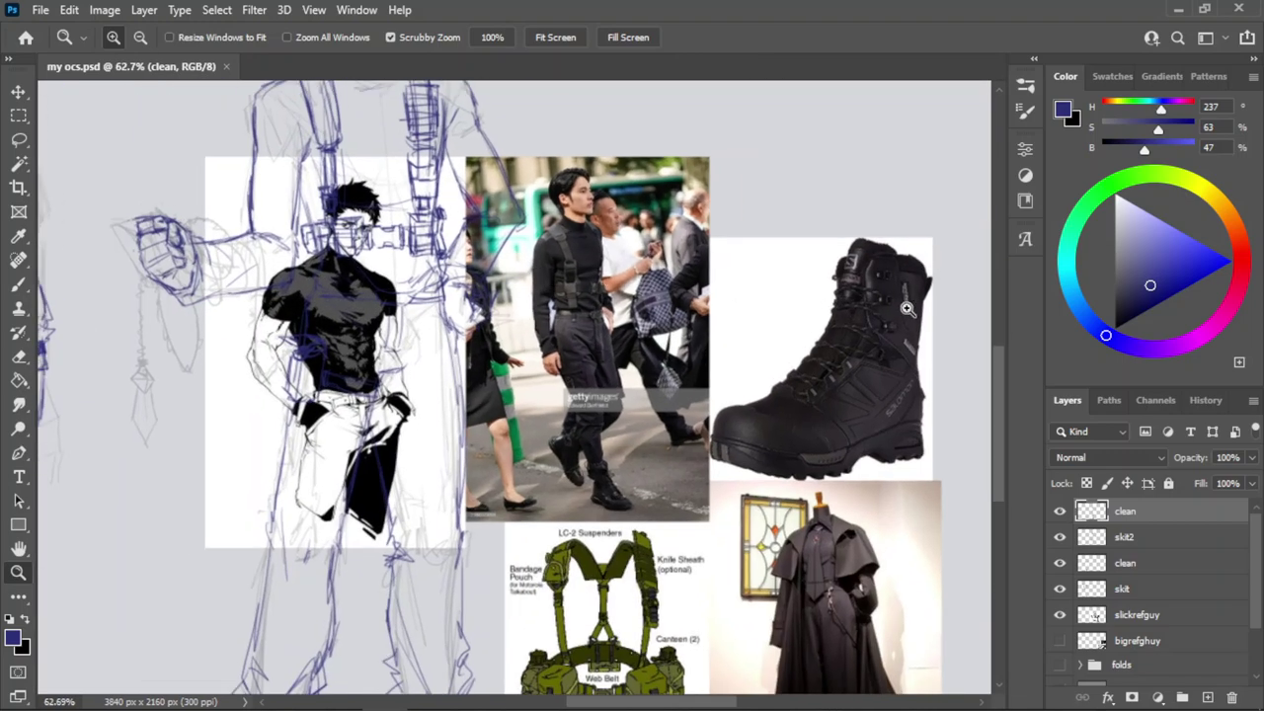
left_click_drag(907, 309, 974, 314)
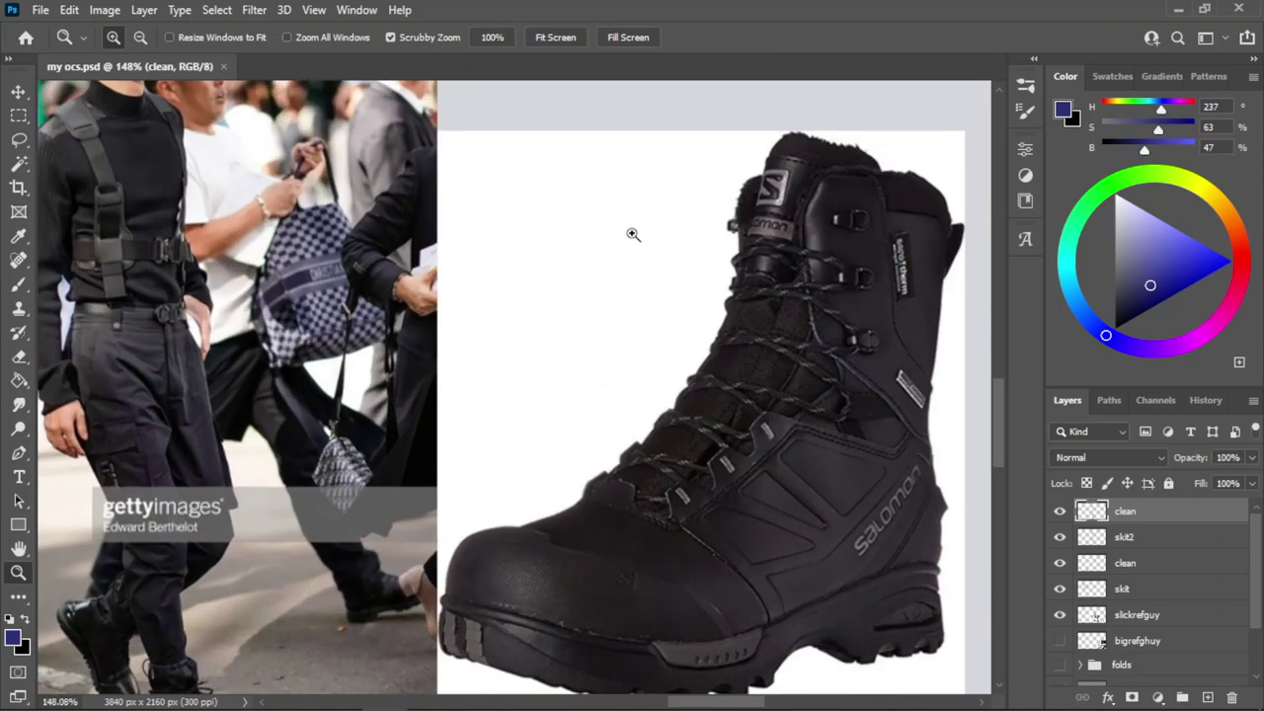
Draw a seam down the boot shaft behind the side eyelets, angling back to the rear edge above the heel.
mouse_move(669, 182)
left_mouse_down()
mouse_move(593, 226)
mouse_move(588, 284)
left_mouse_up()
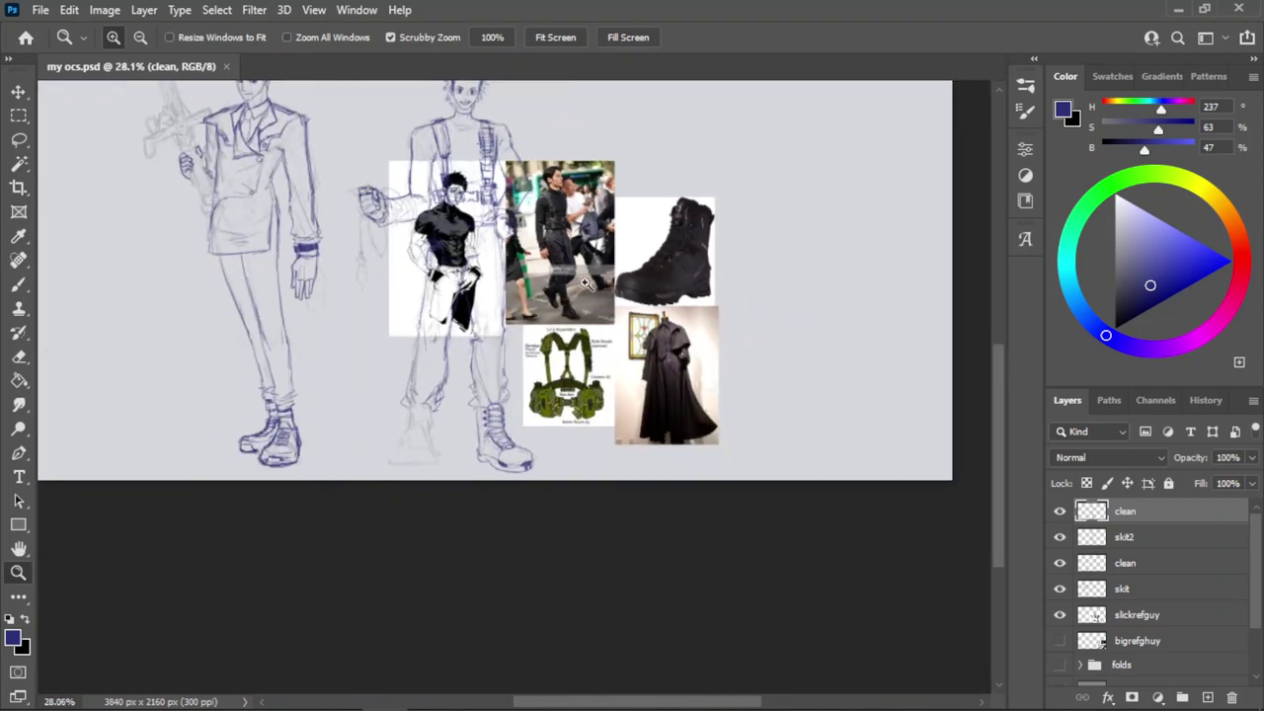
left_click_drag(403, 459, 583, 411)
left_click_drag(572, 324, 632, 324)
key("b")
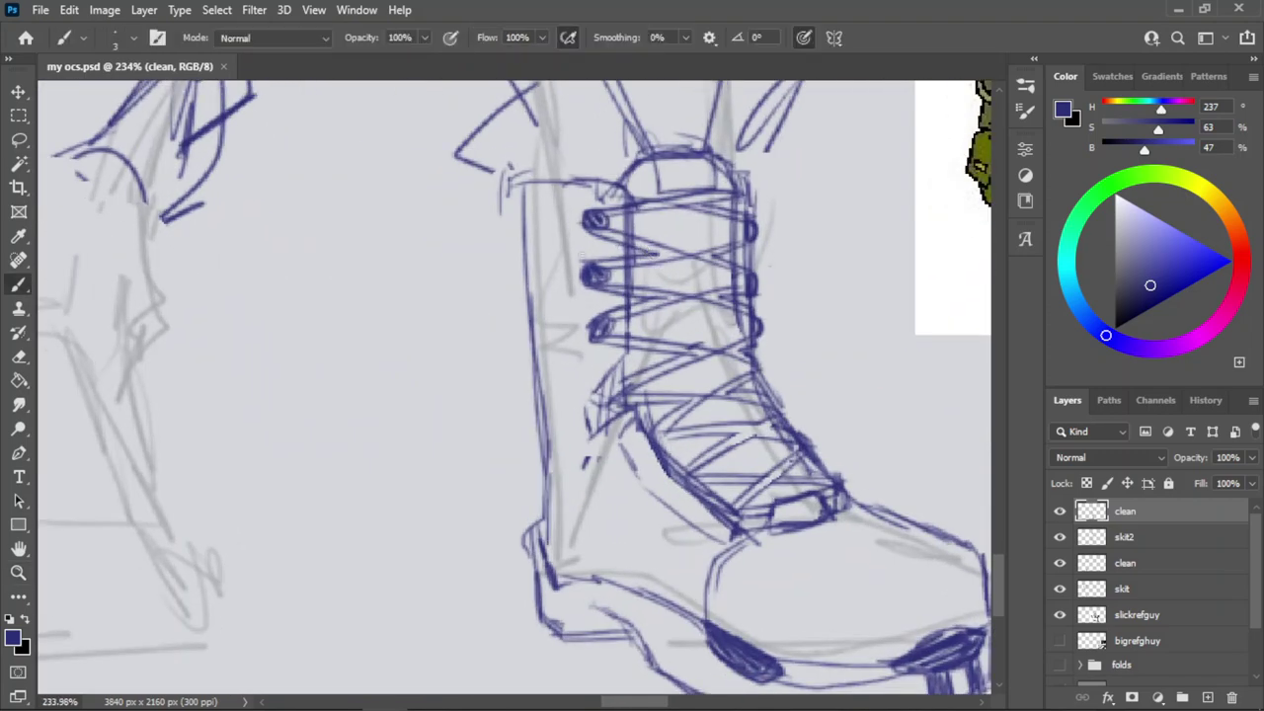
left_click_drag(566, 197, 563, 335)
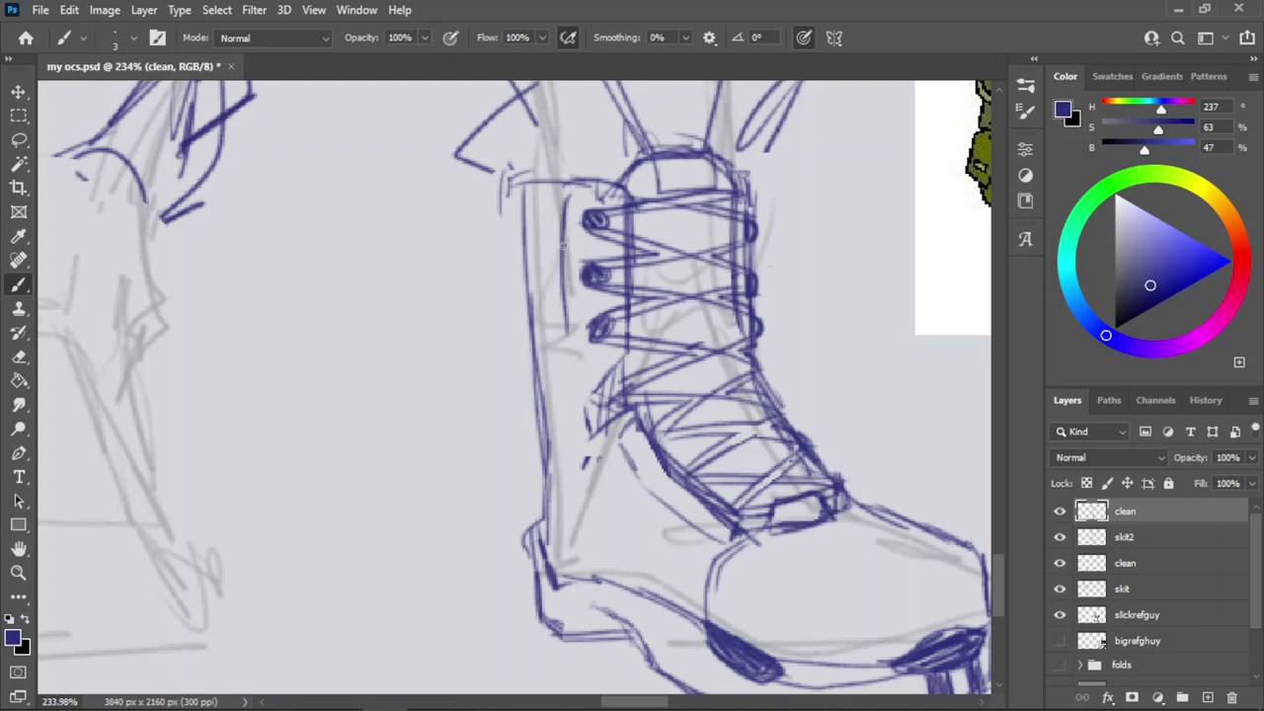
left_click_drag(561, 242, 577, 368)
mouse_move(571, 314)
left_mouse_down()
mouse_move(581, 387)
mouse_move(559, 429)
left_mouse_up()
key("ctrl+z")
left_click_drag(578, 371, 549, 443)
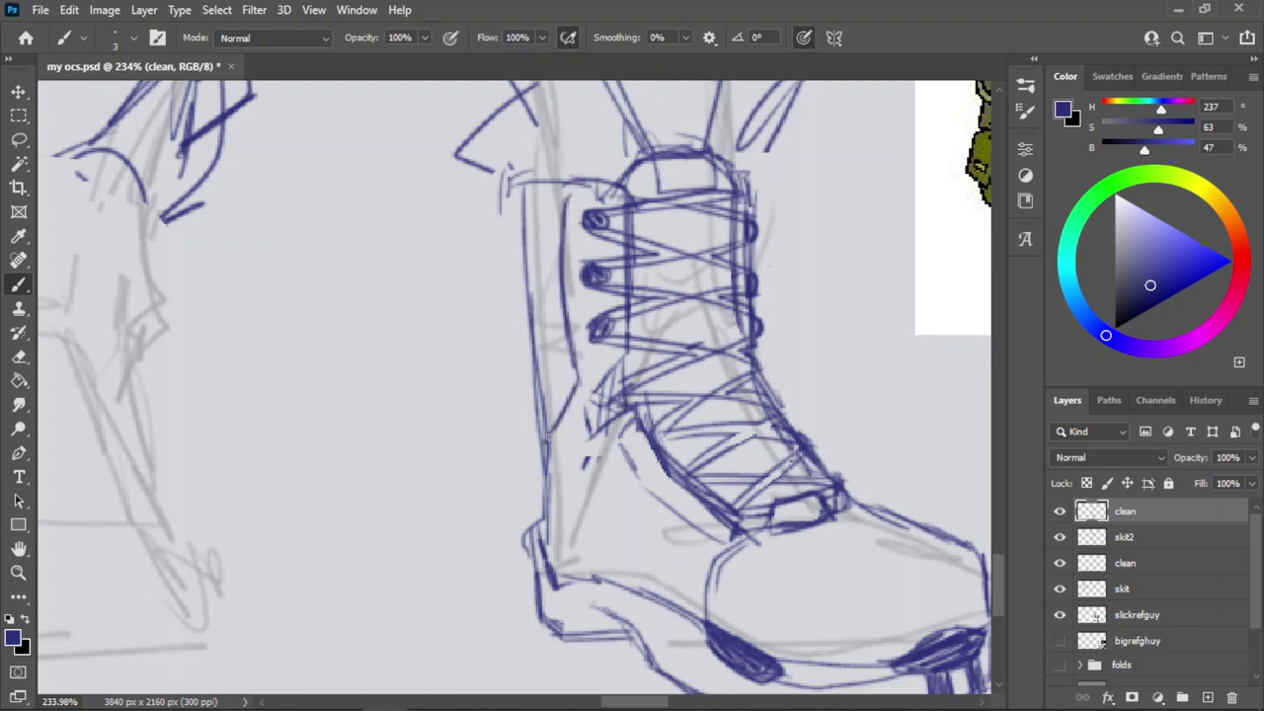
Rework the lower bend of the shaft seam and add a second diagonal line beneath it towards the heel.
left_click_drag(601, 399, 559, 470)
key("ctrl+z")
key("ctrl+z")
key("ctrl+z")
left_click_drag(570, 344, 553, 405)
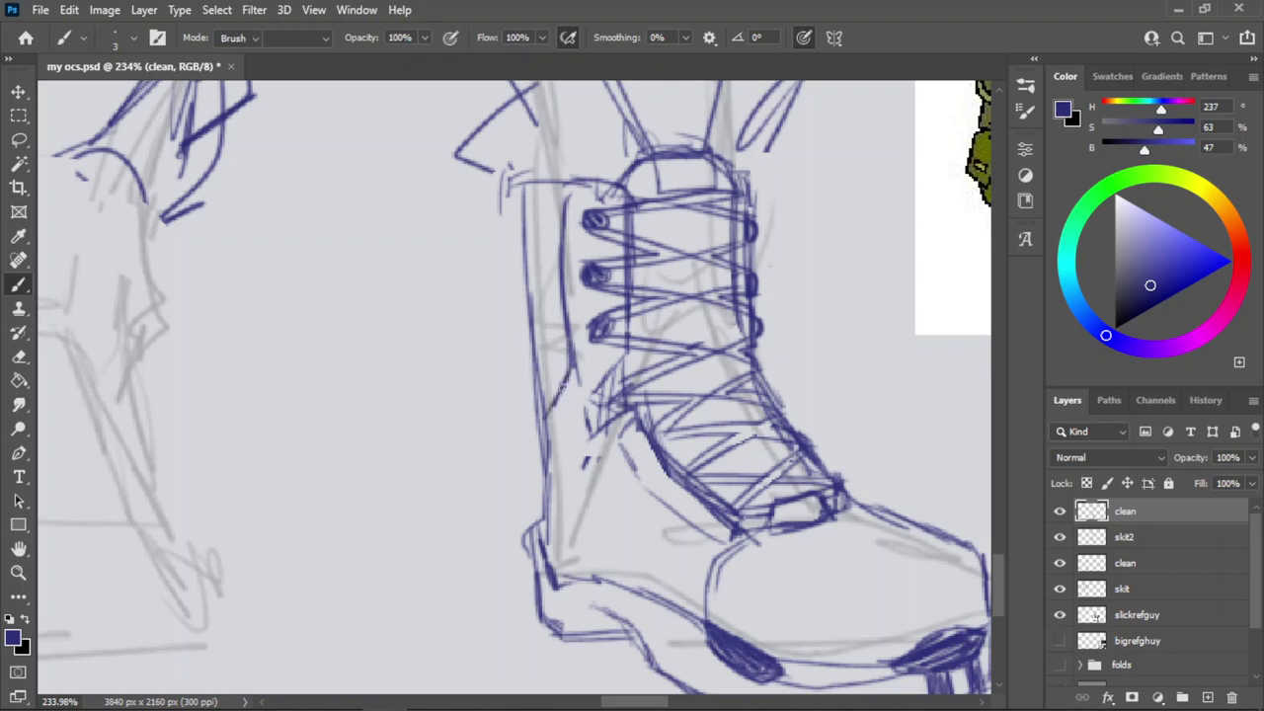
key("e")
key("b")
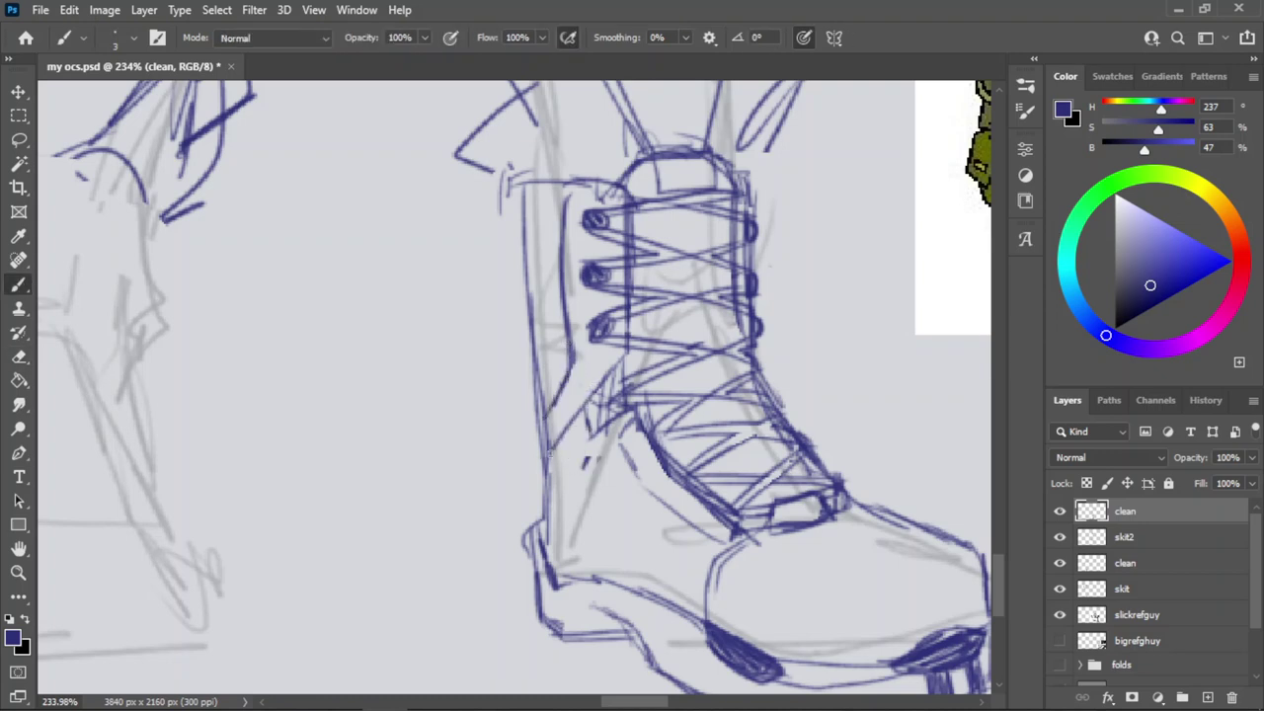
mouse_move(581, 409)
left_mouse_down()
mouse_move(545, 463)
mouse_move(545, 431)
mouse_move(541, 442)
left_mouse_up()
key("ctrl+z")
Compare the sketched boot's shaft with the black boot reference photo.
key("z")
left_click_drag(588, 330, 477, 415)
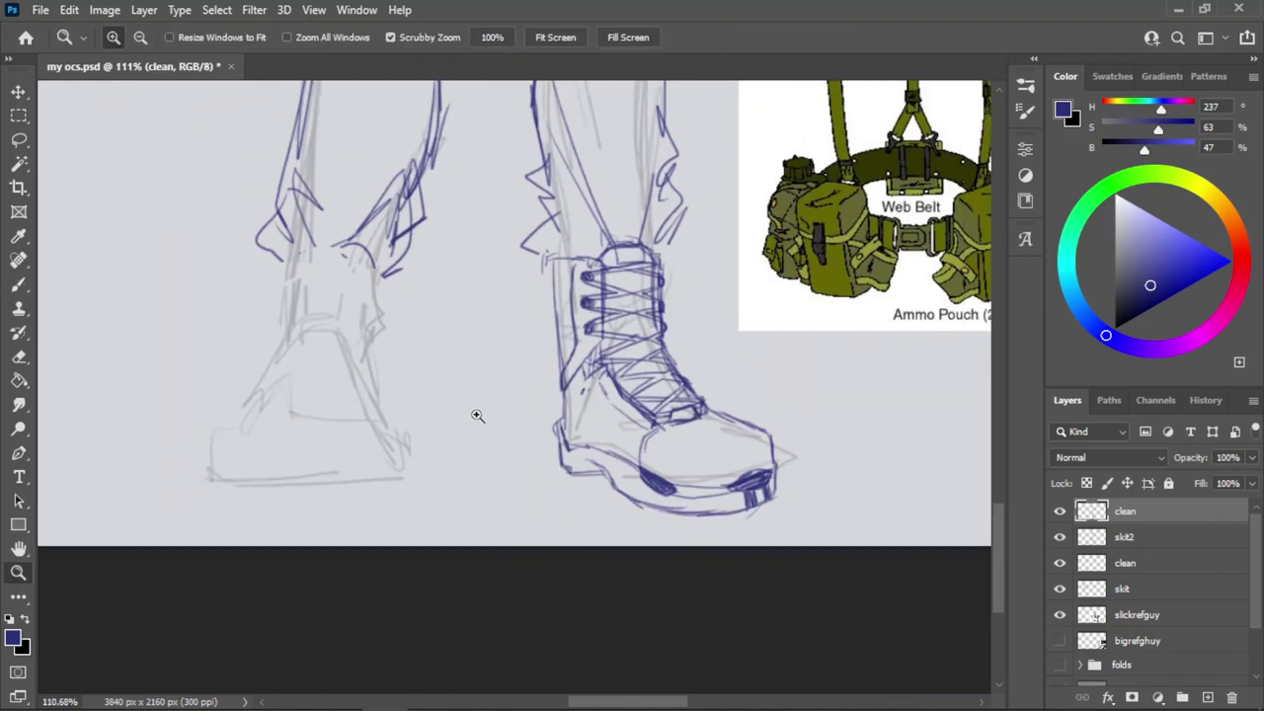
left_click_drag(618, 217, 736, 197)
left_click_drag(579, 363, 440, 445)
left_click_drag(805, 163, 869, 165)
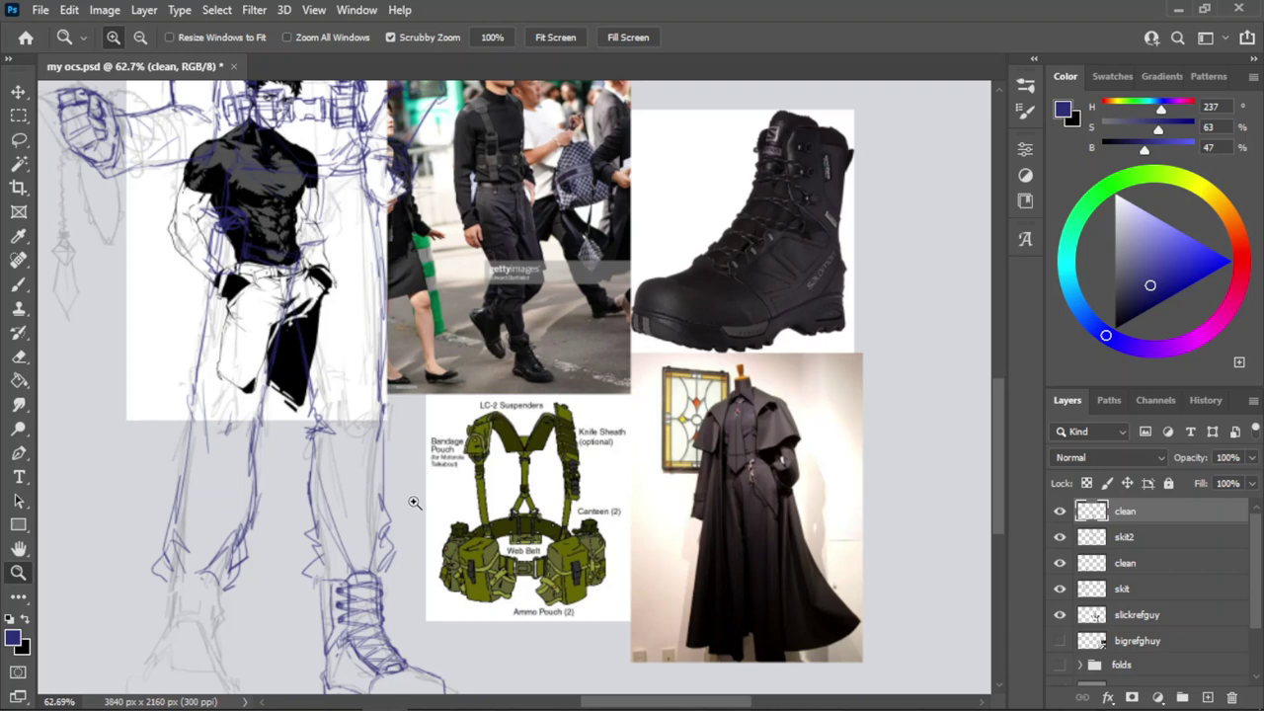
left_click_drag(532, 261, 482, 265)
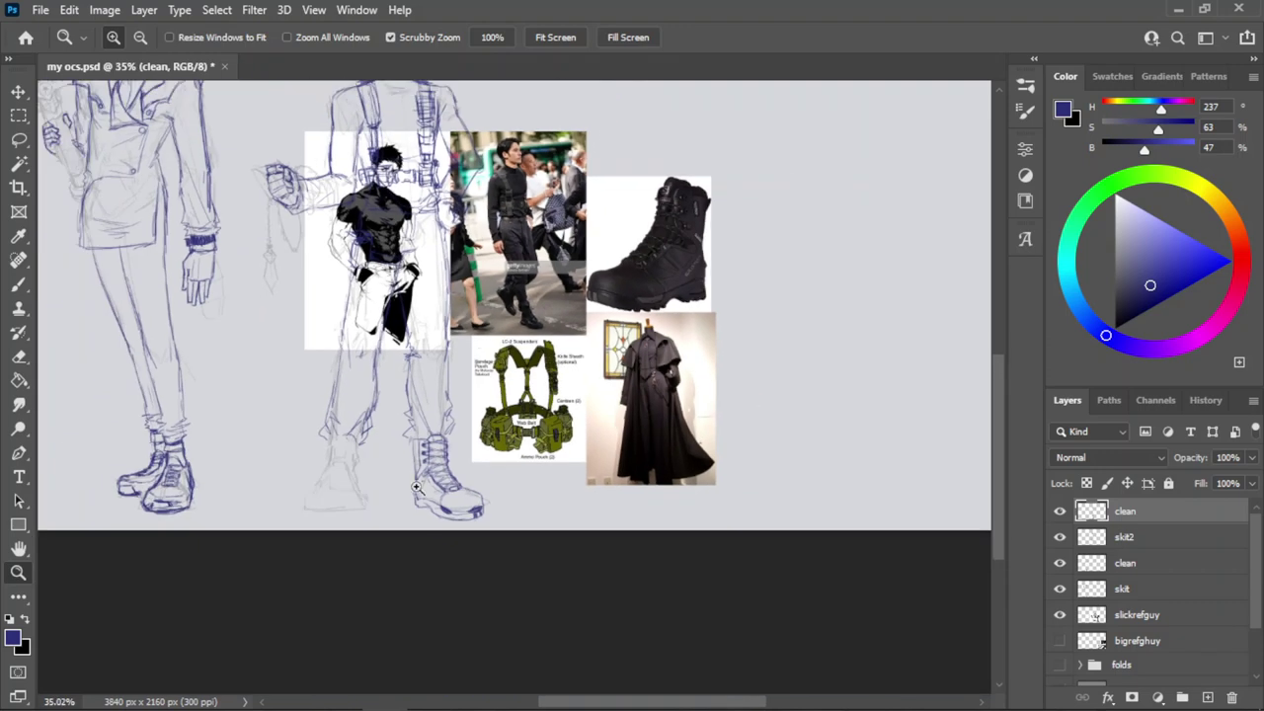
left_click_drag(381, 480, 504, 462)
left_click_drag(576, 346, 612, 345)
Redraw the boot shaft's rear edge as a heavier double line running from the collar to the diagonal seam.
key("b")
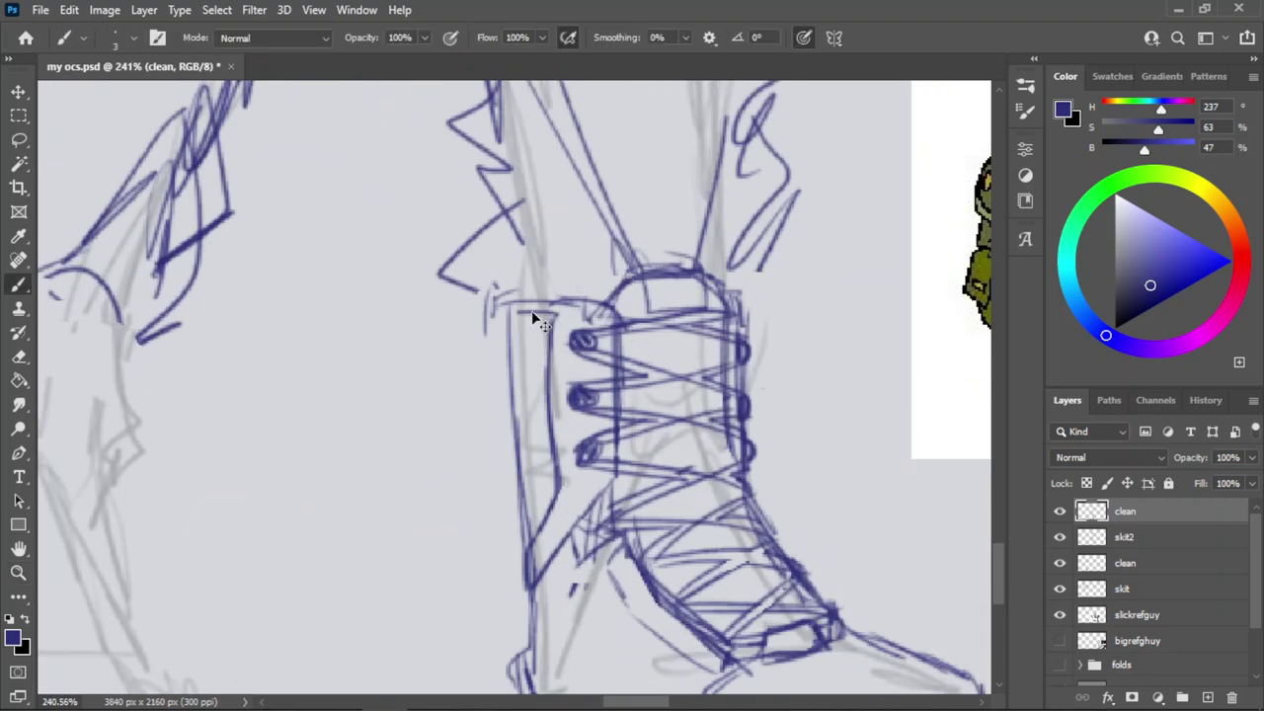
key("ctrl+z")
left_click_drag(500, 321, 526, 494)
key("ctrl+z")
left_click_drag(509, 345, 533, 543)
key("ctrl+z")
mouse_move(523, 473)
left_mouse_down()
mouse_move(525, 542)
mouse_move(523, 480)
left_mouse_up()
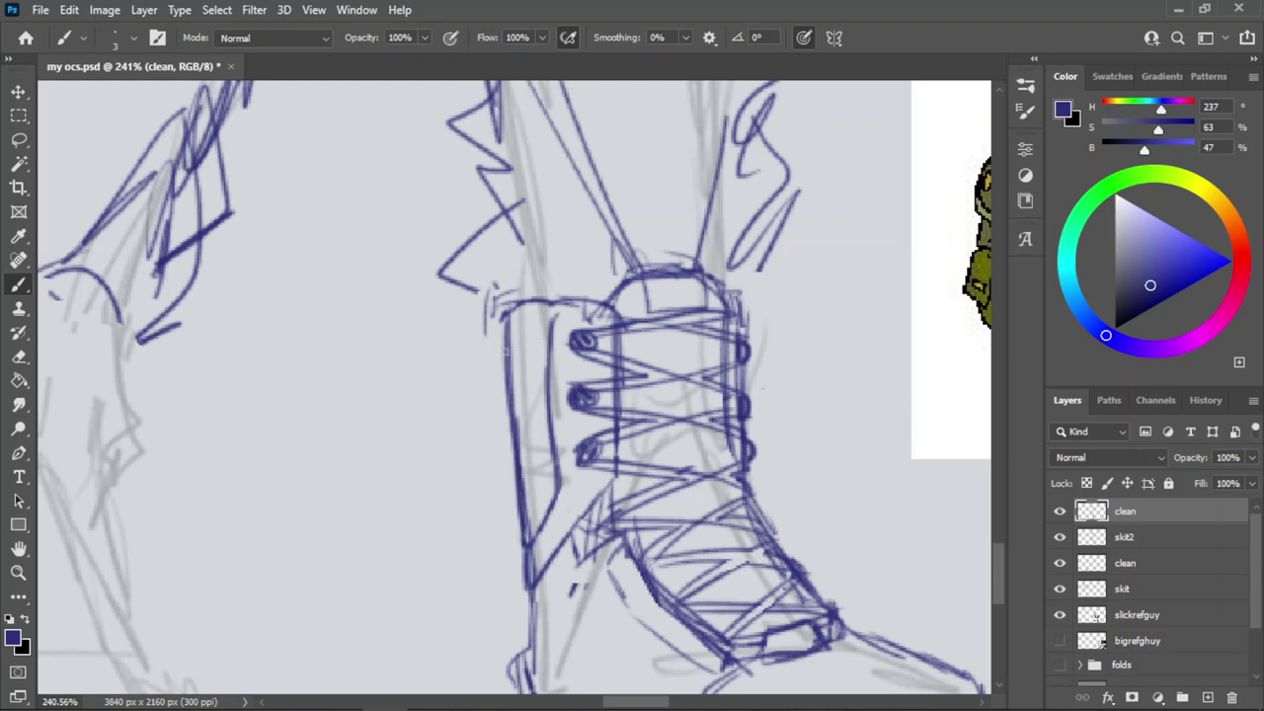
Add a hatched band at the top of the rear shaft strip and a narrow tab outline below it.
mouse_move(504, 352)
left_mouse_down()
mouse_move(545, 337)
mouse_move(507, 347)
mouse_move(507, 318)
mouse_move(520, 342)
mouse_move(547, 312)
mouse_move(524, 330)
mouse_move(538, 407)
left_mouse_up()
key("ctrl+z")
key("ctrl+z")
key("ctrl+z")
key("ctrl+z")
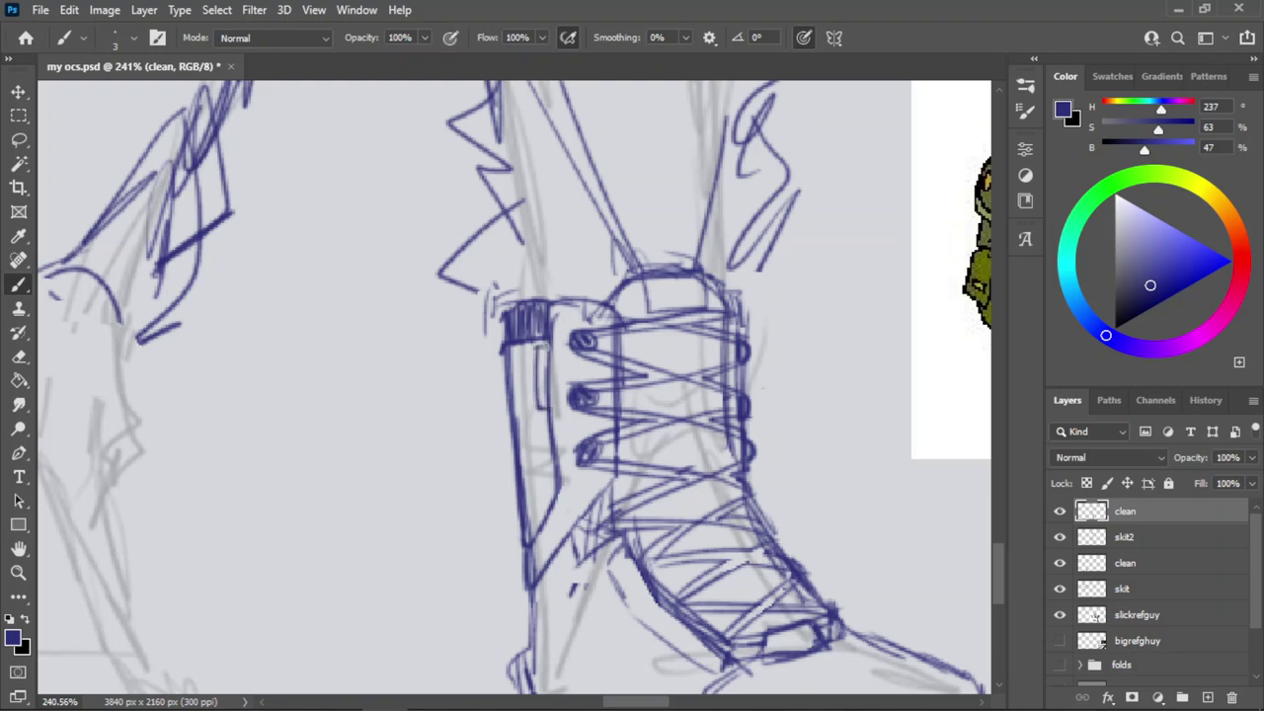
mouse_move(535, 348)
left_mouse_down()
mouse_move(549, 347)
mouse_move(462, 326)
left_mouse_up()
Draw the curved panel beside the lower laces, a seam sweeping back to the heel, and a firmer front lacing outline.
key("z")
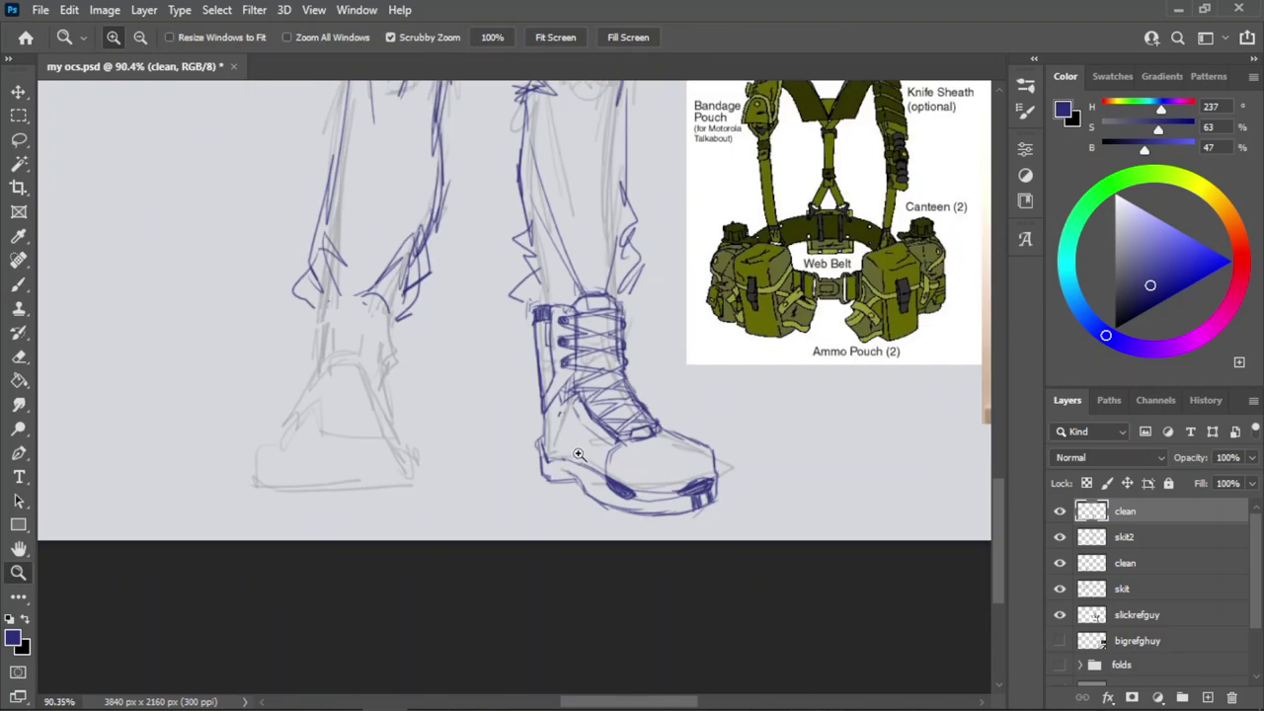
scroll(579, 453, "up", 5)
key("b")
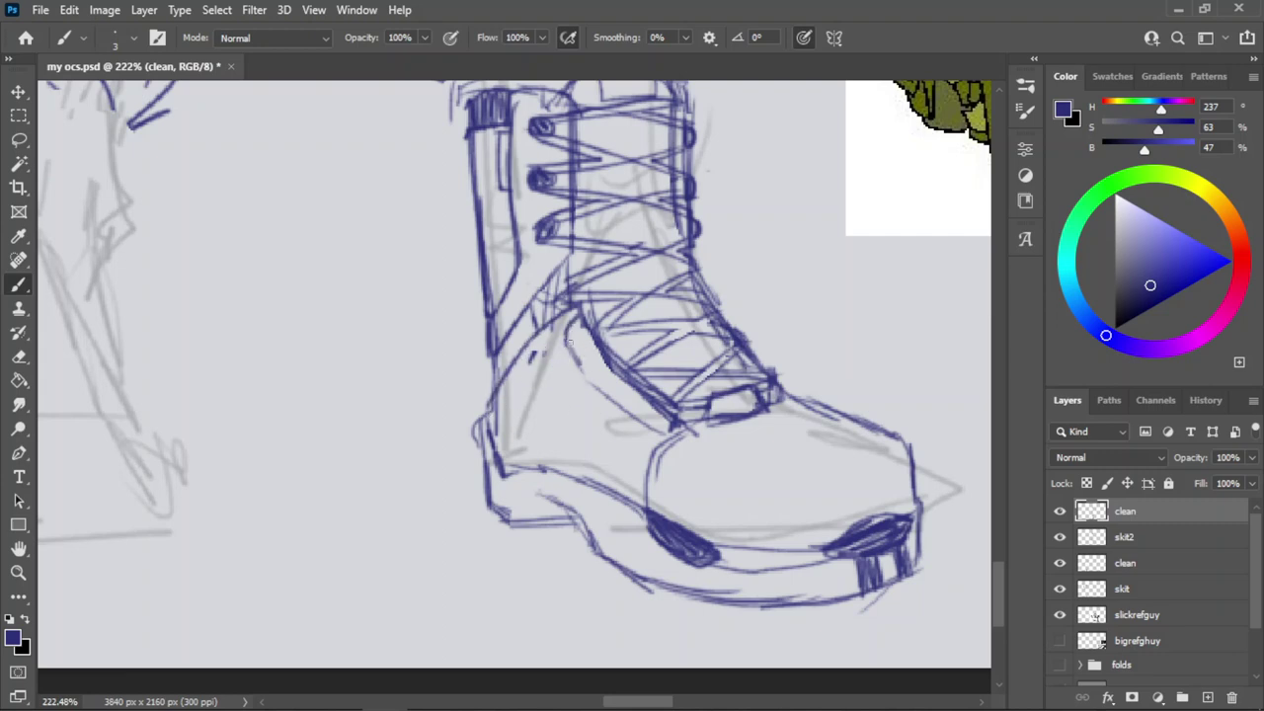
mouse_move(568, 342)
left_mouse_down()
mouse_move(600, 394)
mouse_move(676, 431)
left_mouse_up()
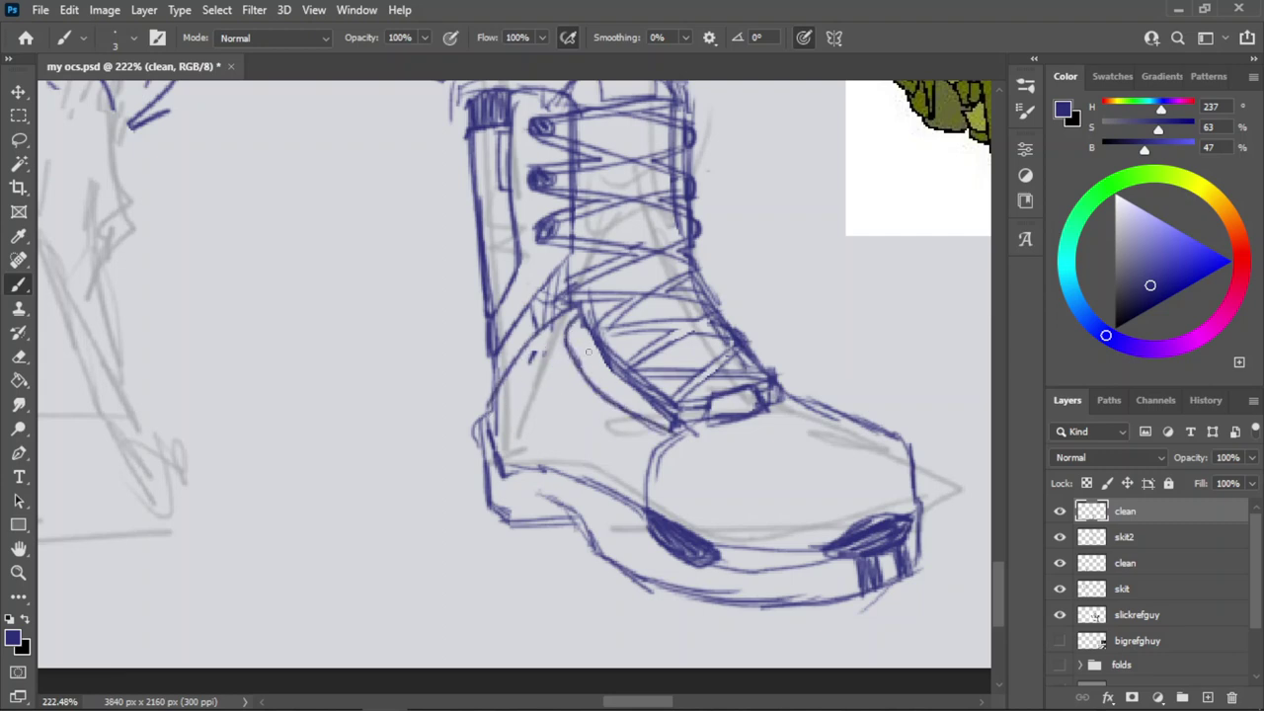
key("ctrl+z")
left_click_drag(565, 329, 622, 409)
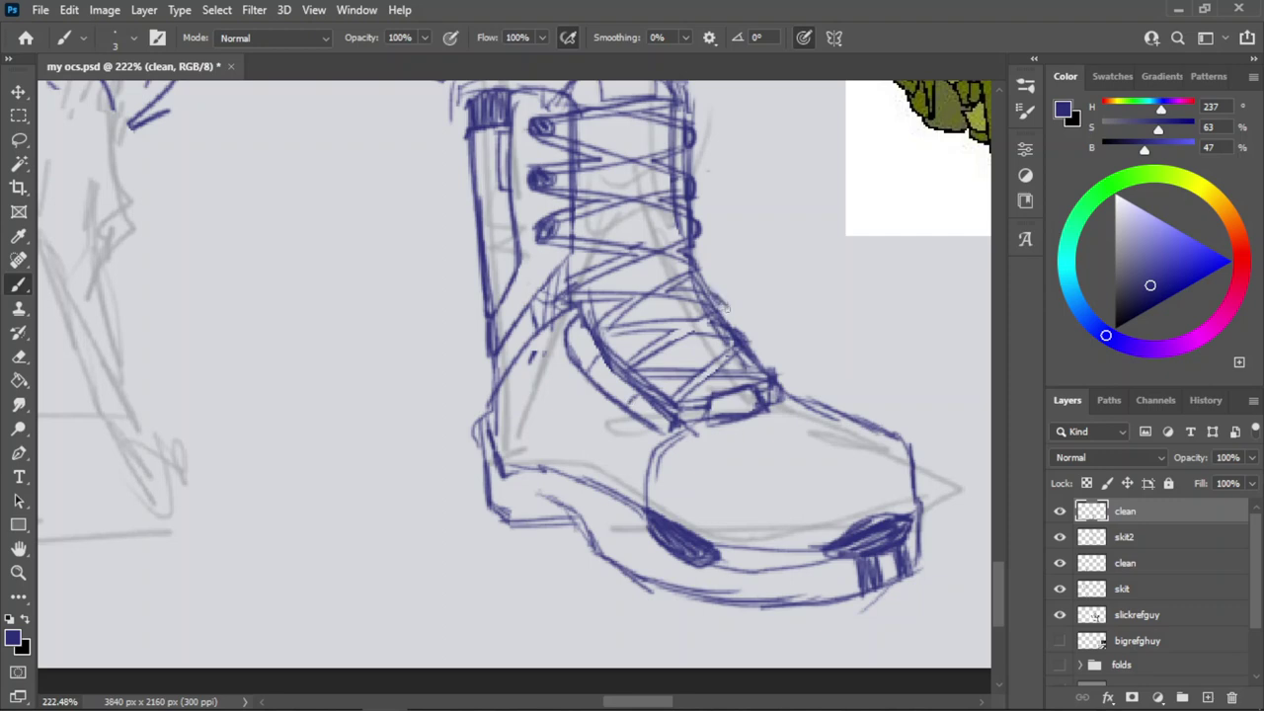
left_click_drag(724, 296, 773, 374)
key("ctrl+z")
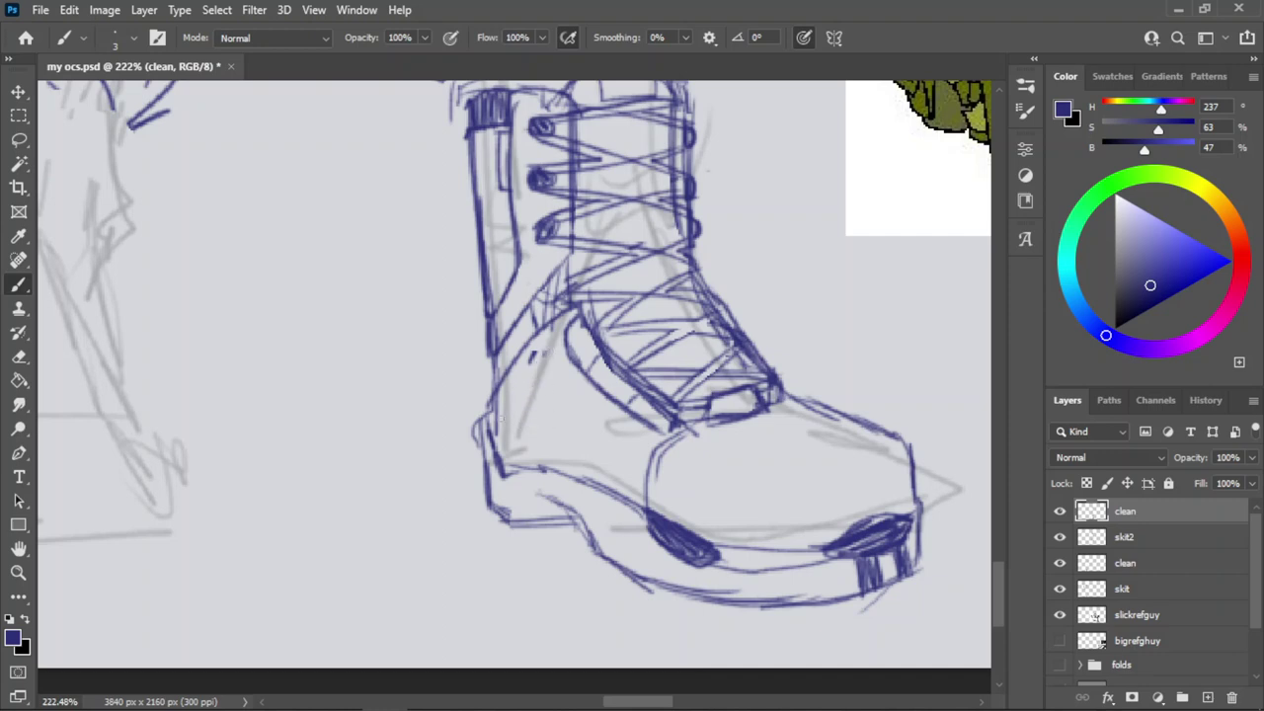
Draw a narrow triangular panel on the boot's side above the heel.
left_click_drag(534, 351, 502, 421)
left_click_drag(547, 354, 547, 415)
key("ctrl+z")
key("ctrl+z")
mouse_move(545, 347)
left_mouse_down()
mouse_move(548, 447)
mouse_move(509, 429)
mouse_move(539, 445)
left_mouse_up()
key("ctrl+z")
key("ctrl+z")
key("ctrl+z")
key("ctrl+z")
key("ctrl+z")
Add slanted panel lines across the boot's midfoot in front of the heel panel and save the document.
mouse_move(564, 371)
left_mouse_down()
mouse_move(581, 453)
mouse_move(565, 456)
mouse_move(598, 419)
mouse_move(582, 464)
left_mouse_up()
key("ctrl+z")
key("ctrl+z")
left_click_drag(598, 416, 582, 462)
key("ctrl+z")
left_click_drag(605, 415, 597, 473)
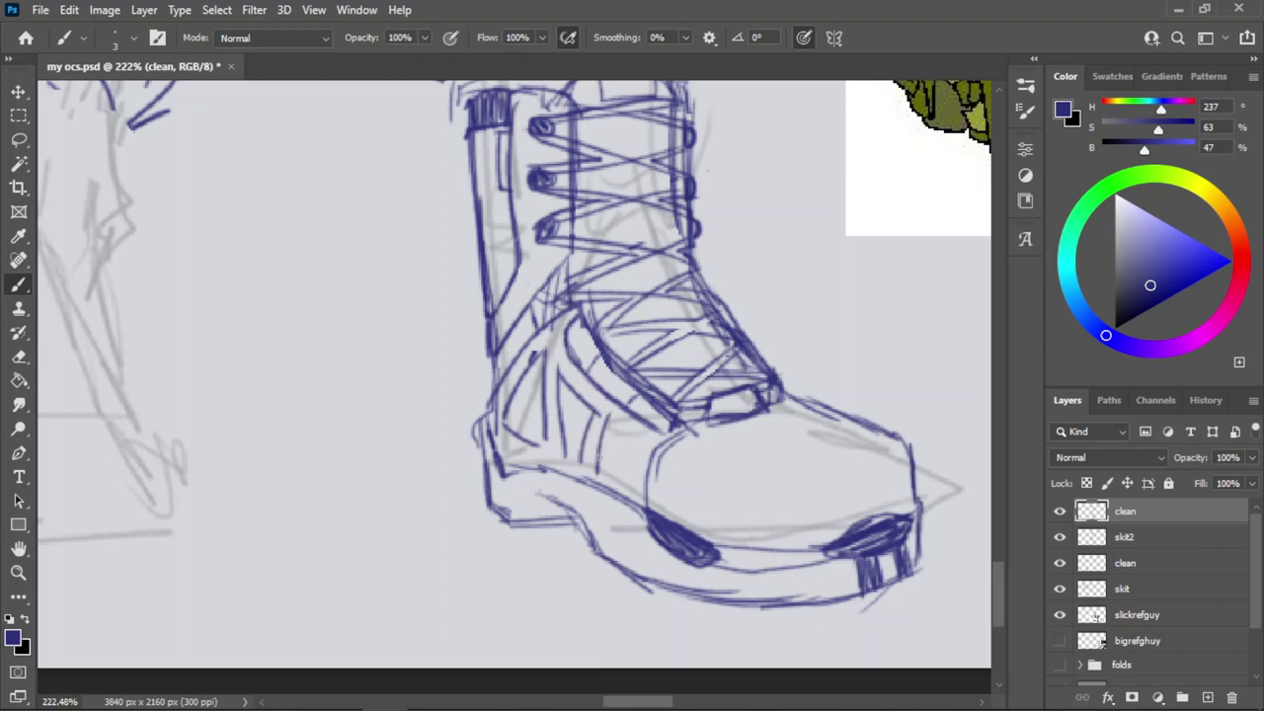
mouse_move(606, 417)
left_mouse_down()
mouse_move(645, 442)
mouse_move(600, 474)
left_mouse_up()
key("z")
left_click_drag(611, 410, 585, 421)
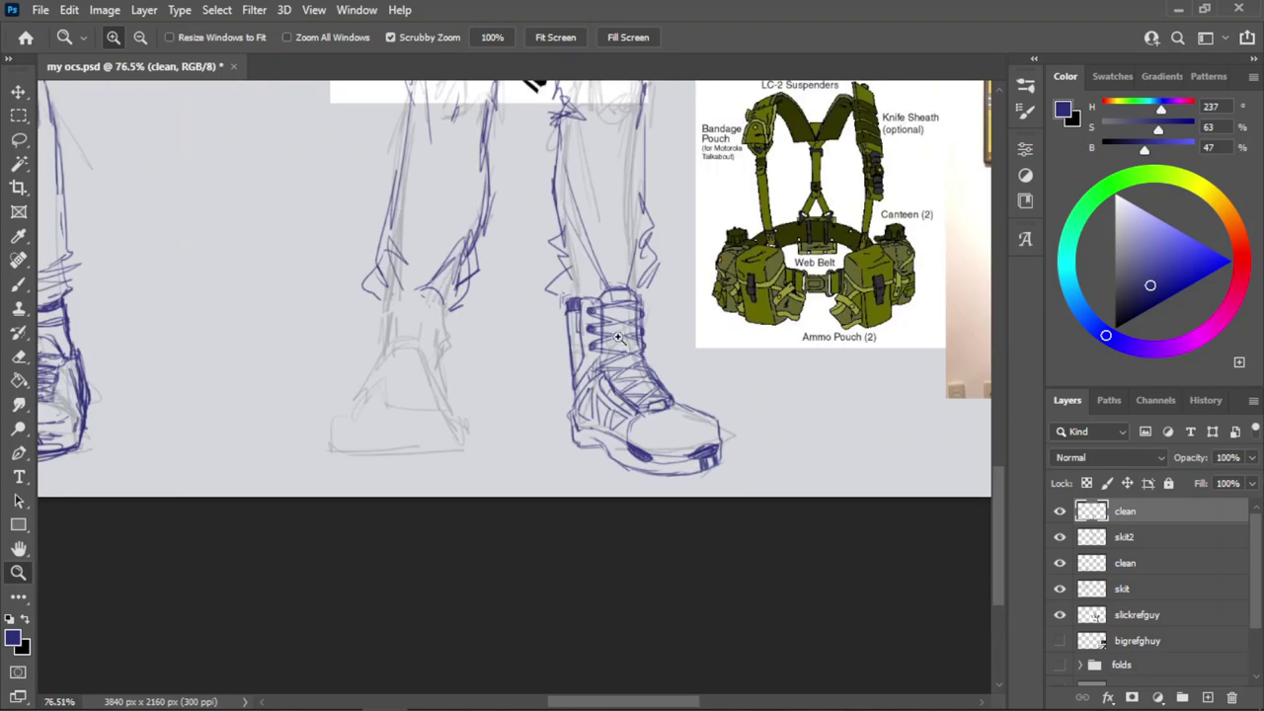
key("ctrl+s")
left_click_drag(664, 422, 738, 369)
key("b")
left_click_drag(611, 431, 763, 445)
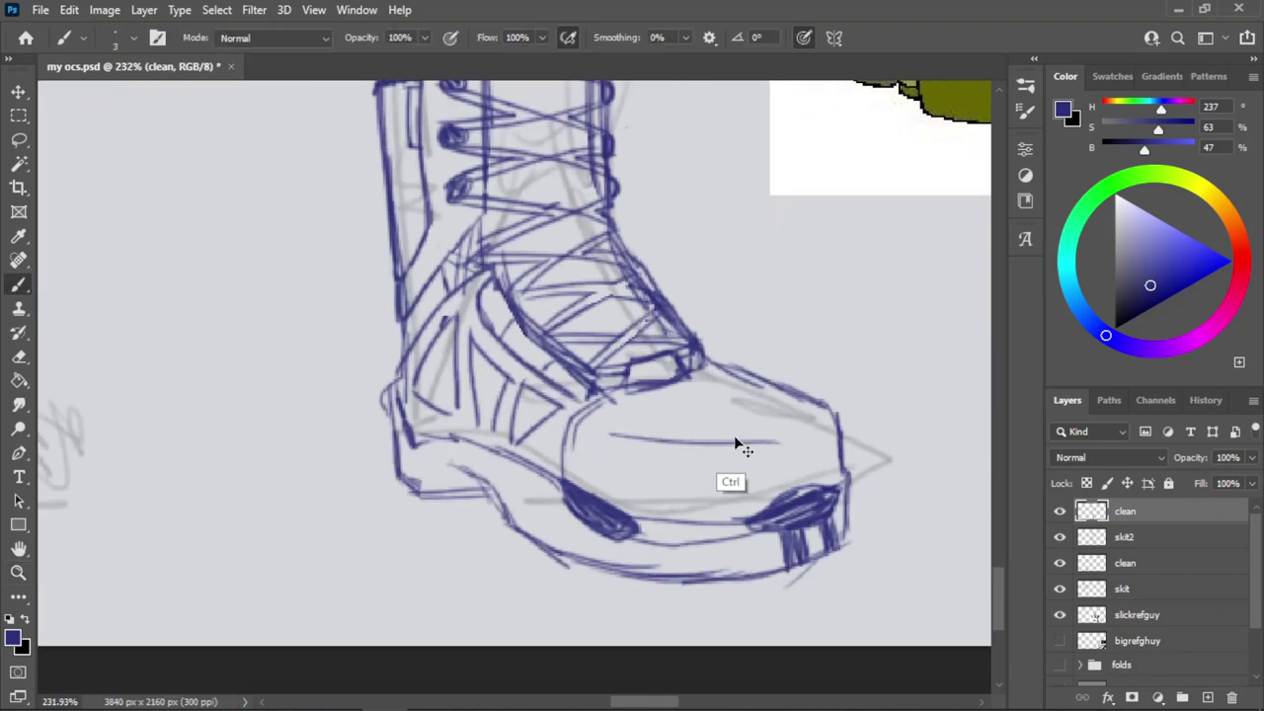
key("ctrl+z")
mouse_move(677, 444)
left_mouse_down()
mouse_move(801, 421)
mouse_move(646, 458)
left_mouse_up()
key("ctrl+z")
key("ctrl+z")
key("z")
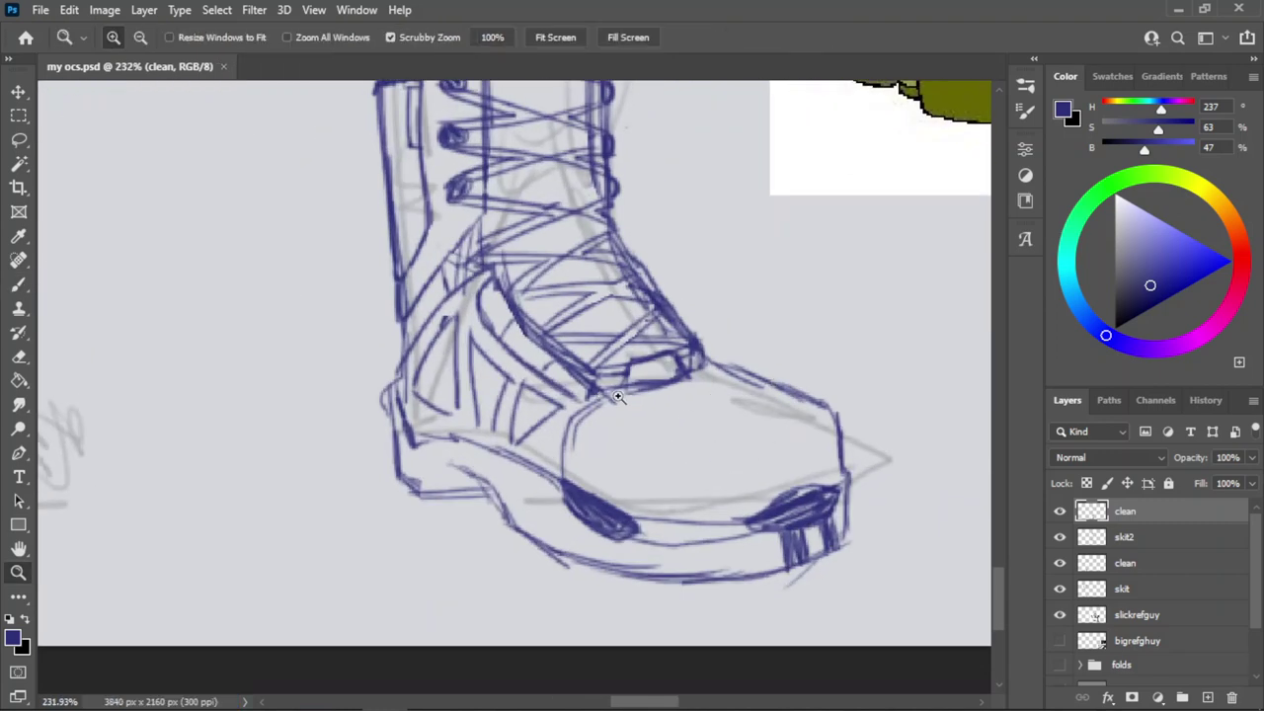
Sketch a stepped seam over the far half of the toe cap, guided by the black boot reference photo.
mouse_move(605, 382)
left_mouse_down()
mouse_move(473, 442)
mouse_move(490, 405)
left_mouse_up()
left_click_drag(773, 279, 870, 272)
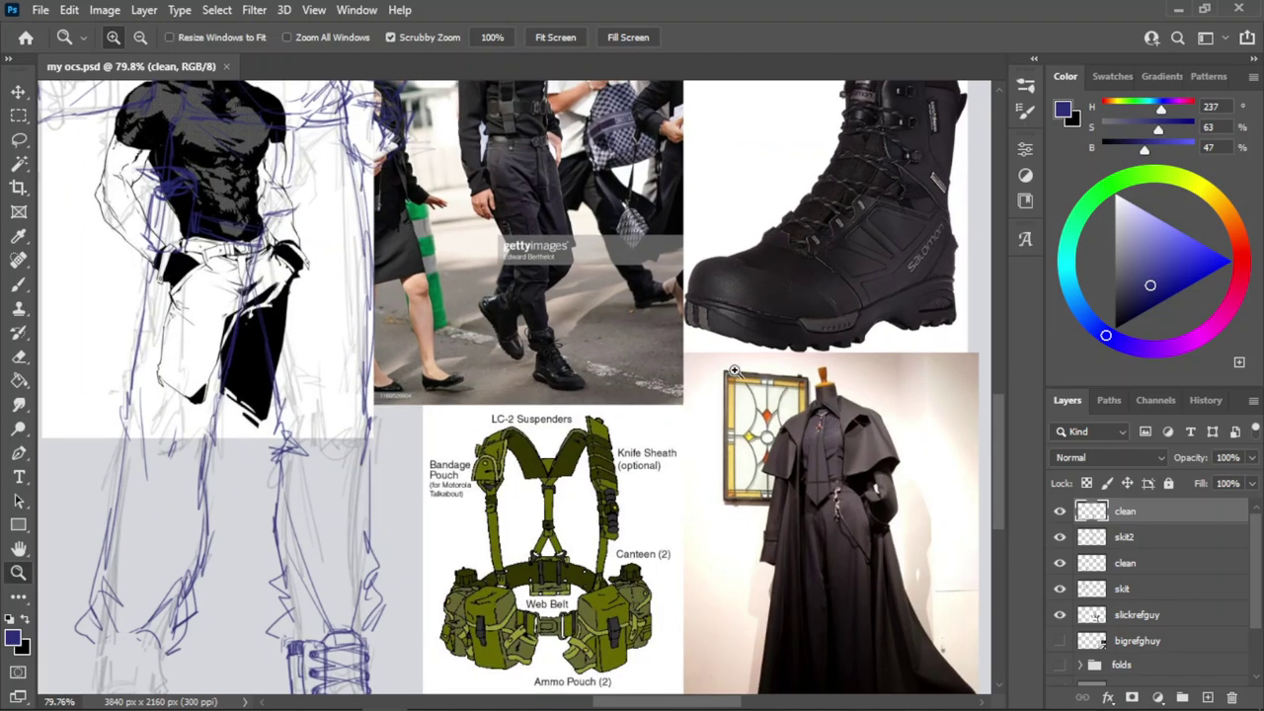
left_click_drag(714, 250, 596, 495)
left_click_drag(573, 622, 680, 421)
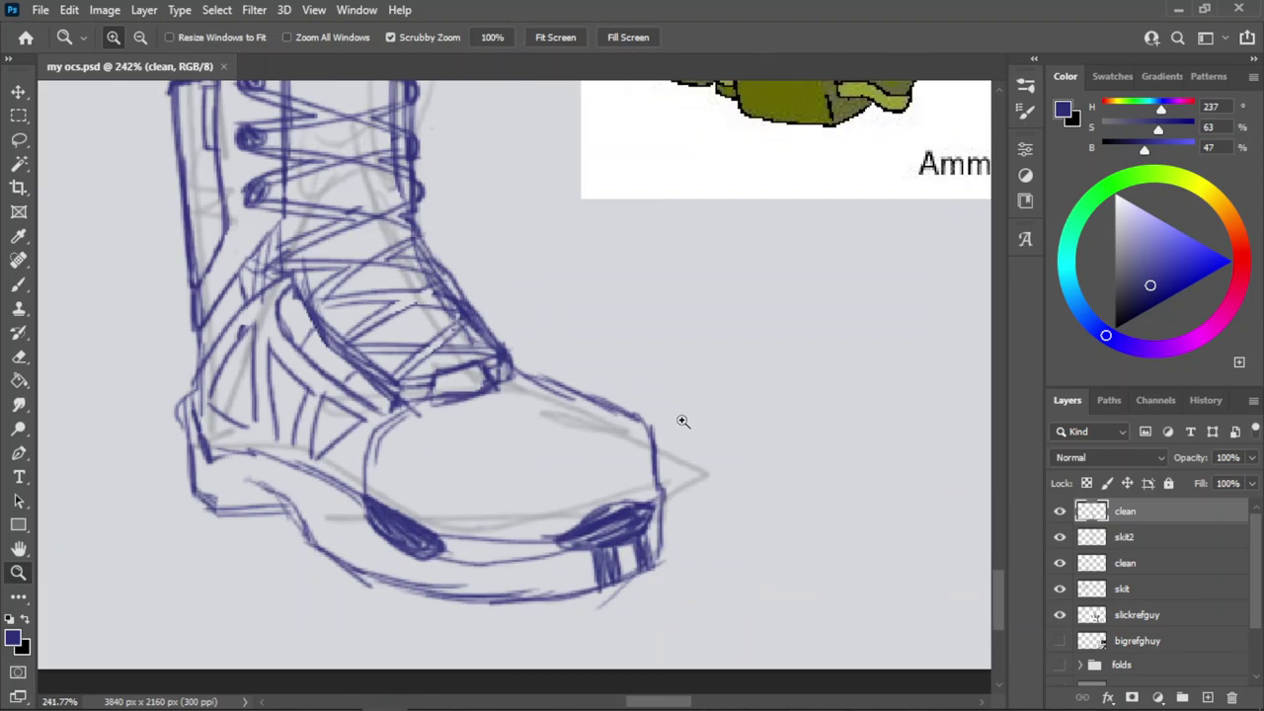
key("b")
key("ctrl+z")
mouse_move(533, 435)
left_mouse_down()
mouse_move(580, 420)
mouse_move(465, 468)
left_mouse_up()
key("ctrl+z")
key("ctrl+z")
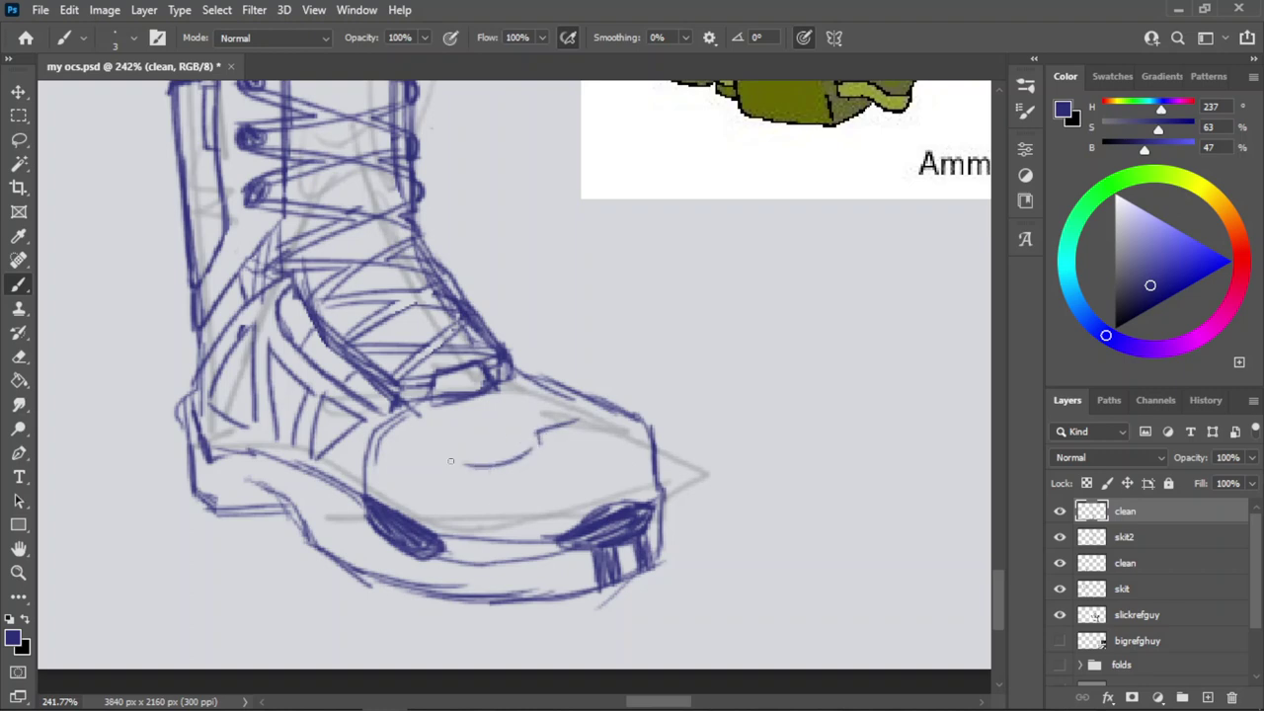
key("ctrl+z")
left_click_drag(539, 448, 452, 474)
key("ctrl+z")
key("ctrl+z")
mouse_move(541, 441)
left_mouse_down()
mouse_move(489, 456)
mouse_move(447, 492)
mouse_move(459, 474)
mouse_move(432, 520)
left_mouse_up()
key("ctrl+z")
Extend the toe-cap seam from its middle corner to the cap's inner edge with a shallow curve.
mouse_move(459, 475)
left_mouse_down()
mouse_move(433, 506)
mouse_move(366, 486)
left_mouse_up()
key("ctrl+z")
key("ctrl+z")
mouse_move(460, 472)
left_mouse_down()
mouse_move(423, 500)
mouse_move(432, 493)
mouse_move(388, 469)
mouse_move(386, 444)
left_mouse_up()
key("ctrl+z")
key("ctrl+z")
key("ctrl+z")
key("ctrl+z")
key("ctrl+z")
left_click_drag(458, 469, 380, 442)
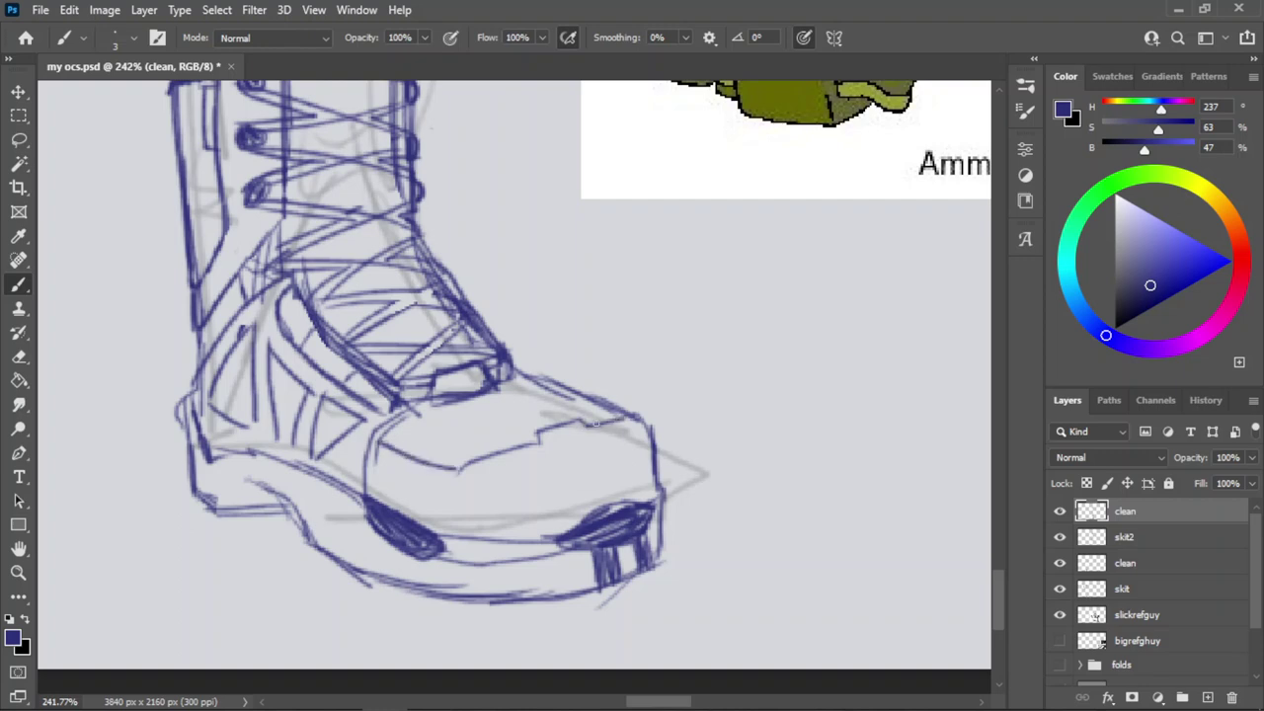
Save the document and compare the detailed boot with the first character's boots.
key("z")
left_click_drag(528, 447, 506, 407)
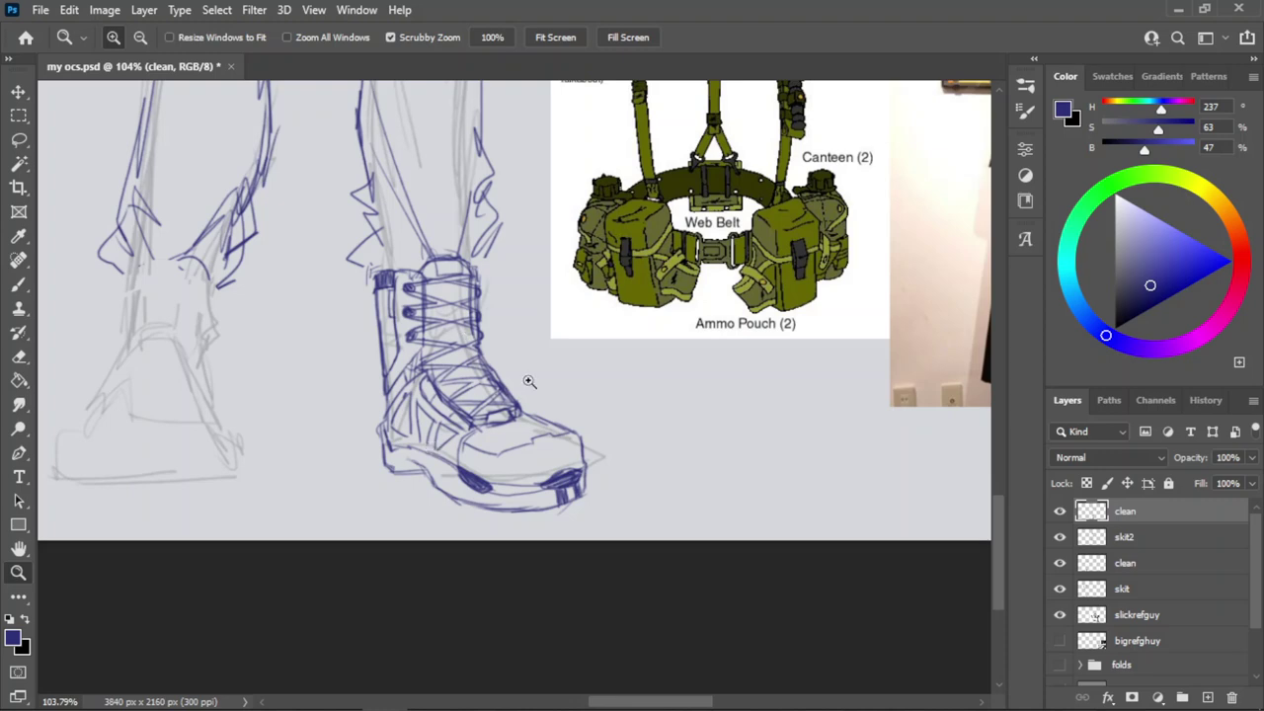
left_click_drag(530, 382, 408, 440)
left_click_drag(350, 610, 451, 573)
key("ctrl+s")
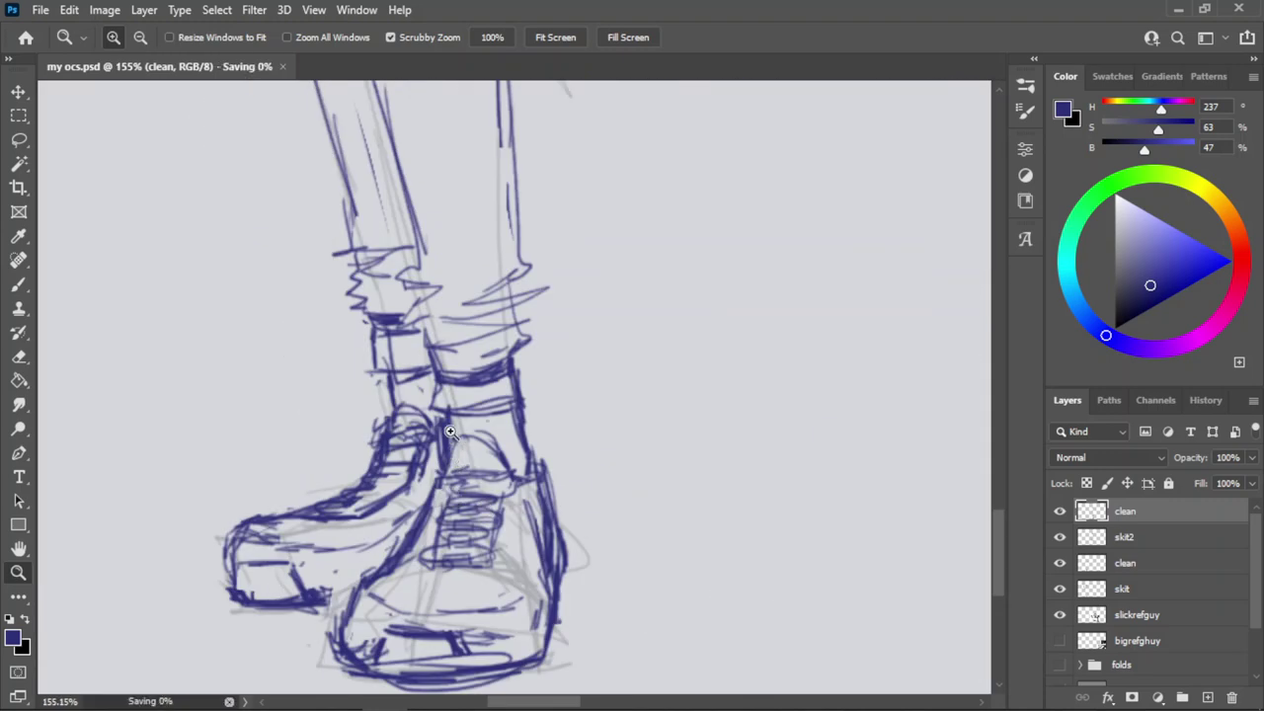
left_click_drag(451, 432, 385, 441)
Move the slickrefguy reference images off the second character to the empty upper-right area of the canvas.
left_click(1138, 622)
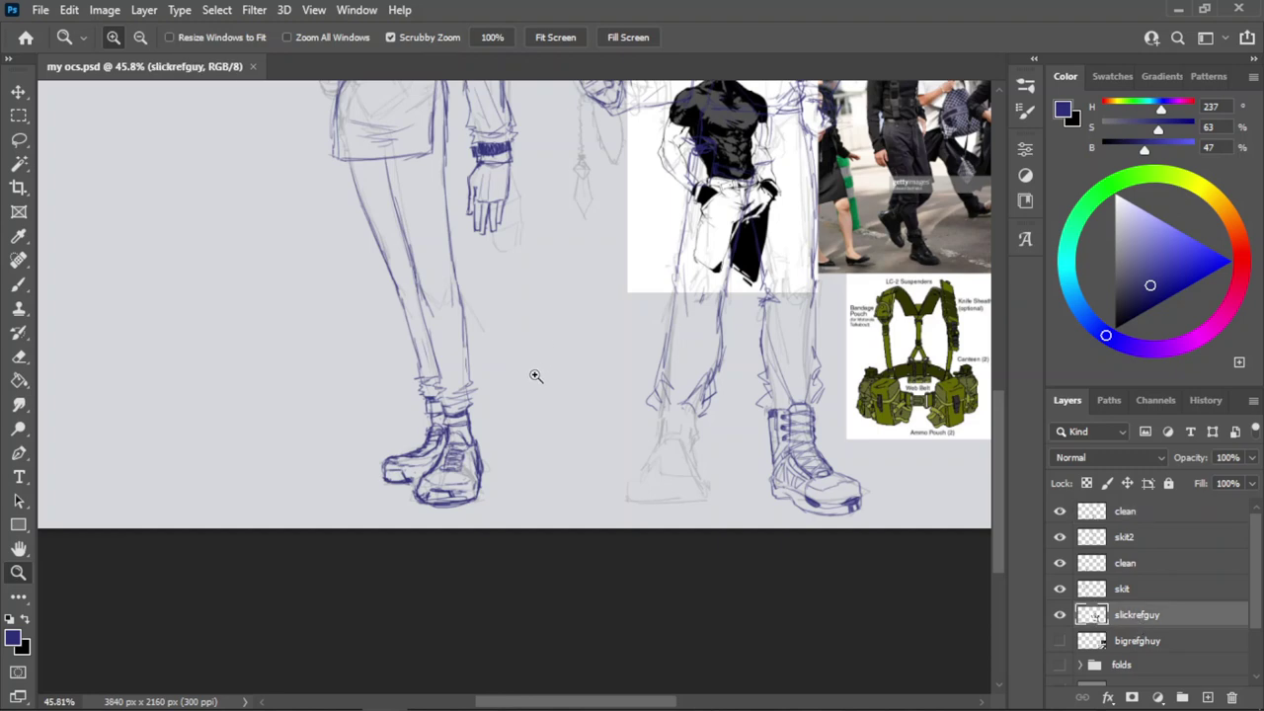
left_click_drag(534, 376, 449, 385)
left_click_drag(599, 401, 887, 168)
key("ctrl+t")
key("Return")
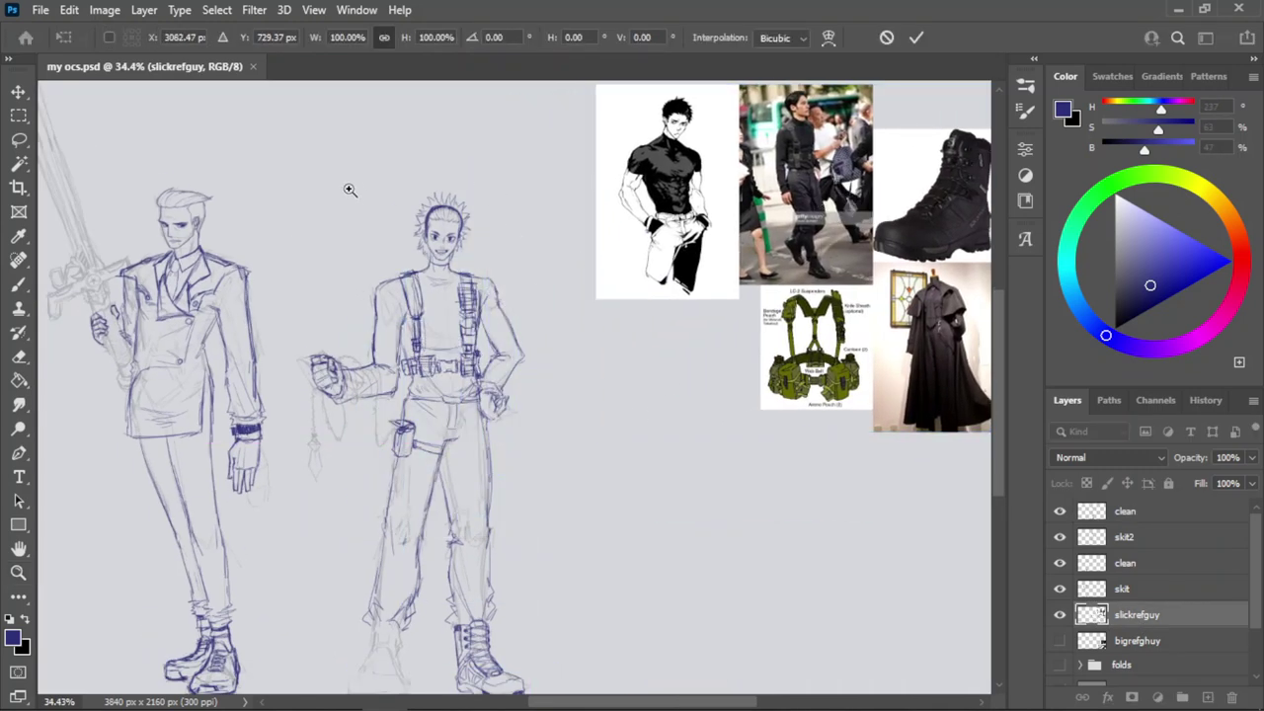
Shift the slickrefguy reference images into the canvas's upper-right corner and save the document.
key("z")
left_click_drag(512, 324, 421, 327)
scroll(639, 324, "up", 4)
key("ctrl+t")
left_click_drag(671, 386, 704, 340)
left_click(914, 37)
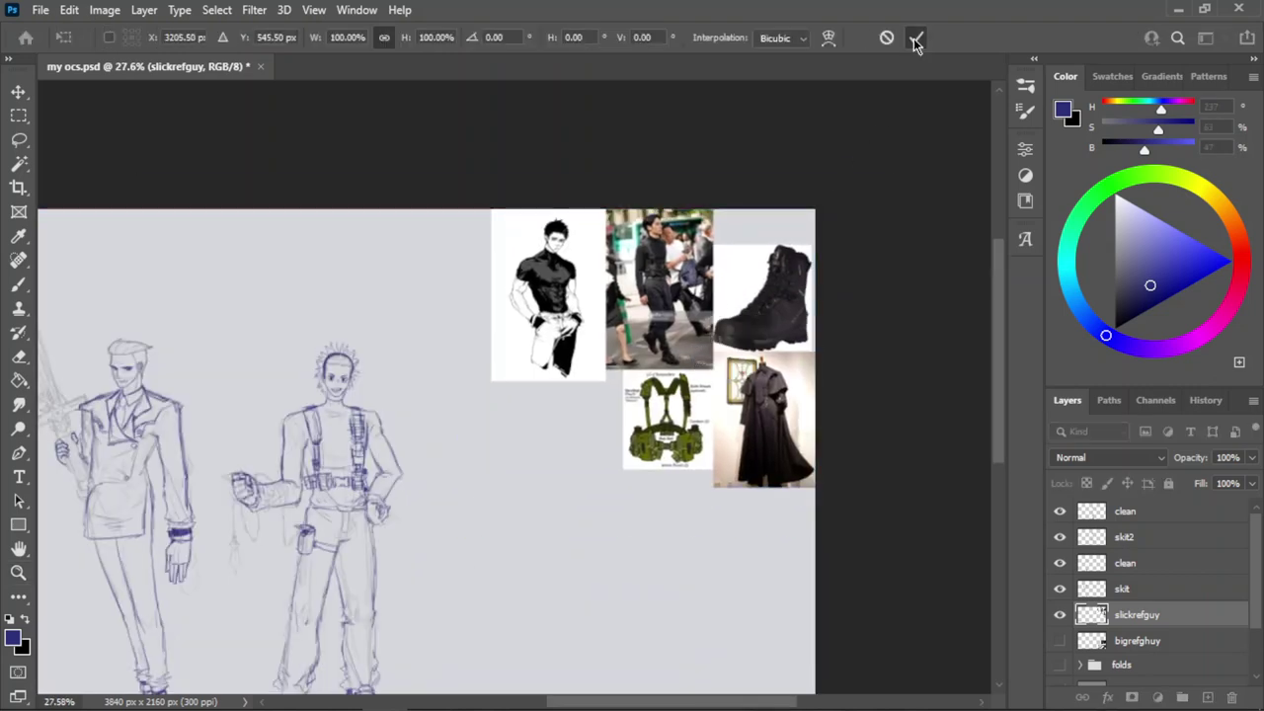
key("z")
scroll(730, 344, "down", 2)
key("ctrl+s")
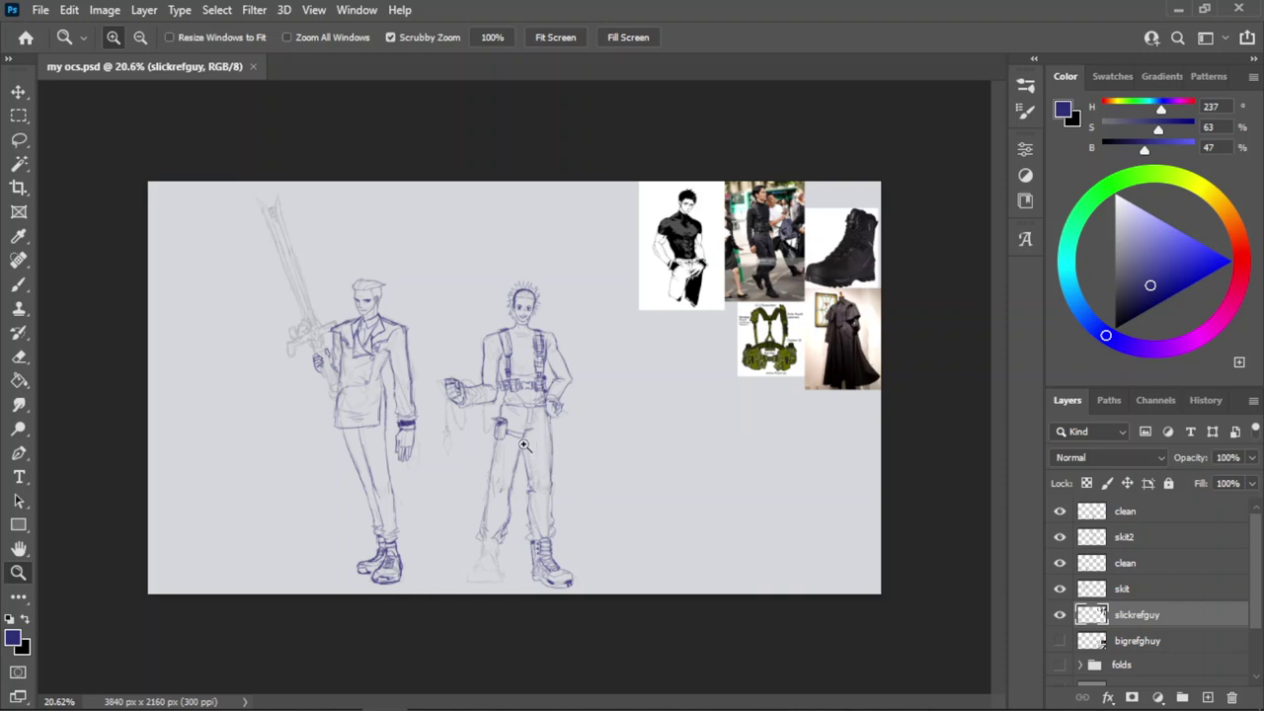
On the topmost clean layer, erase the small pouch at the belt's outer end on the character's right side.
scroll(523, 444, "up", 2)
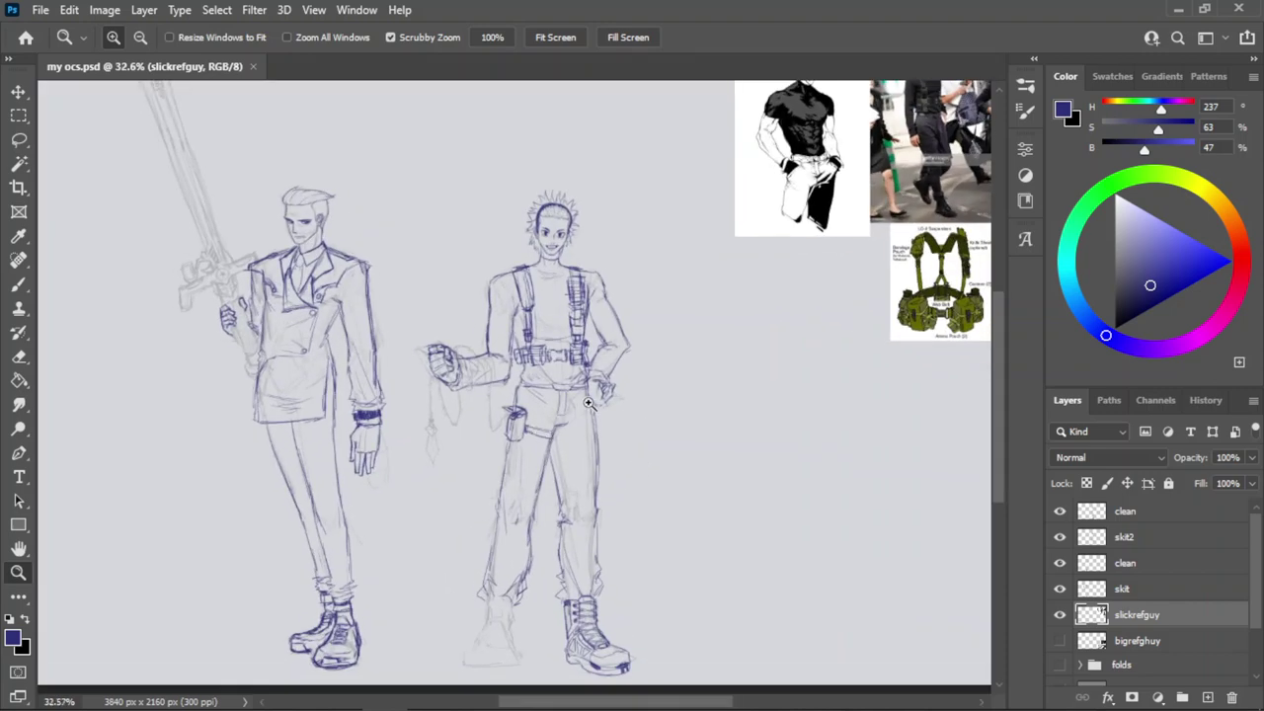
scroll(537, 303, "up", 2)
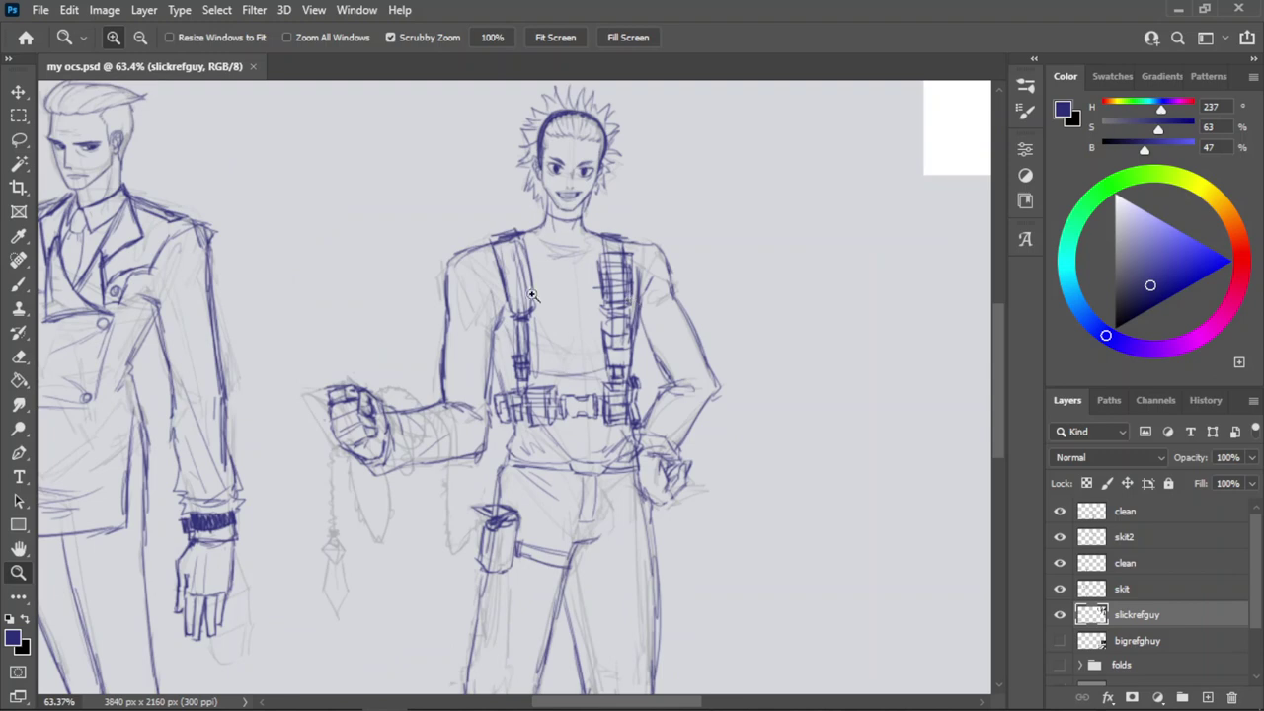
scroll(529, 294, "up", 2)
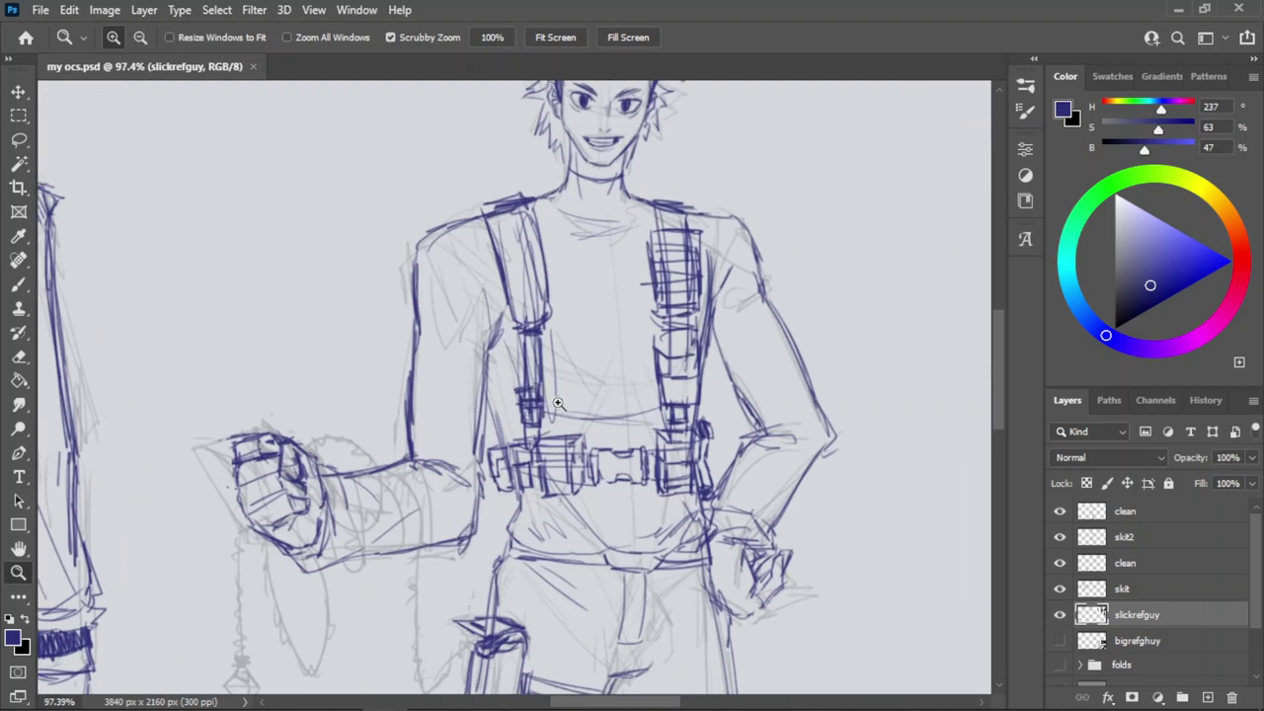
scroll(533, 473, "up", 1)
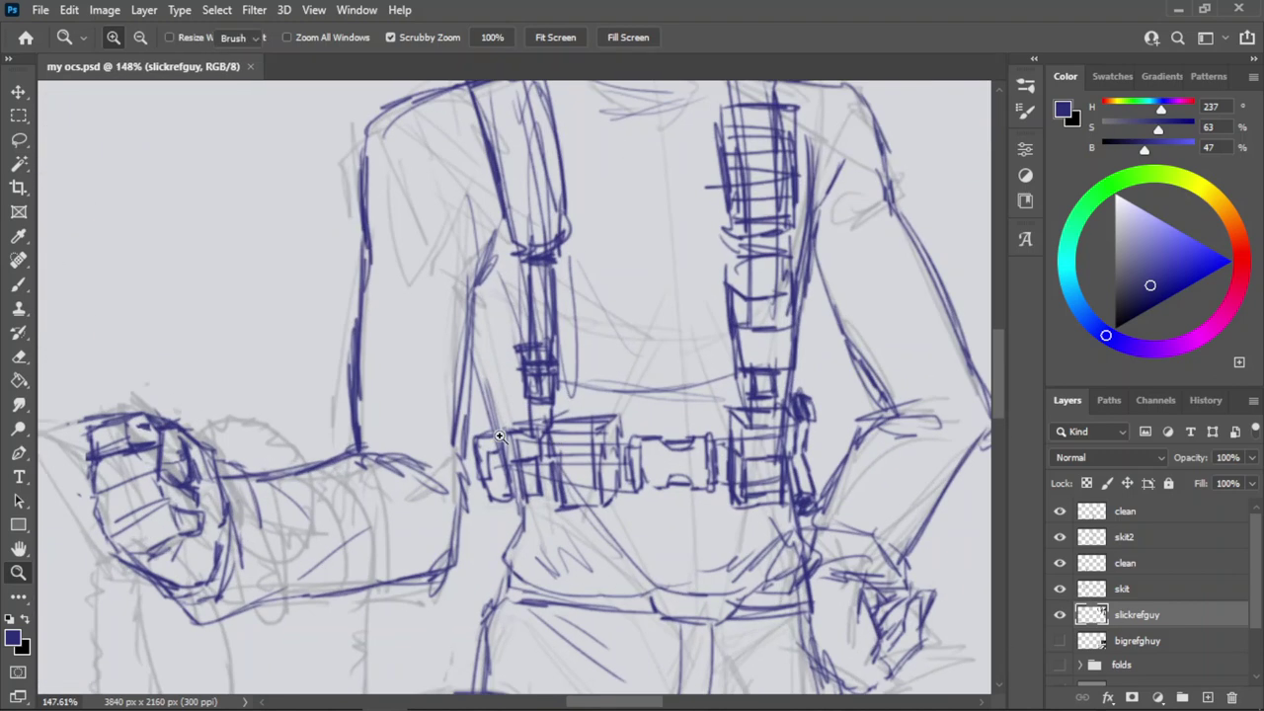
key("e")
left_click_drag(486, 497, 478, 462)
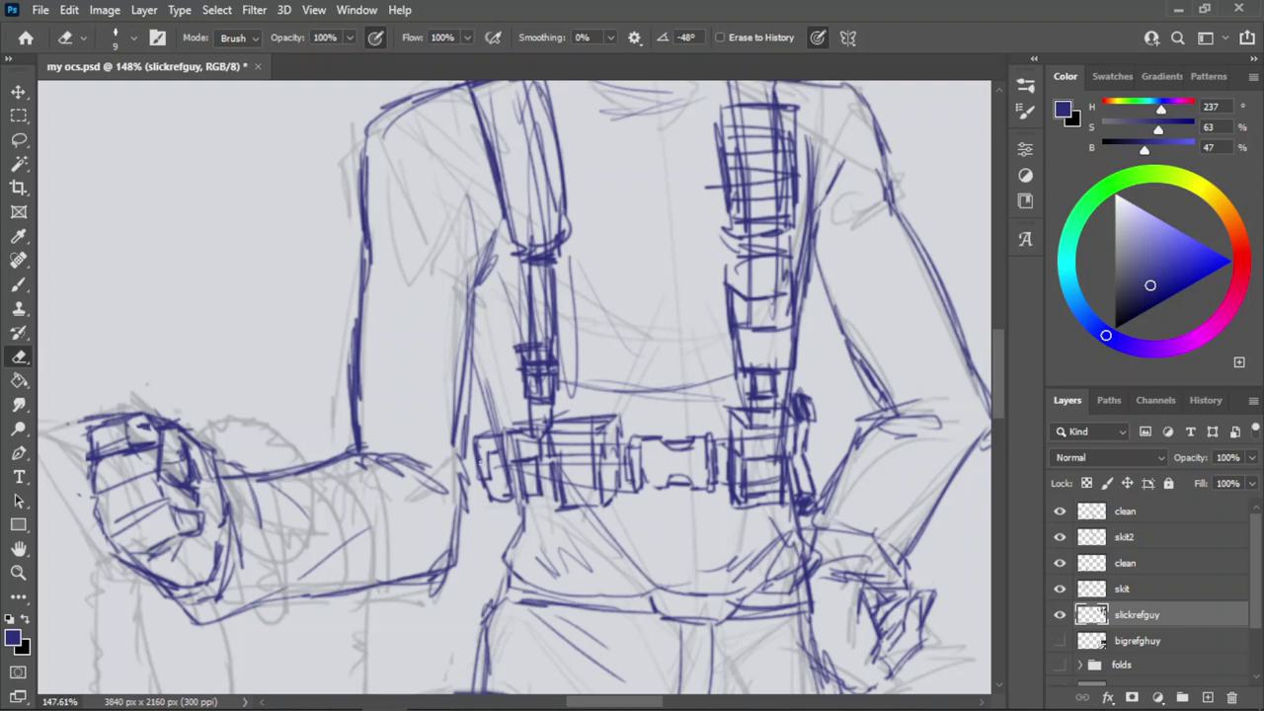
left_click(1127, 512)
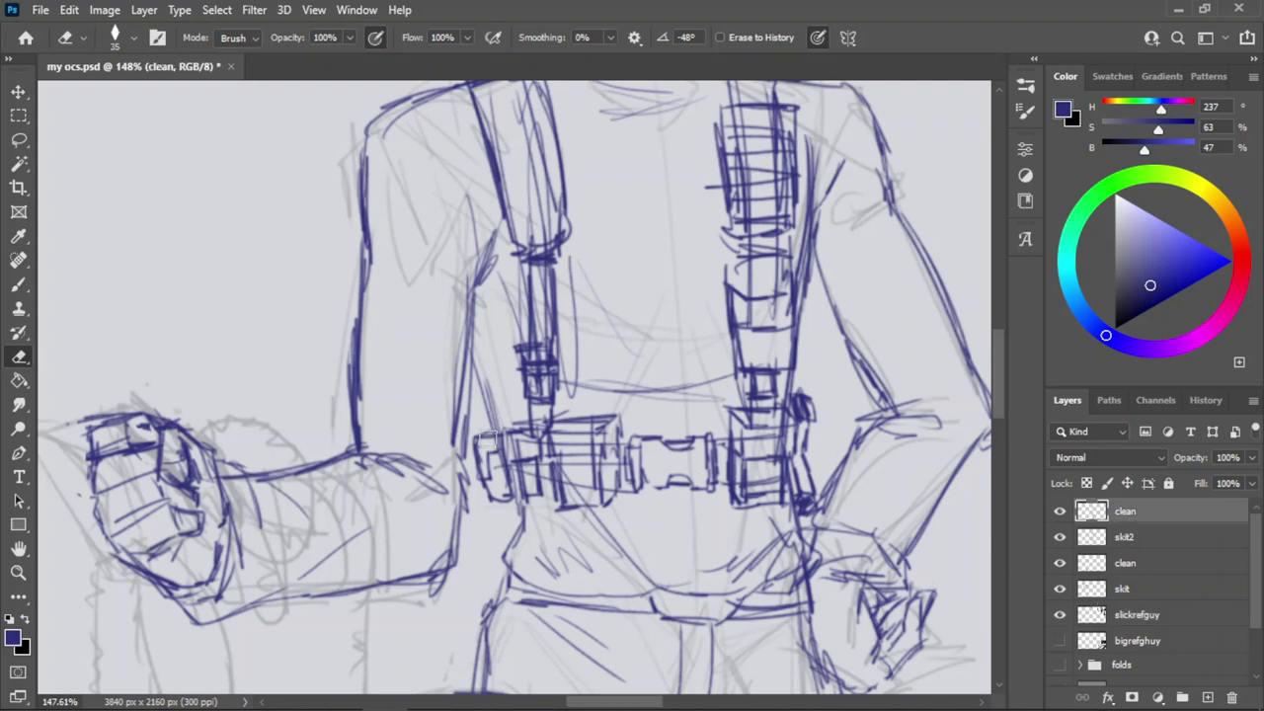
mouse_move(489, 435)
left_mouse_down()
mouse_move(494, 509)
mouse_move(514, 449)
mouse_move(518, 524)
left_mouse_up()
Redraw the erased belt pouch as a small tilted box with dark hatching at the character's right hip, and save the document.
key("b")
key("ctrl+z")
left_click_drag(500, 401, 488, 446)
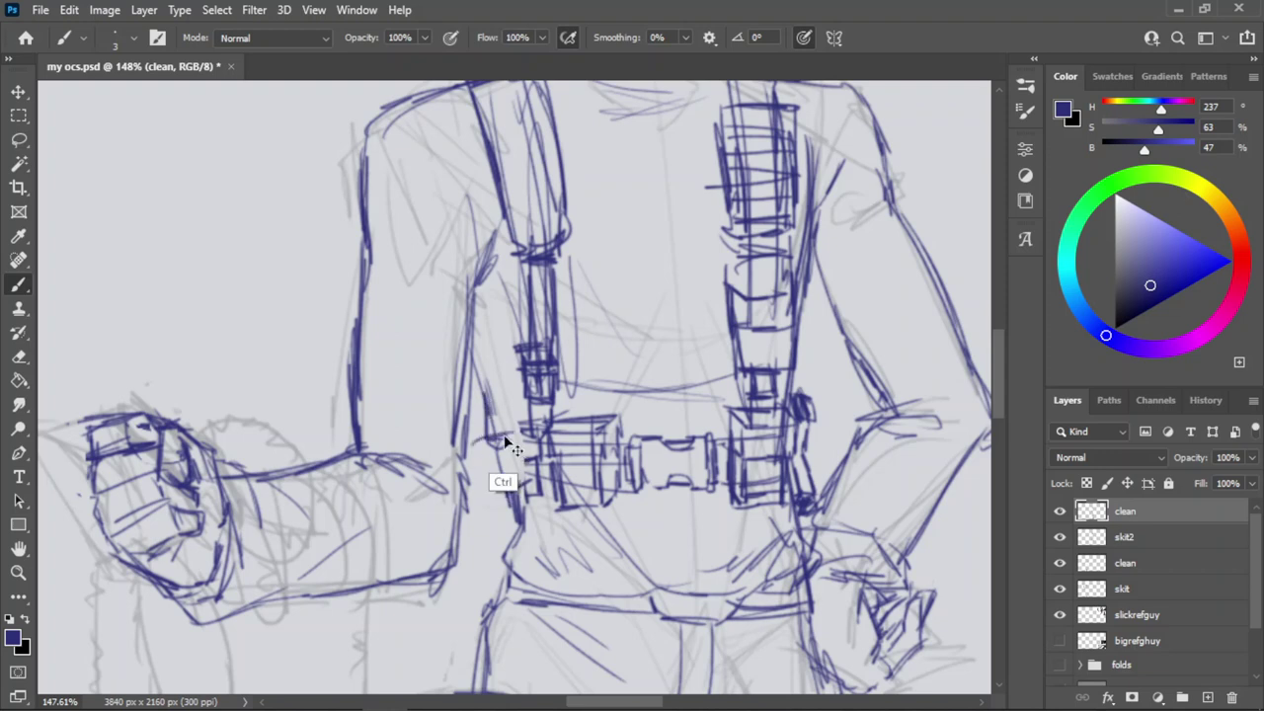
mouse_move(510, 409)
left_mouse_down()
mouse_move(494, 458)
mouse_move(474, 413)
mouse_move(513, 453)
left_mouse_up()
key("ctrl+z")
key("ctrl+z")
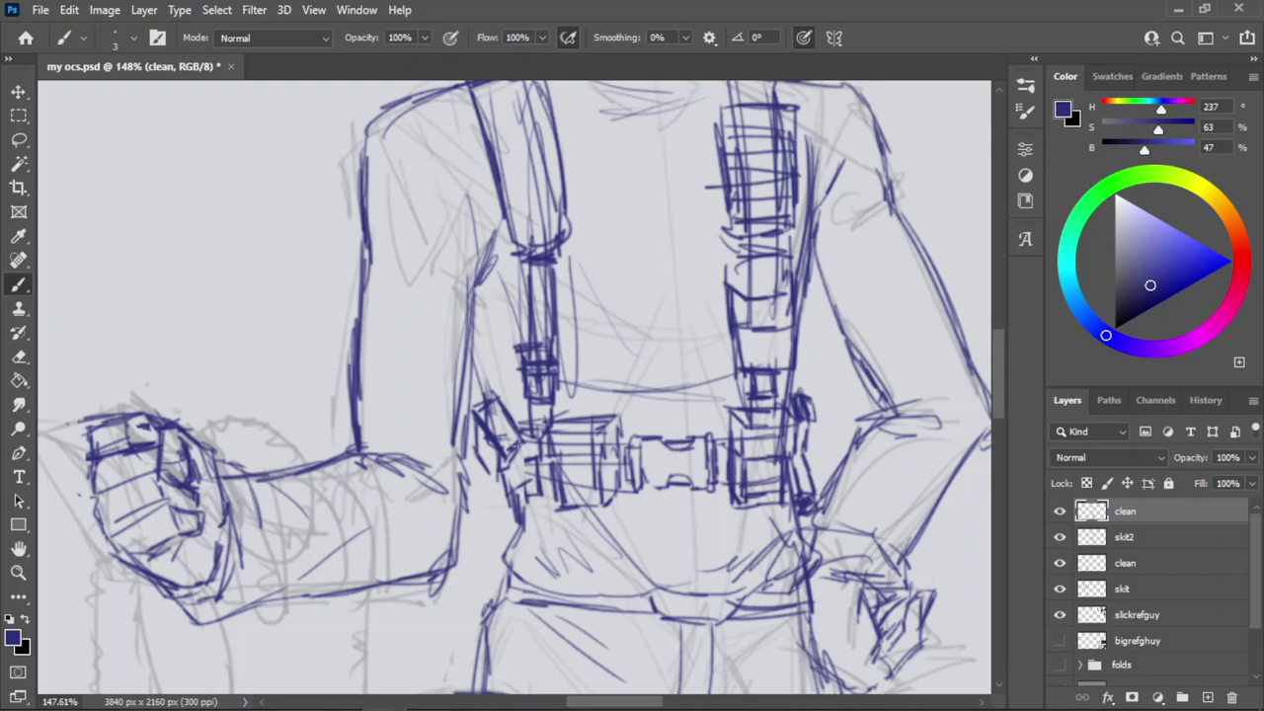
left_click_drag(514, 443, 519, 466)
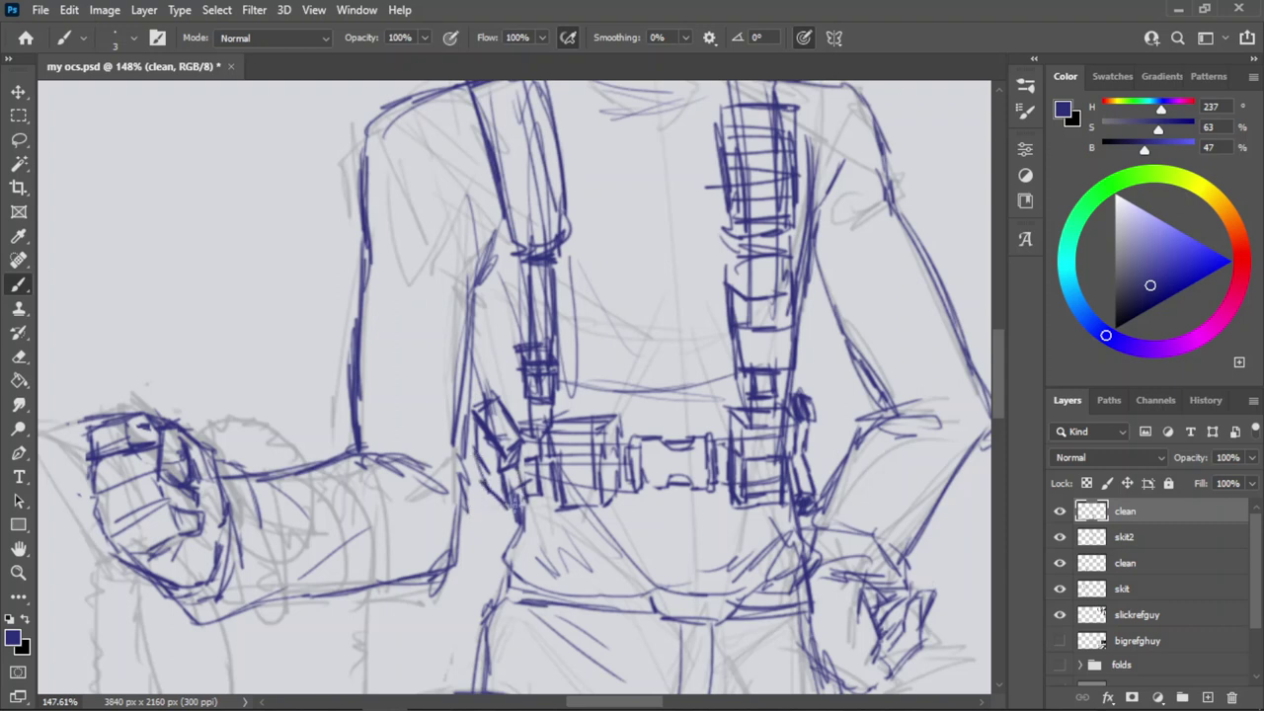
mouse_move(519, 438)
left_mouse_down()
mouse_move(527, 493)
mouse_move(522, 466)
left_mouse_up()
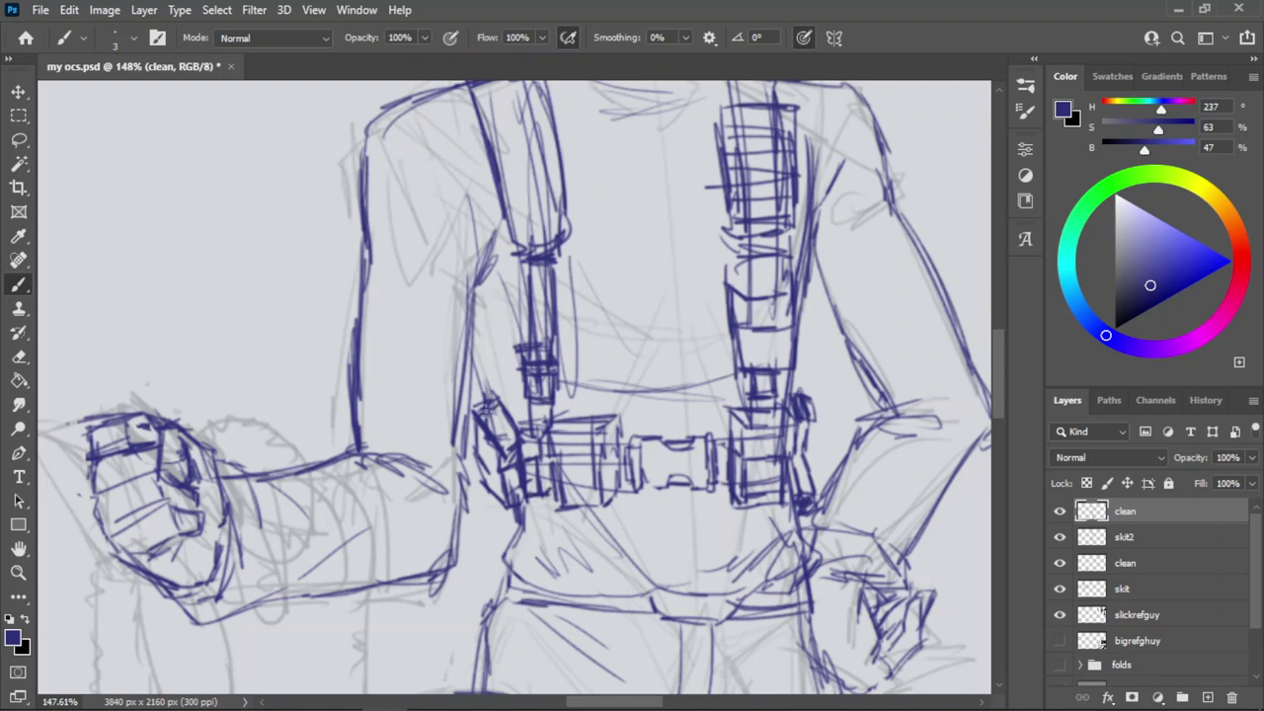
mouse_move(491, 419)
left_mouse_down()
mouse_move(522, 450)
mouse_move(514, 432)
left_mouse_up()
key("z")
mouse_move(521, 385)
left_mouse_down()
mouse_move(498, 382)
mouse_move(520, 367)
left_mouse_up()
key("ctrl+s")
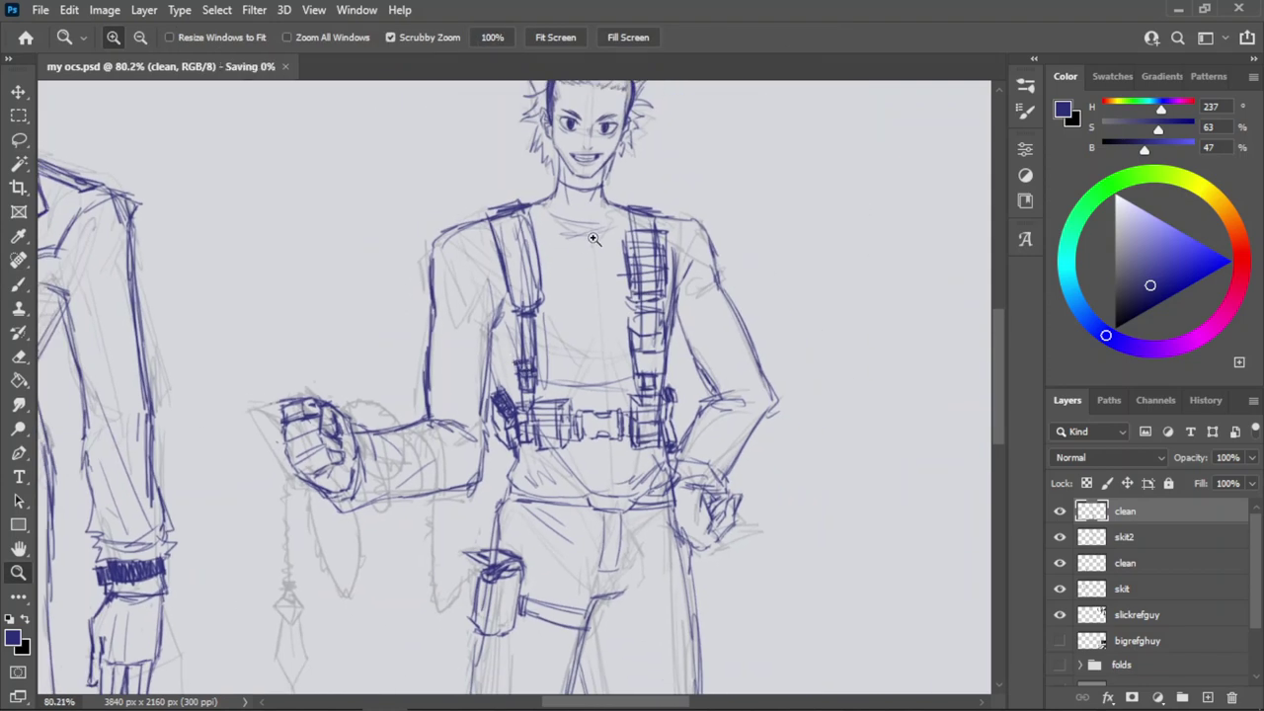
Narrow the harness strap on the character's right shoulder by erasing its outer edge and redrawing it farther inward, and save the document.
left_click_drag(585, 445, 522, 443)
left_click_drag(631, 318, 811, 331)
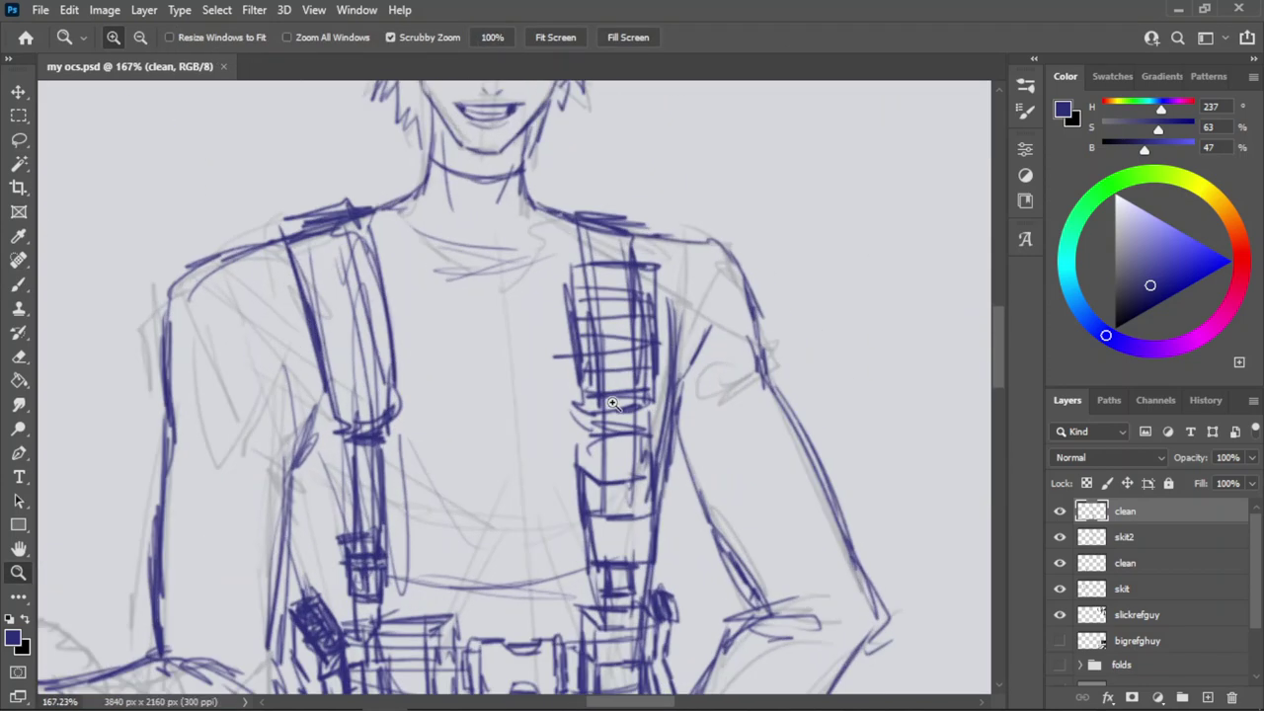
left_click_drag(587, 421, 505, 462)
left_click_drag(542, 378, 638, 365)
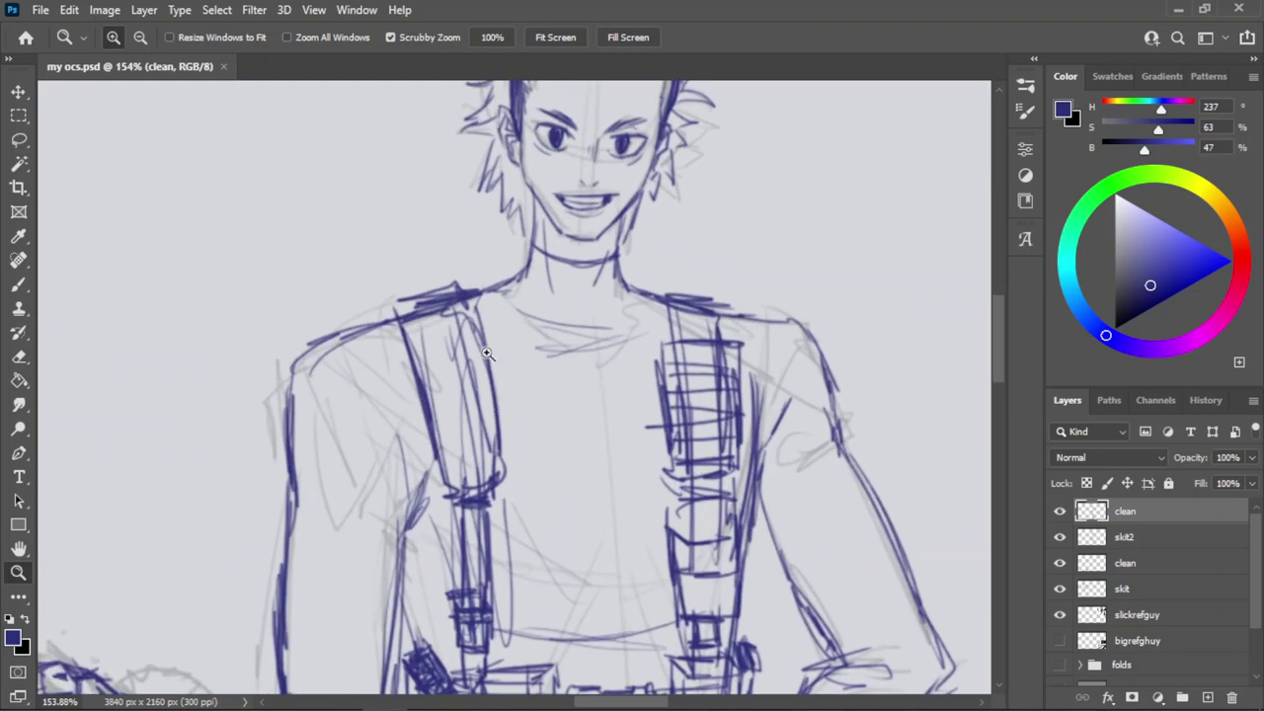
mouse_move(486, 354)
left_mouse_down()
mouse_move(455, 356)
mouse_move(494, 357)
left_mouse_up()
key("e")
left_click_drag(413, 326, 456, 442)
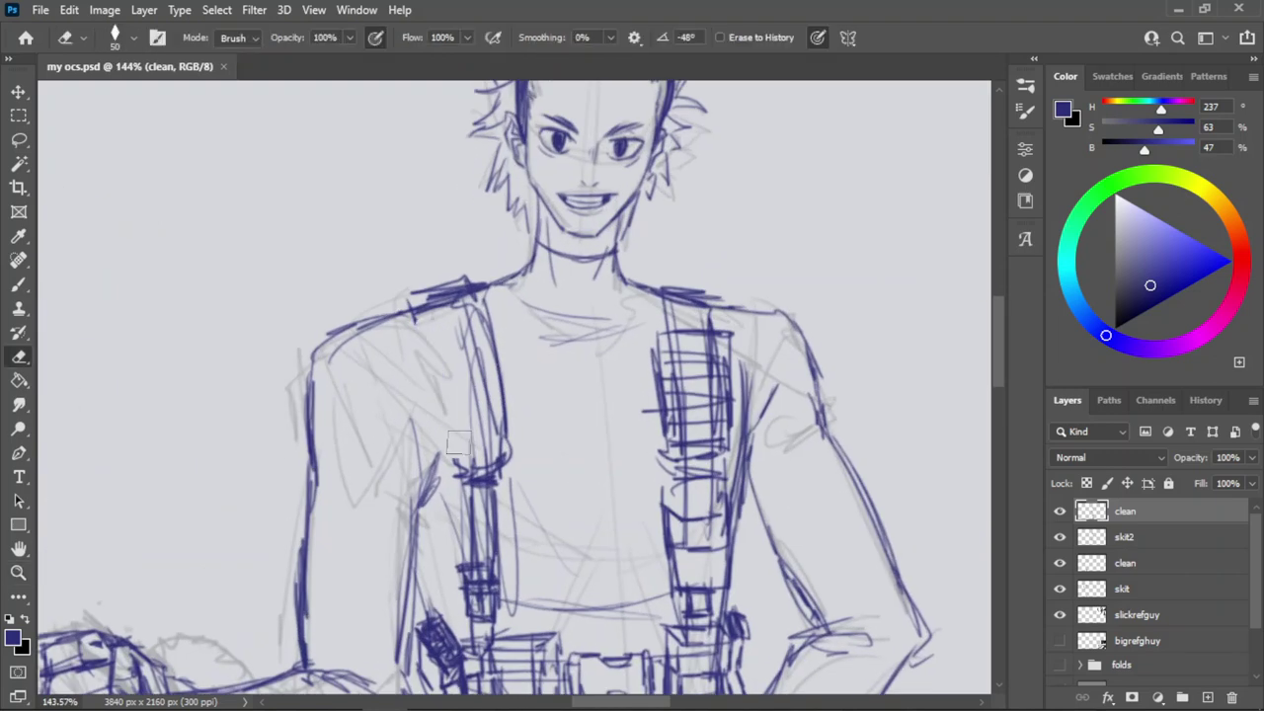
key("b")
left_click_drag(432, 302, 461, 473)
key("ctrl+z")
left_click_drag(437, 338, 461, 472)
left_click_drag(433, 325, 458, 459)
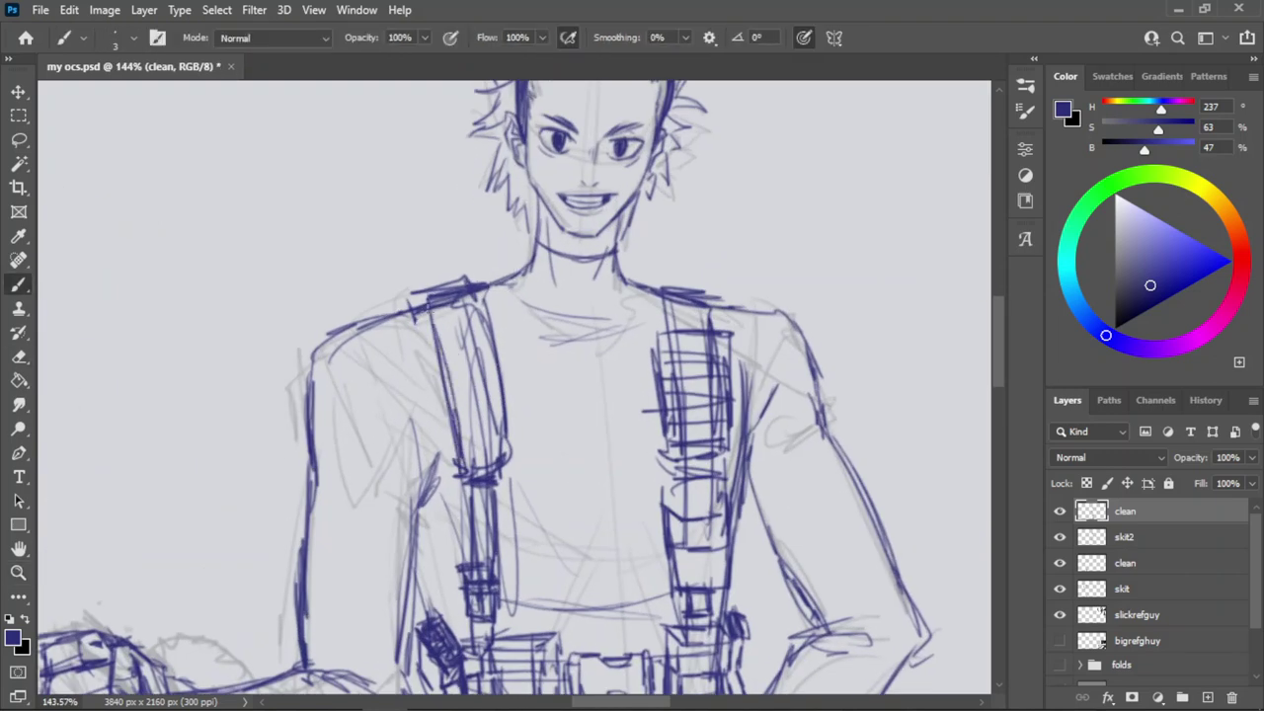
left_click_drag(474, 298, 510, 434)
key("z")
mouse_move(573, 296)
left_mouse_down()
mouse_move(508, 296)
mouse_move(674, 282)
mouse_move(464, 296)
left_mouse_up()
key("ctrl+s")
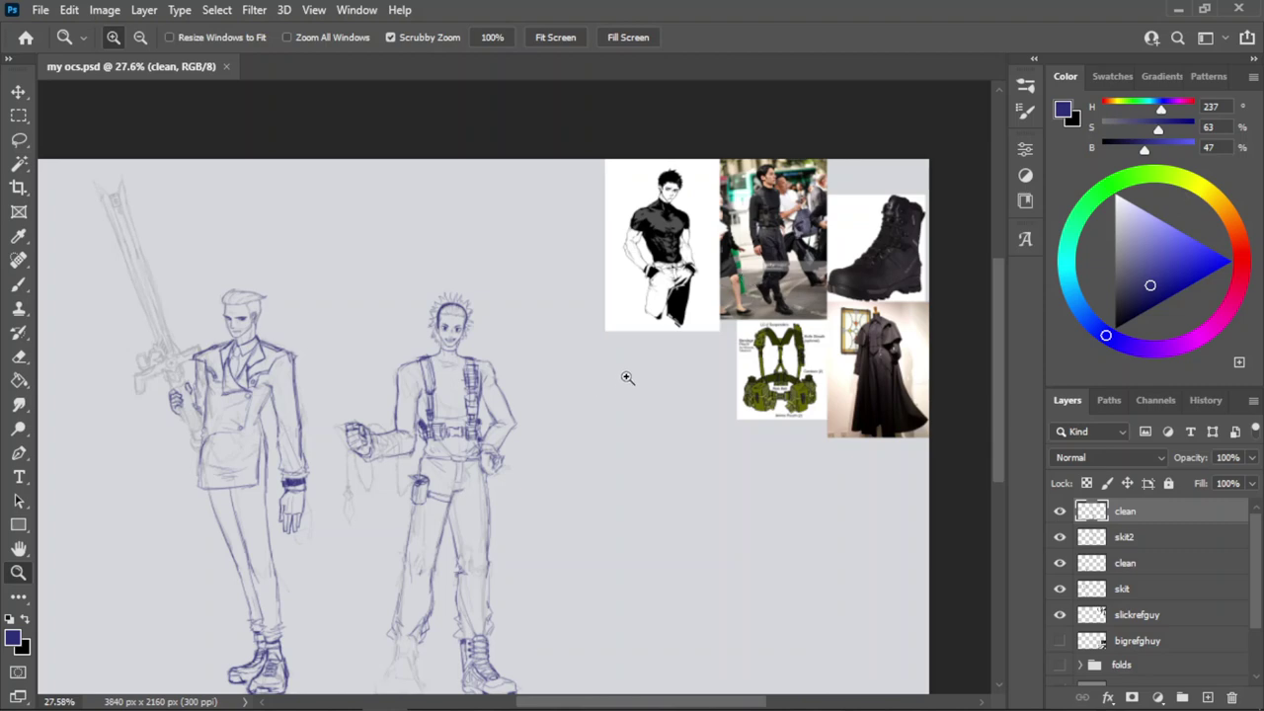
Check the clothing references, add a new layer above the topmost clean layer, and make black the drawing colour.
left_click(834, 345)
mouse_move(588, 378)
left_mouse_down()
mouse_move(530, 432)
mouse_move(556, 418)
left_mouse_up()
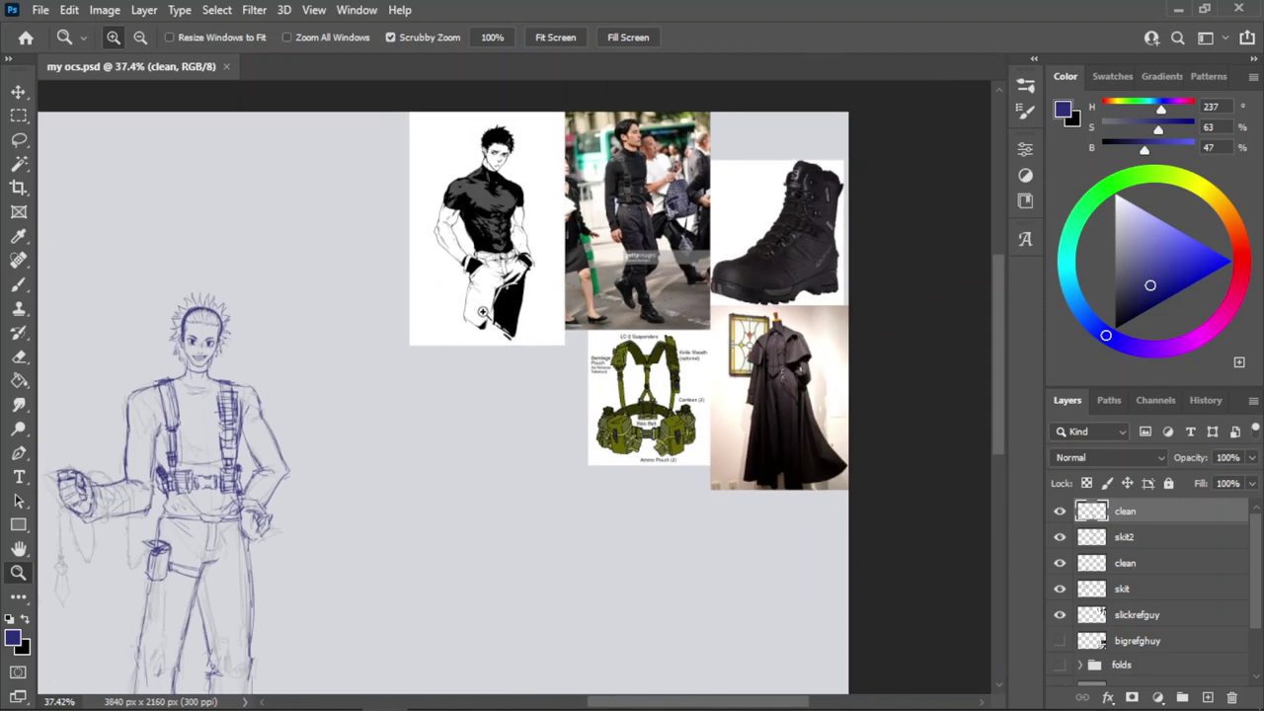
left_click_drag(718, 345, 770, 343)
left_click_drag(459, 364, 384, 434)
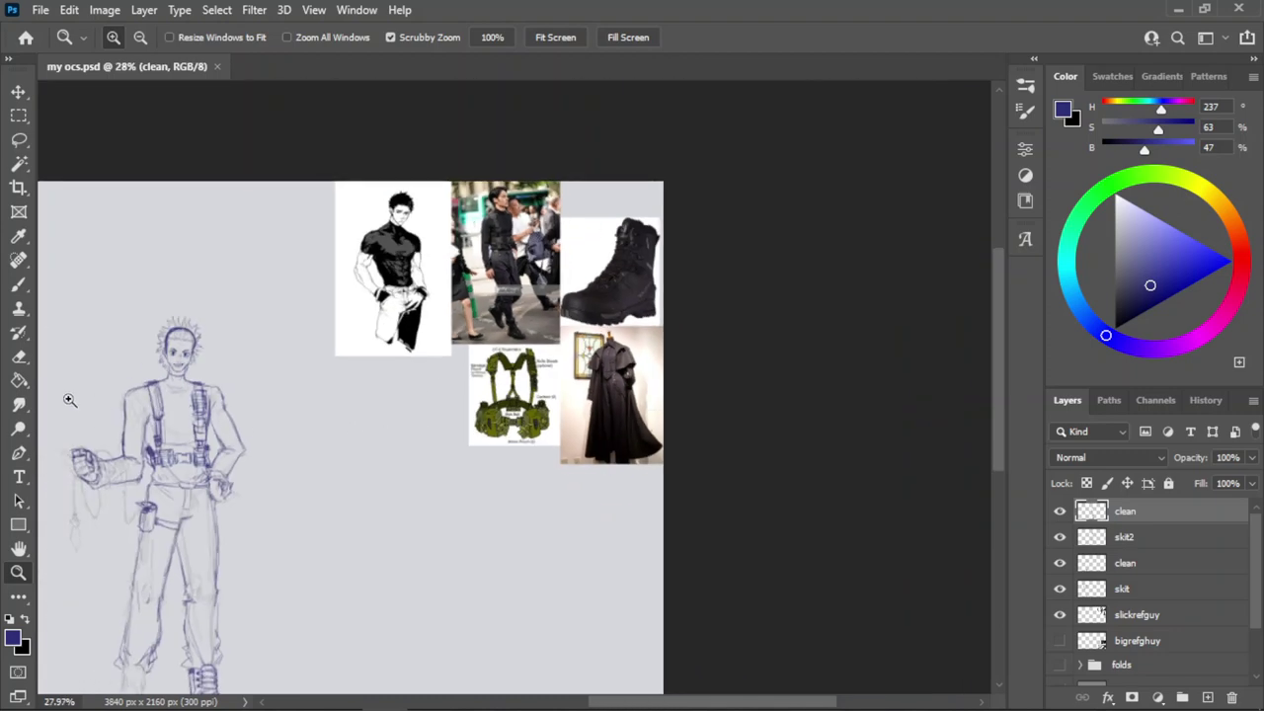
left_click_drag(87, 396, 271, 403)
left_click_drag(497, 365, 449, 393)
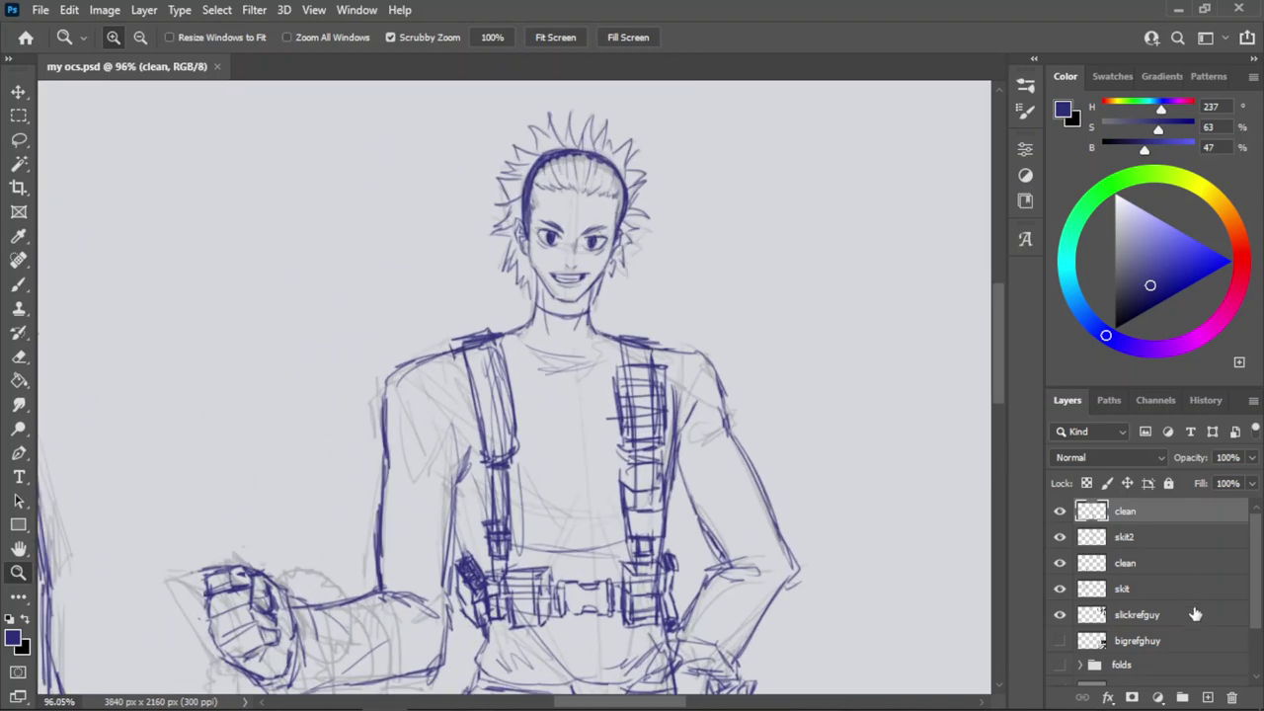
left_click(1207, 697)
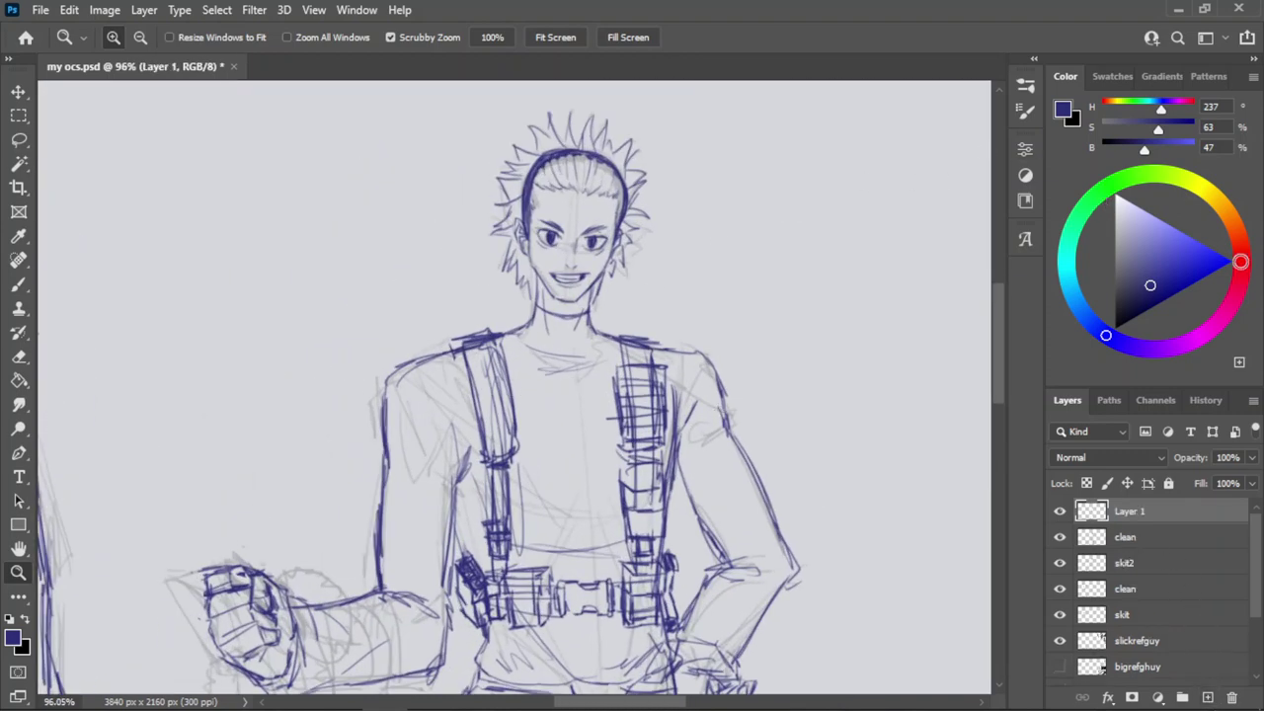
key("x")
key("x")
key("x")
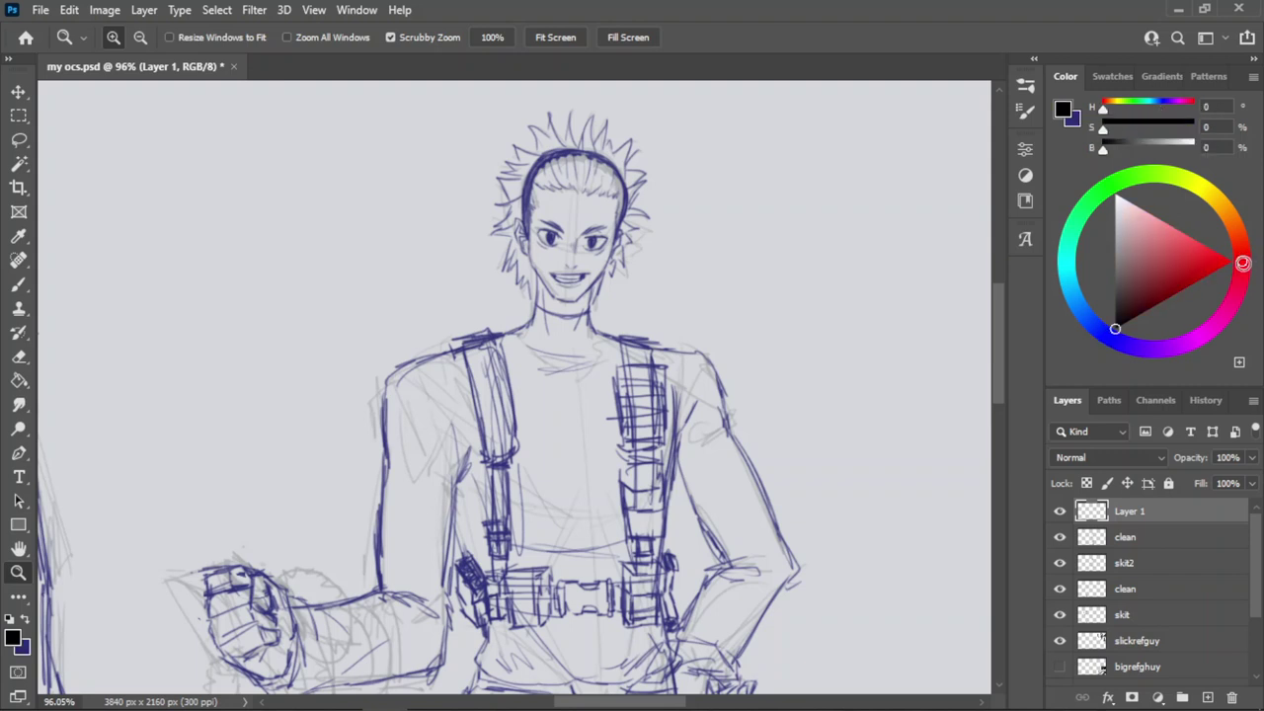
key("b")
mouse_move(514, 316)
left_mouse_down()
mouse_move(536, 434)
mouse_move(547, 415)
mouse_move(579, 412)
mouse_move(594, 377)
mouse_move(586, 389)
left_mouse_up()
key("ctrl+z")
key("ctrl+z")
key("ctrl+z")
key("ctrl+z")
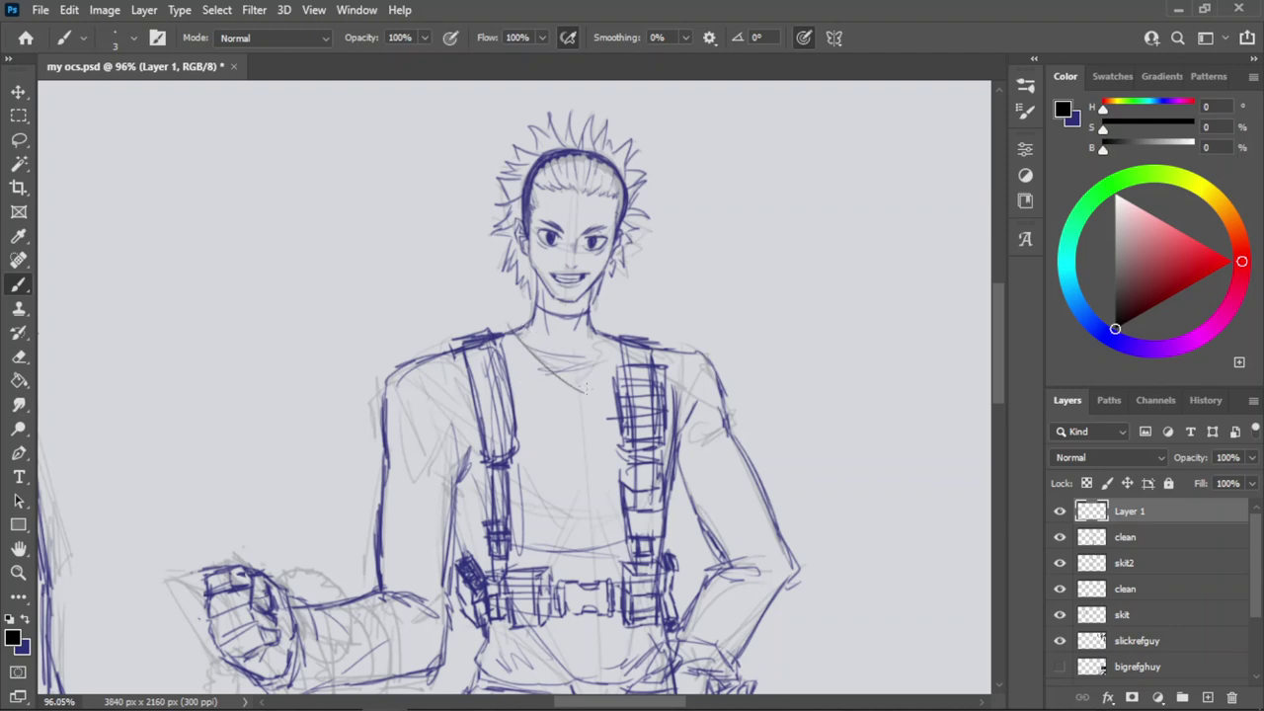
key("ctrl+z")
mouse_move(519, 319)
left_mouse_down()
mouse_move(515, 463)
mouse_move(534, 530)
left_mouse_up()
key("ctrl+z")
key("ctrl+z")
key("ctrl+z")
key("ctrl+z")
mouse_move(526, 324)
left_mouse_down()
mouse_move(537, 531)
mouse_move(536, 482)
mouse_move(476, 519)
mouse_move(433, 502)
left_mouse_up()
key("ctrl+z")
key("ctrl+z")
key("ctrl+z")
mouse_move(532, 321)
left_mouse_down()
mouse_move(452, 464)
mouse_move(409, 488)
mouse_move(440, 447)
mouse_move(444, 471)
left_mouse_up()
key("ctrl+z")
key("ctrl+z")
key("ctrl+z")
key("ctrl+z")
Sketch a wide pointed lapel on the character's right side, from the neck to mid-chest and up to the shoulder, with a collar line behind the neck.
mouse_move(518, 324)
left_mouse_down()
mouse_move(534, 501)
mouse_move(547, 498)
mouse_move(478, 436)
left_mouse_up()
key("ctrl+z")
key("ctrl+z")
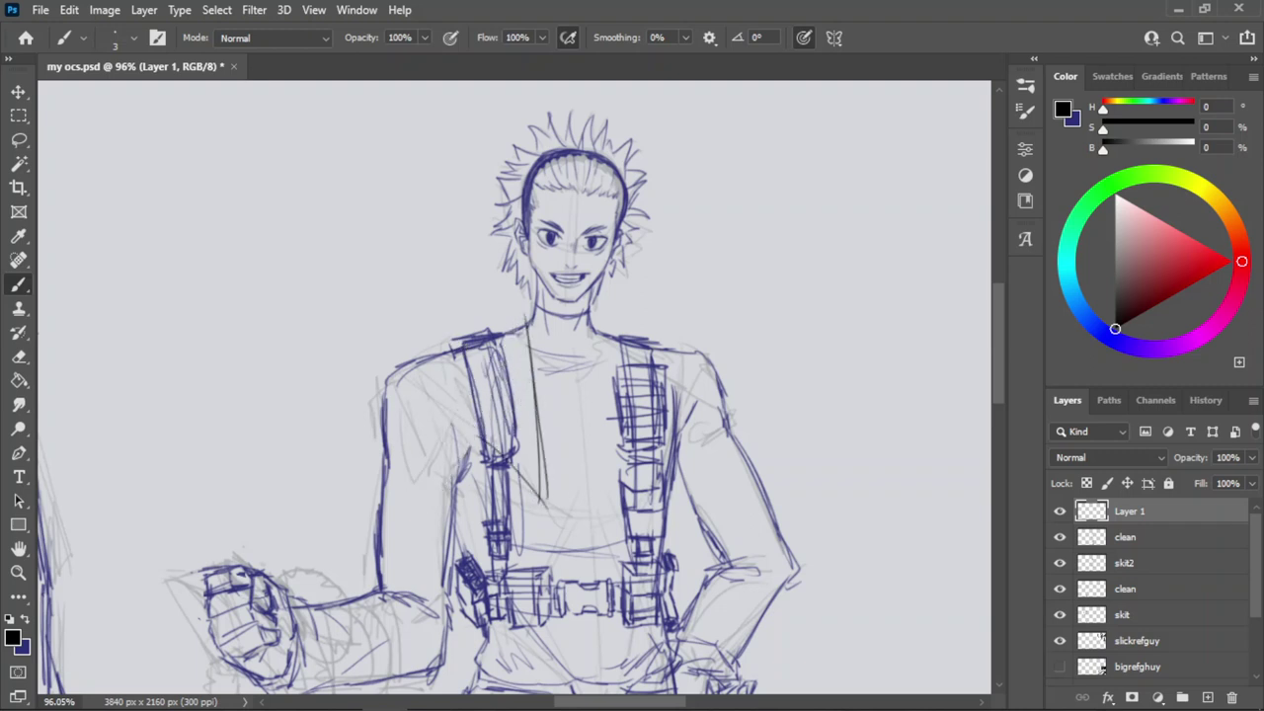
left_click_drag(540, 499, 421, 385)
mouse_move(516, 474)
left_mouse_down()
mouse_move(423, 357)
mouse_move(515, 315)
mouse_move(431, 345)
mouse_move(549, 296)
mouse_move(669, 344)
left_mouse_up()
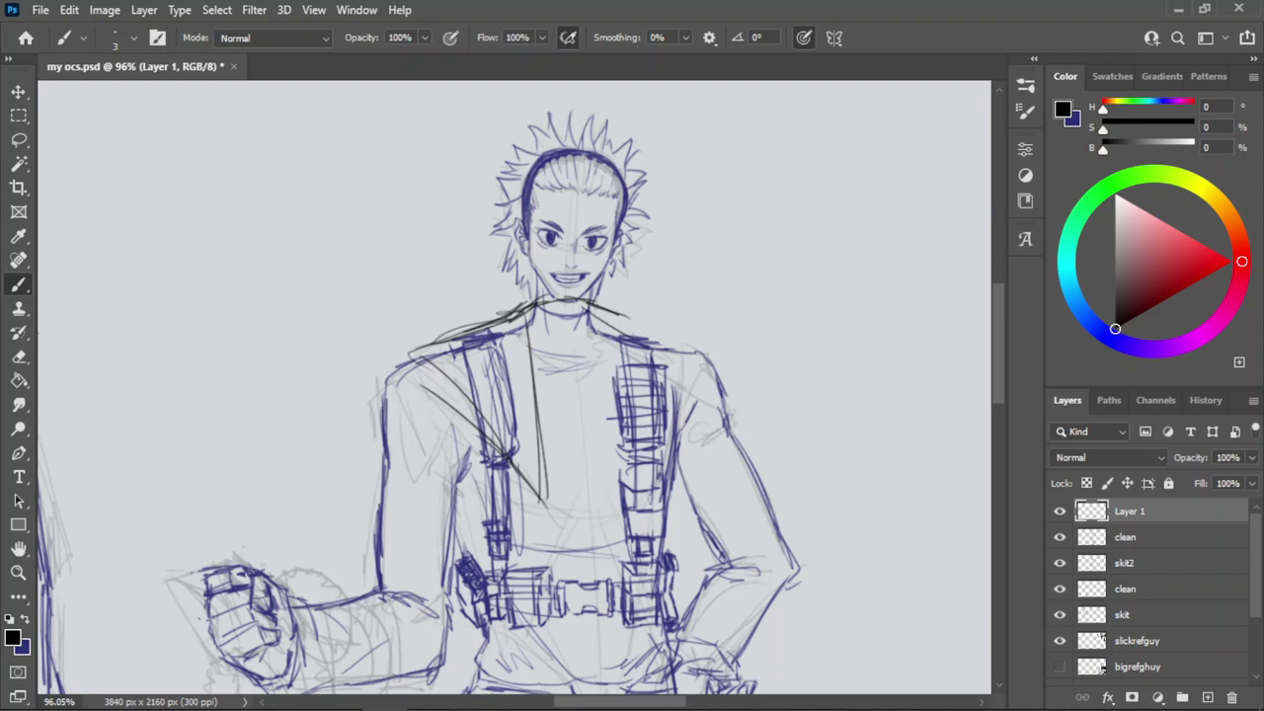
Sketch the matching lapel on the character's left side, from the neck across the shoulder point and down to mid-chest.
mouse_move(583, 308)
left_mouse_down()
mouse_move(642, 340)
mouse_move(565, 289)
mouse_move(662, 344)
mouse_move(723, 348)
mouse_move(660, 377)
mouse_move(638, 425)
left_mouse_up()
key("e")
key("b")
left_click_drag(724, 347, 634, 441)
left_click_drag(675, 382, 620, 486)
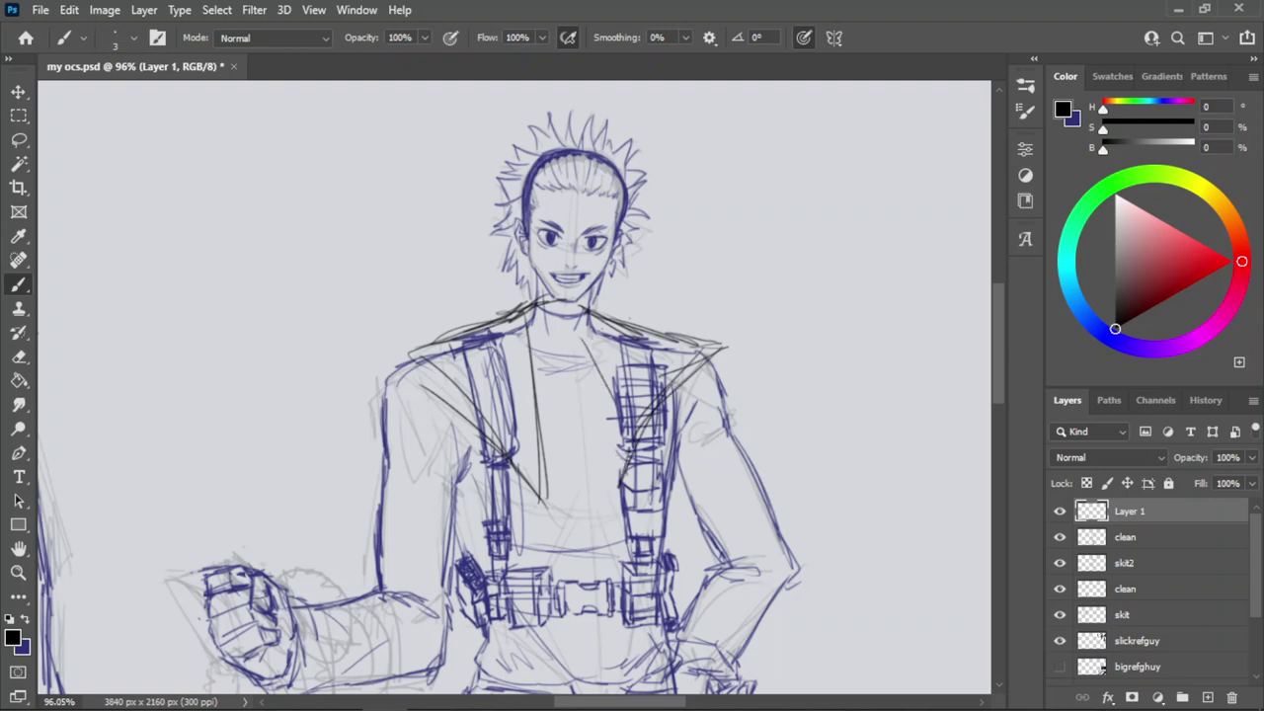
key("ctrl+z")
left_click_drag(593, 328, 619, 482)
key("ctrl+z")
left_click_drag(603, 344, 620, 478)
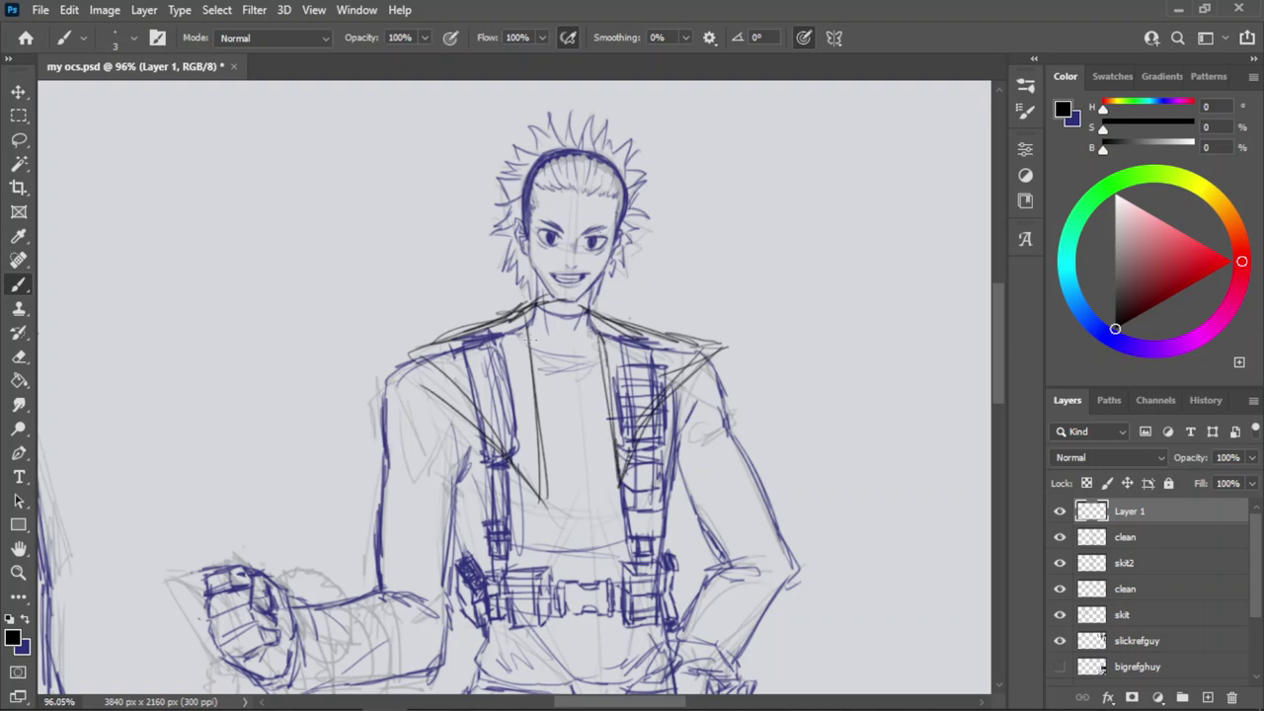
Darken the lapel on the character's right side and extend its point out over the shoulder.
left_click_drag(527, 338, 540, 485)
key("ctrl+z")
left_click_drag(529, 326, 547, 485)
mouse_move(535, 377)
left_mouse_down()
mouse_move(549, 511)
mouse_move(421, 370)
mouse_move(448, 383)
left_mouse_up()
left_click_drag(443, 374, 375, 350)
mouse_move(381, 365)
left_mouse_down()
mouse_move(419, 369)
mouse_move(379, 366)
mouse_move(484, 324)
left_mouse_up()
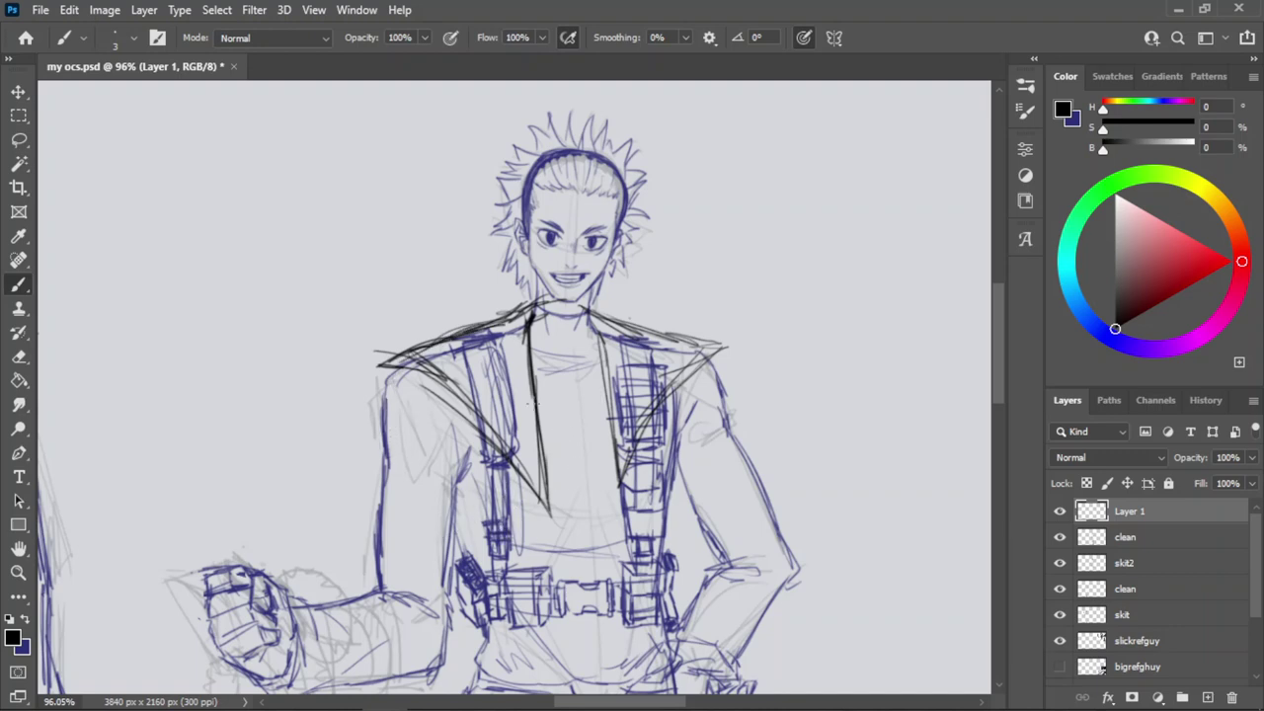
Draw a curved cord between the lapels at chest height, with a small square clasp and two strands hanging toward the belt.
mouse_move(554, 442)
left_mouse_down()
mouse_move(572, 469)
mouse_move(561, 479)
mouse_move(594, 472)
left_mouse_up()
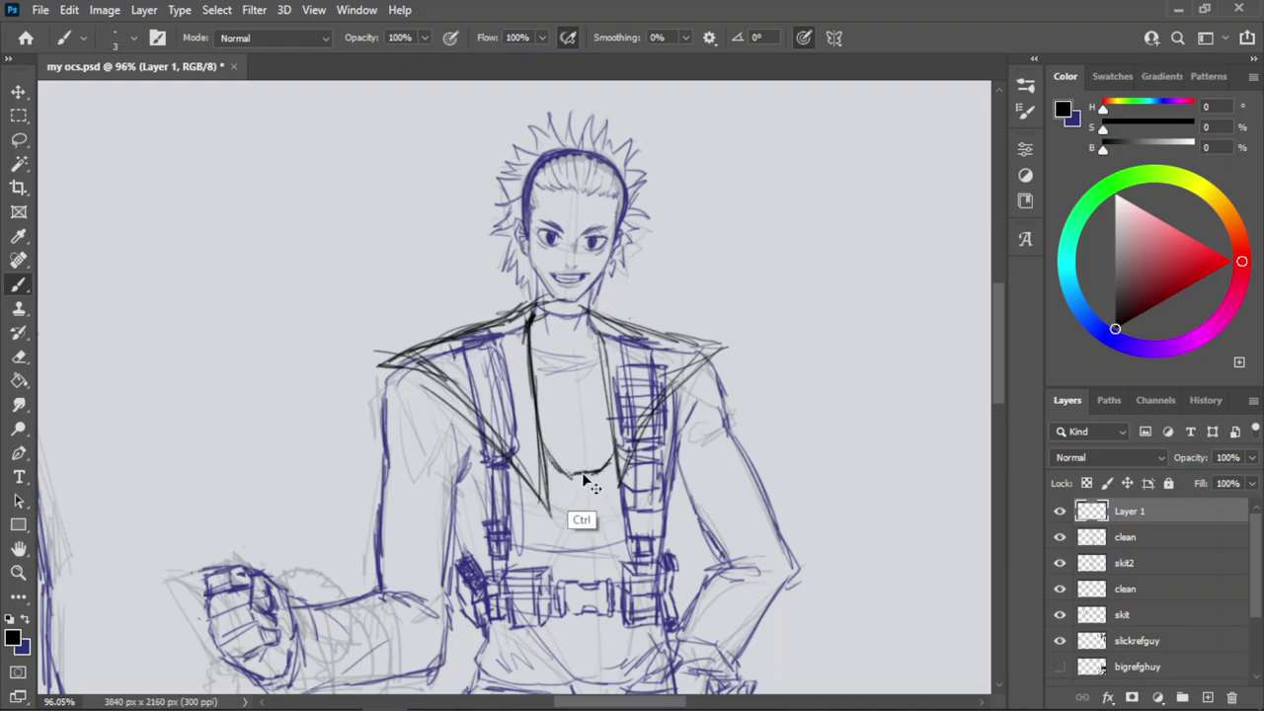
key("ctrl+z")
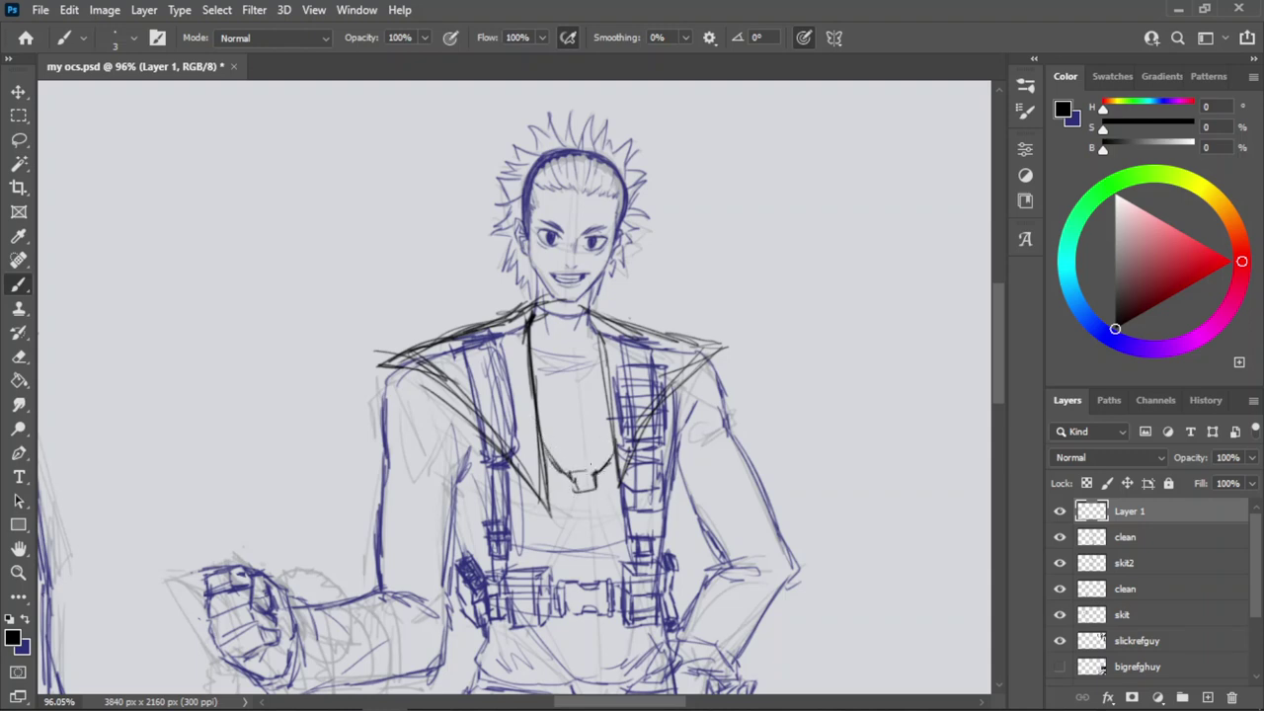
left_click_drag(581, 490, 583, 587)
left_click_drag(598, 488, 596, 544)
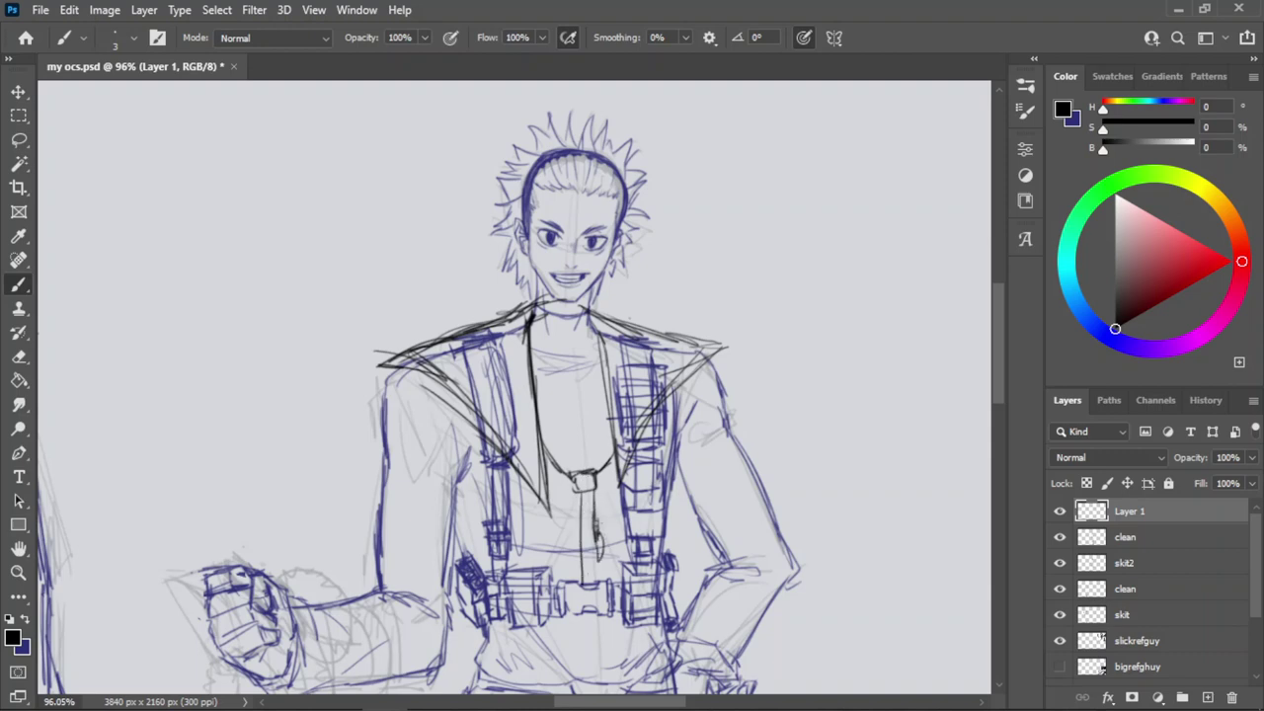
left_click_drag(580, 497, 580, 583)
key("ctrl+z")
left_click_drag(580, 495, 579, 568)
left_click_drag(599, 450, 528, 476)
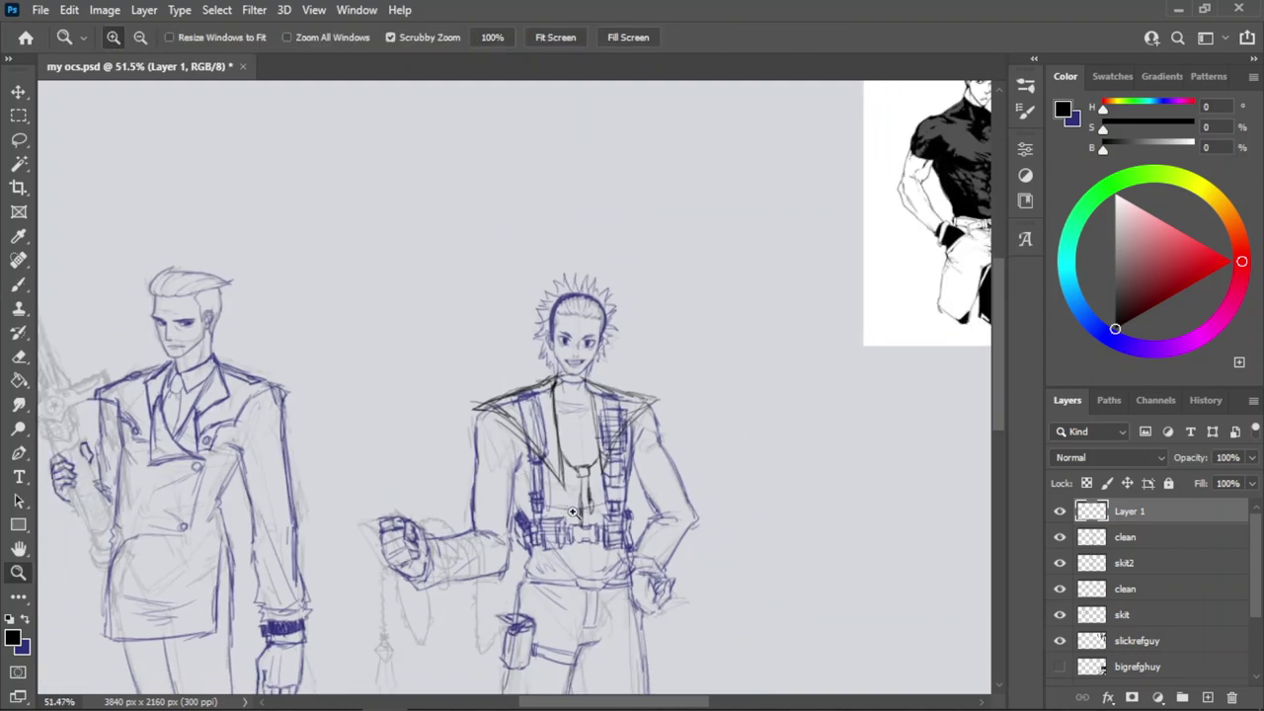
left_click_drag(576, 514, 633, 474)
mouse_move(532, 447)
left_mouse_down()
mouse_move(416, 420)
mouse_move(423, 405)
mouse_move(453, 498)
mouse_move(412, 496)
left_mouse_up()
key("ctrl+z")
key("ctrl+z")
key("ctrl+z")
key("ctrl+z")
key("ctrl+z")
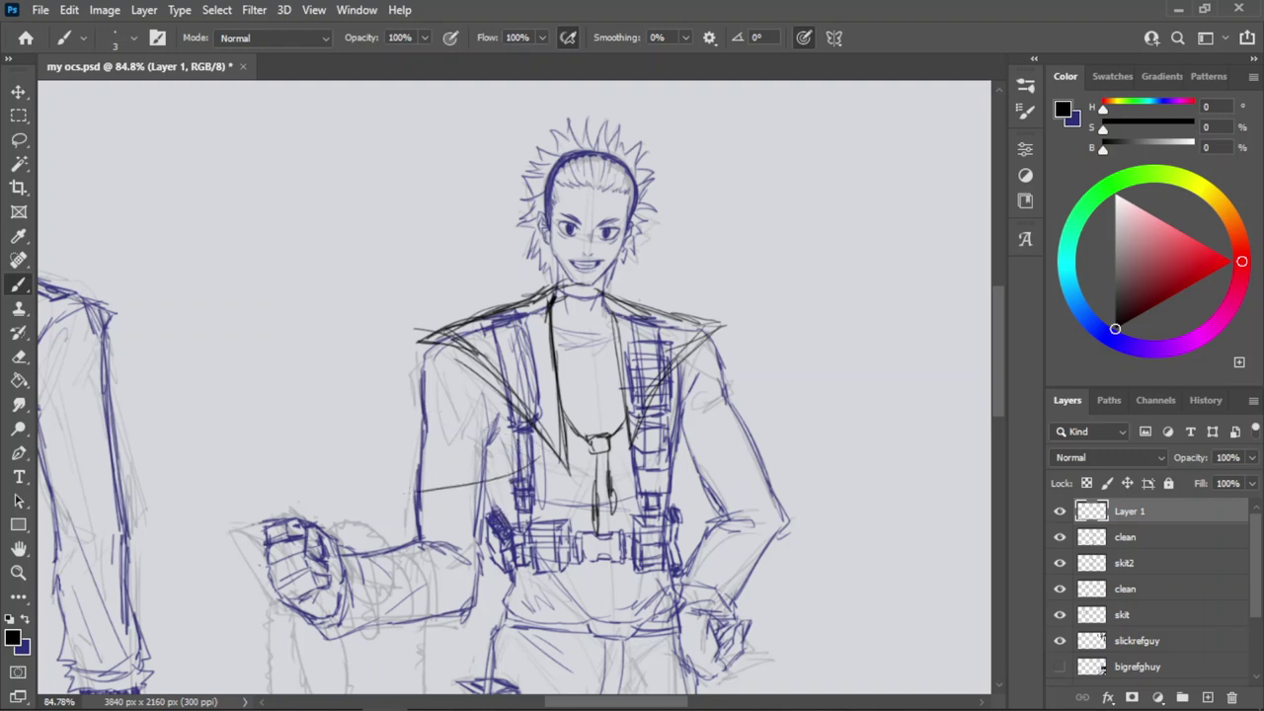
key("ctrl+z")
left_click_drag(541, 458, 438, 454)
key("ctrl+z")
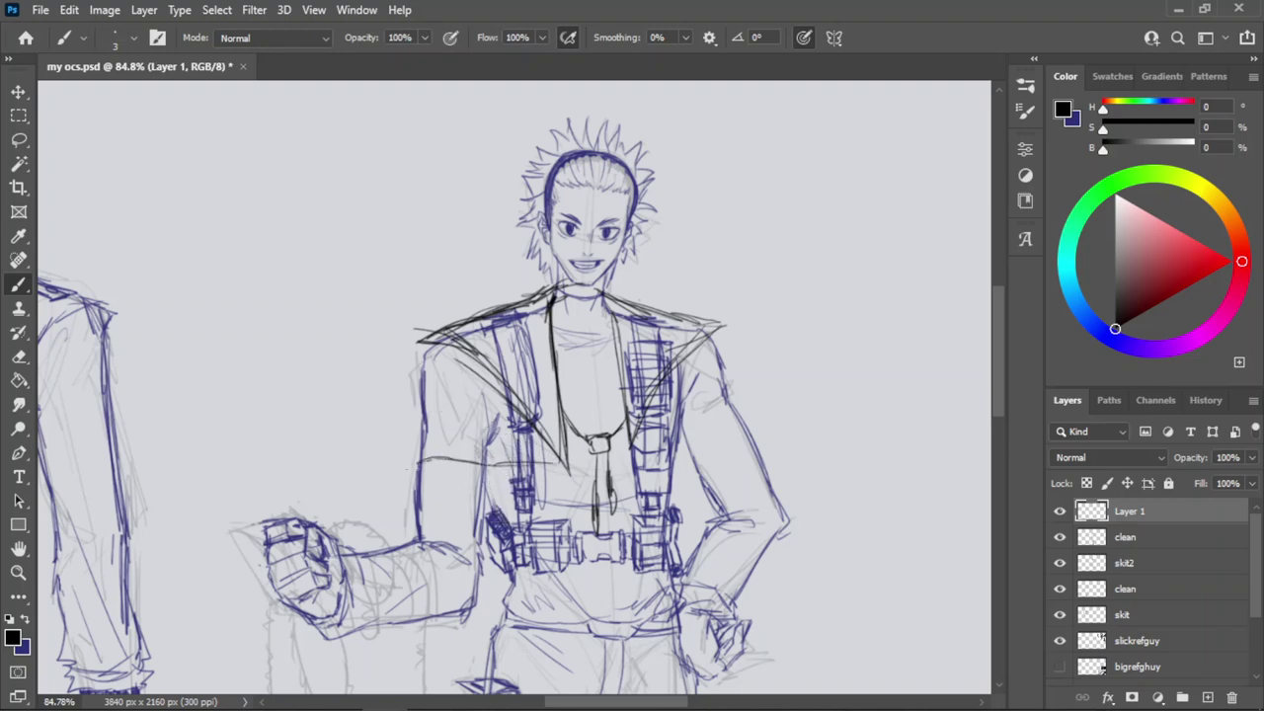
key("ctrl+z")
key("ctrl+z")
Draw the cape's lower edge as a shallow curve from the right lapel's chest tip across toward the upper arm.
mouse_move(555, 461)
left_mouse_down()
mouse_move(495, 466)
mouse_move(487, 484)
mouse_move(496, 462)
left_mouse_up()
key("ctrl+z")
key("ctrl+z")
key("ctrl+z")
key("ctrl+z")
key("ctrl+z")
key("ctrl+z")
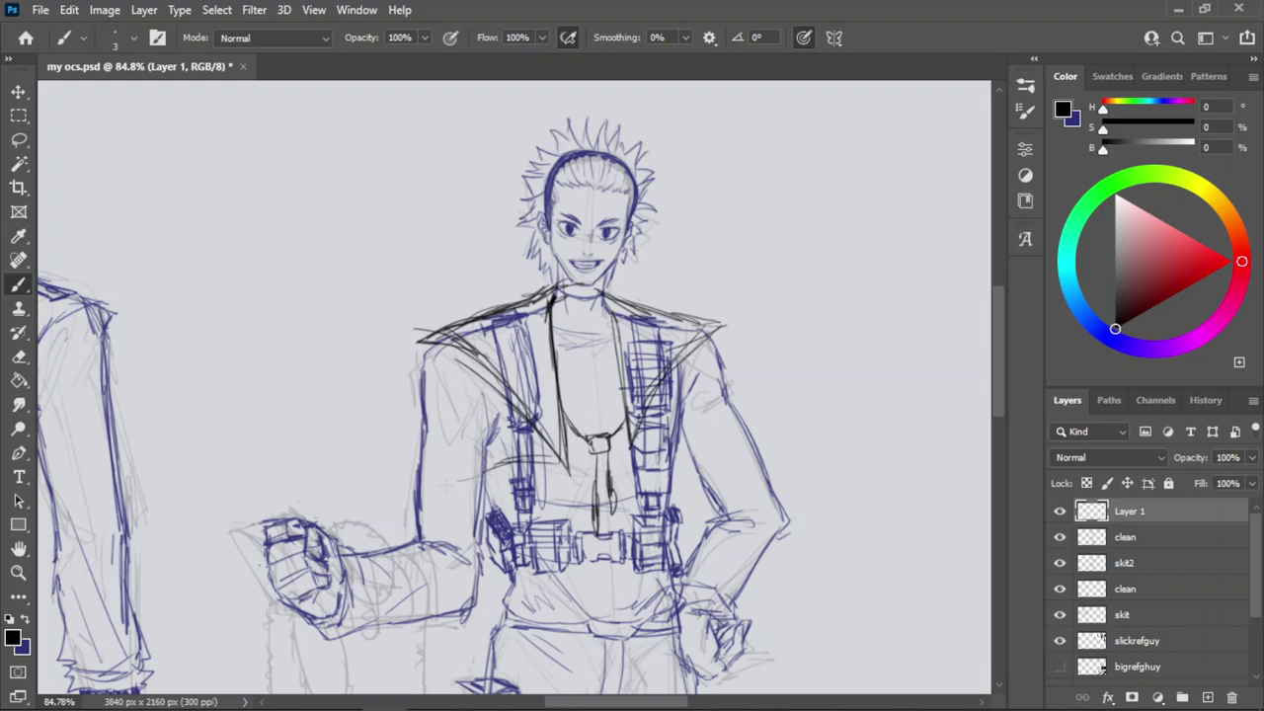
mouse_move(495, 467)
left_mouse_down()
mouse_move(404, 493)
mouse_move(486, 476)
left_mouse_up()
key("ctrl+z")
key("ctrl+z")
Draw the garment's outer edge from the right lapel's shoulder point down outside the upper arm to the elbow.
mouse_move(425, 347)
left_mouse_down()
mouse_move(400, 374)
mouse_move(410, 461)
left_mouse_up()
key("ctrl+z")
key("ctrl+z")
left_click_drag(416, 384, 399, 547)
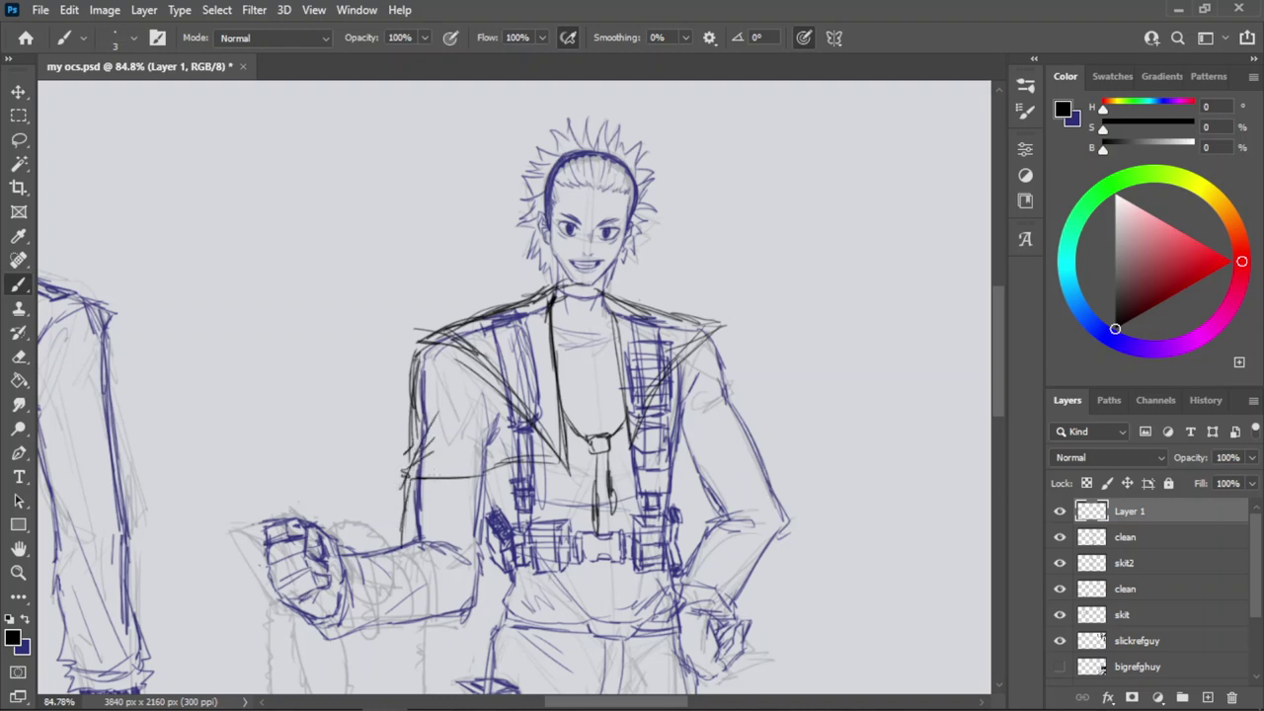
Draw the cape's lower edge on the character's left side as a curve from the lapel's chest tip across the upper arm.
mouse_move(420, 480)
left_mouse_down()
mouse_move(395, 511)
mouse_move(394, 579)
left_mouse_up()
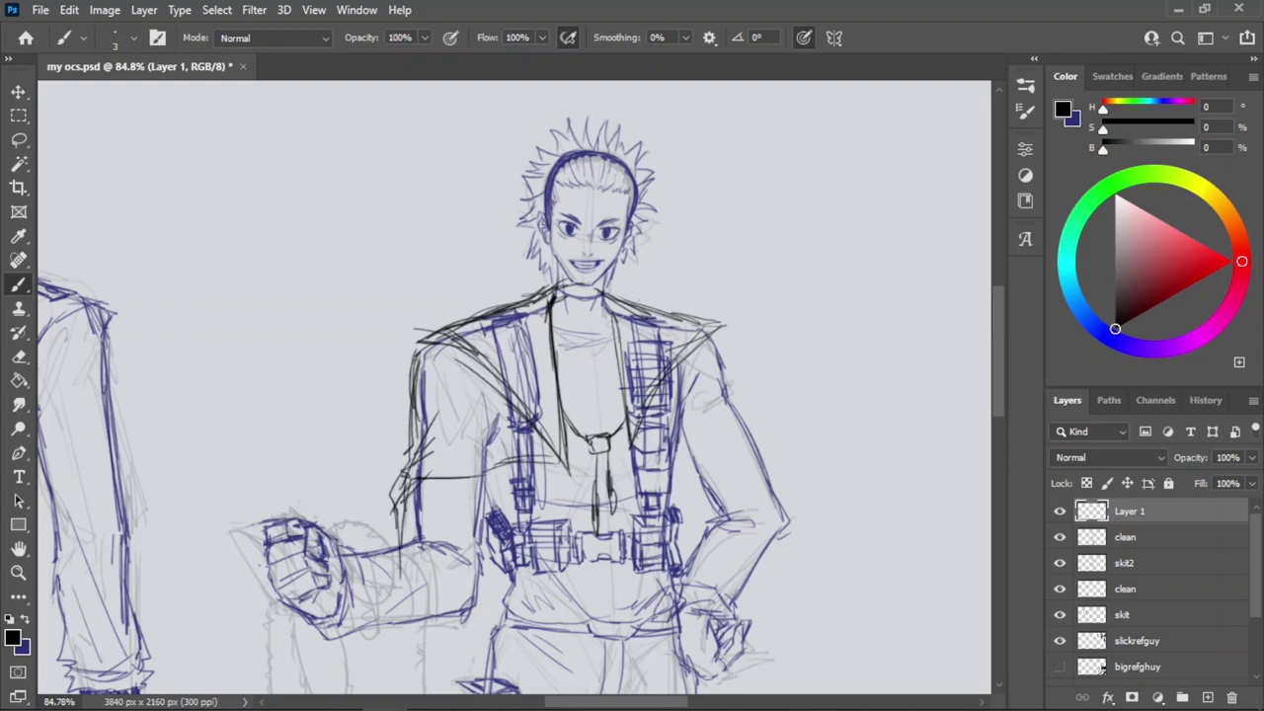
key("ctrl+z")
left_click_drag(650, 450, 734, 430)
key("ctrl+z")
key("ctrl+z")
left_click_drag(636, 437, 700, 458)
key("ctrl+z")
mouse_move(633, 435)
left_mouse_down()
mouse_move(681, 465)
mouse_move(747, 423)
left_mouse_up()
Draw the cape's outer edge from the left shoulder point down outside the upper arm, with jagged fabric folds.
mouse_move(706, 329)
left_mouse_down()
mouse_move(727, 363)
mouse_move(732, 342)
mouse_move(723, 405)
left_mouse_up()
key("ctrl+z")
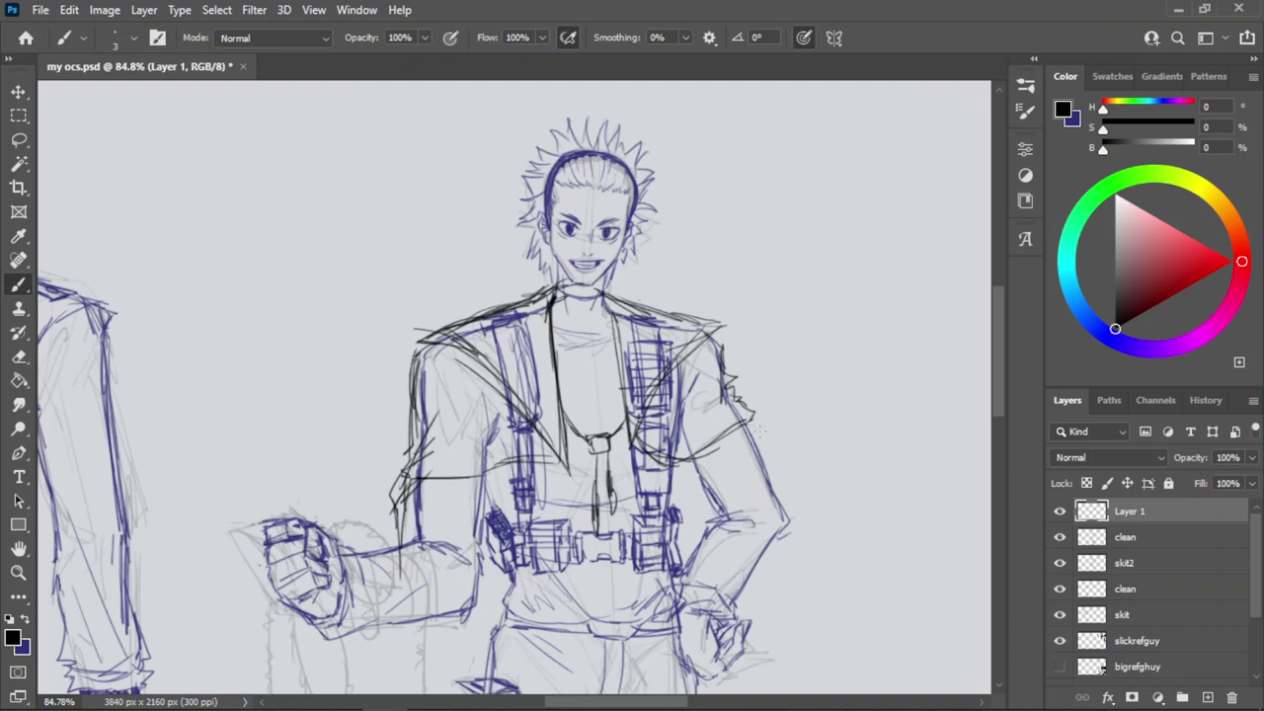
mouse_move(693, 461)
left_mouse_down()
mouse_move(793, 409)
mouse_move(839, 411)
left_mouse_up()
key("z")
key("e")
mouse_move(722, 406)
left_mouse_down()
mouse_move(728, 381)
mouse_move(751, 424)
left_mouse_up()
key("b")
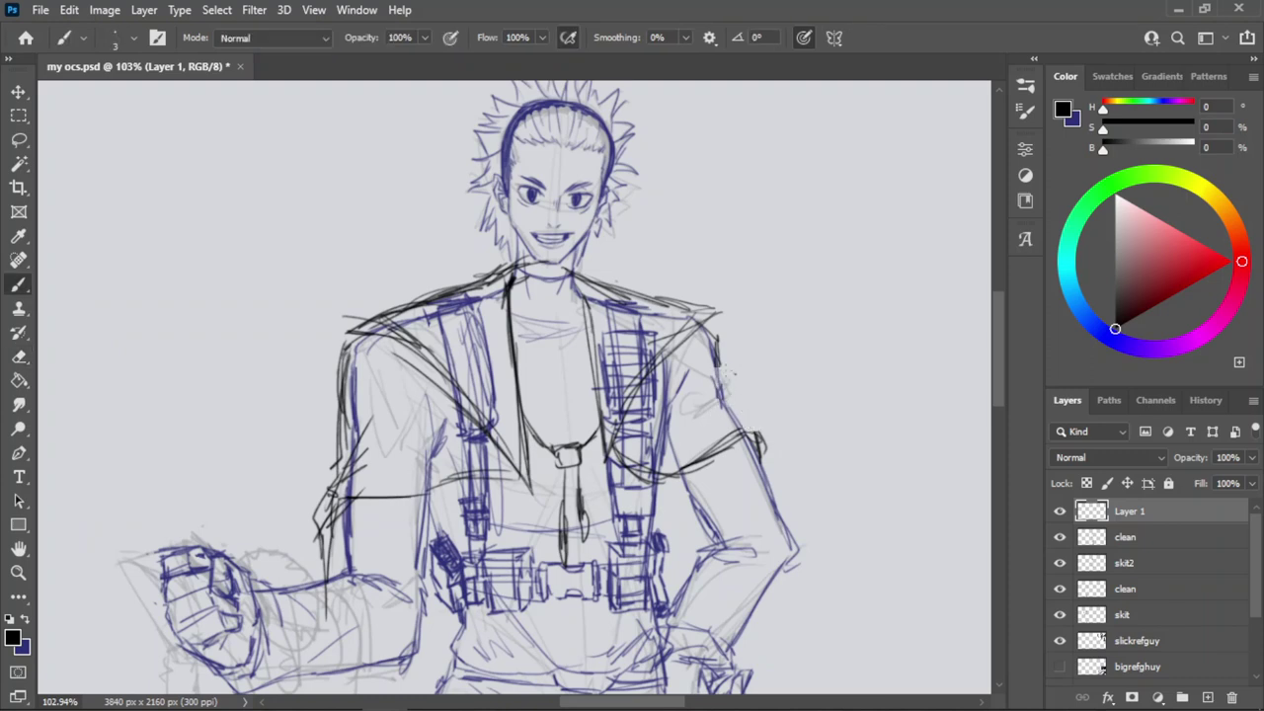
key("ctrl+z")
mouse_move(715, 340)
left_mouse_down()
mouse_move(748, 362)
mouse_move(732, 388)
left_mouse_up()
key("ctrl+z")
left_click_drag(723, 383, 749, 399)
key("ctrl+z")
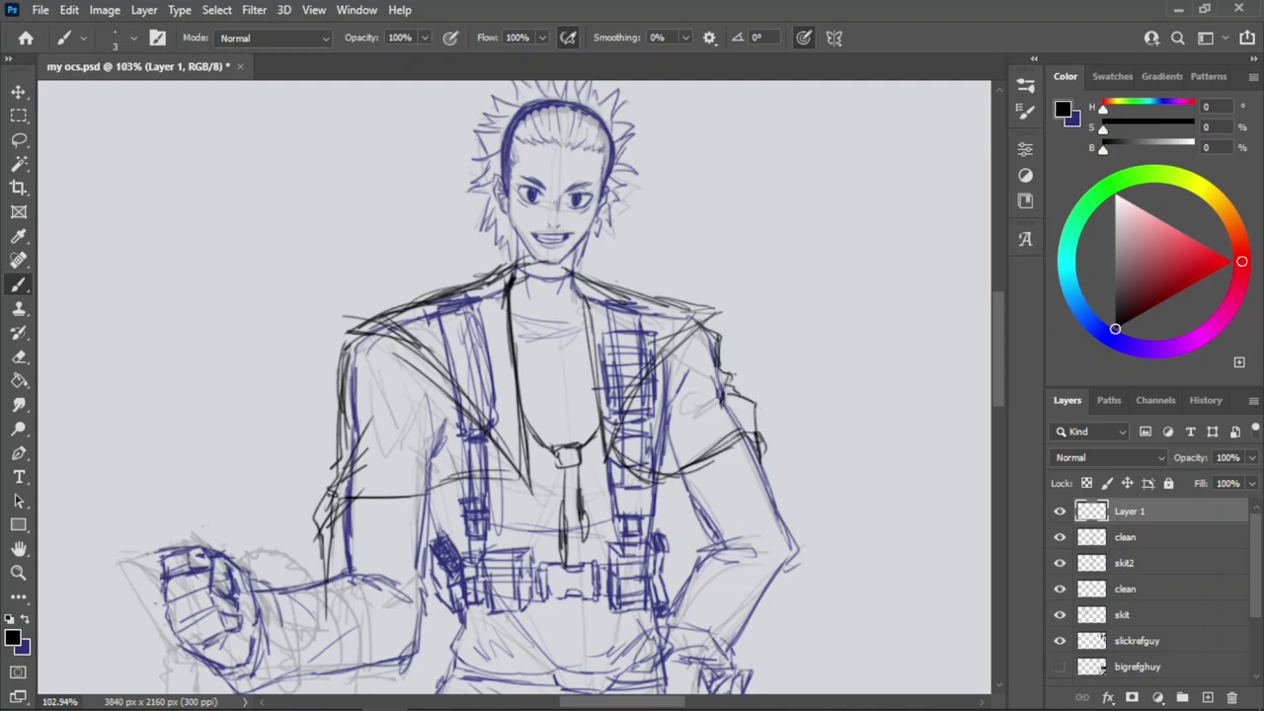
Draw a long straight coat edge from the cape's left outer corner down past the hand on the hip.
mouse_move(752, 405)
left_mouse_down()
mouse_move(758, 446)
mouse_move(700, 667)
left_mouse_up()
key("ctrl+z")
left_click_drag(760, 431, 768, 694)
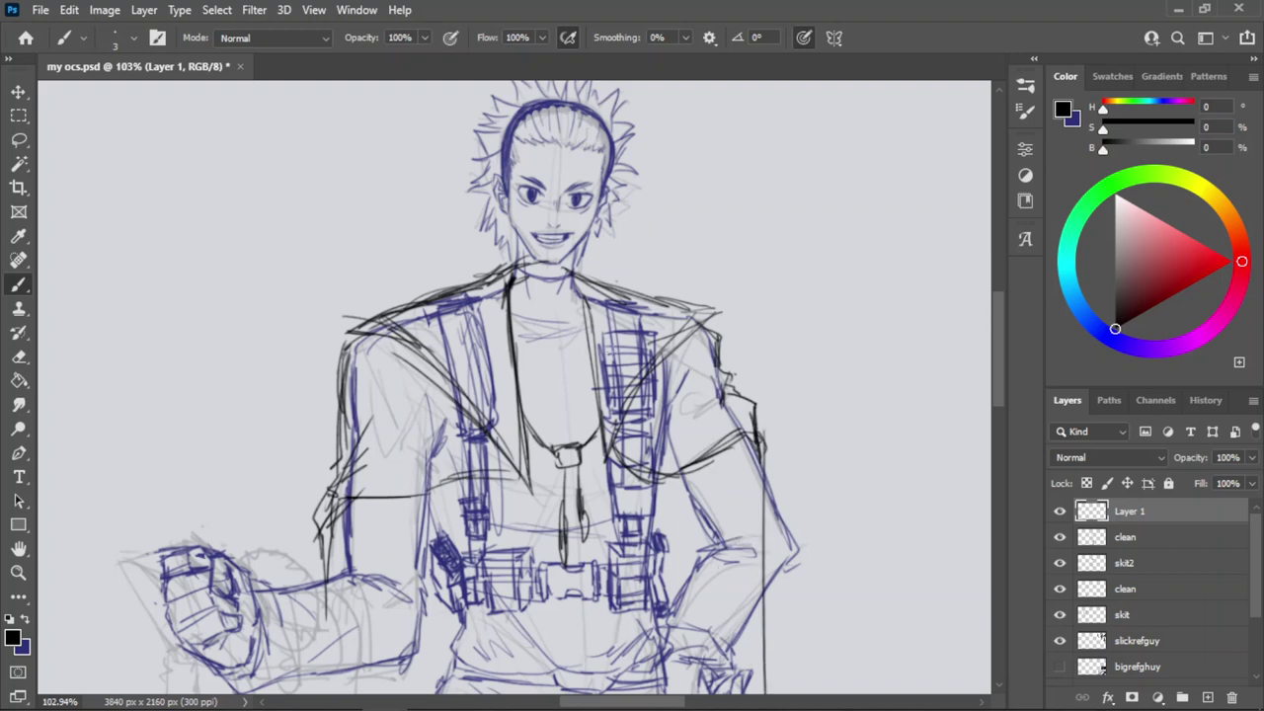
Erase the ragged cape tip outside the character's right upper arm and redraw it with a slanted fold.
key("z")
left_click_drag(558, 251, 505, 365)
left_click_drag(477, 420, 536, 347)
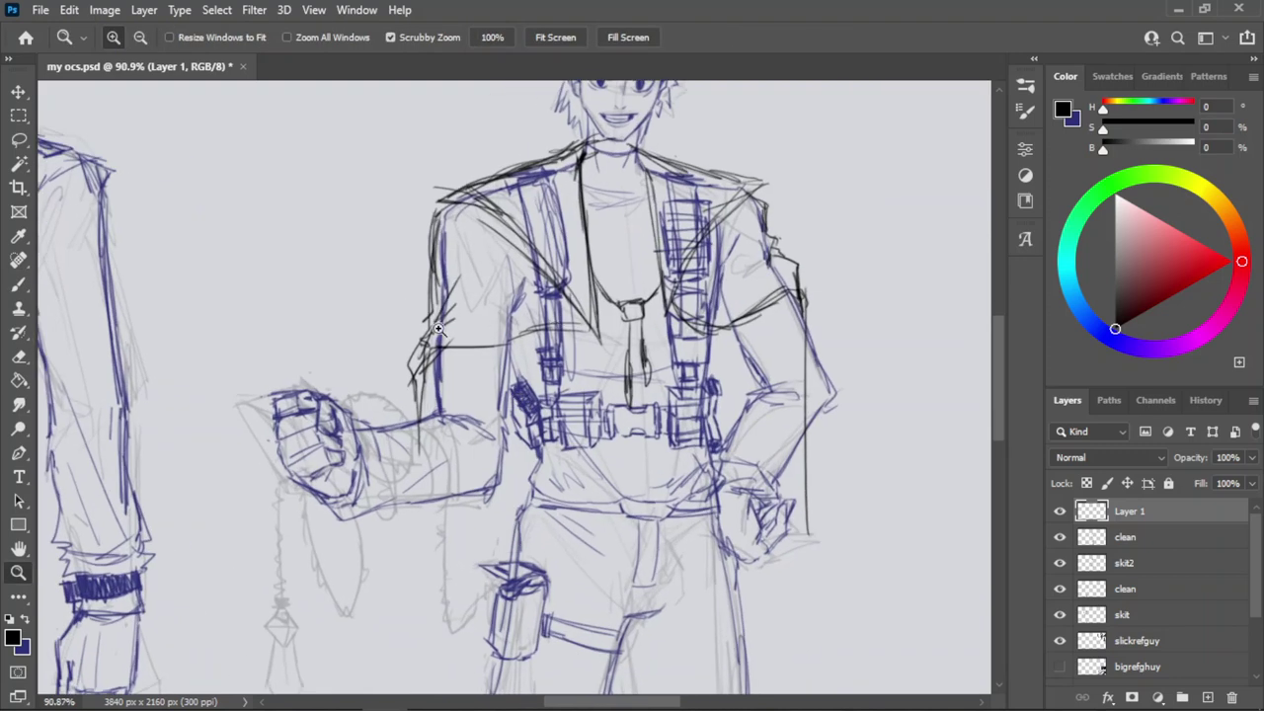
key("e")
mouse_move(439, 330)
left_mouse_down()
mouse_move(449, 326)
mouse_move(413, 366)
mouse_move(422, 330)
left_mouse_up()
key("b")
mouse_move(463, 280)
left_mouse_down()
mouse_move(429, 373)
mouse_move(407, 369)
left_mouse_up()
key("ctrl+z")
left_click_drag(476, 330, 421, 381)
key("ctrl+z")
Redraw the cape's lower edge from the right lapel's tip to a pointed outer corner, continuing the edge down to the forearm.
left_click_drag(582, 327, 452, 370)
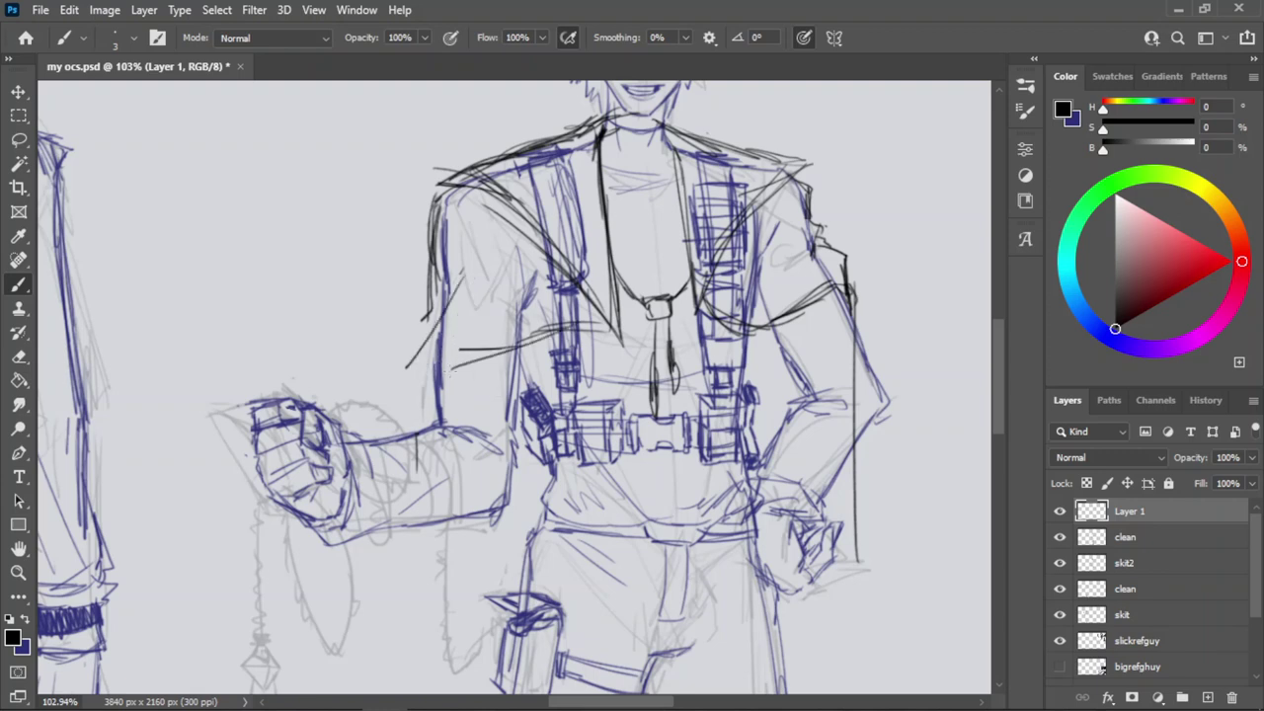
left_click_drag(575, 326, 427, 363)
key("ctrl+z")
key("ctrl+z")
left_click_drag(505, 346, 451, 368)
mouse_move(426, 318)
left_mouse_down()
mouse_move(417, 369)
mouse_move(428, 425)
left_mouse_up()
key("ctrl+z")
key("ctrl+space")
left_click_drag(407, 332, 399, 332)
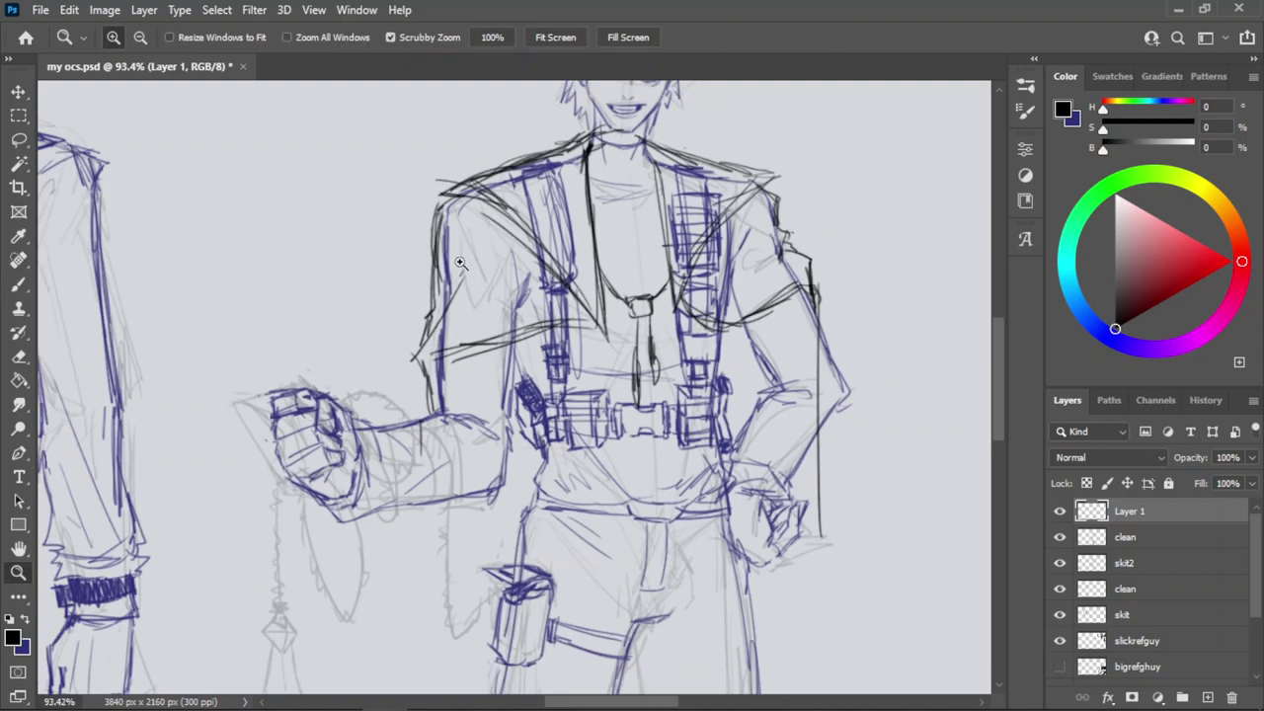
Try to draw the coat's long outer edge hanging below the character's right forearm.
left_click_drag(461, 262, 401, 318)
left_click_drag(458, 518, 475, 509)
key("ctrl+z")
mouse_move(439, 322)
left_mouse_down()
mouse_move(474, 552)
mouse_move(441, 591)
mouse_move(424, 526)
mouse_move(443, 602)
left_mouse_up()
key("ctrl+z")
key("ctrl+z")
key("ctrl+z")
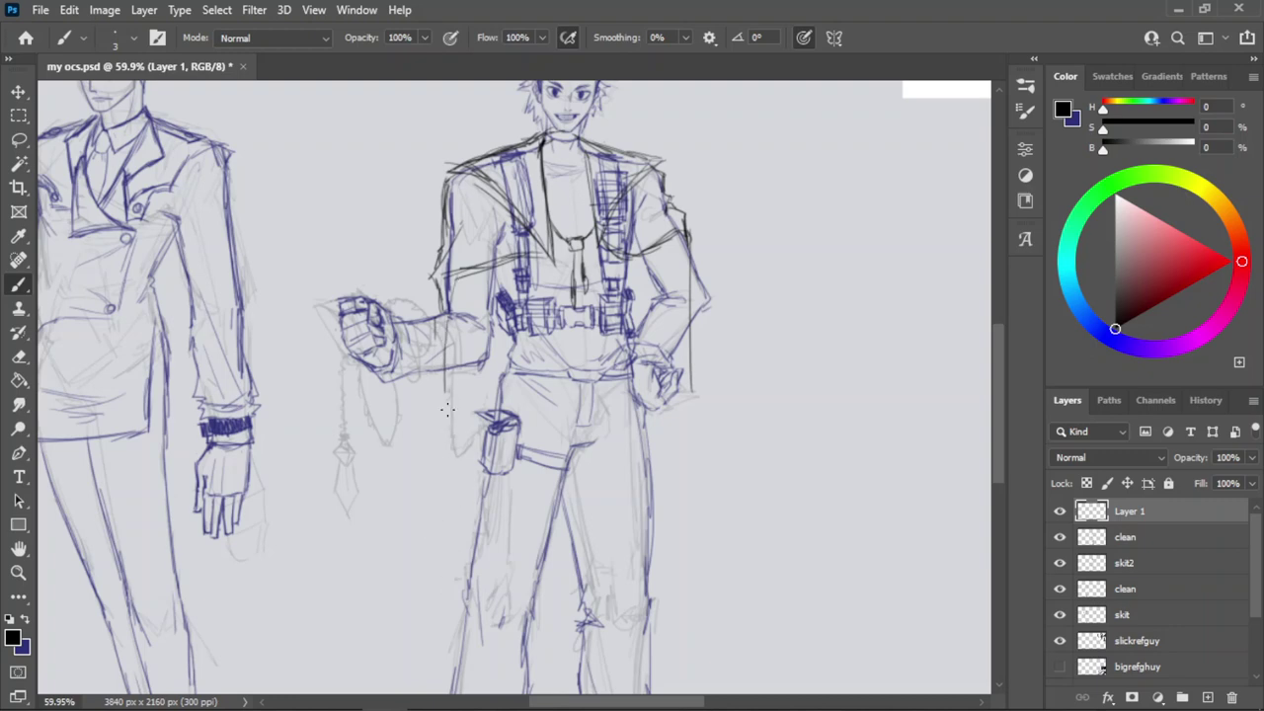
left_click_drag(443, 318, 441, 427)
key("ctrl+z")
Darken the short edge between the cape's right outer corner and the forearm, erasing stray marks around it.
left_click_drag(459, 275, 436, 332)
left_click_drag(455, 278, 444, 314)
key("e")
left_click_drag(458, 271, 435, 334)
key("b")
key("e")
key("e")
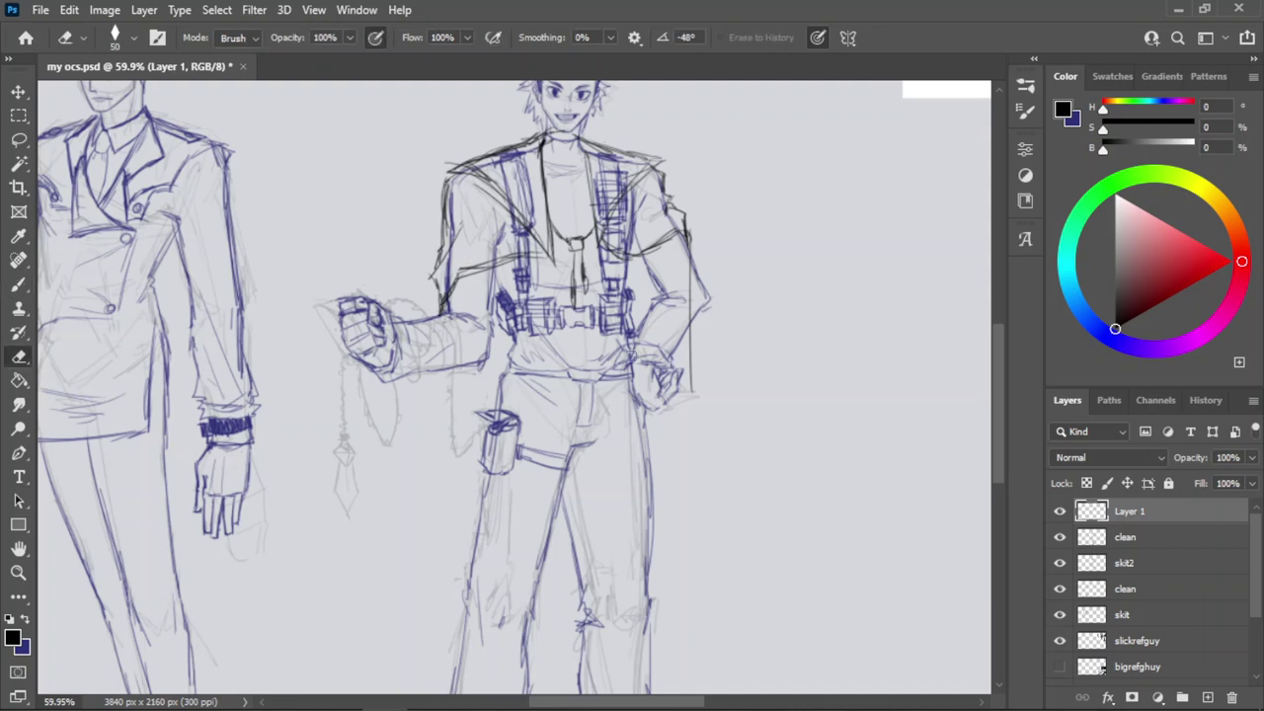
Save the sketch file.
key("z")
left_click_drag(598, 326, 510, 428)
key("ctrl+s")
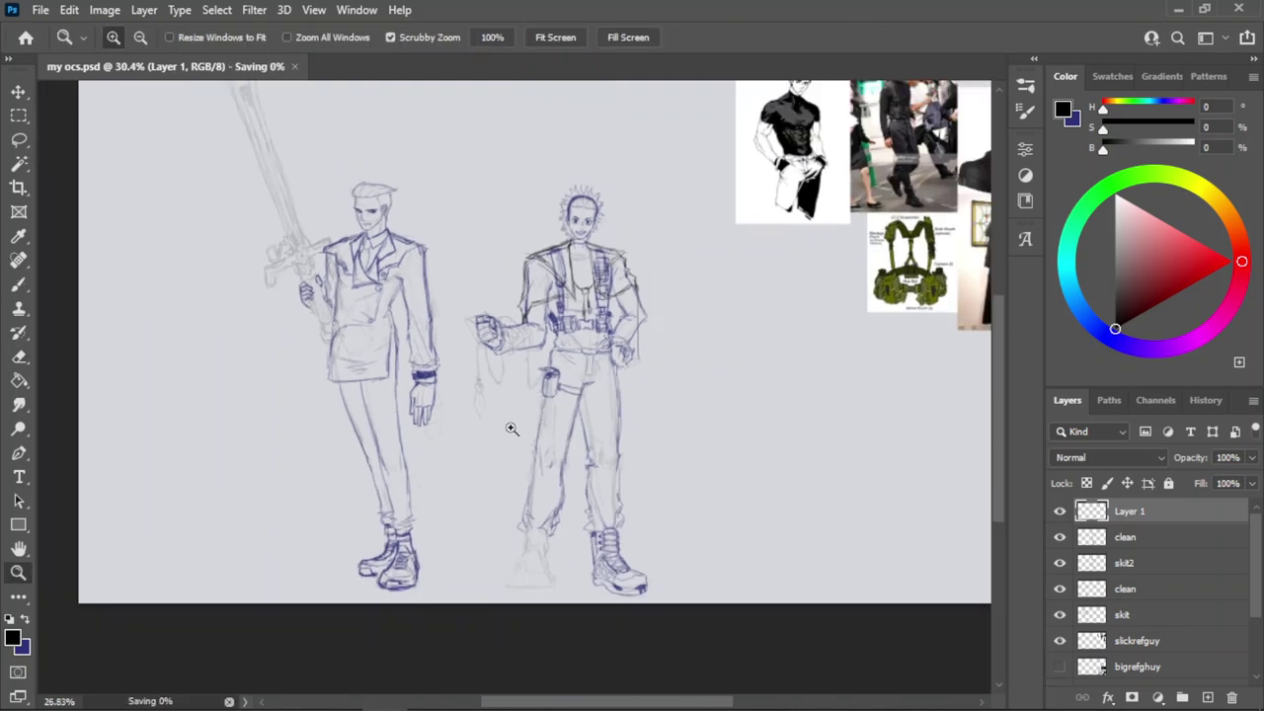
Draw the coat's long outer edge from below the right forearm down to the shin, with an inner curved fold line.
left_click_drag(869, 348, 918, 354)
mouse_move(496, 383)
left_mouse_down()
mouse_move(460, 391)
mouse_move(439, 455)
left_mouse_up()
left_click_drag(475, 511, 532, 445)
key("b")
mouse_move(485, 261)
left_mouse_down()
mouse_move(491, 392)
mouse_move(473, 436)
left_mouse_up()
key("ctrl+z")
key("ctrl+z")
key("ctrl+z")
left_click_drag(479, 306, 465, 486)
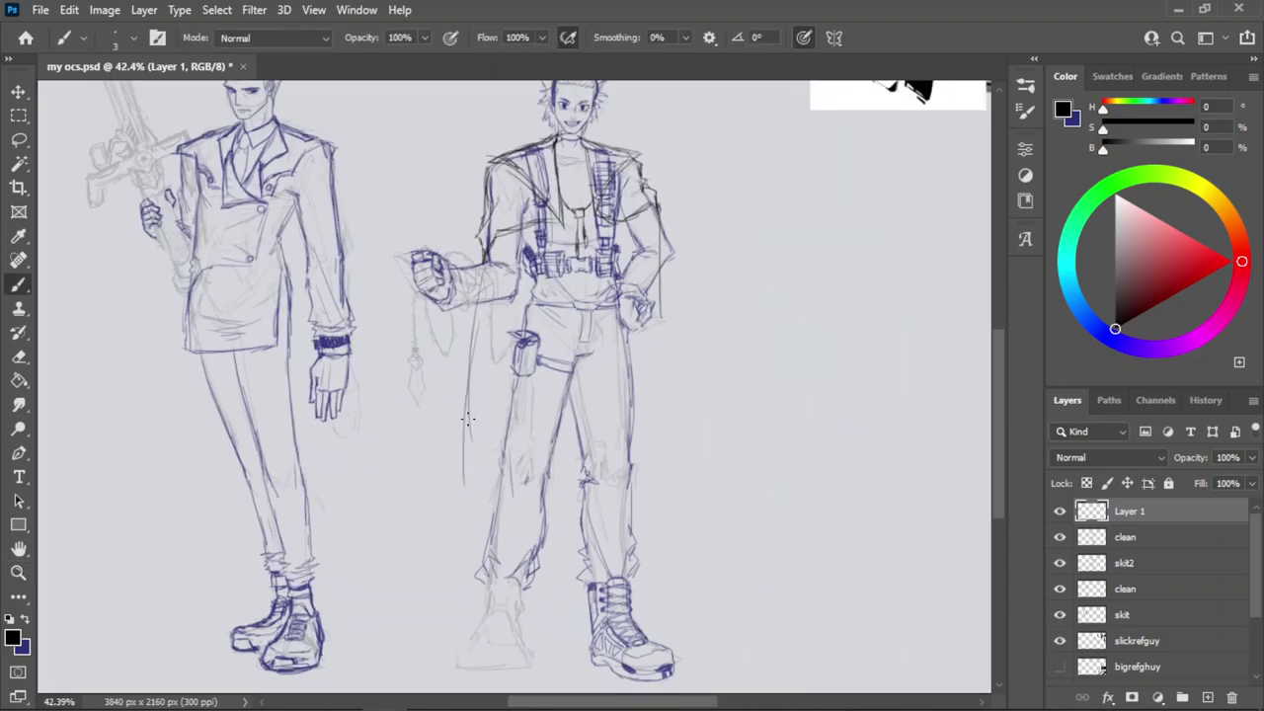
left_click_drag(468, 419, 465, 515)
left_click_drag(472, 257, 464, 439)
left_click_drag(464, 379, 467, 506)
left_click_drag(465, 352, 484, 515)
left_click_drag(462, 415, 469, 543)
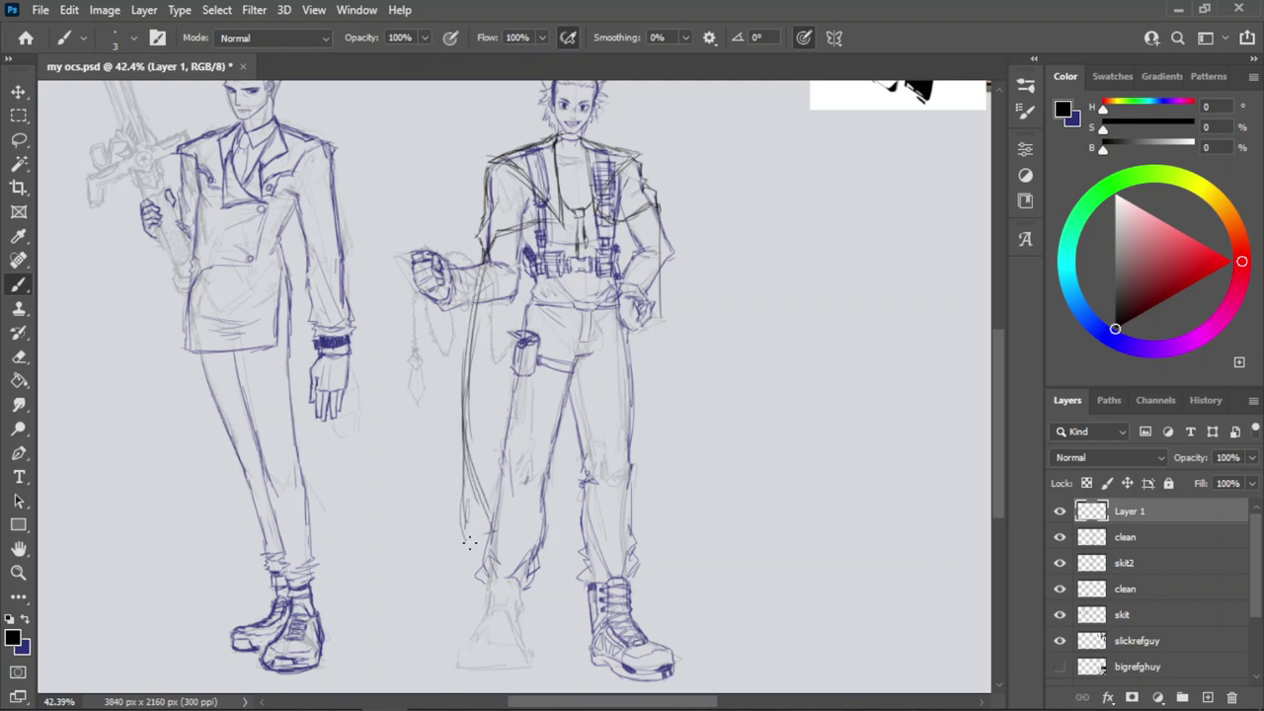
Draw the coat's pointed hem corner beside the right shin and run the hemline across the lower legs.
left_click_drag(463, 442, 461, 536)
left_click_drag(460, 415, 491, 545)
key("ctrl+z")
left_click_drag(545, 514, 562, 397)
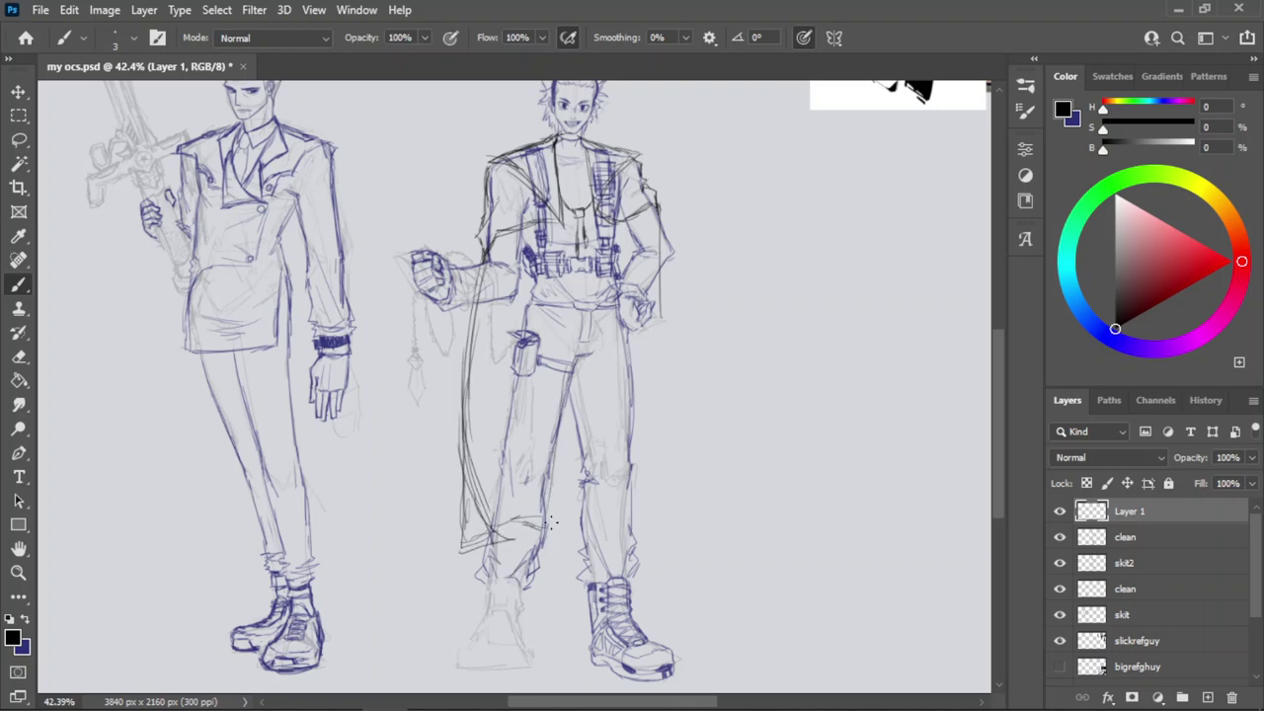
key("ctrl+z")
left_click_drag(544, 519, 575, 508)
Draw the coat's outer edge on the character's left side from the elbow down to a pointed hem corner at shin height.
left_click_drag(660, 285, 668, 485)
key("ctrl+z")
key("ctrl+z")
left_click_drag(661, 263, 682, 514)
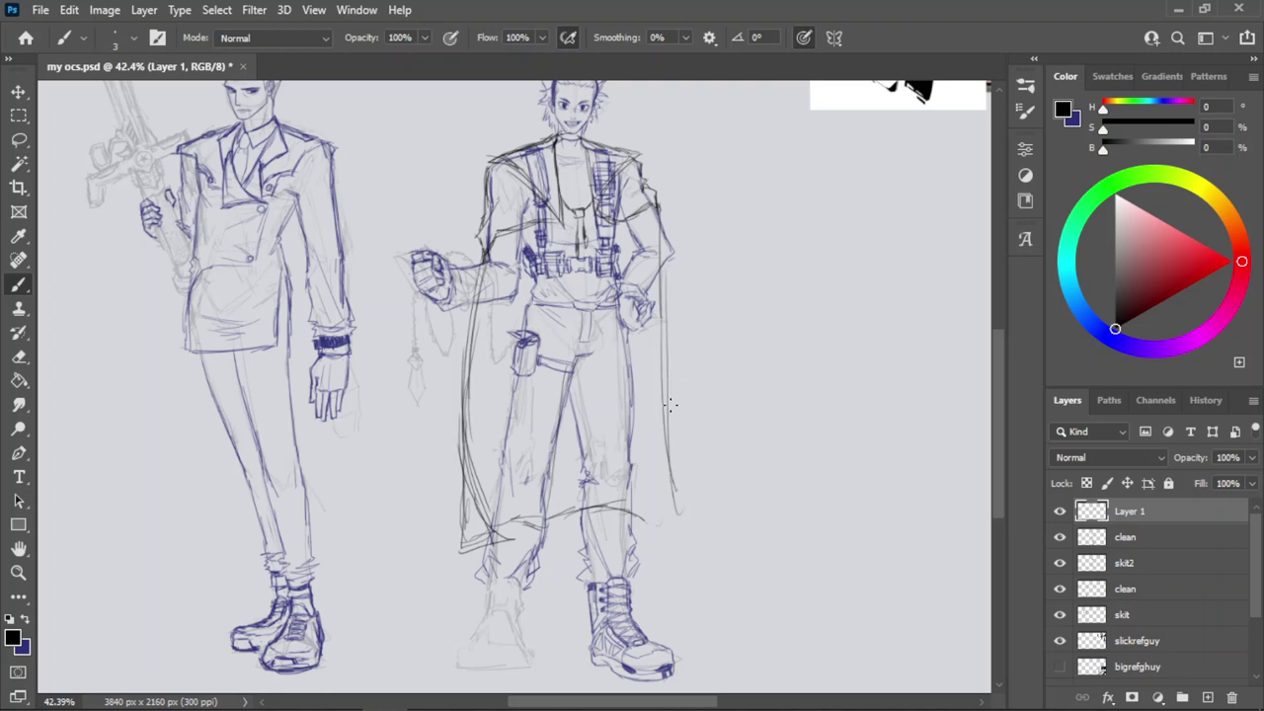
mouse_move(670, 404)
left_mouse_down()
mouse_move(638, 527)
mouse_move(660, 341)
left_mouse_up()
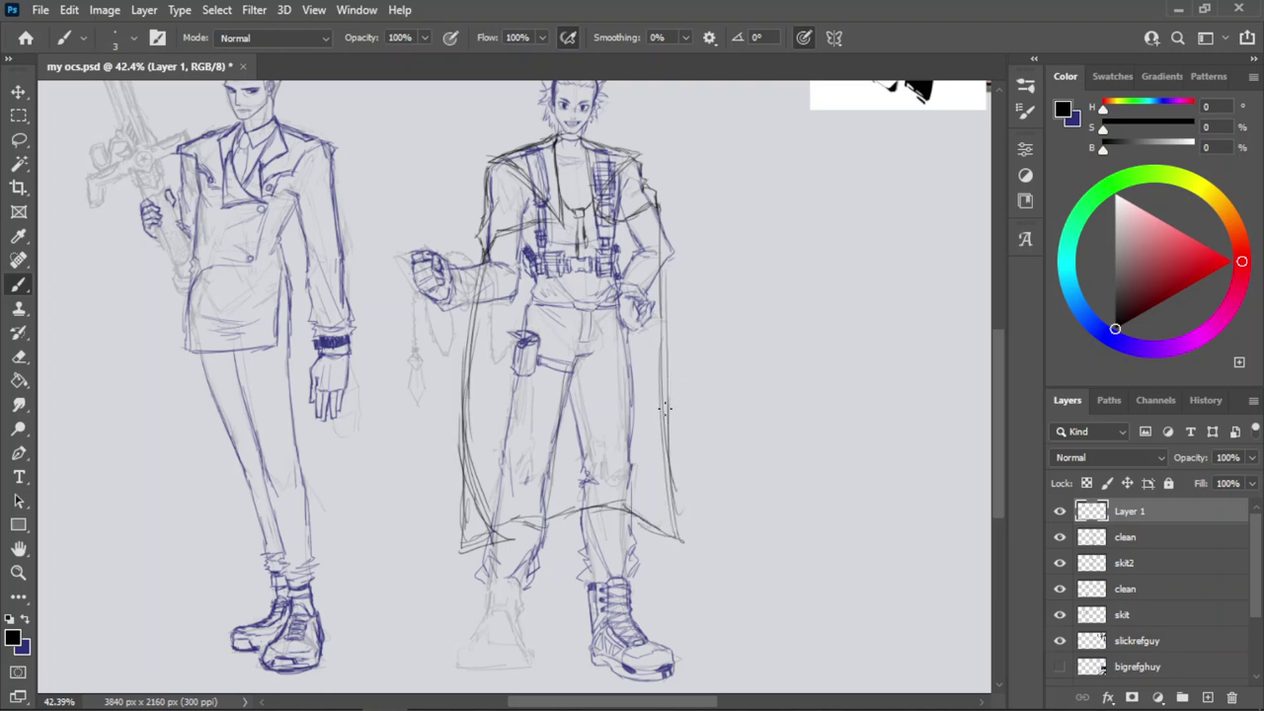
left_click_drag(664, 270, 681, 538)
Erase the coat's hemline where it crosses in front of the legs.
key("e")
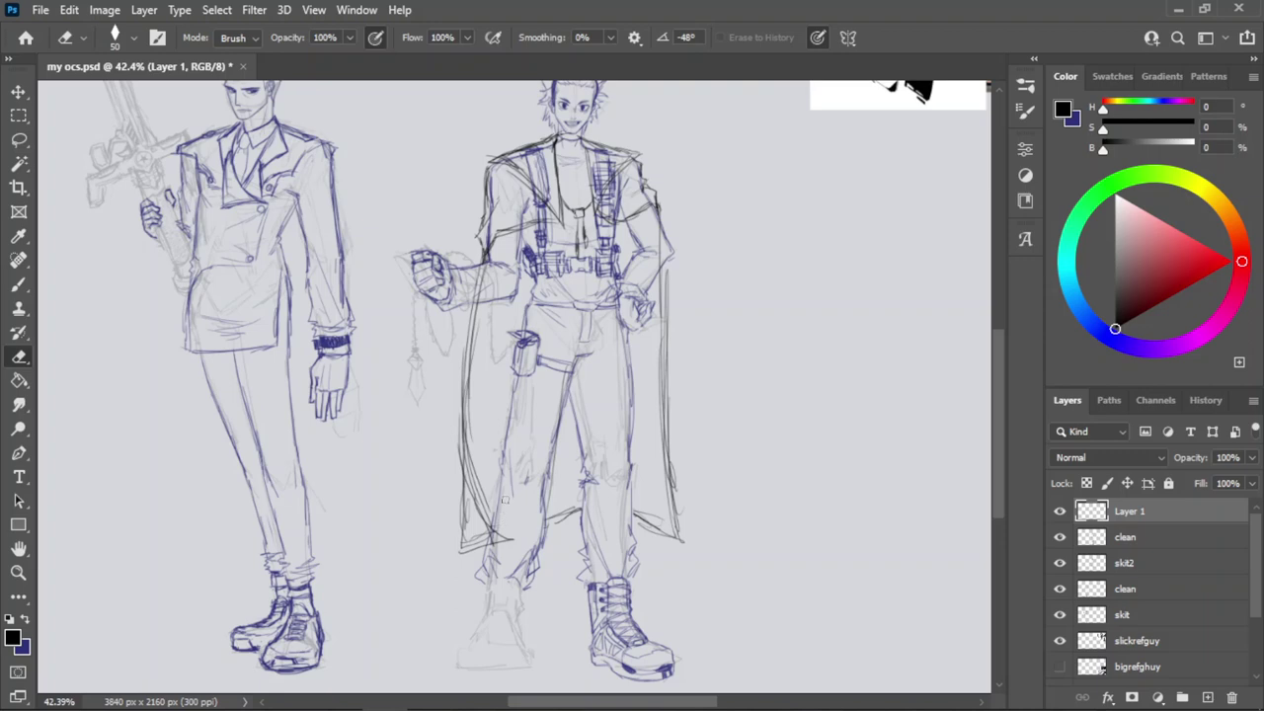
key("z")
left_click_drag(599, 321, 587, 335)
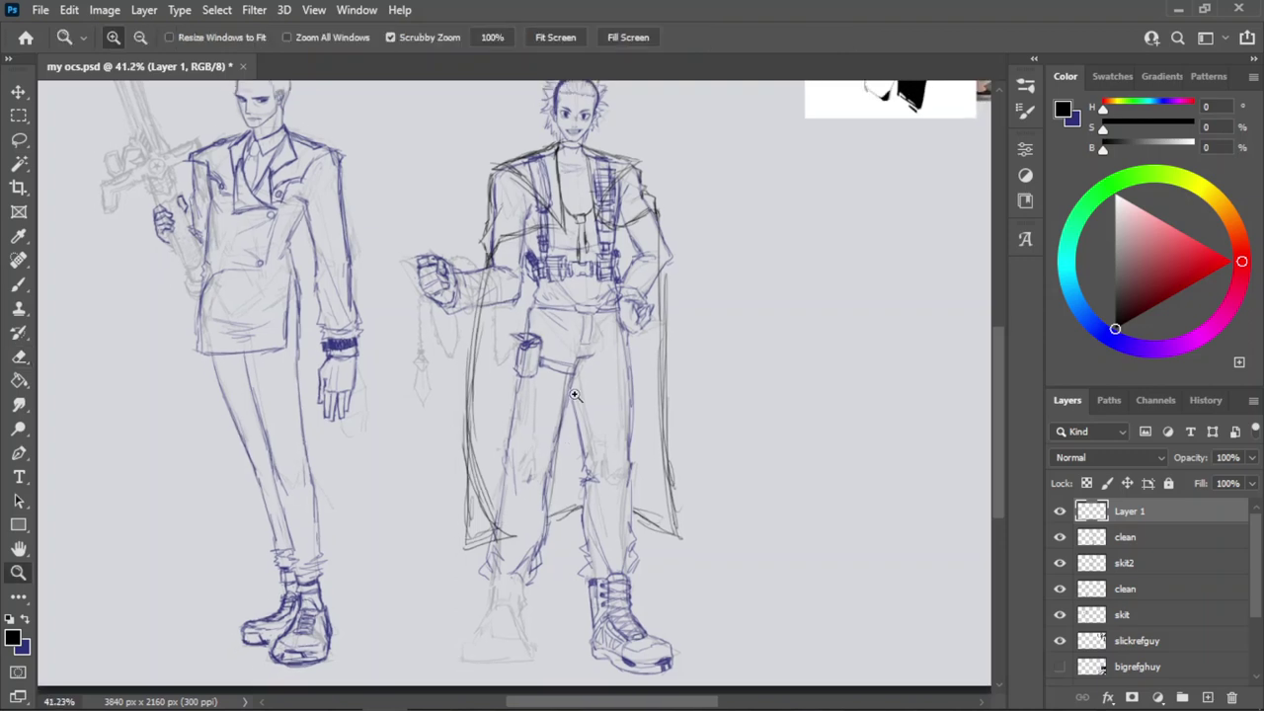
Erase the cape's lower edge where it crosses the character's right upper arm.
mouse_move(614, 150)
left_mouse_down()
mouse_move(681, 158)
mouse_move(643, 213)
left_mouse_up()
left_click_drag(560, 152, 601, 283)
left_click_drag(567, 236, 497, 294)
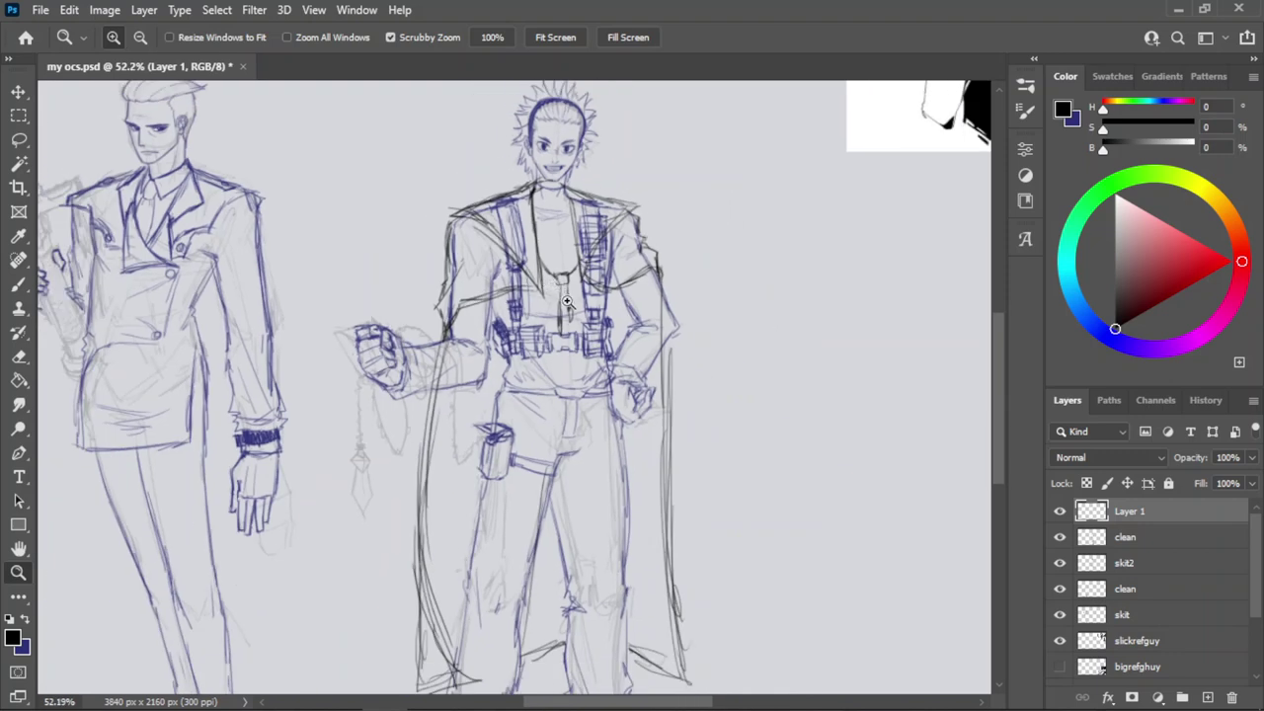
left_click_drag(638, 236, 652, 258)
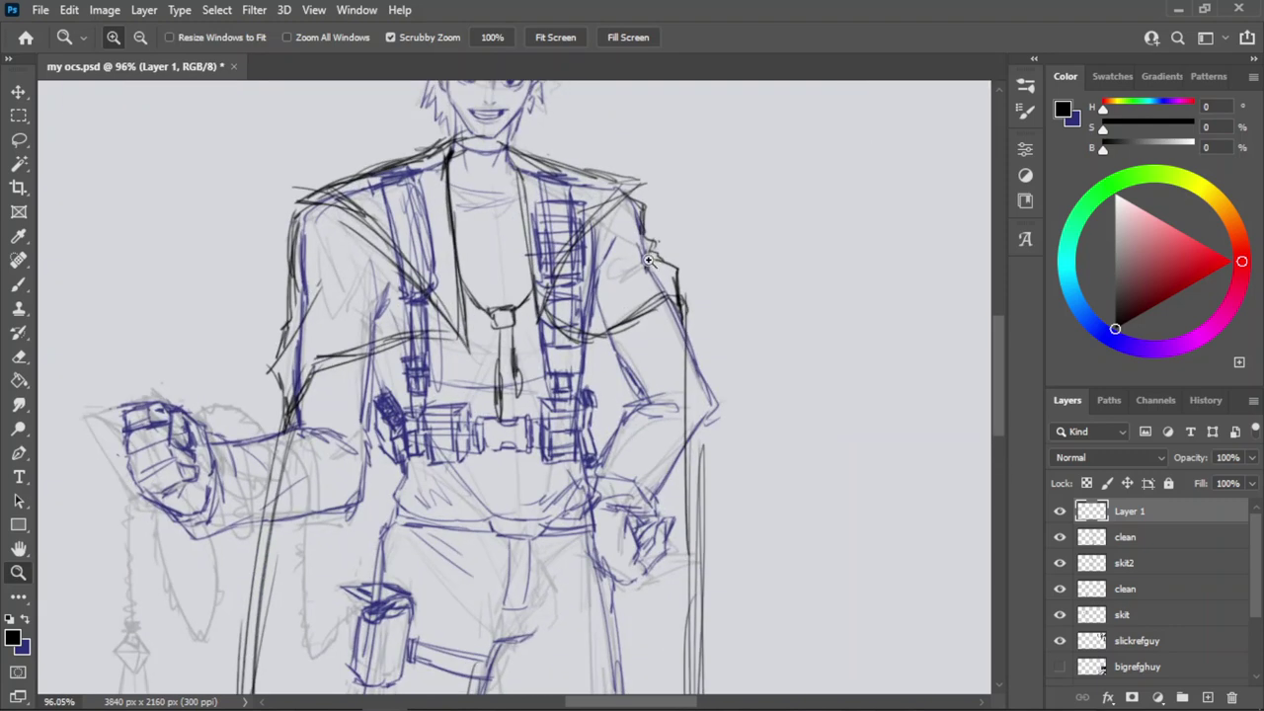
key("e")
left_click_drag(324, 366, 305, 404)
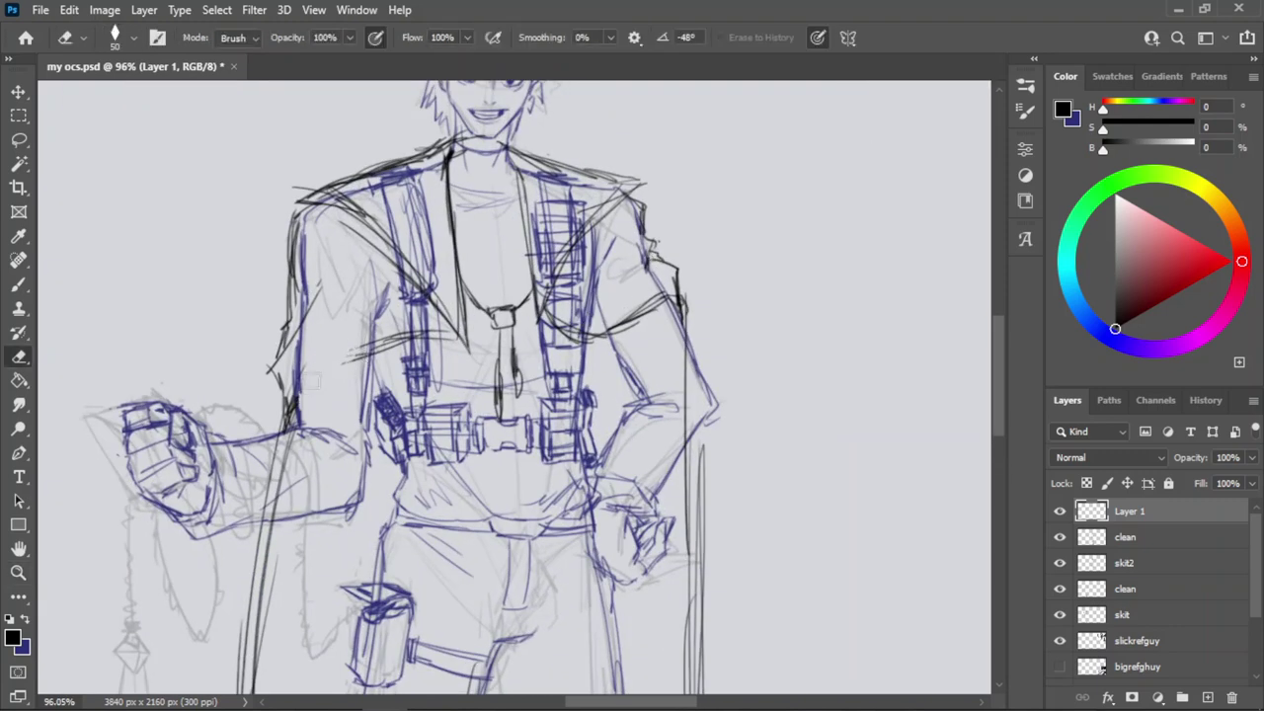
mouse_move(352, 362)
left_mouse_down()
mouse_move(399, 333)
mouse_move(368, 413)
left_mouse_up()
Try a slanted cape edge running from the right lapel's chest tip down toward the forearm.
key("b")
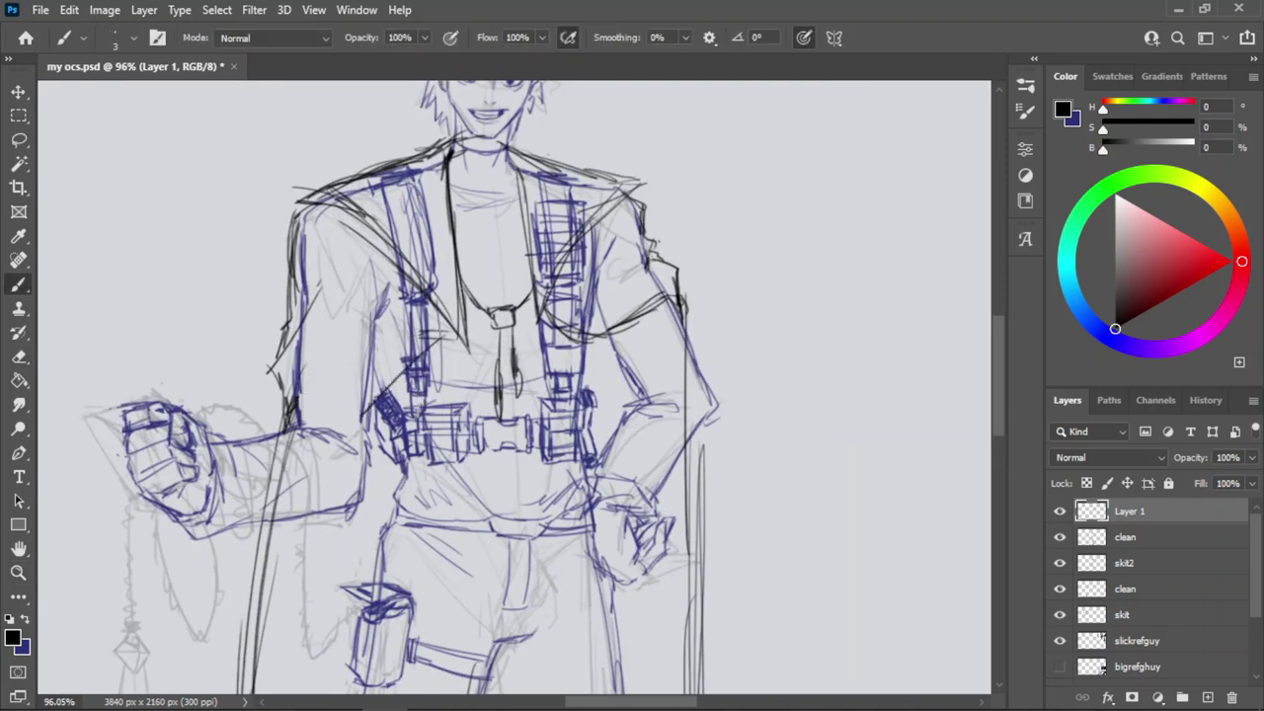
key("ctrl+z")
mouse_move(444, 338)
left_mouse_down()
mouse_move(362, 430)
mouse_move(362, 451)
mouse_move(354, 445)
left_mouse_up()
key("ctrl+z")
key("ctrl+z")
key("ctrl+z")
key("ctrl+z")
Draw a longer cape edge curving from the right forearm down over the belt pouches and up to the lapel tip.
left_click_drag(442, 330, 438, 462)
mouse_move(452, 397)
left_mouse_down()
mouse_move(435, 464)
mouse_move(370, 453)
mouse_move(383, 460)
mouse_move(334, 421)
left_mouse_up()
key("ctrl+z")
key("ctrl+z")
mouse_move(393, 455)
left_mouse_down()
mouse_move(312, 419)
mouse_move(419, 475)
left_mouse_up()
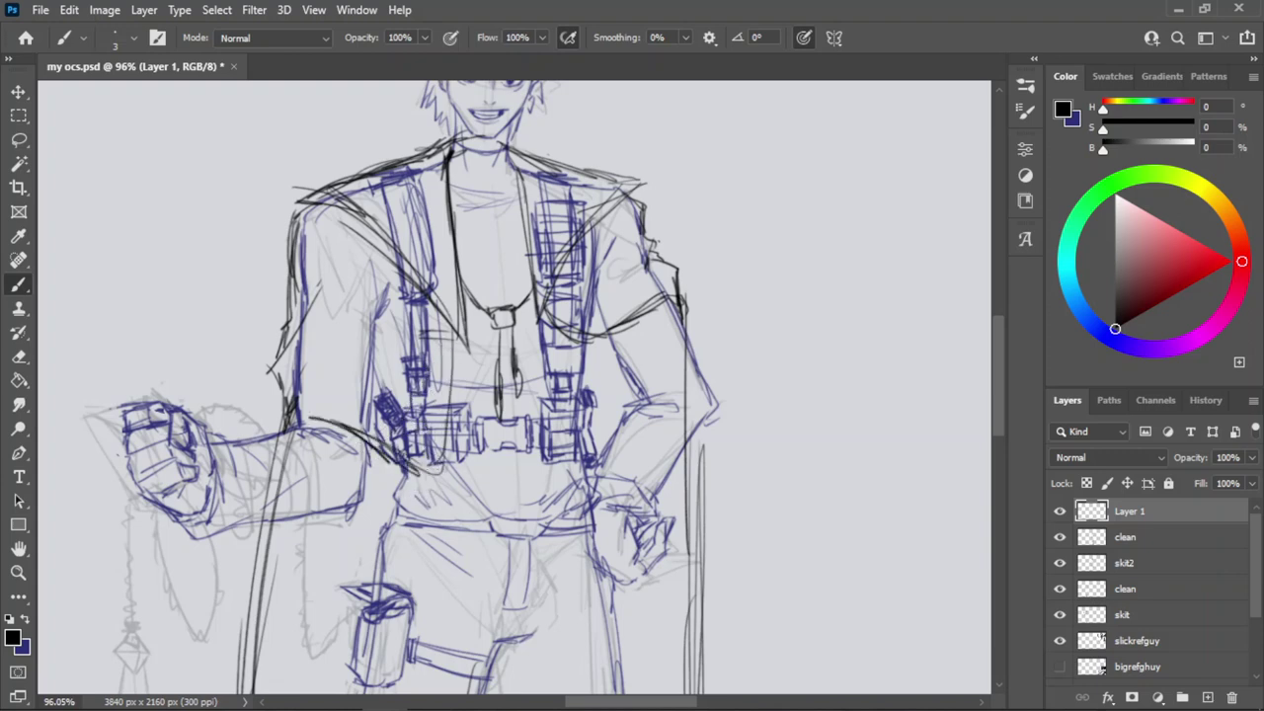
left_click_drag(450, 411, 423, 474)
left_click_drag(462, 354, 444, 474)
left_click_drag(458, 326, 437, 474)
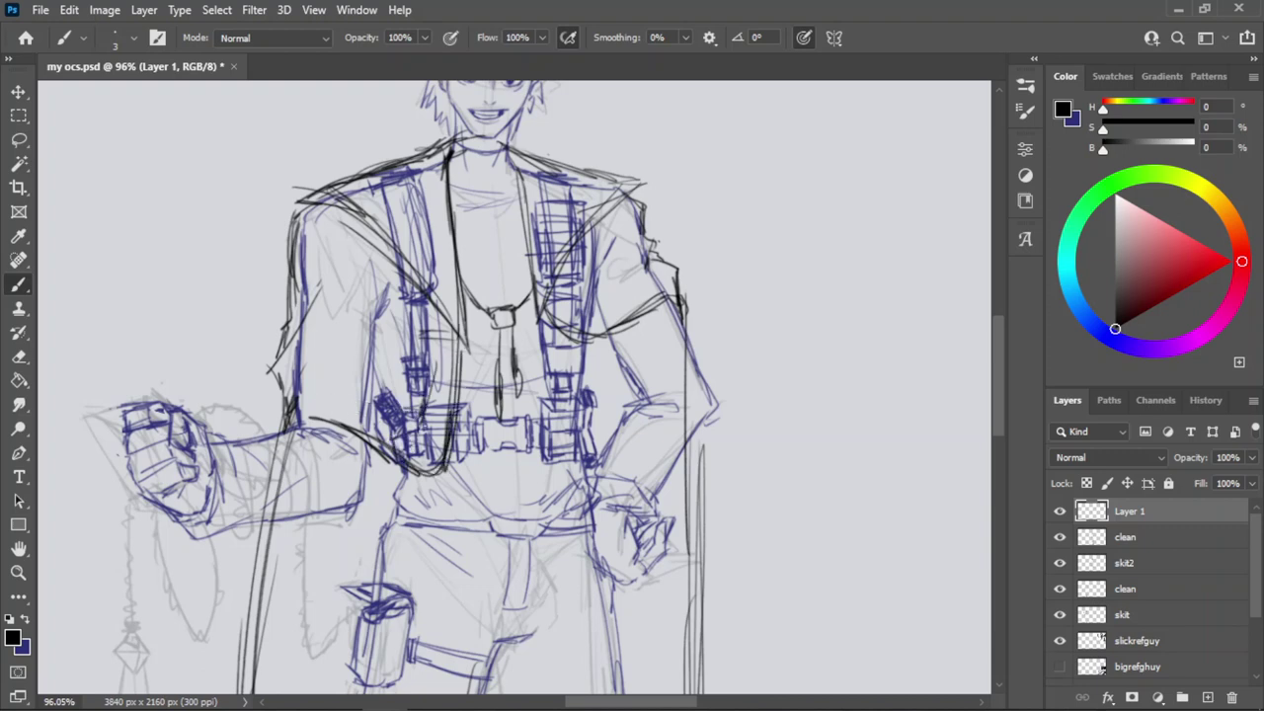
Add inner fold lines above the cape's lower edge and clean up its corner at the right elbow.
left_click_drag(318, 410, 435, 427)
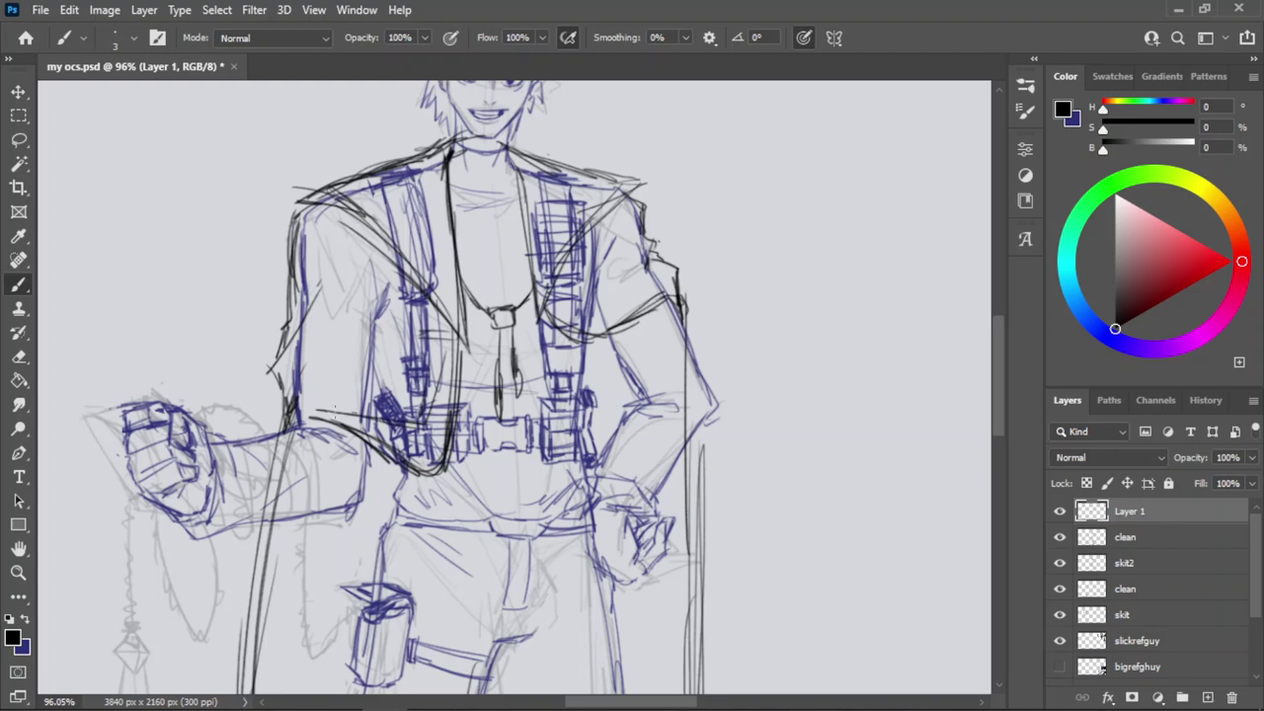
mouse_move(387, 383)
left_mouse_down()
mouse_move(318, 408)
mouse_move(385, 391)
left_mouse_up()
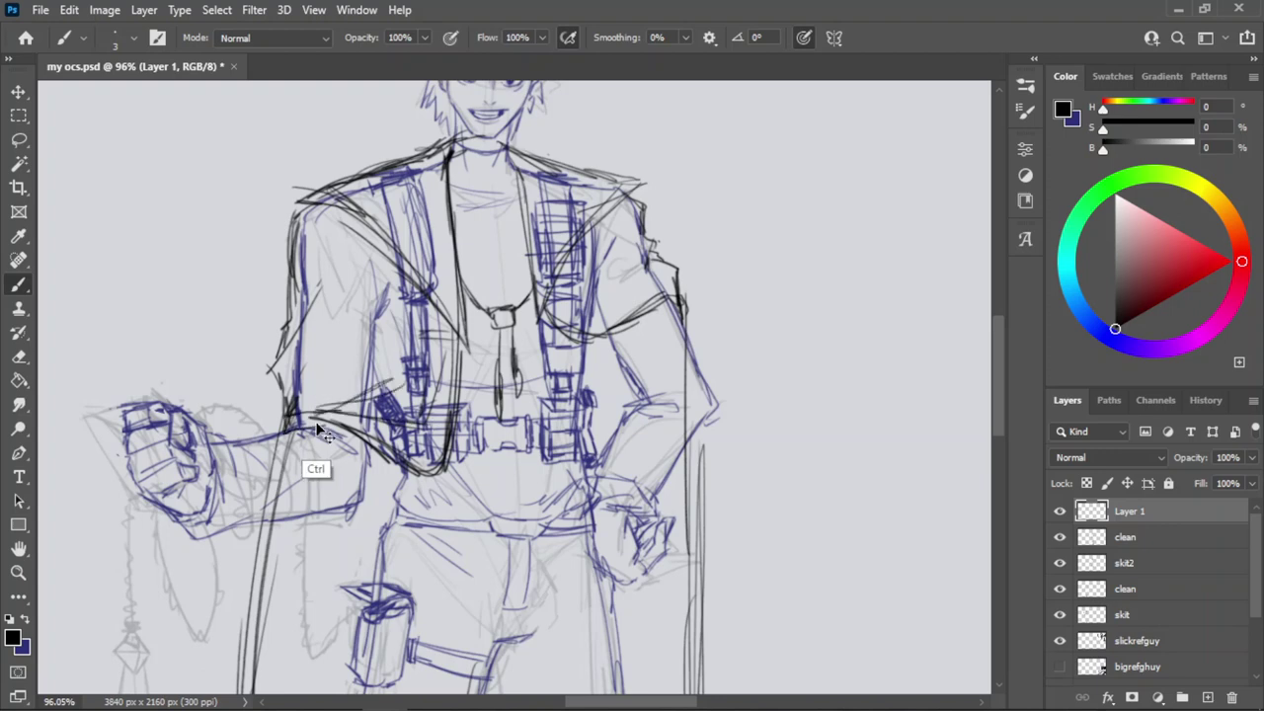
key("e")
key("b")
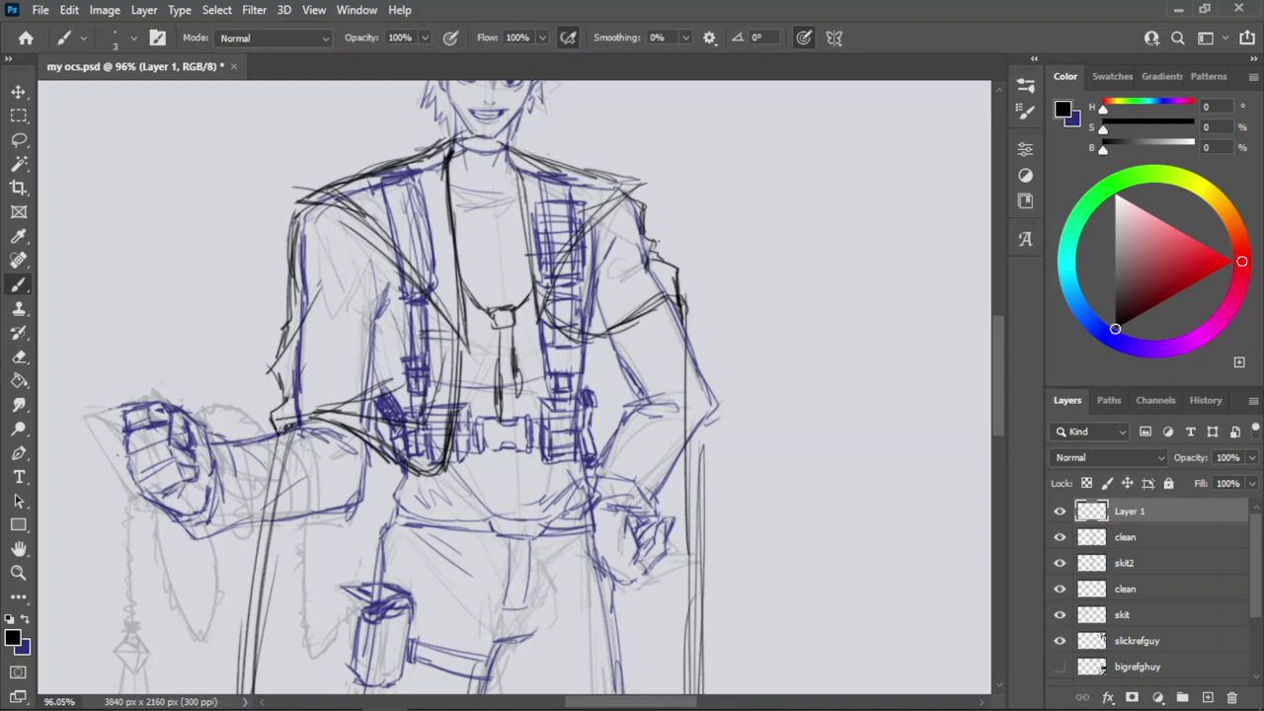
Save the sketch with the lengthened cape edge.
key("z")
left_click_drag(429, 311, 395, 346)
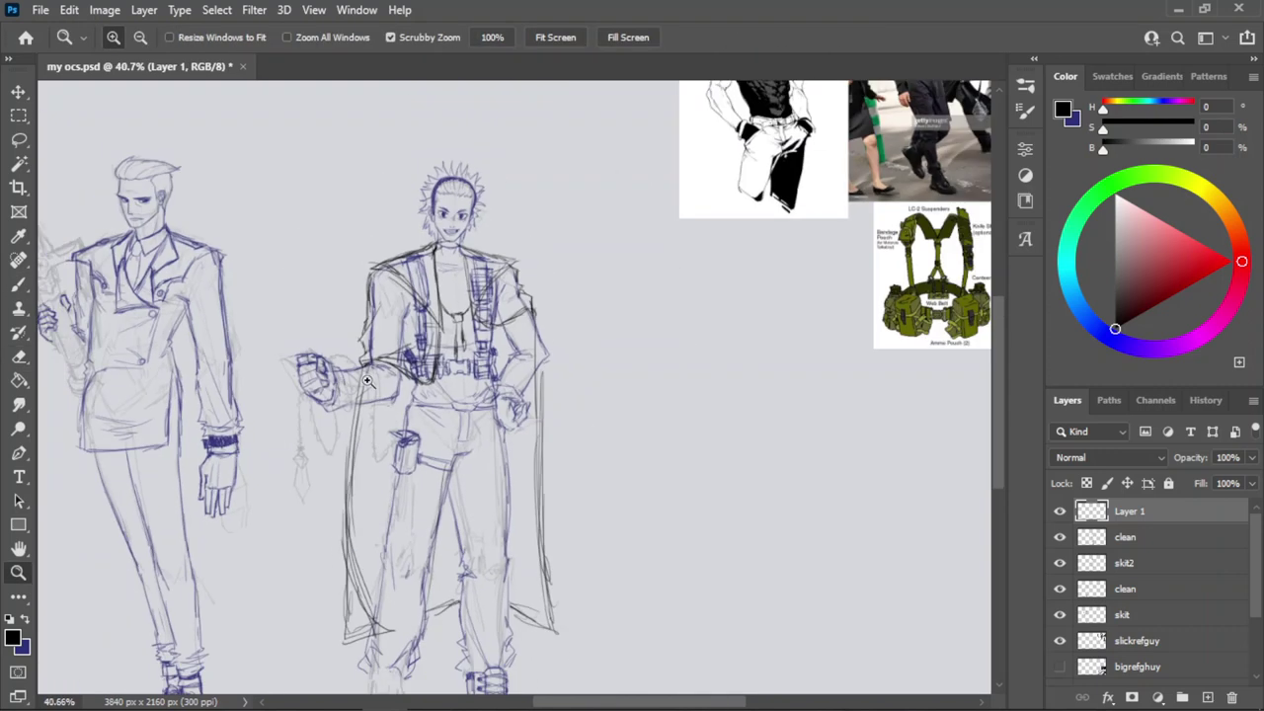
key("ctrl+s")
Erase the cape's old lower edge and the coat's upper outer edge around the character's left arm.
left_click_drag(357, 399, 409, 366)
left_click_drag(407, 276, 398, 339)
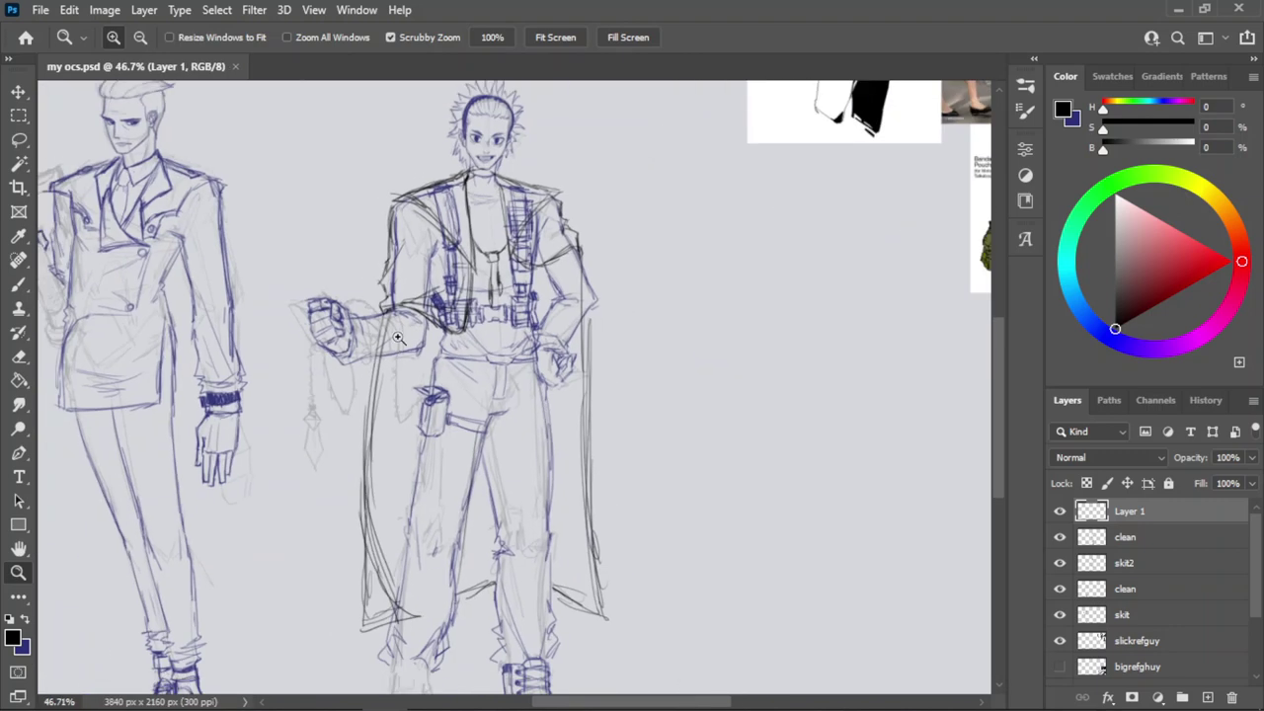
left_click_drag(549, 220, 604, 223)
key("e")
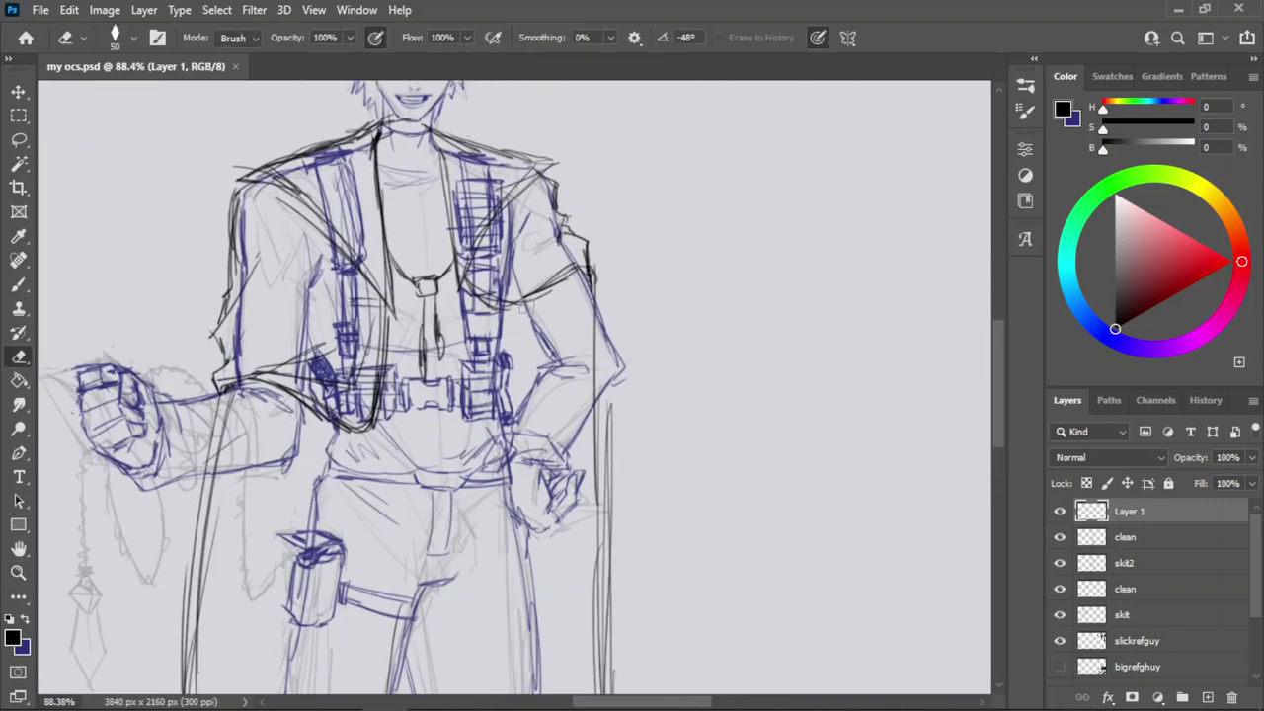
left_click_drag(607, 351, 601, 415)
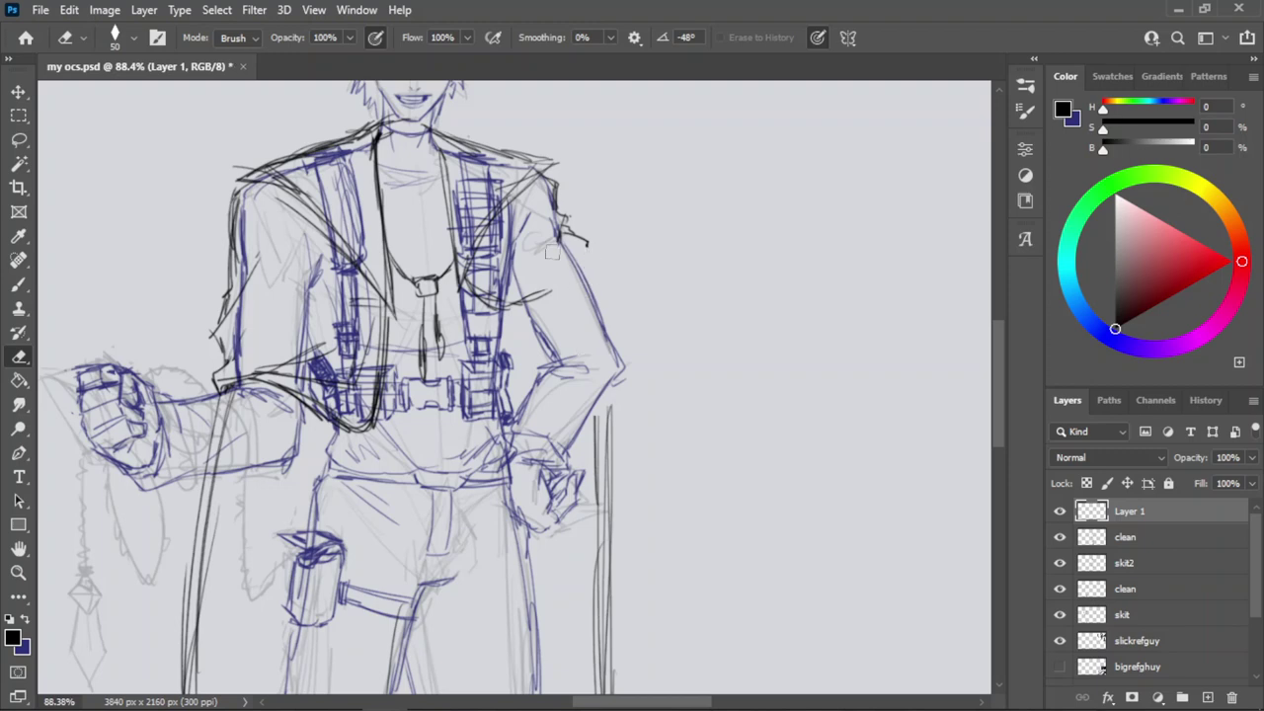
Draw a new cape edge running diagonally from the left lapel's chest tip down across the forearm to the elbow.
key("b")
key("ctrl+z")
mouse_move(464, 283)
left_mouse_down()
mouse_move(539, 387)
mouse_move(536, 370)
left_mouse_up()
mouse_move(488, 301)
left_mouse_down()
mouse_move(565, 378)
mouse_move(518, 346)
mouse_move(571, 374)
left_mouse_up()
key("ctrl+z")
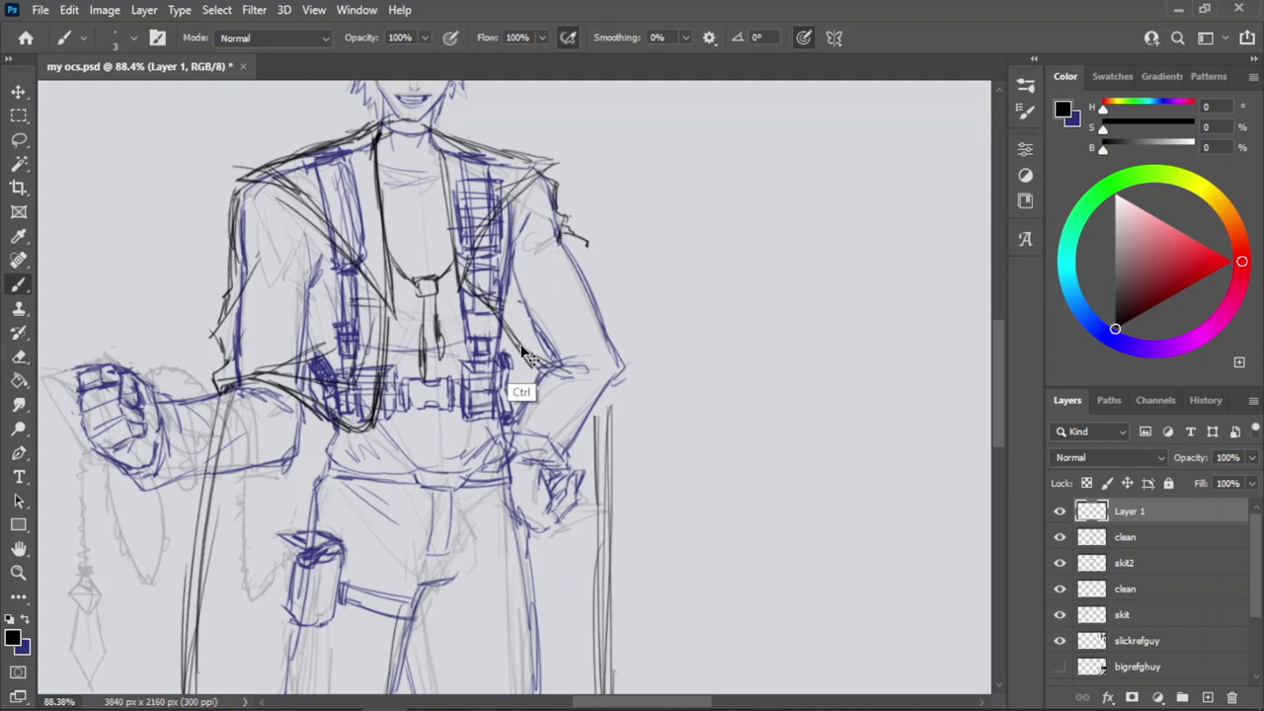
key("ctrl+z")
left_click_drag(505, 322, 596, 418)
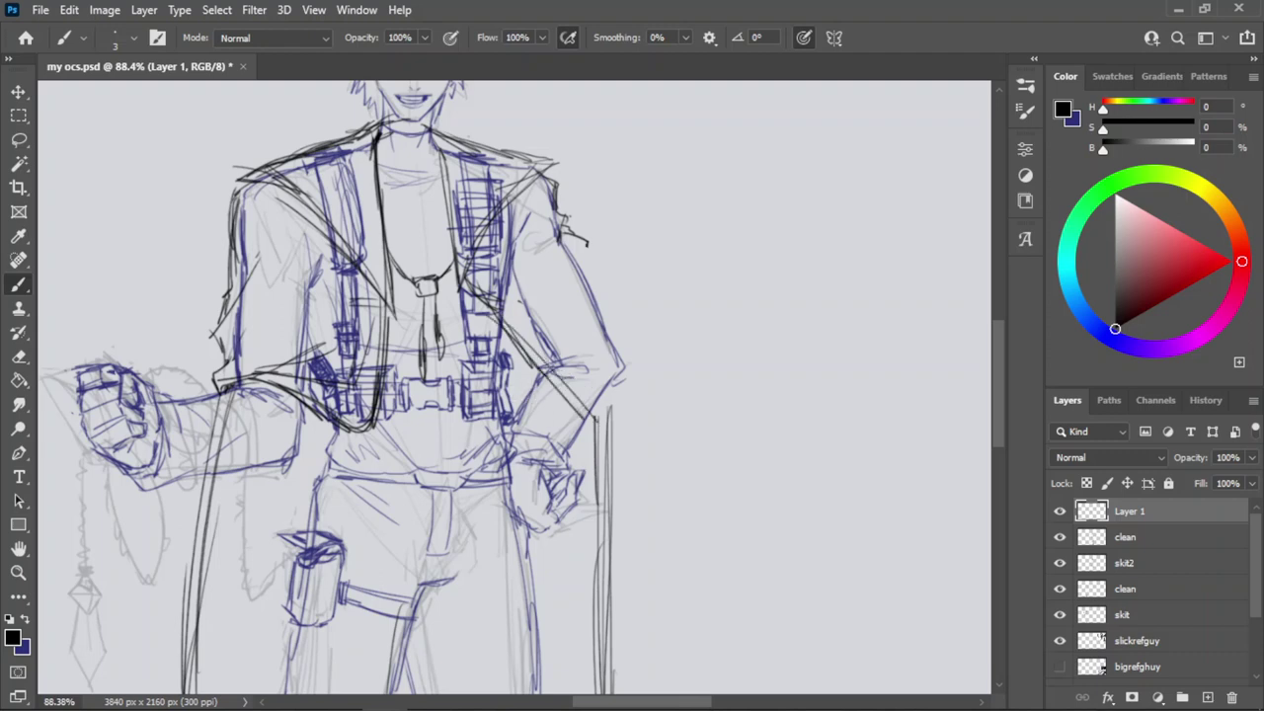
key("ctrl+z")
key("ctrl+z")
left_click_drag(492, 310, 603, 396)
key("ctrl+z")
left_click_drag(499, 317, 598, 383)
left_click_drag(530, 342, 608, 397)
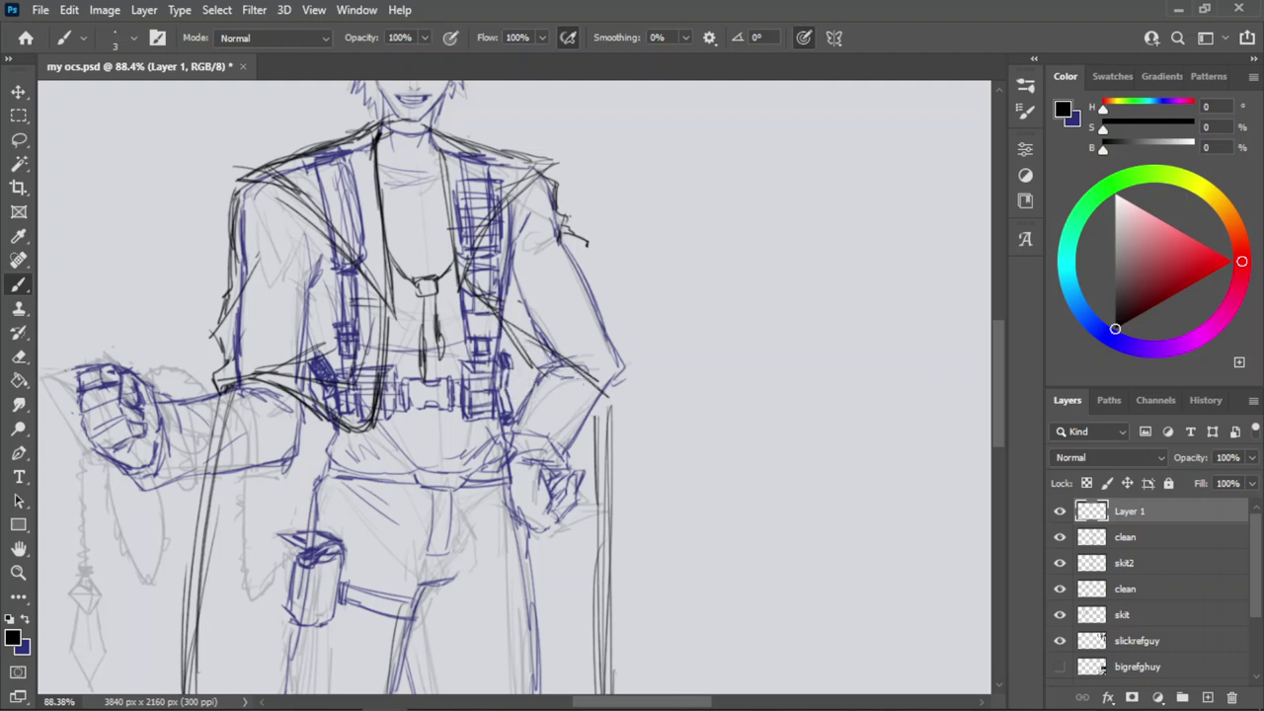
Curve the new cape edge down past the left elbow to join the coat's long outer edge.
left_click_drag(557, 357, 600, 403)
left_click_drag(601, 391, 613, 448)
key("ctrl+z")
key("ctrl+z")
left_click_drag(525, 335, 614, 450)
left_click_drag(559, 362, 611, 461)
left_click_drag(591, 413, 611, 474)
key("e")
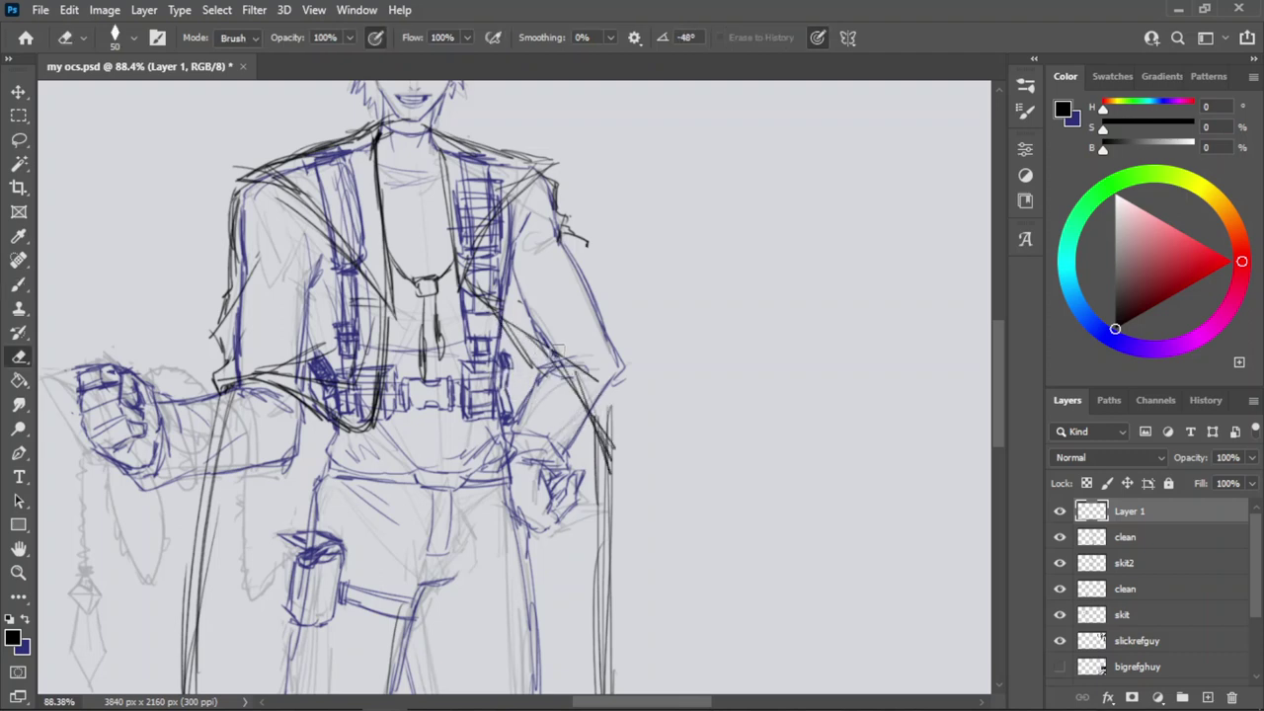
Erase the old coat edge overlapping the left forearm and the ragged cape tip at the left shoulder.
mouse_move(560, 350)
left_mouse_down()
mouse_move(597, 397)
mouse_move(623, 513)
mouse_move(598, 415)
left_mouse_up()
key("z")
key("b")
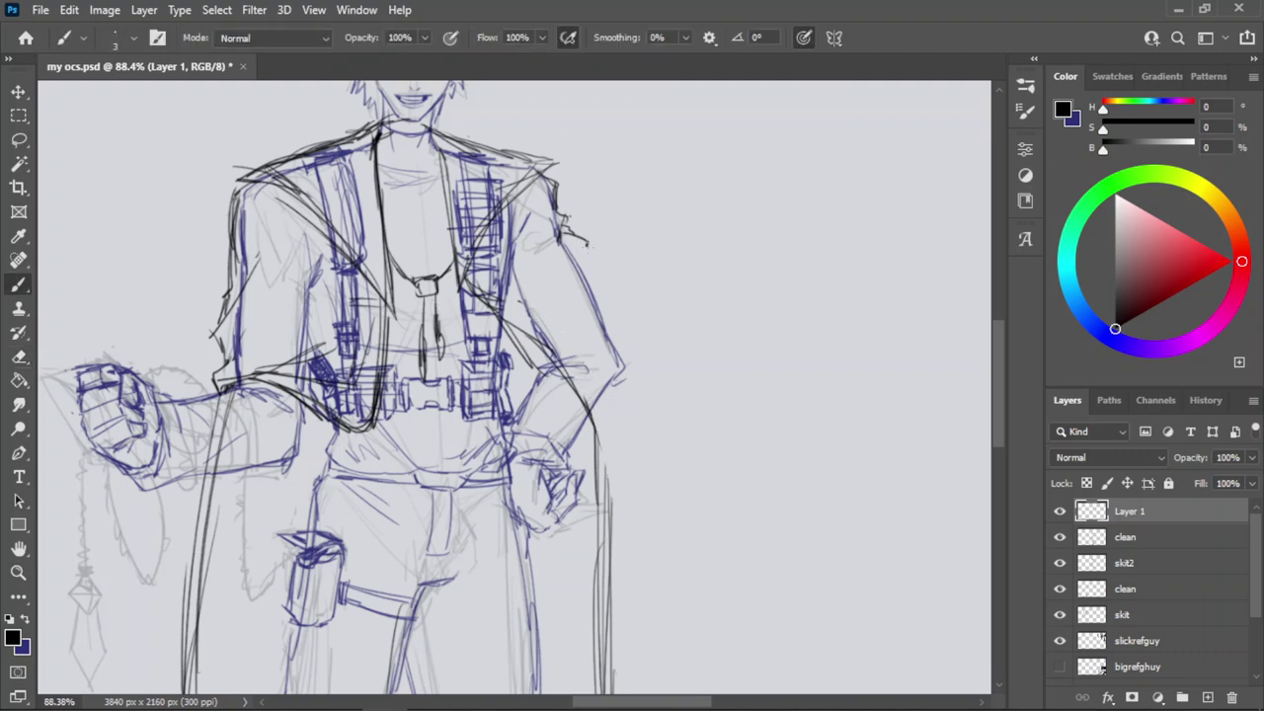
key("e")
left_click_drag(563, 225, 590, 244)
Draw the coat's outer edge down the left upper arm to the elbow, then straight down beside the hip.
key("b")
mouse_move(555, 202)
left_mouse_down()
mouse_move(616, 324)
mouse_move(629, 451)
left_mouse_up()
key("ctrl+z")
left_click_drag(610, 319, 635, 369)
mouse_move(584, 287)
left_mouse_down()
mouse_move(624, 346)
mouse_move(625, 482)
left_mouse_up()
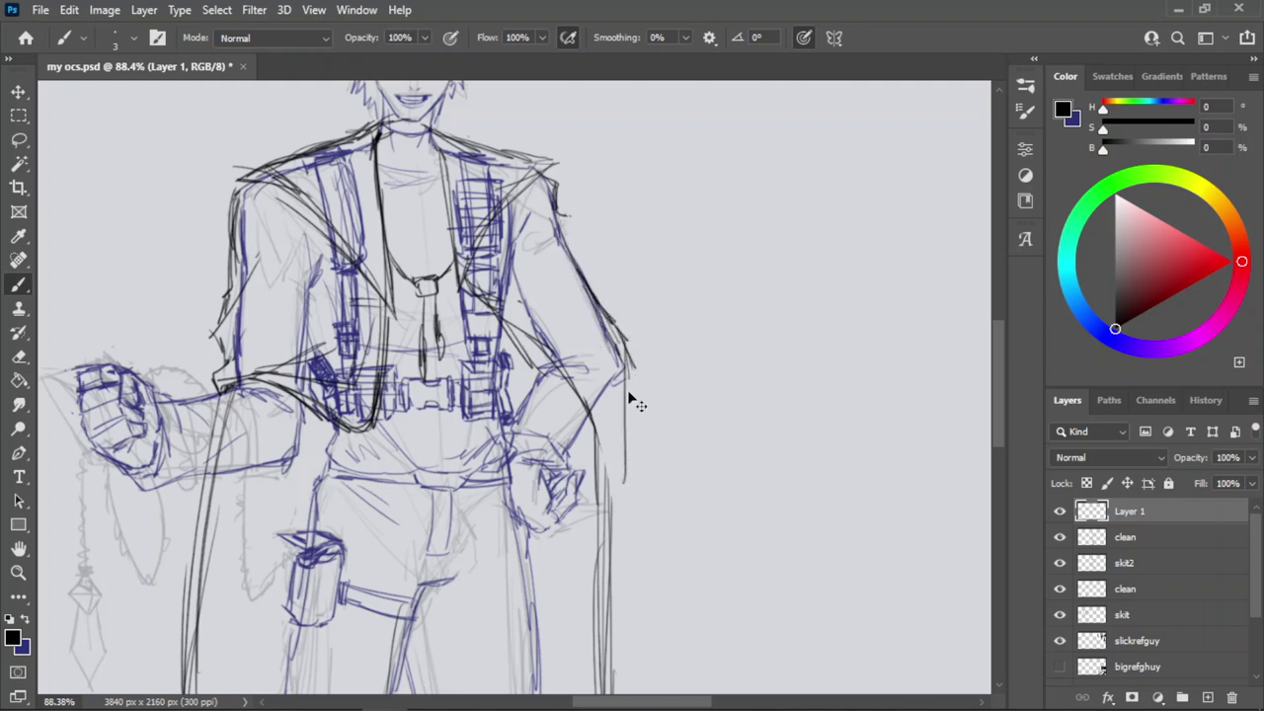
key("ctrl+z")
mouse_move(624, 385)
left_mouse_down()
mouse_move(607, 516)
mouse_move(618, 466)
mouse_move(616, 579)
left_mouse_up()
key("ctrl+z")
left_click_drag(631, 368, 627, 614)
Erase the coat's old long outer edge below the character's left elbow.
key("z")
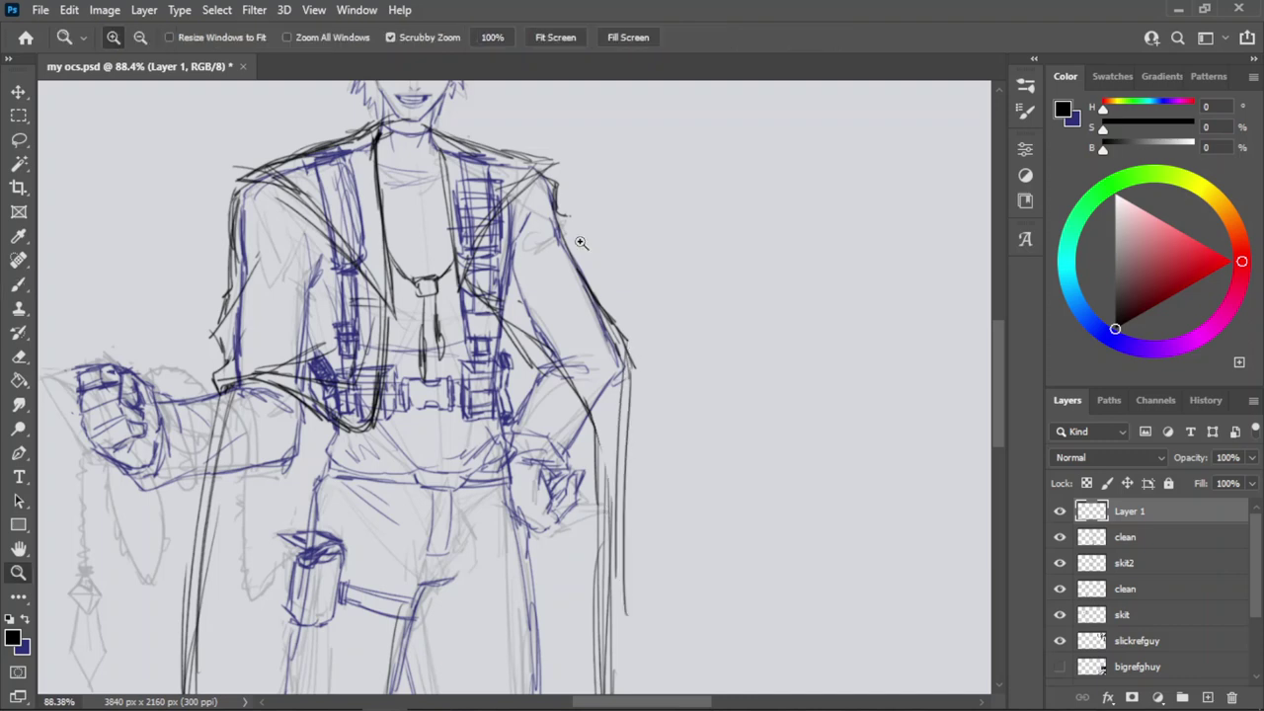
left_click_drag(581, 243, 524, 277)
left_click_drag(585, 332, 622, 352)
key("e")
left_click_drag(590, 281, 601, 537)
Redraw the coat's long outer edge from below the left elbow down to just above knee height.
key("b")
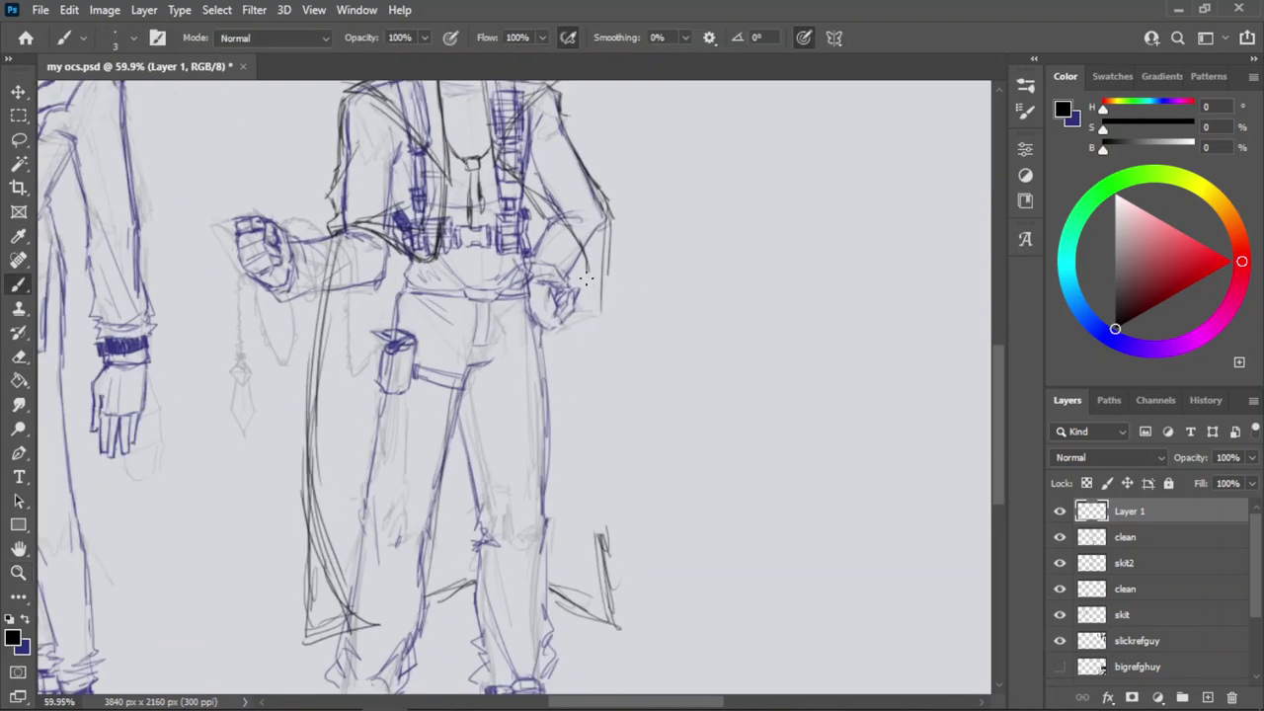
left_click_drag(585, 240, 596, 431)
key("ctrl+z")
left_click_drag(589, 265, 604, 446)
key("ctrl+z")
left_click_drag(599, 289, 603, 459)
left_click_drag(603, 377, 608, 490)
Continue the coat's doubled outer edge from thigh height down to the pointed hem corner beside the left leg.
left_click_drag(606, 389, 614, 581)
key("ctrl+z")
left_click_drag(597, 399, 608, 589)
left_click_drag(591, 441, 610, 590)
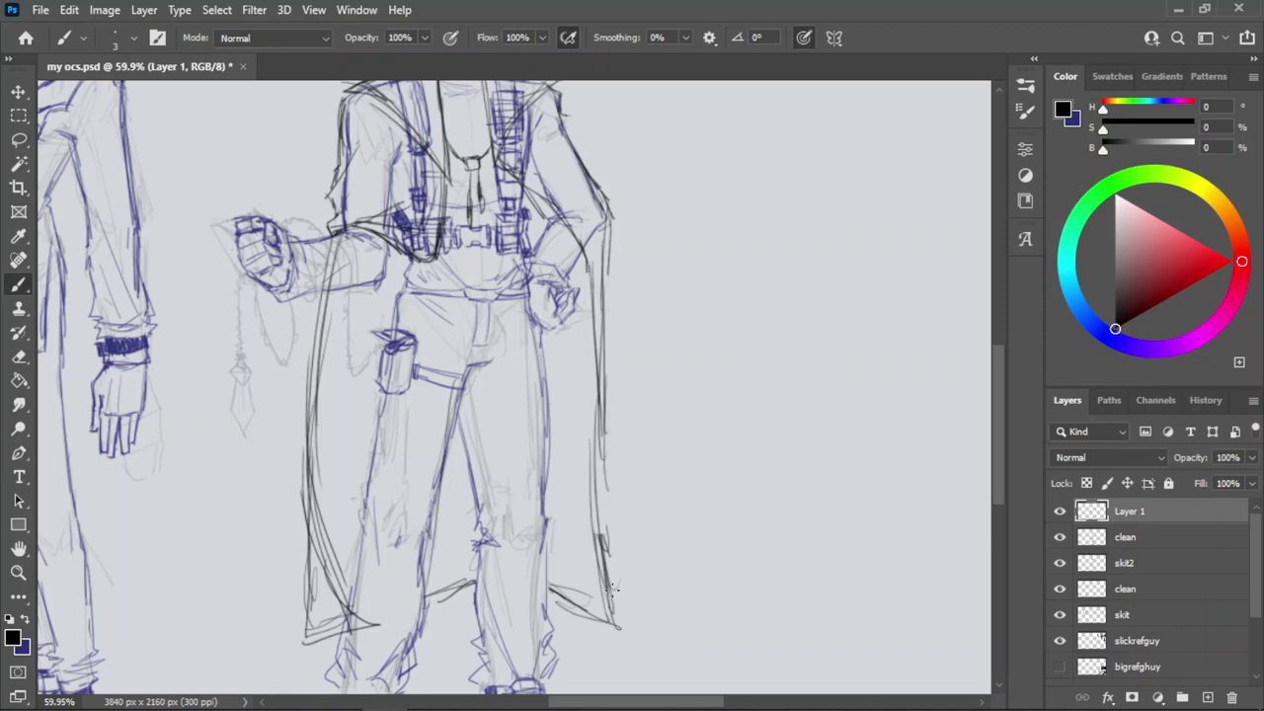
left_click_drag(598, 399, 612, 622)
left_click_drag(599, 450, 614, 626)
left_click_drag(610, 514, 621, 636)
Redraw the coat's hem slightly higher between the left leg and the outer corner, erase the old hem, and save the sketch.
left_click_drag(557, 579, 616, 628)
mouse_move(563, 591)
left_mouse_down()
mouse_move(583, 604)
mouse_move(541, 583)
left_mouse_up()
key("e")
mouse_move(618, 628)
left_mouse_down()
mouse_move(559, 599)
mouse_move(597, 608)
mouse_move(559, 577)
left_mouse_up()
key("b")
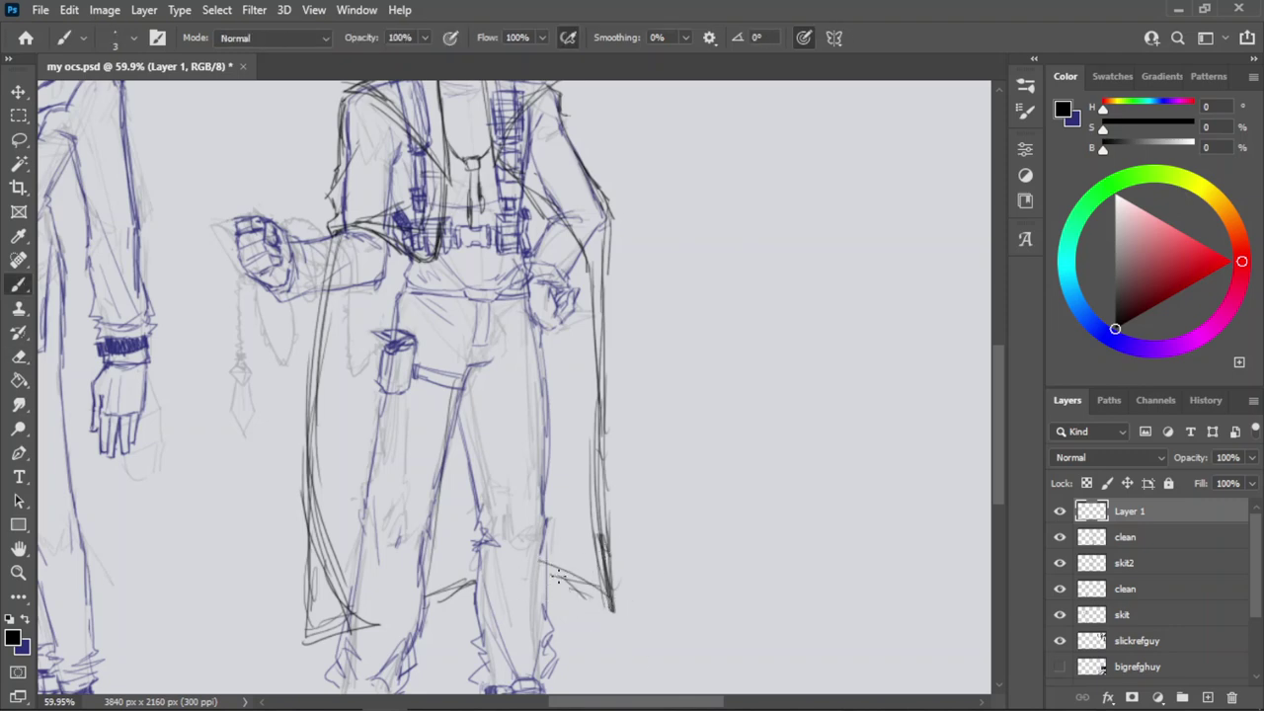
key("e")
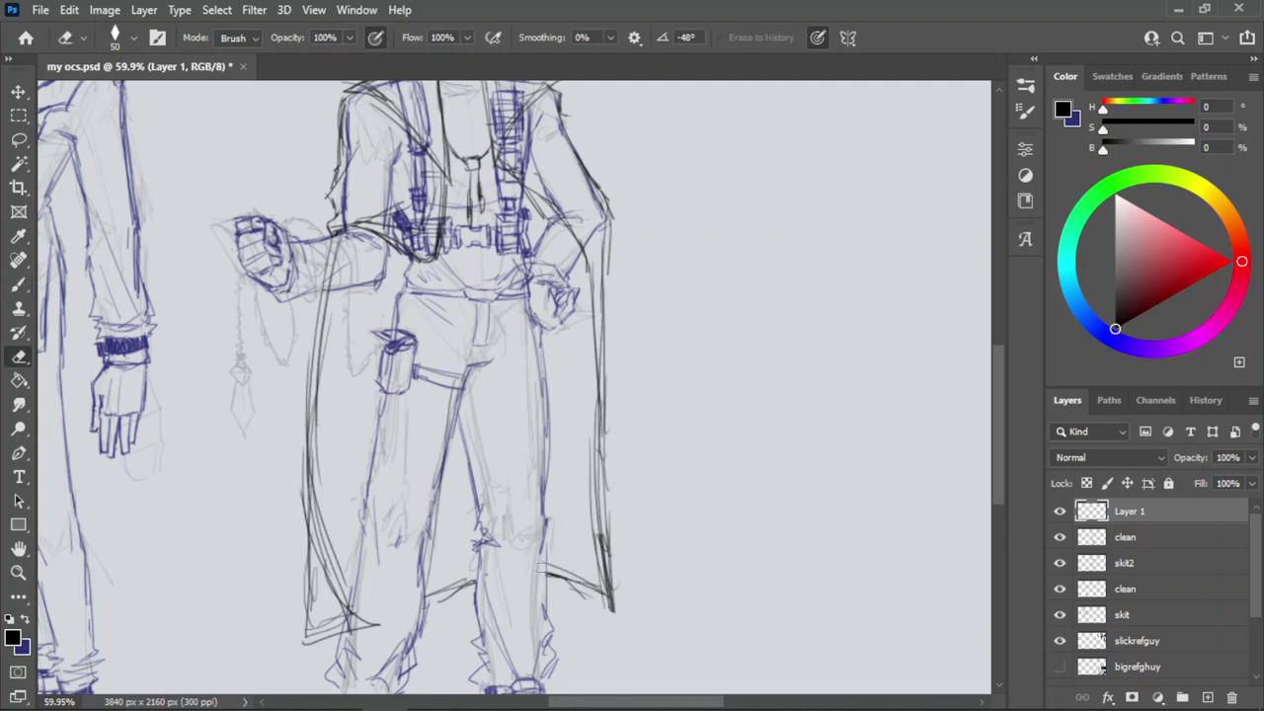
key("z")
mouse_move(569, 493)
left_mouse_down()
mouse_move(493, 470)
mouse_move(581, 399)
left_mouse_up()
key("ctrl+s")
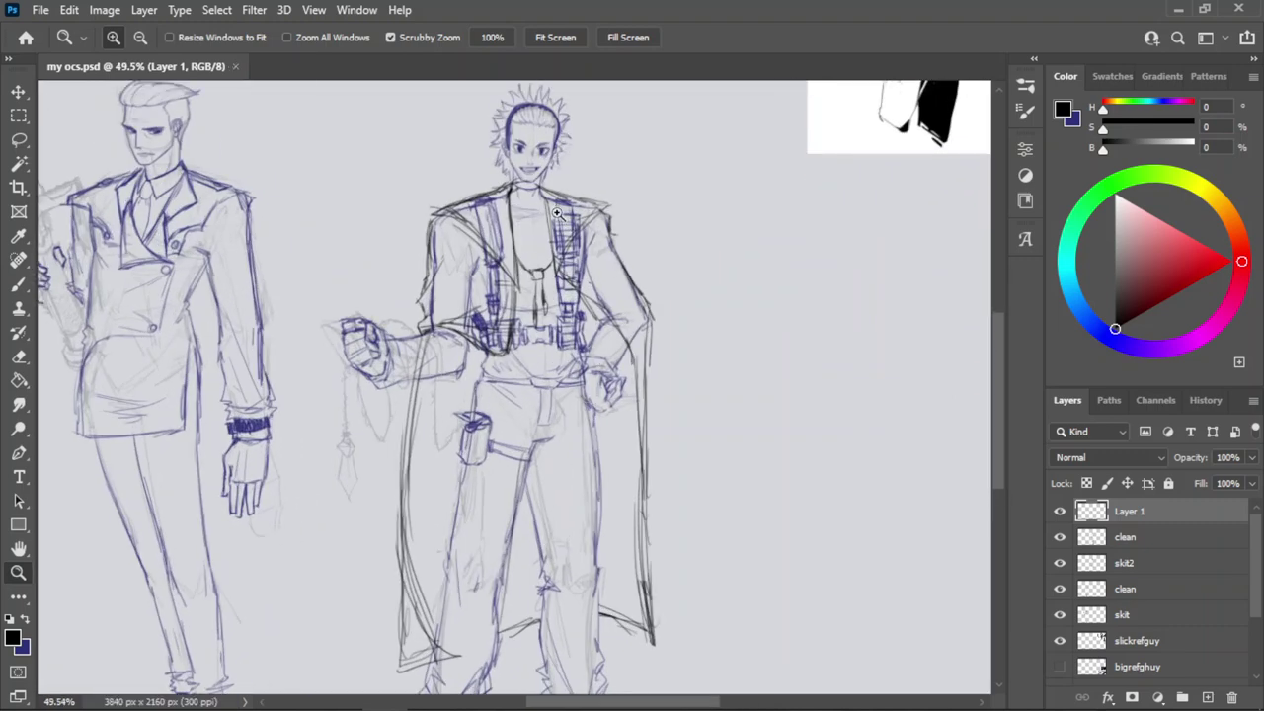
Compare the coat design with the top clean layer hidden and shown, from close up and as a full figure.
left_click_drag(557, 214, 625, 217)
left_click_drag(556, 254, 580, 248)
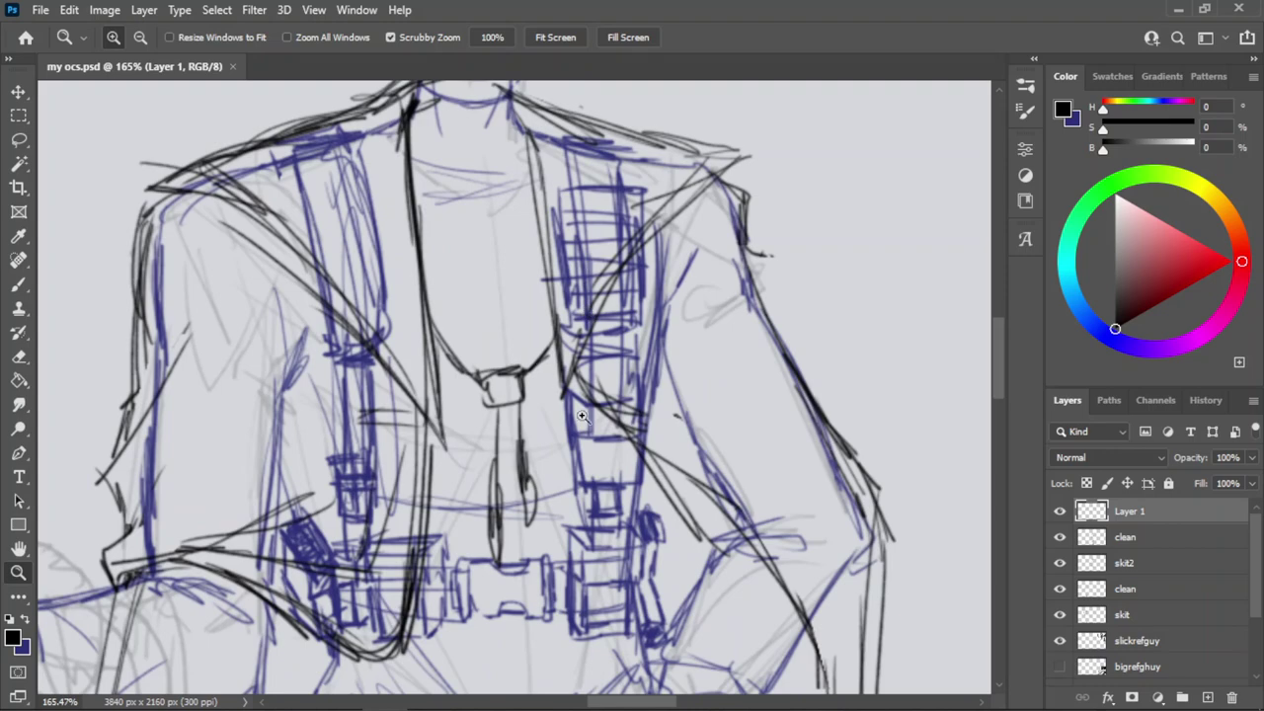
left_click(1060, 536)
left_click_drag(606, 340, 533, 300)
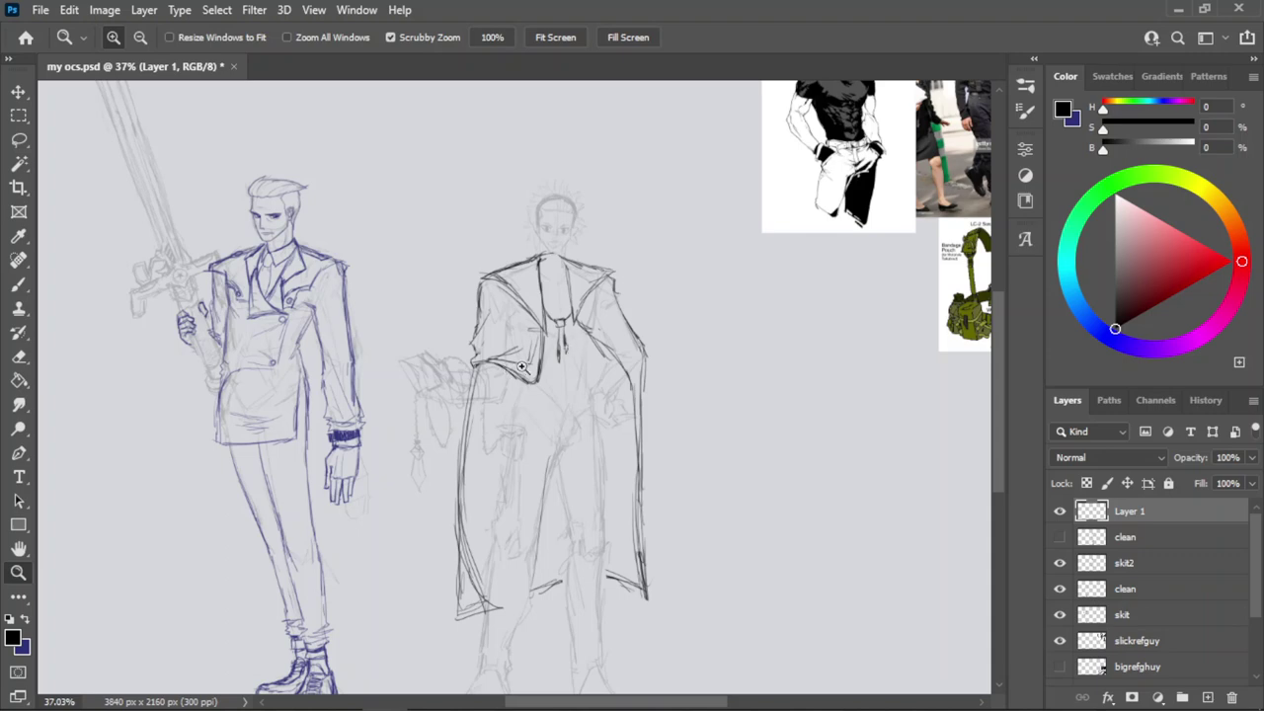
scroll(523, 370, "down", 2)
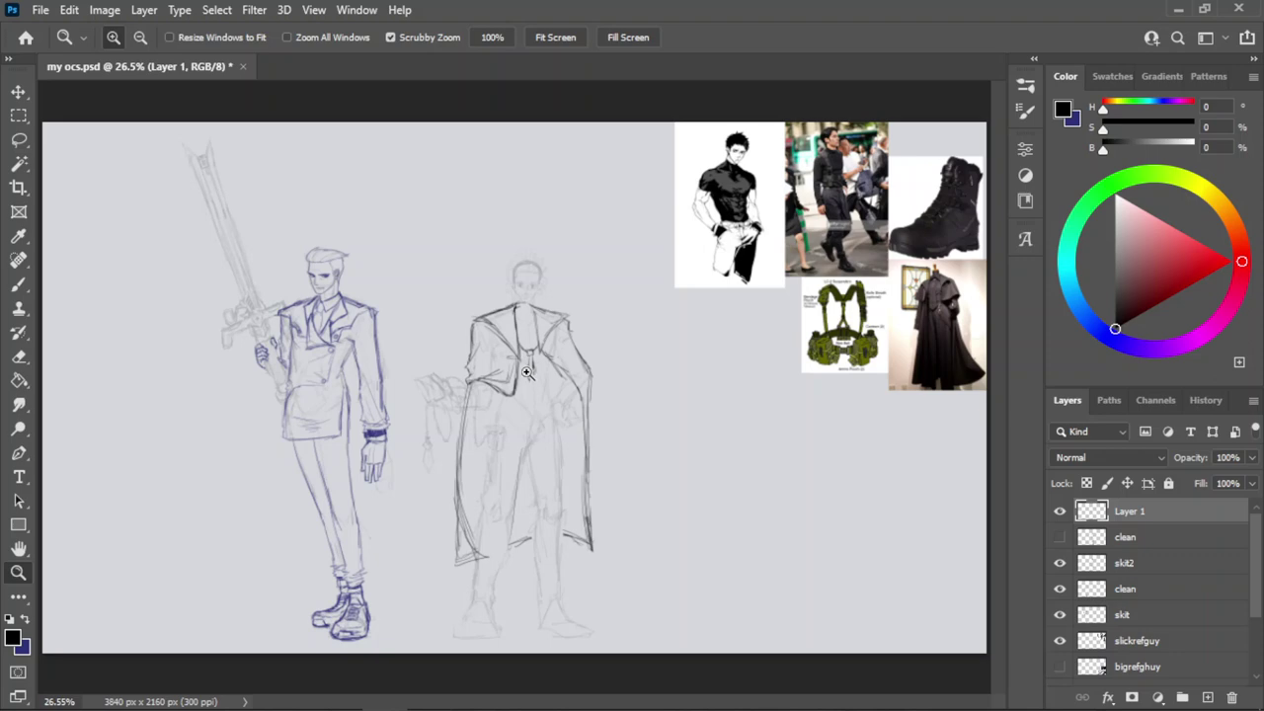
scroll(523, 484, "up", 1)
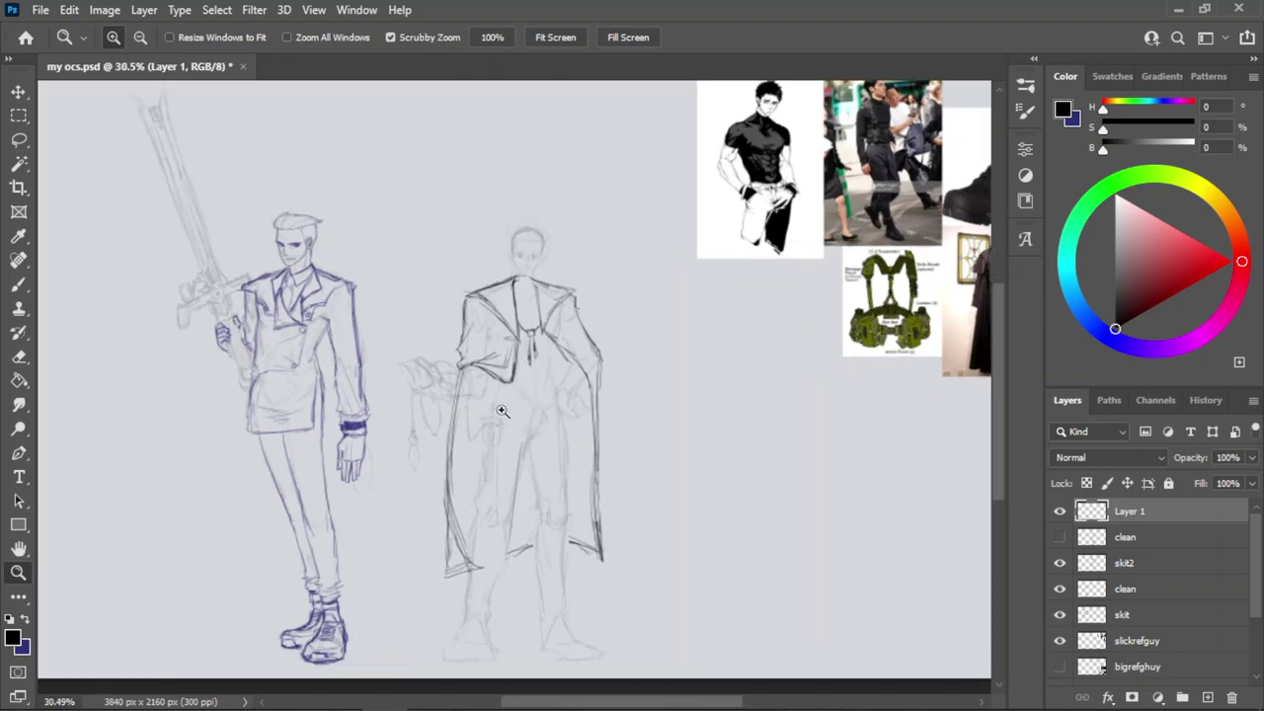
scroll(502, 410, "up", 4)
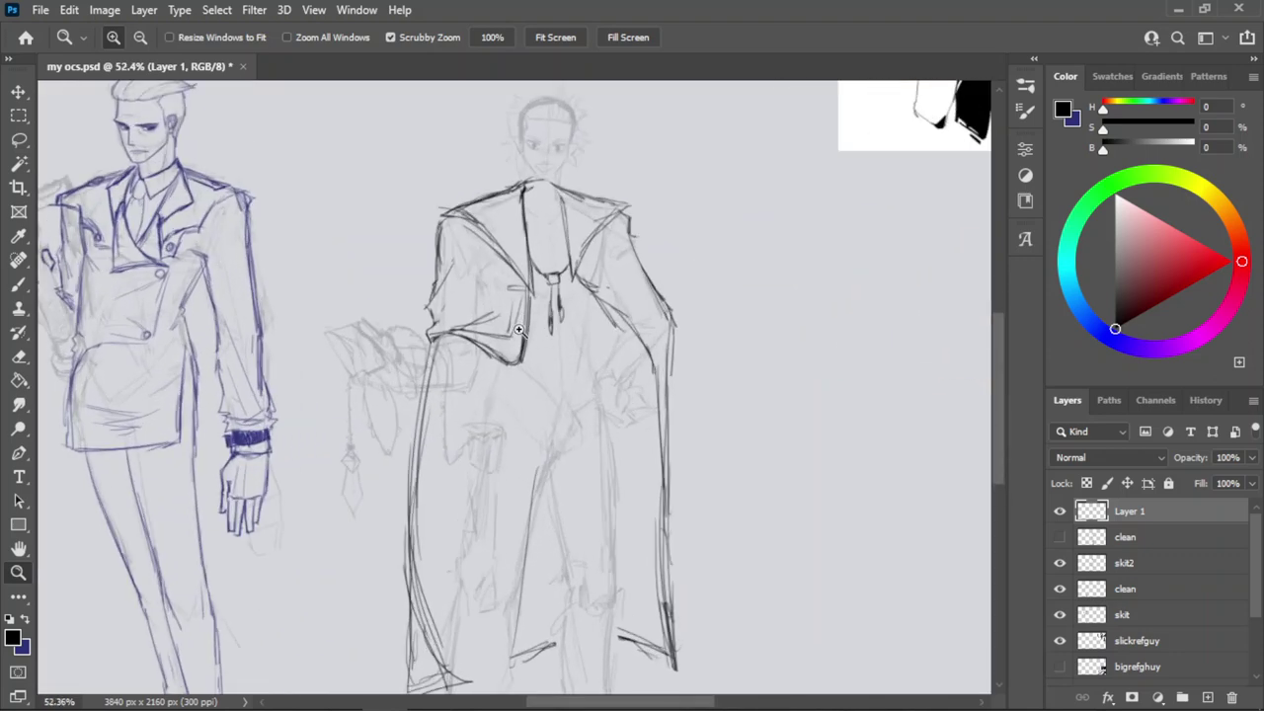
scroll(547, 308, "down", 1)
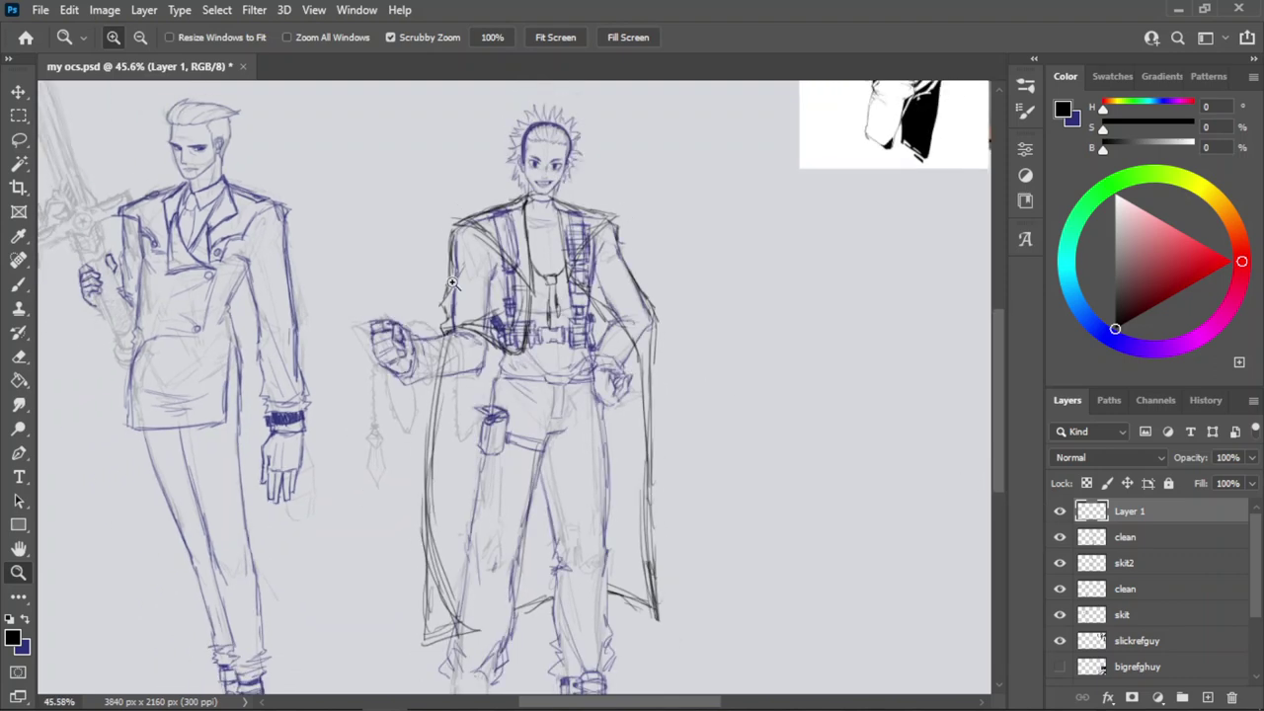
scroll(464, 245, "down", 1)
scroll(440, 371, "down", 1)
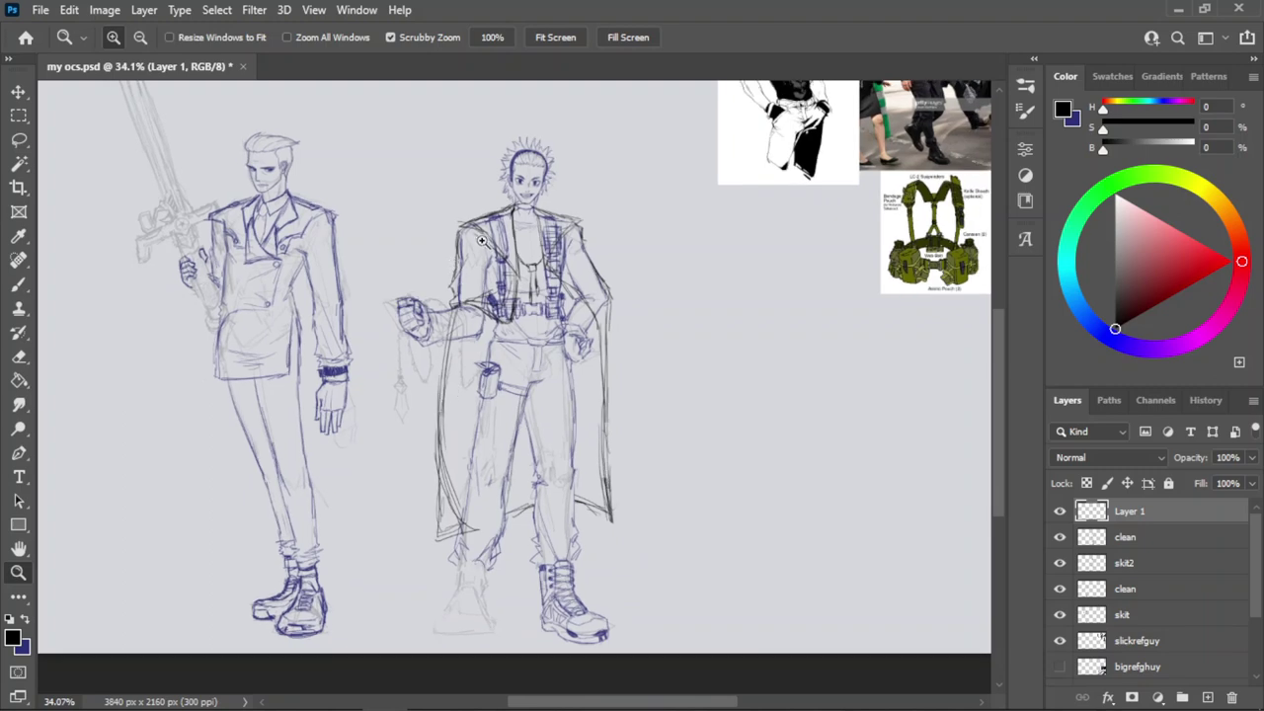
scroll(452, 317, "up", 1)
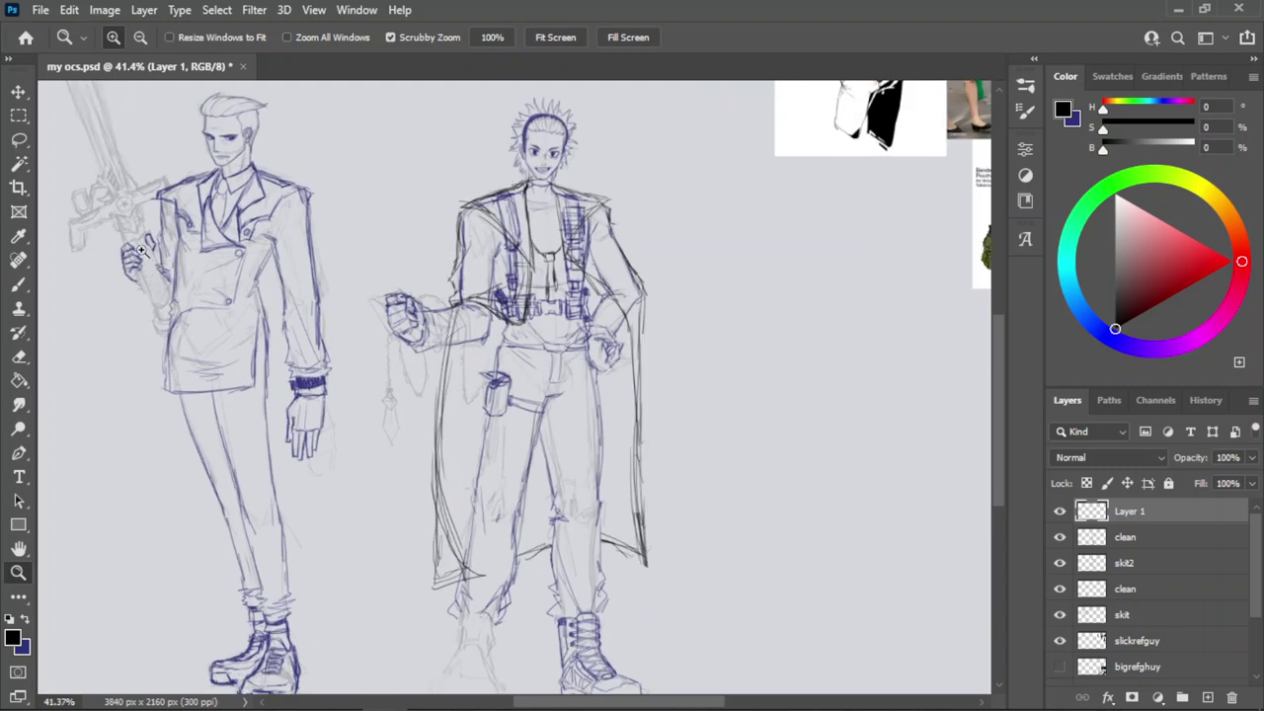
Select the whole black coat sketch around the second character, delete it from Layer 1, deselect, and save the file.
key("l")
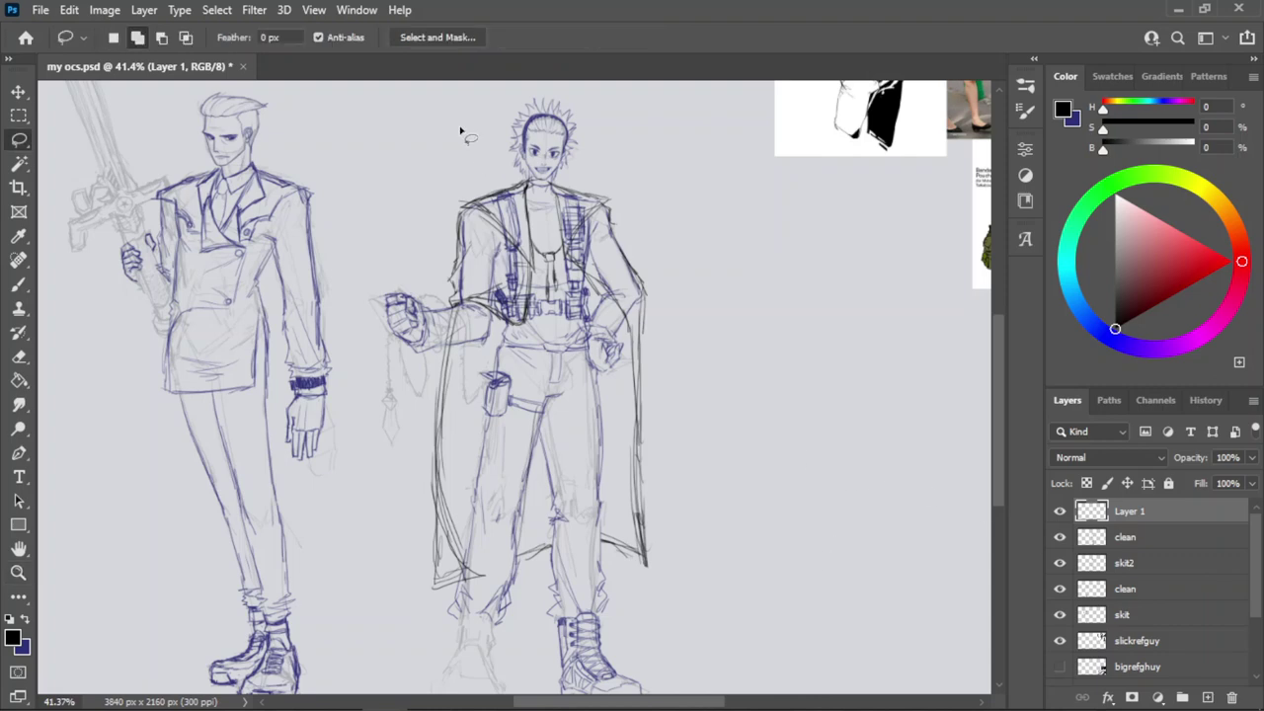
mouse_move(453, 130)
left_mouse_down()
mouse_move(776, 653)
mouse_move(388, 649)
mouse_move(426, 130)
left_mouse_up()
key("Delete")
key("ctrl+d")
key("ctrl+s")
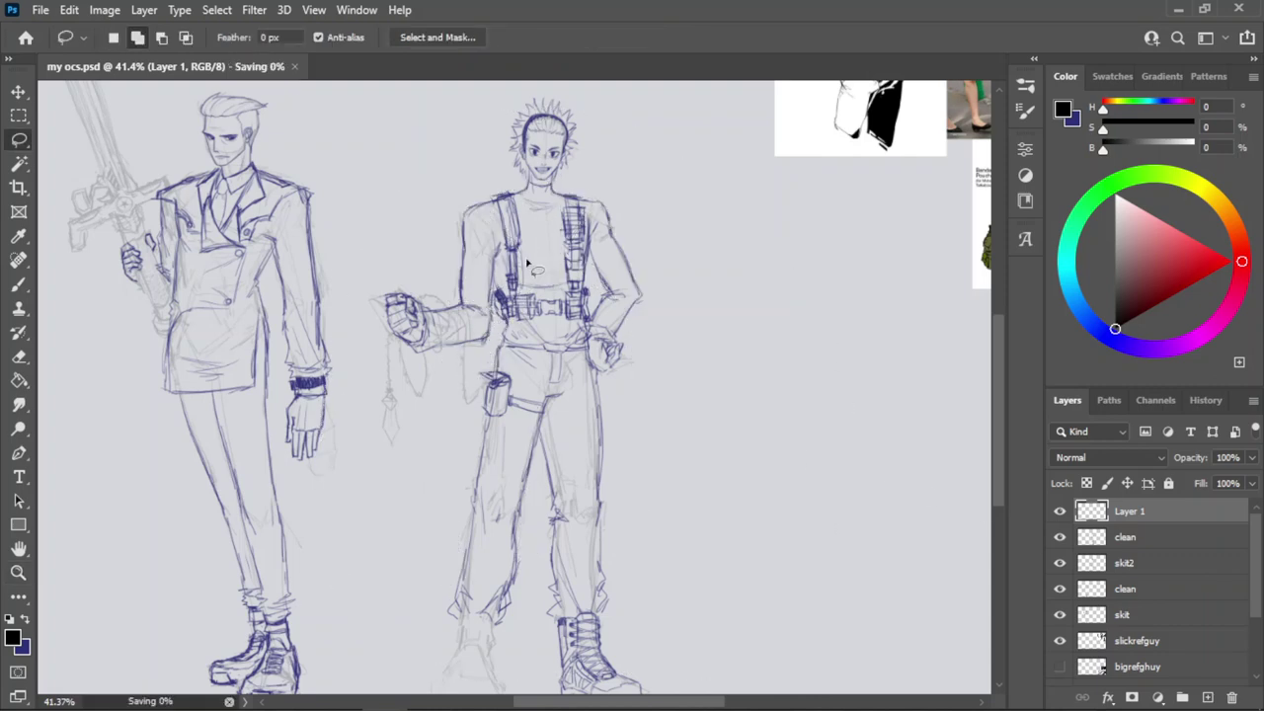
Sketch a loose neckline curve across the second character's collarbones between the harness straps.
key("z")
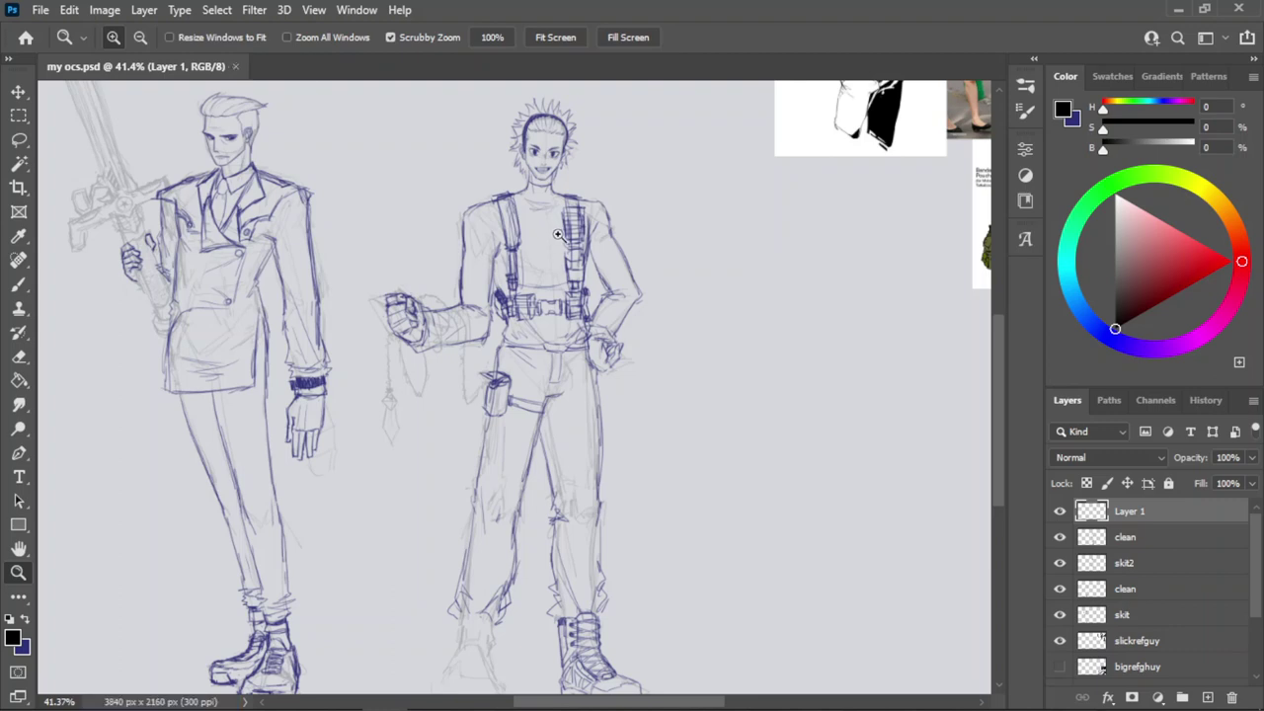
left_click_drag(538, 163, 578, 175)
key("b")
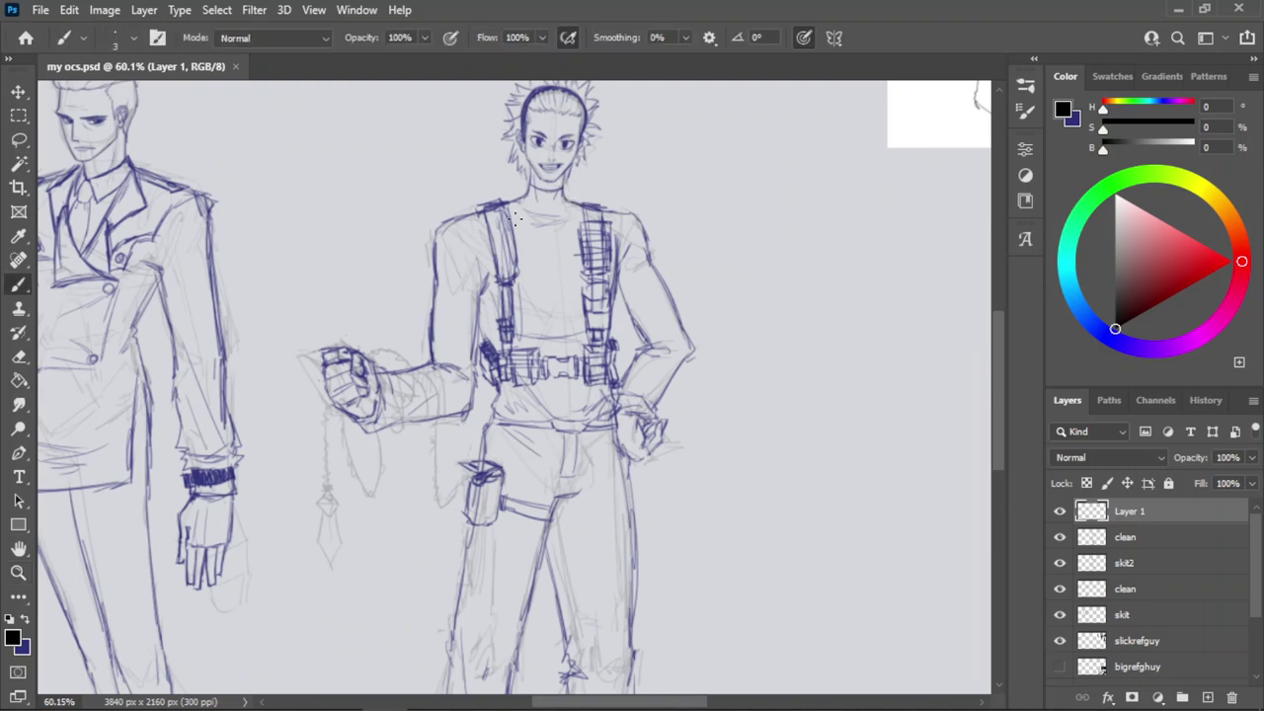
key("ctrl+z")
left_click_drag(516, 227, 601, 203)
key("ctrl+z")
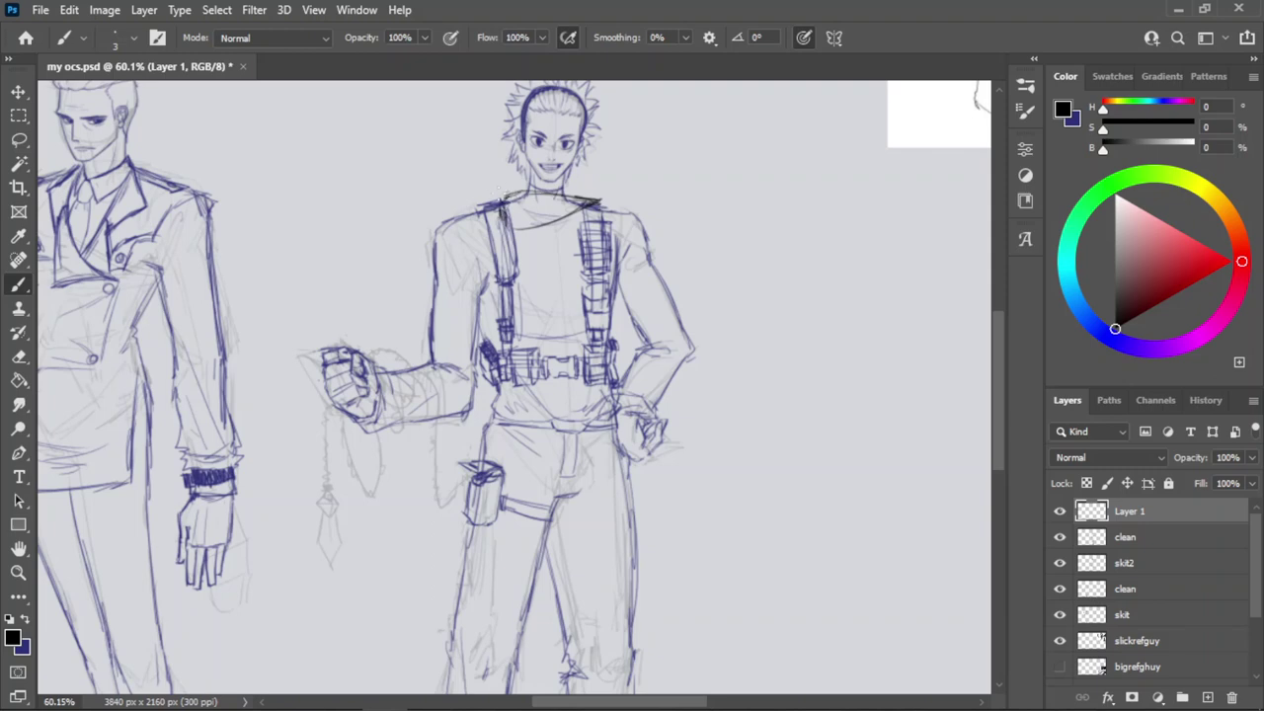
Build the neckline into a folded, scarf-like collar with pointed folds hanging over the upper chest.
key("ctrl+z")
left_click_drag(495, 188, 517, 190)
mouse_move(501, 204)
left_mouse_down()
mouse_move(489, 229)
mouse_move(551, 252)
mouse_move(600, 209)
left_mouse_up()
key("ctrl+z")
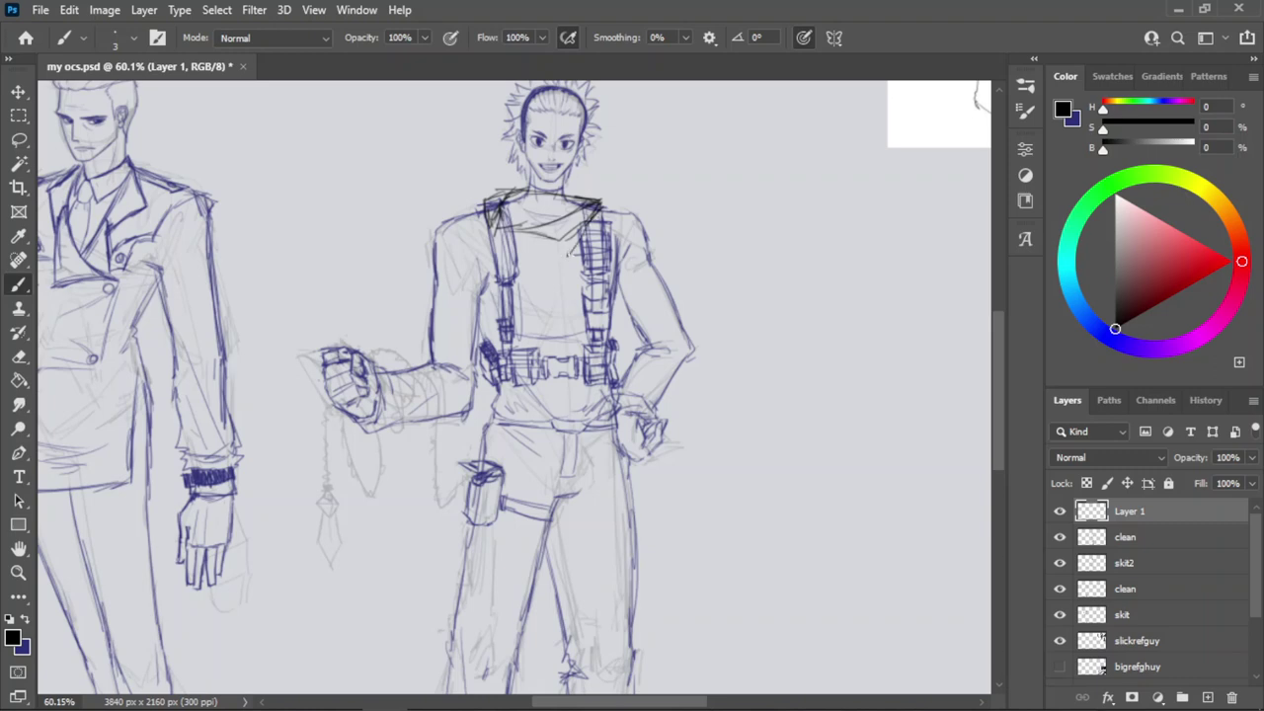
key("ctrl+z")
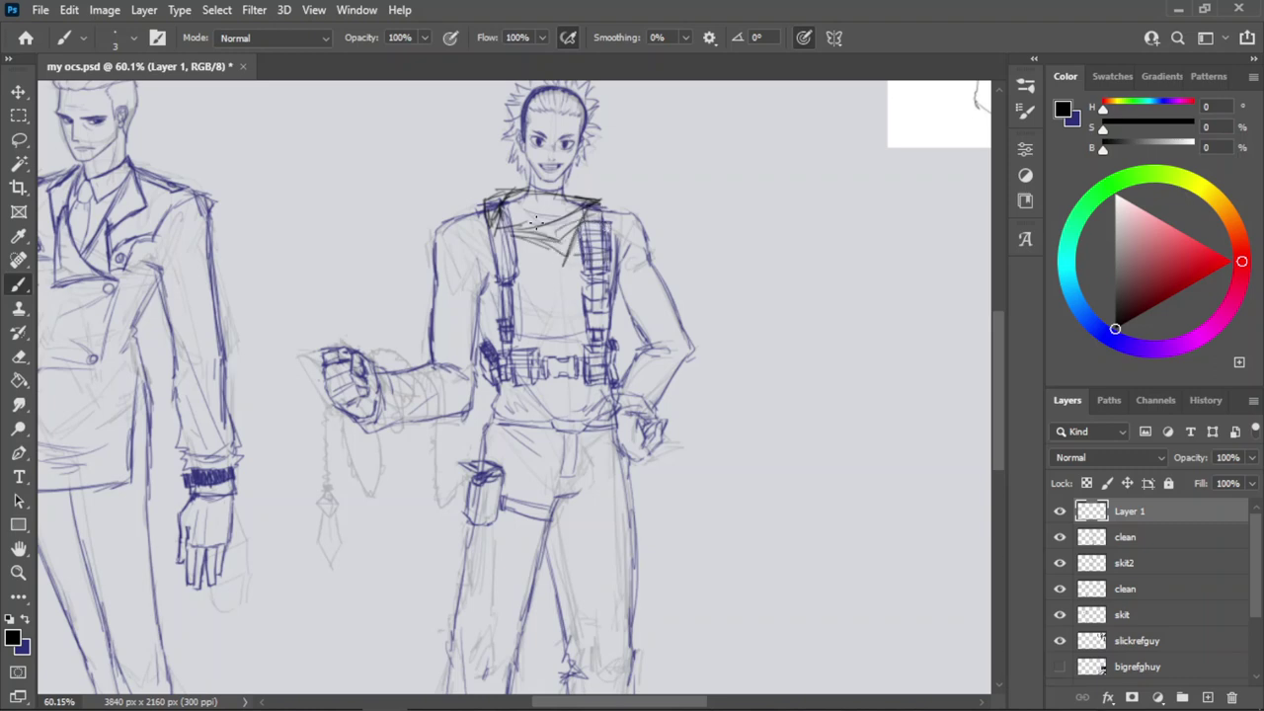
left_click_drag(534, 222, 583, 201)
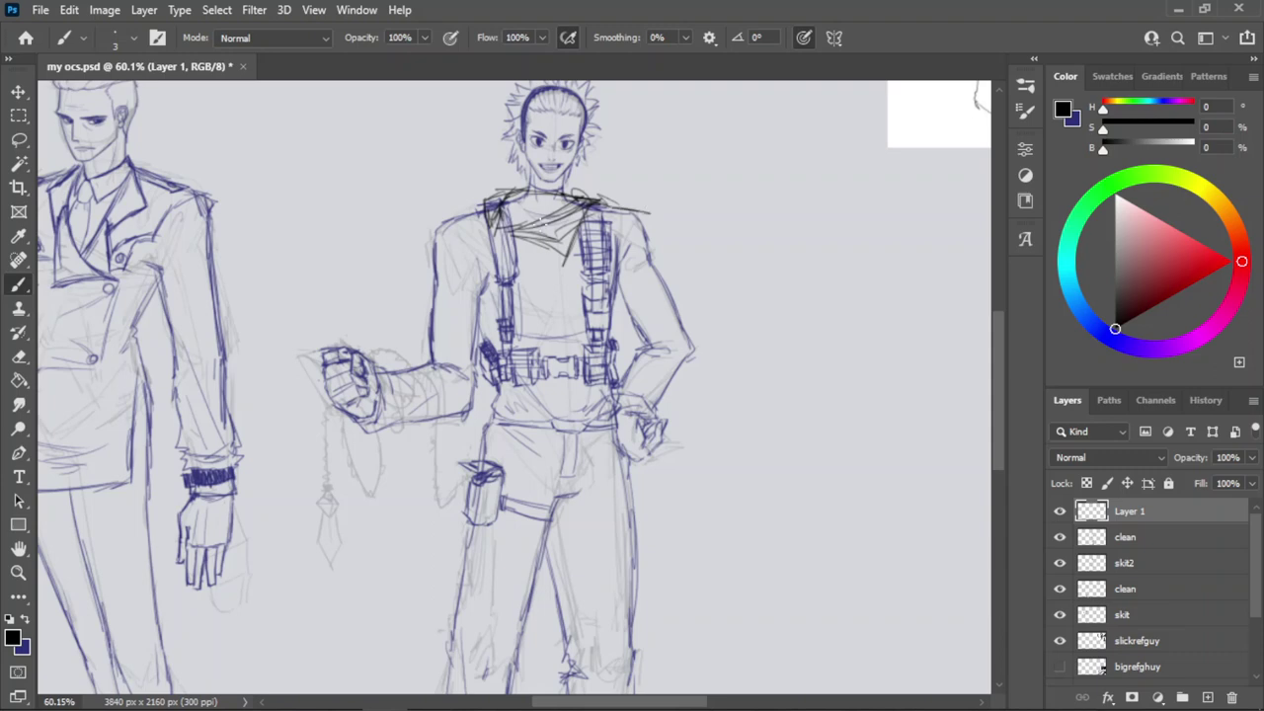
Draw a buttoned cape front slanting from the collar down the right harness strap and across the chest above the belt.
key("z")
left_click_drag(561, 168, 604, 158)
key("e")
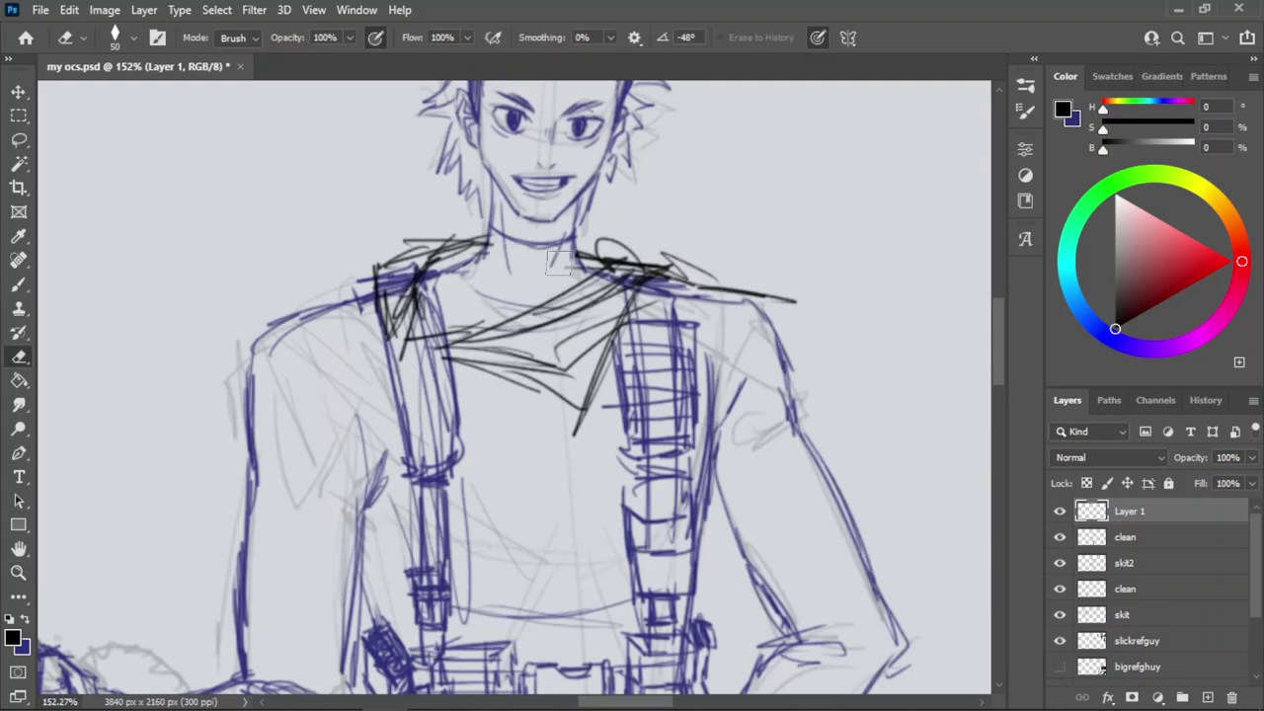
key("z")
key("b")
mouse_move(427, 340)
left_mouse_down()
mouse_move(378, 372)
mouse_move(473, 568)
left_mouse_up()
mouse_move(419, 367)
left_mouse_down()
mouse_move(516, 560)
mouse_move(593, 596)
left_mouse_up()
key("ctrl+z")
left_click_drag(497, 566, 642, 616)
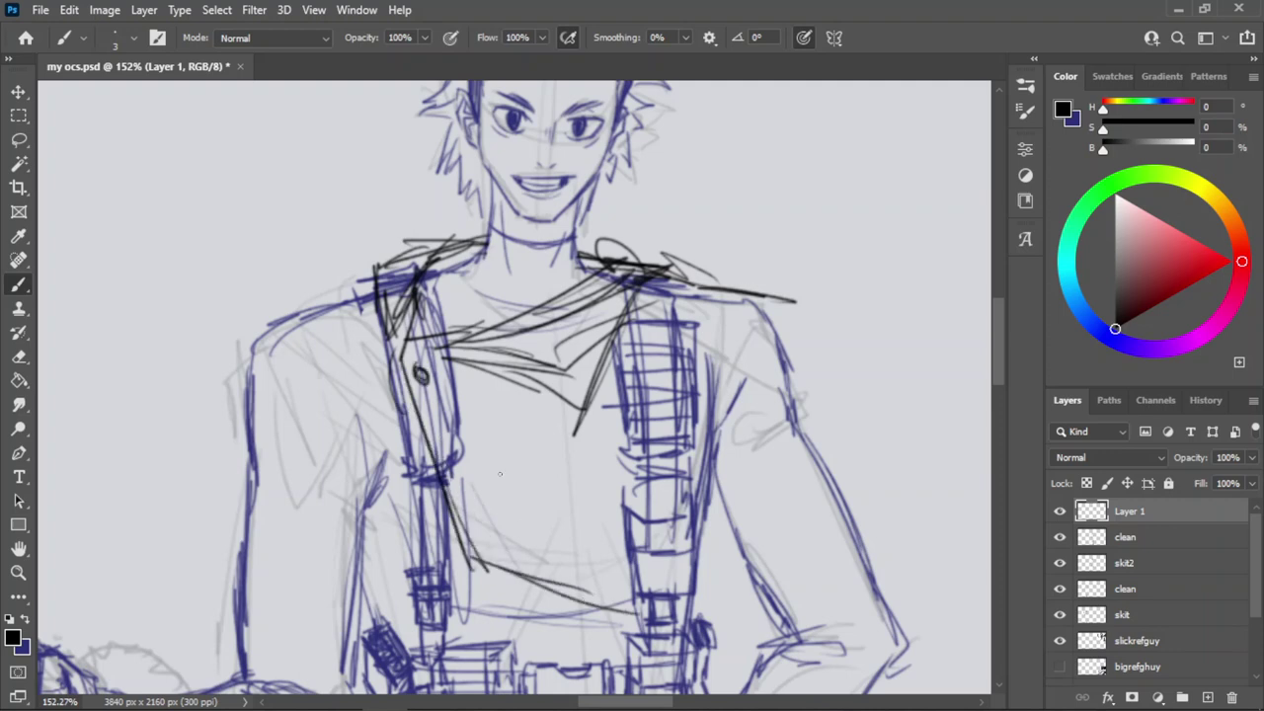
Drape the cape over the character's right shoulder with a short edge angling from the collar to the upper arm.
key("z")
left_click_drag(511, 300, 412, 399)
left_click_drag(513, 400, 573, 390)
key("b")
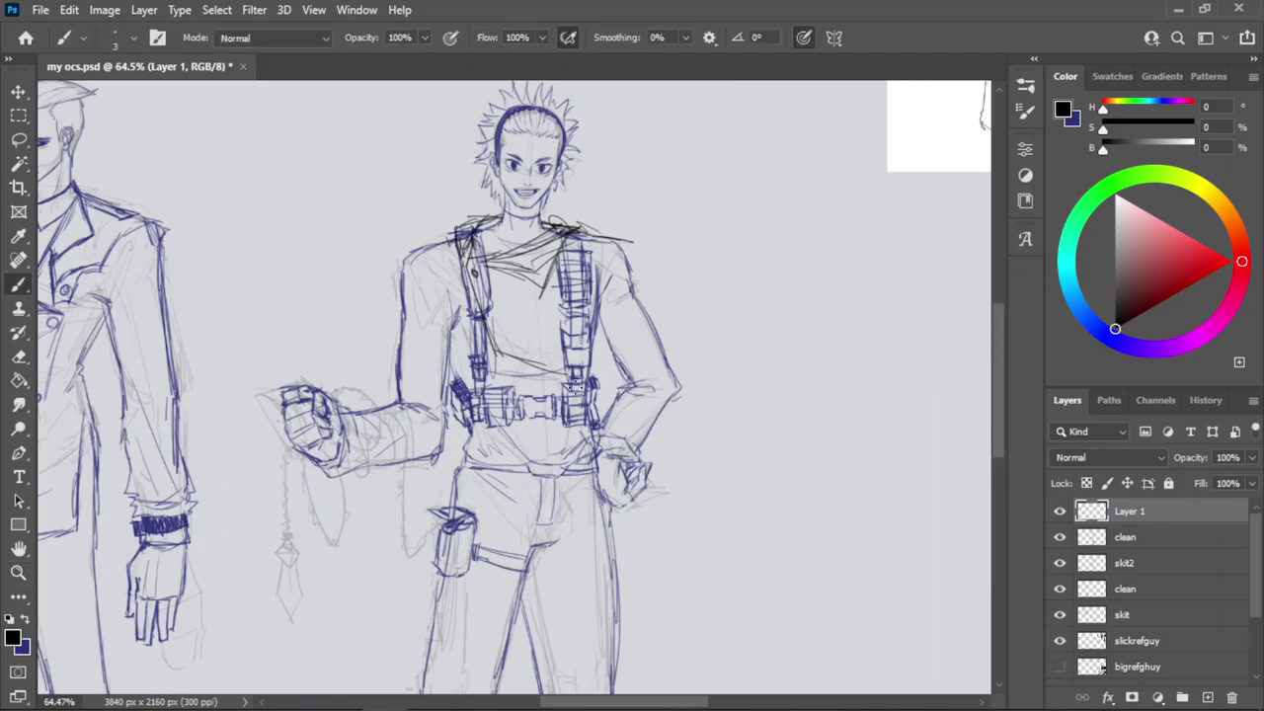
left_click_drag(457, 264, 427, 314)
left_click_drag(454, 272, 408, 312)
key("ctrl+z")
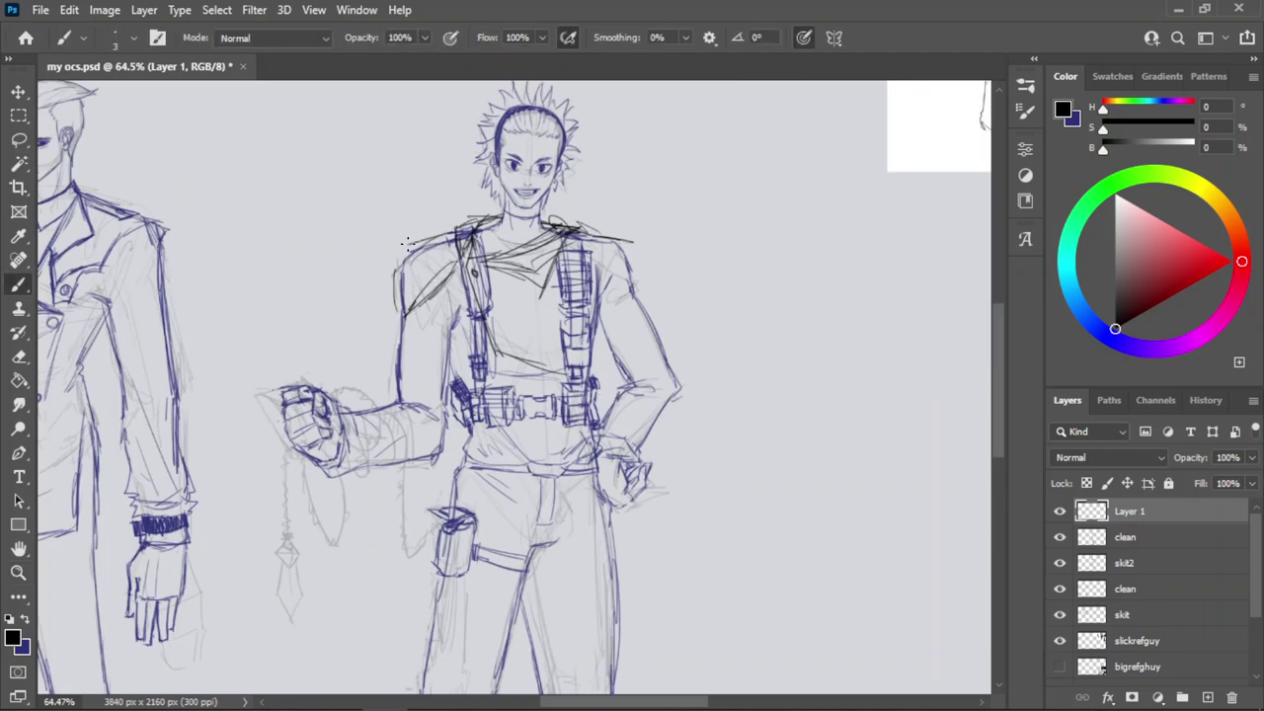
left_click_drag(454, 233, 399, 253)
Extend the cape's lower edge across to the left elbow and draw its outer edge from the left shoulder to a point.
left_click_drag(494, 321, 625, 376)
mouse_move(561, 373)
left_mouse_down()
mouse_move(670, 386)
mouse_move(681, 369)
left_mouse_up()
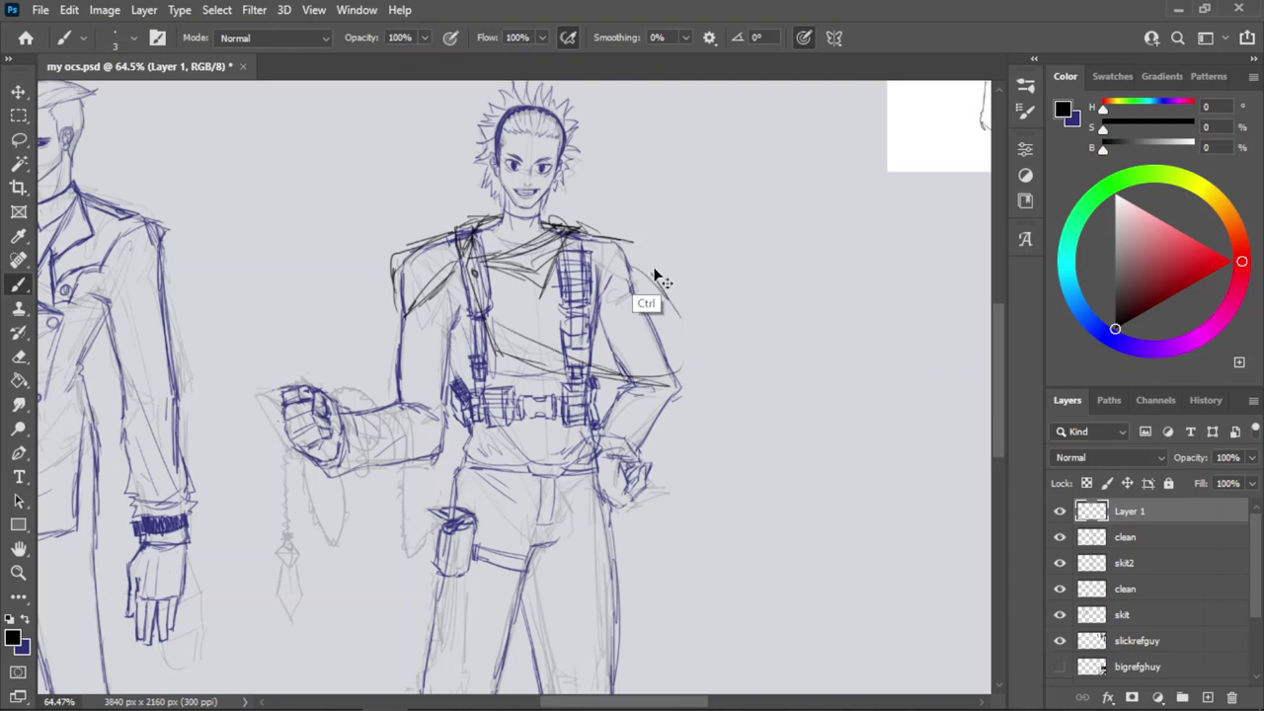
left_click_drag(629, 232, 691, 379)
left_click_drag(666, 328, 703, 452)
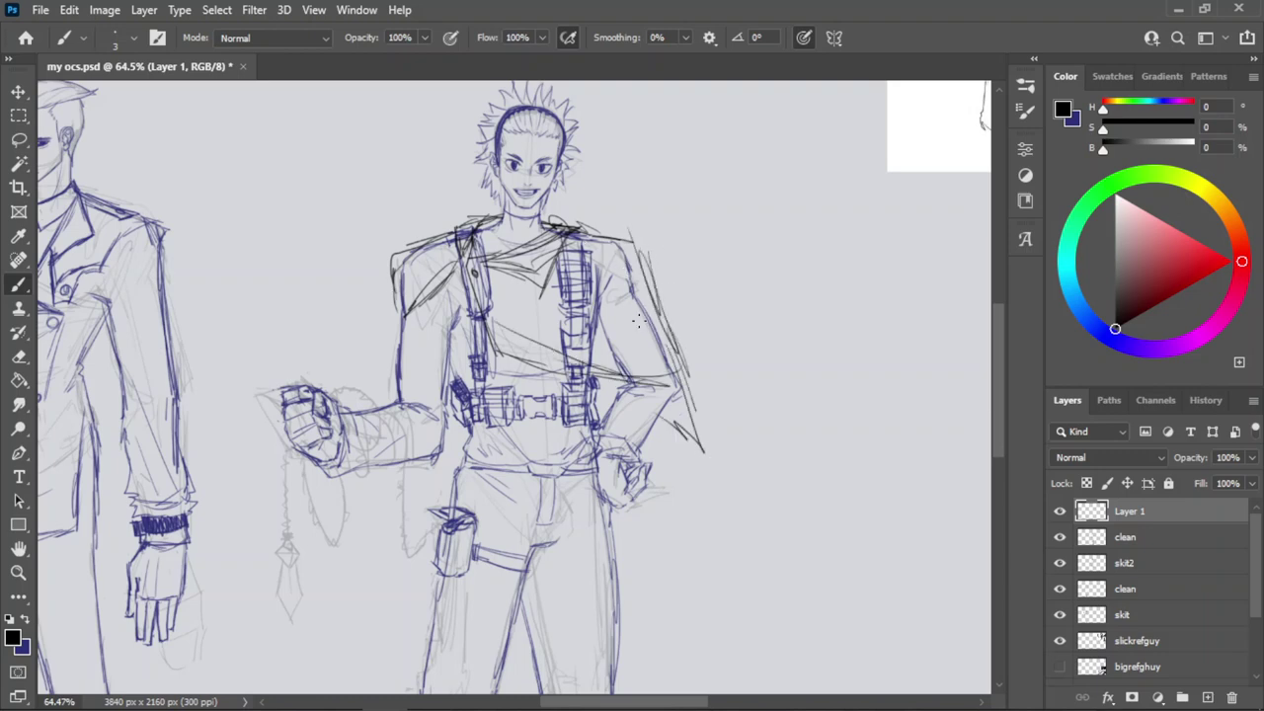
Select and delete the whole asymmetric cape sketch, deselect, and save the file.
key("l")
mouse_move(419, 130)
left_mouse_down()
mouse_move(756, 544)
mouse_move(395, 123)
left_mouse_up()
key("Delete")
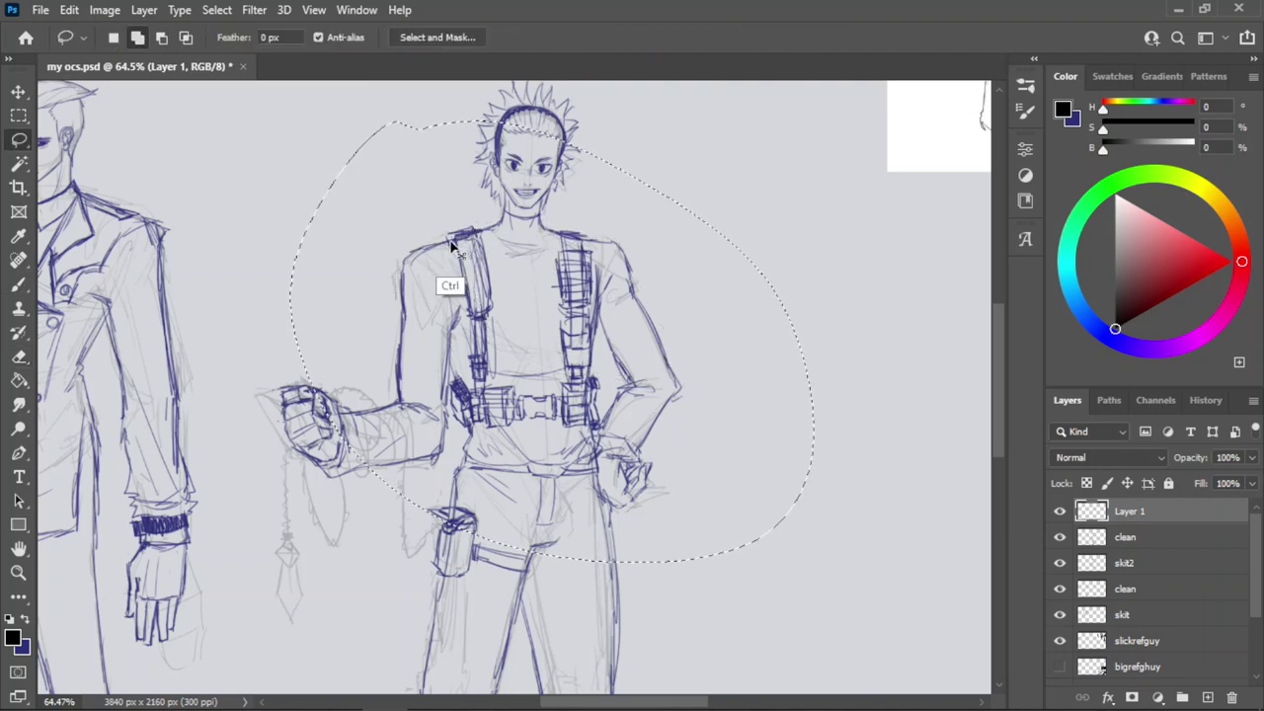
key("ctrl+d")
key("ctrl+s")
Examine the second character's outfit without a coat, from the full figure to the face and shoulders.
key("z")
left_click_drag(536, 222, 597, 186)
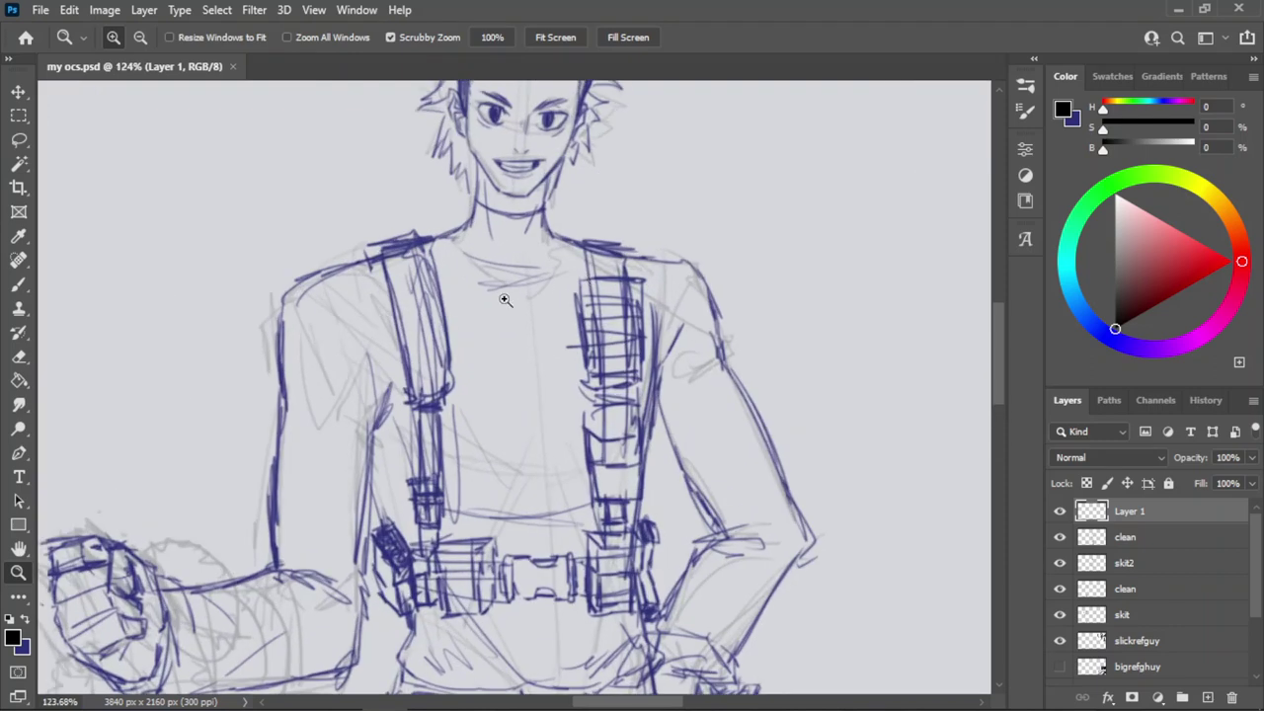
left_click_drag(505, 299, 457, 304)
left_click_drag(450, 437, 505, 379)
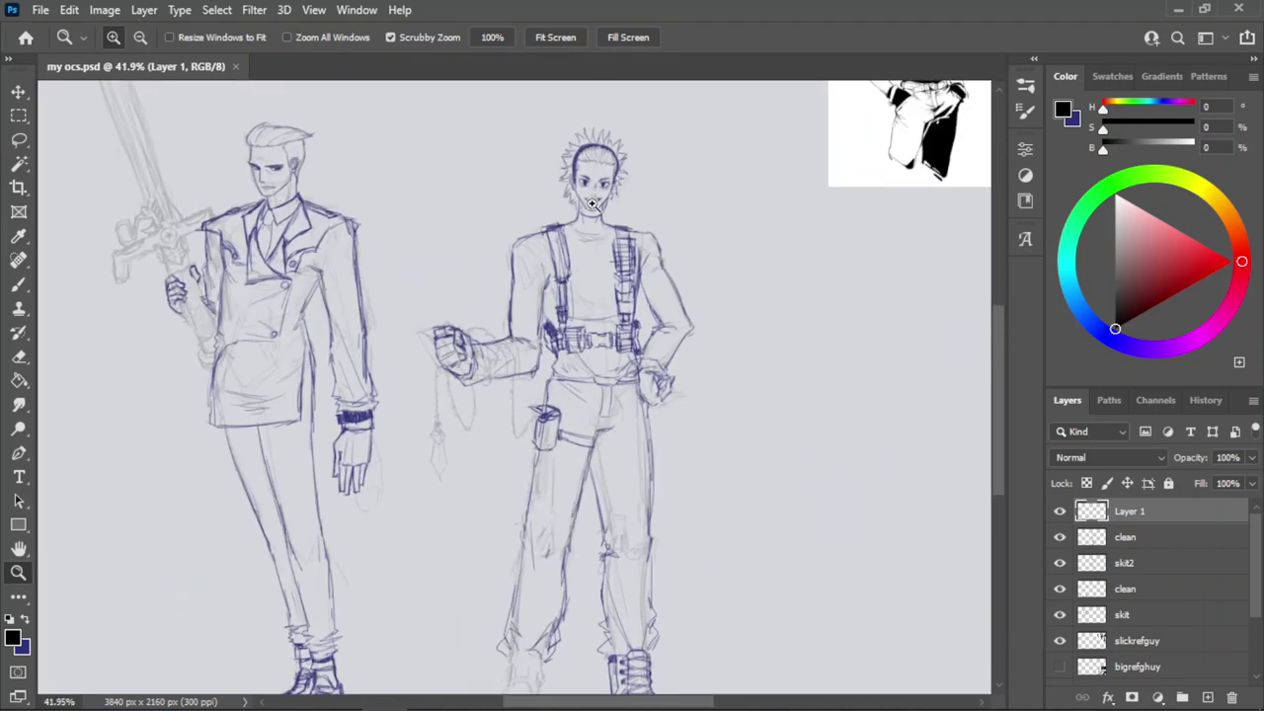
left_click_drag(590, 184, 540, 268)
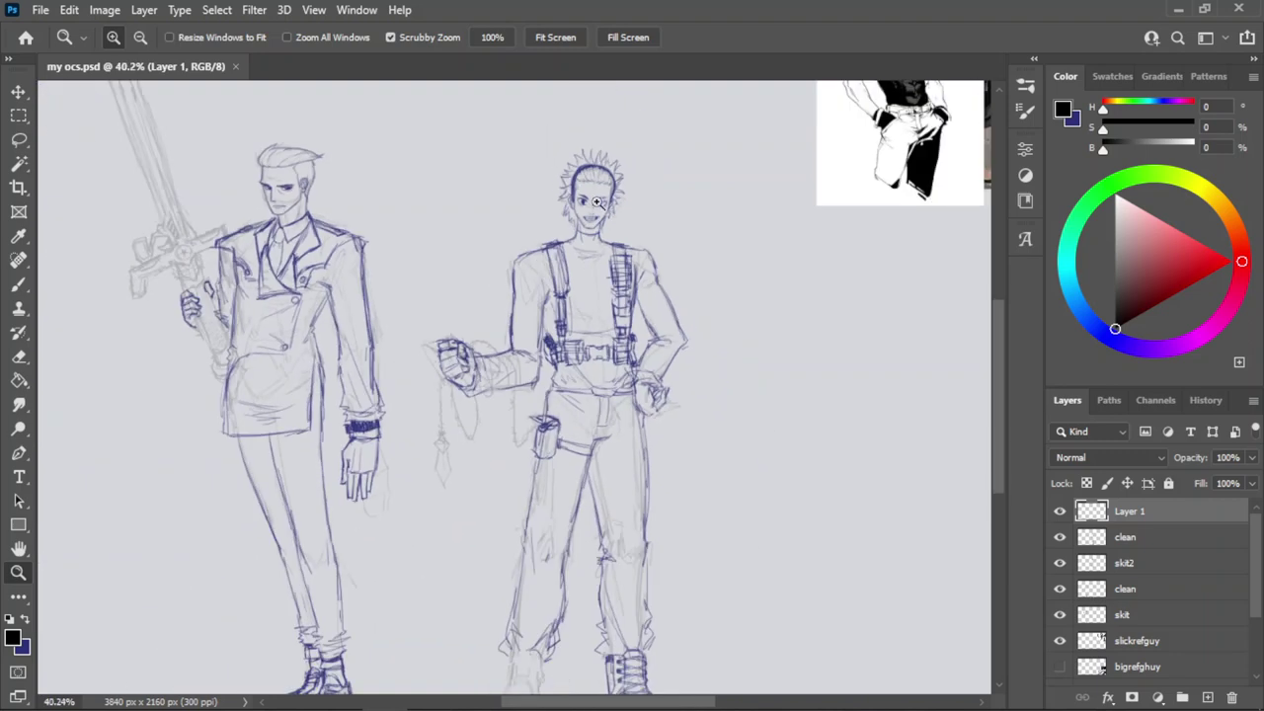
left_click_drag(579, 175, 648, 162)
left_click_drag(672, 277, 727, 274)
key("b")
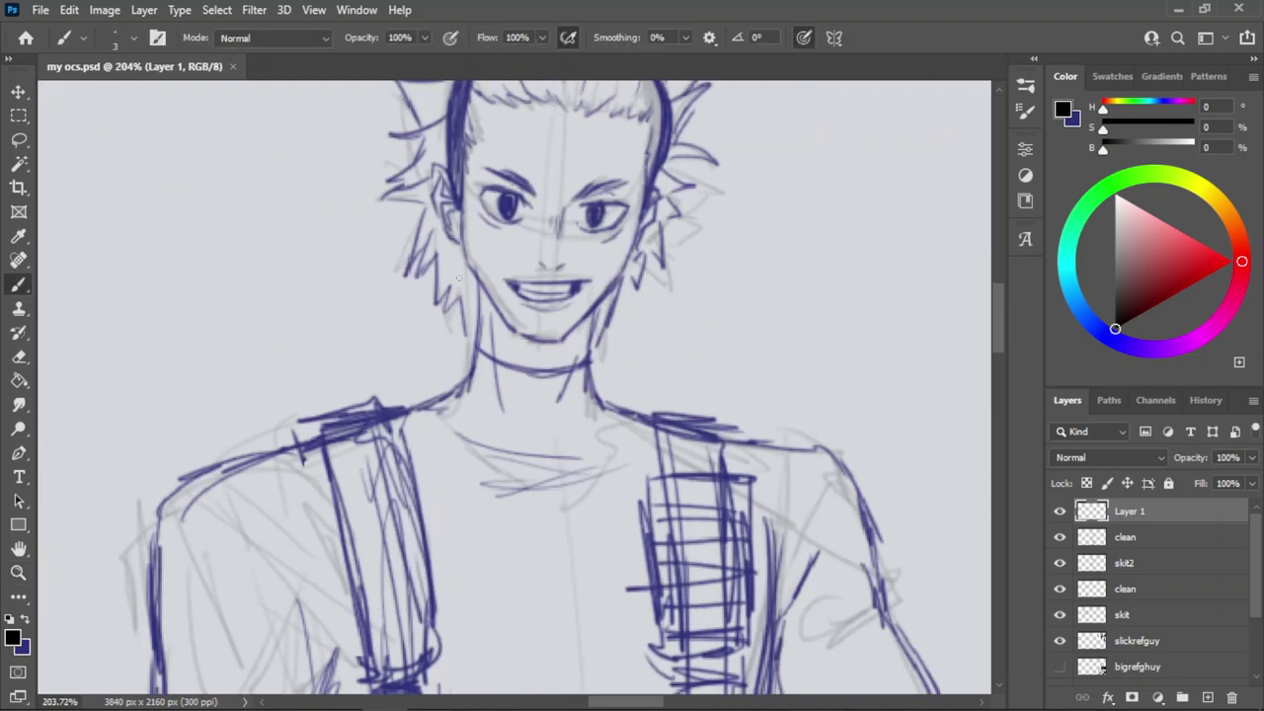
Try several slanted strokes across the second character's neck for the upper edge of a wide collar.
left_click_drag(459, 277, 577, 341)
key("ctrl+z")
mouse_move(433, 295)
left_mouse_down()
mouse_move(636, 343)
mouse_move(622, 366)
left_mouse_up()
key("ctrl+z")
key("ctrl+z")
key("ctrl+z")
left_click_drag(456, 289, 648, 350)
key("ctrl+z")
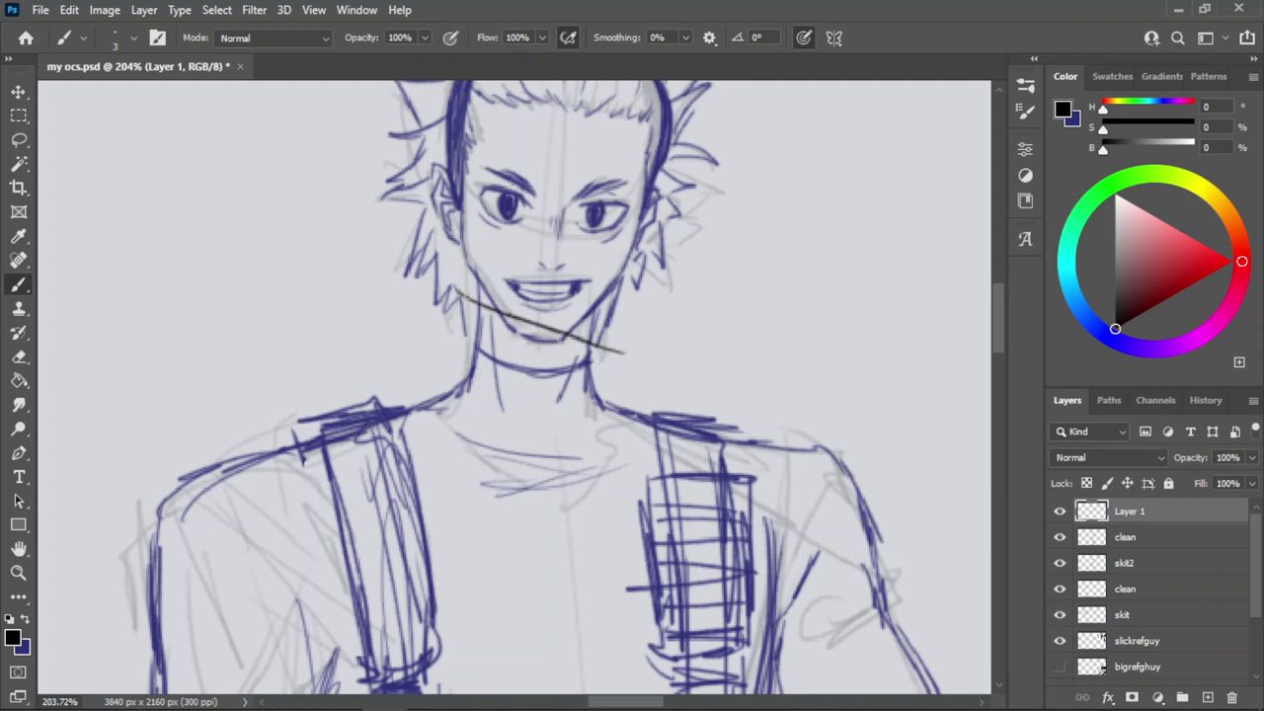
key("ctrl+z")
left_click_drag(414, 320, 569, 368)
key("ctrl+z")
mouse_move(403, 347)
left_mouse_down()
mouse_move(609, 361)
mouse_move(617, 334)
left_mouse_up()
key("ctrl+z")
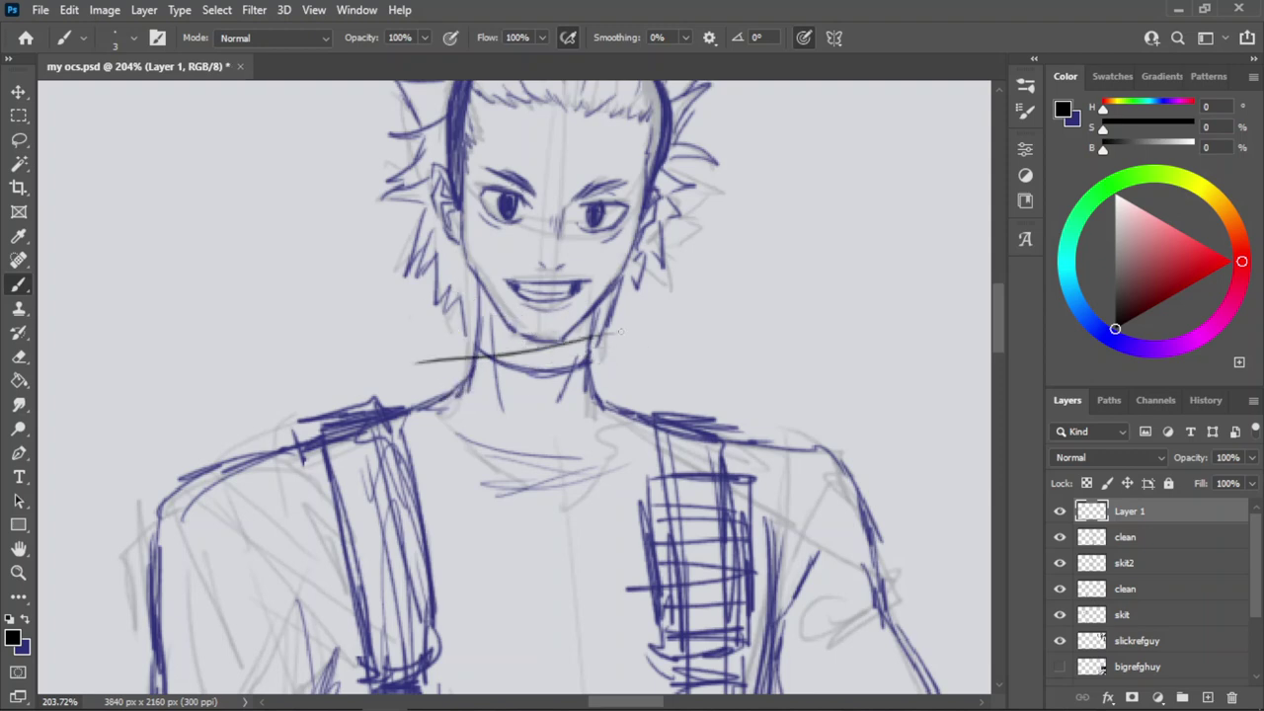
Sketch a wide collar's upper rim across the neck and its folded side above the character's right shoulder.
mouse_move(451, 360)
left_mouse_down()
mouse_move(644, 345)
mouse_move(500, 363)
left_mouse_up()
mouse_move(642, 342)
left_mouse_down()
mouse_move(461, 363)
mouse_move(482, 338)
left_mouse_up()
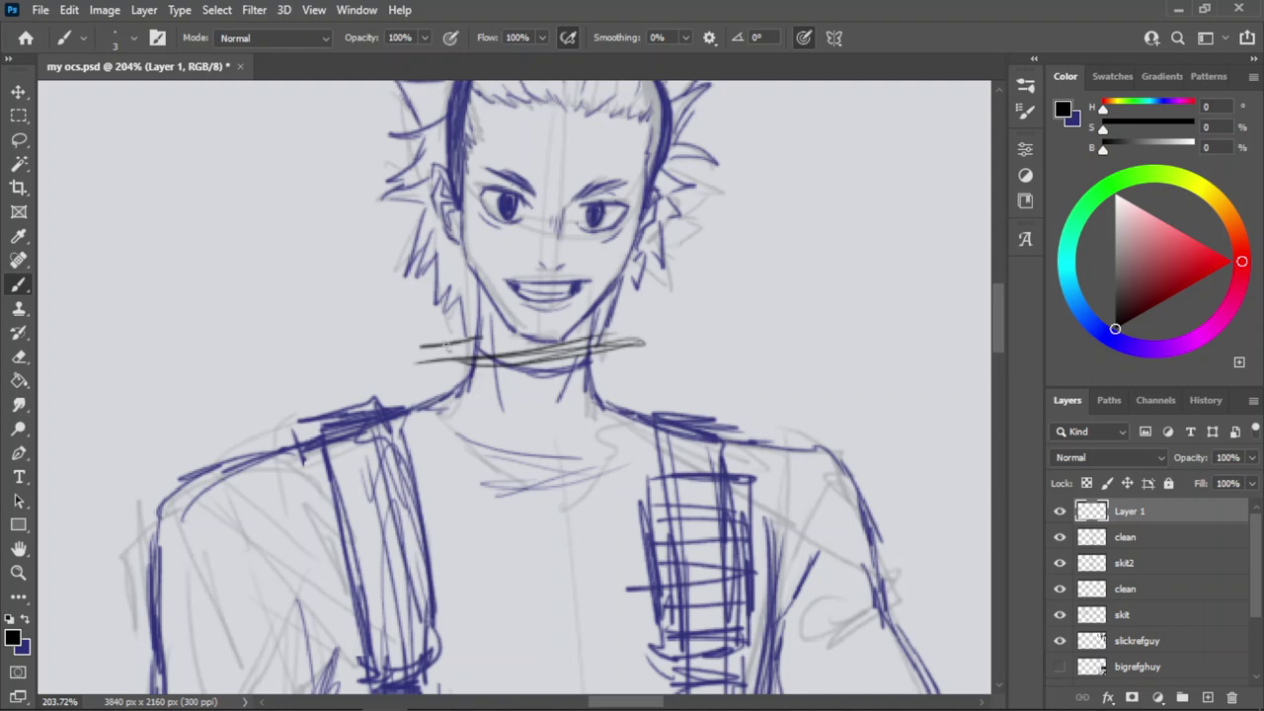
mouse_move(408, 354)
left_mouse_down()
mouse_move(459, 344)
mouse_move(370, 362)
mouse_move(405, 407)
left_mouse_up()
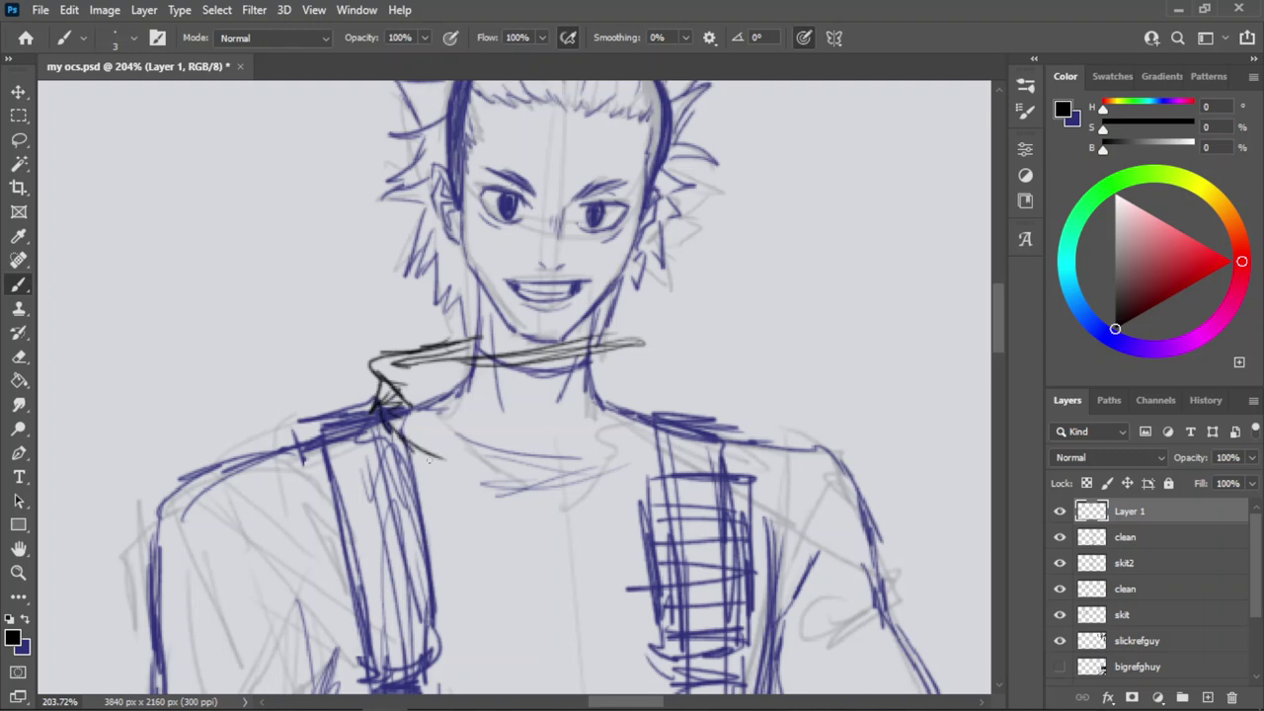
key("alt+Tab")
key("Tab")
key("Tab")
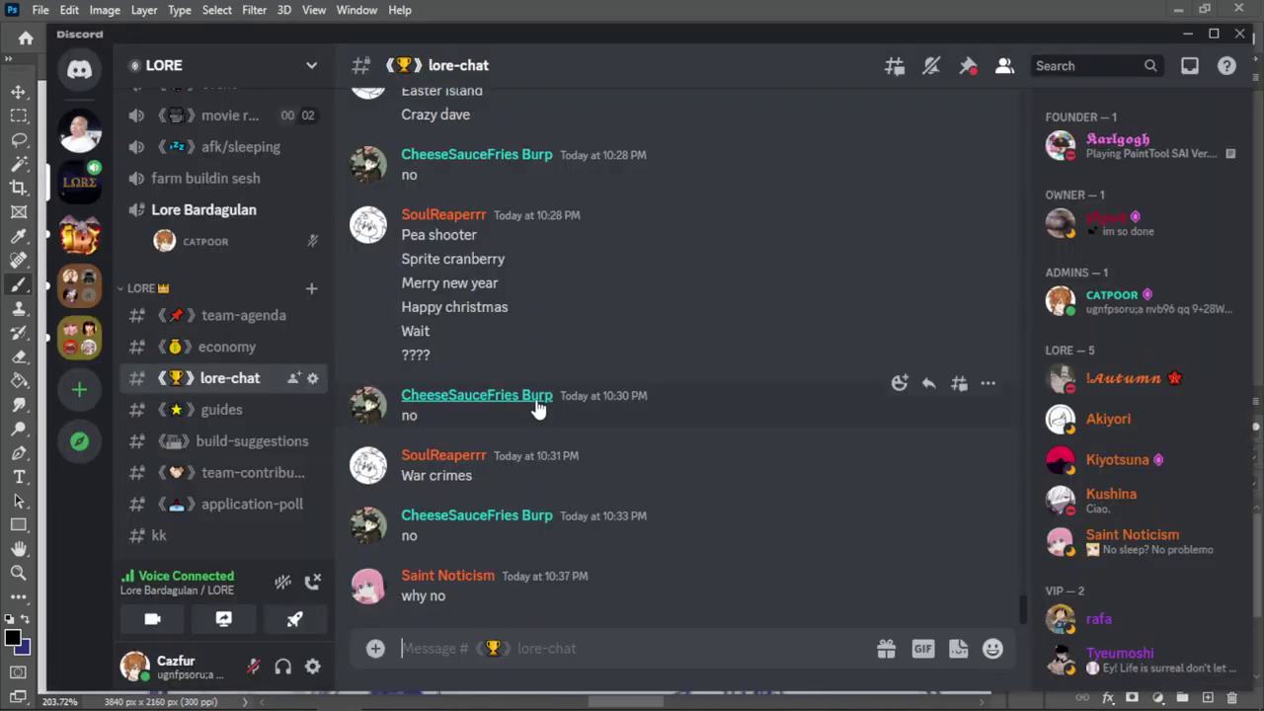
key("alt+Tab")
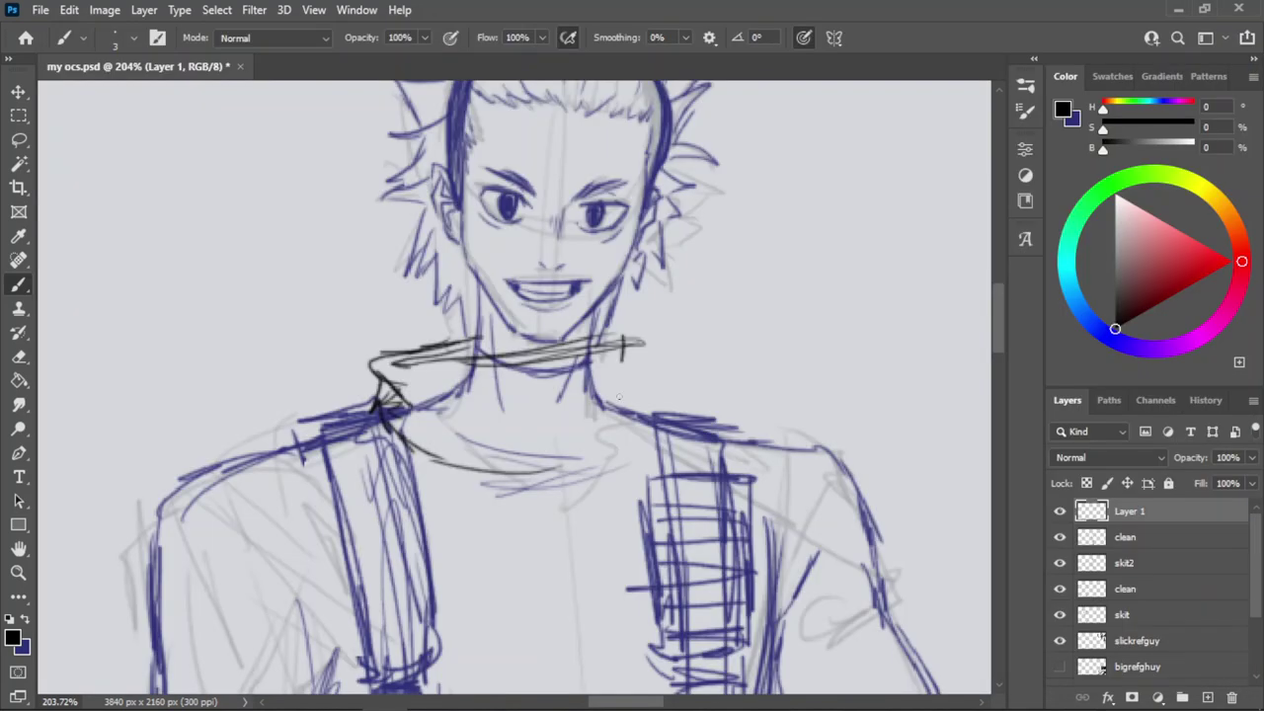
Close the wide collar with a side edge at the left shoulder, a curved lower edge and a reinforced upper rim.
left_click_drag(625, 399, 644, 328)
mouse_move(648, 391)
left_mouse_down()
mouse_move(583, 413)
mouse_move(648, 423)
mouse_move(638, 427)
left_mouse_up()
key("ctrl+z")
mouse_move(638, 423)
left_mouse_down()
mouse_move(617, 459)
mouse_move(629, 454)
mouse_move(513, 474)
left_mouse_up()
left_click_drag(590, 460, 557, 468)
mouse_move(644, 451)
left_mouse_down()
mouse_move(577, 479)
mouse_move(646, 447)
mouse_move(634, 395)
left_mouse_up()
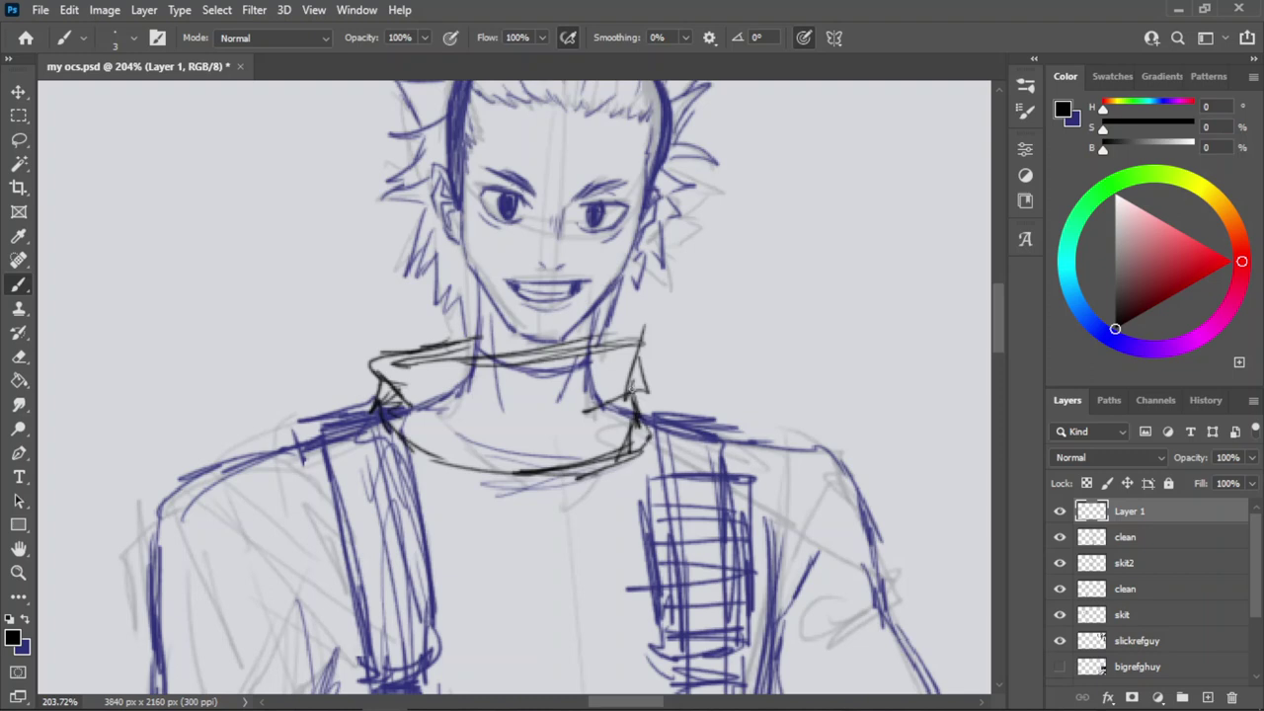
left_click_drag(626, 325, 539, 342)
Sketch a curved inner line across the front of the wide collar.
key("z")
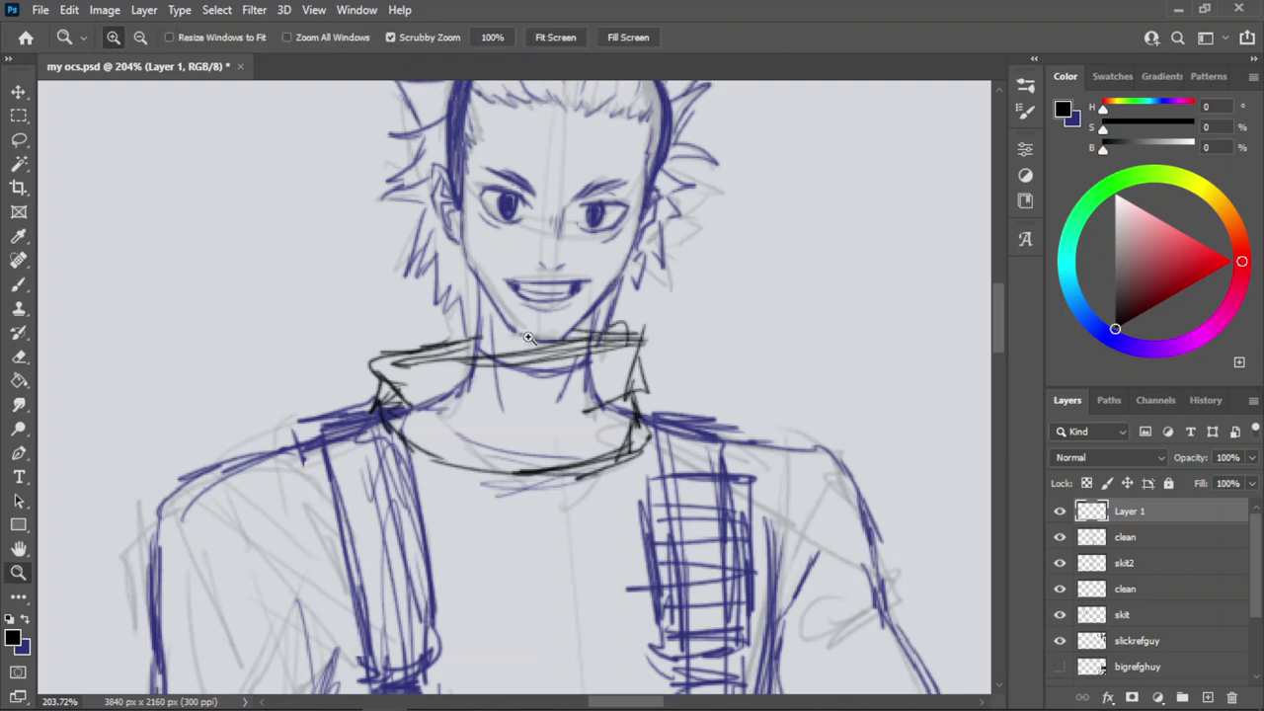
key("b")
left_click_drag(431, 394, 515, 433)
key("ctrl+z")
mouse_move(434, 383)
left_mouse_down()
mouse_move(545, 427)
mouse_move(434, 418)
mouse_move(581, 437)
left_mouse_up()
Select and delete the whole wide collar sketch, deselect, and save the file.
key("z")
left_click_drag(636, 353, 589, 317)
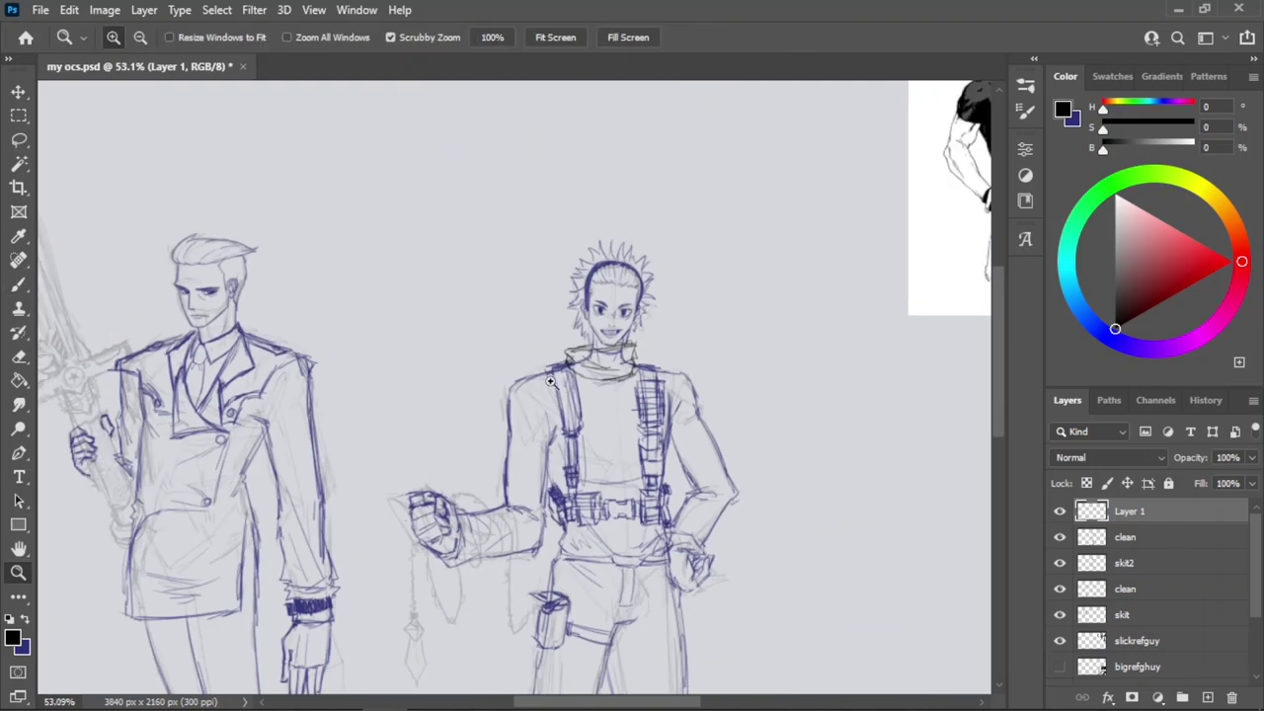
left_click_drag(554, 385, 591, 372)
key("b")
key("l")
left_click_drag(727, 257, 560, 453)
key("Delete")
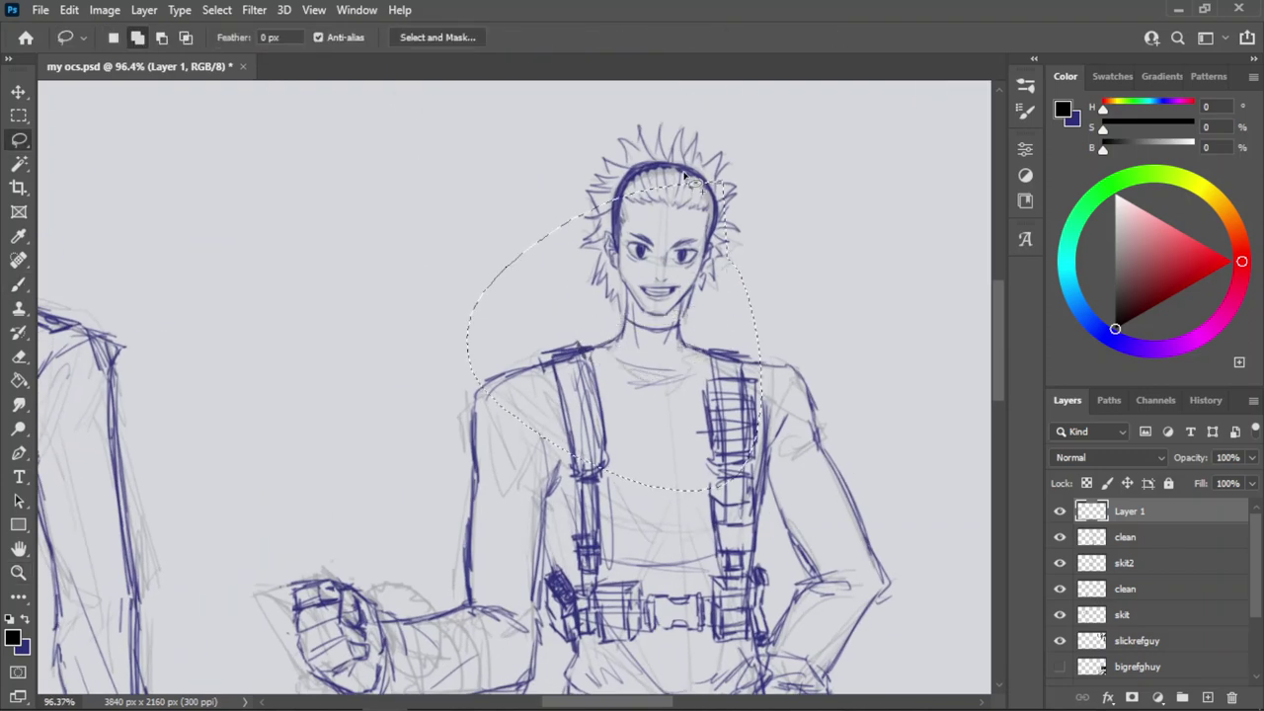
key("ctrl+d")
key("ctrl+s")
Delete the emptied Layer 1 from the document.
key("z")
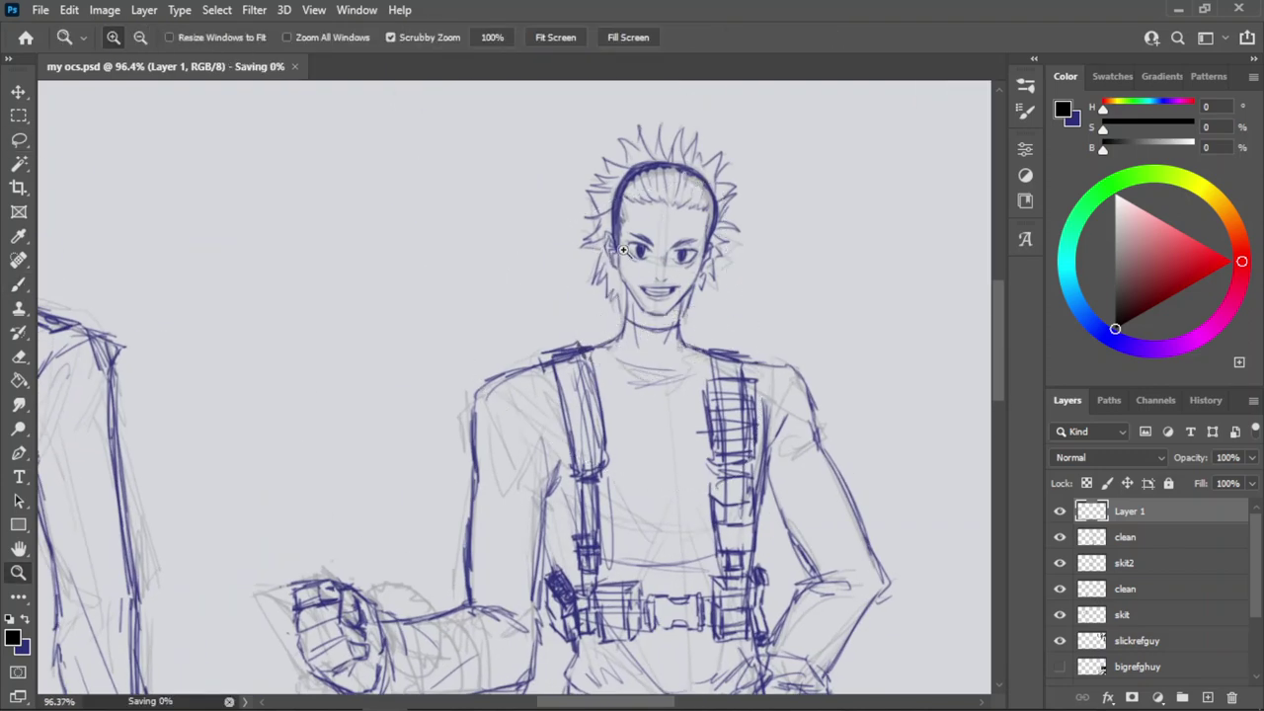
left_click_drag(678, 235, 597, 245)
left_click_drag(682, 198, 810, 215)
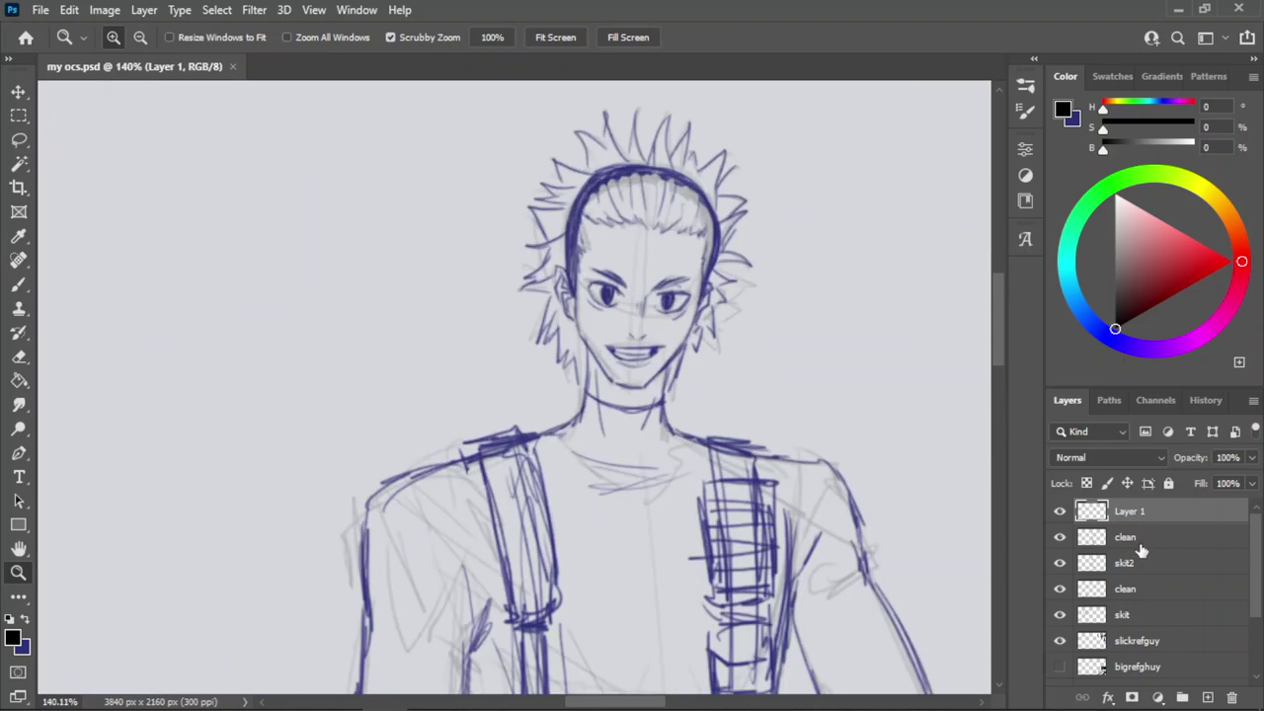
key("Delete")
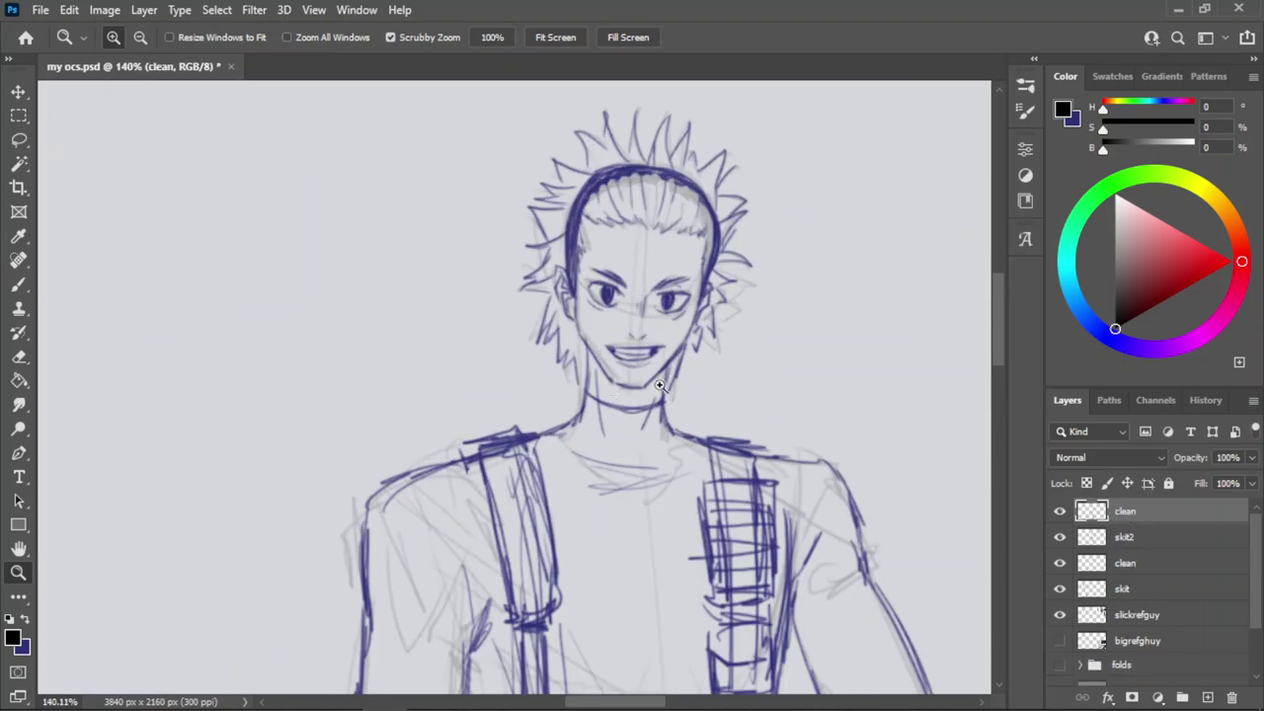
Sample the sketch's dark blue, draw the turtleneck's raised edges on both sides of the neck on the clean layer, and save.
left_click_drag(608, 388, 660, 385)
key("b")
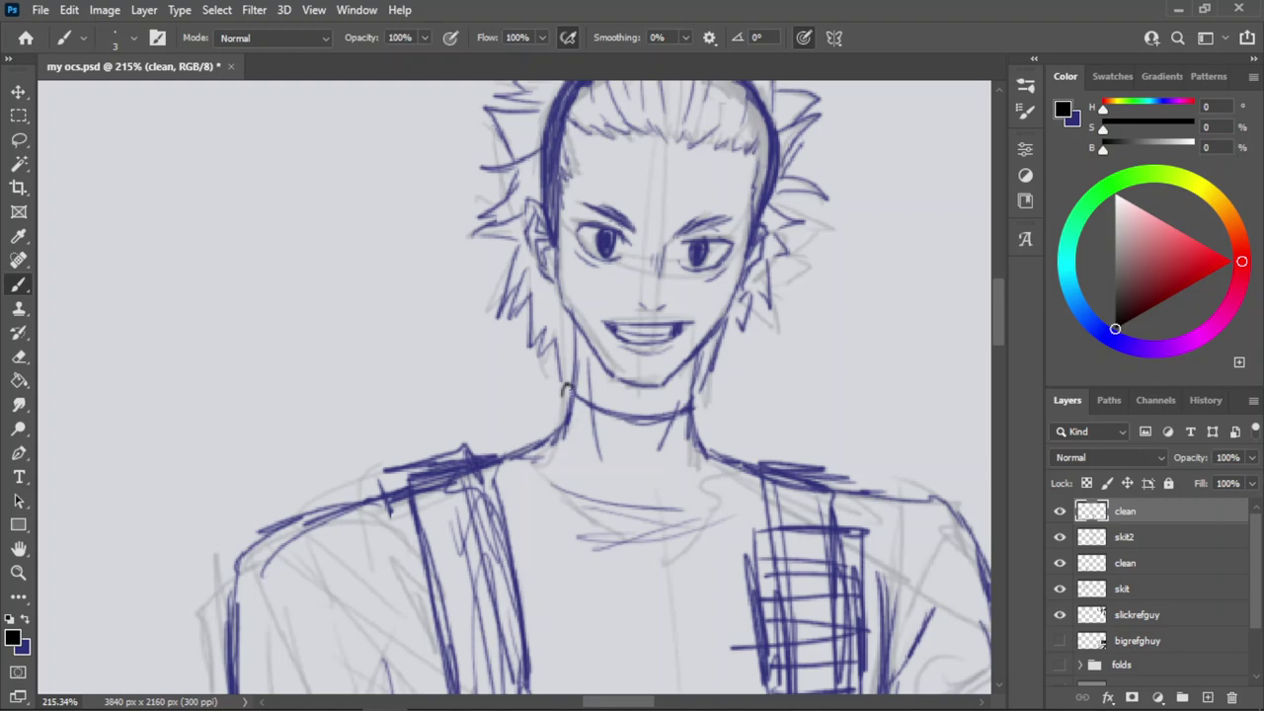
left_click(568, 392, "alt")
key("ctrl+z")
mouse_move(575, 389)
left_mouse_down()
mouse_move(563, 384)
mouse_move(563, 406)
mouse_move(565, 383)
left_mouse_up()
key("ctrl+z")
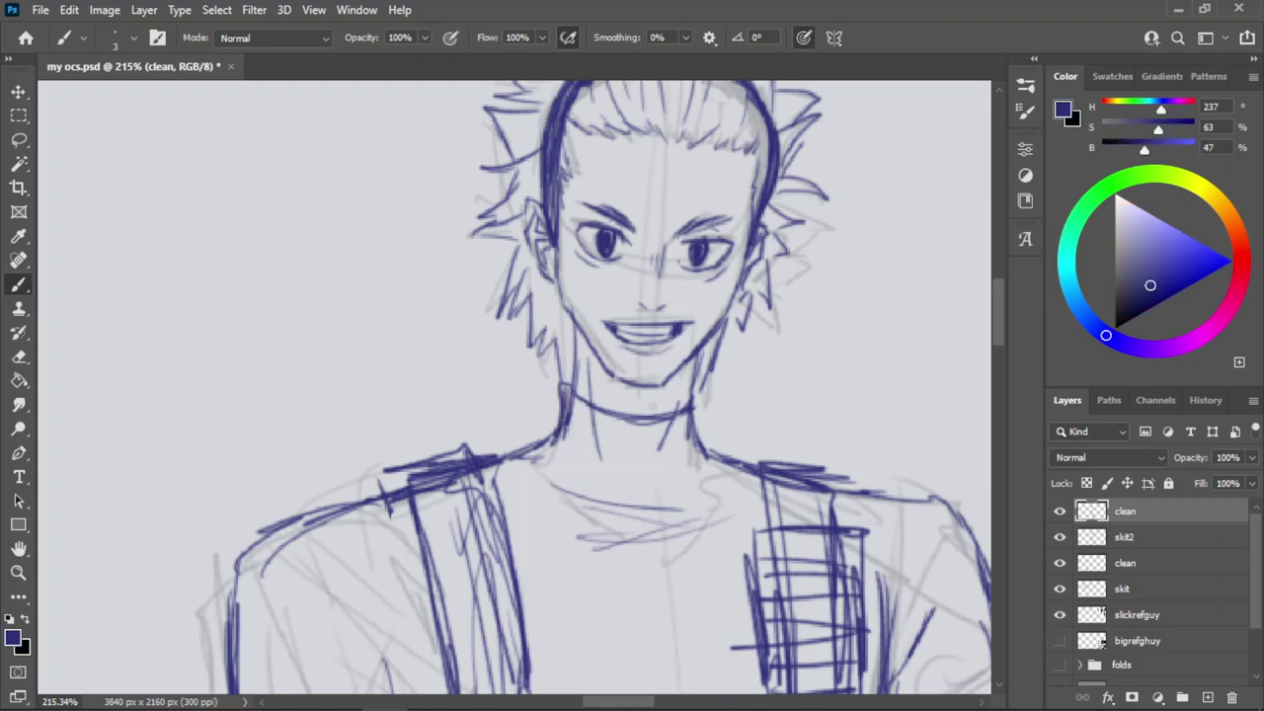
key("ctrl+z")
key("ctrl+z")
left_click_drag(701, 400, 707, 455)
key("ctrl+s")
key("z")
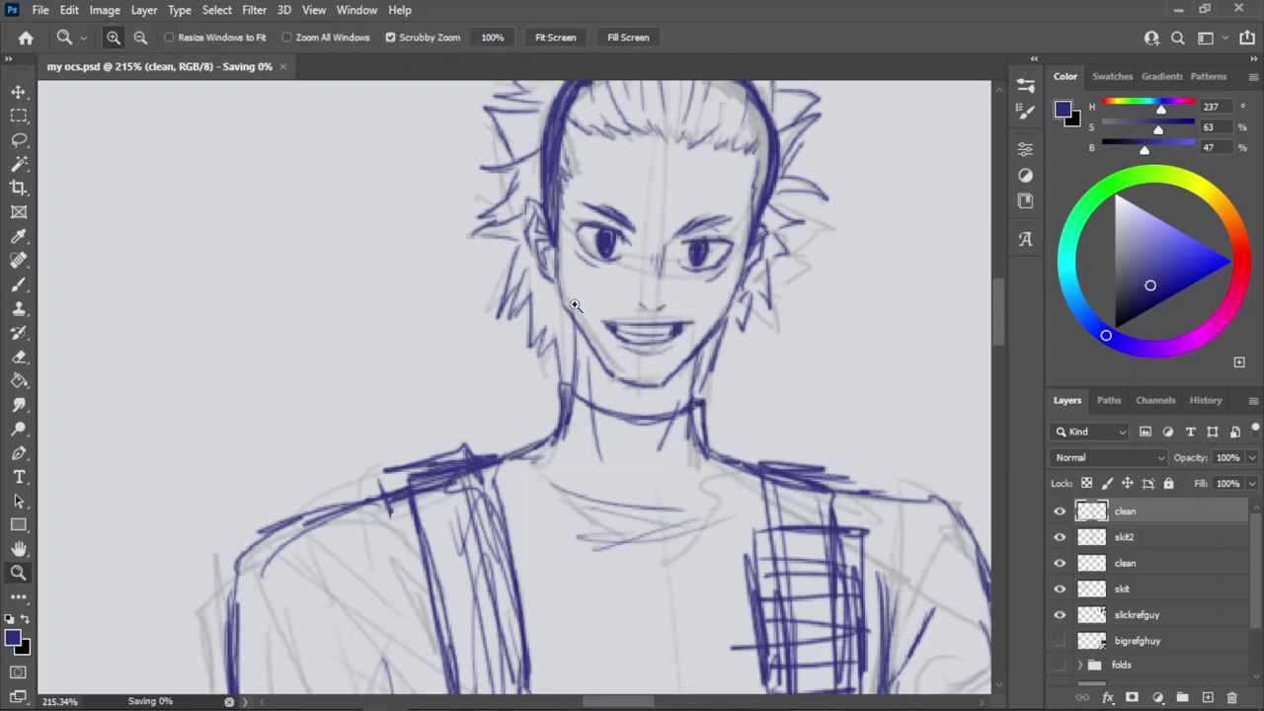
Draw the turtleneck's curved lower seam around the base of the neck.
scroll(526, 293, "up", 1)
left_click_drag(592, 261, 452, 286)
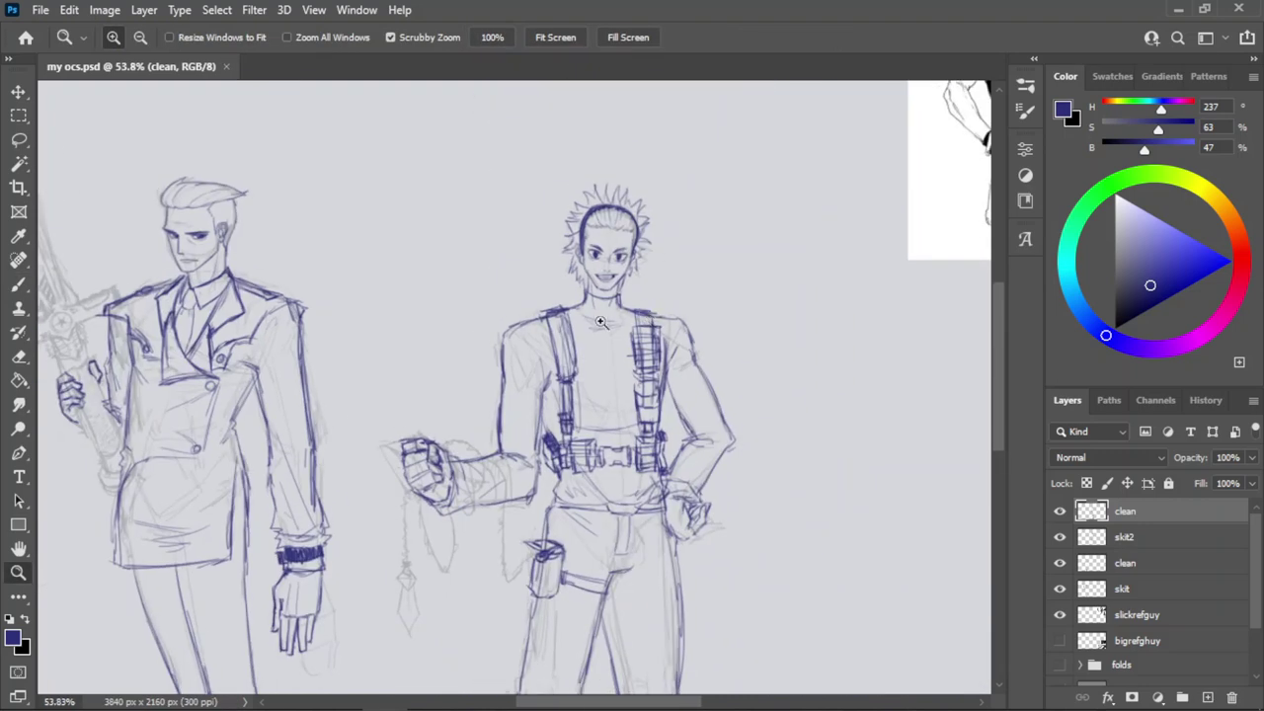
left_click_drag(602, 323, 682, 296)
mouse_move(553, 270)
left_mouse_down()
mouse_move(627, 260)
mouse_move(626, 324)
mouse_move(613, 328)
mouse_move(635, 337)
mouse_move(598, 308)
mouse_move(668, 309)
mouse_move(693, 286)
mouse_move(617, 309)
mouse_move(688, 285)
left_mouse_up()
key("b")
key("ctrl+z")
key("ctrl+z")
key("ctrl+z")
key("ctrl+z")
key("ctrl+z")
key("ctrl+z")
key("ctrl+z")
Sketch the first vertical rib lines on the turtleneck collar and undo the poorly placed ones.
left_click_drag(575, 222, 567, 288)
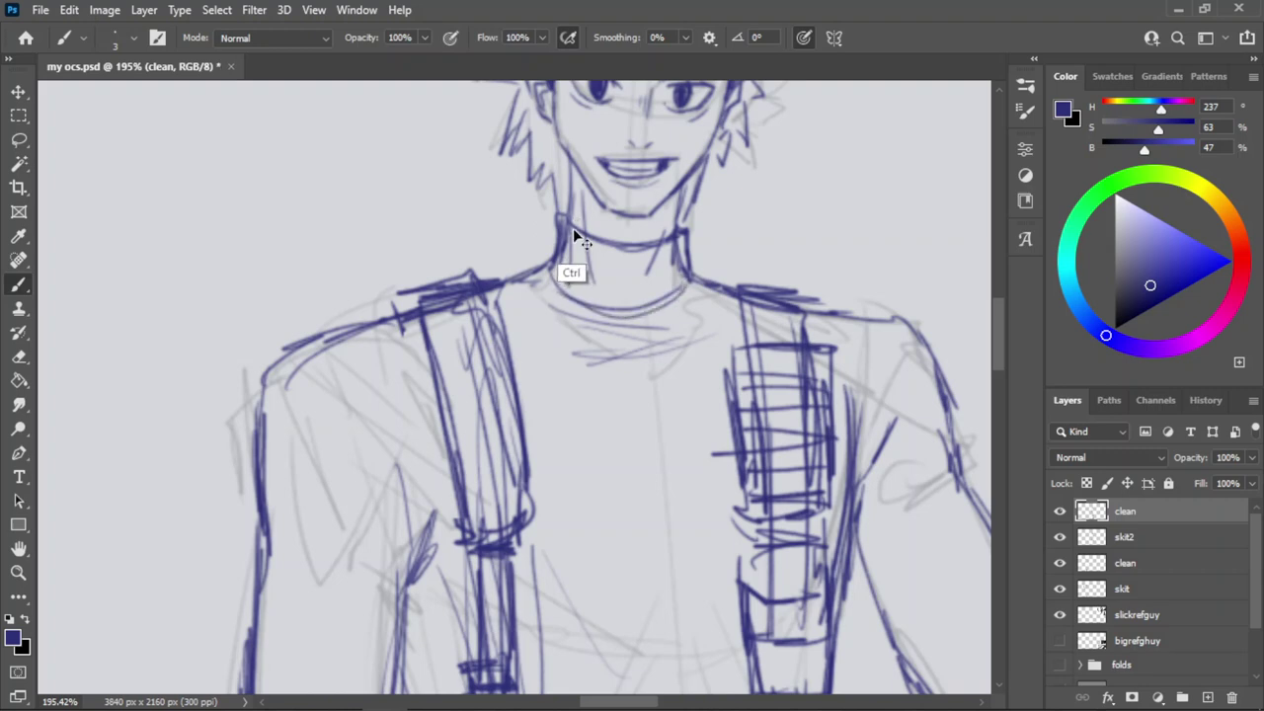
key("ctrl+z")
mouse_move(577, 229)
left_mouse_down()
mouse_move(570, 292)
mouse_move(588, 282)
mouse_move(591, 296)
left_mouse_up()
key("ctrl+z")
mouse_move(610, 244)
left_mouse_down()
mouse_move(609, 299)
mouse_move(626, 247)
mouse_move(653, 304)
left_mouse_up()
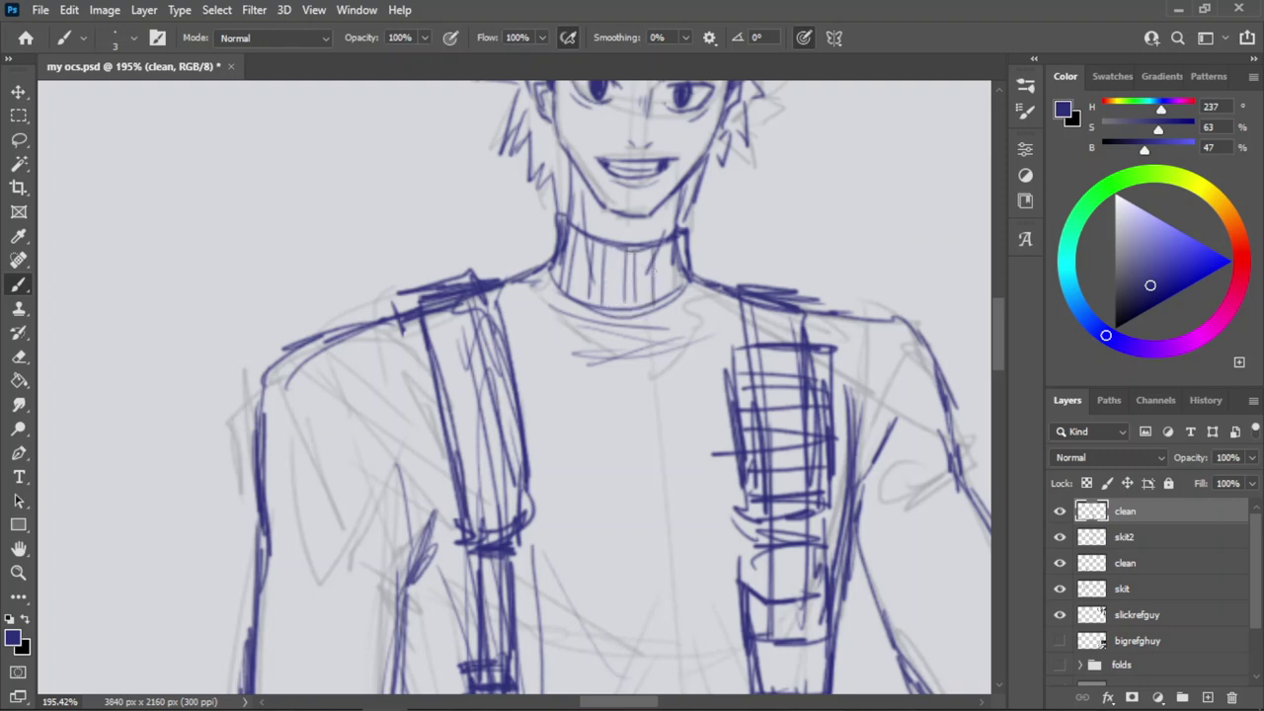
left_click_drag(668, 243, 664, 295)
key("ctrl+z")
key("ctrl+z")
key("ctrl+z")
key("ctrl+z")
key("ctrl+z")
key("ctrl+z")
key("ctrl+z")
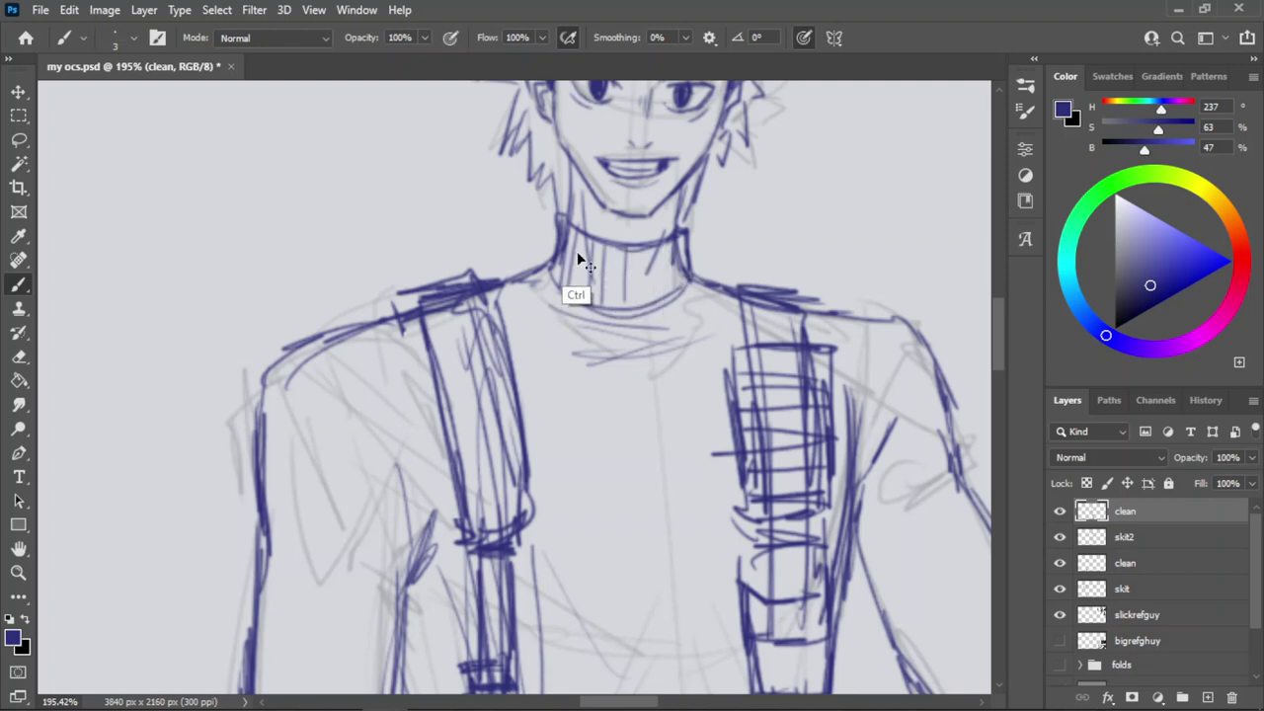
Fill the rest of the turtleneck collar with closely spaced vertical ribs and save the file.
left_click_drag(580, 235, 575, 298)
key("ctrl+z")
left_click_drag(572, 233, 579, 300)
left_click_drag(590, 239, 597, 308)
left_click_drag(648, 249, 642, 305)
left_click_drag(662, 239, 656, 301)
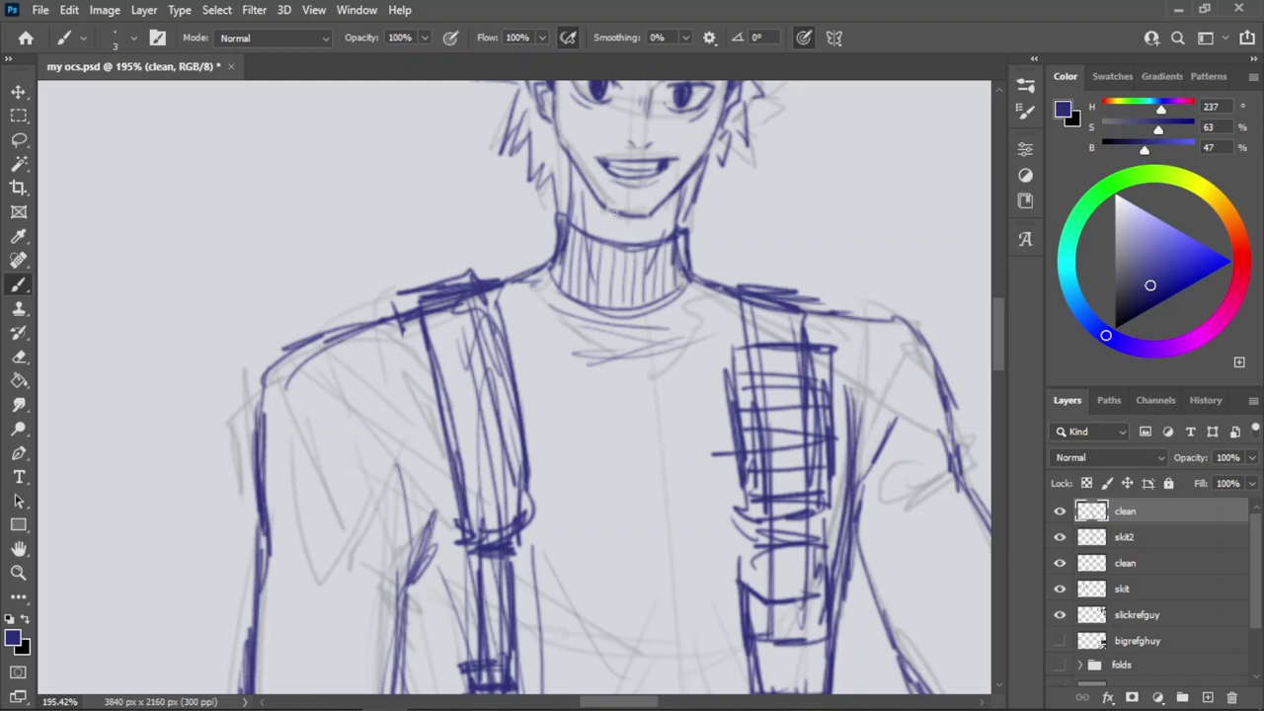
key("z")
key("ctrl+s")
Draw curved short-sleeve hems across the character's right and left upper arms.
left_click_drag(587, 230, 494, 313)
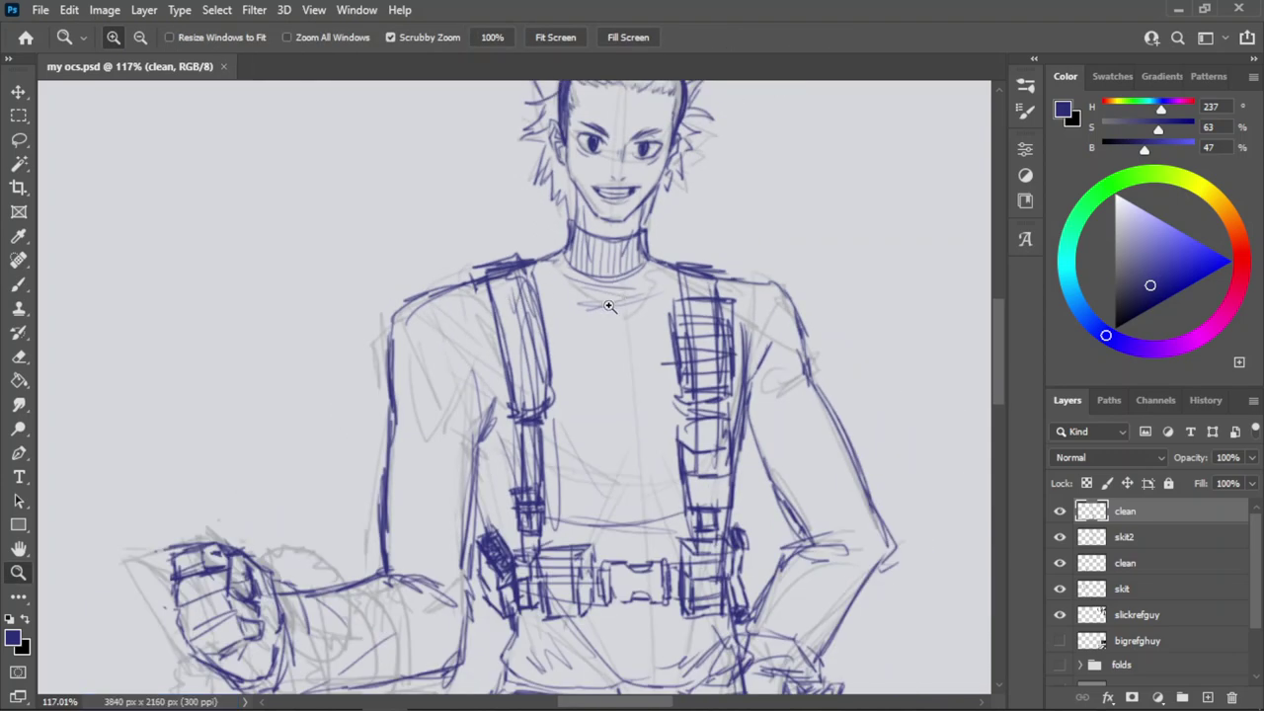
mouse_move(585, 262)
left_mouse_down()
mouse_move(506, 308)
mouse_move(664, 281)
left_mouse_up()
key("b")
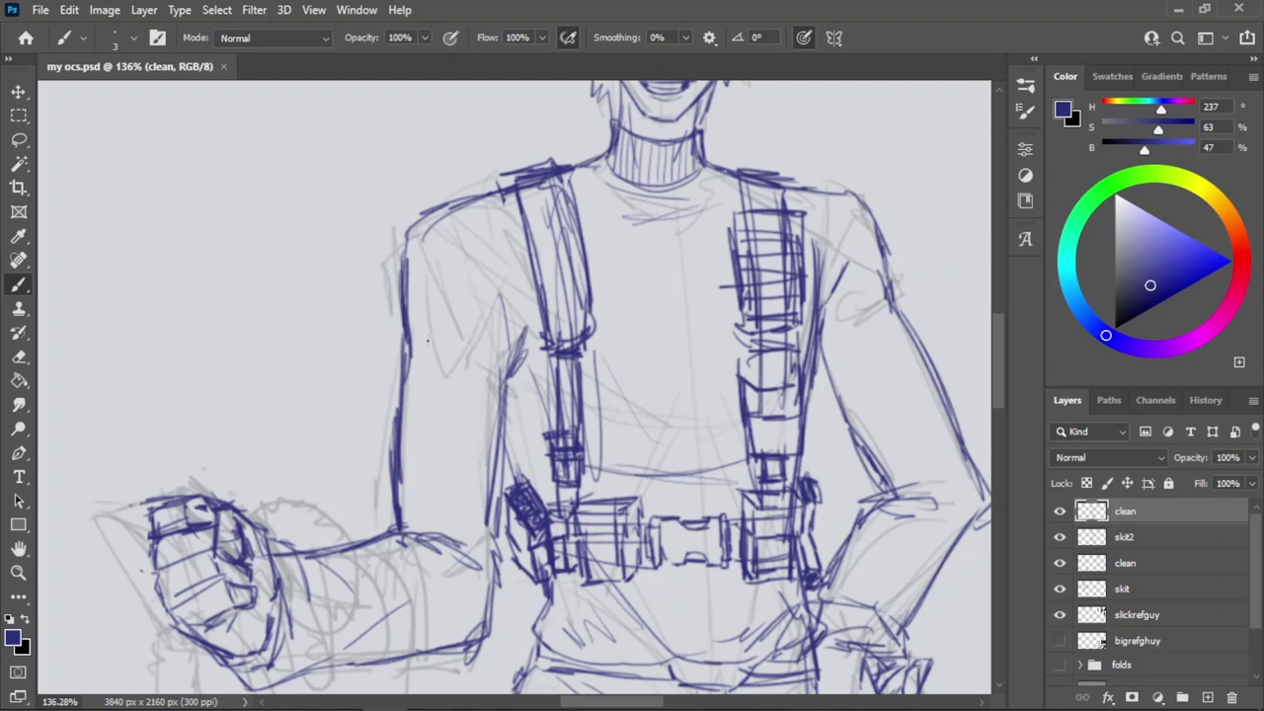
left_click_drag(407, 352, 503, 374)
key("ctrl+z")
key("ctrl+z")
key("ctrl+z")
key("ctrl+z")
left_click_drag(828, 328, 890, 304)
key("ctrl+z")
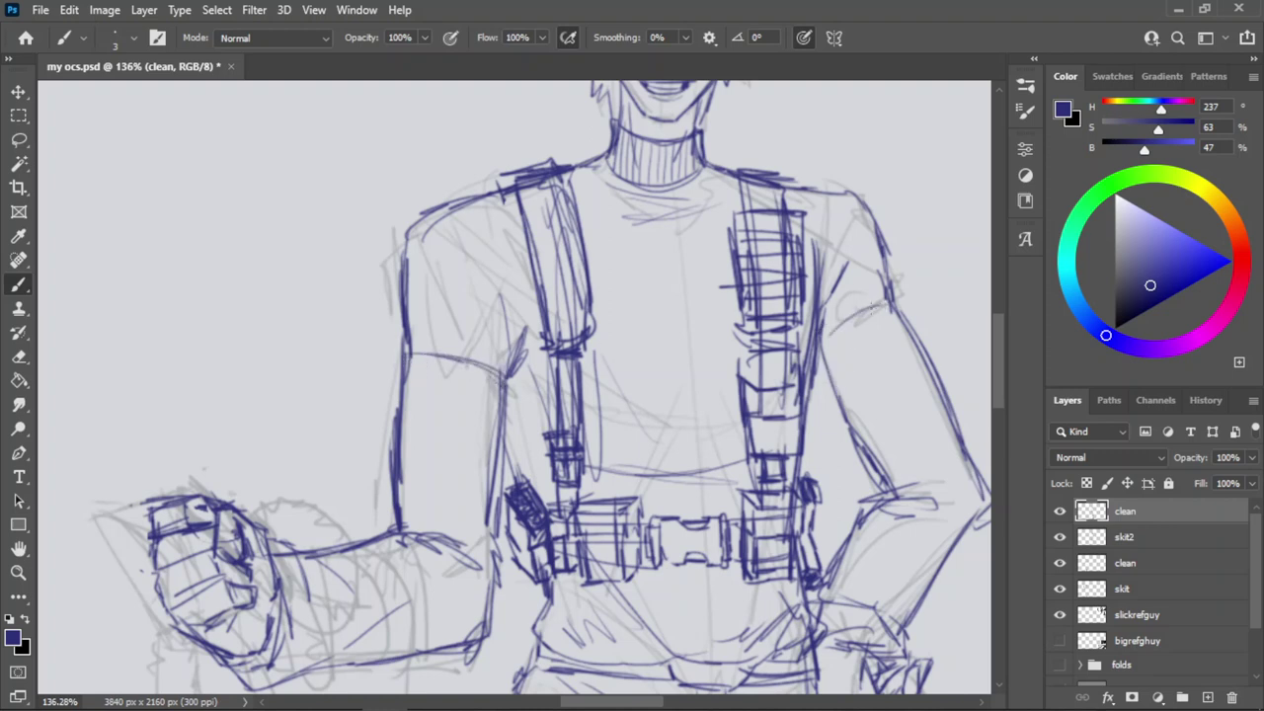
Add lengthwise rib lines to the left upper arm from the short-sleeve hem down to the elbow.
mouse_move(827, 334)
left_mouse_down()
mouse_move(894, 482)
mouse_move(905, 497)
mouse_move(919, 482)
left_mouse_up()
key("ctrl+z")
mouse_move(856, 316)
left_mouse_down()
mouse_move(945, 502)
mouse_move(962, 494)
left_mouse_up()
left_click_drag(893, 308, 966, 475)
left_click_drag(923, 380, 965, 473)
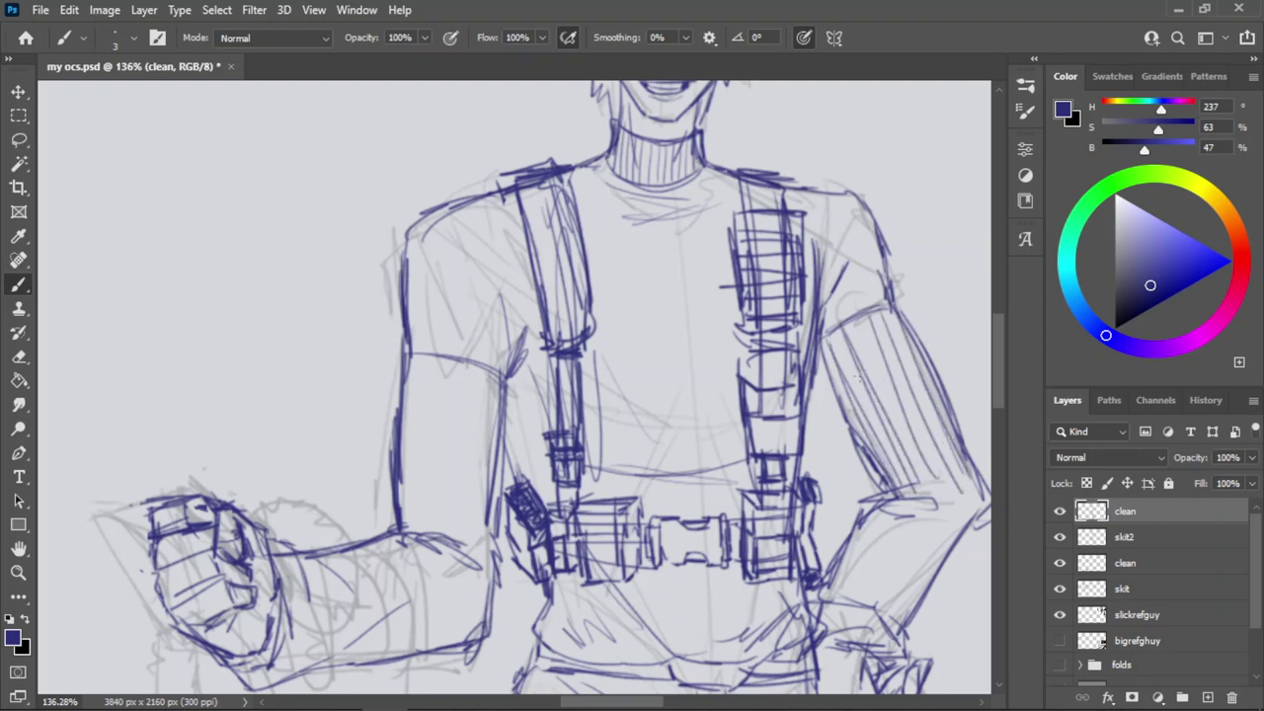
Add lengthwise rib lines to the right upper arm between the short-sleeve hem and the elbow.
key("ctrl+space")
mouse_move(415, 346)
left_mouse_down()
mouse_move(405, 535)
mouse_move(441, 554)
left_mouse_up()
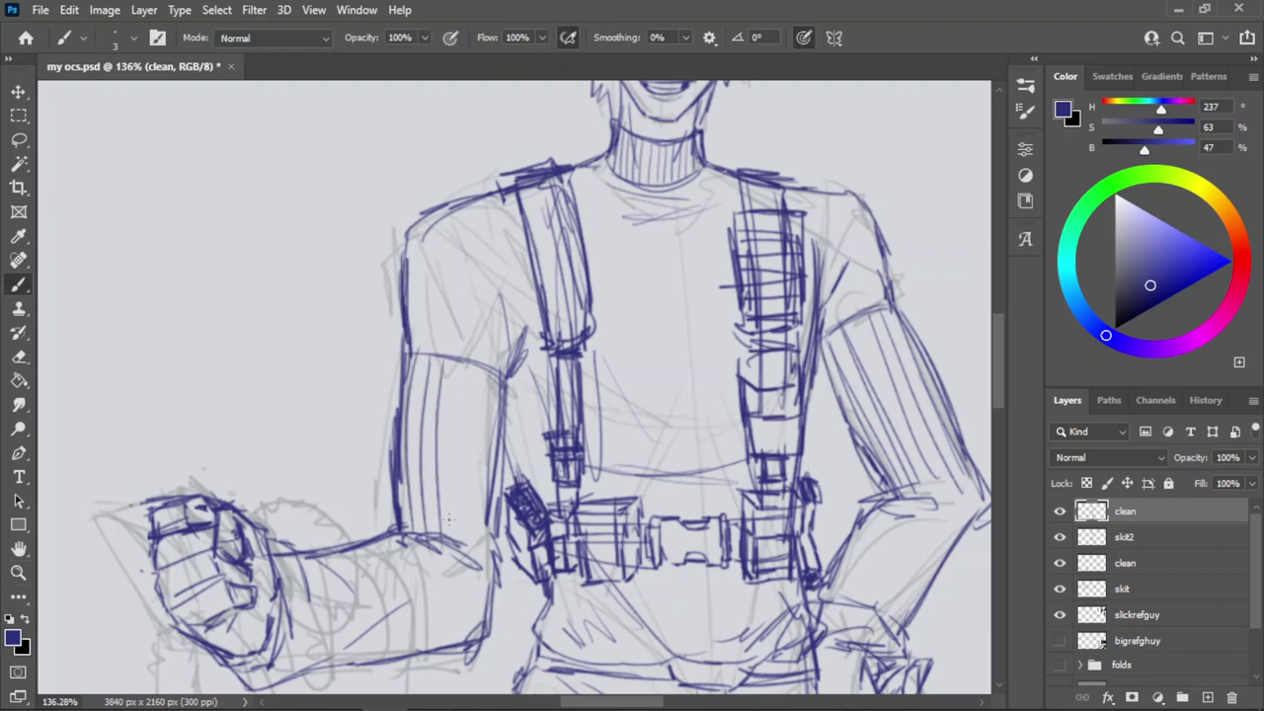
mouse_move(455, 353)
left_mouse_down()
mouse_move(456, 557)
mouse_move(470, 534)
left_mouse_up()
left_click_drag(490, 374, 484, 559)
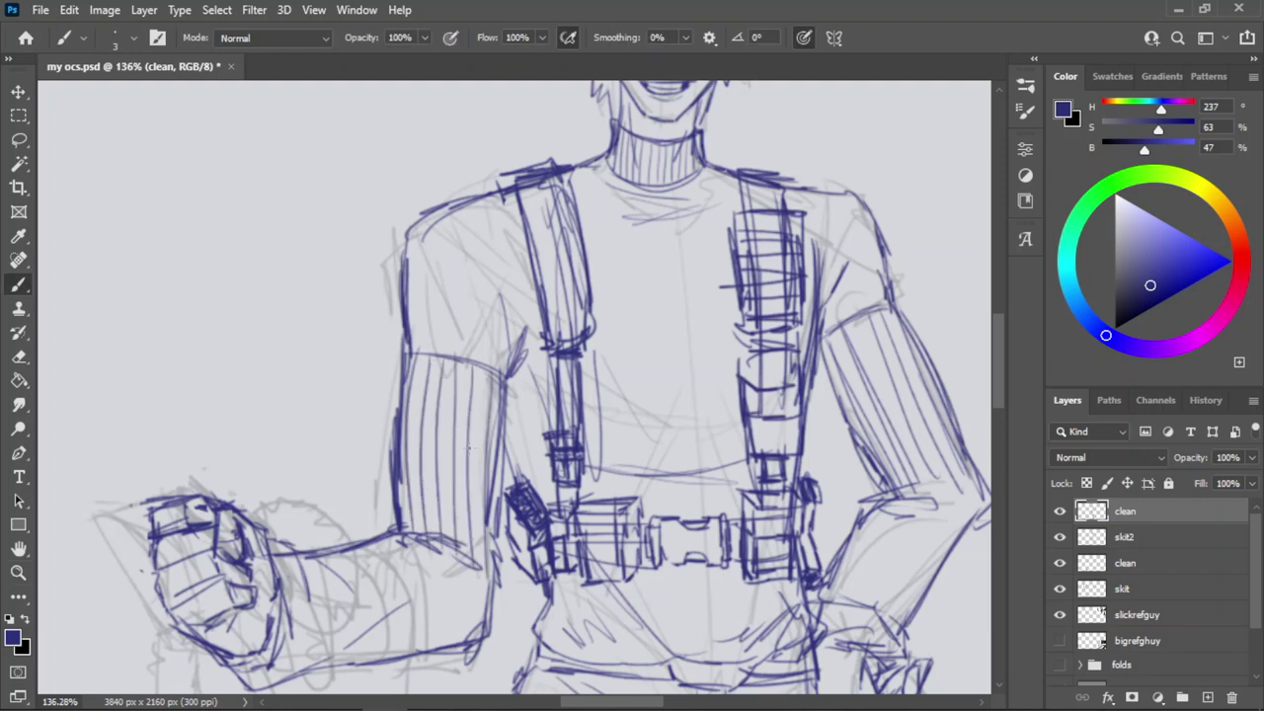
Continue the ribbing along the left forearm from the elbow towards the hand on the hip.
key("ctrl+space")
left_click_drag(494, 273, 429, 345)
left_click_drag(681, 381, 753, 385)
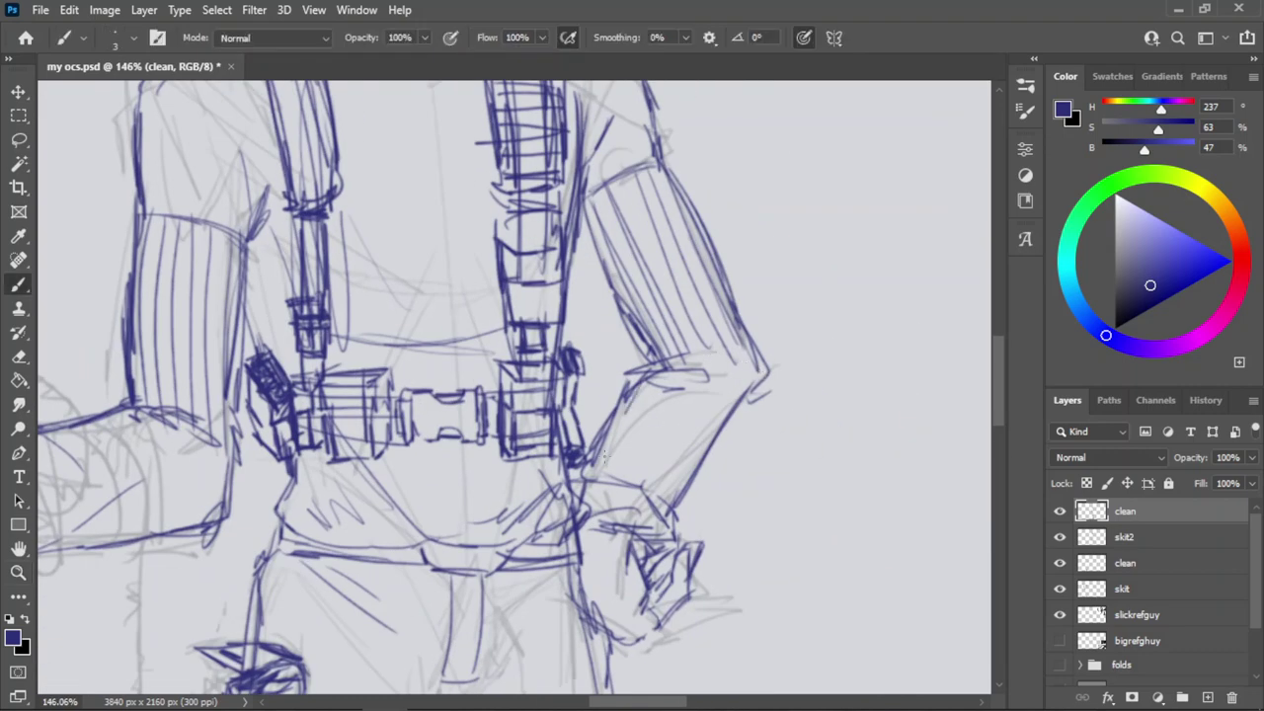
left_click_drag(654, 380, 609, 482)
left_click_drag(659, 389, 615, 465)
key("ctrl+space")
mouse_move(681, 377)
left_mouse_down()
mouse_move(635, 431)
mouse_move(726, 365)
mouse_move(671, 453)
left_mouse_up()
key("b")
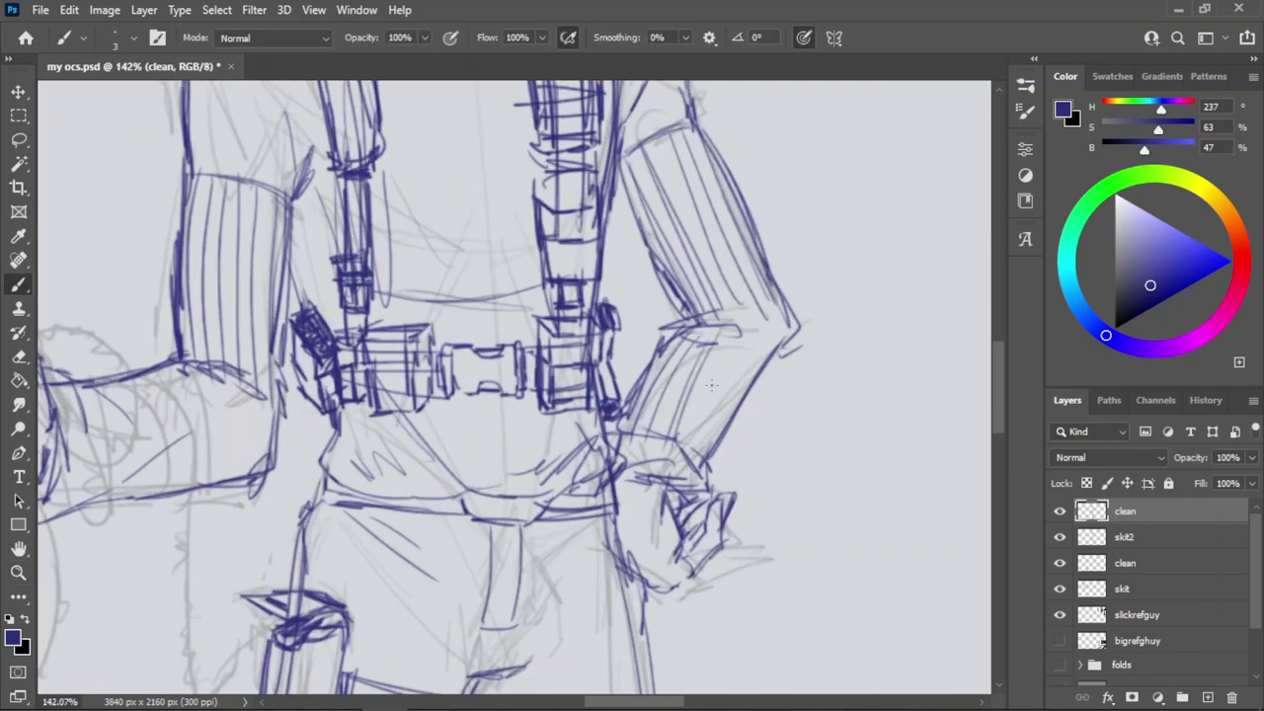
mouse_move(736, 332)
left_mouse_down()
mouse_move(681, 447)
mouse_move(693, 450)
mouse_move(754, 368)
left_mouse_up()
left_click_drag(719, 424, 767, 337)
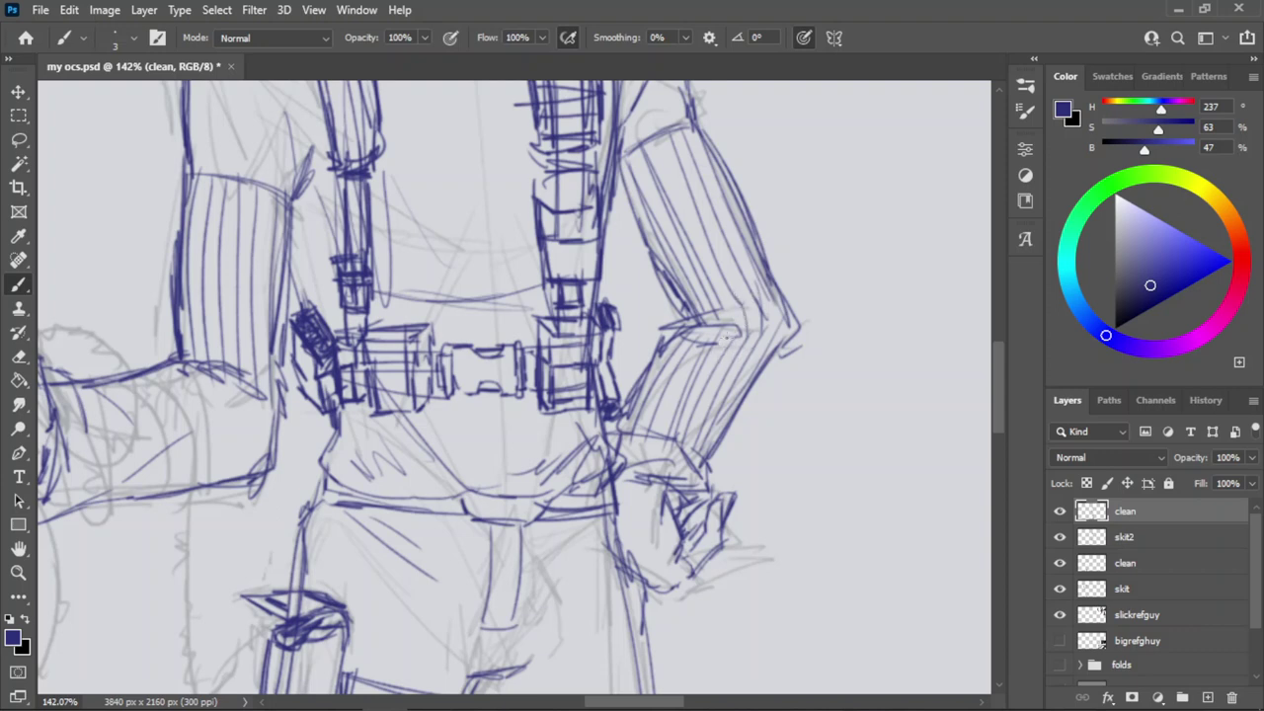
Extend the left forearm's rib lines down over the wrist.
key("z")
left_click_drag(753, 321, 666, 395)
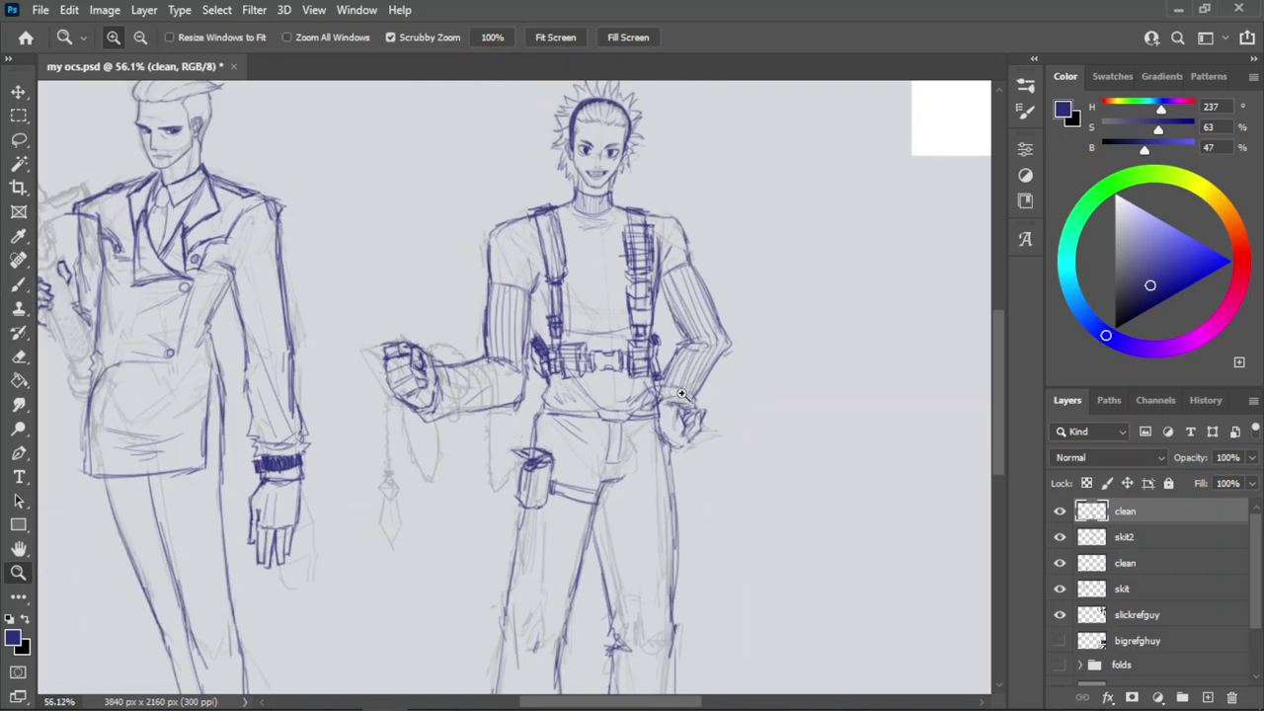
left_click_drag(688, 387, 737, 400)
key("e")
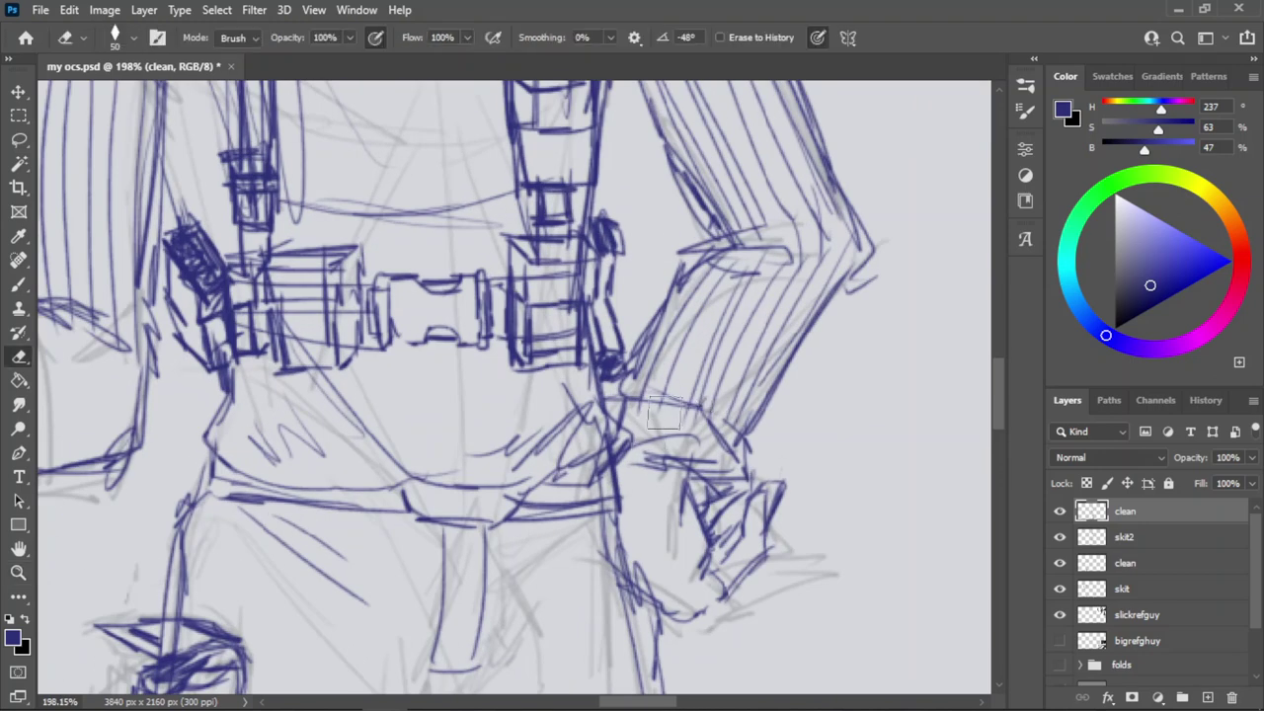
key("b")
left_click_drag(657, 351, 628, 440)
left_click_drag(675, 324, 652, 441)
left_click_drag(693, 345, 668, 442)
left_click_drag(709, 342, 695, 428)
Redraw the inner outline of the left forearm and the sleeve edge where the wrist meets the hip.
key("z")
left_click_drag(696, 347, 647, 375)
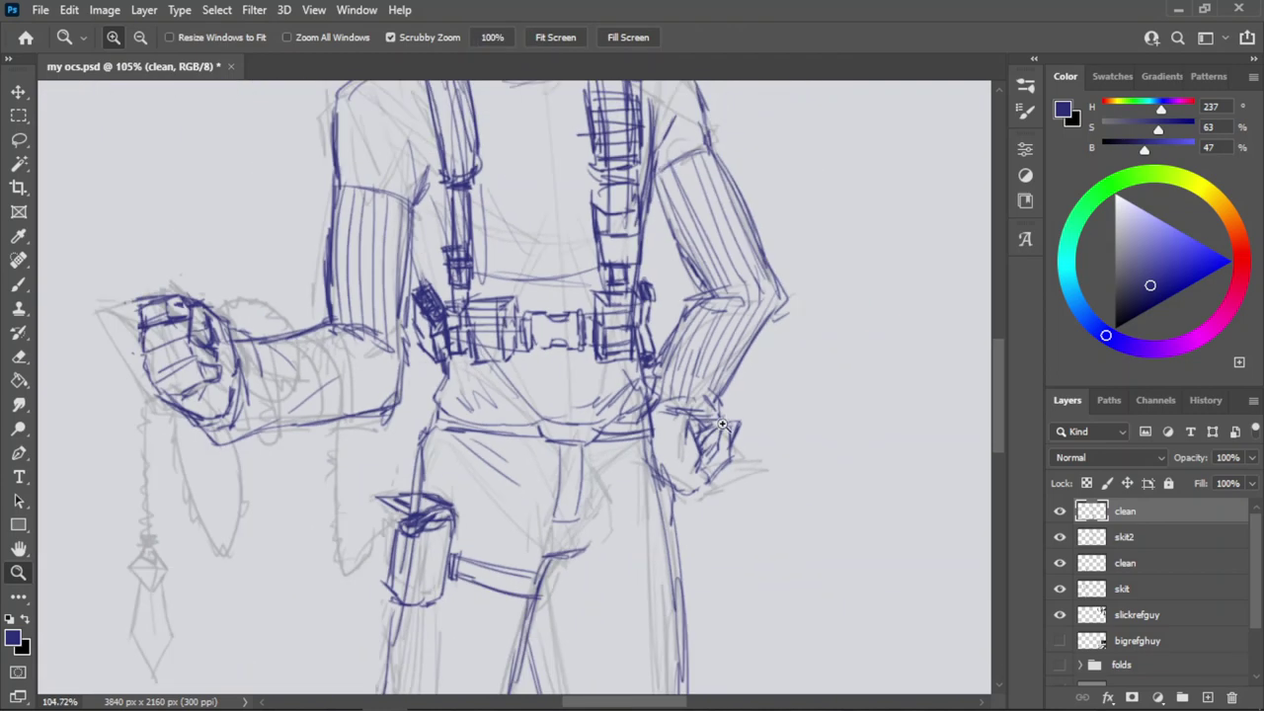
left_click_drag(697, 412, 733, 412)
key("b")
left_click_drag(623, 385, 666, 397)
left_click_drag(626, 321, 619, 389)
left_click_drag(629, 288, 620, 387)
left_click_drag(616, 375, 656, 254)
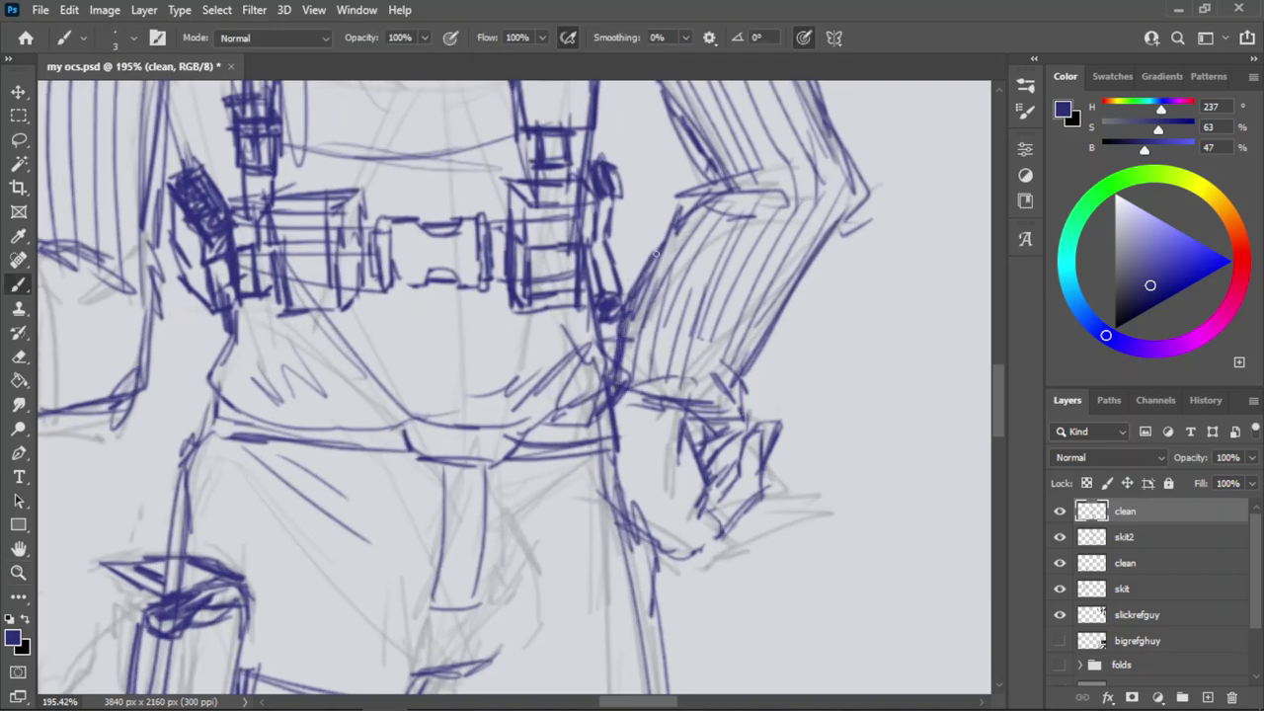
Rework the outer sleeve edge into a flared cuff at the left wrist and save the file.
mouse_move(769, 314)
left_mouse_down()
mouse_move(742, 376)
mouse_move(785, 300)
mouse_move(721, 382)
left_mouse_up()
key("e")
key("b")
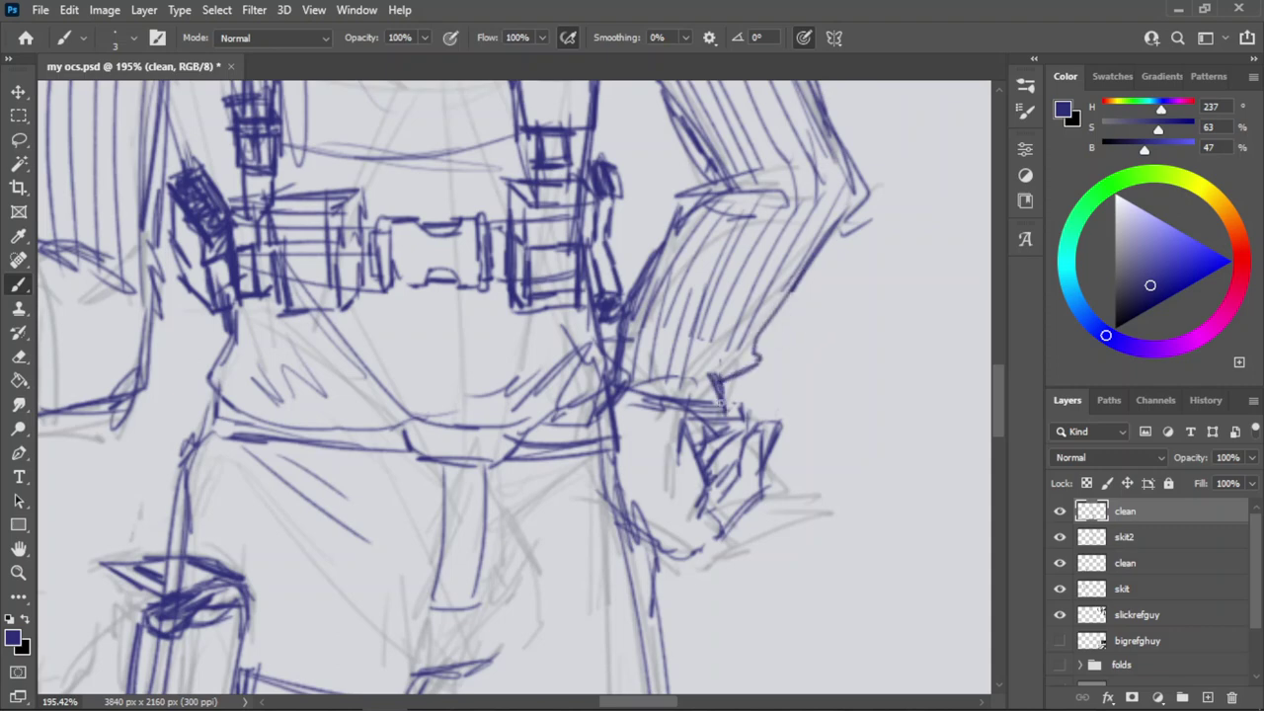
key("z")
left_click_drag(726, 325, 717, 318)
key("ctrl+s")
Erase the dense lines inside the left hand on the hip and try new strokes for the curled fingers' inner edge.
left_click_drag(728, 379, 752, 378)
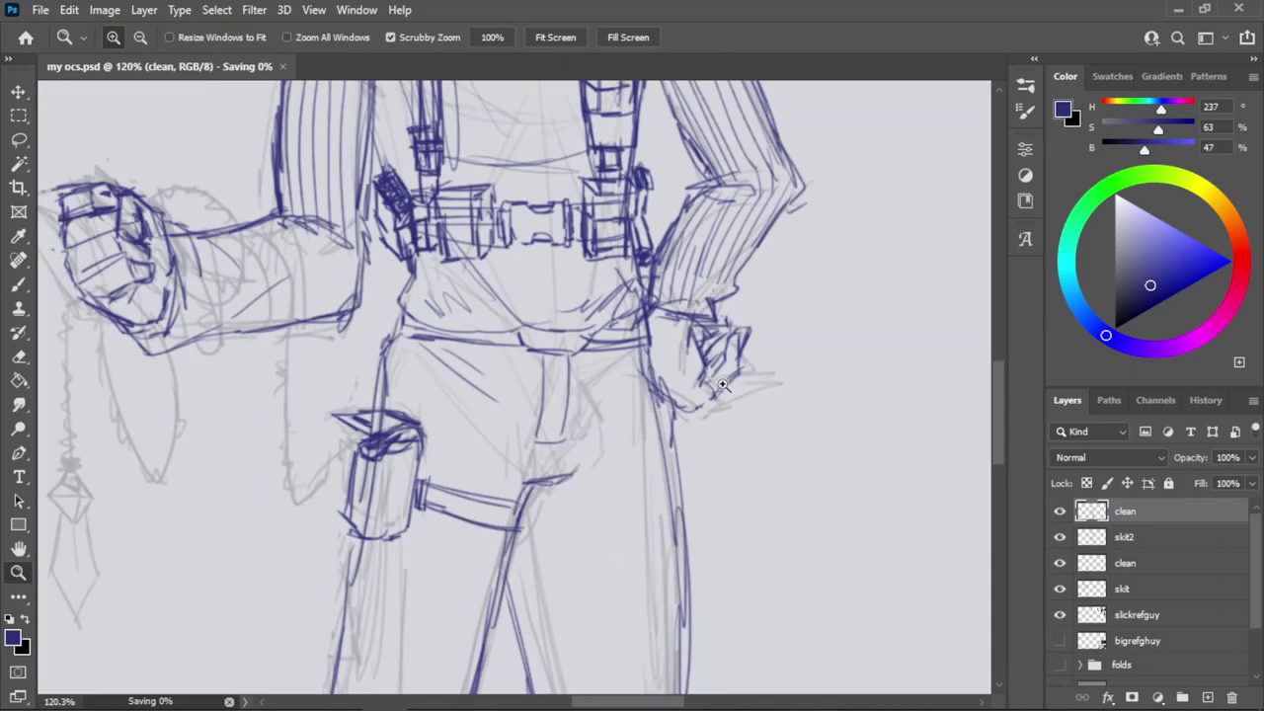
key("e")
key("e")
mouse_move(698, 335)
left_mouse_down()
mouse_move(720, 334)
mouse_move(705, 411)
mouse_move(729, 405)
mouse_move(755, 324)
mouse_move(697, 383)
left_mouse_up()
key("b")
key("ctrl+z")
left_click_drag(690, 312, 698, 370)
left_click_drag(689, 314, 692, 345)
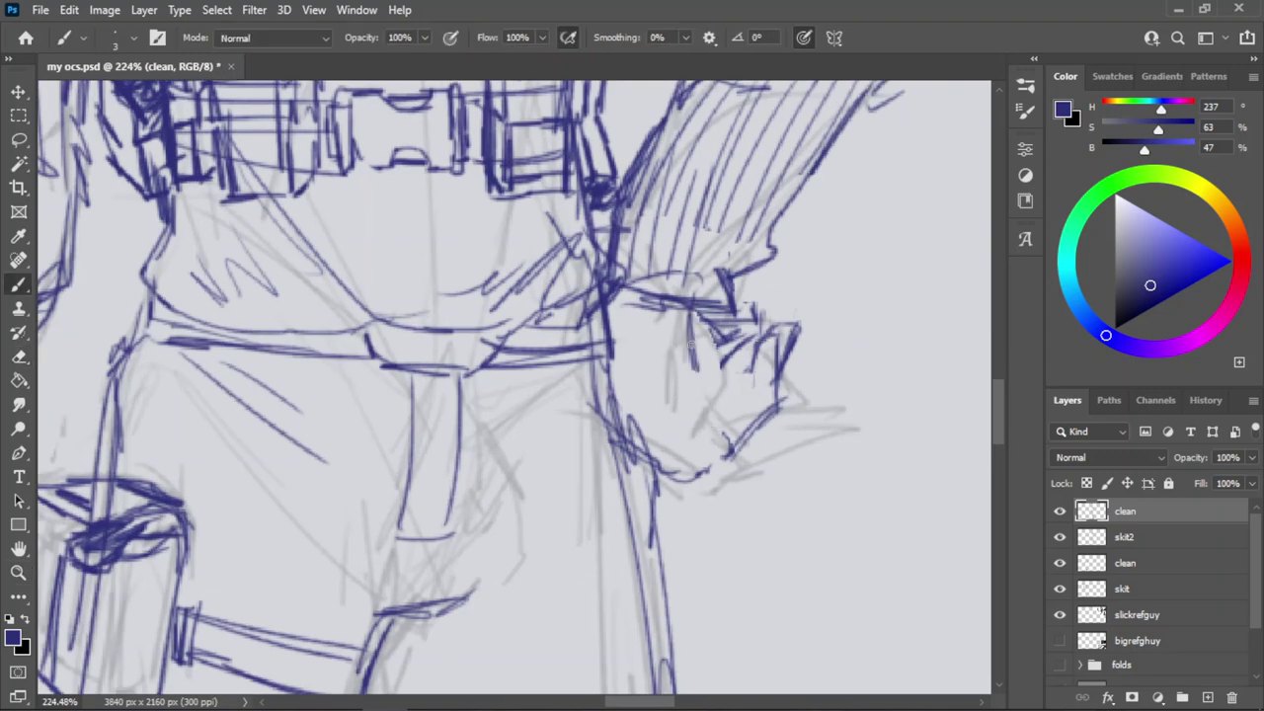
Replace the trial strokes with a cleaner inner edge for the left hand's curled fingers.
key("ctrl+z")
mouse_move(700, 397)
left_mouse_down()
mouse_move(691, 430)
mouse_move(691, 316)
left_mouse_up()
key("e")
mouse_move(688, 371)
left_mouse_down()
mouse_move(684, 333)
mouse_move(700, 350)
left_mouse_up()
key("b")
key("ctrl+z")
key("alt+Tab")
key("alt+Tab")
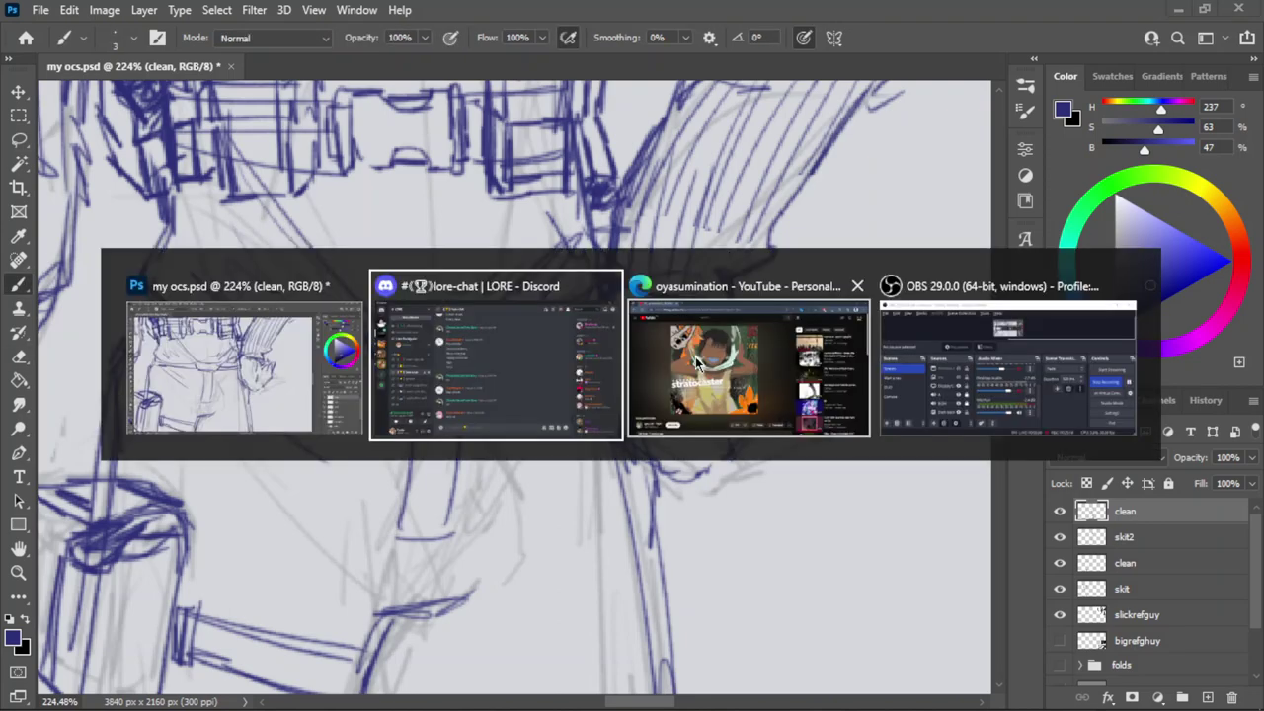
key("alt+Tab")
Close the lower contour of the left hand's curled fingers and draw the lines separating the fingers.
mouse_move(692, 378)
left_mouse_down()
mouse_move(702, 404)
mouse_move(680, 398)
mouse_move(719, 395)
mouse_move(702, 409)
mouse_move(705, 398)
mouse_move(719, 419)
left_mouse_up()
key("ctrl+z")
key("e")
key("b")
key("ctrl+z")
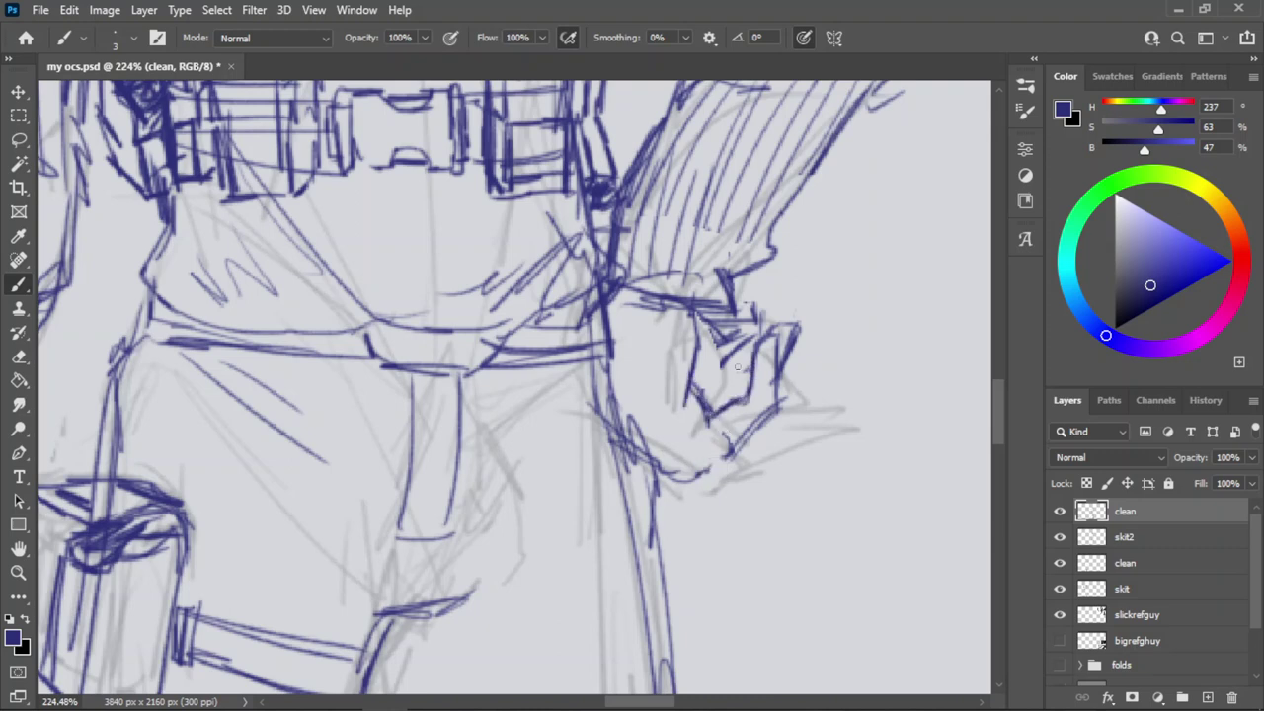
mouse_move(751, 363)
left_mouse_down()
mouse_move(730, 395)
mouse_move(692, 383)
left_mouse_up()
key("ctrl+z")
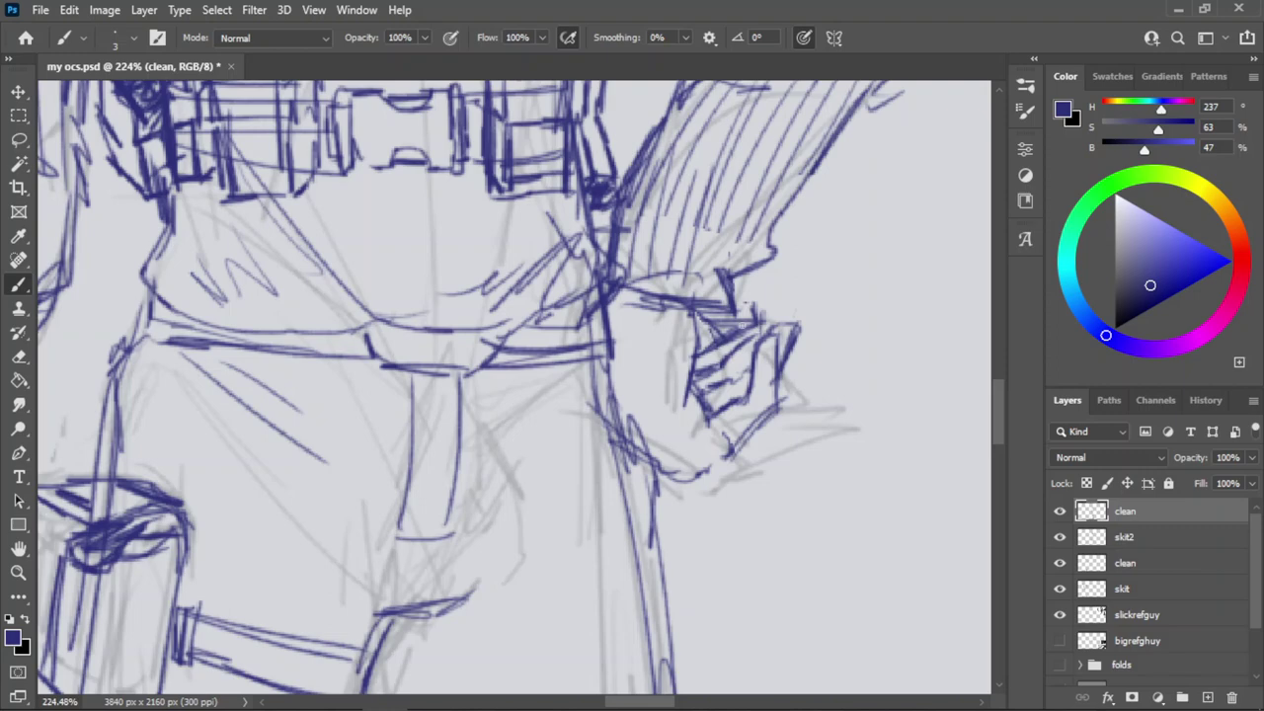
key("z")
left_click_drag(731, 390, 667, 422)
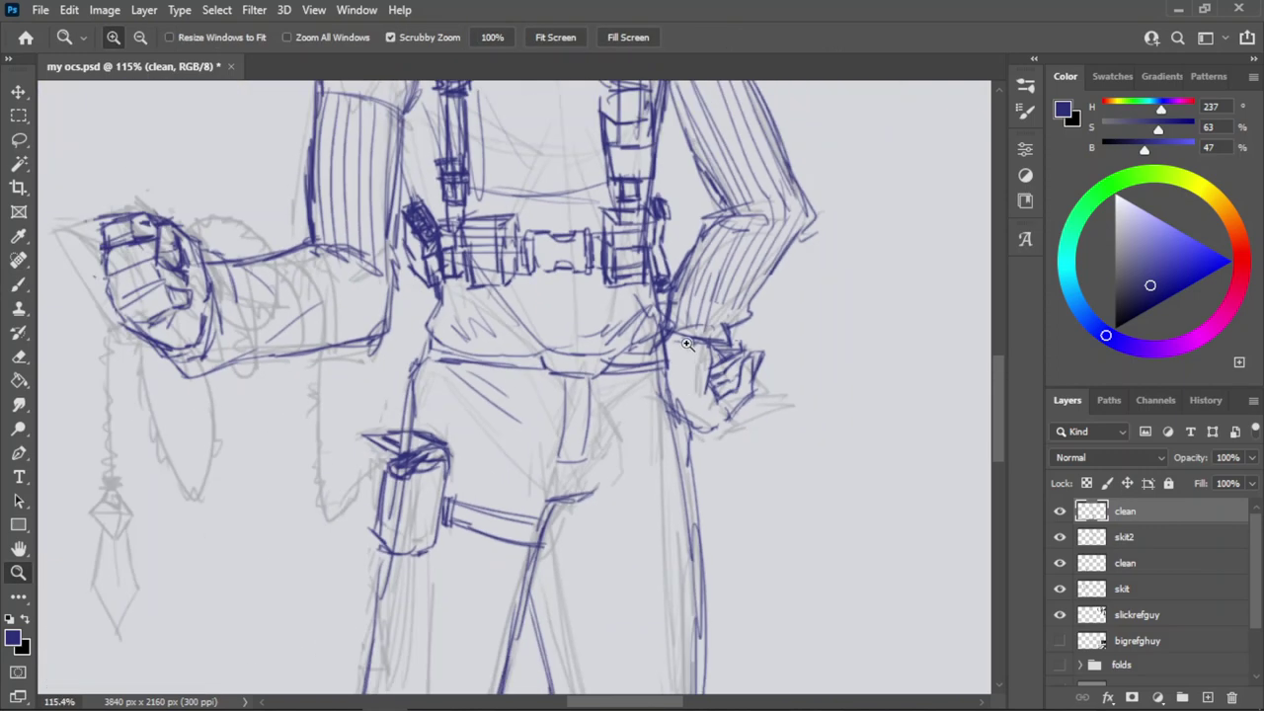
left_click_drag(687, 345, 739, 359)
key("b")
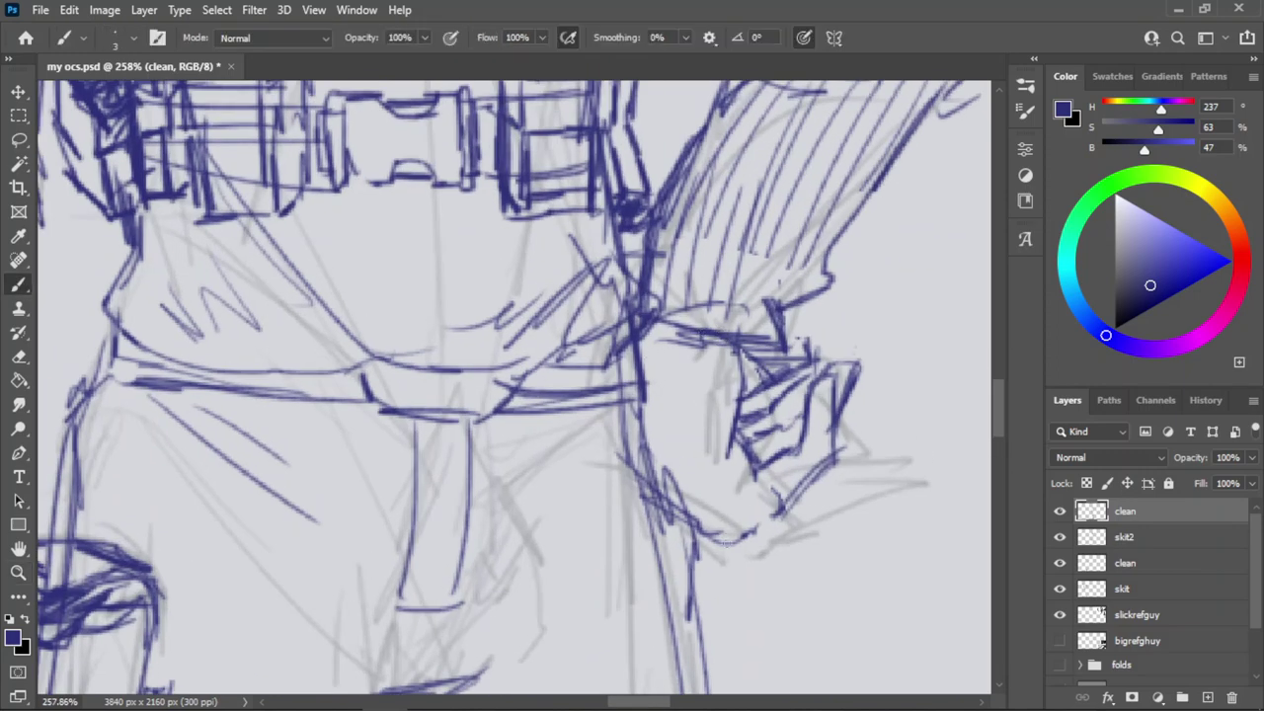
Finish the underside of the fist resting on the hip and redraw the inner edge of that forearm.
left_click_drag(723, 544, 791, 506)
key("ctrl+space")
left_click_drag(664, 386, 694, 379)
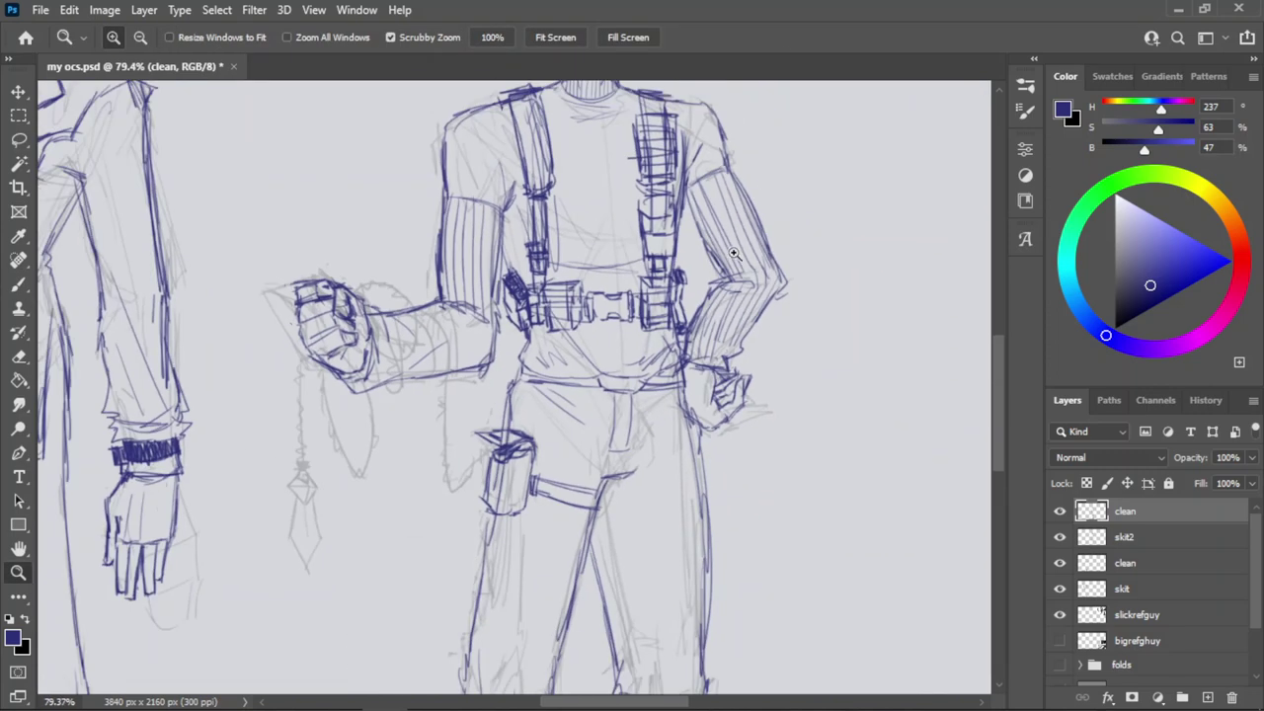
left_click_drag(734, 254, 698, 377)
left_click_drag(719, 324, 780, 328)
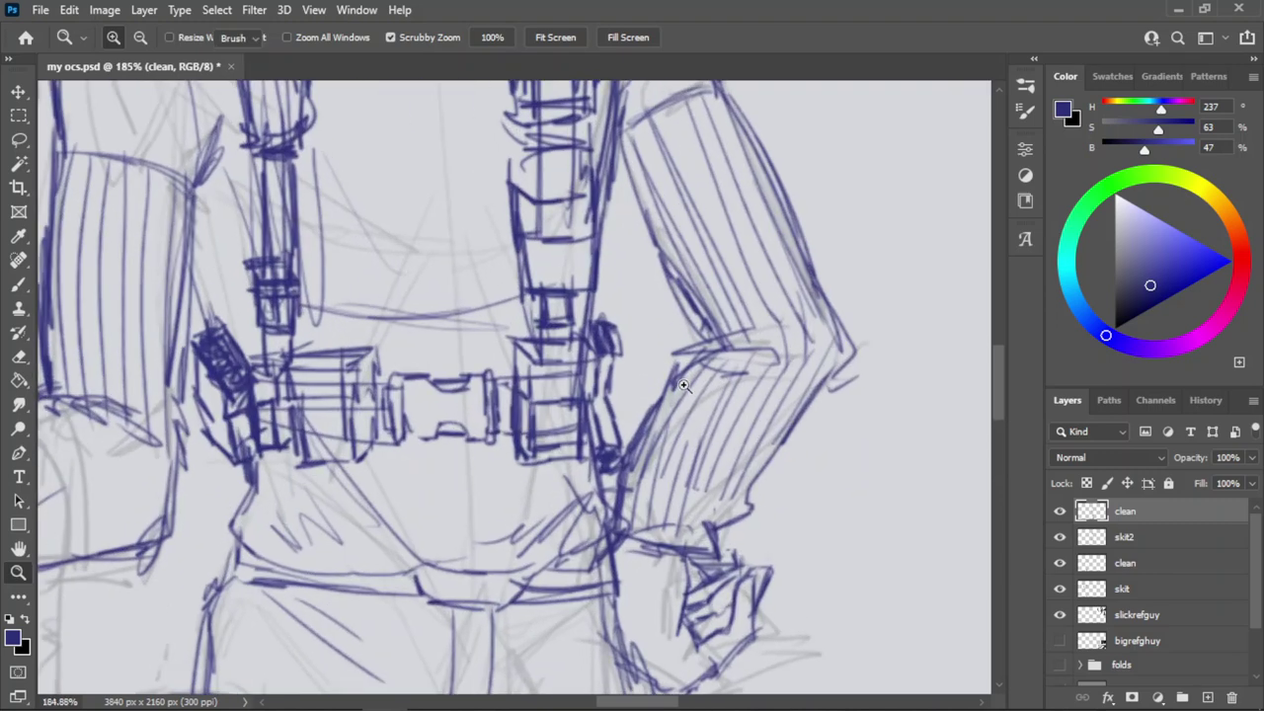
mouse_move(702, 358)
left_mouse_down()
mouse_move(620, 460)
mouse_move(632, 442)
left_mouse_up()
key("ctrl+z")
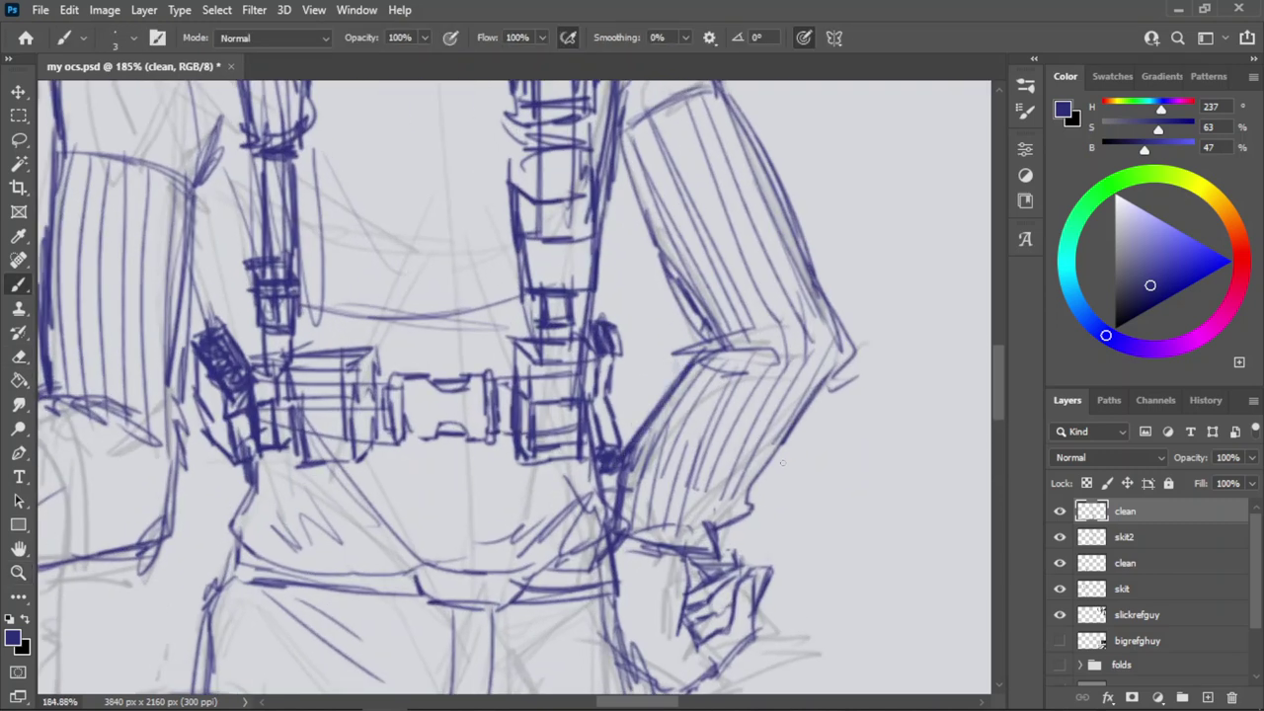
left_click_drag(801, 427, 705, 559)
key("ctrl+z")
mouse_move(713, 338)
left_mouse_down()
mouse_move(656, 404)
mouse_move(778, 432)
left_mouse_up()
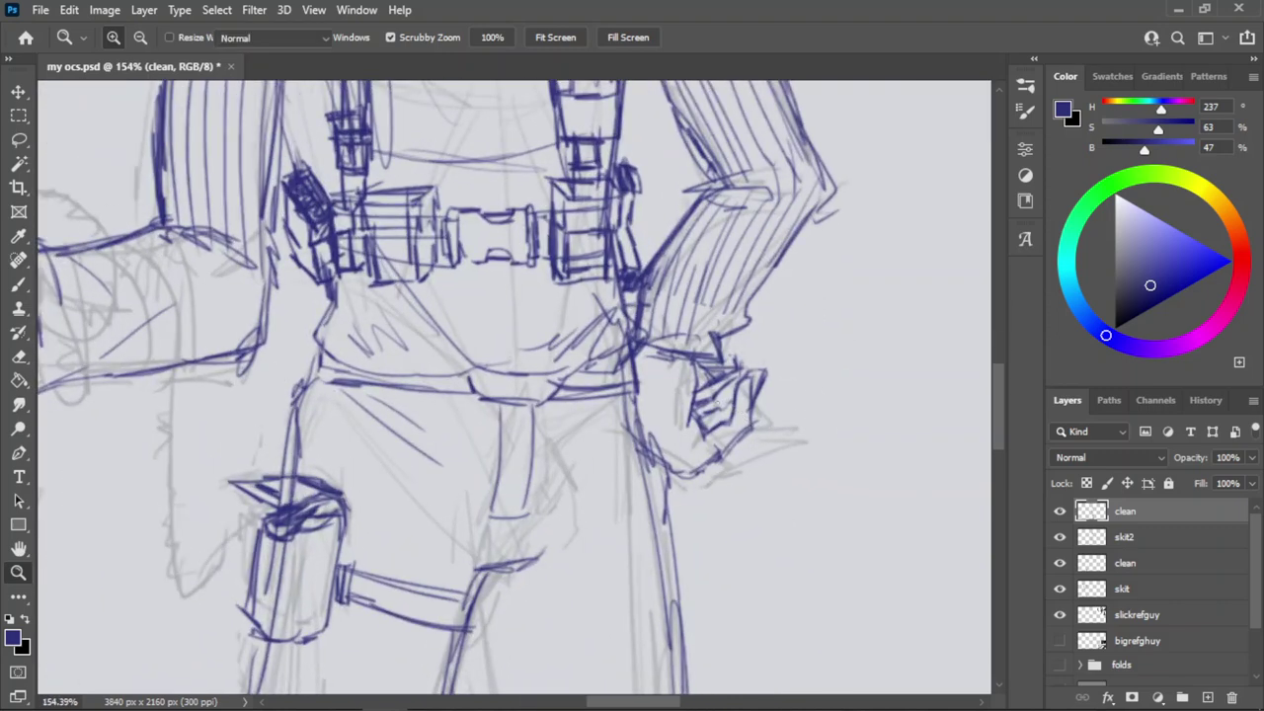
Lasso the hand resting on the hip, move it inward closer to the waist, and deselect it.
key("l")
mouse_move(658, 376)
left_mouse_down()
mouse_move(660, 450)
mouse_move(825, 395)
mouse_move(735, 357)
mouse_move(650, 374)
left_mouse_up()
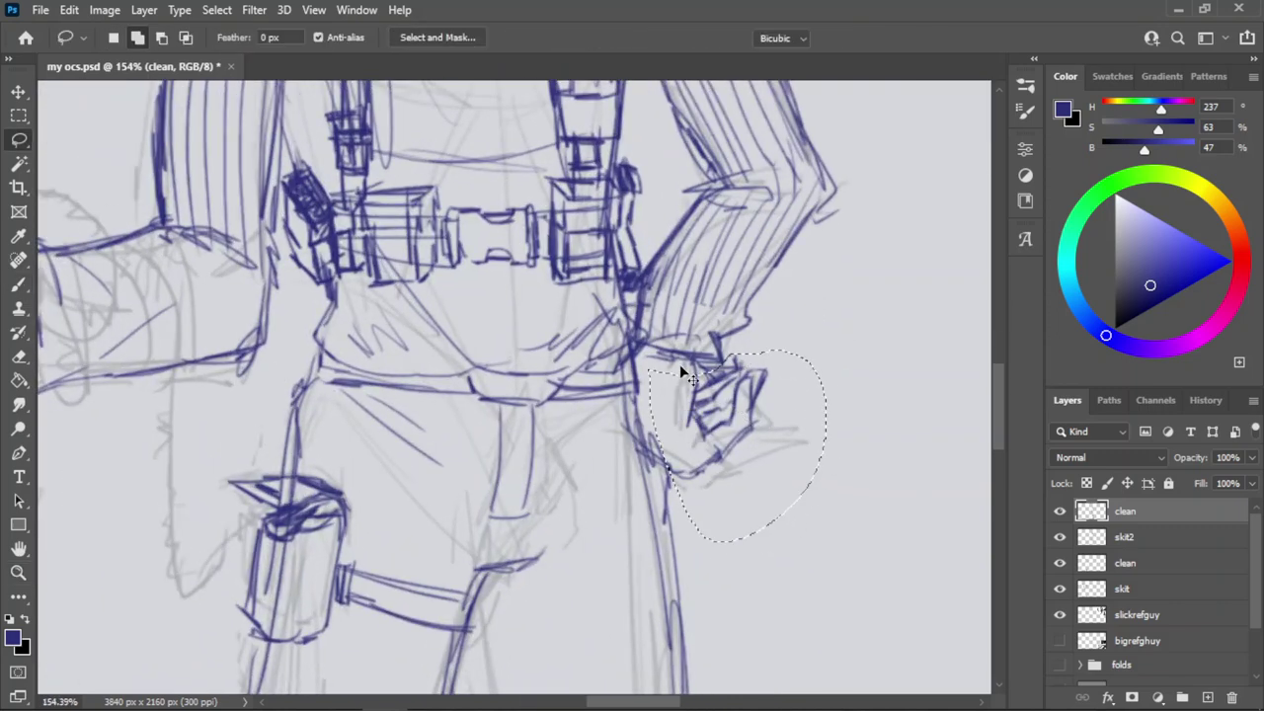
key("ctrl+t")
left_click_drag(743, 441, 718, 422)
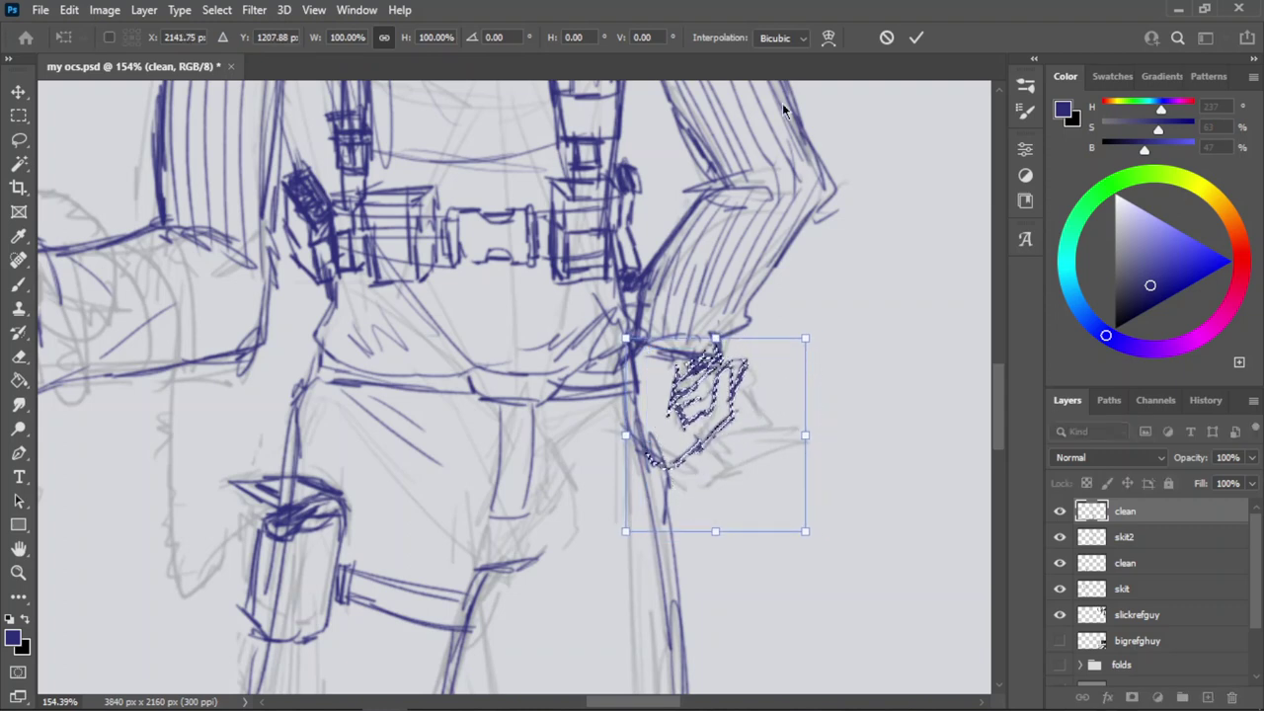
left_click(917, 37)
key("ctrl+d")
Erase the old forearm ribbing and wrist lines, and redraw the outer forearm edge and cuff to meet the moved hand.
key("e")
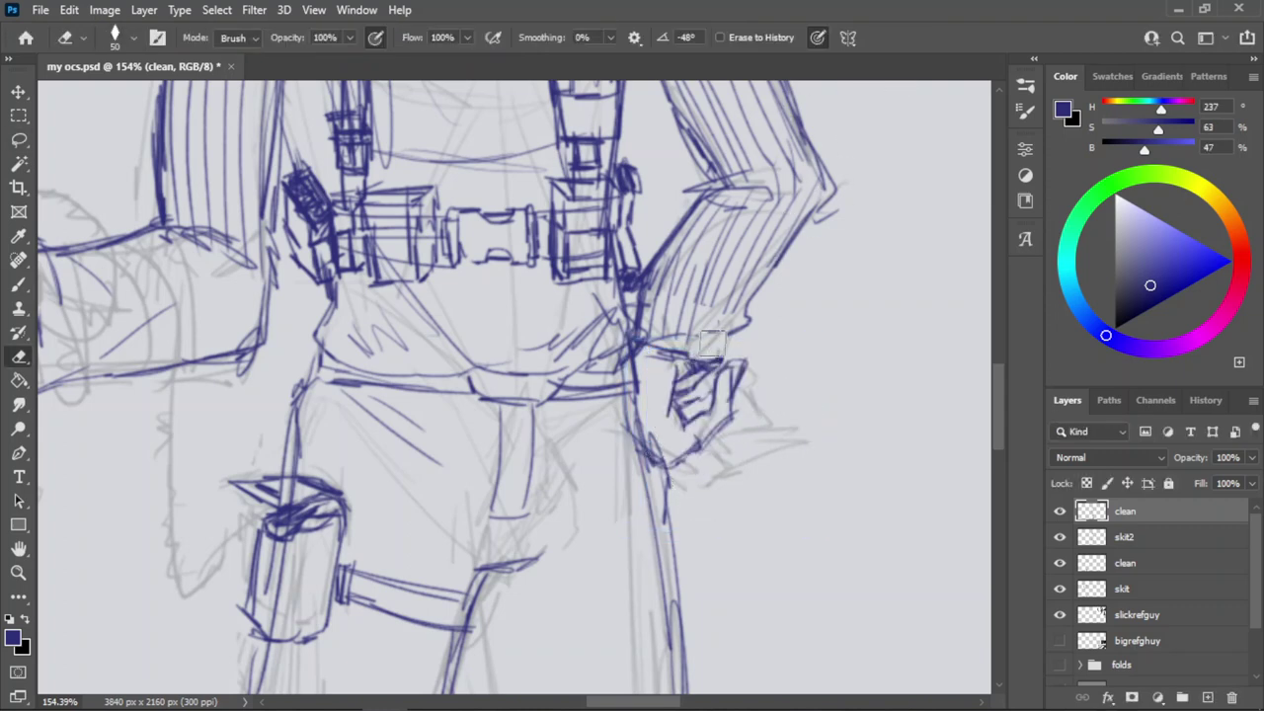
mouse_move(711, 343)
left_mouse_down()
mouse_move(729, 326)
mouse_move(687, 288)
mouse_move(665, 295)
mouse_move(776, 222)
mouse_move(746, 272)
mouse_move(705, 254)
mouse_move(735, 227)
mouse_move(707, 358)
left_mouse_up()
key("b")
mouse_move(787, 239)
left_mouse_down()
mouse_move(690, 385)
mouse_move(656, 371)
mouse_move(678, 383)
left_mouse_up()
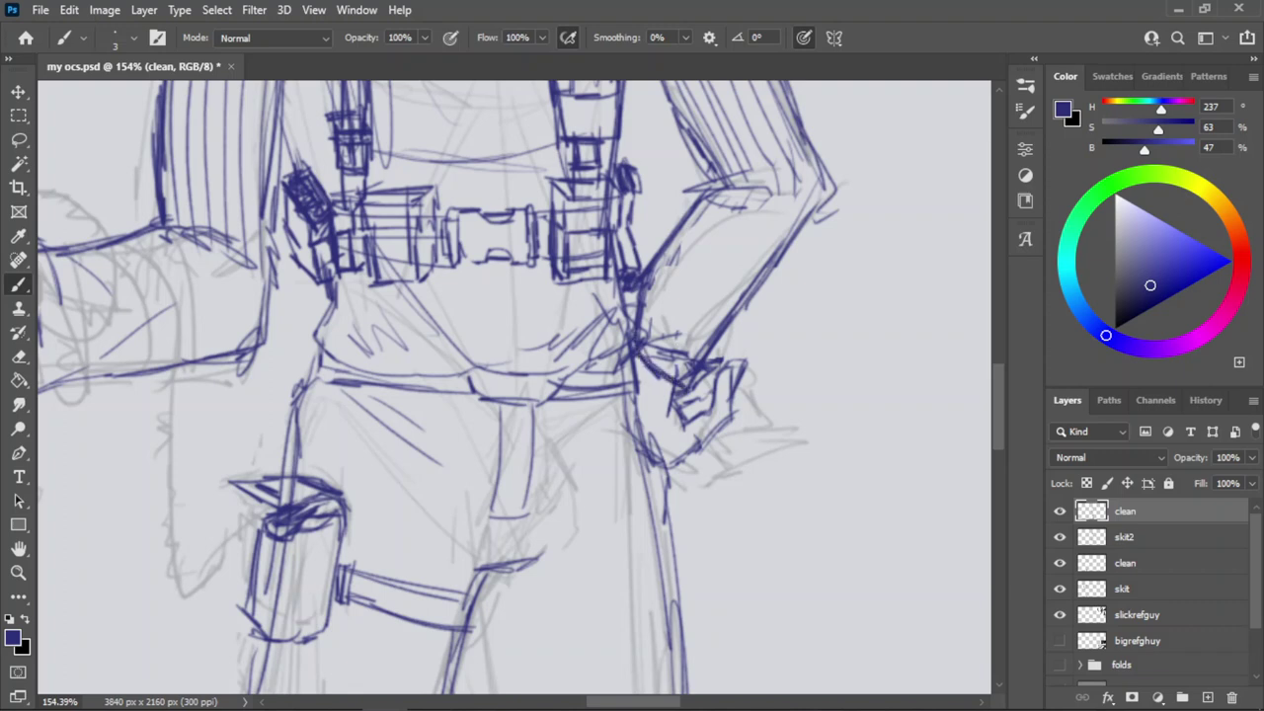
key("e")
mouse_move(681, 326)
left_mouse_down()
mouse_move(657, 340)
mouse_move(675, 379)
mouse_move(687, 368)
left_mouse_up()
key("b")
key("e")
key("b")
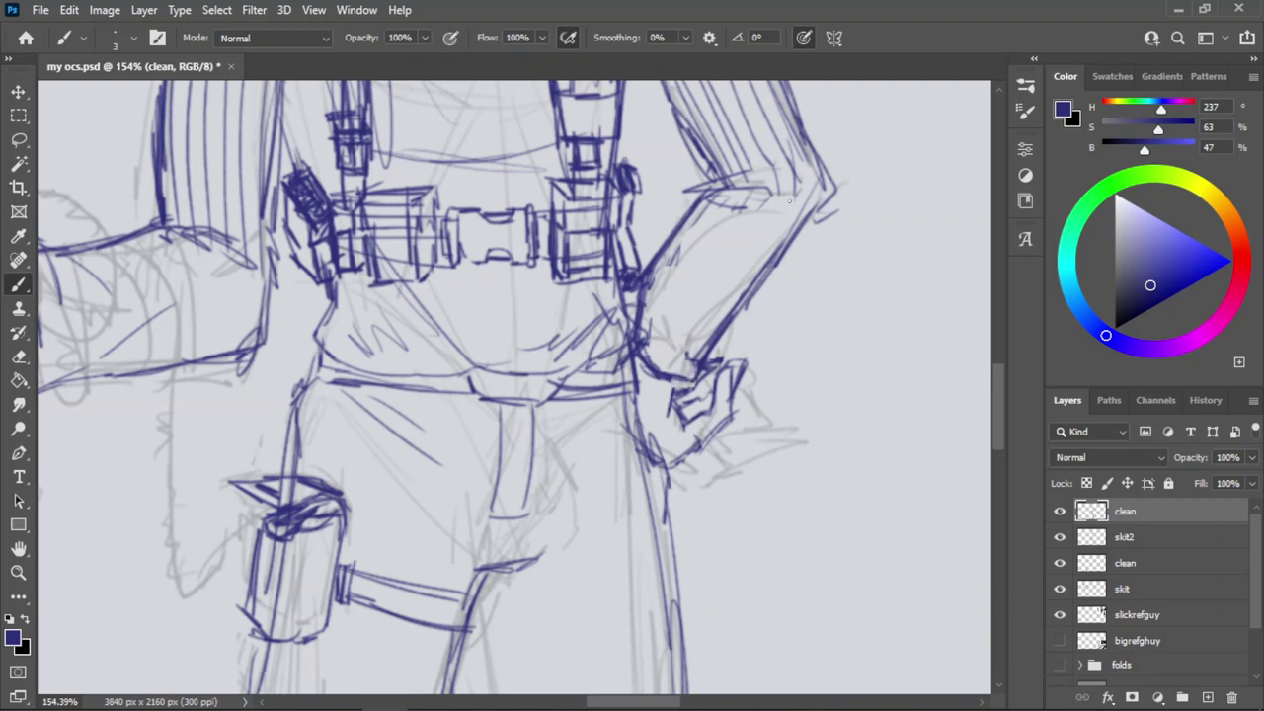
Draw parallel ribbing lines from elbow to wrist on the forearm of the hip-resting arm, and save the file.
left_click_drag(792, 196, 689, 354)
key("ctrl+z")
key("ctrl+z")
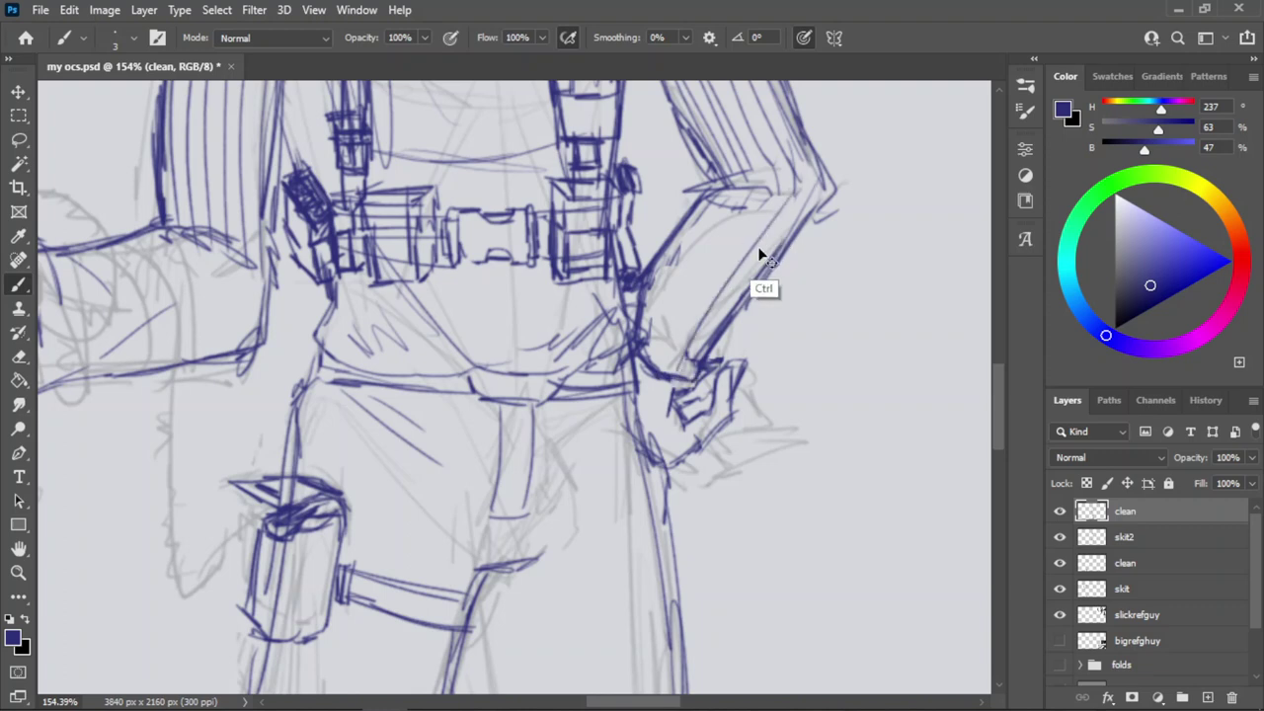
key("ctrl+z")
left_click_drag(786, 200, 664, 374)
left_click_drag(818, 168, 685, 362)
key("ctrl+z")
mouse_move(768, 197)
left_mouse_down()
mouse_move(658, 358)
mouse_move(644, 340)
left_mouse_up()
key("ctrl+z")
key("z")
left_click_drag(711, 298, 592, 425)
key("ctrl+s")
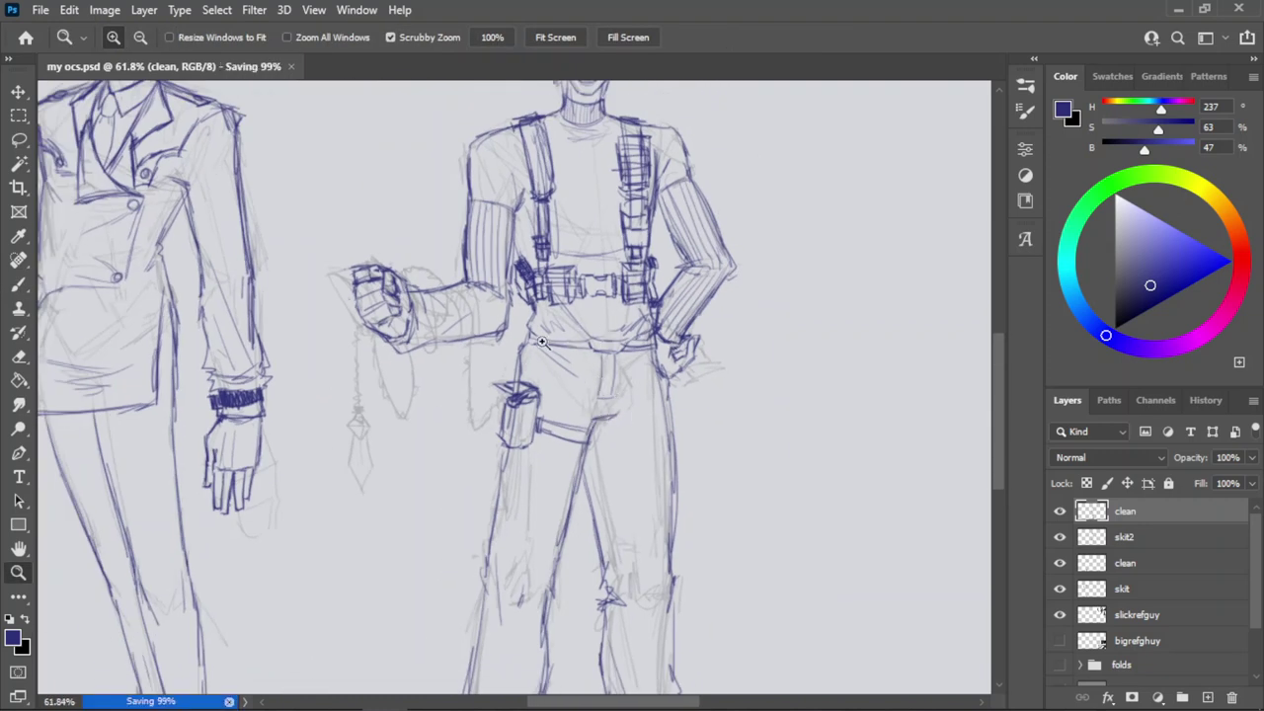
Draw the first lengthwise ribbing lines along the upper part of the outstretched forearm, from wrist to elbow.
left_click_drag(519, 309, 488, 343)
left_click_drag(431, 301, 618, 281)
key("b")
key("ctrl+z")
left_click_drag(476, 297, 632, 273)
left_click_drag(487, 319, 671, 276)
key("ctrl+z")
key("ctrl+z")
left_click_drag(456, 312, 639, 271)
mouse_move(640, 262)
left_mouse_down()
mouse_move(671, 282)
mouse_move(468, 322)
left_mouse_up()
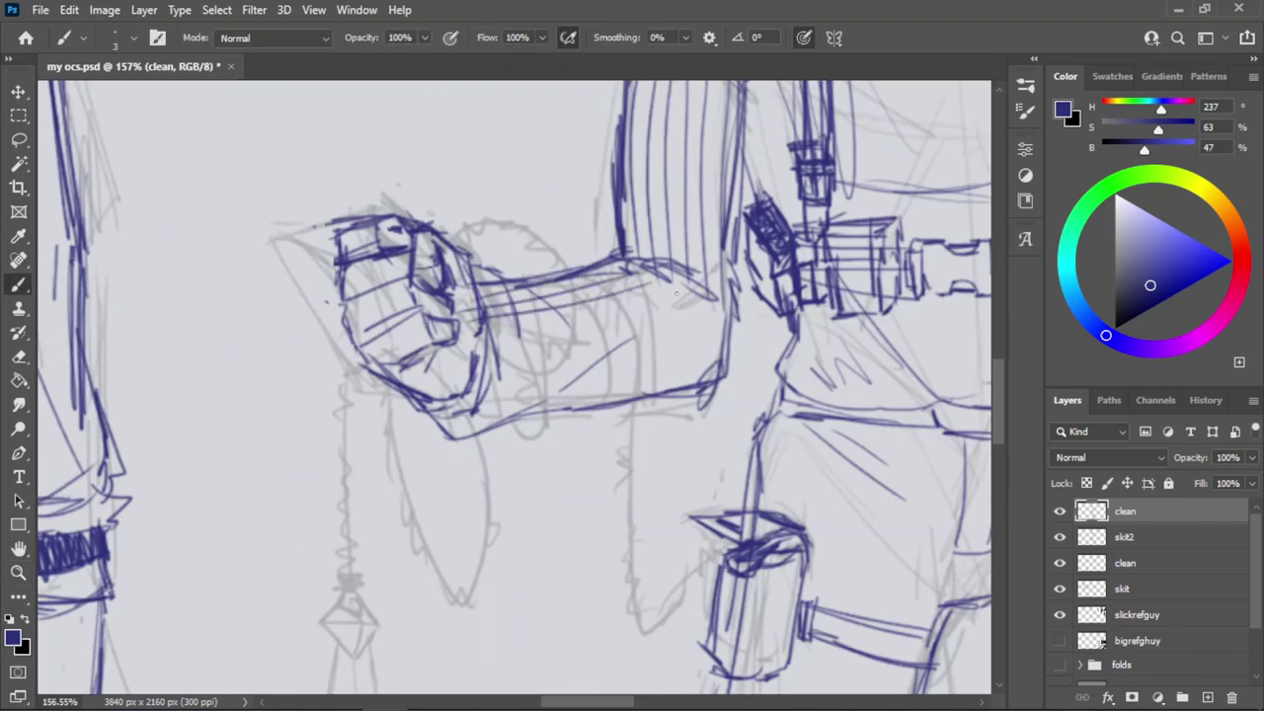
Continue the curved ribbing lines down to the lower edge of the outstretched forearm, and save the file.
mouse_move(679, 290)
left_mouse_down()
mouse_move(458, 337)
mouse_move(500, 367)
left_mouse_up()
key("ctrl+z")
left_click_drag(713, 311, 484, 367)
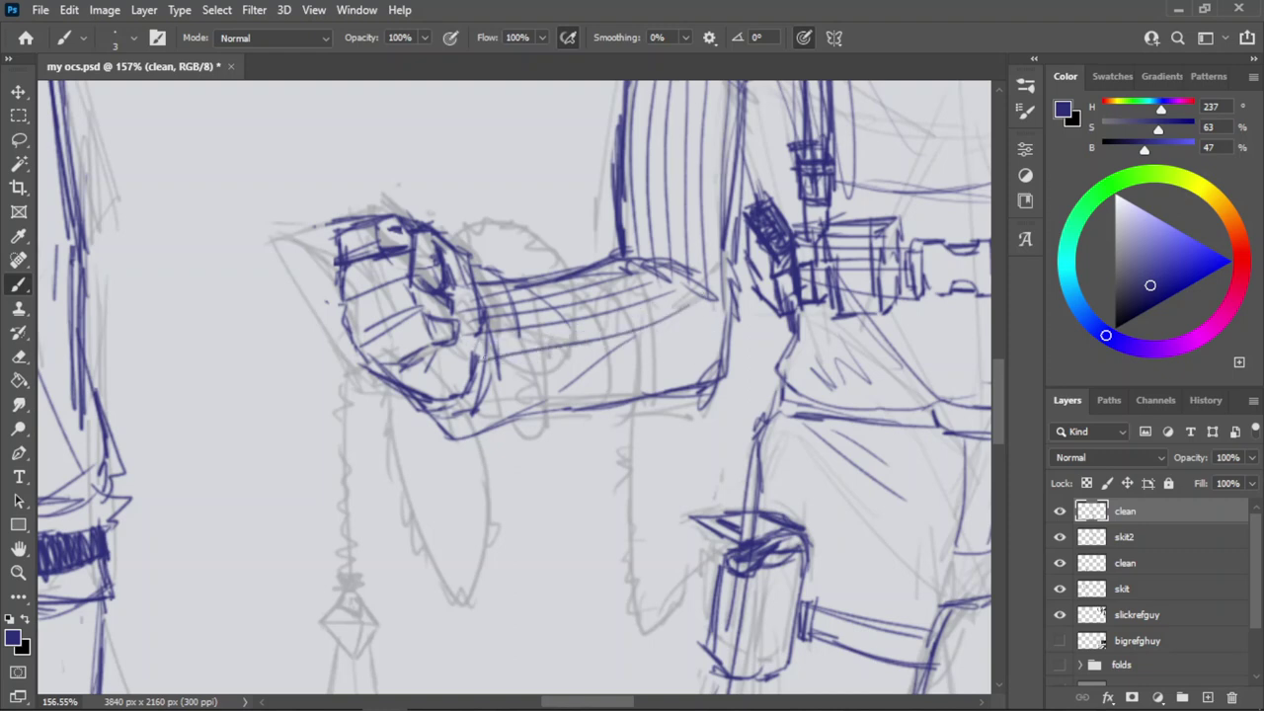
left_click_drag(703, 321, 480, 364)
key("ctrl+z")
left_click_drag(725, 353, 471, 385)
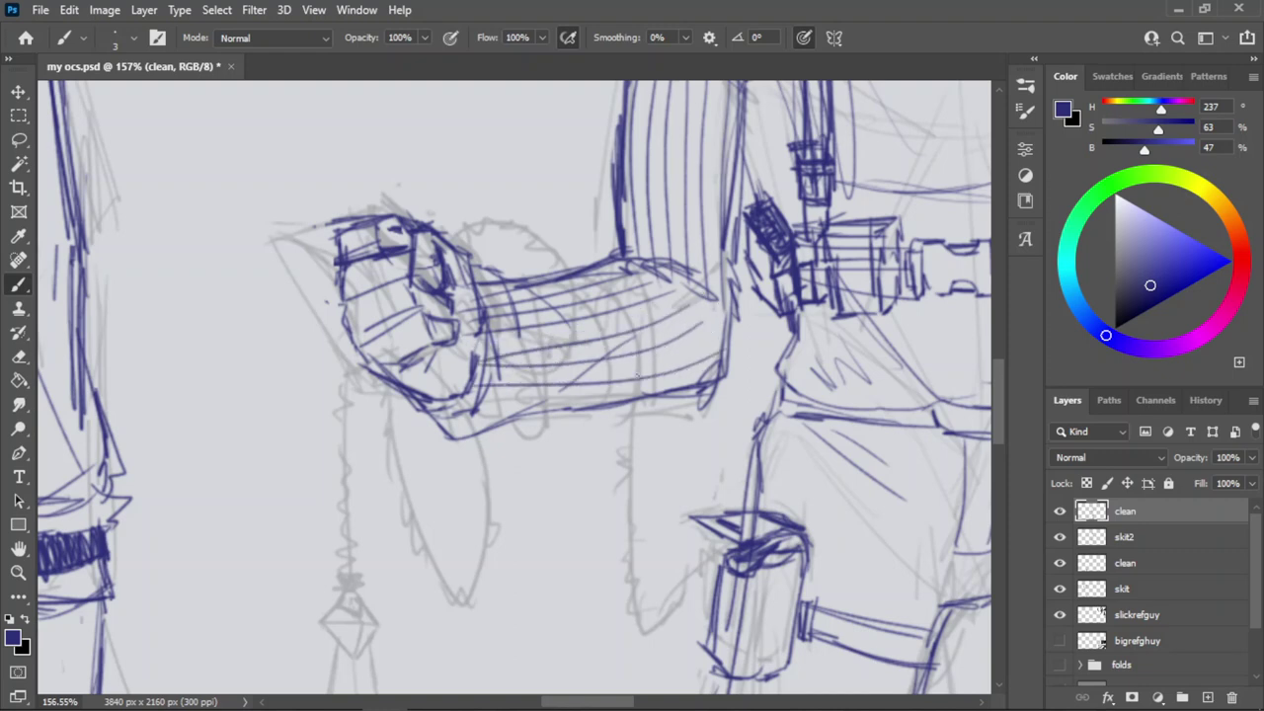
left_click_drag(641, 396, 467, 405)
key("z")
left_click_drag(648, 347, 539, 354)
key("ctrl+s")
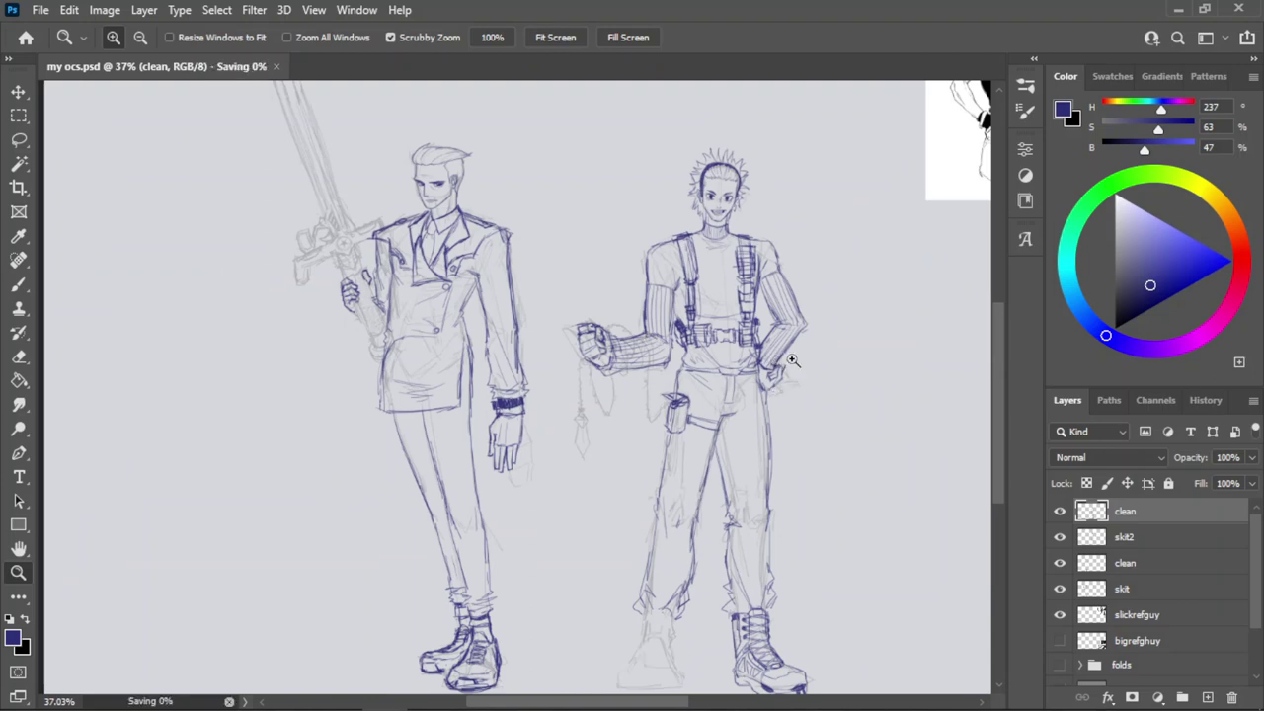
Erase the stray lines around the wrist of the hand resting on the hip.
left_click_drag(796, 376, 861, 377)
left_click_drag(707, 391, 766, 391)
key("e")
mouse_move(684, 405)
left_mouse_down()
mouse_move(680, 423)
mouse_move(672, 400)
mouse_move(670, 438)
mouse_move(737, 431)
left_mouse_up()
key("b")
key("ctrl+z")
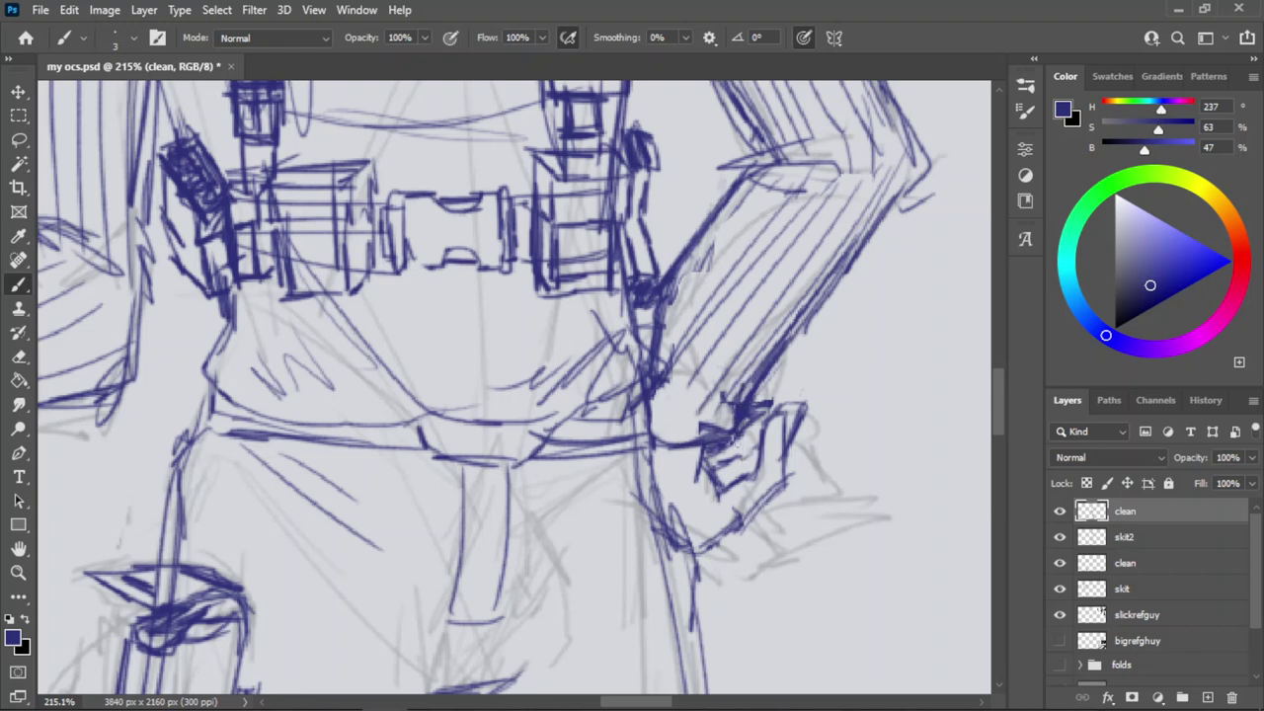
key("e")
left_click_drag(739, 411, 725, 431)
key("b")
Redraw the wrist line and fill in the missing ribbing along the inner forearm above the hip, then save.
left_click_drag(714, 363, 711, 444)
mouse_move(714, 370)
left_mouse_down()
mouse_move(721, 445)
mouse_move(711, 436)
left_mouse_up()
left_click_drag(727, 341, 680, 443)
key("ctrl+z")
mouse_move(727, 364)
left_mouse_down()
mouse_move(684, 439)
mouse_move(668, 437)
left_mouse_up()
left_click_drag(703, 322, 654, 405)
left_click_drag(753, 205, 661, 334)
left_click_drag(764, 184, 662, 338)
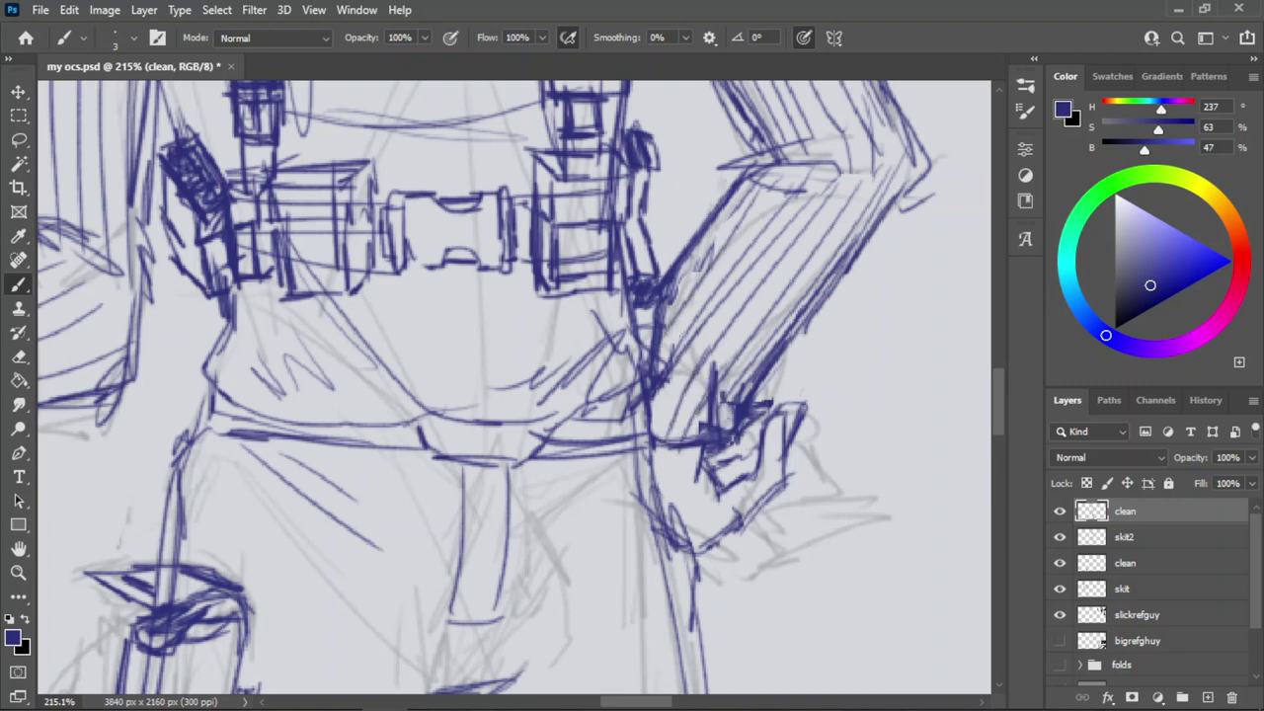
key("ctrl+z")
key("z")
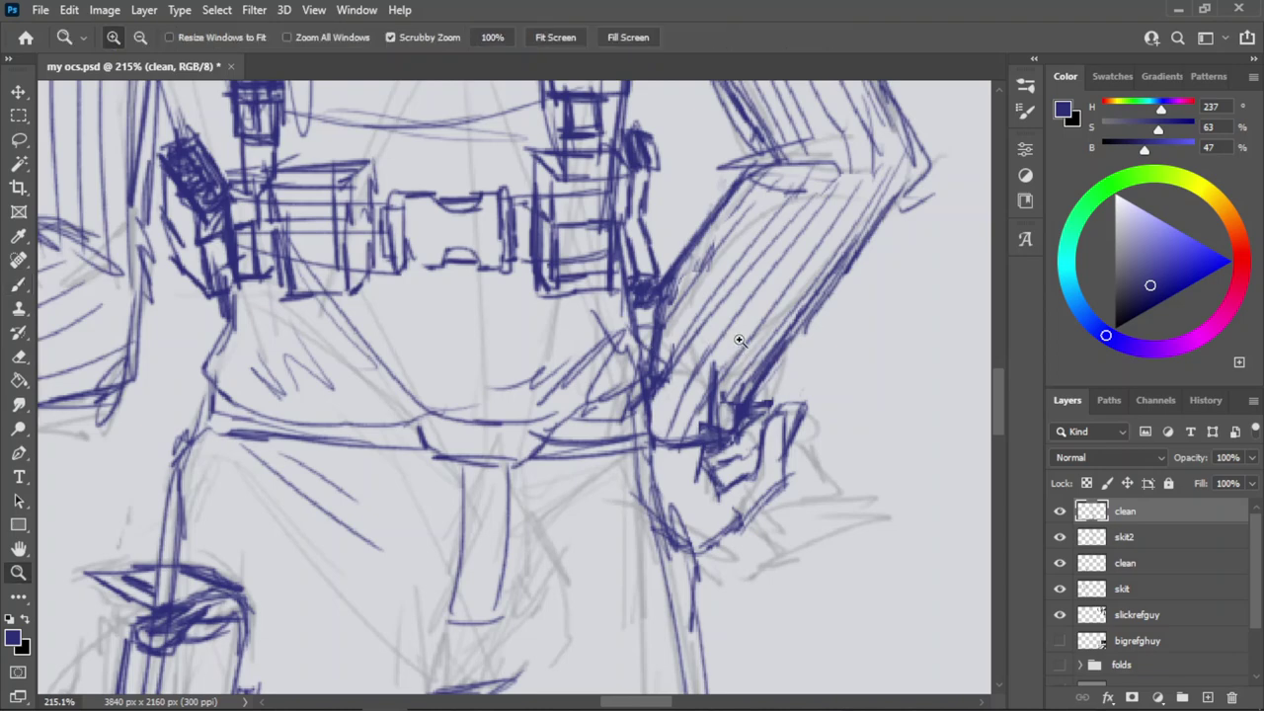
left_click_drag(741, 345, 698, 344)
key("ctrl+s")
mouse_move(659, 256)
left_mouse_down()
mouse_move(634, 215)
mouse_move(729, 185)
left_mouse_up()
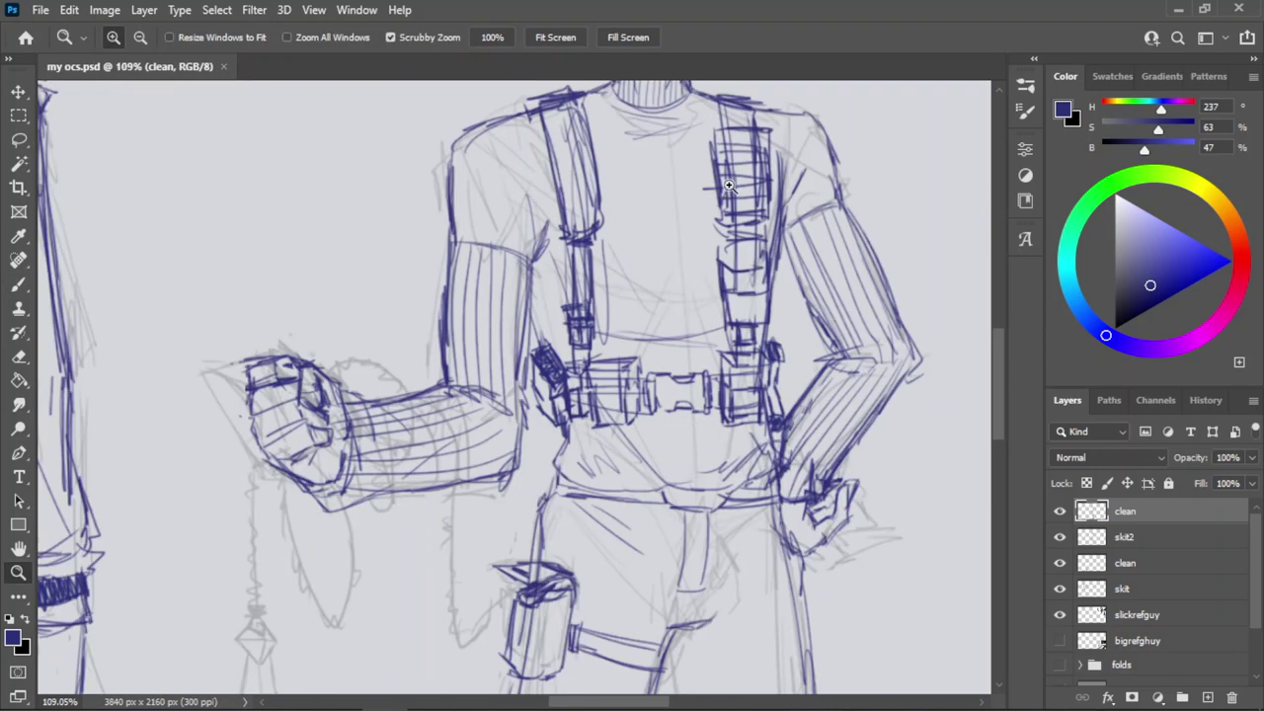
left_click_drag(644, 161, 696, 176)
left_click_drag(654, 283, 573, 328)
left_click_drag(649, 280, 691, 281)
key("b")
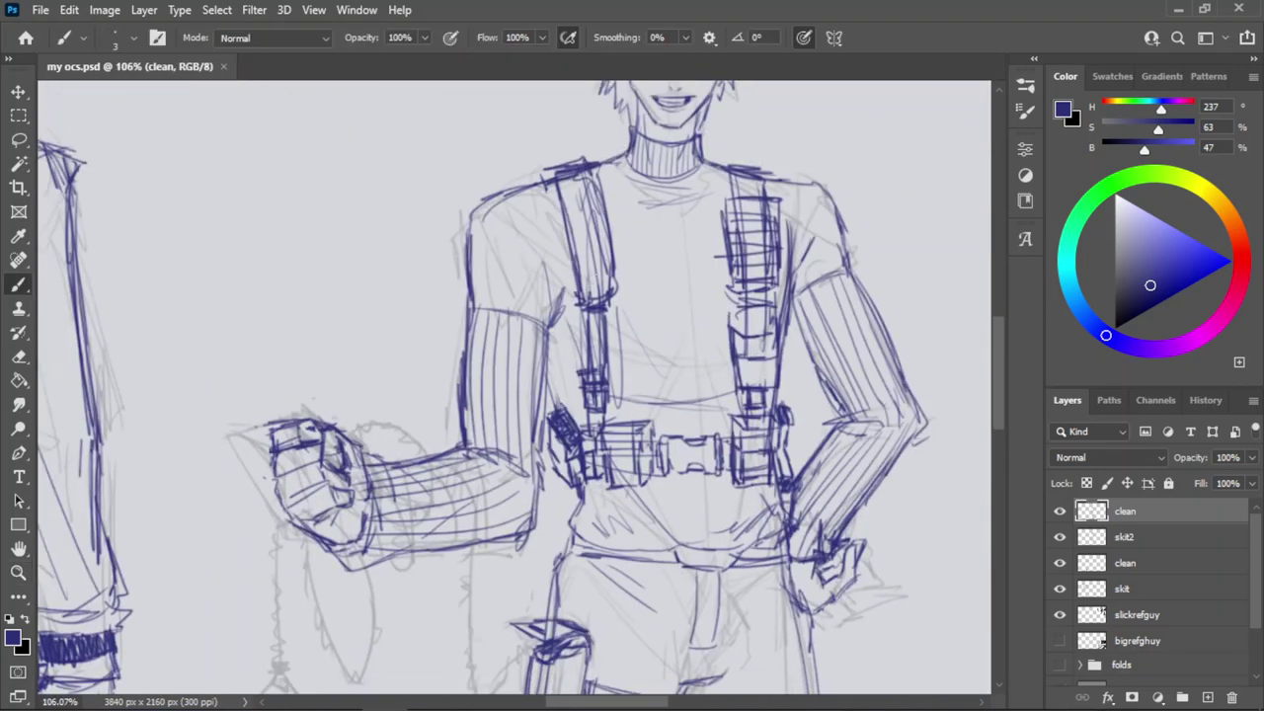
mouse_move(550, 327)
left_mouse_down()
mouse_move(589, 366)
mouse_move(593, 343)
mouse_move(626, 413)
left_mouse_up()
key("ctrl+z")
key("ctrl+z")
key("ctrl+z")
left_click_drag(606, 357, 628, 393)
key("ctrl+z")
key("ctrl+z")
key("ctrl+z")
Draw a curved line under the chest between the two harness straps.
mouse_move(565, 284)
left_mouse_down()
mouse_move(549, 331)
mouse_move(663, 345)
left_mouse_up()
key("ctrl+z")
mouse_move(605, 309)
left_mouse_down()
mouse_move(664, 344)
mouse_move(735, 343)
left_mouse_up()
key("ctrl+z")
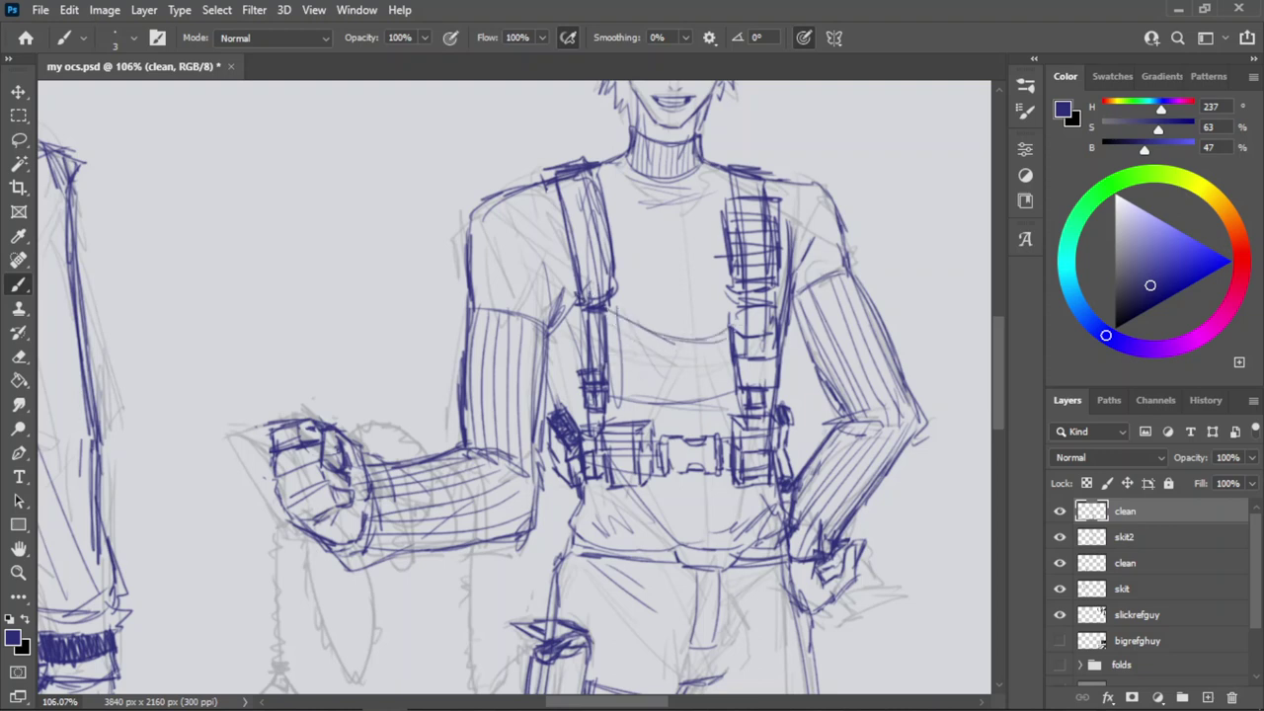
Draw vertical ribbing lines down the middle of the torso and beside the pouched strap, from chest curve to waist.
mouse_move(659, 340)
left_mouse_down()
mouse_move(660, 452)
mouse_move(684, 438)
mouse_move(687, 451)
mouse_move(693, 548)
mouse_move(669, 533)
mouse_move(691, 551)
mouse_move(681, 540)
left_mouse_up()
key("ctrl+z")
key("ctrl+z")
key("ctrl+z")
key("ctrl+z")
key("ctrl+z")
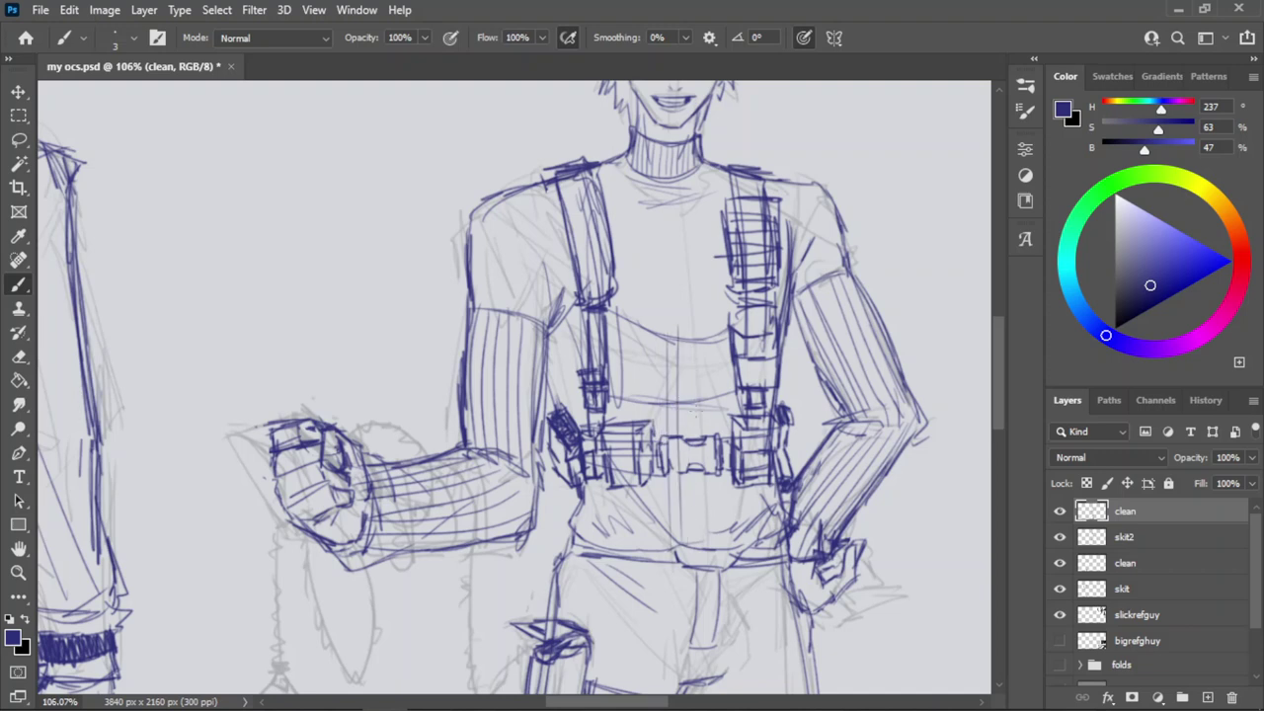
mouse_move(707, 333)
left_mouse_down()
mouse_move(708, 547)
mouse_move(709, 529)
mouse_move(694, 553)
mouse_move(703, 537)
mouse_move(721, 547)
left_mouse_up()
left_click_drag(739, 388, 740, 545)
left_click_drag(751, 478, 754, 545)
left_click_drag(653, 348, 649, 525)
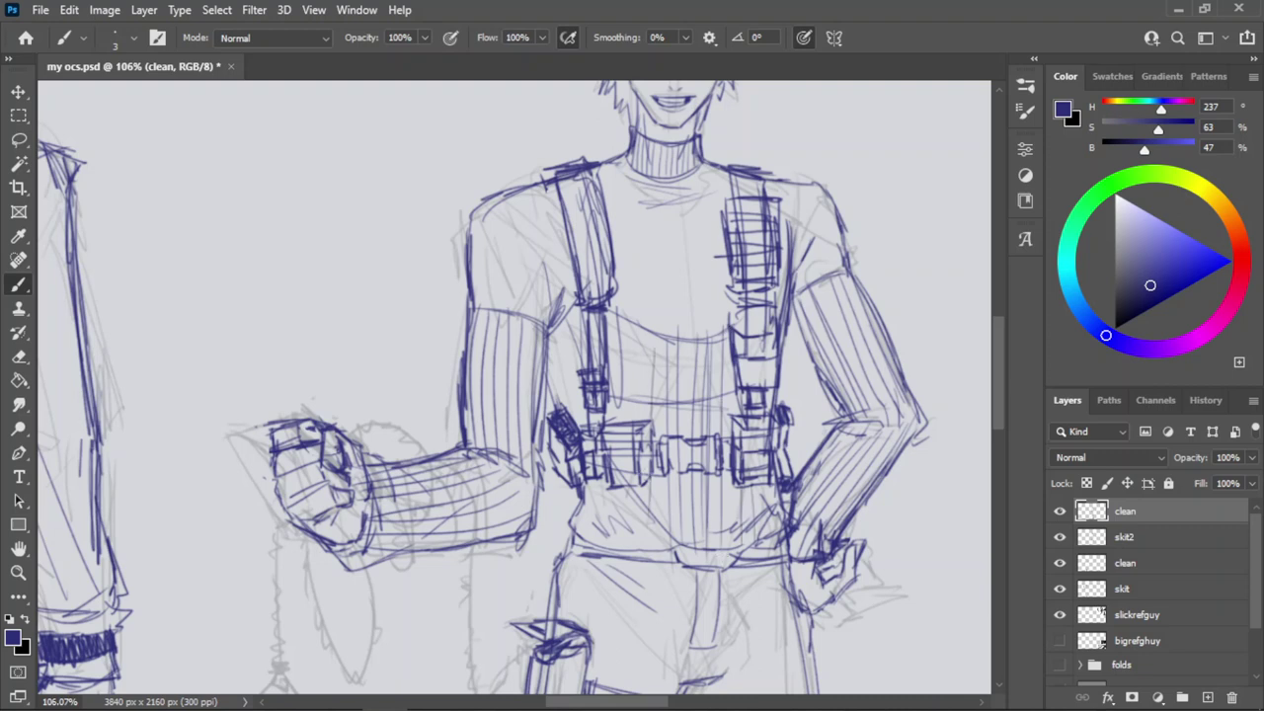
Extend the vertical ribbing across the torso side nearest the outstretched arm, and save the file.
mouse_move(644, 318)
left_mouse_down()
mouse_move(638, 557)
mouse_move(630, 546)
left_mouse_up()
left_click_drag(596, 316, 596, 380)
left_click_drag(607, 482, 612, 544)
left_click_drag(572, 309, 583, 437)
left_click_drag(589, 480, 593, 536)
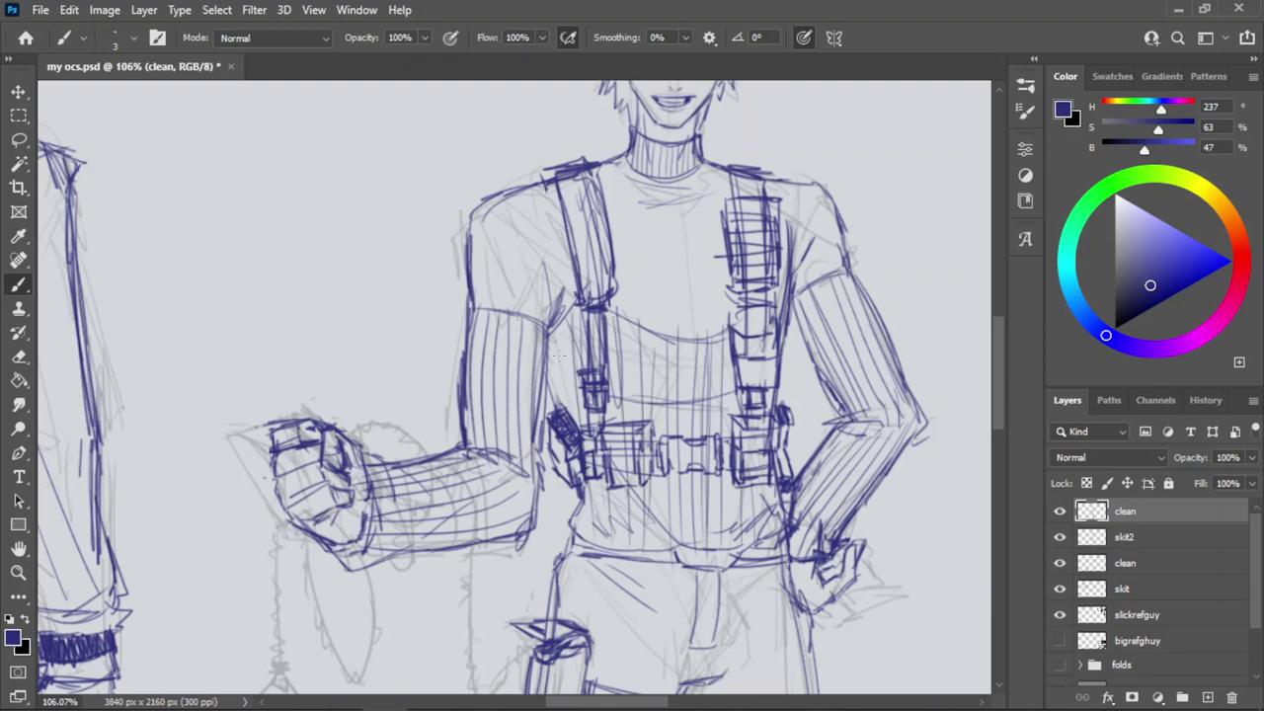
left_click_drag(555, 338, 569, 415)
left_click_drag(577, 447, 587, 493)
left_click_drag(555, 357, 575, 459)
key("z")
left_click_drag(658, 365, 593, 363)
key("ctrl+s")
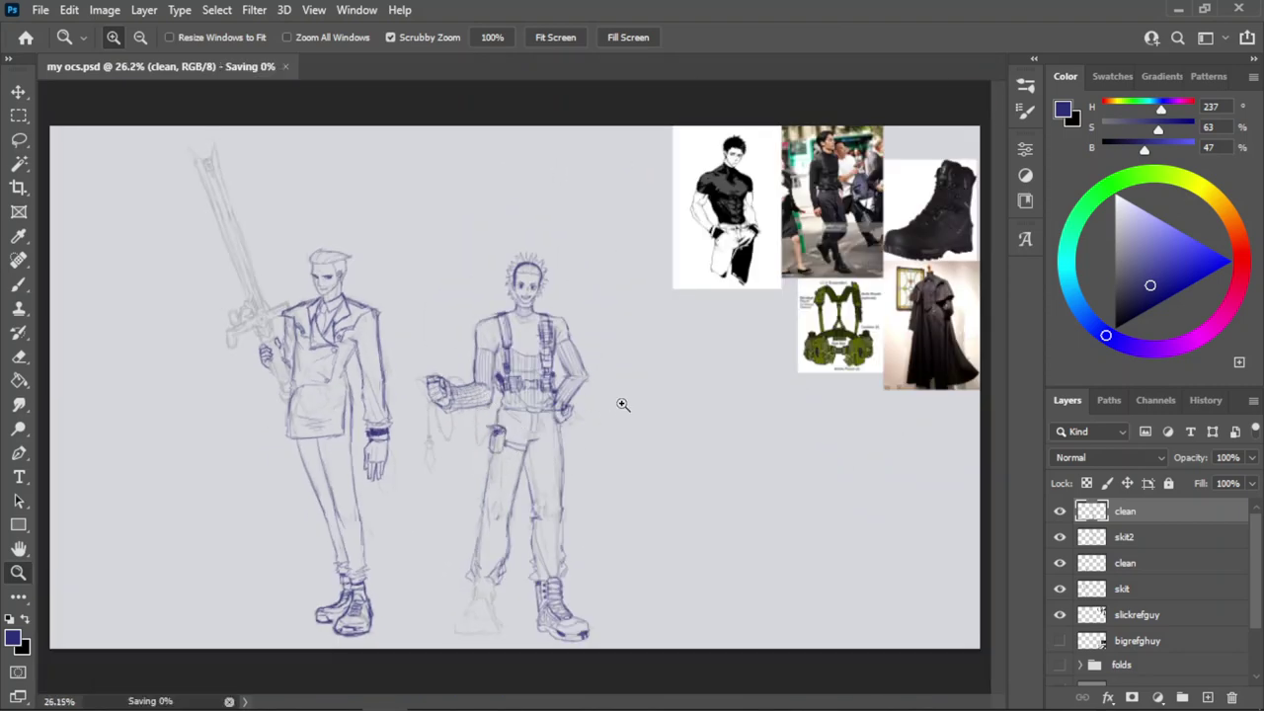
Erase stray lines at the trouser cuff above the unfinished boot.
left_click_drag(479, 451, 545, 427)
mouse_move(587, 214)
left_mouse_down()
mouse_move(559, 280)
mouse_move(647, 219)
left_mouse_up()
key("b")
key("z")
left_click_drag(559, 284, 494, 308)
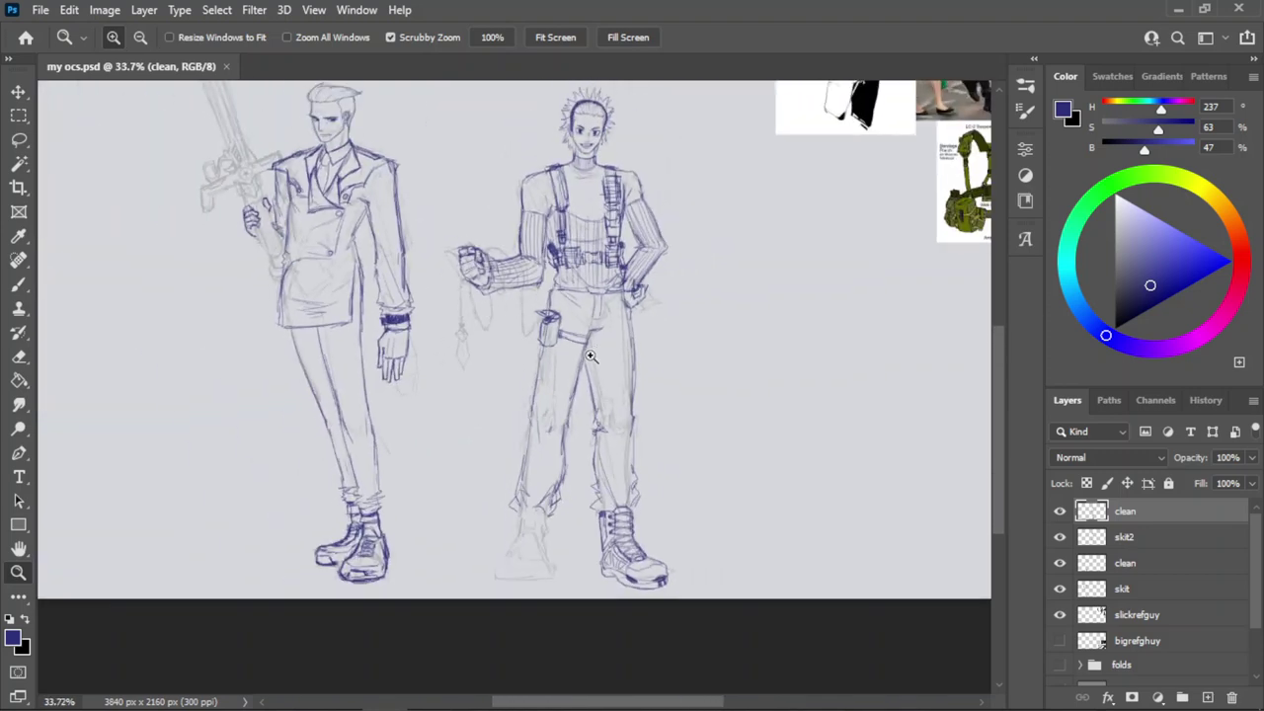
left_click_drag(598, 301, 589, 313)
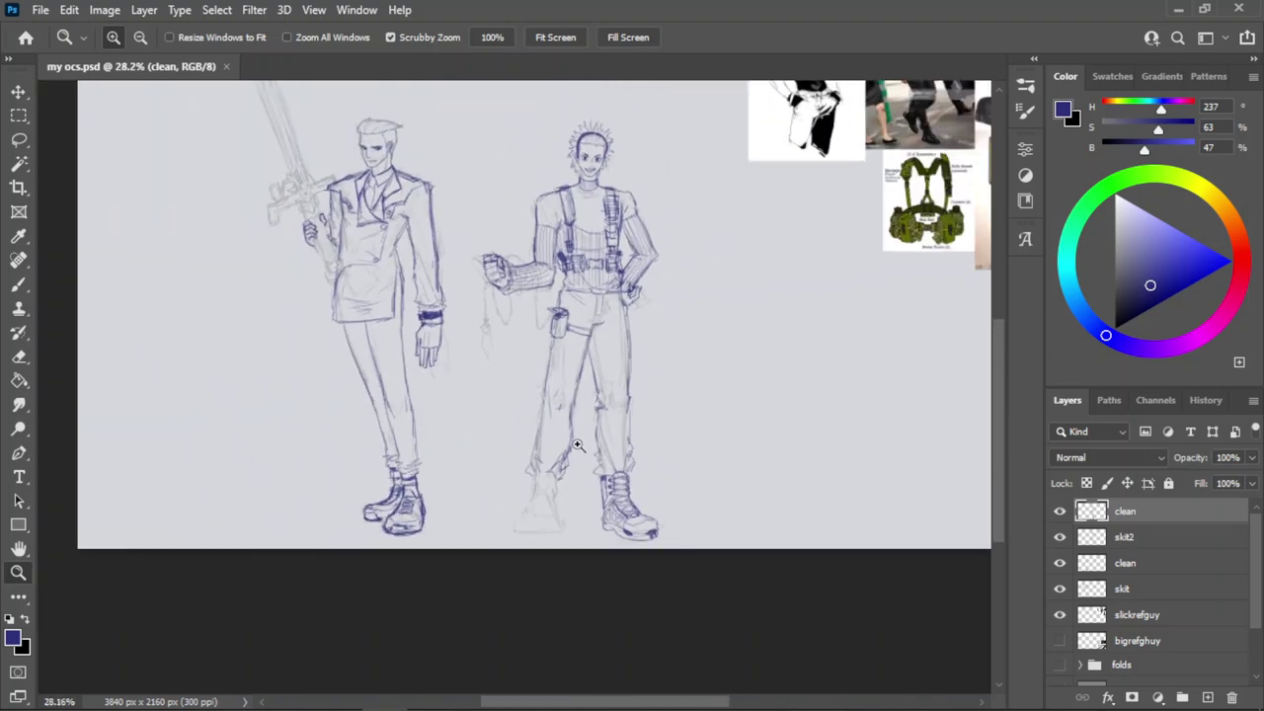
left_click_drag(561, 491, 607, 421)
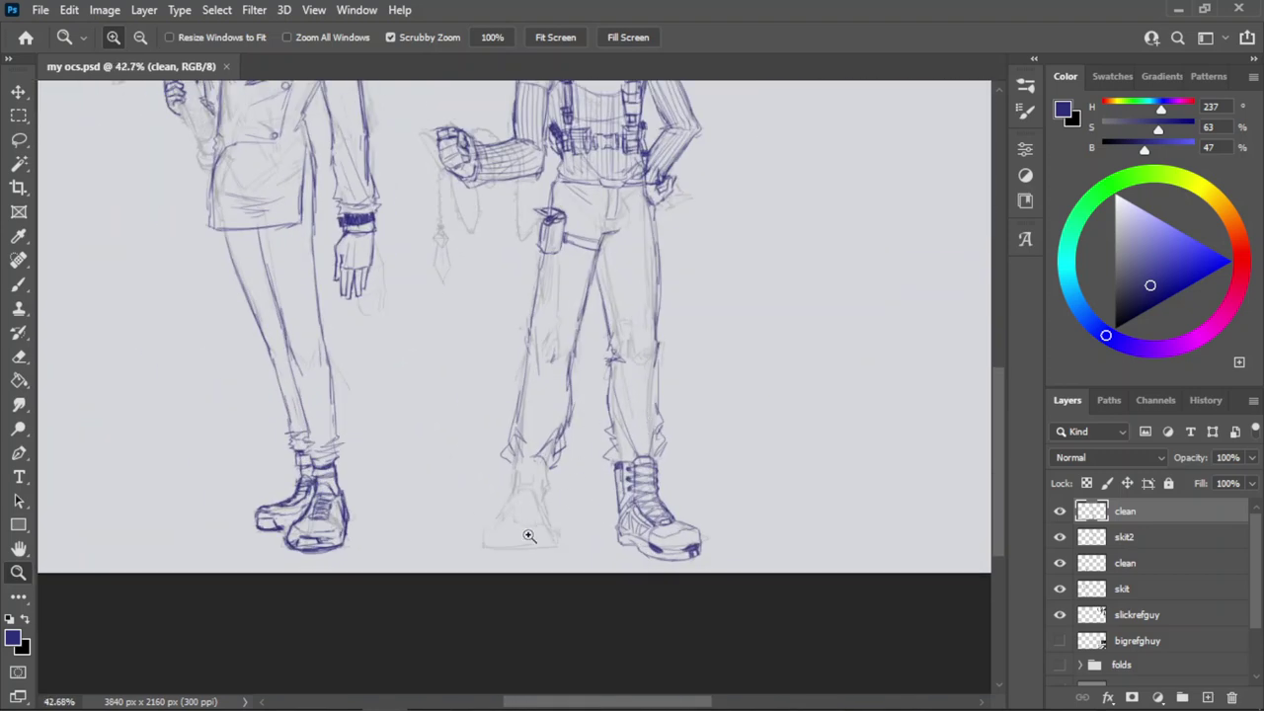
mouse_move(527, 536)
left_mouse_down()
mouse_move(615, 321)
mouse_move(583, 383)
mouse_move(624, 333)
mouse_move(705, 327)
left_mouse_up()
key("e")
left_click_drag(567, 301, 561, 320)
key("z")
left_click_drag(564, 324, 489, 366)
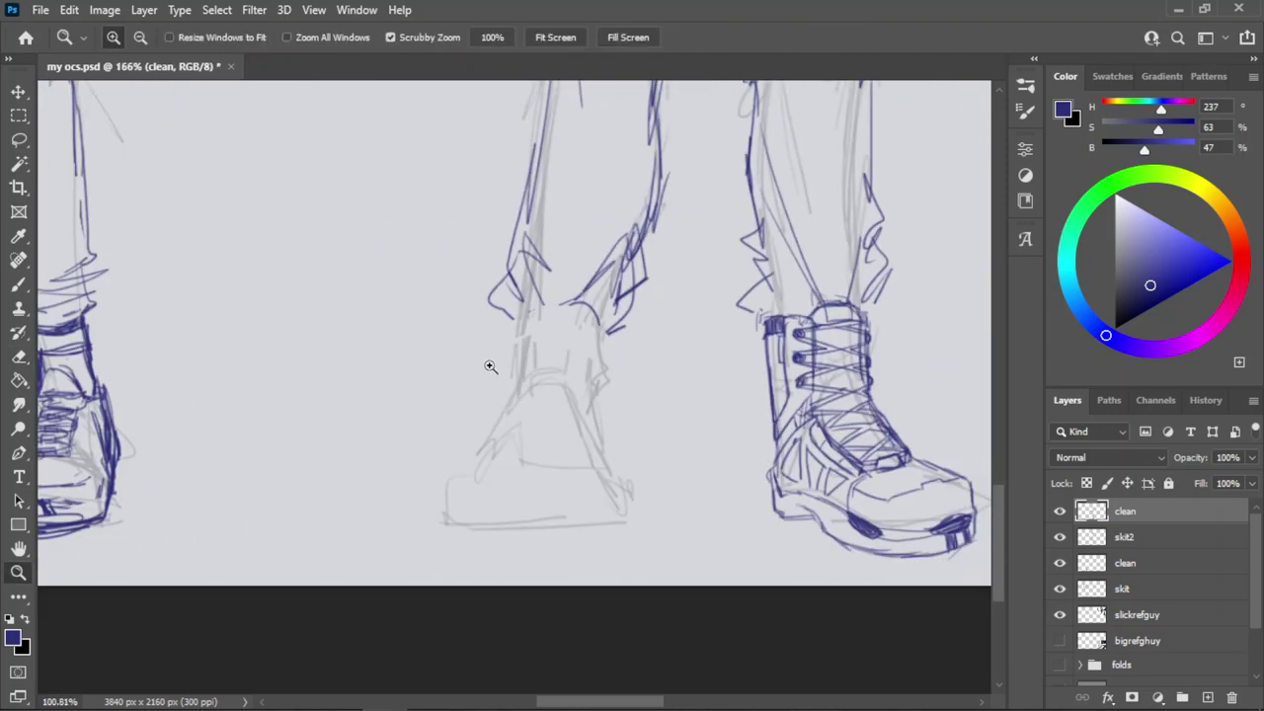
left_click_drag(682, 308, 719, 307)
key("b")
key("b")
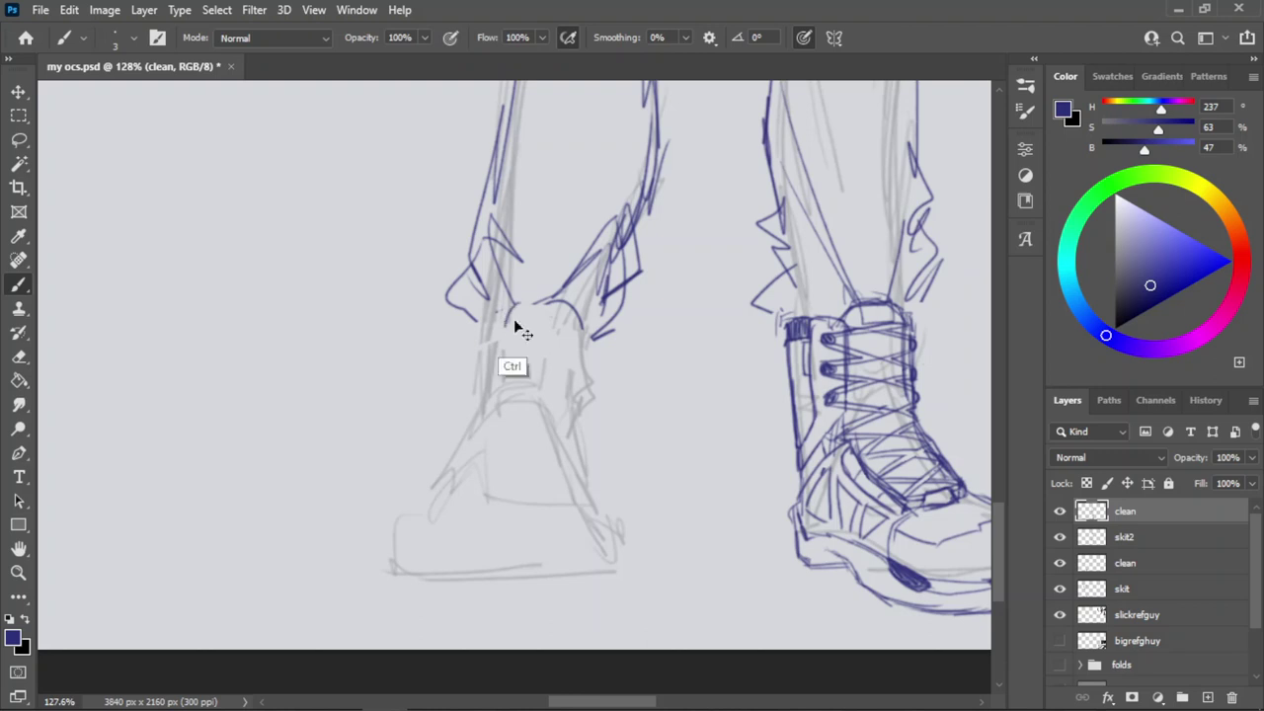
mouse_move(507, 314)
left_mouse_down()
mouse_move(517, 299)
mouse_move(558, 308)
mouse_move(563, 330)
left_mouse_up()
mouse_move(565, 301)
left_mouse_down()
mouse_move(506, 306)
mouse_move(545, 421)
mouse_move(570, 382)
mouse_move(561, 435)
left_mouse_up()
key("ctrl+z")
key("ctrl+z")
key("ctrl+z")
Switch to Discord and unmute the microphone in the voice channel.
key("alt+Tab")
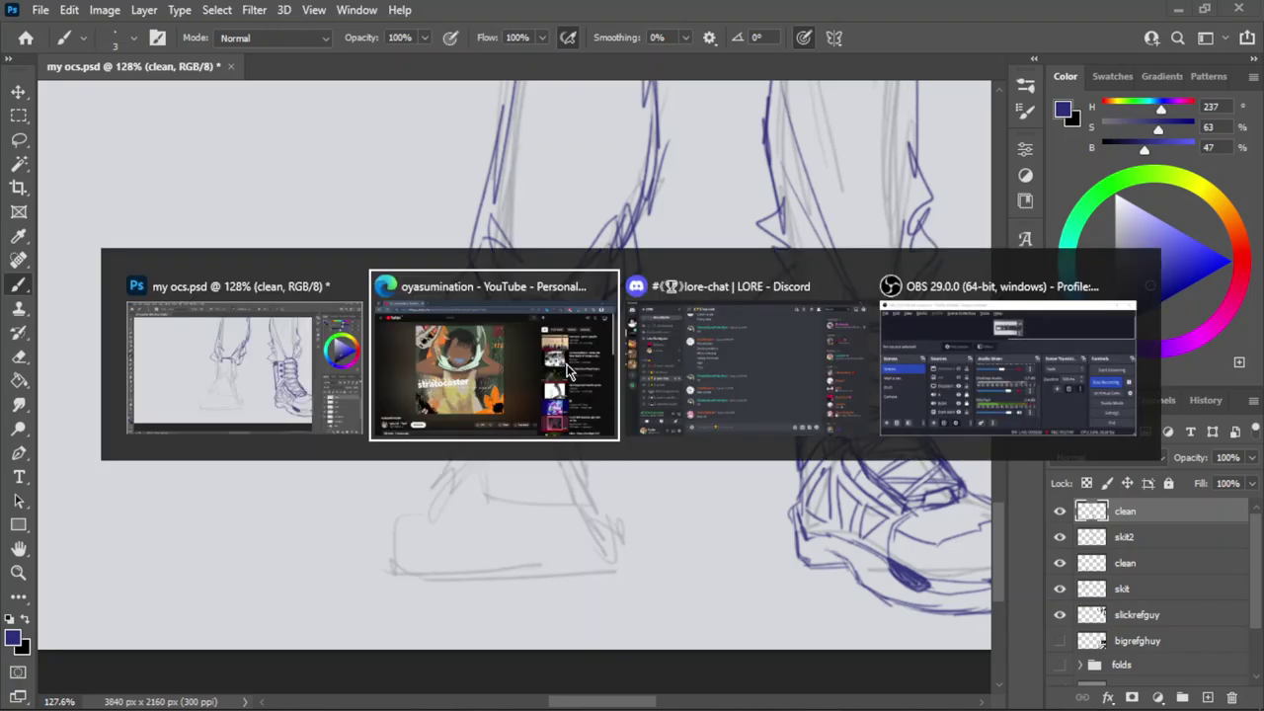
key("alt+Tab")
key("Tab")
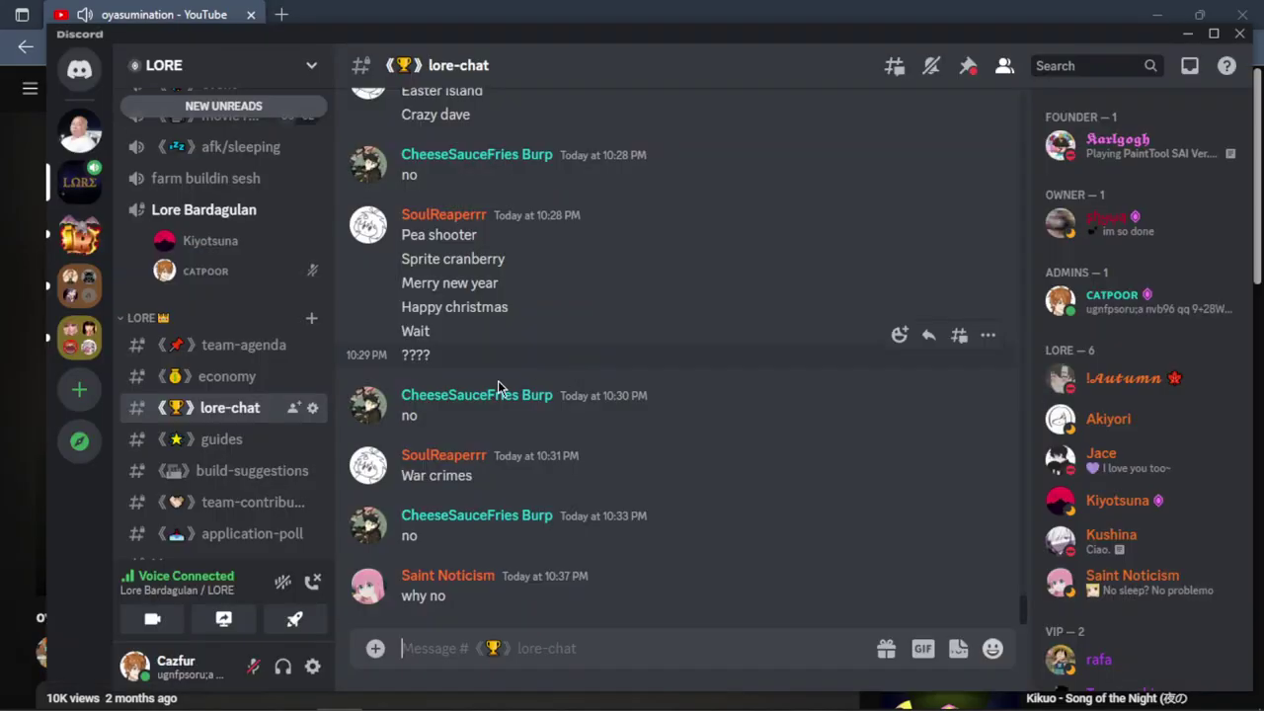
left_click(251, 666)
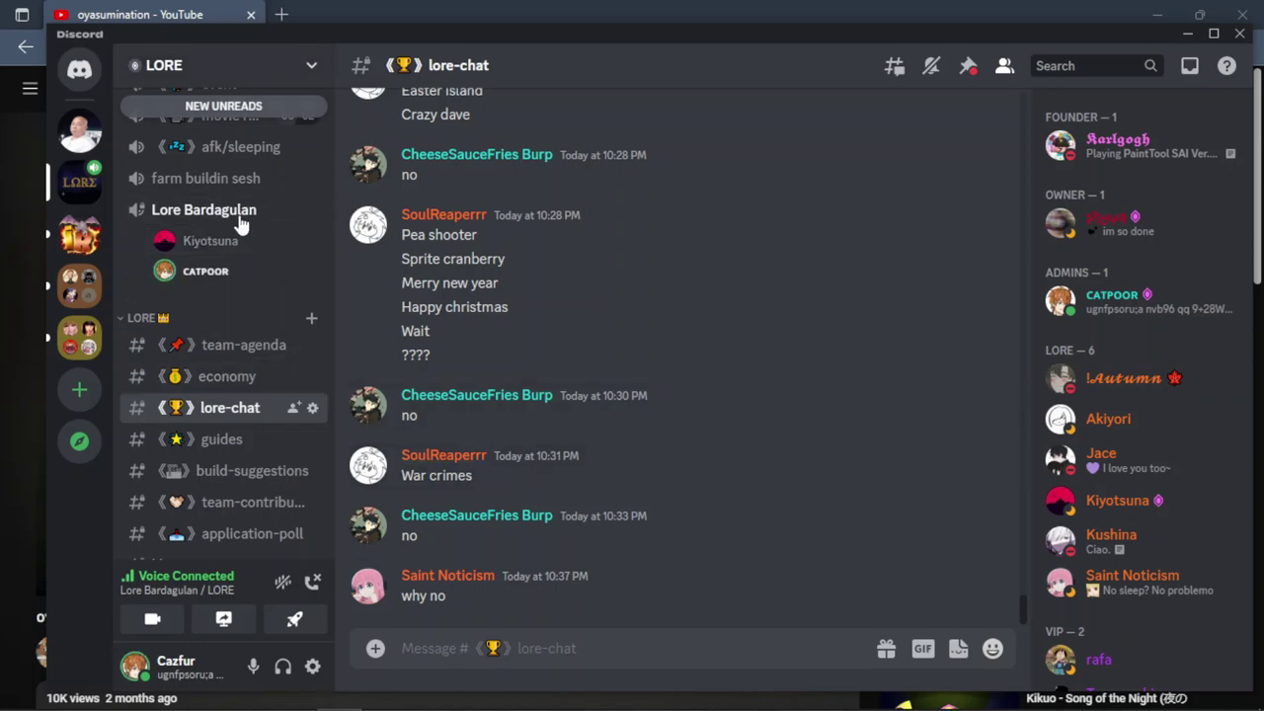
Switch to the YouTube video in the browser, set its volume to about half, and return to Discord.
left_click(229, 8)
mouse_move(146, 578)
left_click(185, 576)
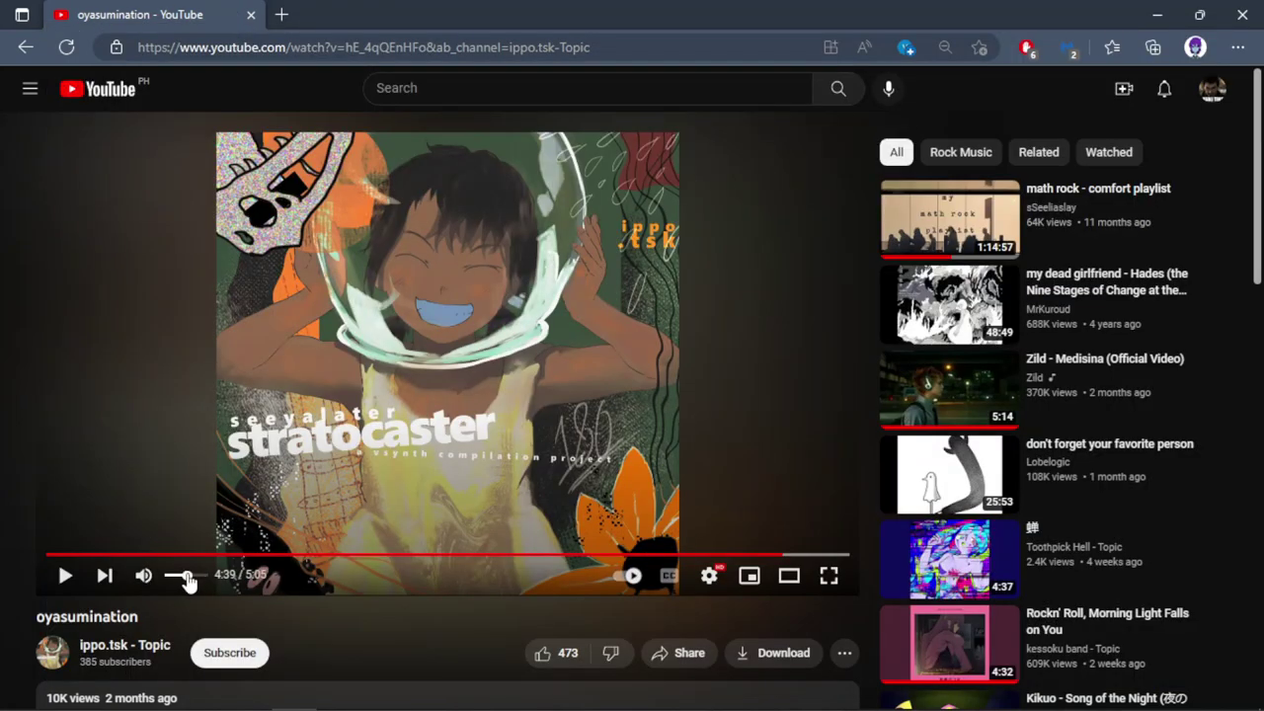
key("alt+Tab")
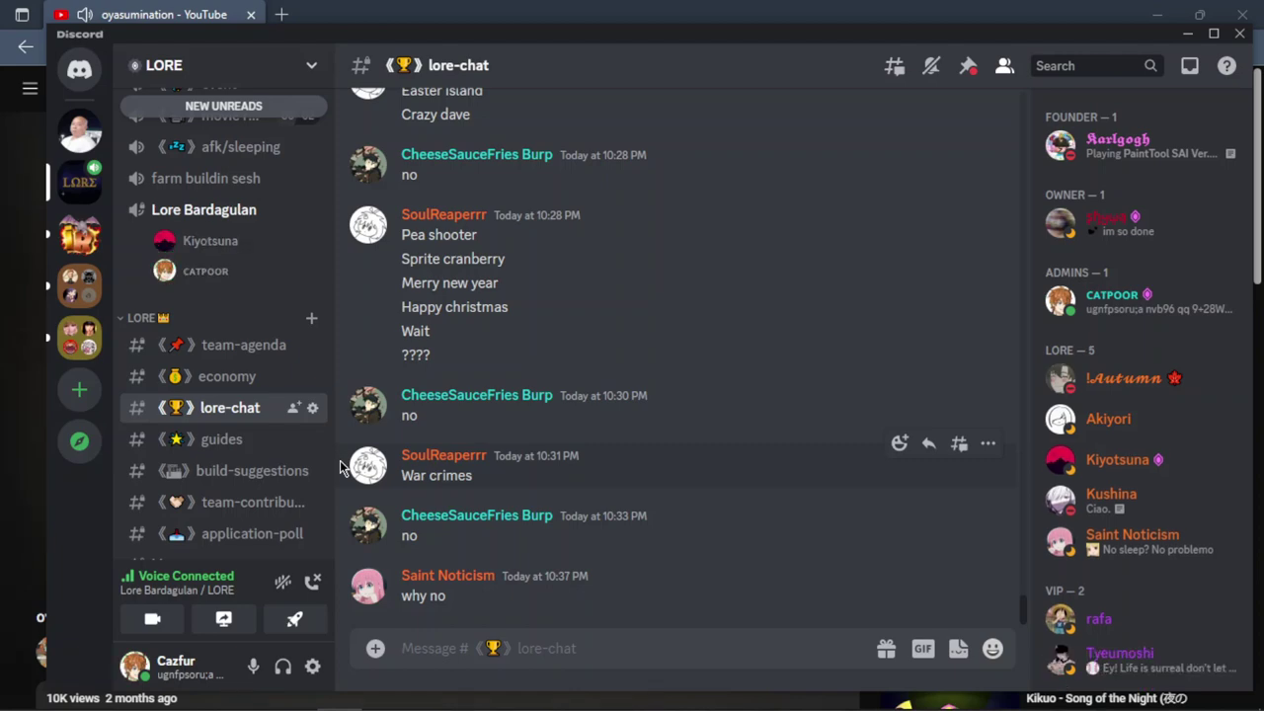
Check the YouTube tab and return to the my ocs.psd drawing in Photoshop.
key("alt+Tab")
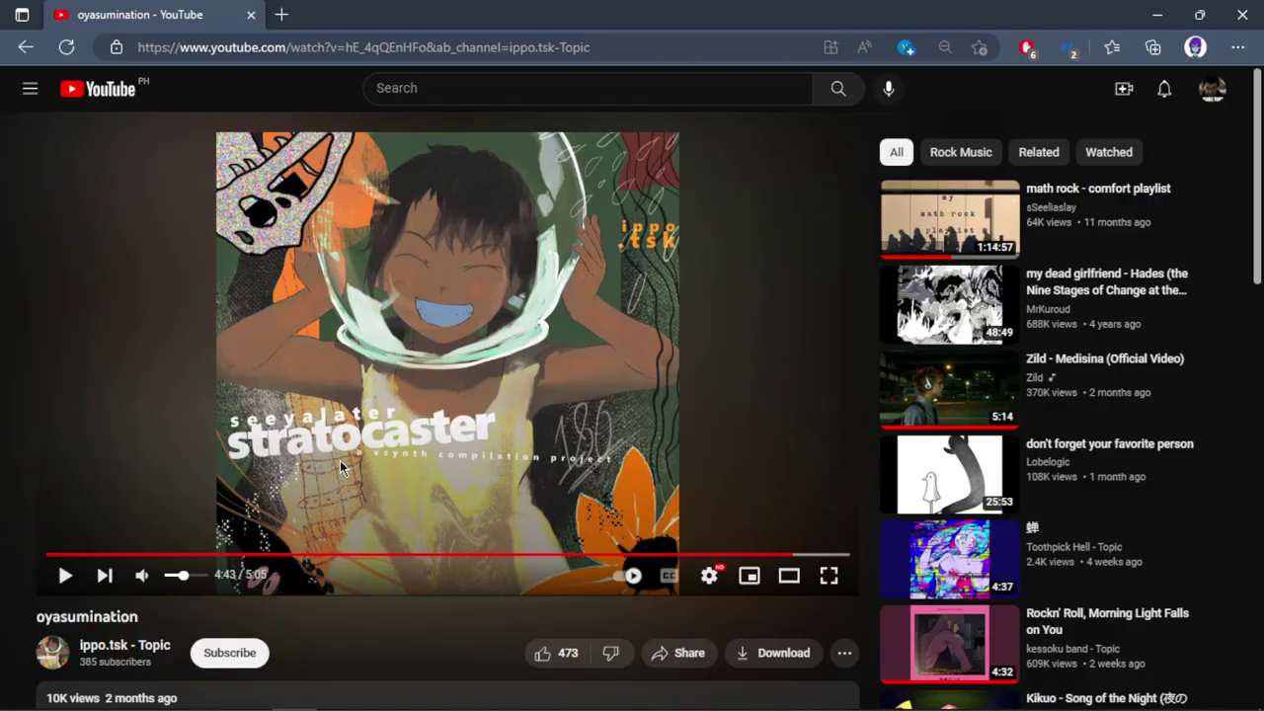
key("alt+Tab")
key("Tab")
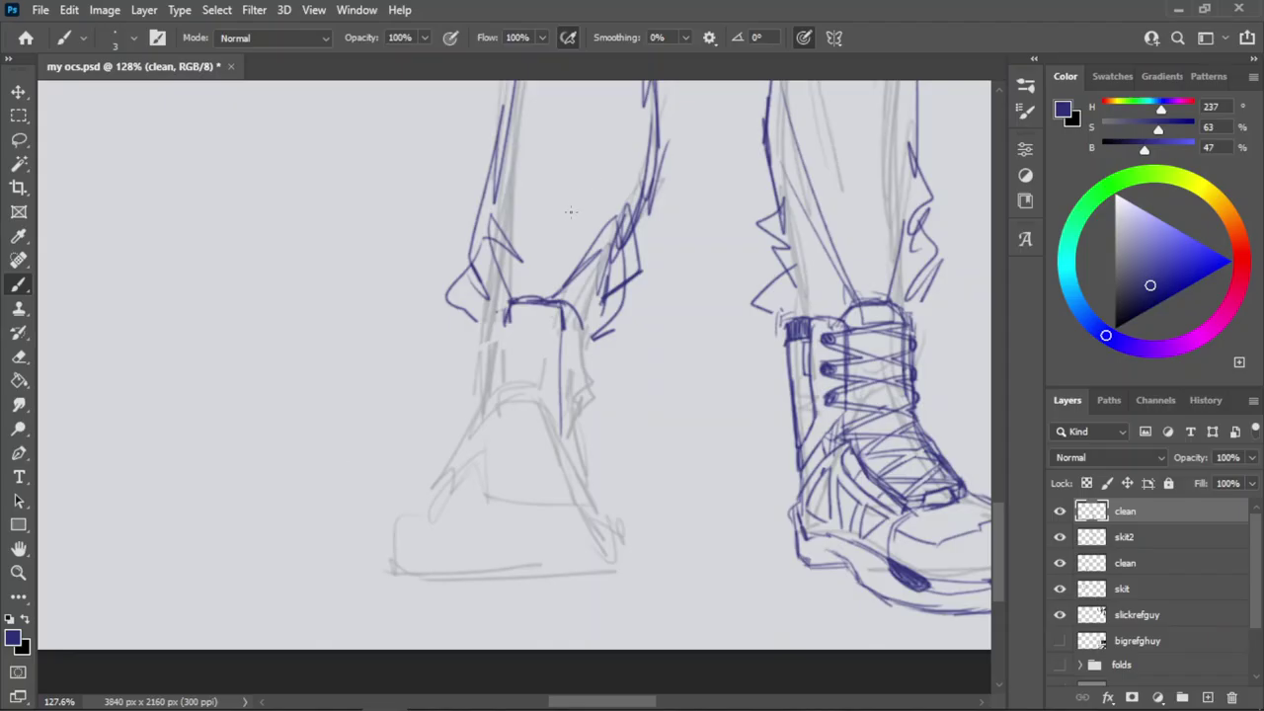
Erase the rough lines below the unfinished boot's top arc and redraw the straight sides of its tongue.
key("e")
mouse_move(571, 321)
left_mouse_down()
mouse_move(508, 318)
mouse_move(545, 311)
mouse_move(497, 357)
left_mouse_up()
key("b")
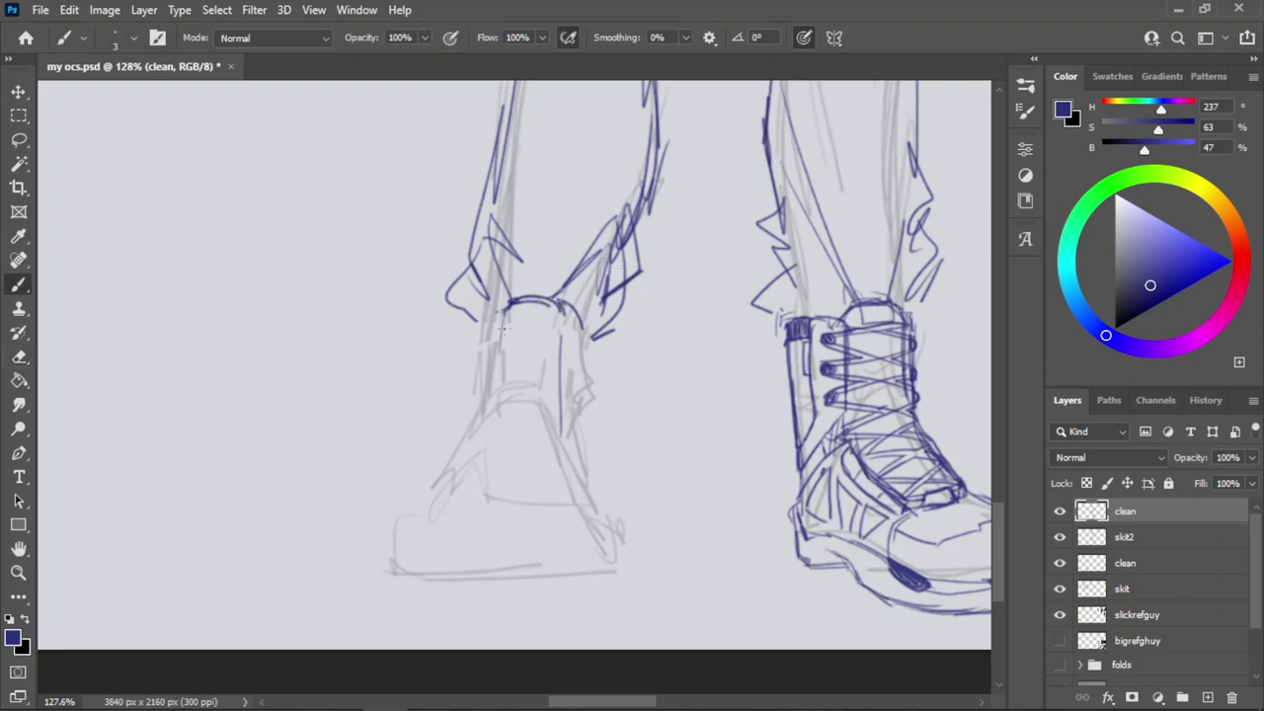
left_click_drag(509, 302, 501, 430)
key("ctrl+z")
left_click_drag(503, 326, 490, 431)
left_click_drag(503, 338, 496, 407)
mouse_move(569, 314)
left_mouse_down()
mouse_move(560, 435)
mouse_move(513, 400)
mouse_move(491, 415)
mouse_move(468, 499)
left_mouse_up()
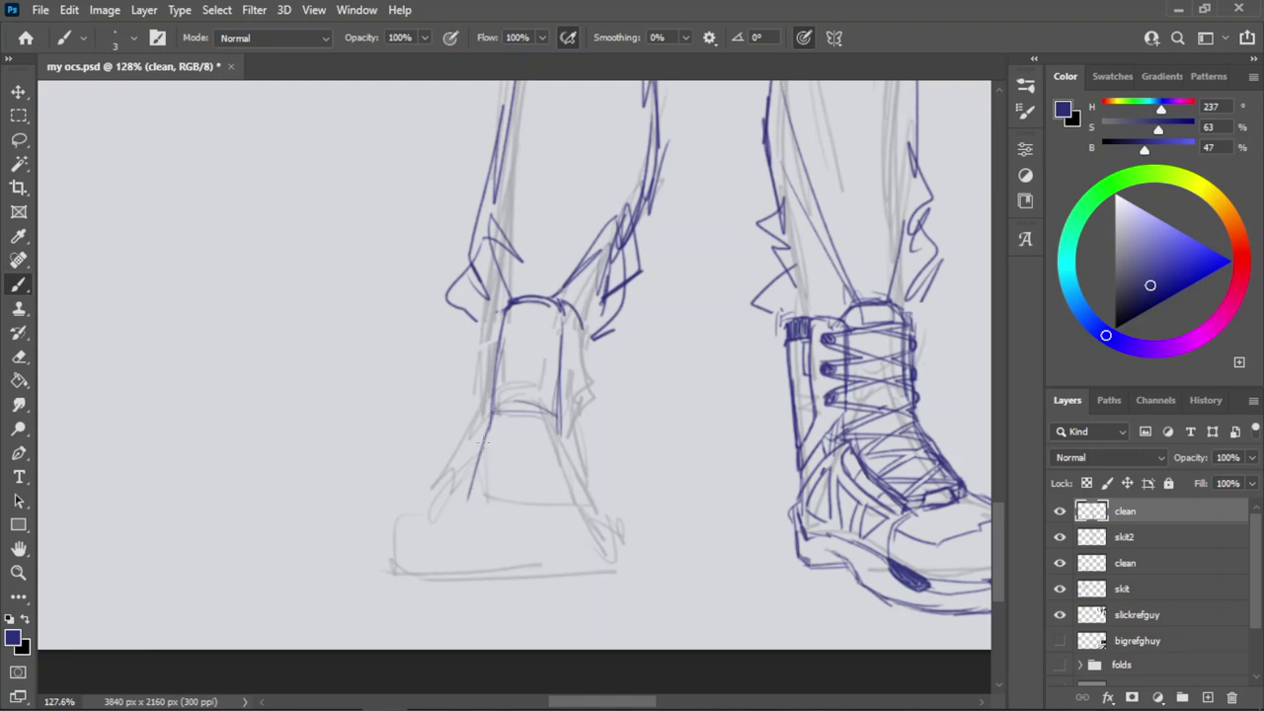
Outline the flared lower section of the boot's tongue with a flat base and darken its sides.
key("ctrl+z")
mouse_move(494, 416)
left_mouse_down()
mouse_move(464, 475)
mouse_move(477, 477)
mouse_move(457, 479)
mouse_move(561, 478)
left_mouse_up()
key("ctrl+z")
left_click_drag(555, 418, 567, 480)
key("ctrl+z")
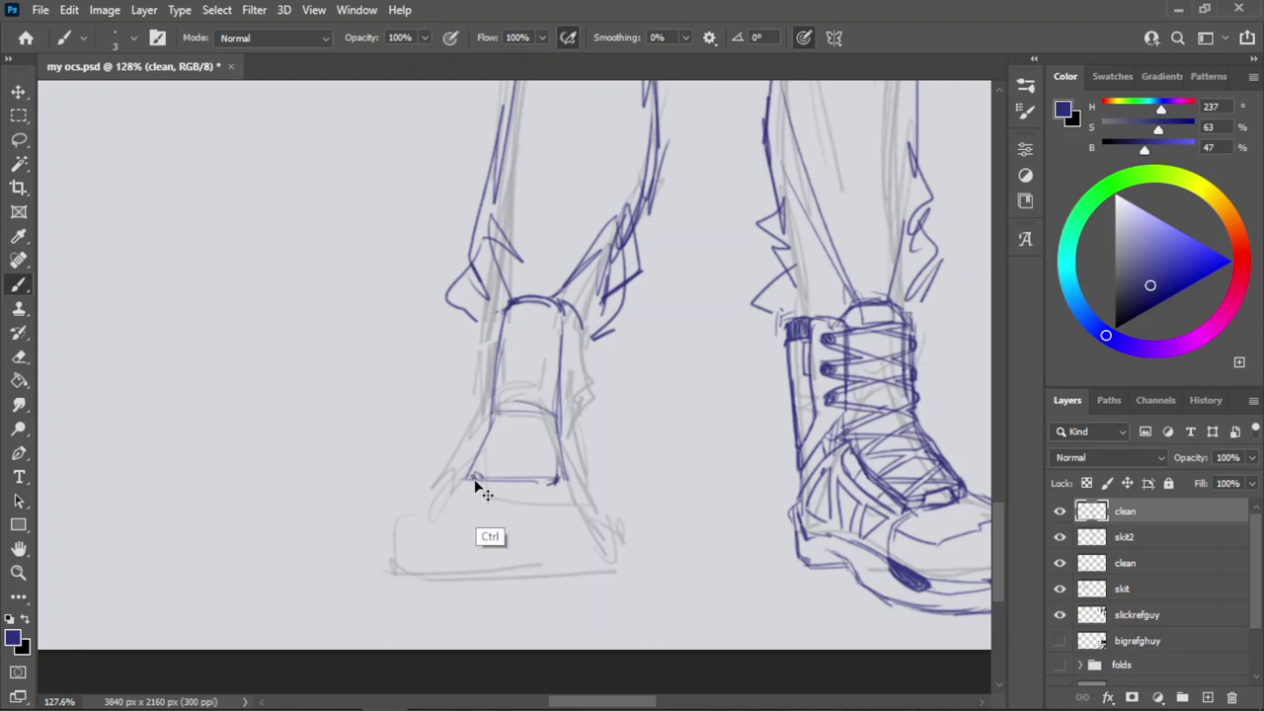
left_click_drag(474, 457, 493, 381)
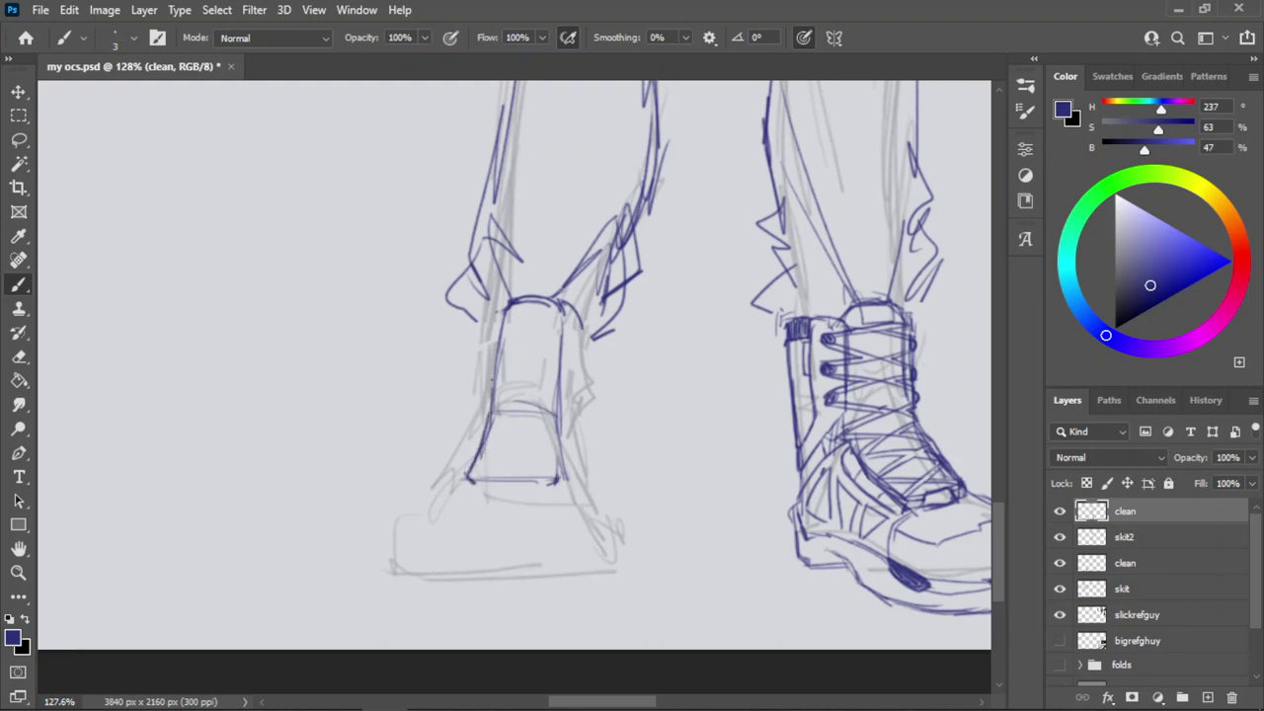
mouse_move(561, 437)
left_mouse_down()
mouse_move(558, 478)
mouse_move(559, 338)
mouse_move(553, 322)
mouse_move(498, 316)
left_mouse_up()
key("ctrl+z")
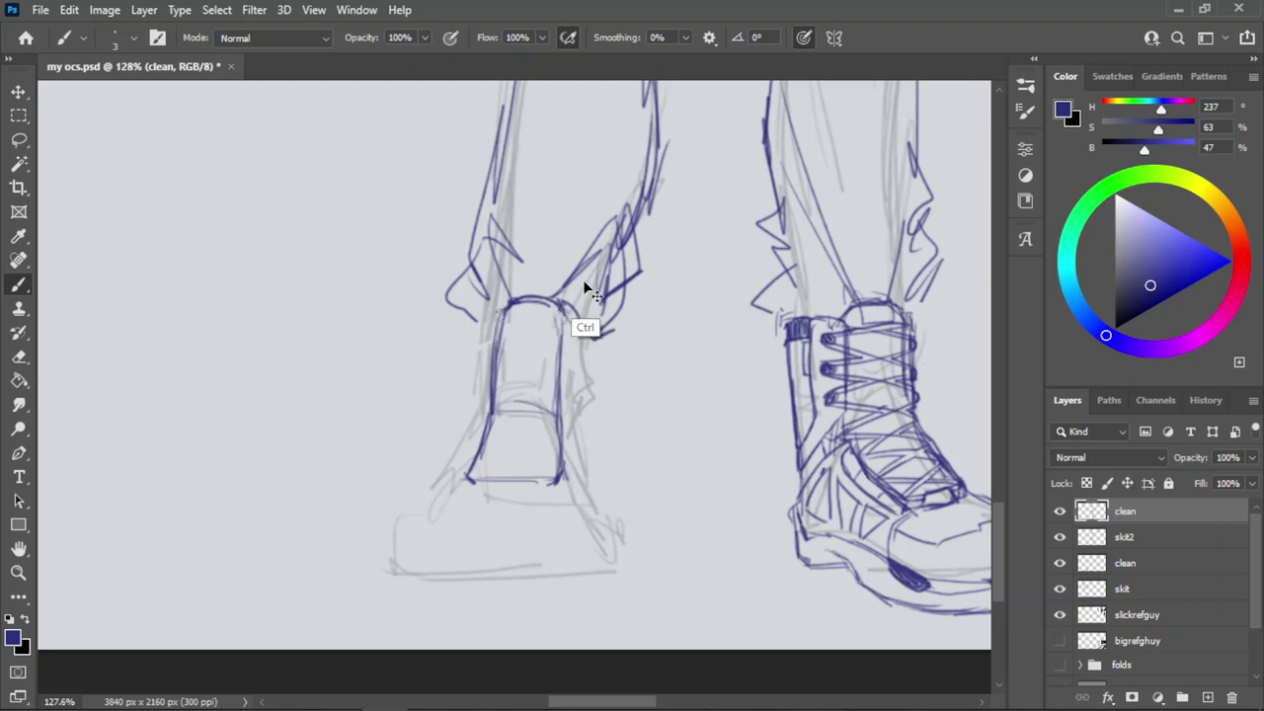
Erase the stray cuff lines hanging beside the top corner of the boot's tongue.
key("z")
left_click_drag(529, 267, 508, 268)
left_click_drag(559, 331, 599, 318)
key("e")
mouse_move(604, 310)
left_mouse_down()
mouse_move(577, 286)
mouse_move(585, 300)
mouse_move(504, 318)
left_mouse_up()
key("z")
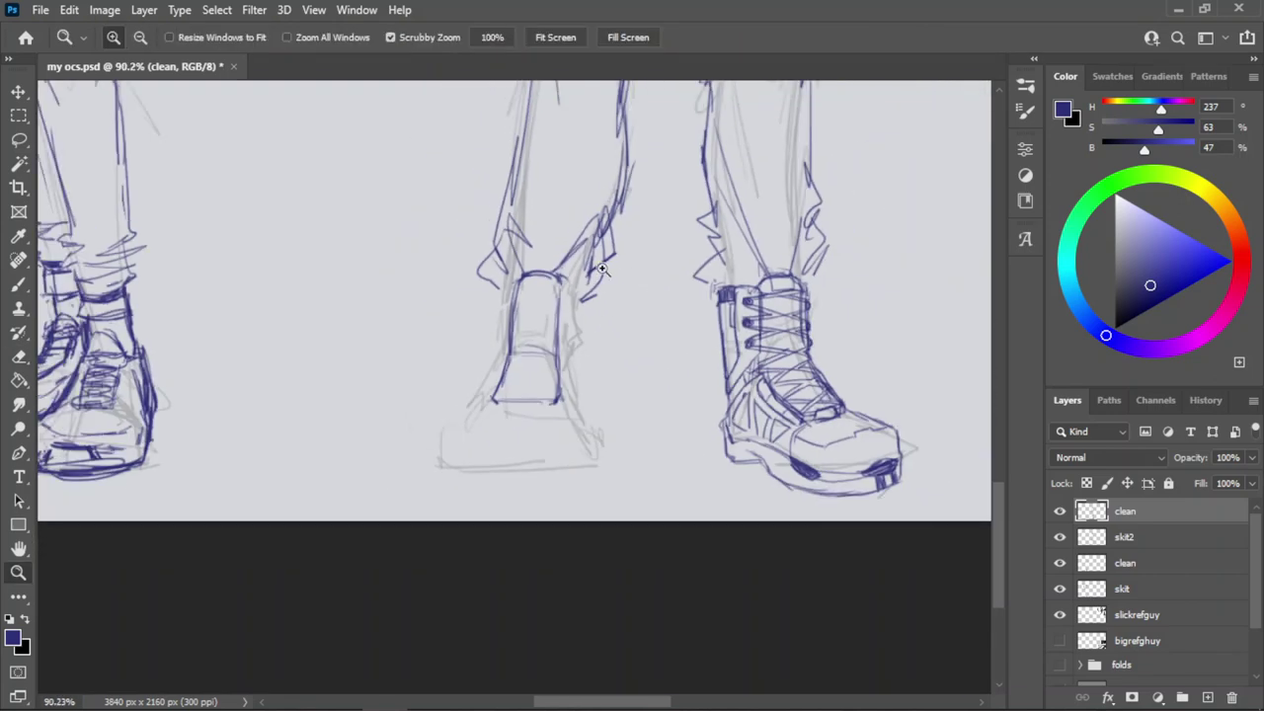
left_click_drag(592, 273, 642, 272)
key("e")
left_click_drag(572, 327, 595, 281)
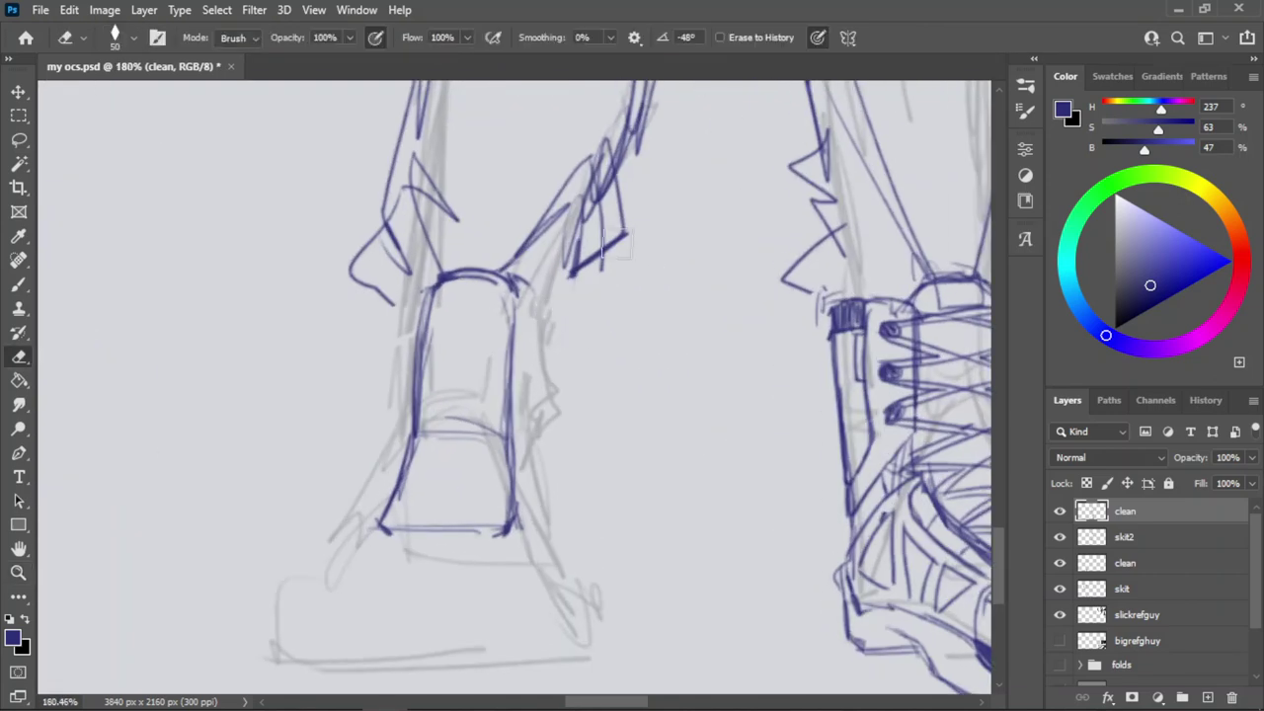
Draw the shaft's side panel next to the tongue, on the side facing the finished boot.
key("b")
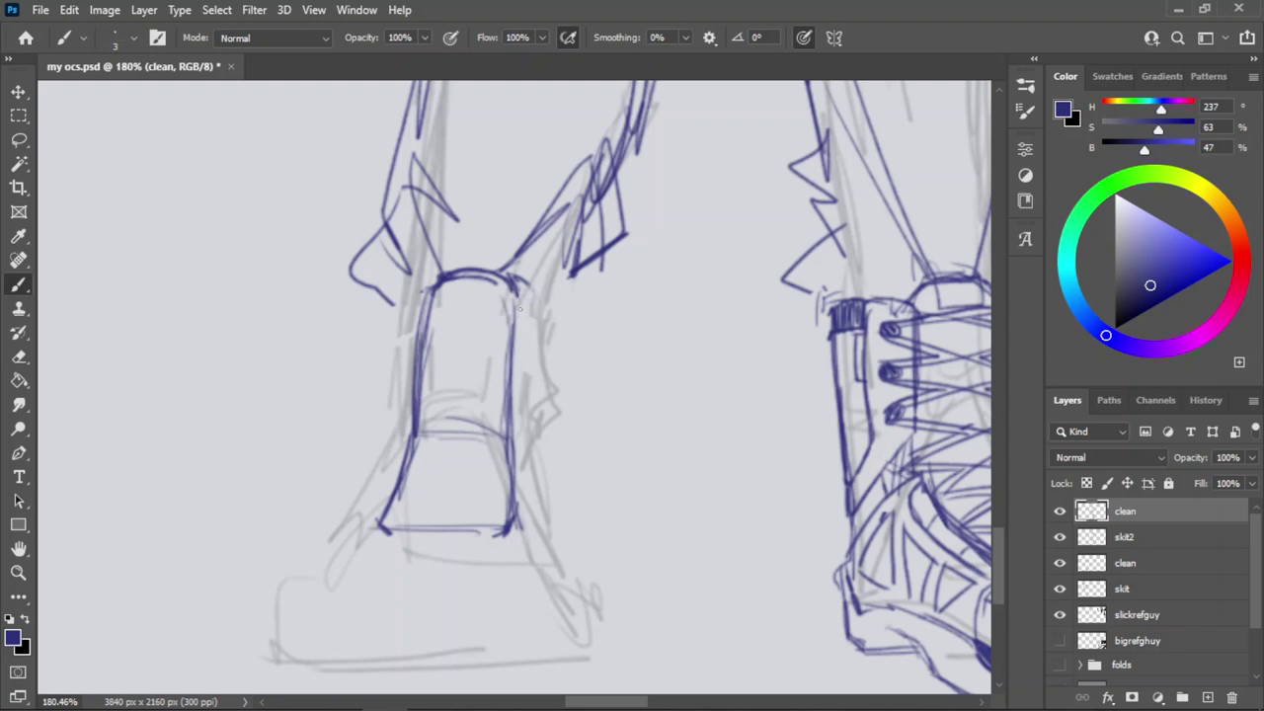
mouse_move(524, 294)
left_mouse_down()
mouse_move(561, 292)
mouse_move(557, 409)
left_mouse_up()
key("ctrl+z")
left_click_drag(568, 296, 556, 498)
key("ctrl+z")
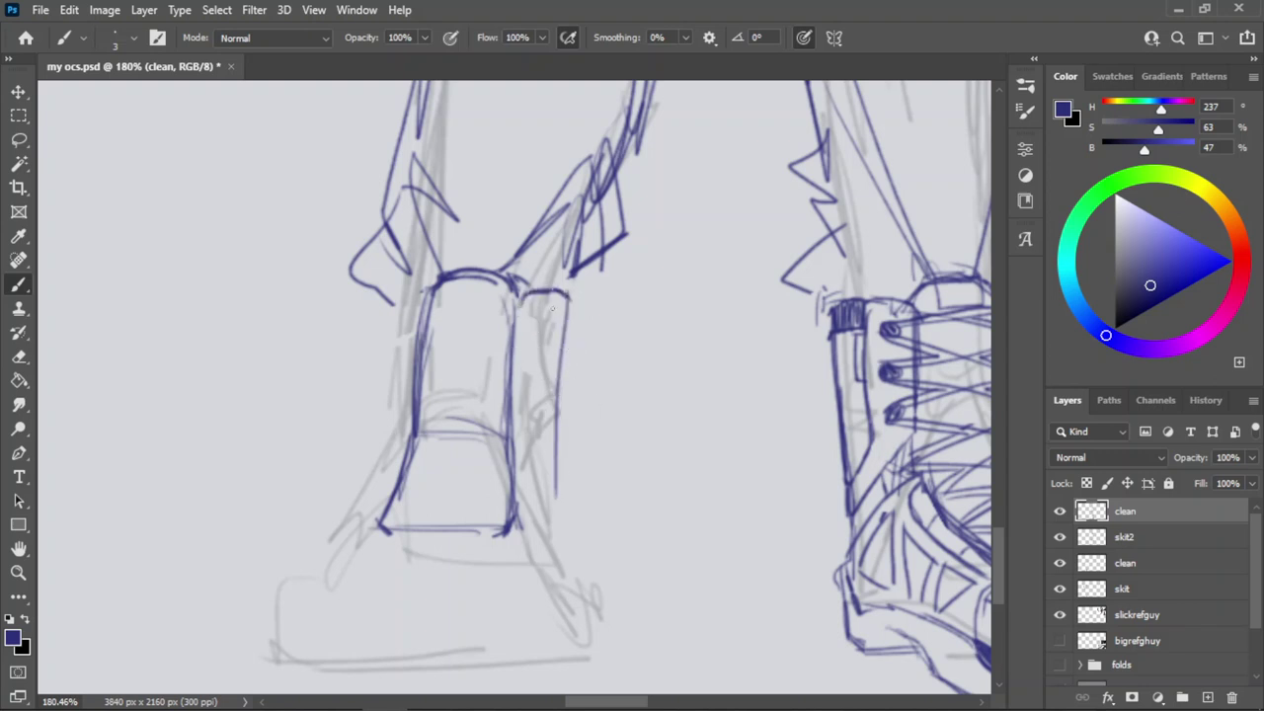
key("ctrl+z")
key("e")
key("b")
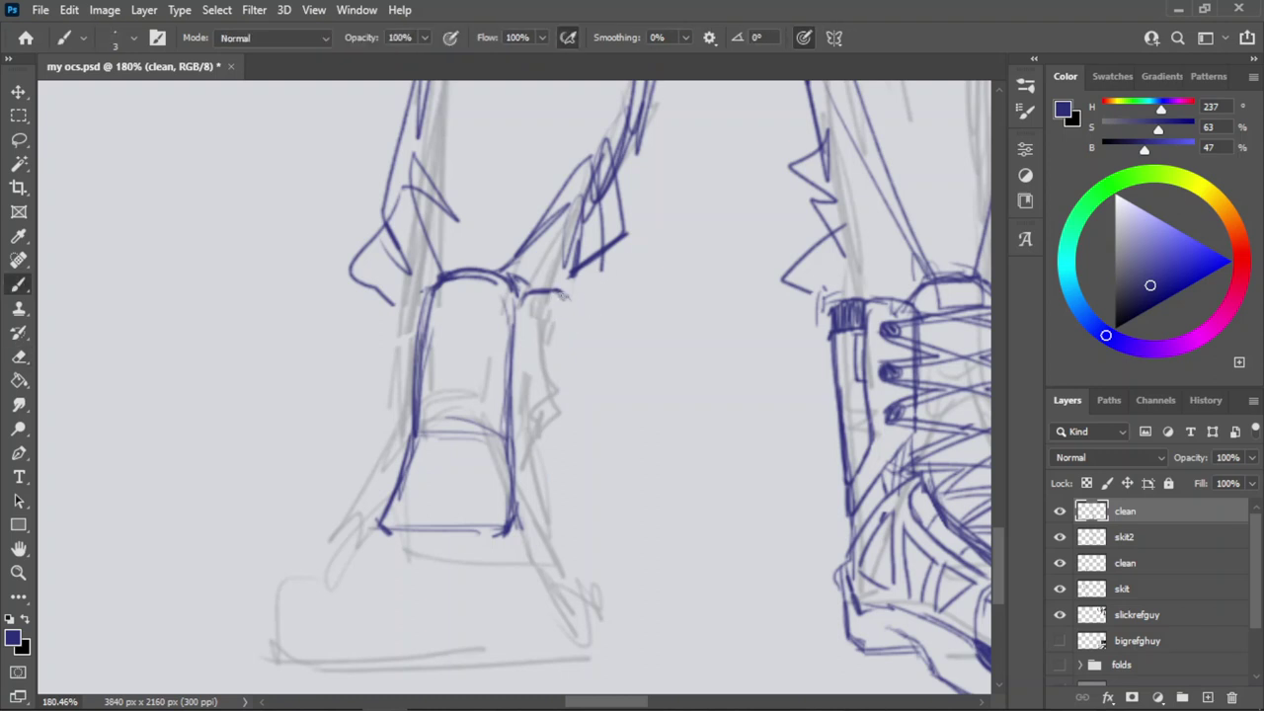
left_click_drag(565, 295, 555, 477)
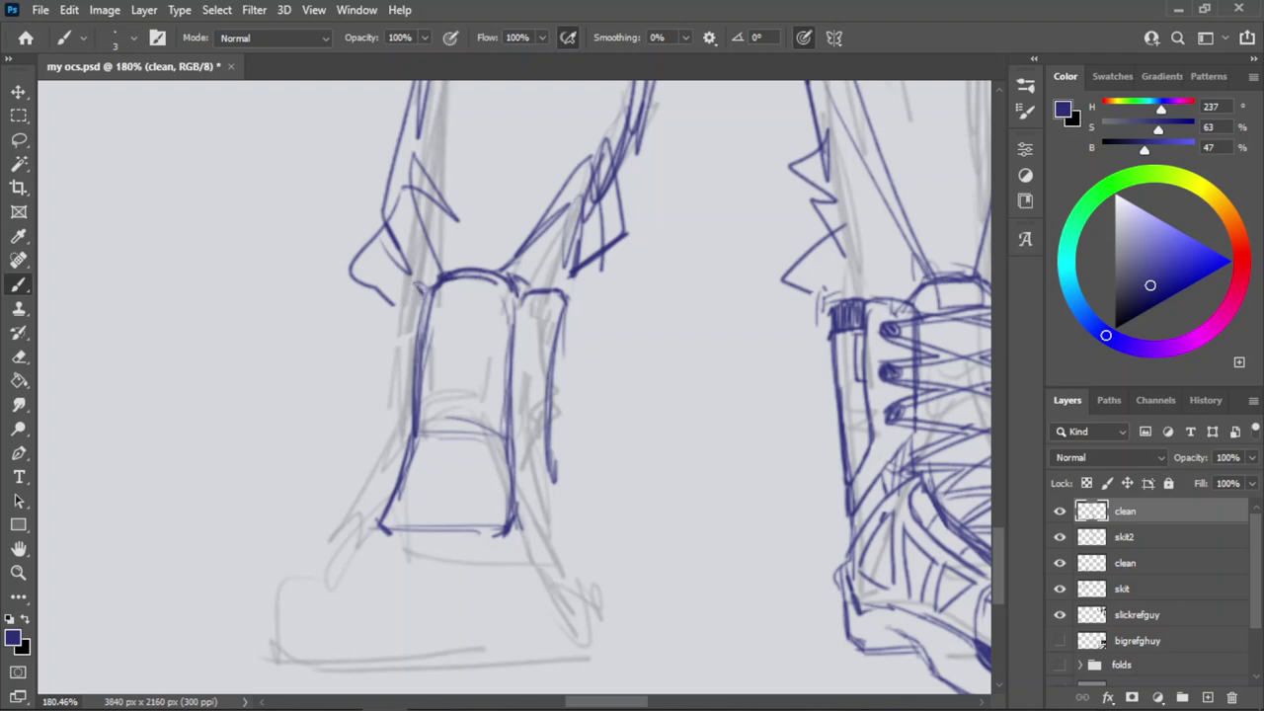
Draw the matching side panel on the shaft's far side from the finished boot, and save the file.
left_click_drag(406, 284, 390, 431)
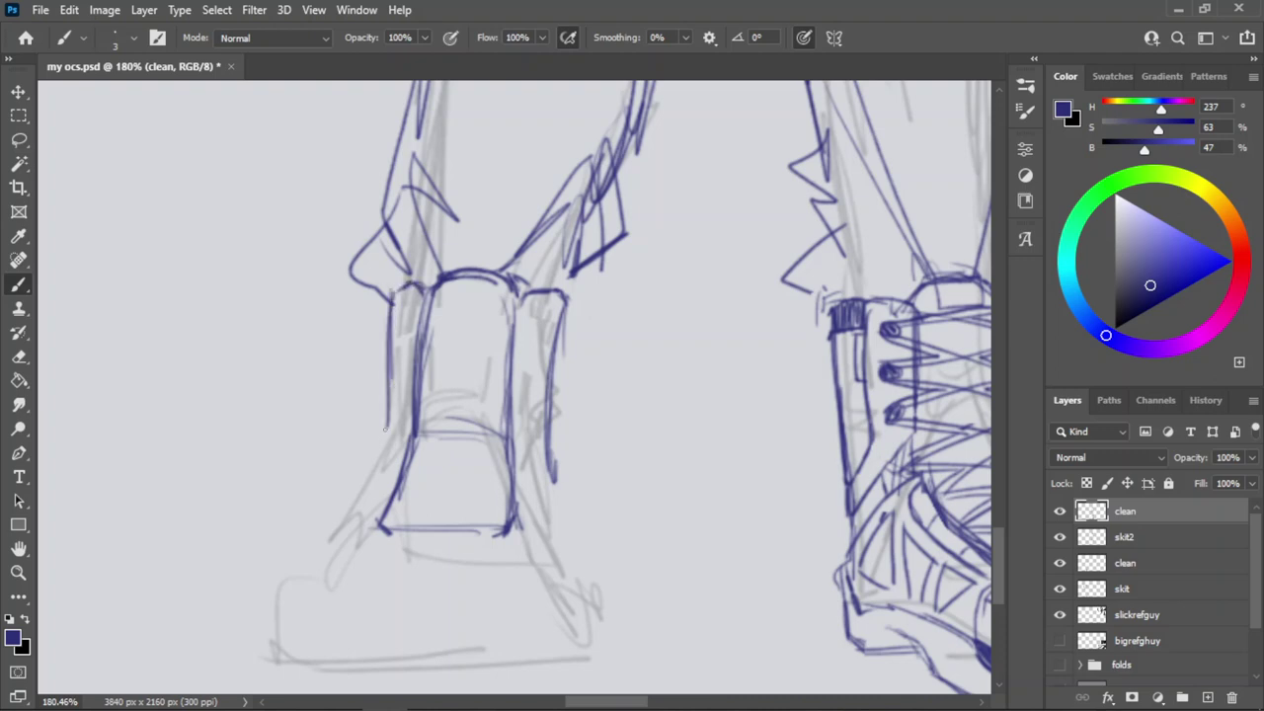
left_click_drag(391, 309, 388, 446)
left_click_drag(393, 385, 393, 433)
key("z")
mouse_move(462, 284)
left_mouse_down()
mouse_move(390, 284)
mouse_move(519, 281)
left_mouse_up()
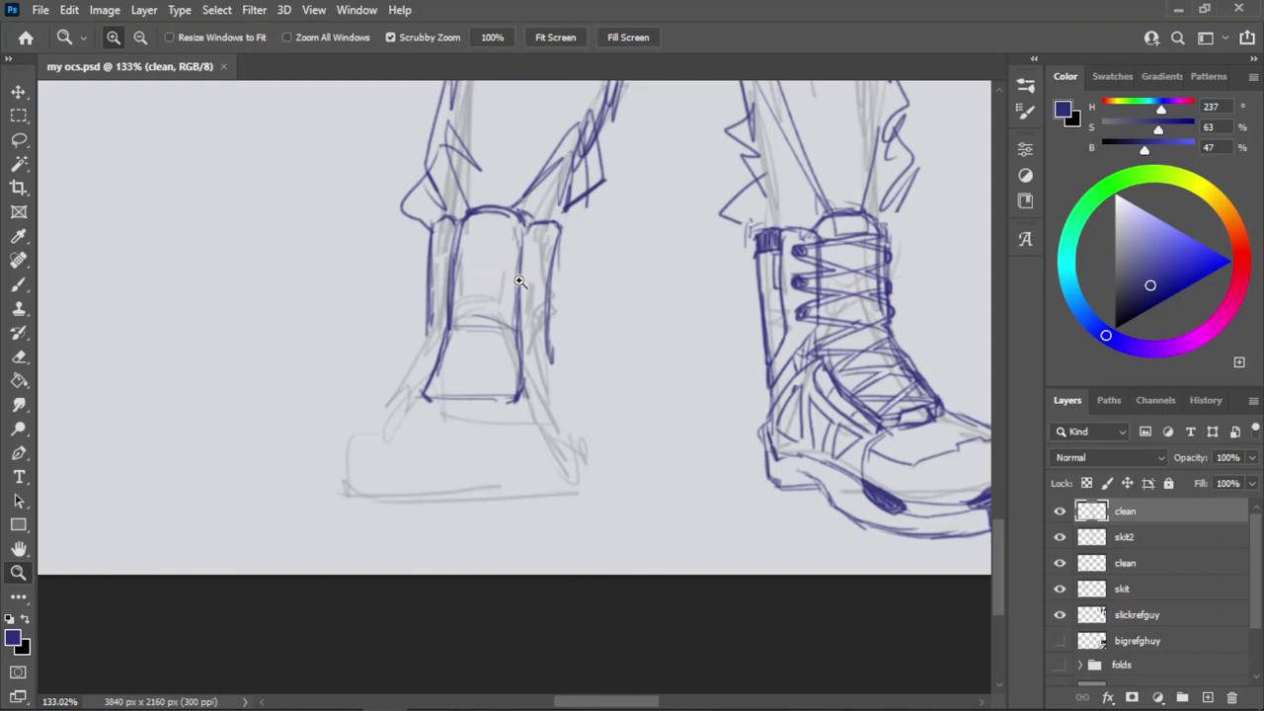
Draw an angled ankle strap from the tongue to the side panel facing the finished boot, redoing strokes until it fits.
key("b")
key("z")
left_click_drag(542, 354, 571, 350)
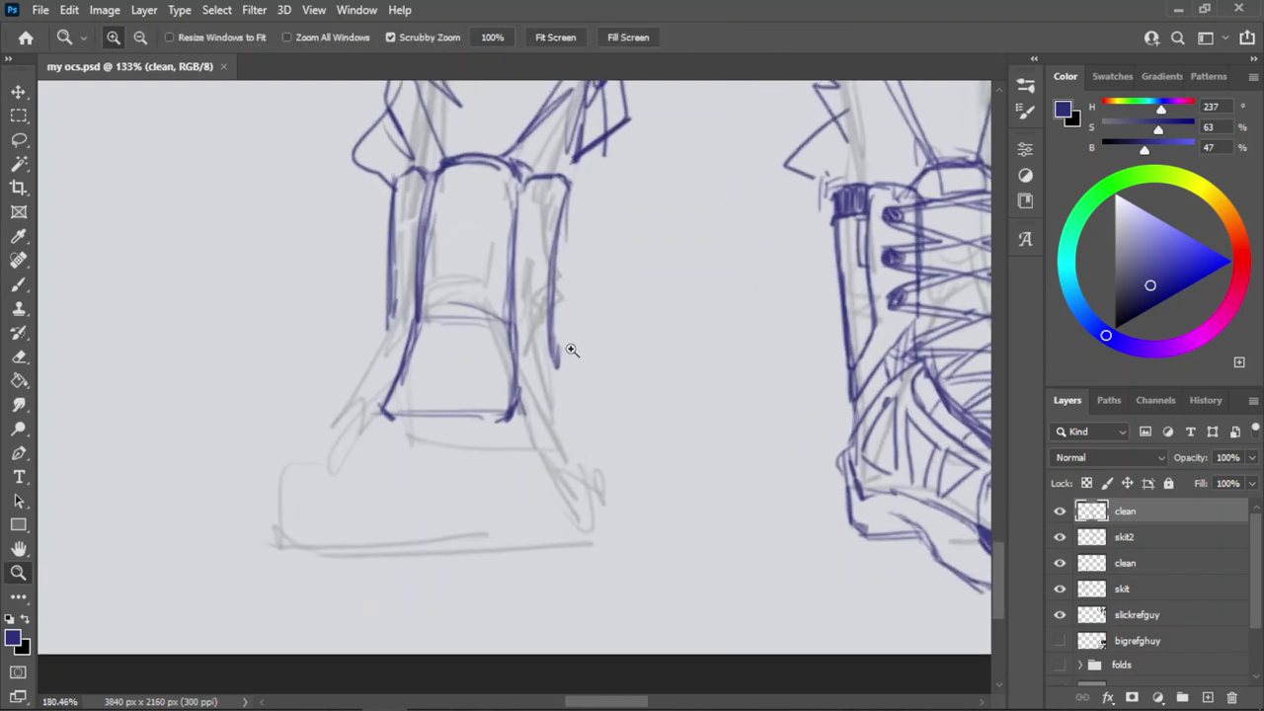
key("b")
left_click_drag(448, 302, 552, 386)
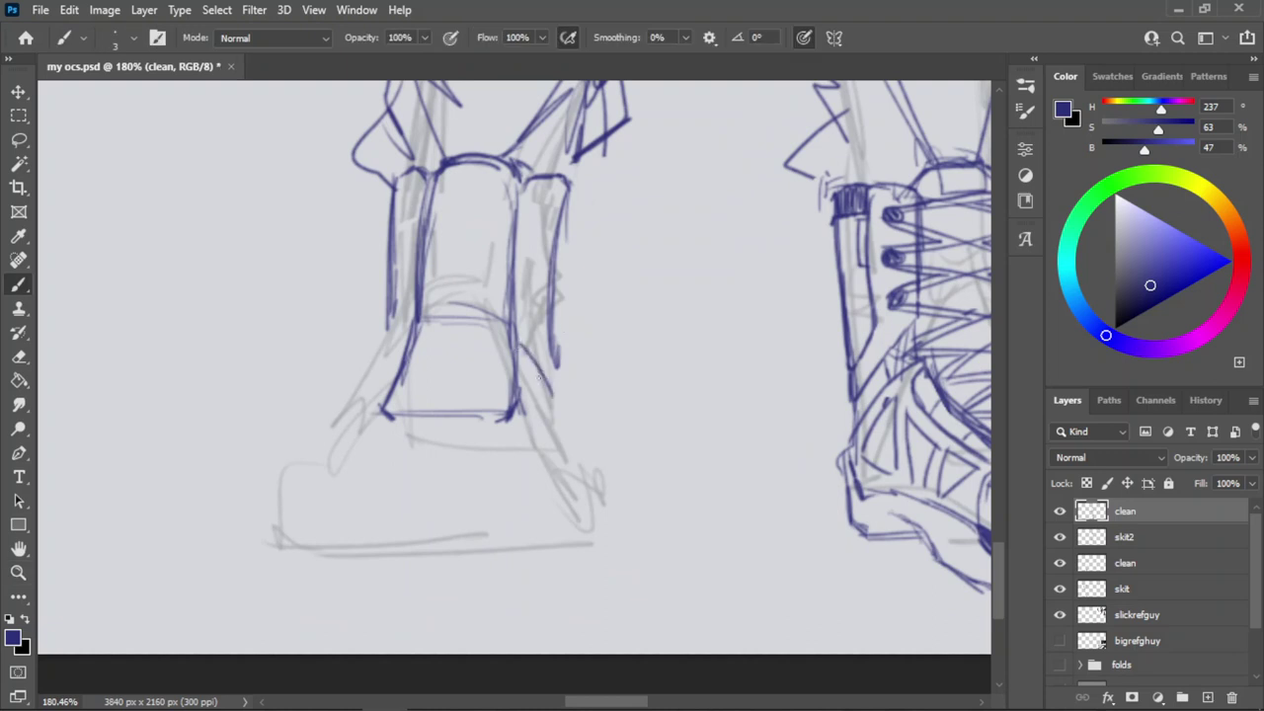
key("ctrl+z")
left_click_drag(514, 327, 549, 366)
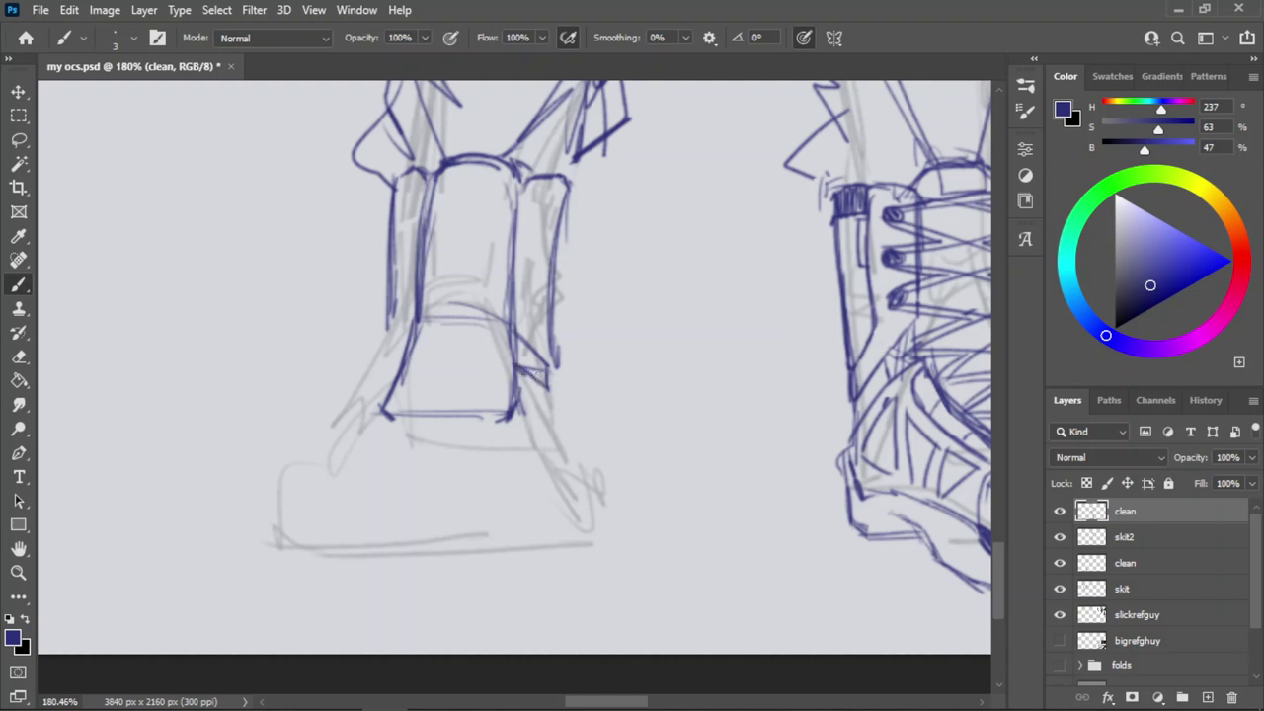
key("ctrl+z")
key("ctrl+z")
left_click_drag(532, 374, 544, 392)
key("ctrl+z")
key("ctrl+z")
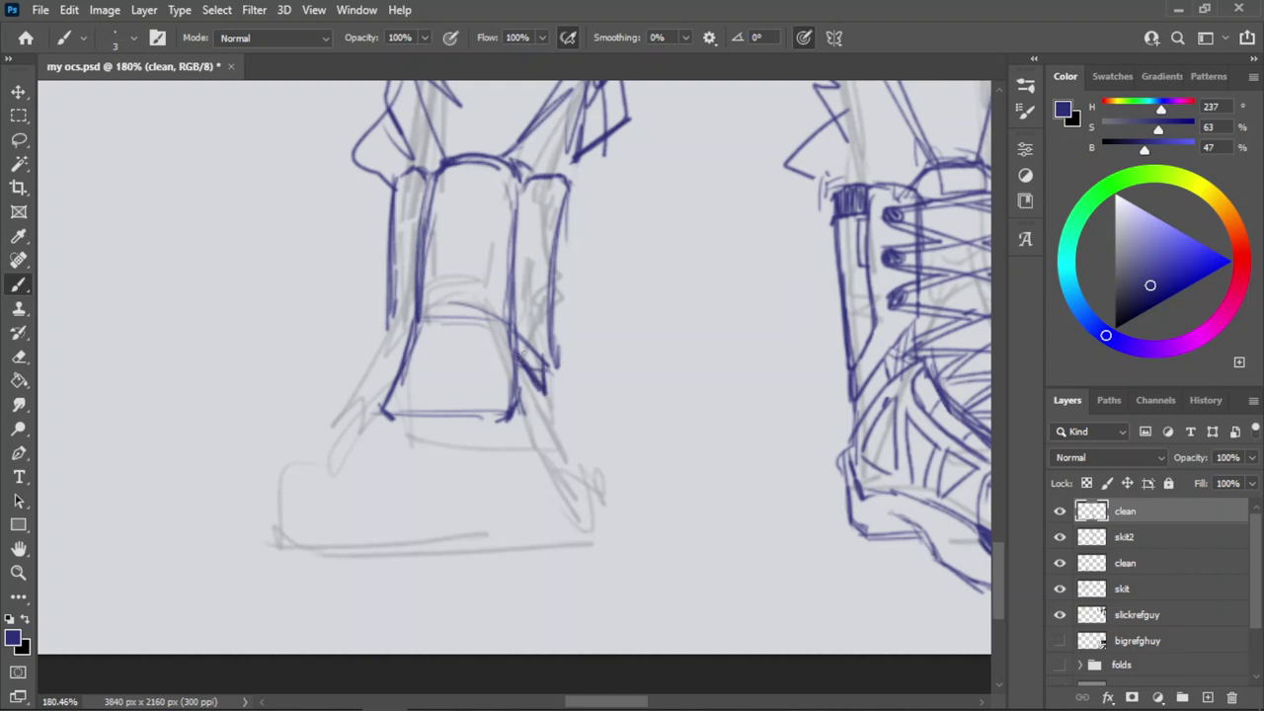
key("ctrl+z")
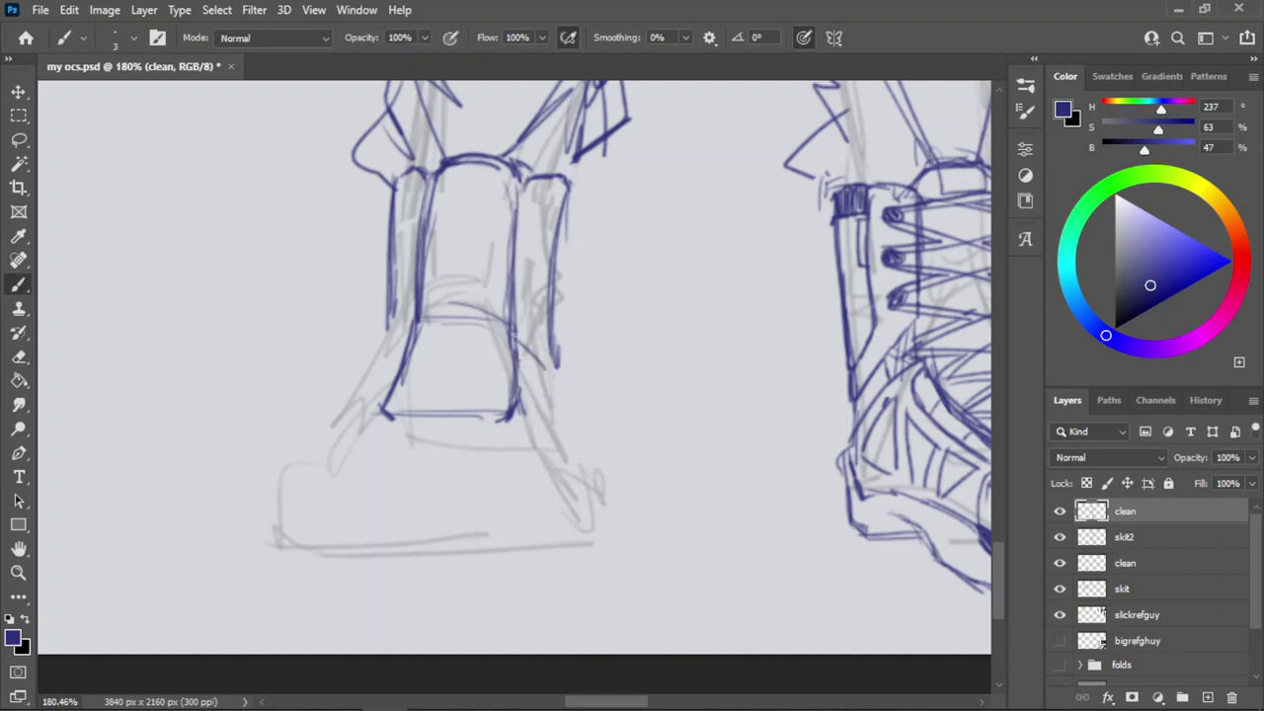
left_click_drag(517, 336, 544, 381)
key("ctrl+z")
key("ctrl+z")
left_click_drag(514, 332, 544, 388)
key("ctrl+z")
key("ctrl+z")
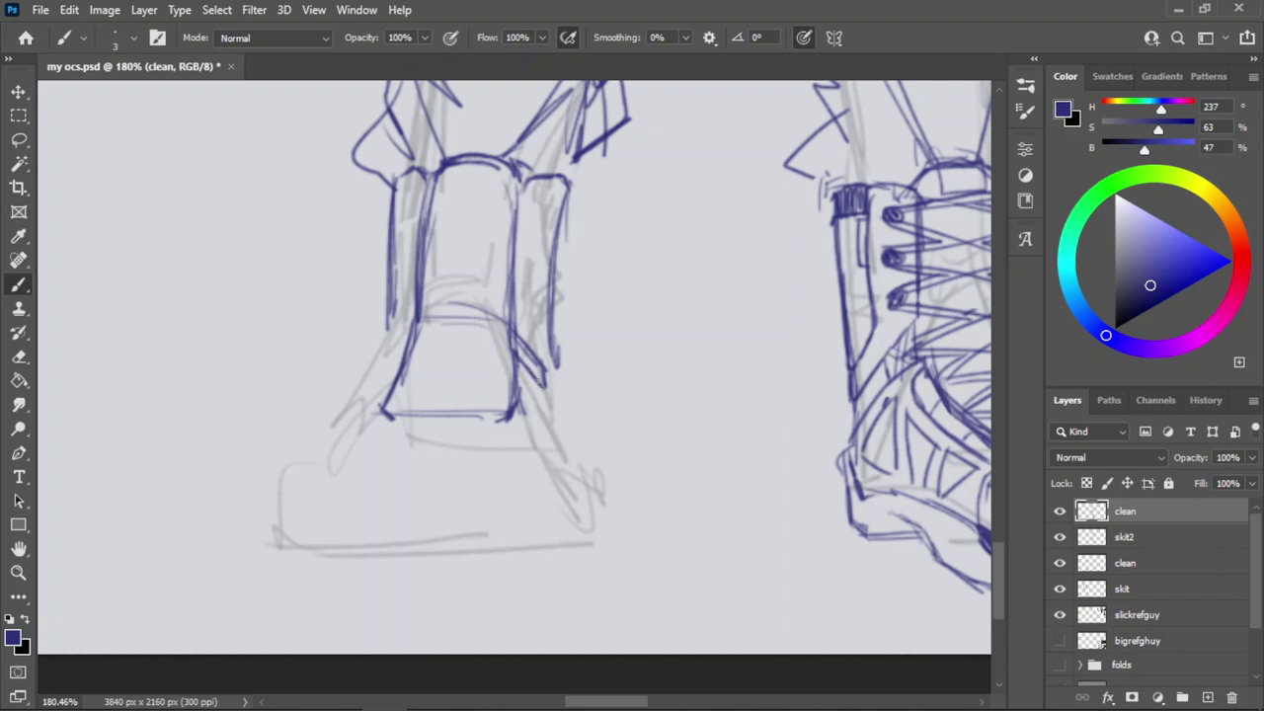
Draw a matching angled ankle strap on the opposite side of the tongue.
mouse_move(414, 327)
left_mouse_down()
mouse_move(383, 369)
mouse_move(407, 328)
mouse_move(385, 356)
left_mouse_up()
key("ctrl+z")
key("ctrl+z")
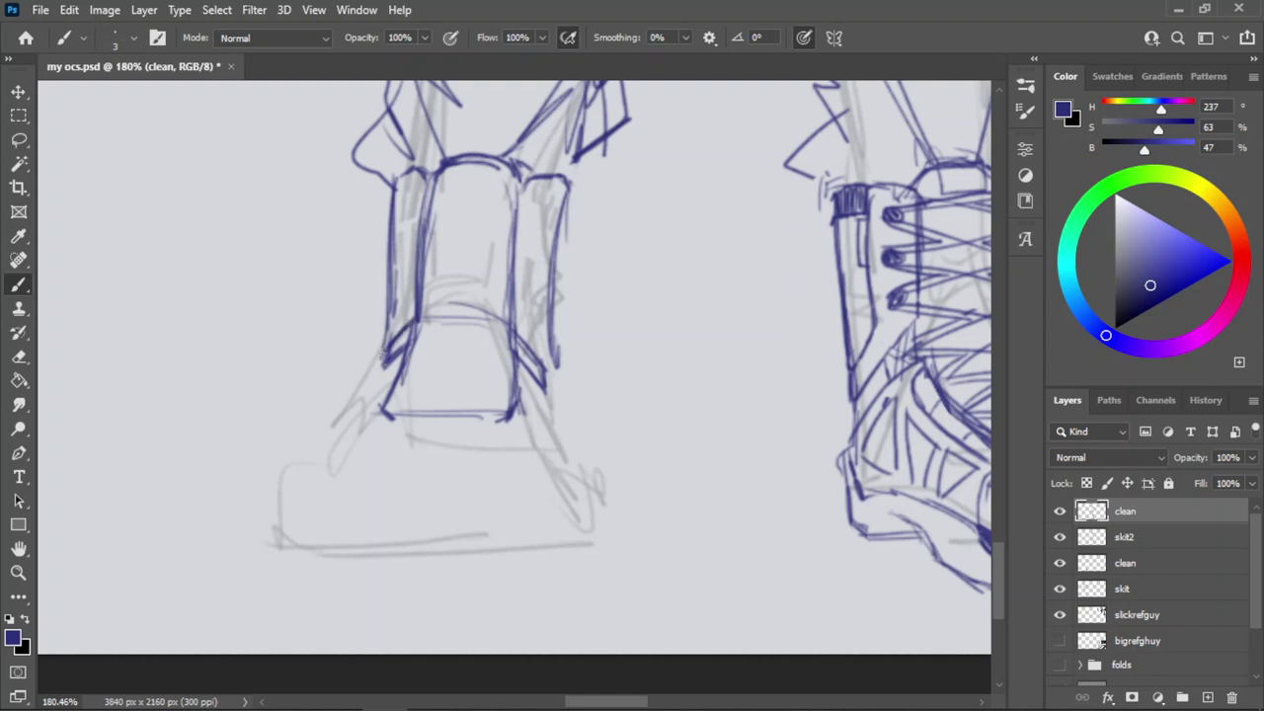
Extend the boot's edge facing the finished boot down from the ankle strap towards the foot.
left_click_drag(557, 341, 566, 496)
key("ctrl+z")
left_click_drag(548, 403, 564, 462)
left_click_drag(545, 407, 554, 437)
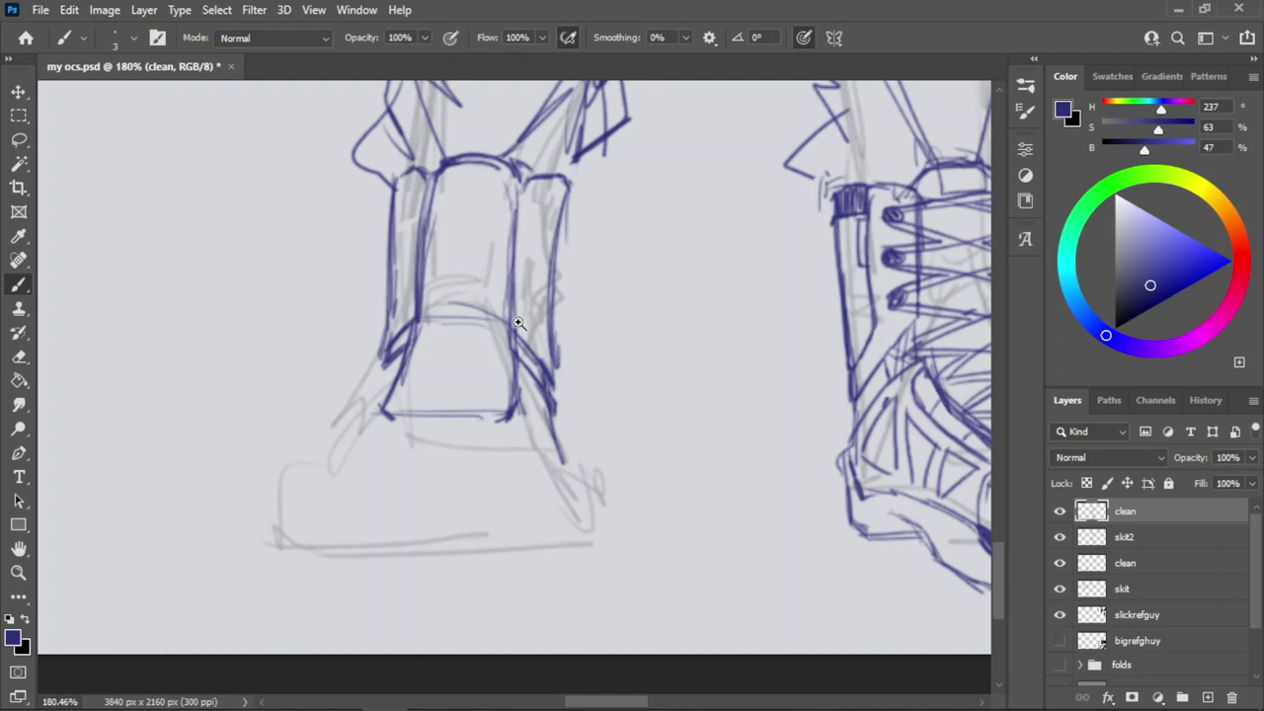
Redraw the base line of the boot's tongue and sketch a horizontal guide line across the foot below it.
key("z")
left_click_drag(484, 338, 488, 338)
mouse_move(508, 283)
left_mouse_down()
mouse_move(461, 320)
mouse_move(508, 347)
mouse_move(389, 373)
left_mouse_up()
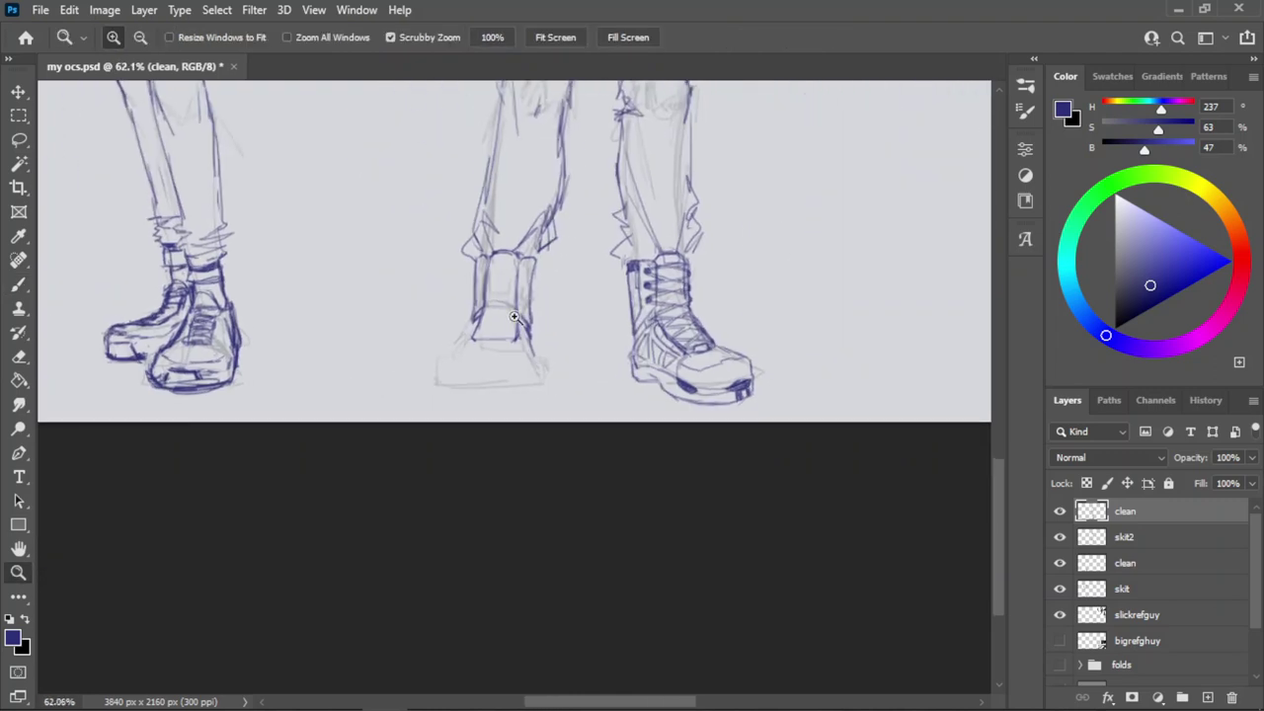
left_click_drag(514, 316, 551, 327)
key("b")
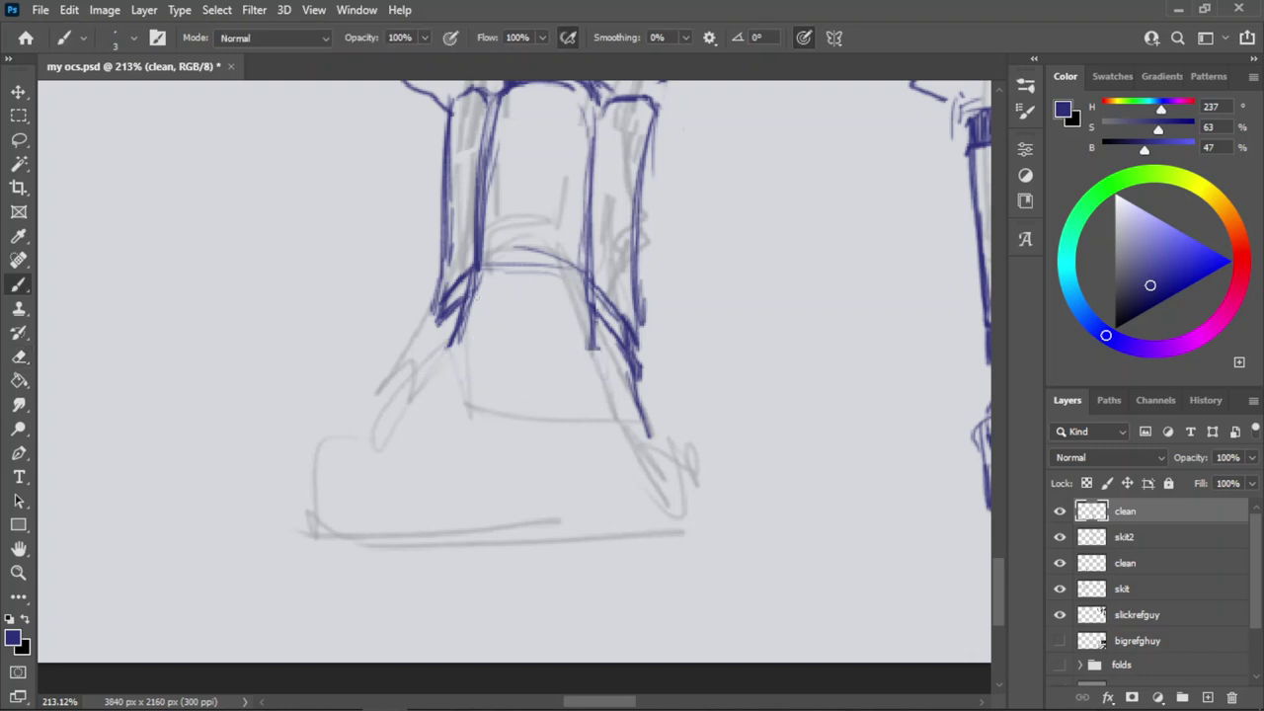
mouse_move(480, 263)
left_mouse_down()
mouse_move(451, 341)
mouse_move(580, 361)
left_mouse_up()
left_click_drag(425, 386, 593, 392)
key("ctrl+z")
left_click_drag(360, 431, 583, 420)
key("ctrl+z")
Draw the slanted outer edge of the boot from the ankle strap down to the side of the toe.
left_click_drag(437, 295, 410, 378)
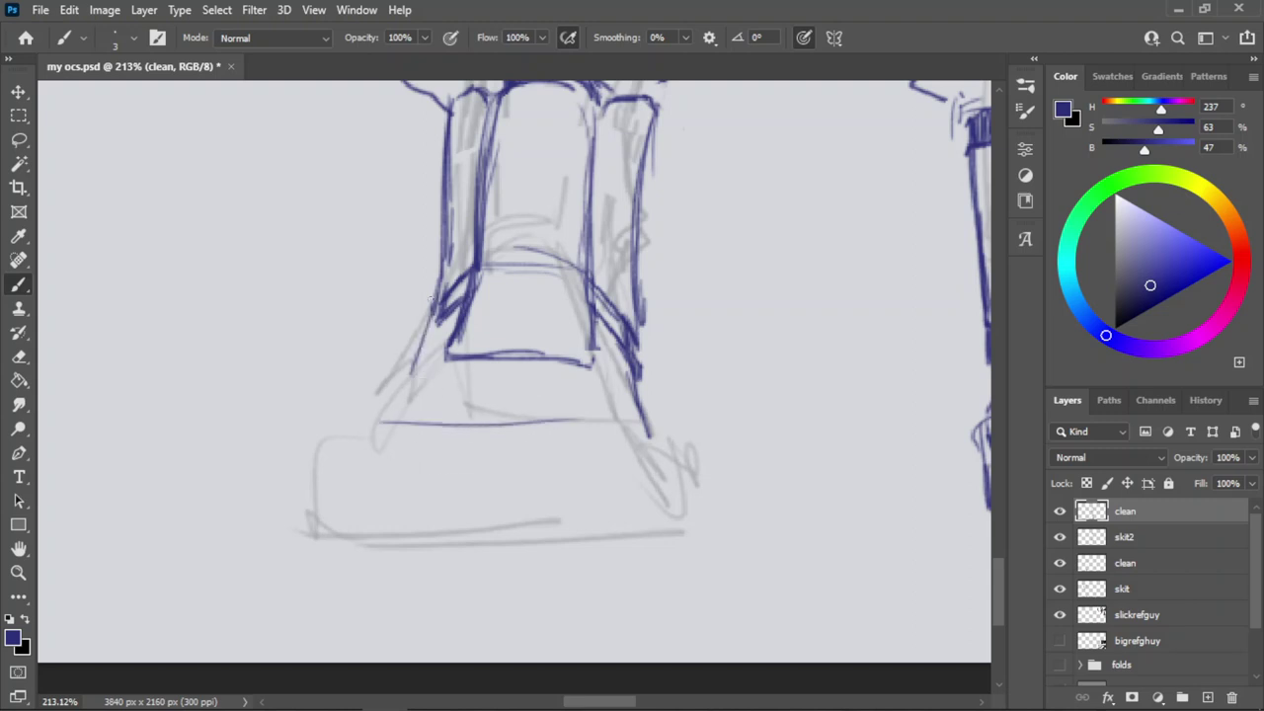
key("ctrl+z")
mouse_move(433, 319)
left_mouse_down()
mouse_move(376, 422)
mouse_move(365, 417)
mouse_move(347, 472)
mouse_move(347, 453)
mouse_move(357, 510)
mouse_move(378, 522)
mouse_move(366, 521)
left_mouse_up()
key("ctrl+z")
key("ctrl+z")
Draw the curved bottom edge of the boot and join it to the side facing the finished boot.
mouse_move(358, 511)
left_mouse_down()
mouse_move(435, 550)
mouse_move(557, 524)
left_mouse_up()
key("ctrl+z")
key("ctrl+z")
mouse_move(368, 516)
left_mouse_down()
mouse_move(505, 535)
mouse_move(416, 544)
left_mouse_up()
left_click_drag(391, 533, 518, 548)
left_click_drag(458, 548, 574, 540)
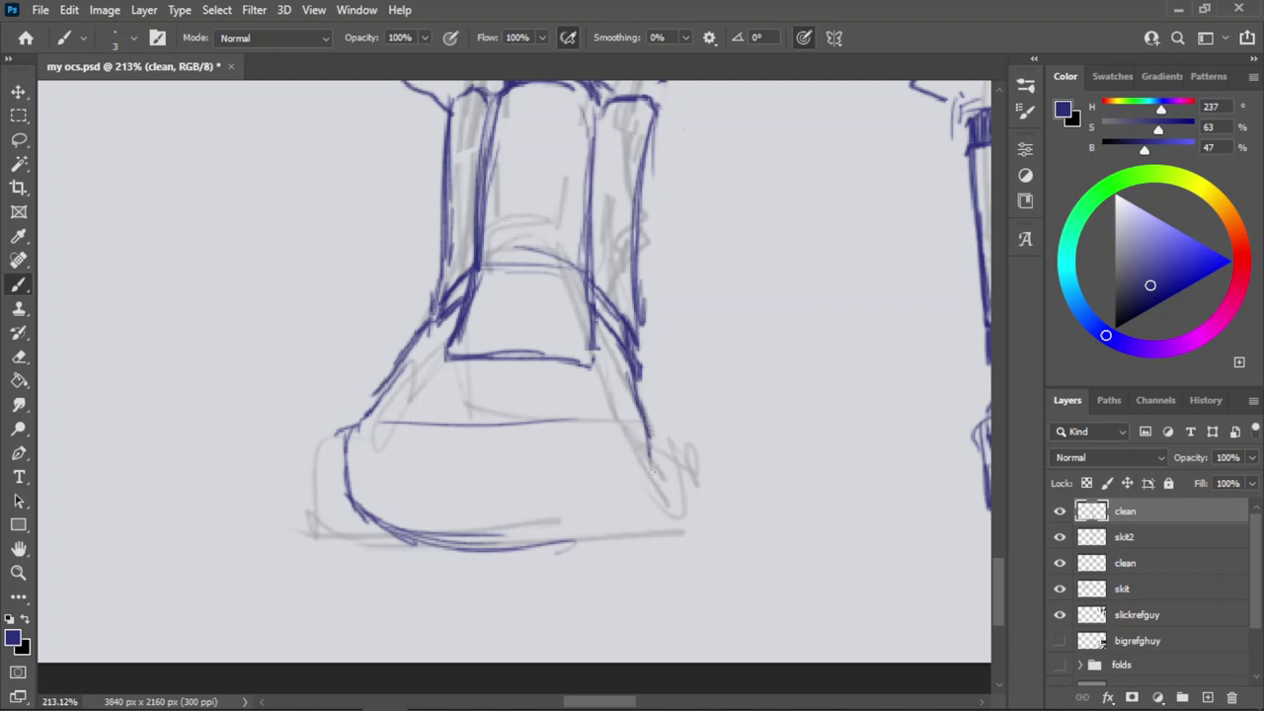
left_click_drag(648, 429, 654, 494)
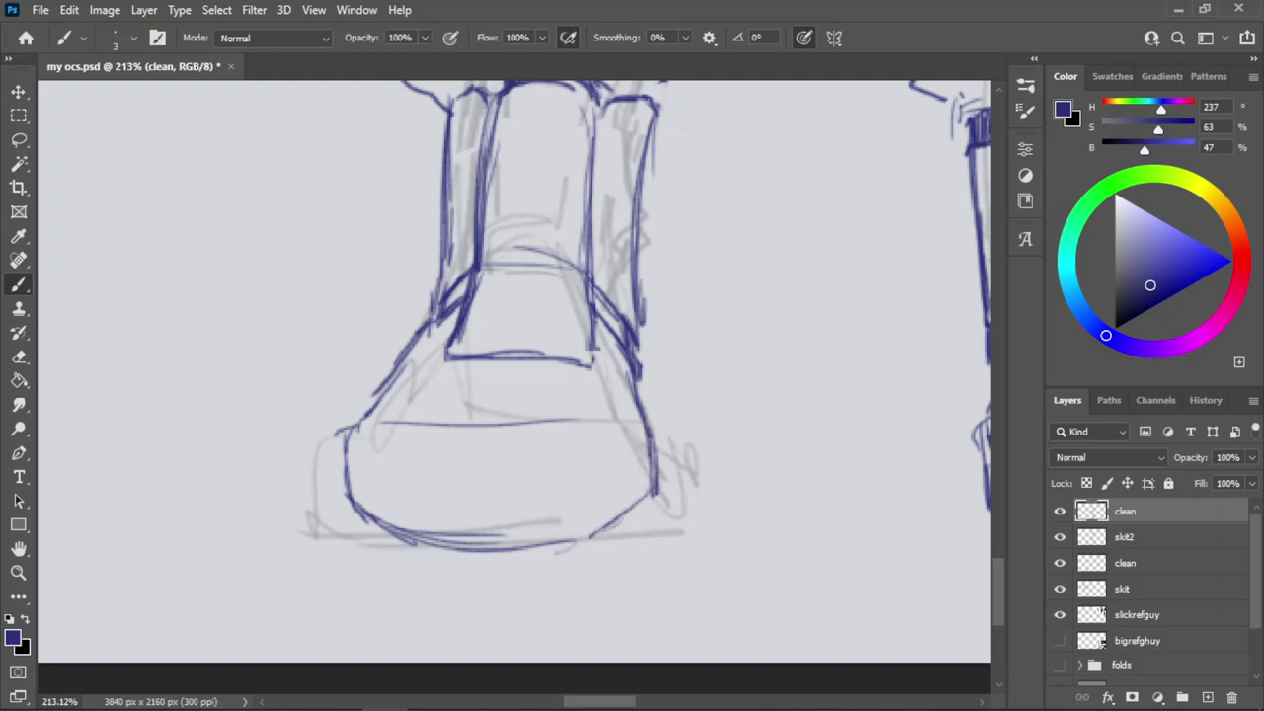
Erase the horizontal guide line across the boot's toe.
key("z")
left_click_drag(517, 416, 507, 402)
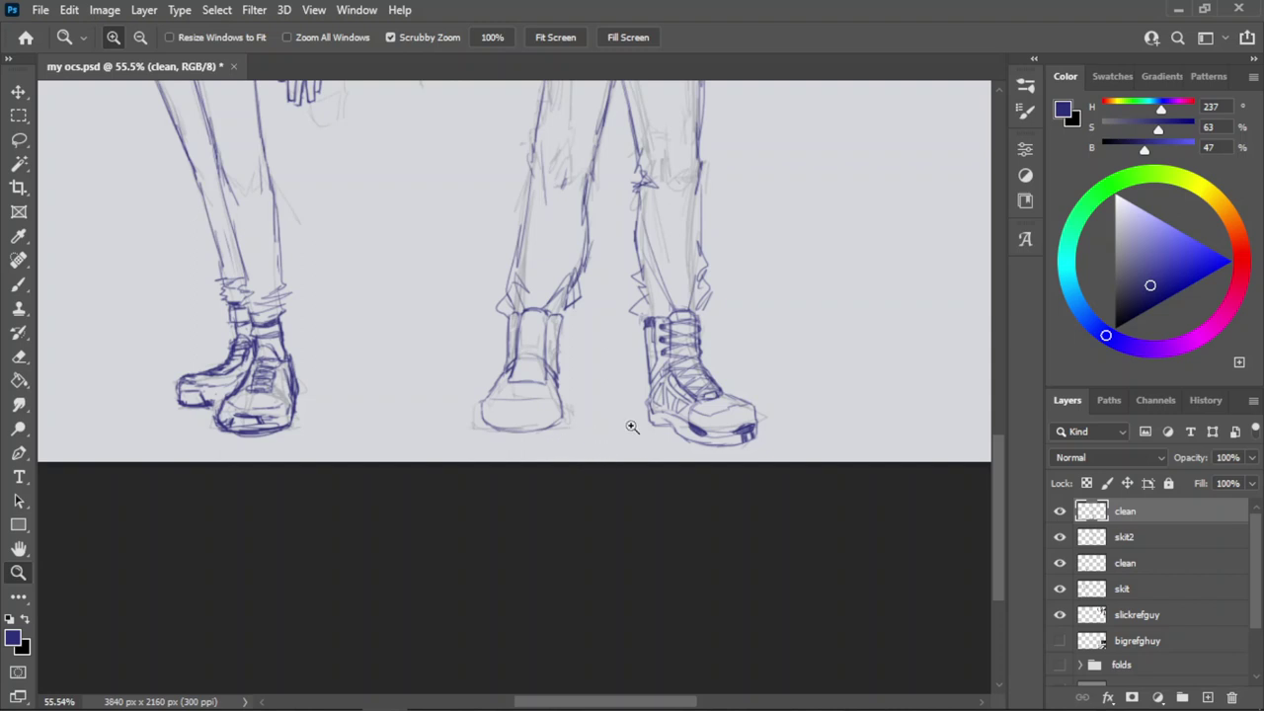
left_click_drag(593, 445, 650, 412)
left_click_drag(459, 446, 524, 413)
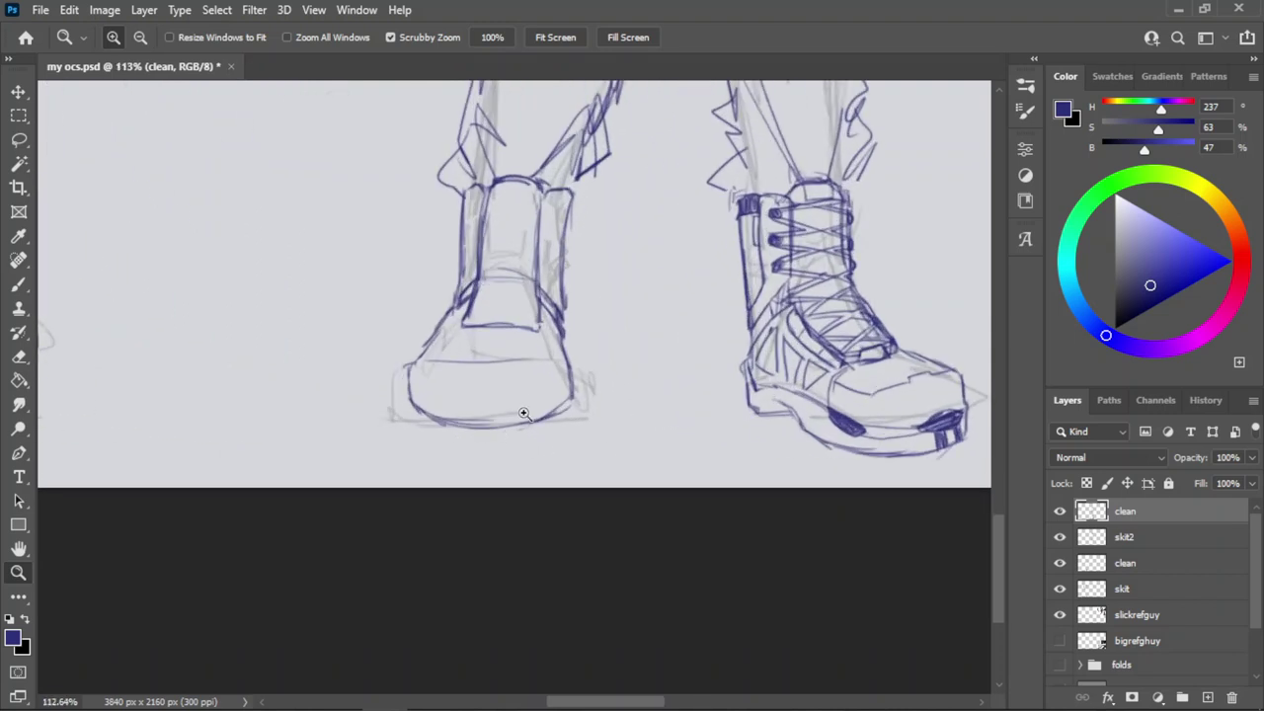
mouse_move(488, 351)
left_mouse_down()
mouse_move(525, 338)
mouse_move(415, 376)
mouse_move(541, 348)
left_mouse_up()
key("e")
mouse_move(419, 363)
left_mouse_down()
mouse_move(561, 348)
mouse_move(432, 376)
mouse_move(454, 361)
left_mouse_up()
Draw curved toe cap lines from both corners of the tongue's base out to the boot's sides.
key("z")
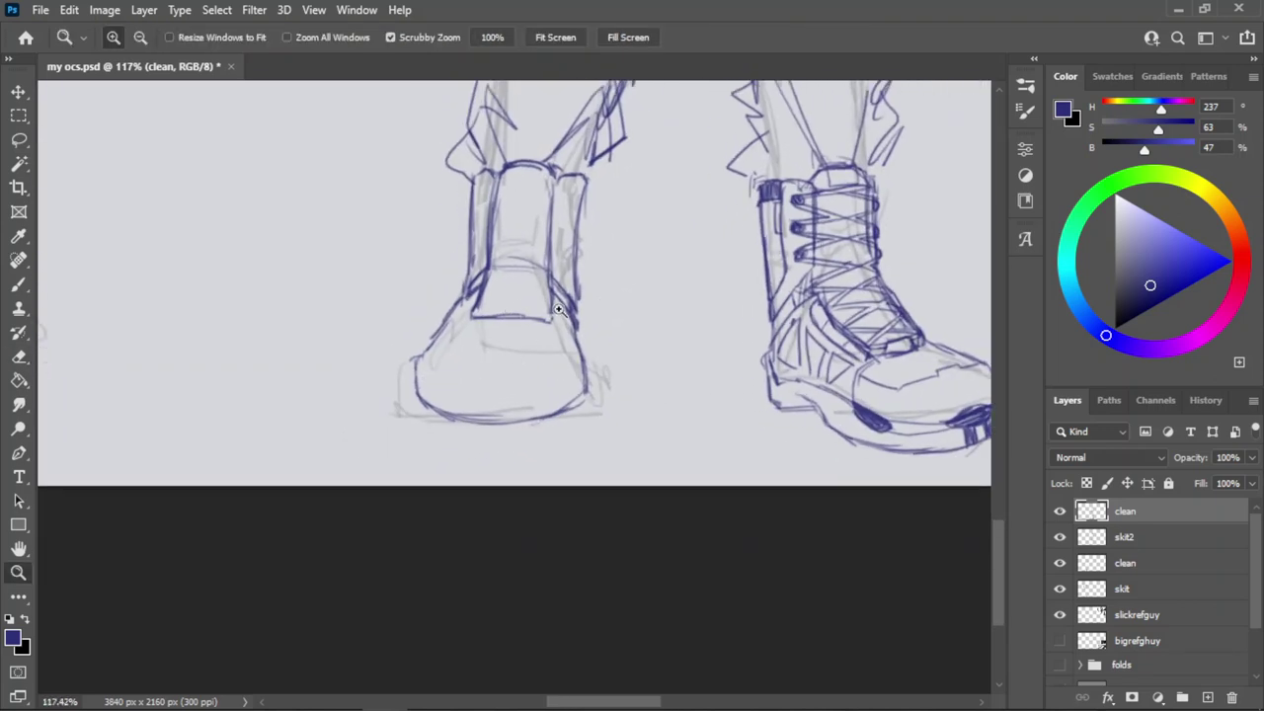
left_click_drag(563, 324, 663, 327)
key("b")
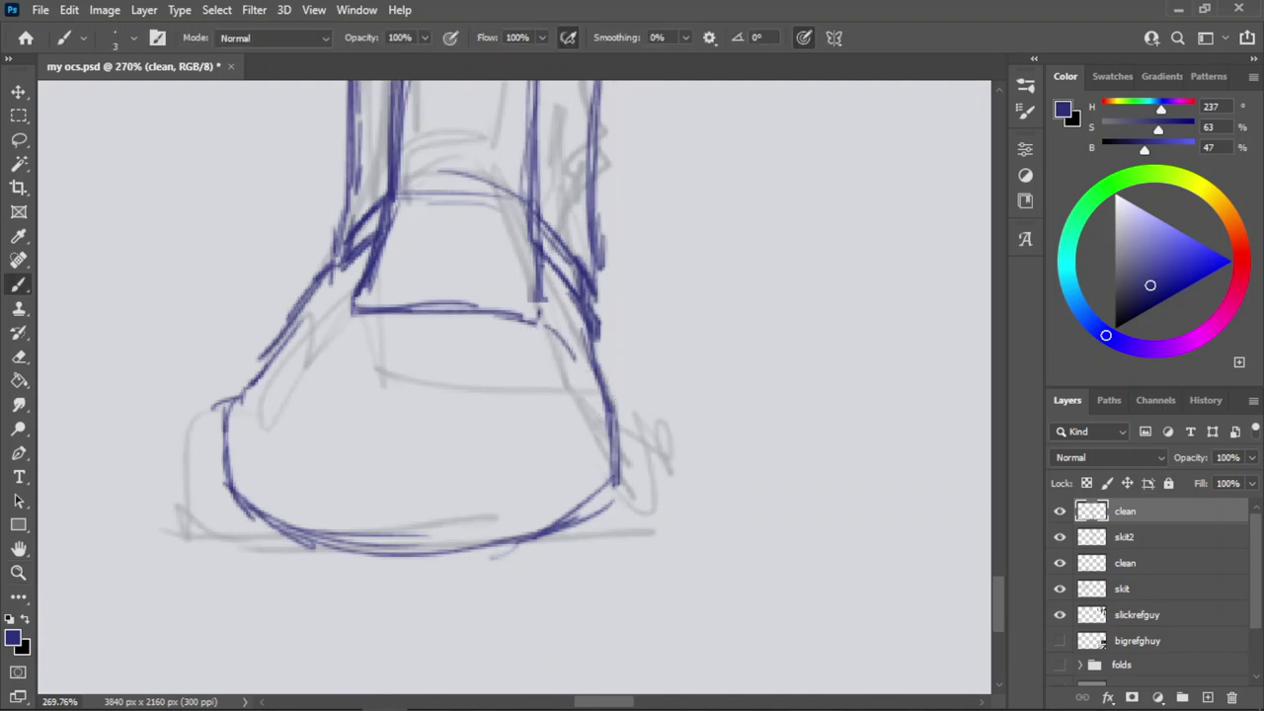
left_click_drag(536, 320, 611, 409)
mouse_move(540, 328)
left_mouse_down()
mouse_move(606, 401)
mouse_move(596, 387)
left_mouse_up()
key("ctrl+z")
key("ctrl+z")
left_click_drag(337, 316, 273, 365)
key("ctrl+z")
left_click_drag(333, 320, 276, 362)
left_click_drag(319, 327, 276, 361)
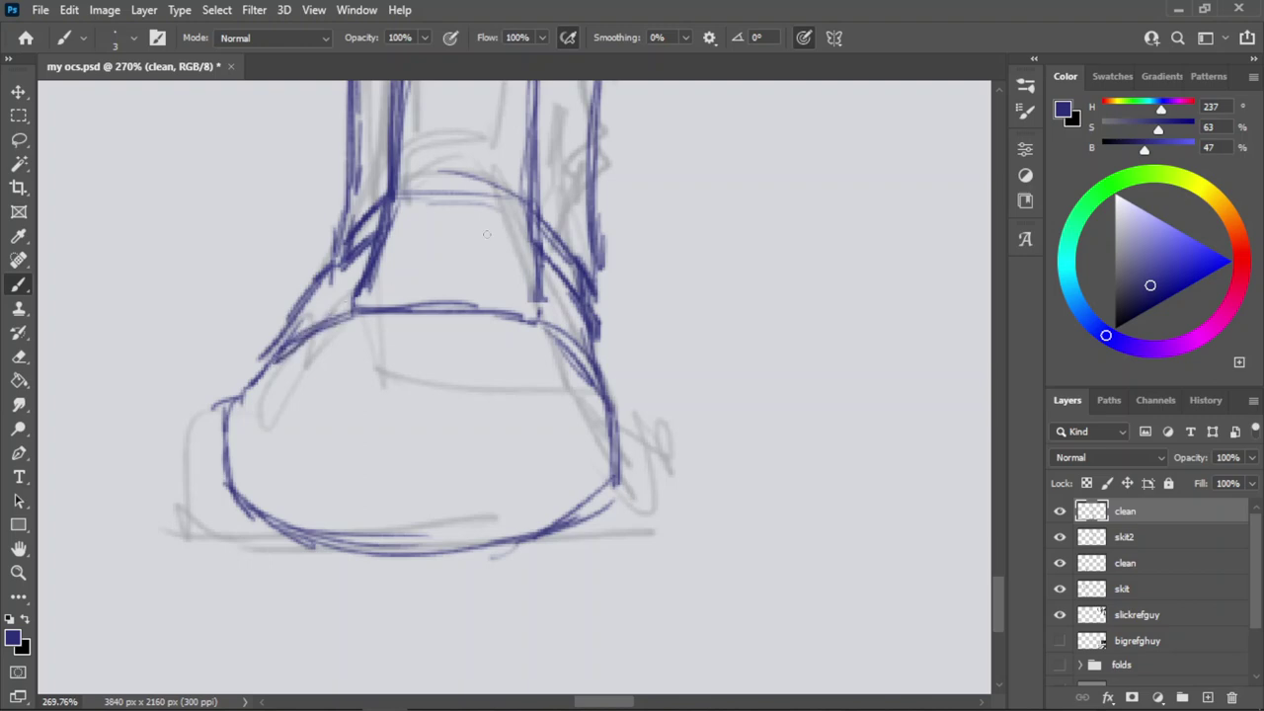
key("z")
left_click_drag(474, 262, 388, 362)
left_click_drag(530, 133, 563, 172)
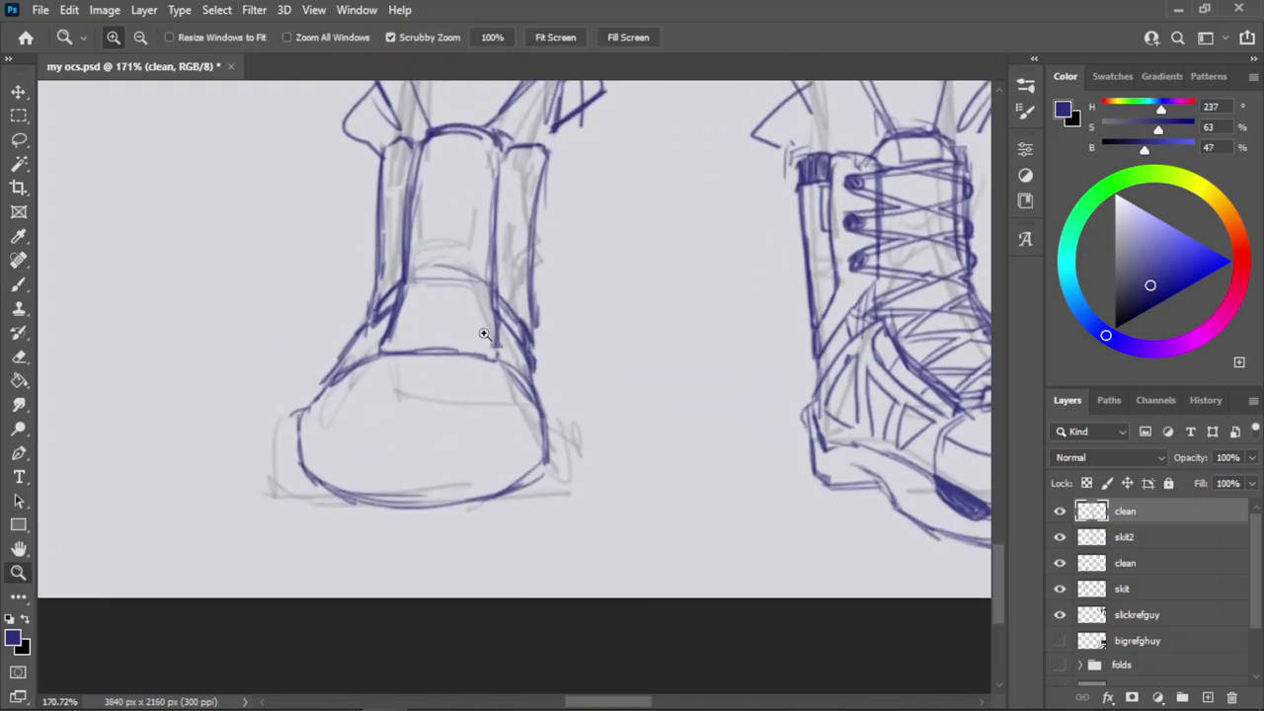
left_click_drag(484, 334, 471, 341)
left_click_drag(486, 129, 531, 153)
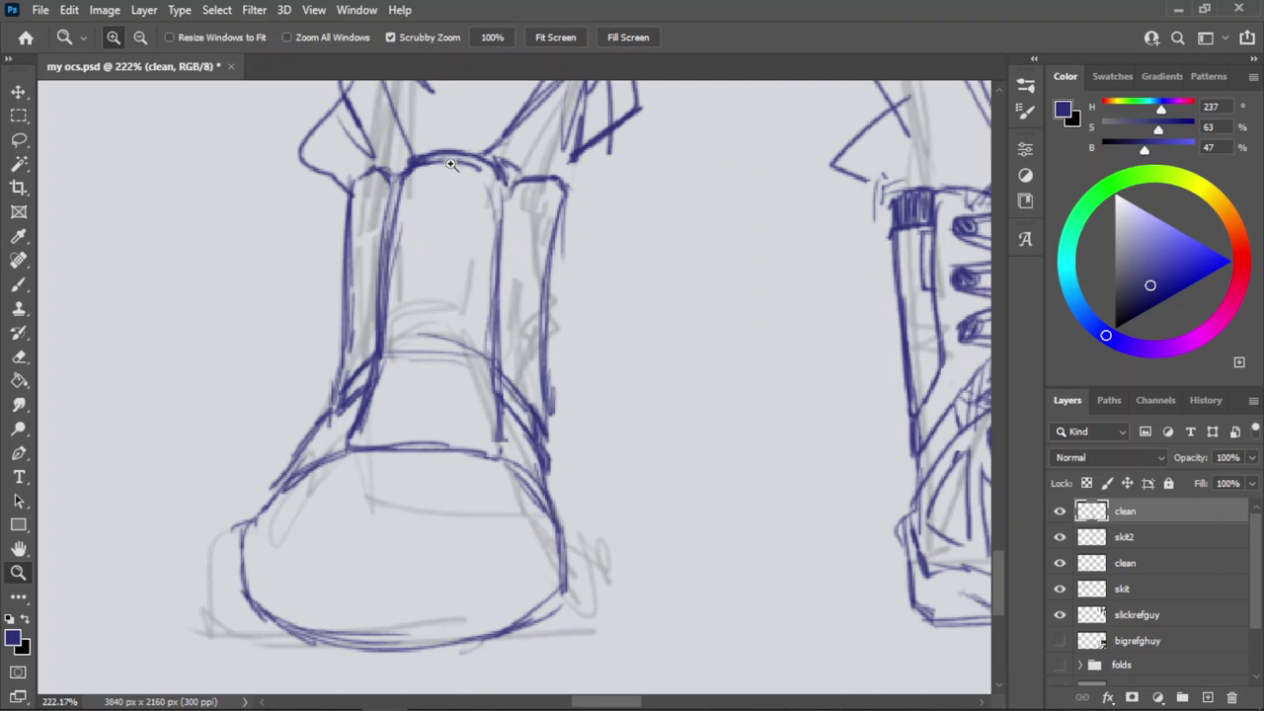
Draw a vertical inner seam below the cuff on the shaft panel facing the finished boot, and erase the cuff line's overhanging end.
left_click_drag(450, 163, 482, 166)
key("b")
mouse_move(534, 213)
left_mouse_down()
mouse_move(587, 212)
mouse_move(575, 214)
mouse_move(542, 341)
left_mouse_up()
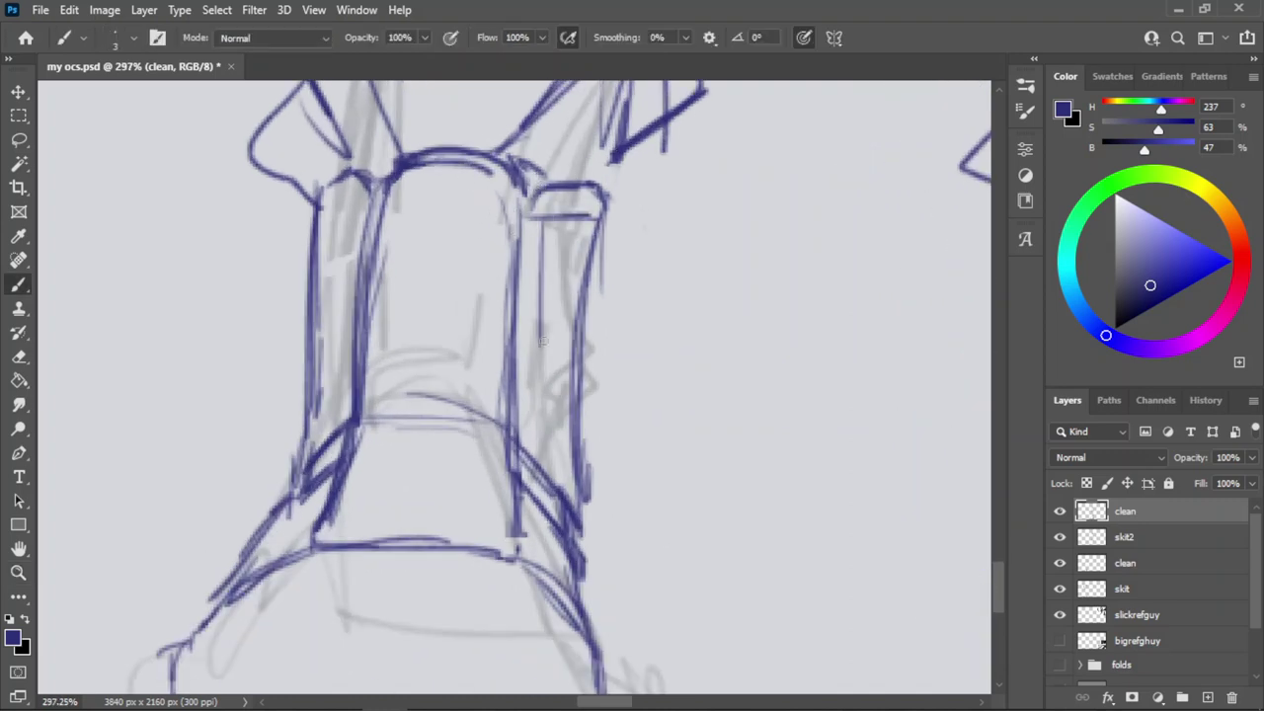
key("ctrl+z")
left_click_drag(550, 220, 543, 382)
left_click_drag(549, 259, 541, 394)
key("e")
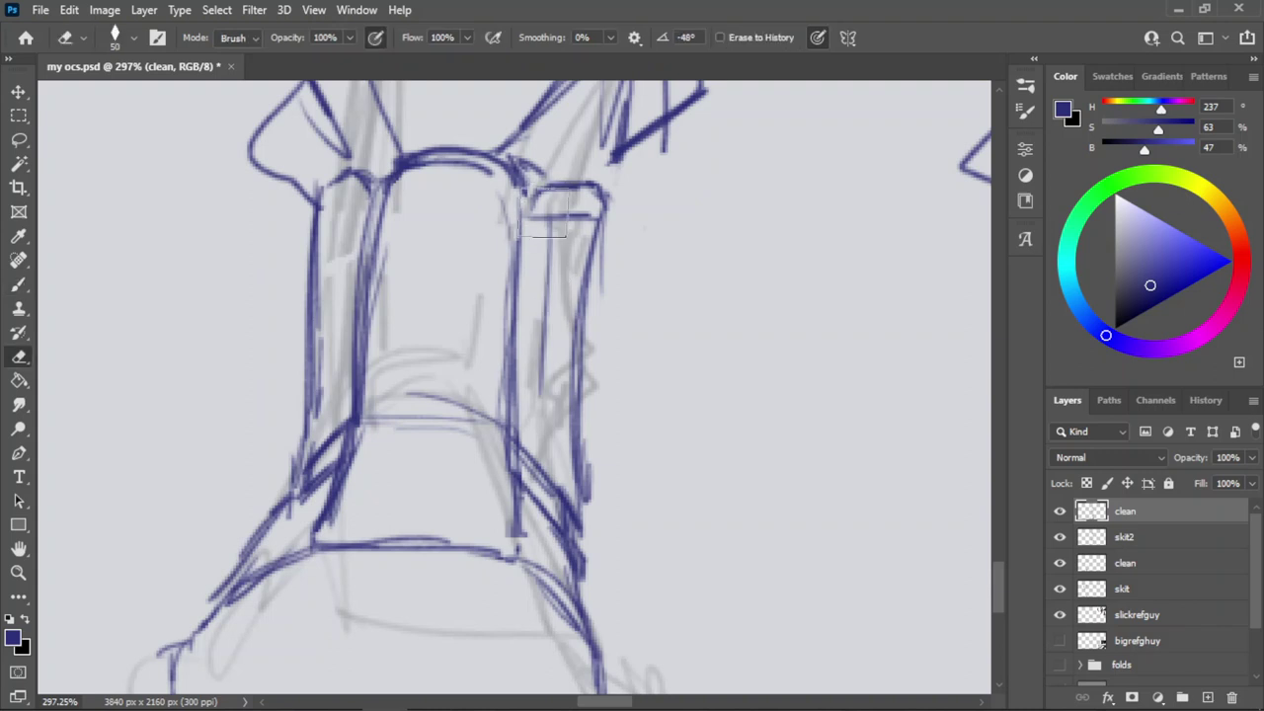
mouse_move(531, 220)
left_mouse_down()
mouse_move(548, 219)
mouse_move(540, 375)
left_mouse_up()
Extend the inner seam down the shaft panel and angle its lower end into the panel's edge above the ankle strap.
key("b")
key("ctrl+z")
mouse_move(550, 216)
left_mouse_down()
mouse_move(544, 397)
mouse_move(567, 477)
left_mouse_up()
key("ctrl+z")
mouse_move(546, 380)
left_mouse_down()
mouse_move(547, 432)
mouse_move(573, 468)
left_mouse_up()
left_click_drag(549, 430, 573, 470)
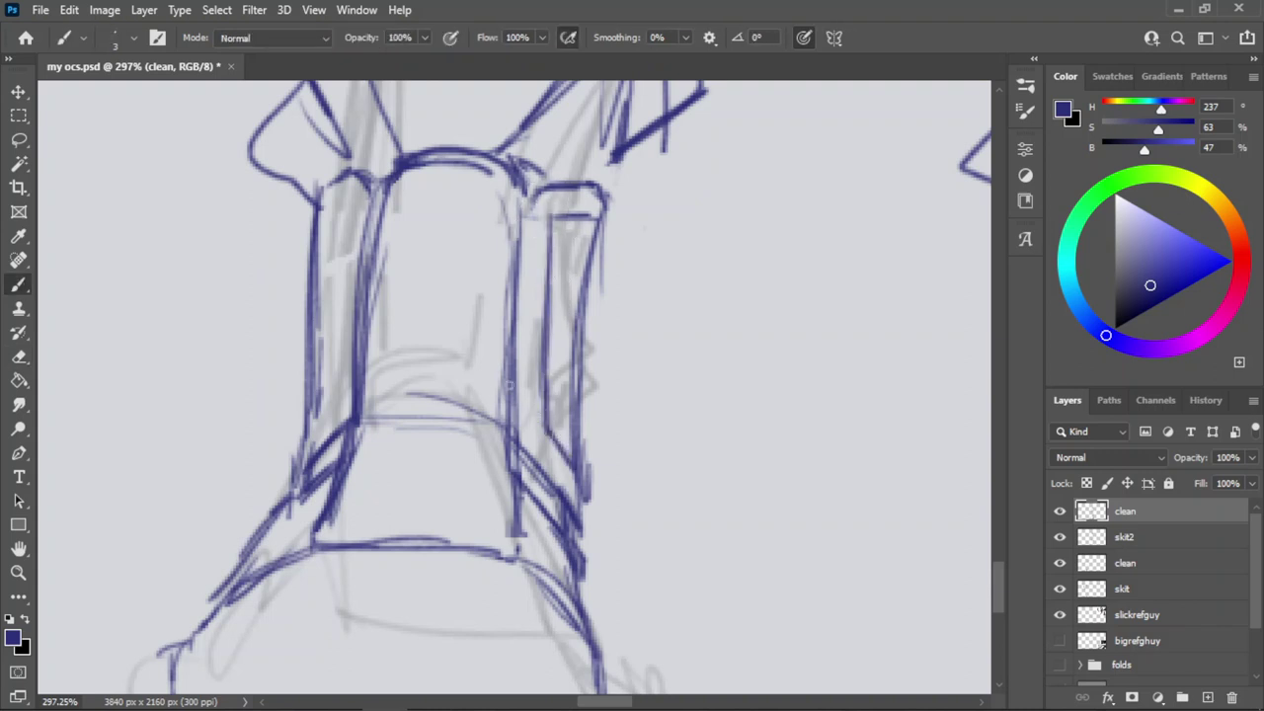
key("z")
left_click_drag(533, 329, 455, 384)
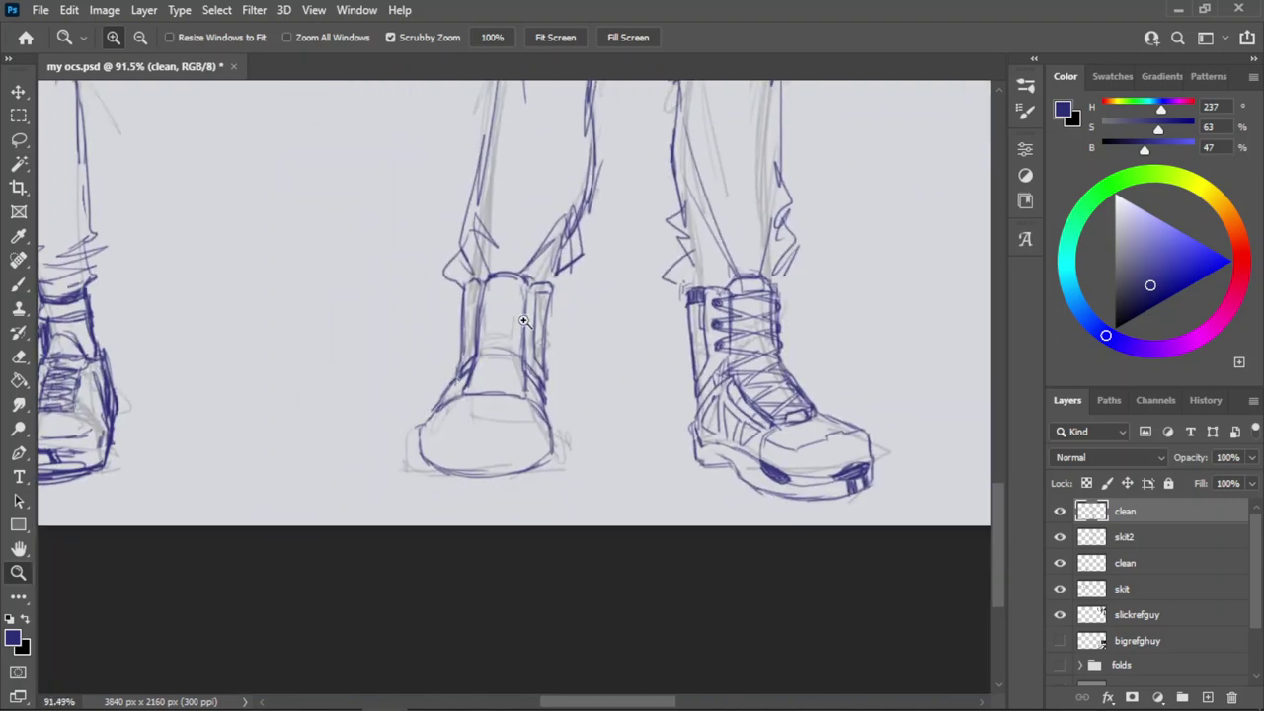
left_click_drag(524, 321, 582, 322)
key("b")
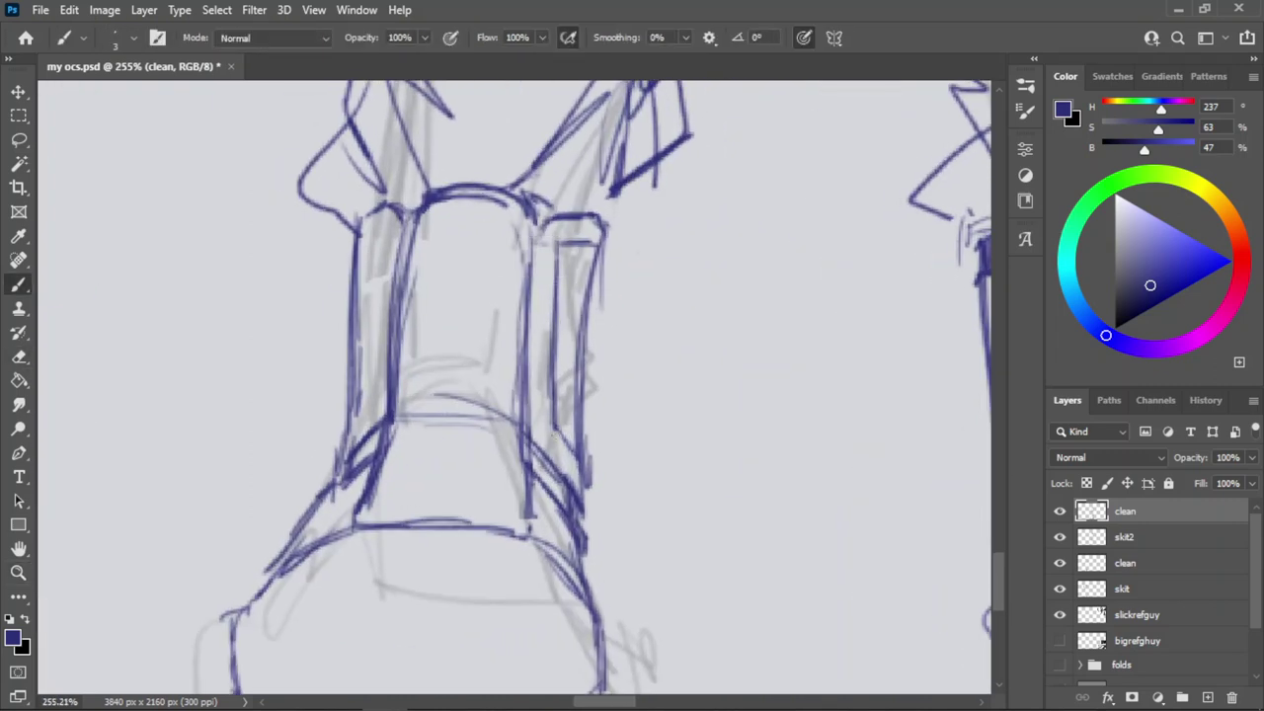
key("ctrl+z")
left_click_drag(554, 433, 578, 467)
left_click_drag(382, 213, 375, 346)
key("ctrl+z")
left_click_drag(383, 210, 375, 355)
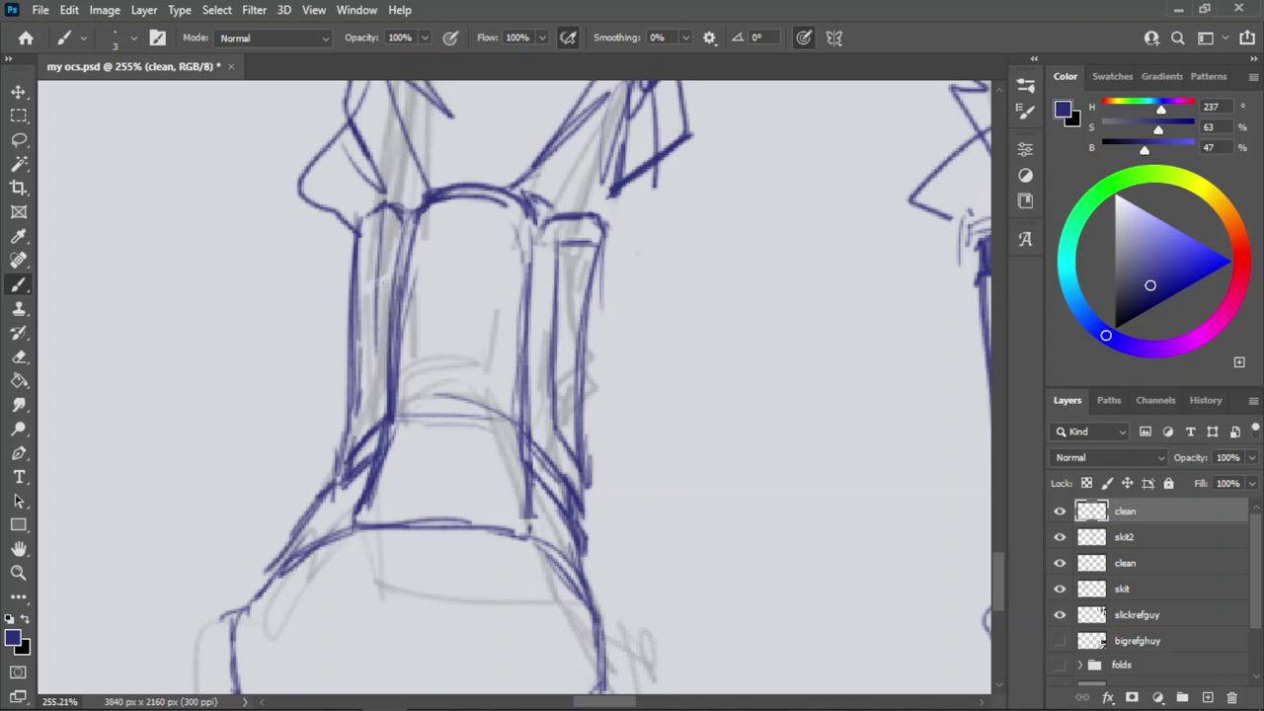
key("ctrl+z")
key("z")
left_click_drag(398, 296, 372, 296)
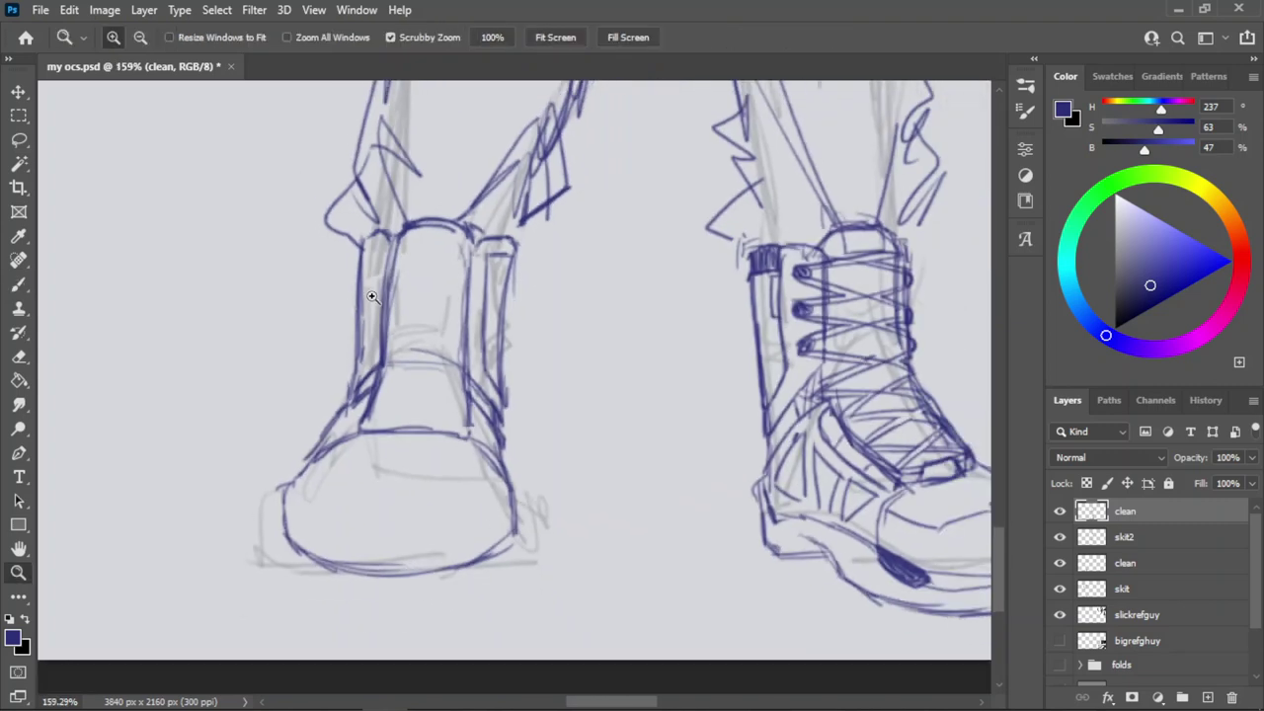
key("b")
mouse_move(474, 245)
left_mouse_down()
mouse_move(528, 245)
mouse_move(502, 324)
left_mouse_up()
key("ctrl+z")
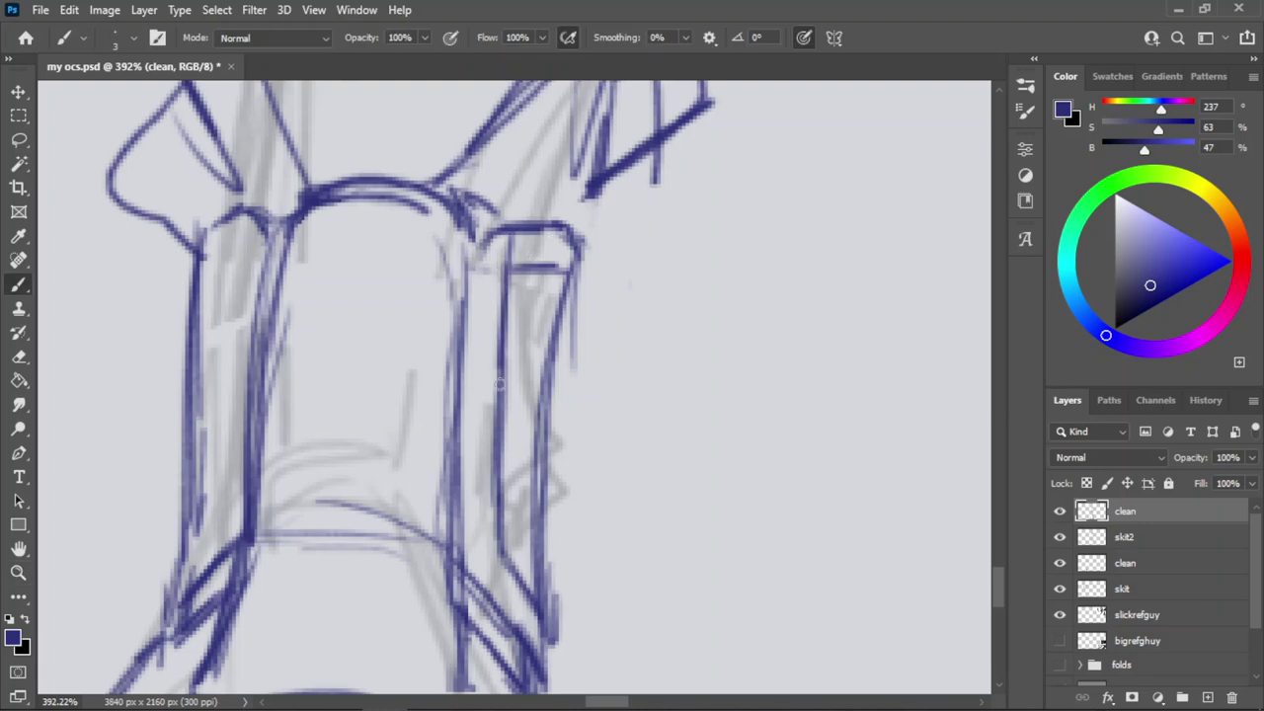
Reinforce the existing panel seam and draw a matching seam with a slanted lower end on the opposite shaft panel.
left_click_drag(512, 224, 503, 423)
left_click_drag(233, 217, 219, 475)
left_click_drag(218, 524, 178, 559)
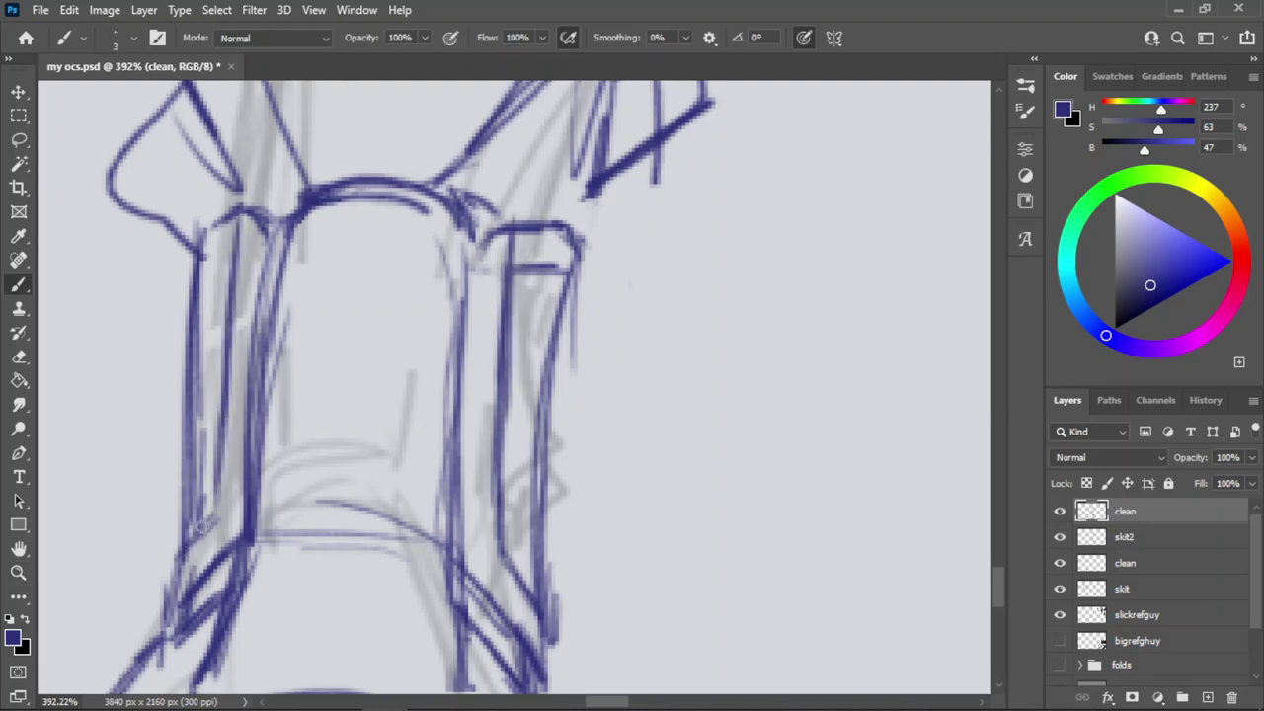
left_click_drag(219, 500, 183, 555)
left_click_drag(229, 440, 209, 525)
mouse_move(235, 401)
left_mouse_down()
mouse_move(245, 237)
mouse_move(195, 293)
left_mouse_up()
Shade the cuffs at the top of both shaft panels with dark hatching strokes.
key("z")
key("b")
mouse_move(203, 231)
left_mouse_down()
mouse_move(202, 304)
mouse_move(222, 254)
mouse_move(202, 278)
left_mouse_up()
mouse_move(519, 231)
left_mouse_down()
mouse_move(509, 283)
mouse_move(563, 291)
mouse_move(527, 276)
left_mouse_up()
left_click_drag(543, 229, 549, 282)
left_click_drag(563, 231, 565, 290)
key("z")
left_click_drag(504, 244, 431, 240)
Switch to Edge, open an InPrivate window, search for r/wheretoph and look through the results.
key("alt+Tab")
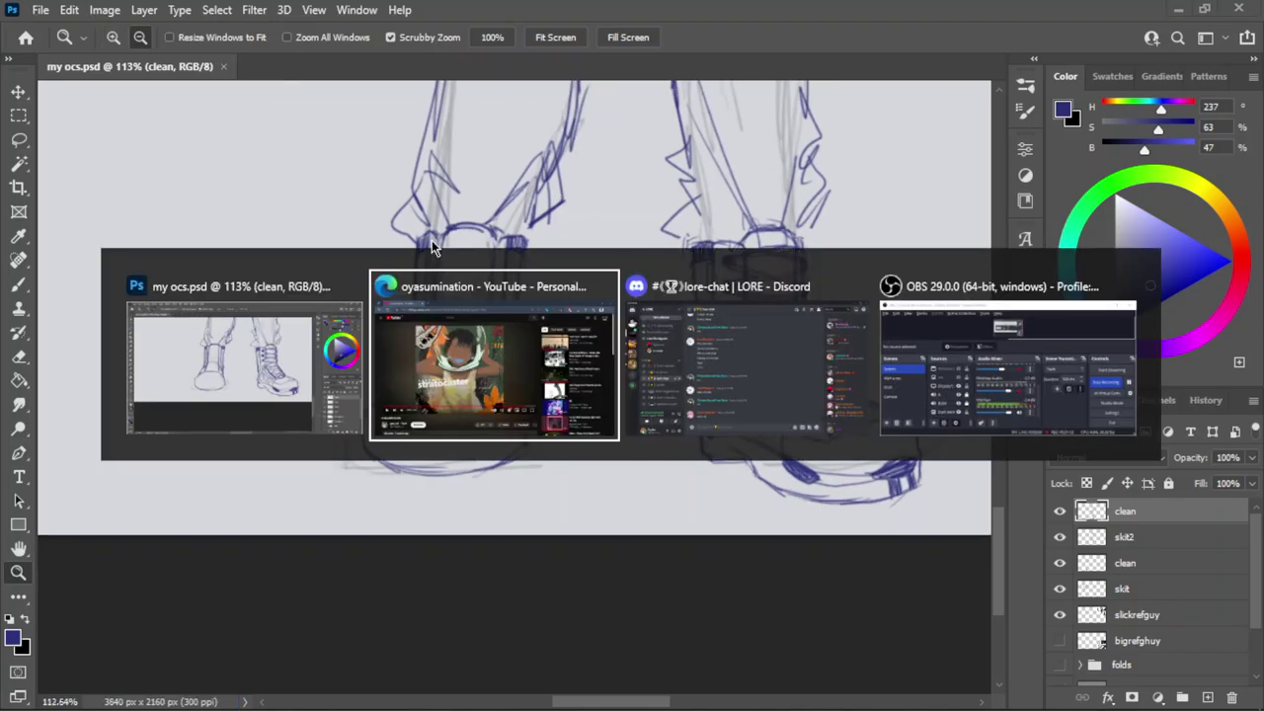
key("ctrl+shift+n")
type("r/")
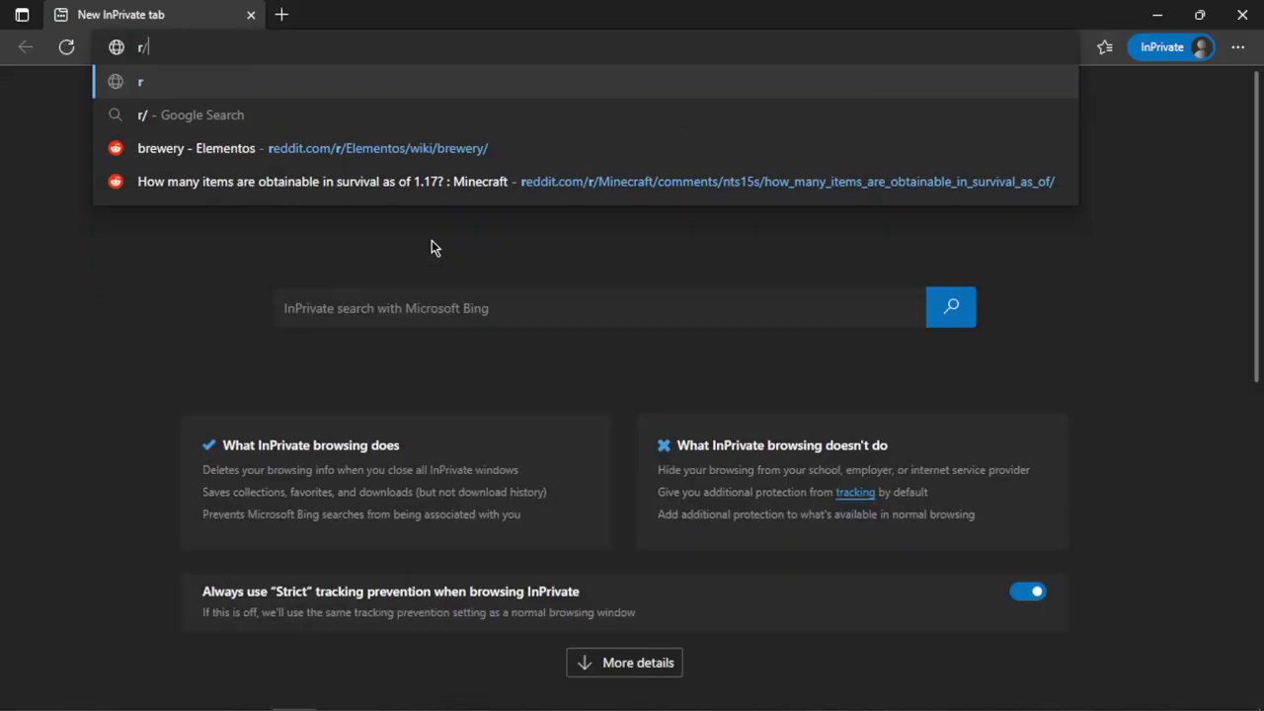
key("BackSpace")
key("BackSpace")
type("r/")
key("BackSpace")
type("/r")
key("BackSpace")
type("hehe")
key("BackSpace")
key("BackSpace")
key("BackSpace")
key("BackSpace")
type("h")
key("BackSpace")
type("wheretoph")
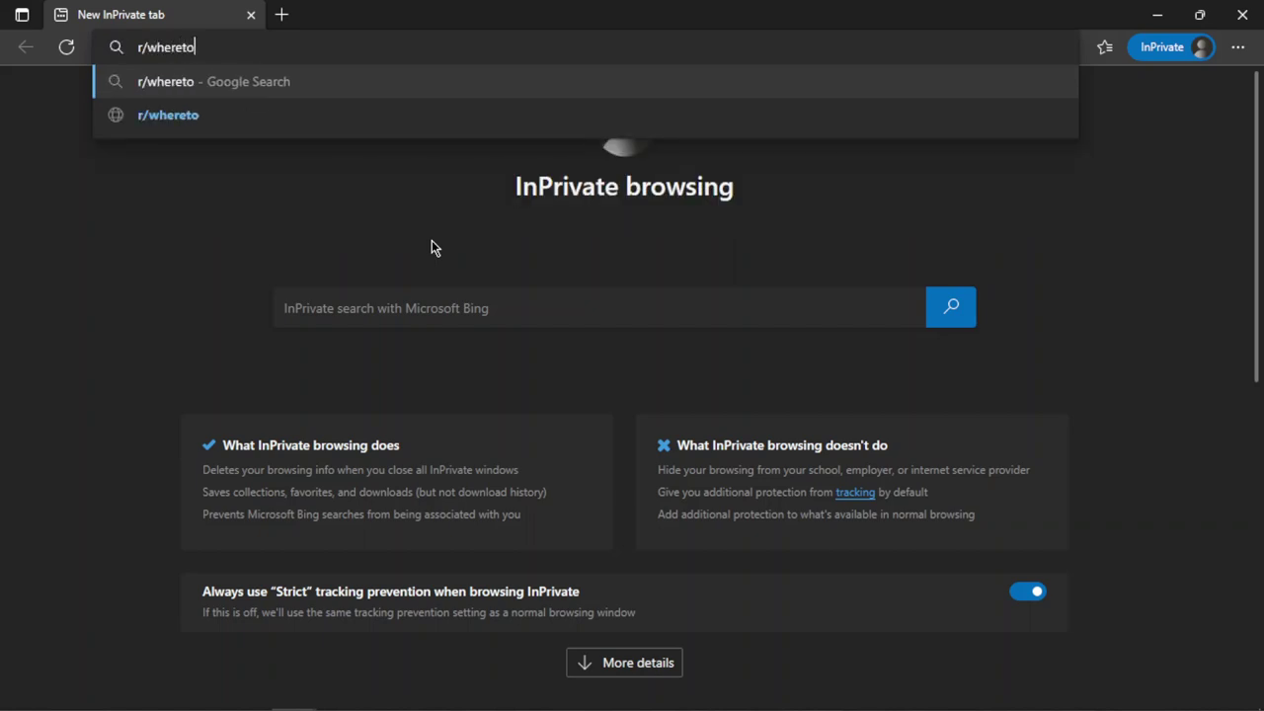
key("Return")
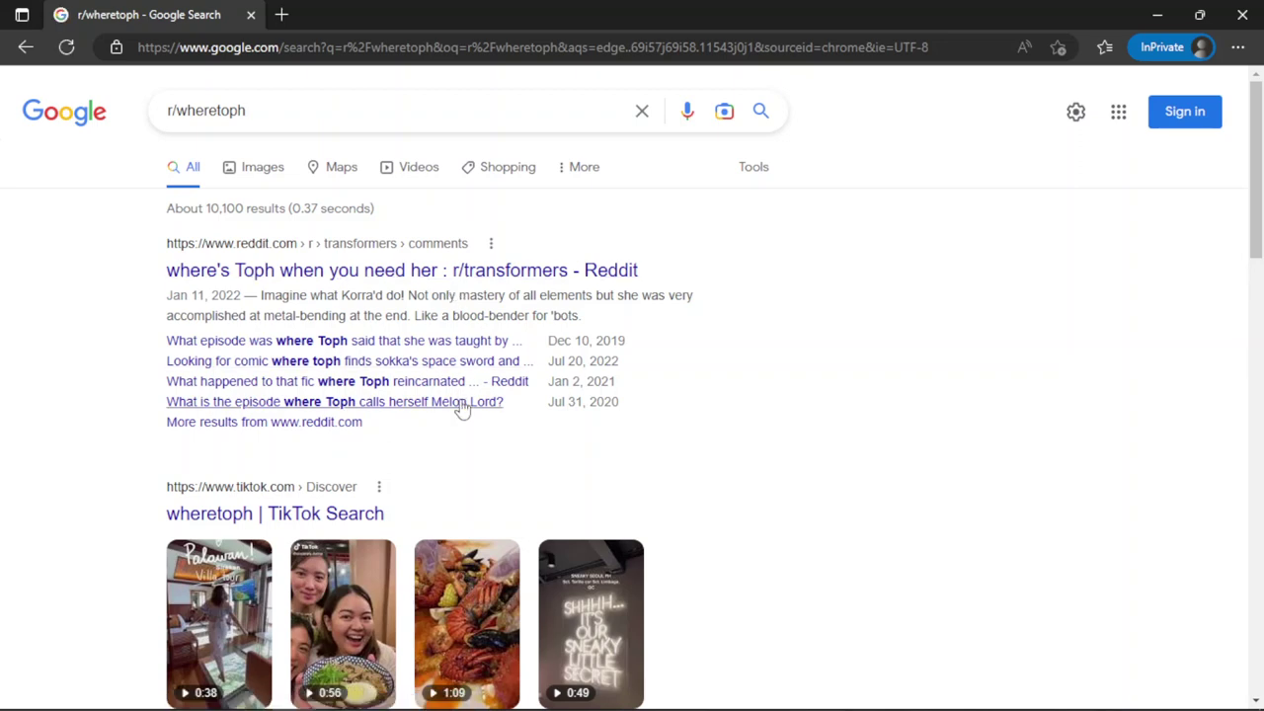
scroll(462, 406, "down", 3)
scroll(461, 406, "down", 2)
scroll(443, 361, "up", 5)
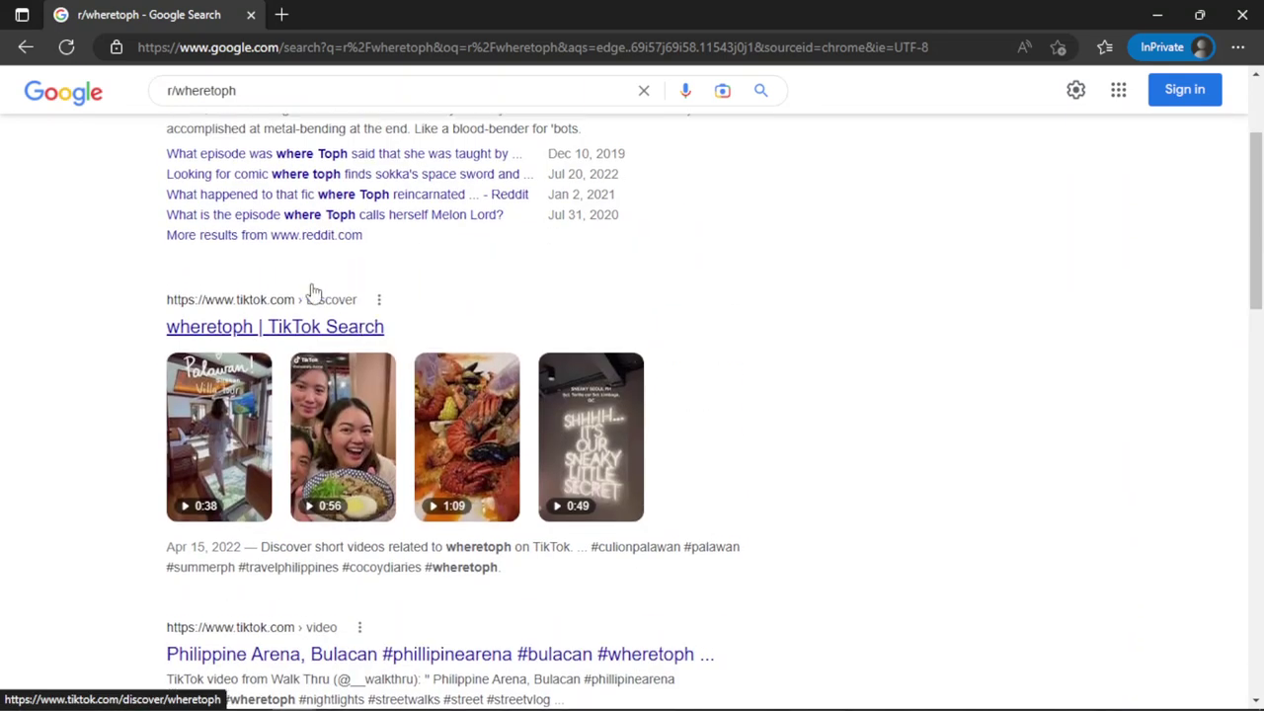
Search Google for r/howtogetthereph and open the How To Get There (Philippines) subreddit.
left_click_drag(243, 110, 176, 120)
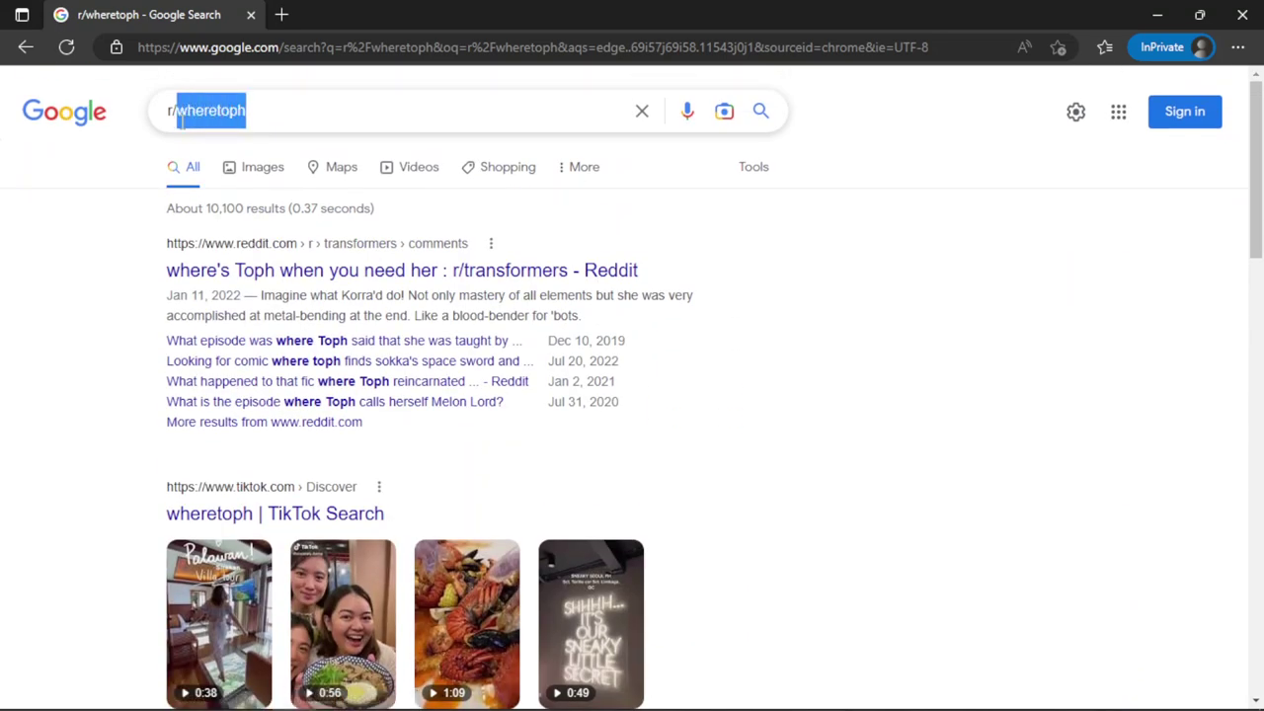
type("r/howtoget")
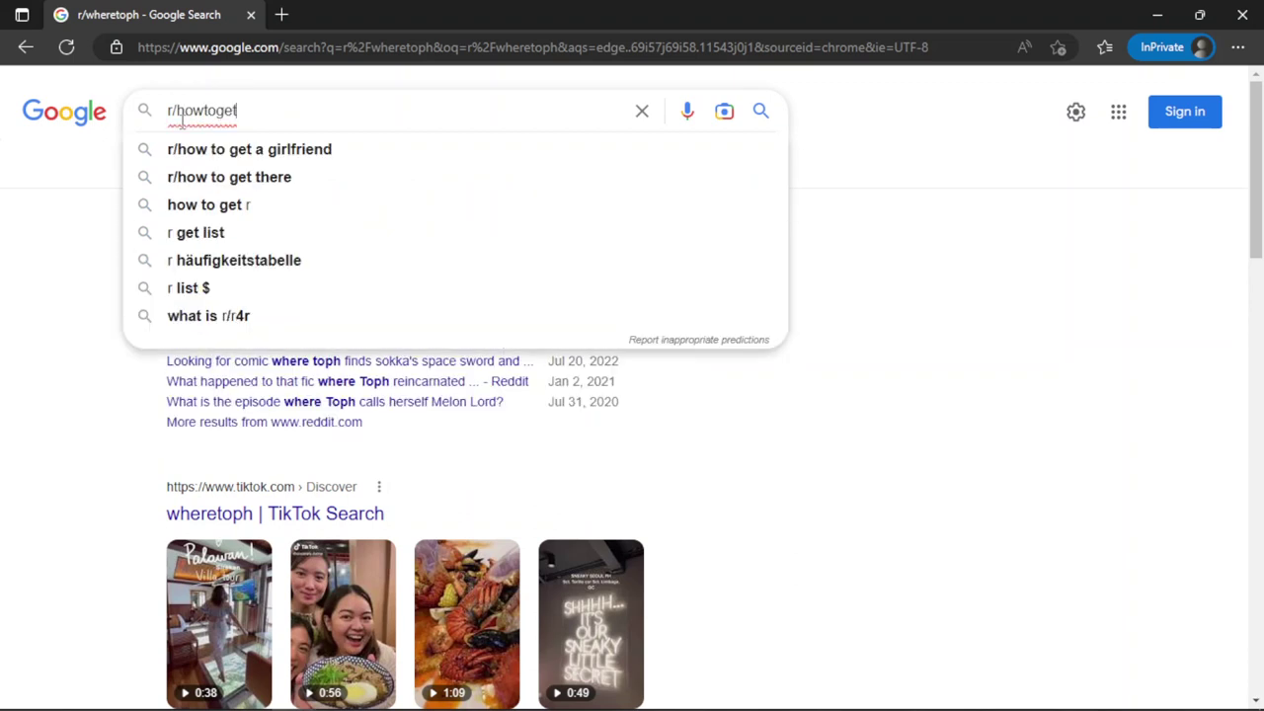
type("thereph")
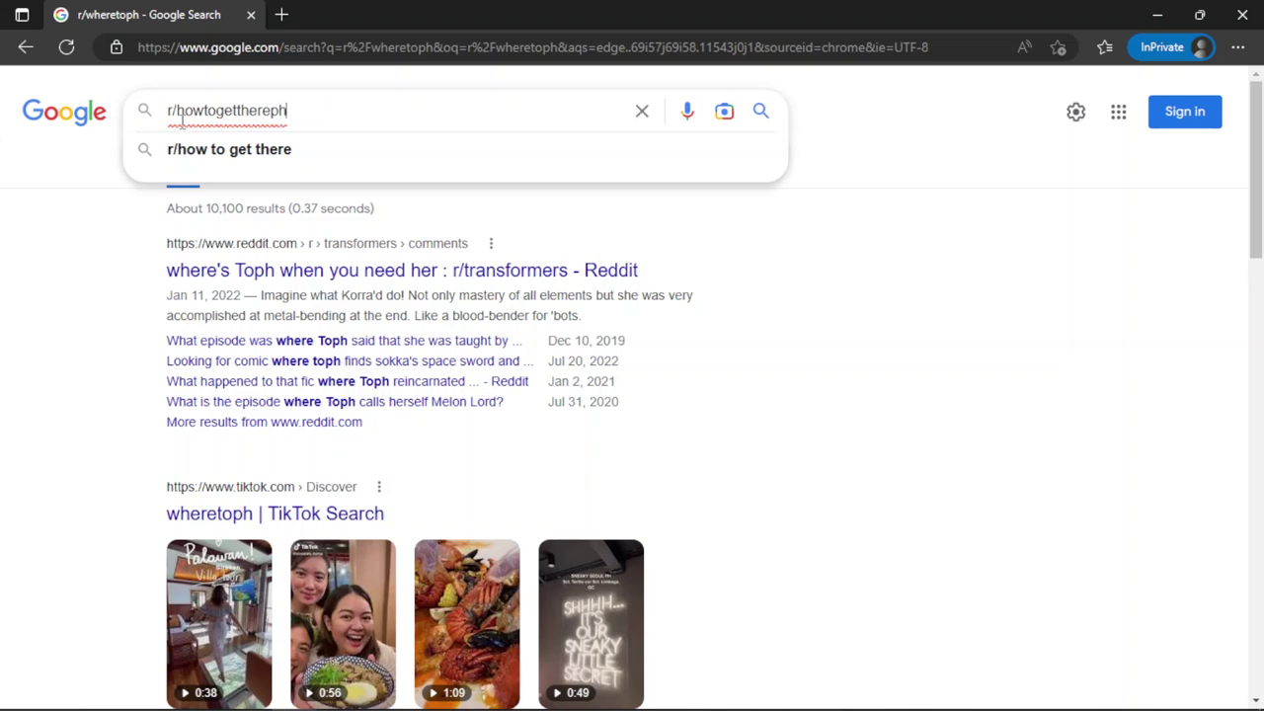
key("Return")
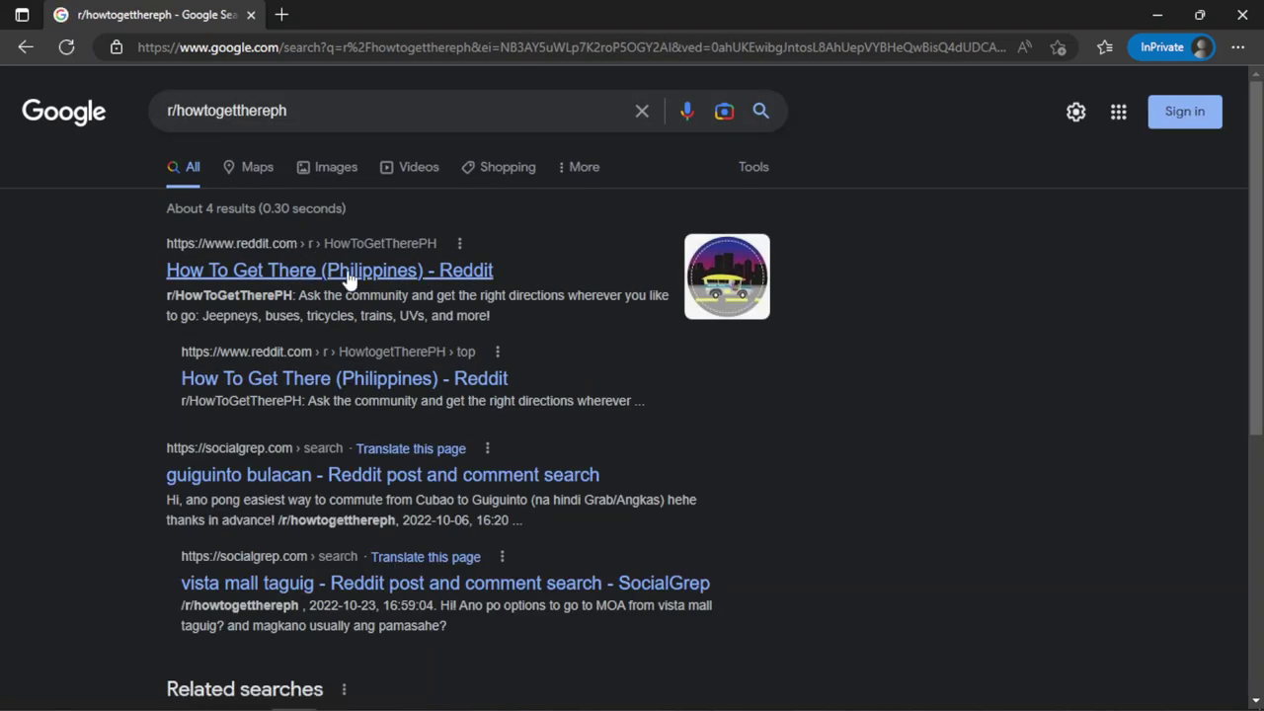
left_click(348, 277)
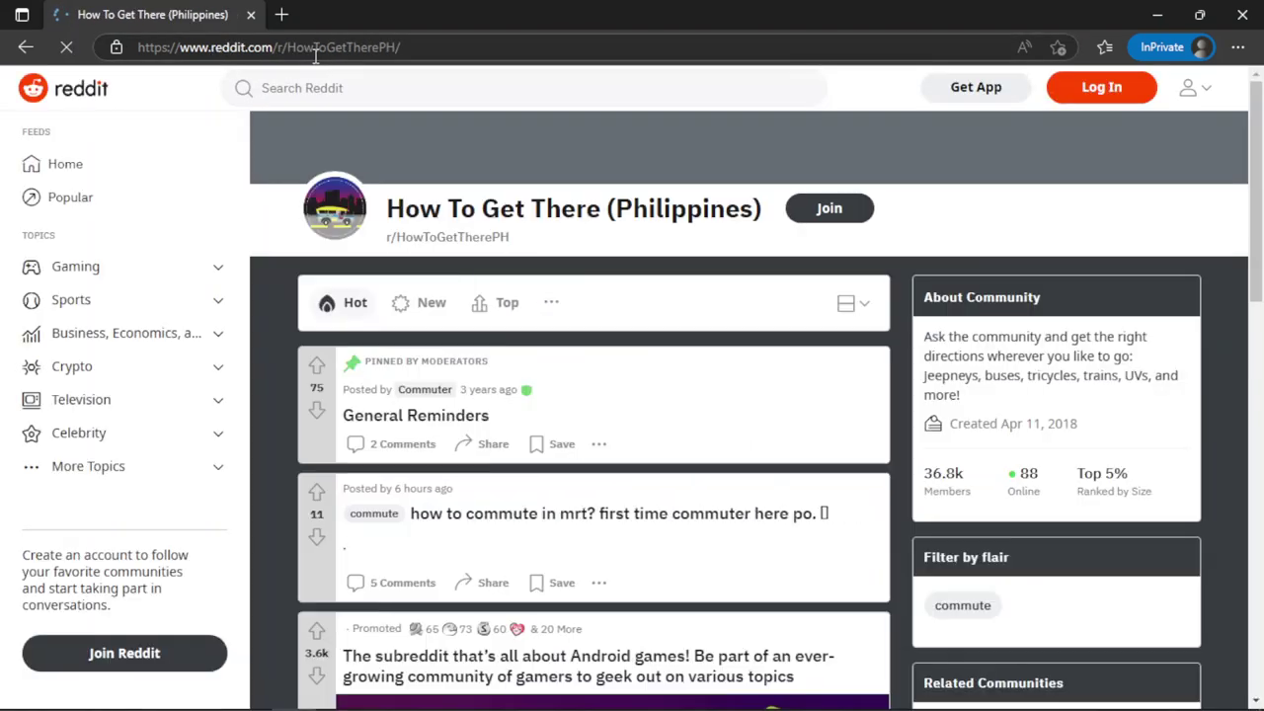
Copy the subreddit's address and post it in the no-mic channel of the LORE server in Discord.
left_click(314, 56)
key("ctrl+c")
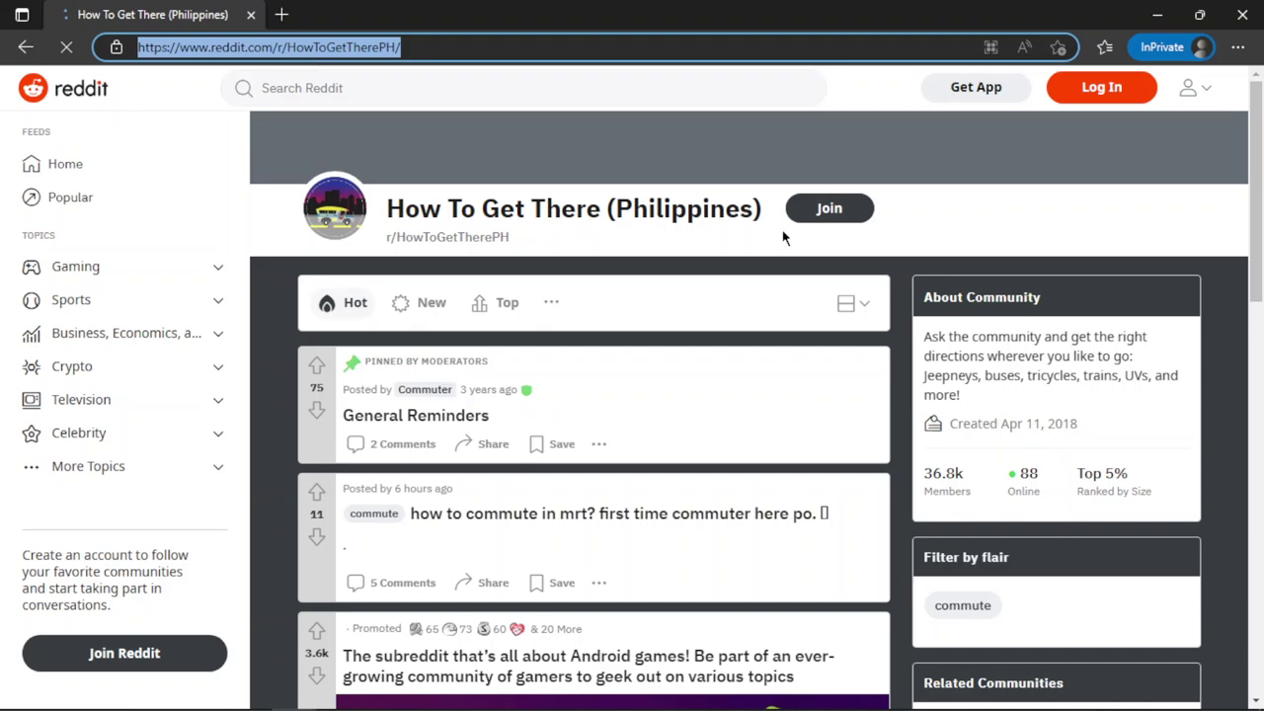
key("alt+Tab")
key("alt+Tab")
key("alt+Tab")
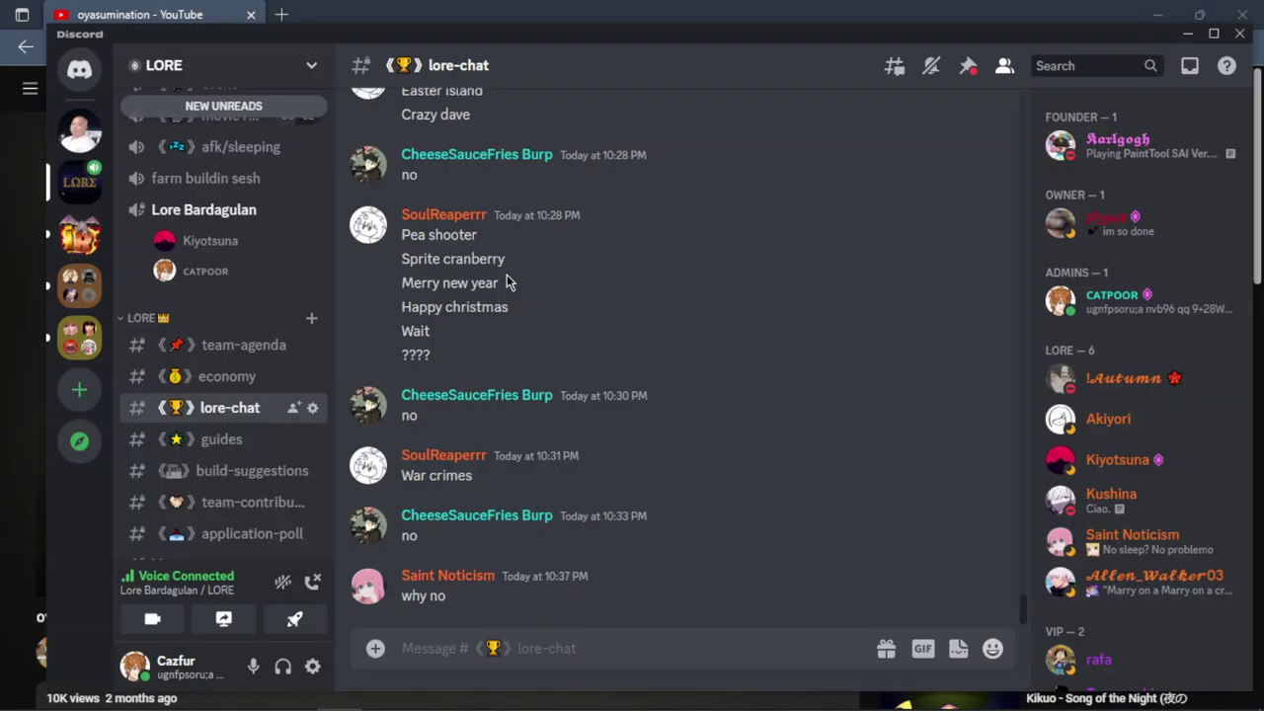
scroll(236, 294, "up", 4)
left_click(232, 264)
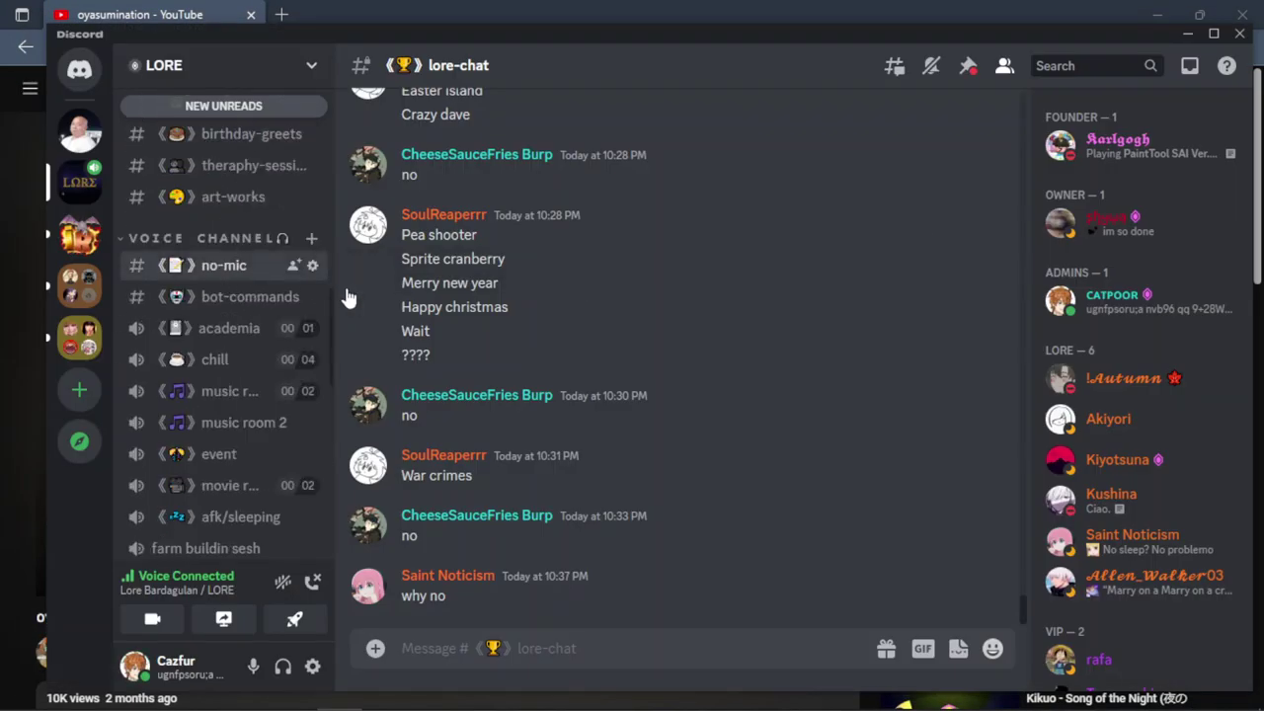
key("ctrl+v")
key("Return")
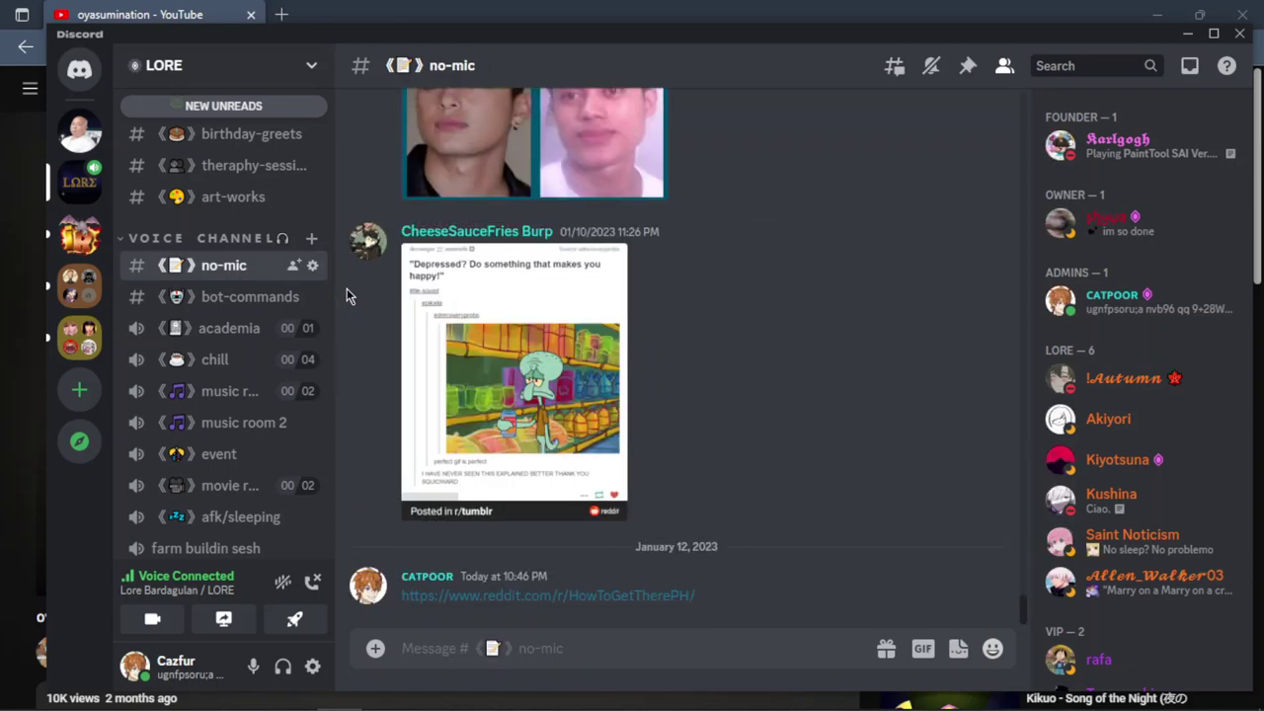
scroll(261, 420, "down", 5)
Switch to OBS, pause the recording, and return to the boot drawing in Photoshop.
key("alt+Tab")
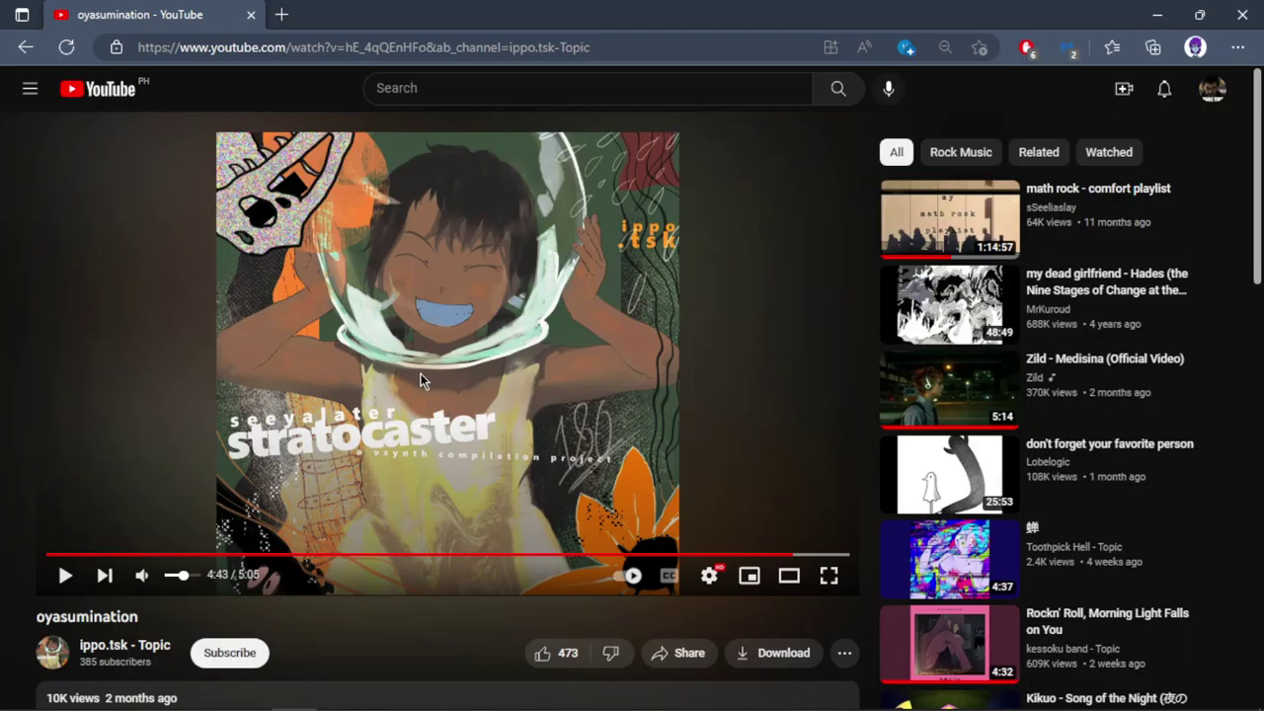
key("alt+Tab")
key("alt+Tab")
key("alt+Tab")
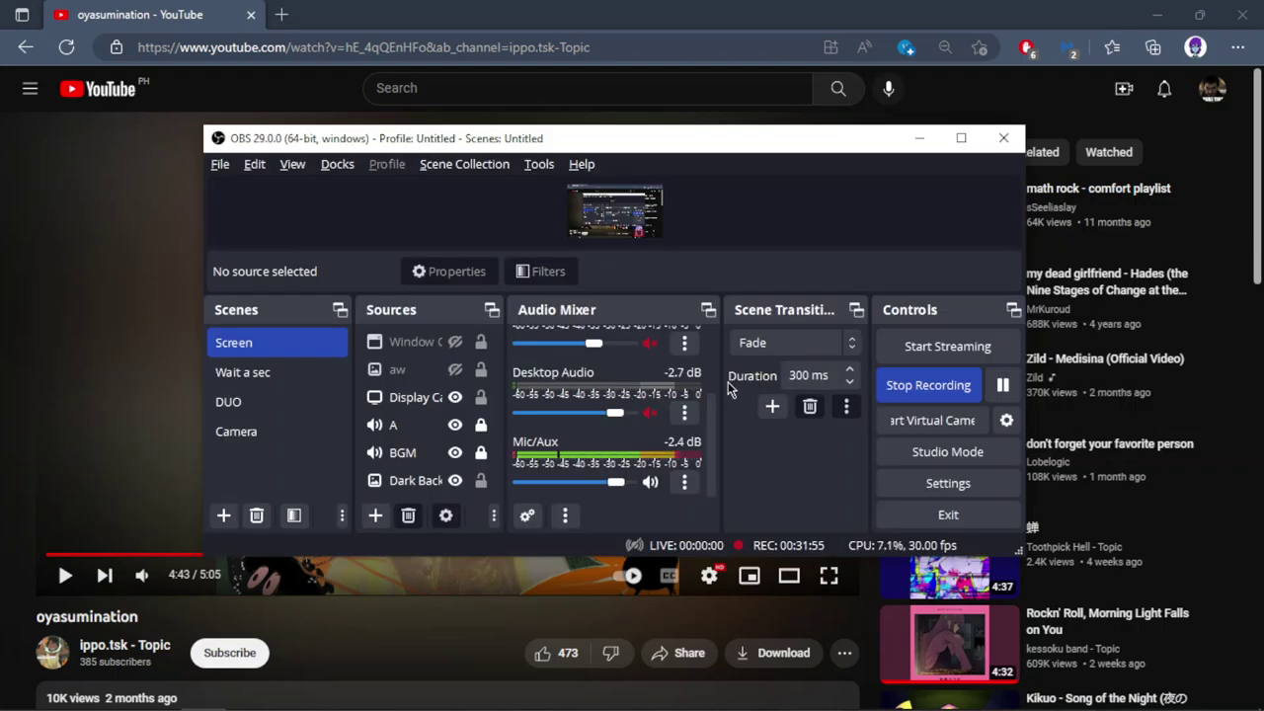
left_click(1000, 386)
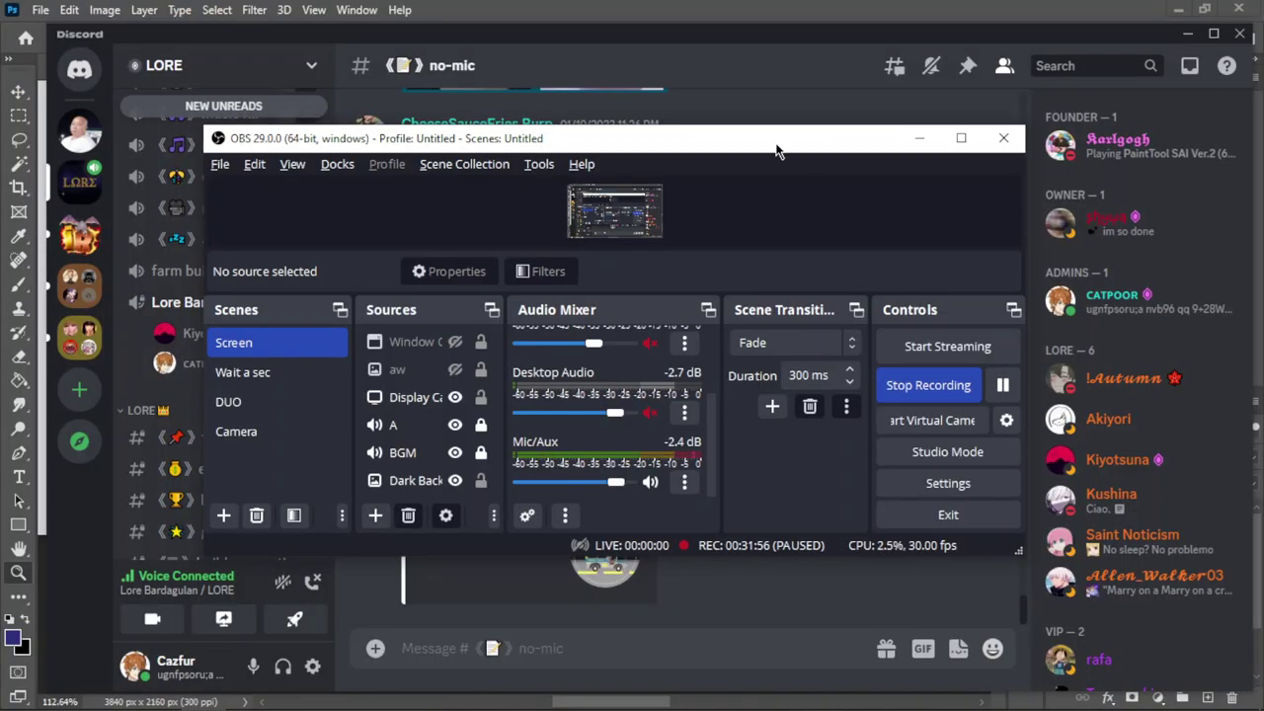
left_click(753, 89)
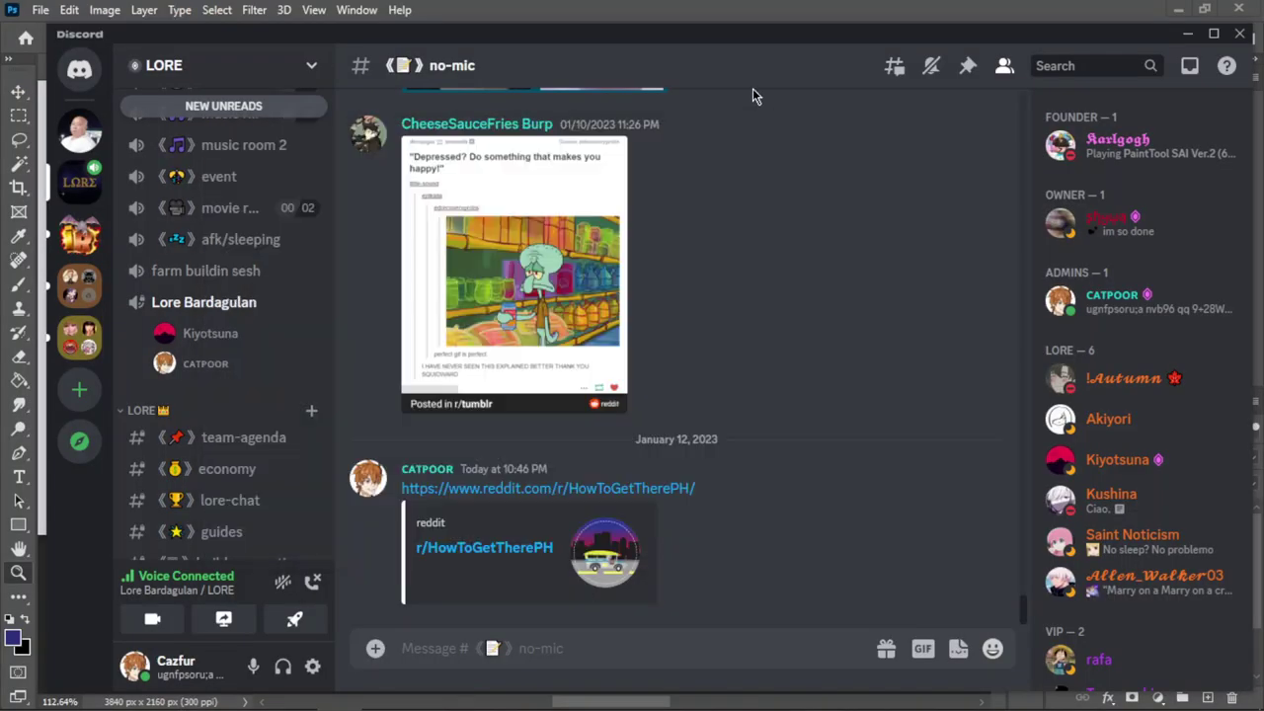
key("alt+Tab")
key("alt+Tab")
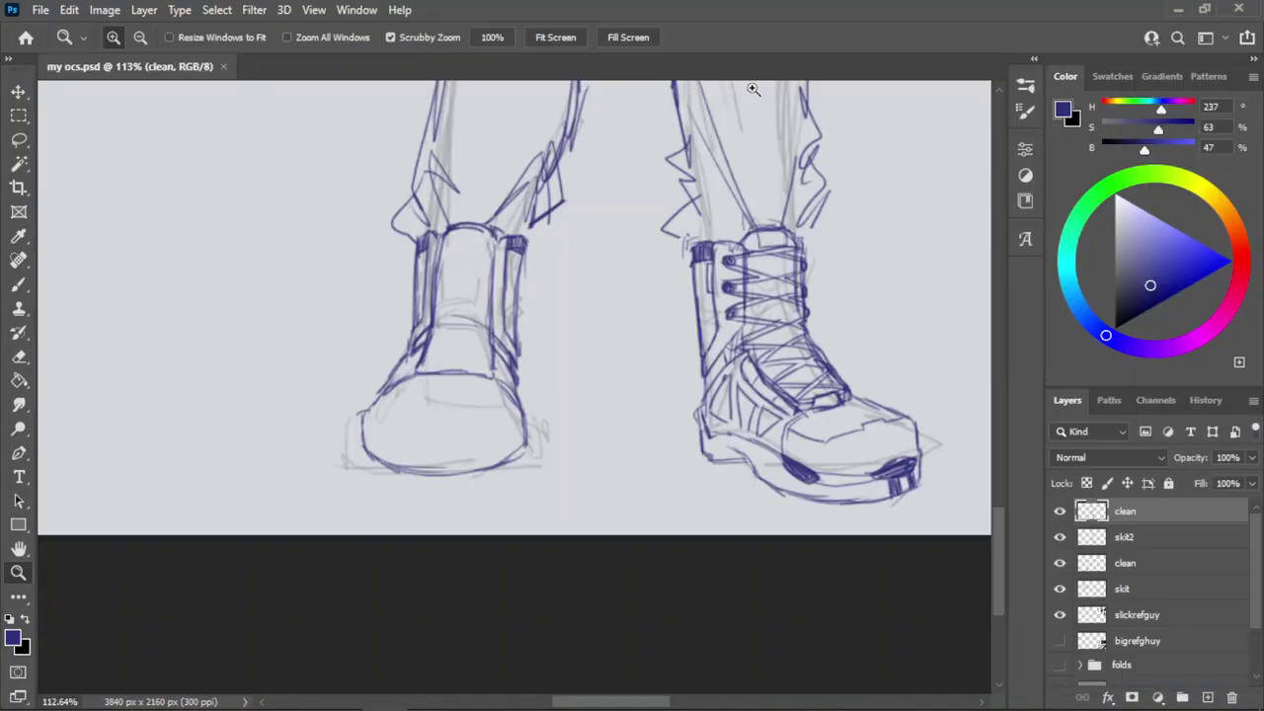
left_click_drag(532, 320, 475, 319)
left_click_drag(561, 420, 604, 405)
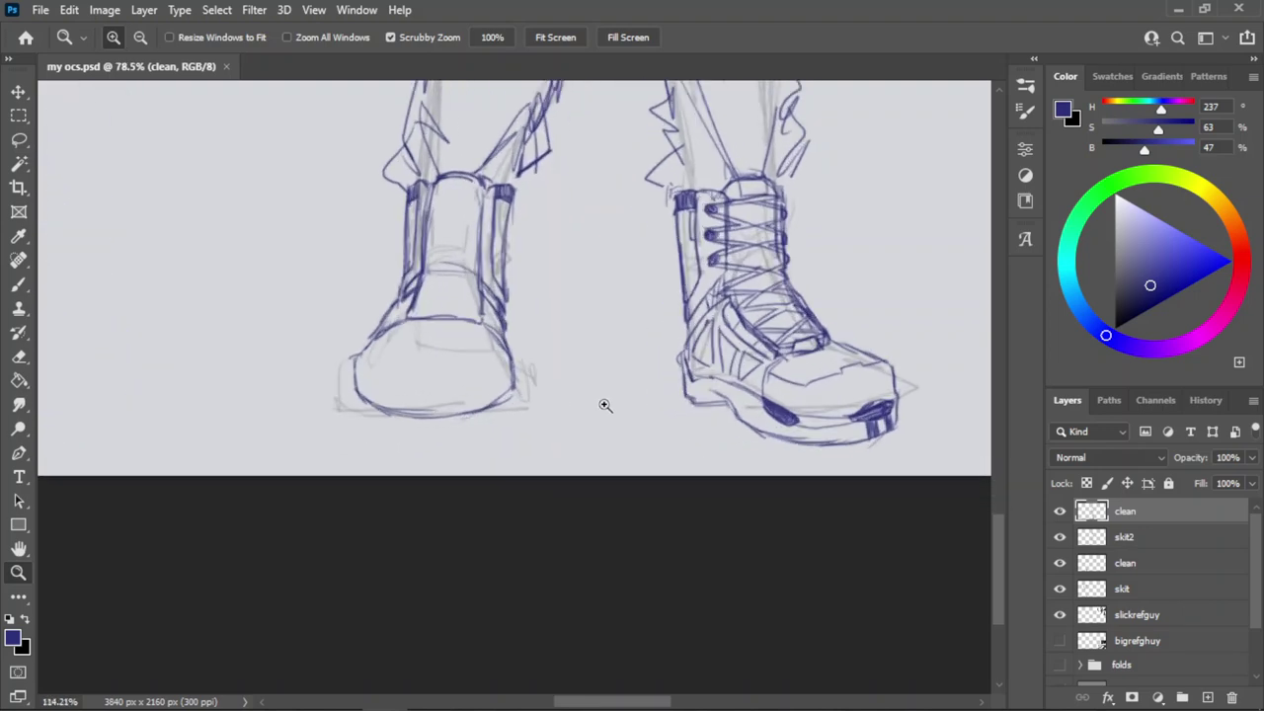
key("alt+Tab")
key("alt+Tab")
key("alt+Tab")
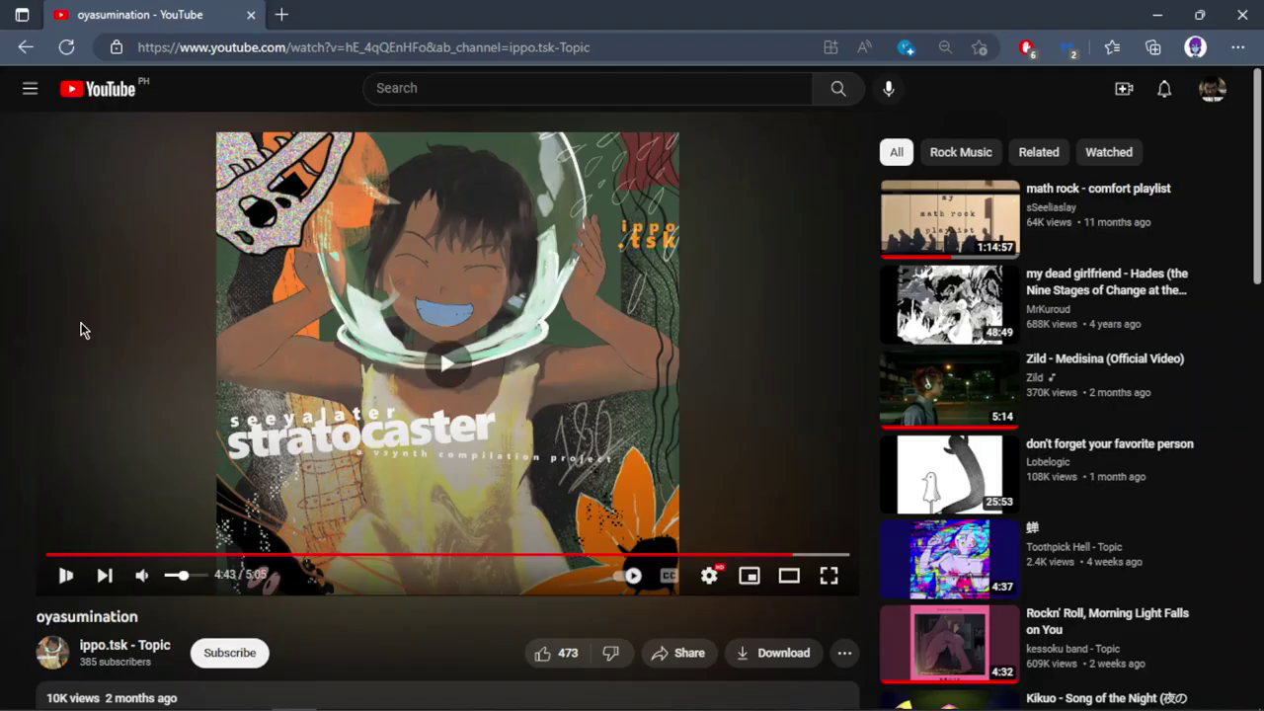
key("alt+Tab")
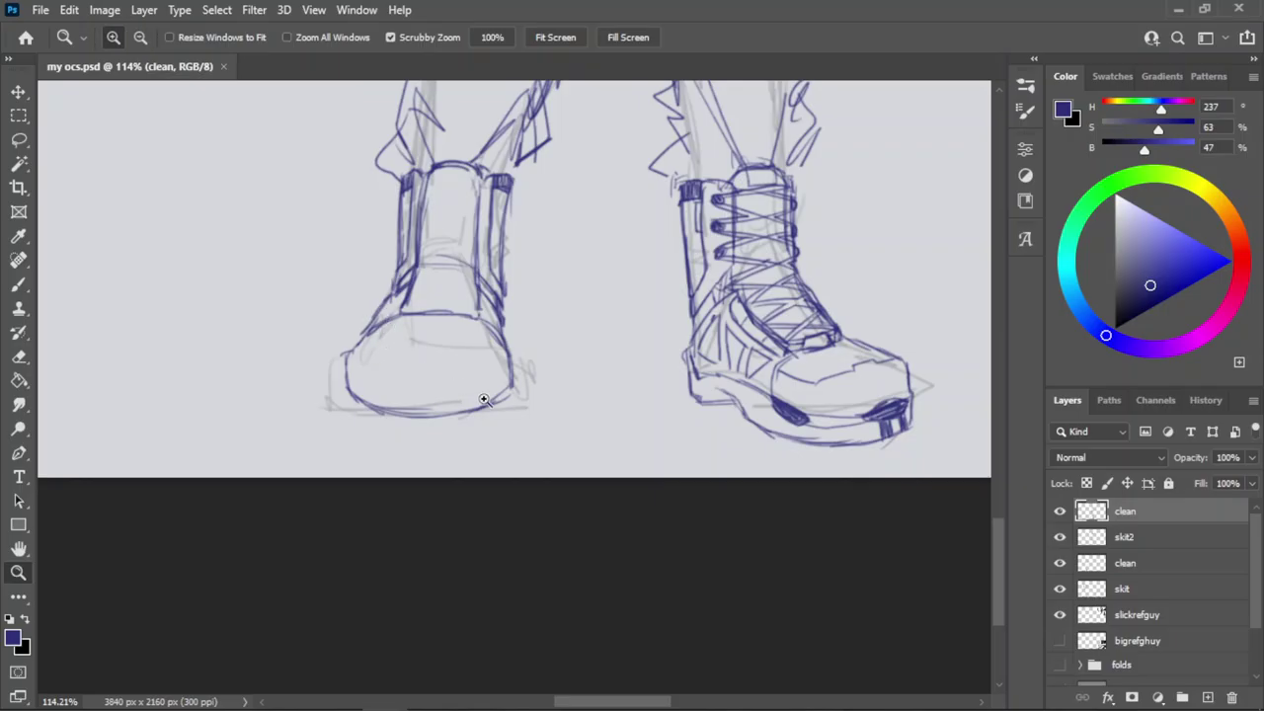
Try a straight horizontal guide line level with the soles and a first stroke at the front boot's toe.
left_click_drag(484, 399, 389, 386)
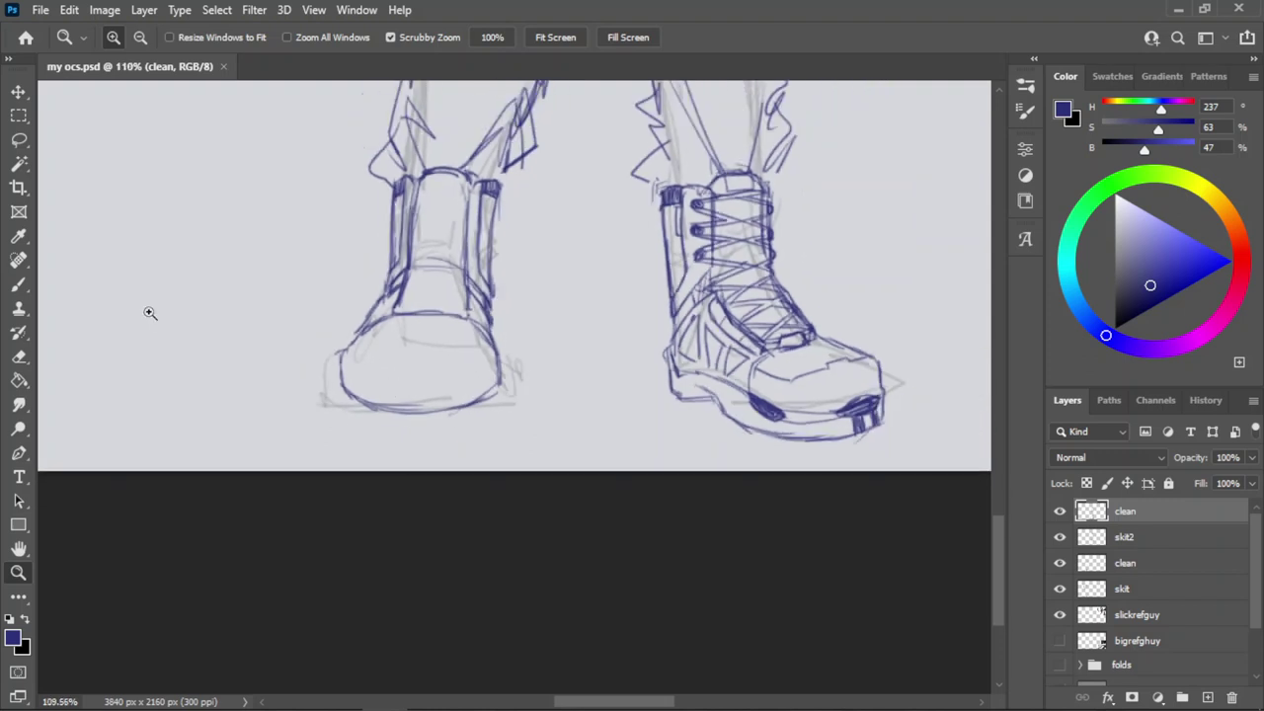
mouse_move(566, 379)
left_mouse_down()
mouse_move(489, 380)
mouse_move(459, 400)
mouse_move(512, 388)
left_mouse_up()
key("b")
left_click_drag(827, 379, 555, 384)
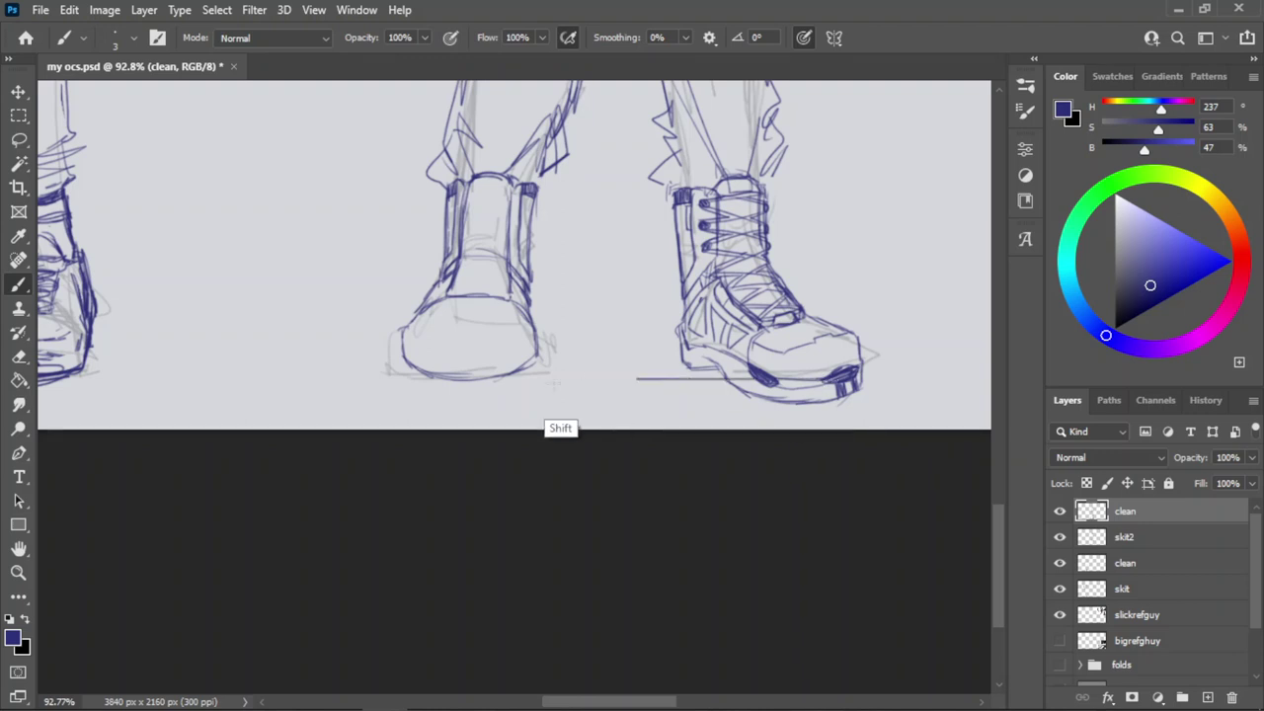
key("z")
mouse_move(466, 389)
left_mouse_down()
mouse_move(509, 346)
mouse_move(533, 376)
left_mouse_up()
key("b")
mouse_move(536, 377)
left_mouse_down()
mouse_move(425, 379)
mouse_move(452, 342)
mouse_move(490, 342)
left_mouse_up()
key("ctrl+z")
key("ctrl+z")
key("ctrl+z")
key("ctrl+z")
Draw a rounded patch at the center of the toe's bottom edge and fill it with dense hatching.
left_click_drag(444, 351, 529, 347)
mouse_move(458, 354)
left_mouse_down()
mouse_move(534, 346)
mouse_move(464, 400)
left_mouse_up()
key("ctrl+z")
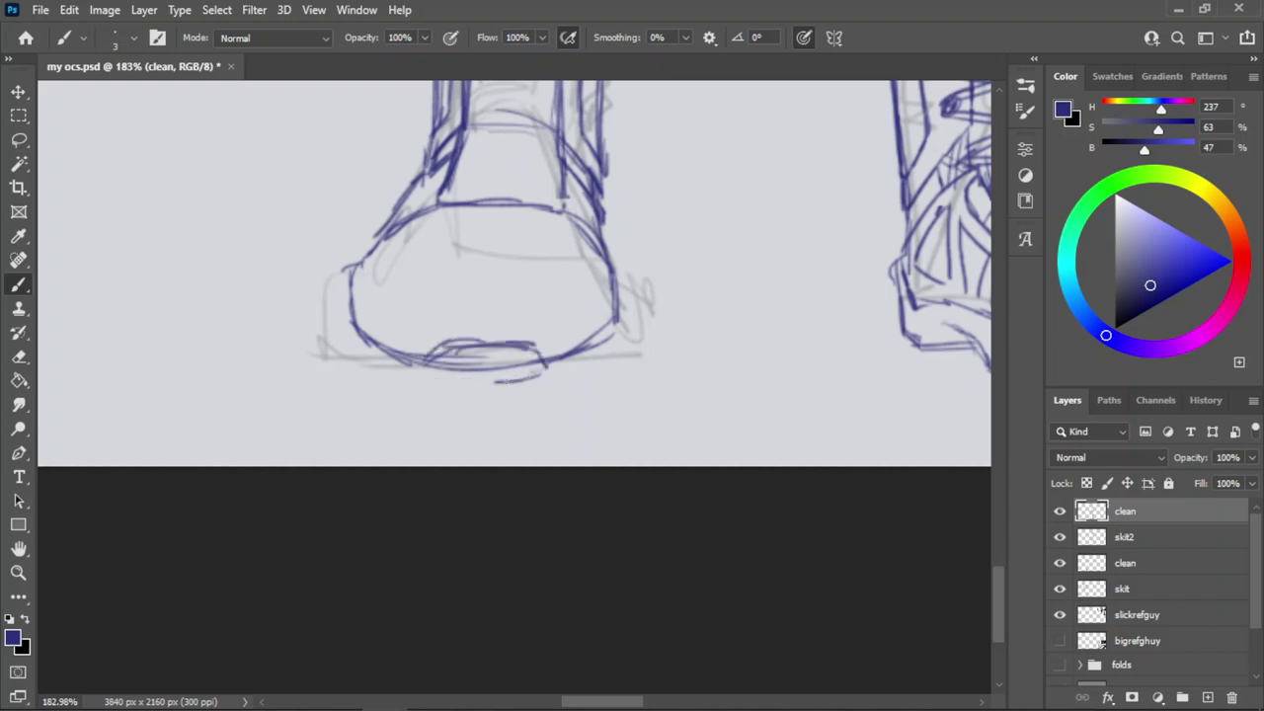
left_click_drag(543, 366, 457, 382)
mouse_move(548, 371)
left_mouse_down()
mouse_move(447, 375)
mouse_move(526, 363)
mouse_move(533, 351)
mouse_move(453, 365)
mouse_move(516, 367)
left_mouse_up()
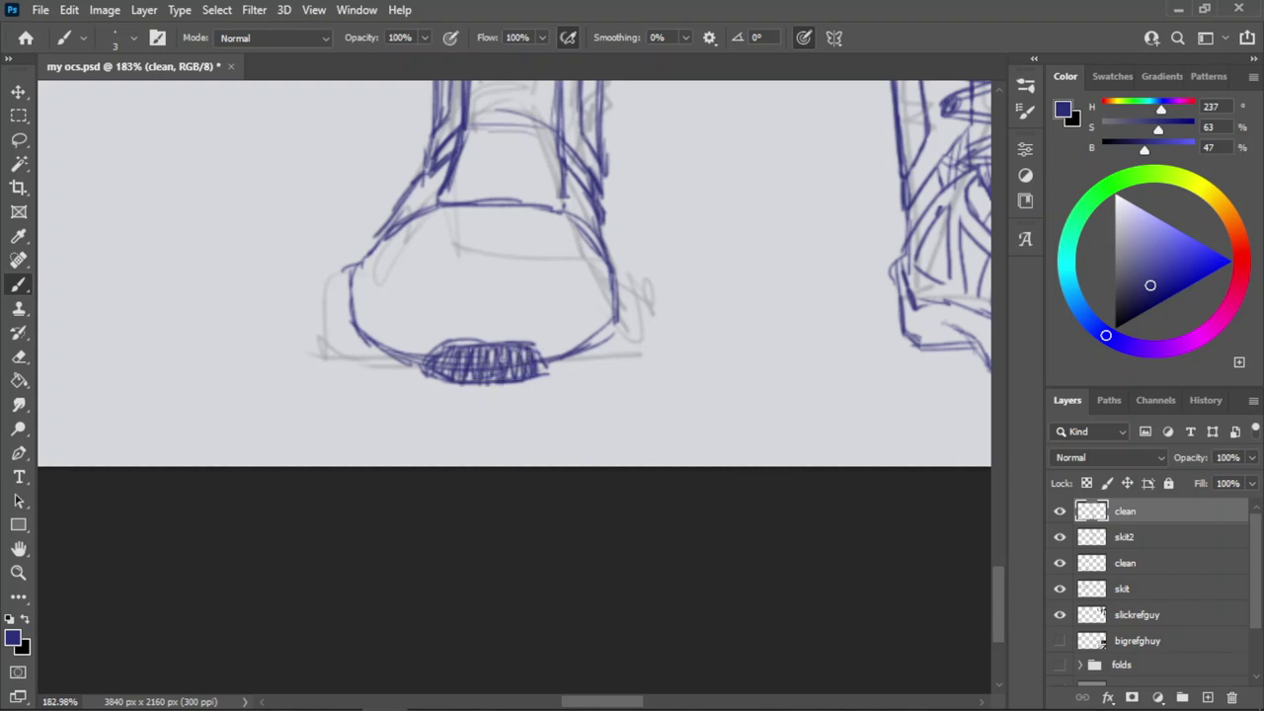
Draw the left side of the front boot's sole, curving down and inward beneath the toe.
key("z")
scroll(484, 336, "down", 4)
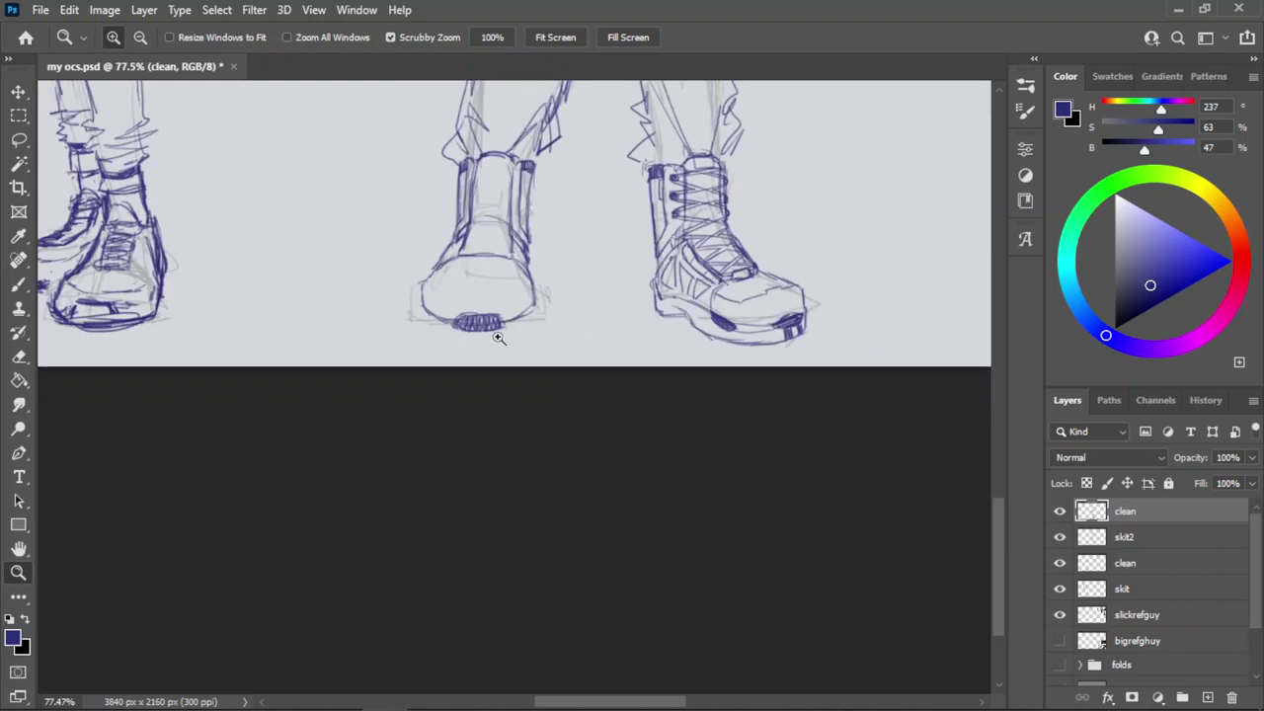
scroll(498, 338, "up", 4)
key("b")
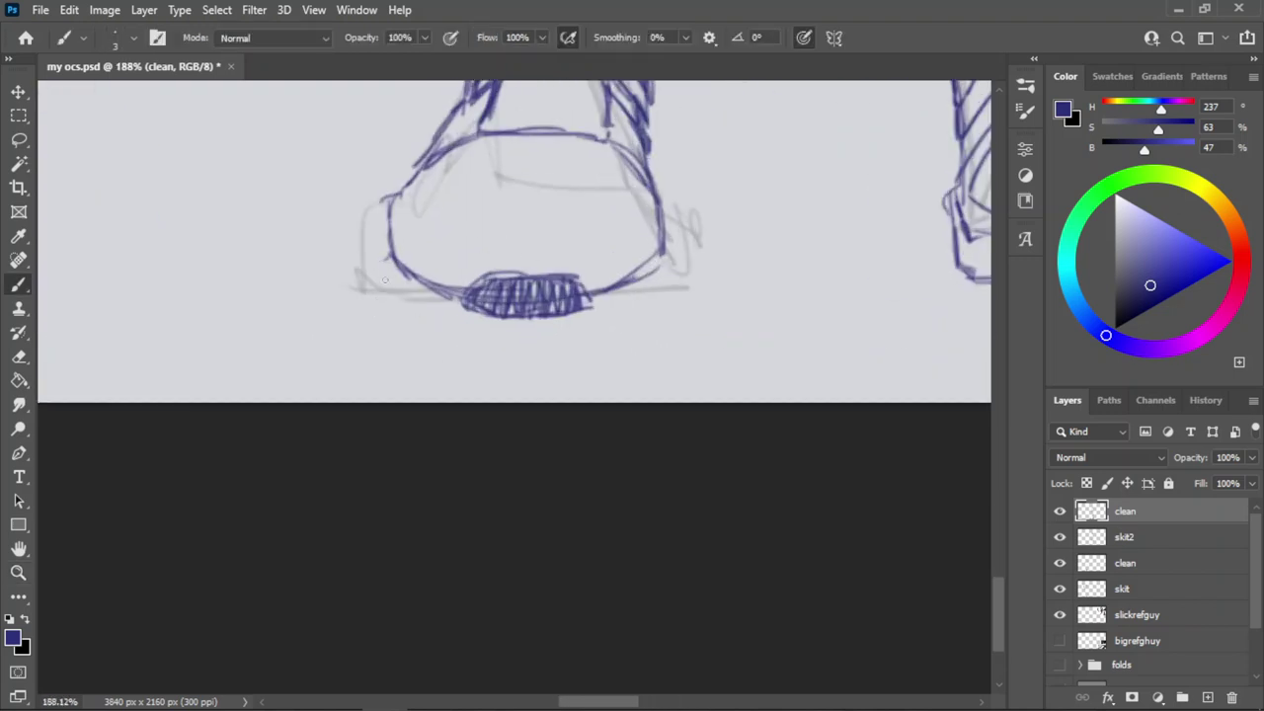
mouse_move(384, 259)
left_mouse_down()
mouse_move(389, 306)
mouse_move(440, 357)
left_mouse_up()
key("ctrl+z")
left_click_drag(386, 303, 476, 353)
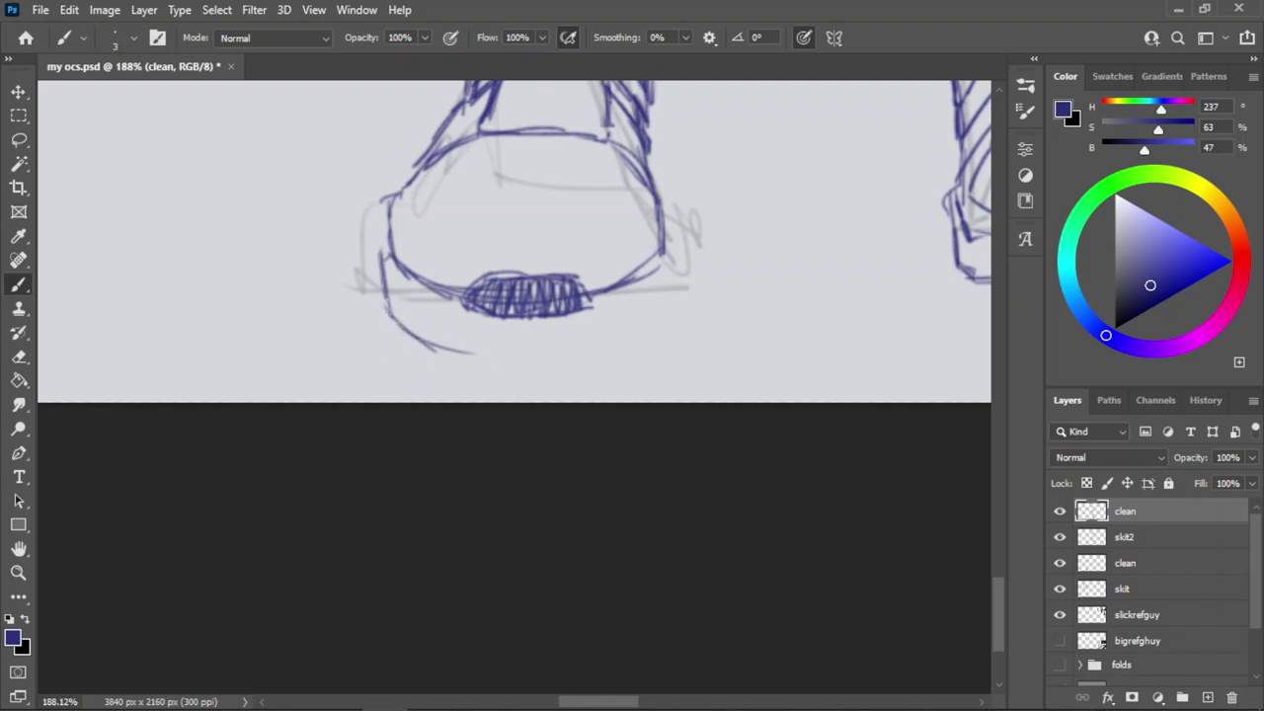
key("ctrl+z")
mouse_move(388, 308)
left_mouse_down()
mouse_move(473, 365)
mouse_move(537, 363)
left_mouse_up()
Continue the sole outline along the bottom and up the right side to meet the toe's edge.
left_click_drag(453, 361, 606, 352)
left_click_drag(488, 365, 651, 350)
left_click_drag(586, 360, 668, 309)
left_click_drag(667, 232, 670, 299)
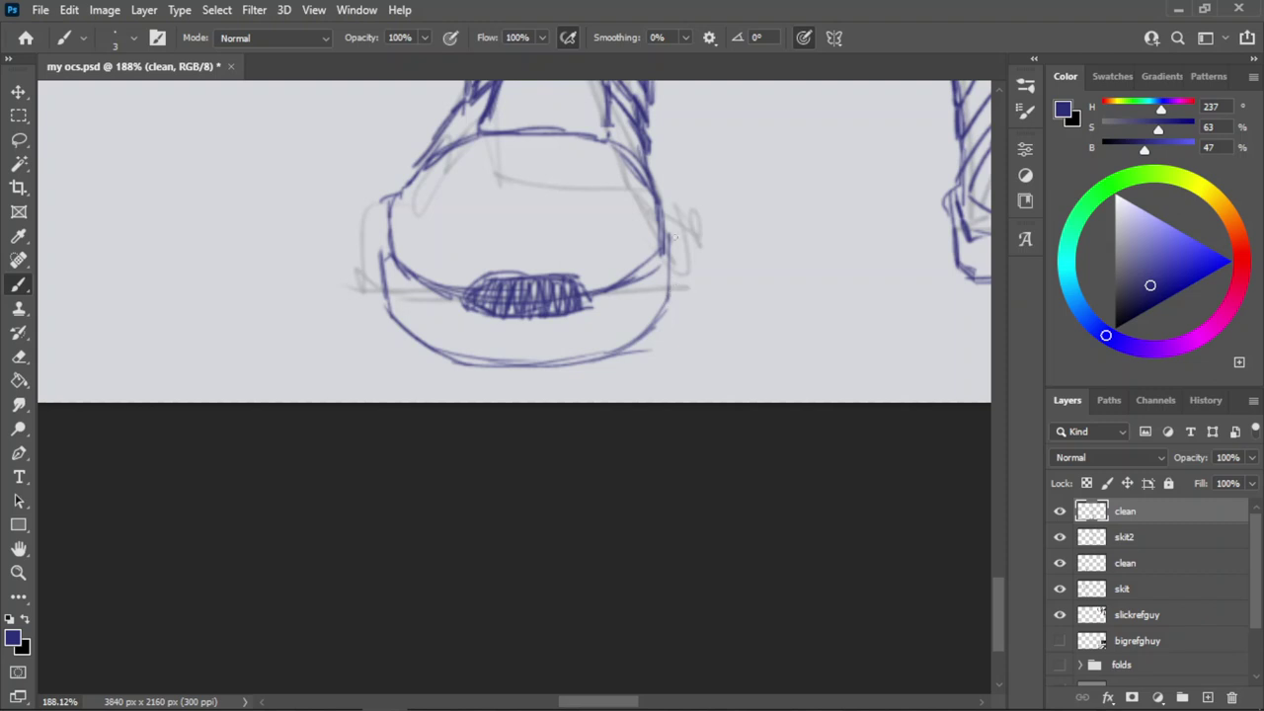
left_click_drag(670, 225, 673, 290)
key("ctrl+z")
left_click_drag(586, 278, 499, 265)
left_click_drag(643, 137, 685, 147)
left_click_drag(515, 235, 454, 264)
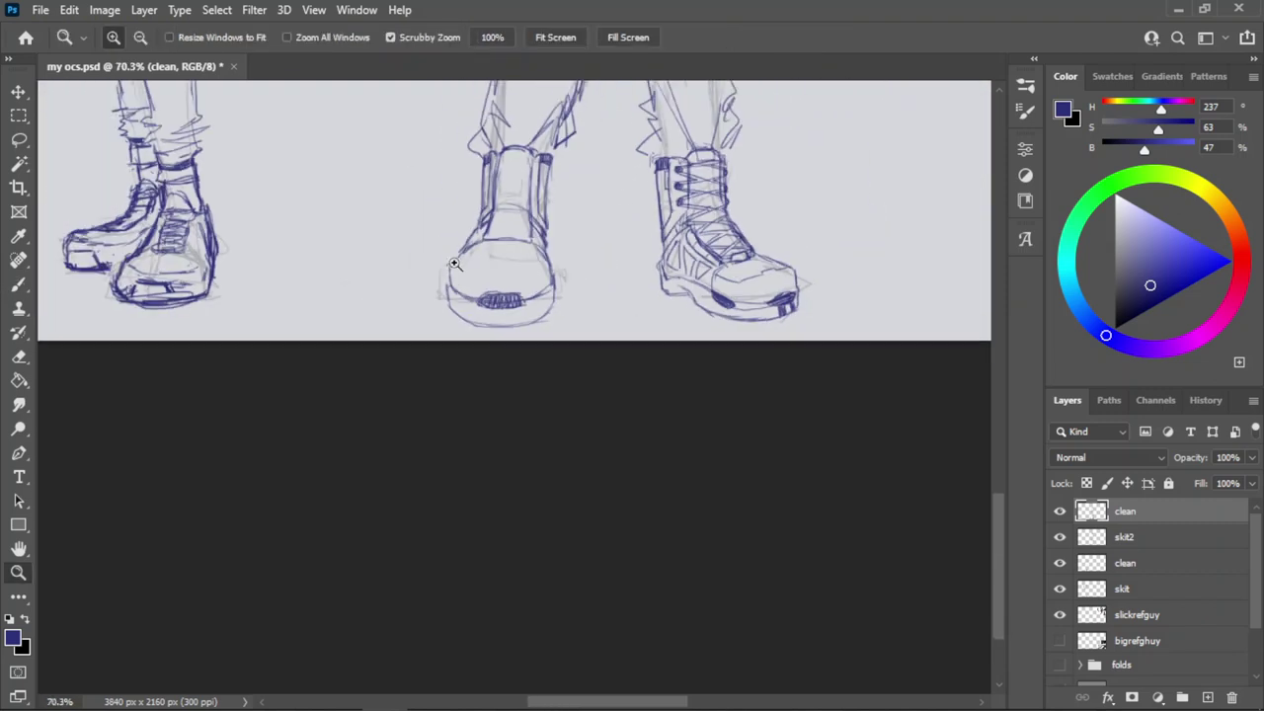
Draw a narrow vertical bar on the sole beneath the left half of the hatched toe patch and hatch it.
mouse_move(549, 288)
left_mouse_down()
mouse_move(585, 279)
mouse_move(460, 302)
mouse_move(585, 289)
left_mouse_up()
key("b")
left_click_drag(460, 310, 462, 375)
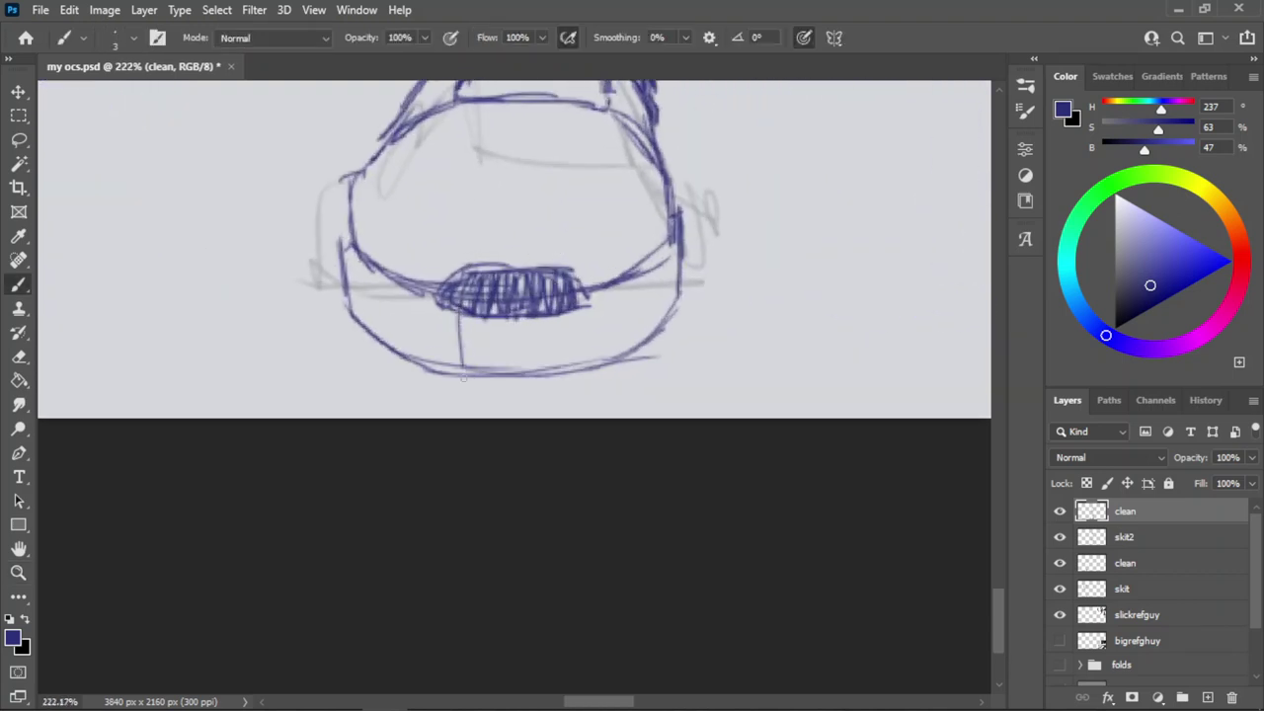
mouse_move(475, 314)
left_mouse_down()
mouse_move(478, 375)
mouse_move(491, 371)
left_mouse_up()
key("ctrl+z")
key("ctrl+z")
left_click_drag(485, 315, 491, 375)
key("ctrl+z")
mouse_move(478, 312)
left_mouse_down()
mouse_move(470, 374)
mouse_move(476, 331)
mouse_move(539, 375)
left_mouse_up()
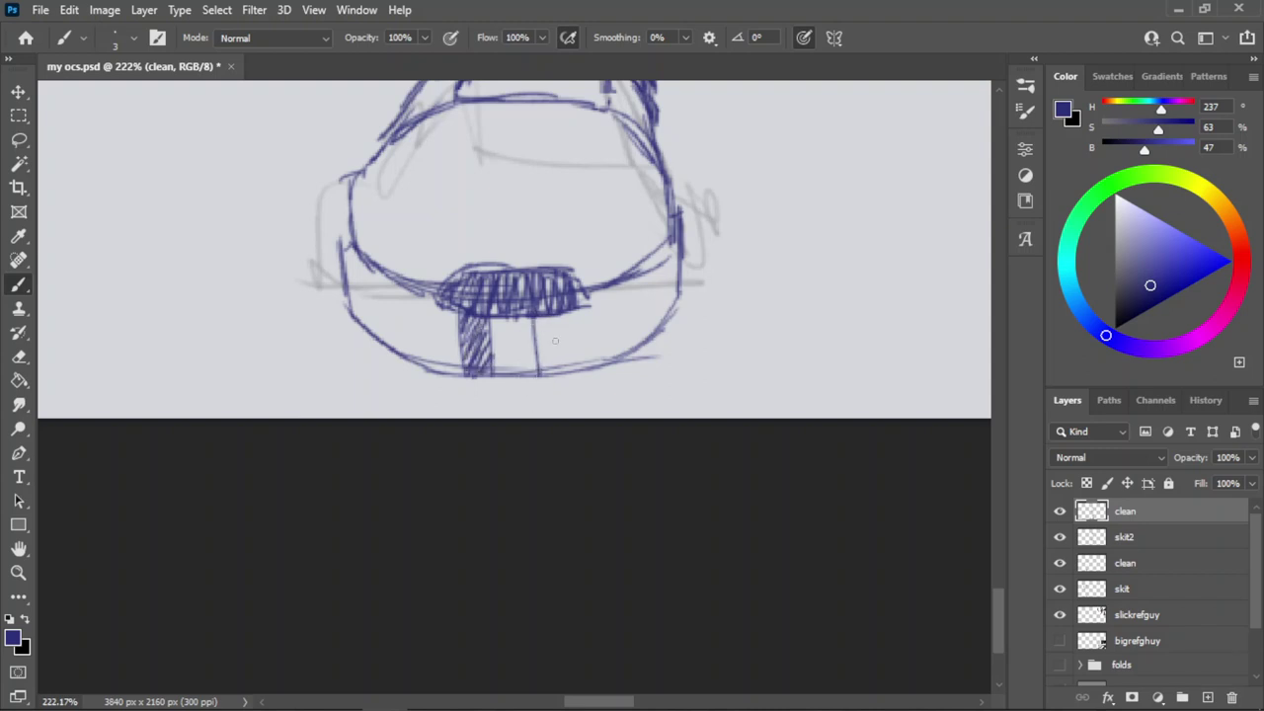
Add a matching hatched vertical bar on the sole beneath the right half of the toe patch.
key("ctrl+z")
left_click_drag(564, 315, 566, 375)
key("ctrl+z")
mouse_move(554, 310)
left_mouse_down()
mouse_move(546, 366)
mouse_move(549, 322)
mouse_move(537, 348)
mouse_move(428, 367)
left_mouse_up()
key("z")
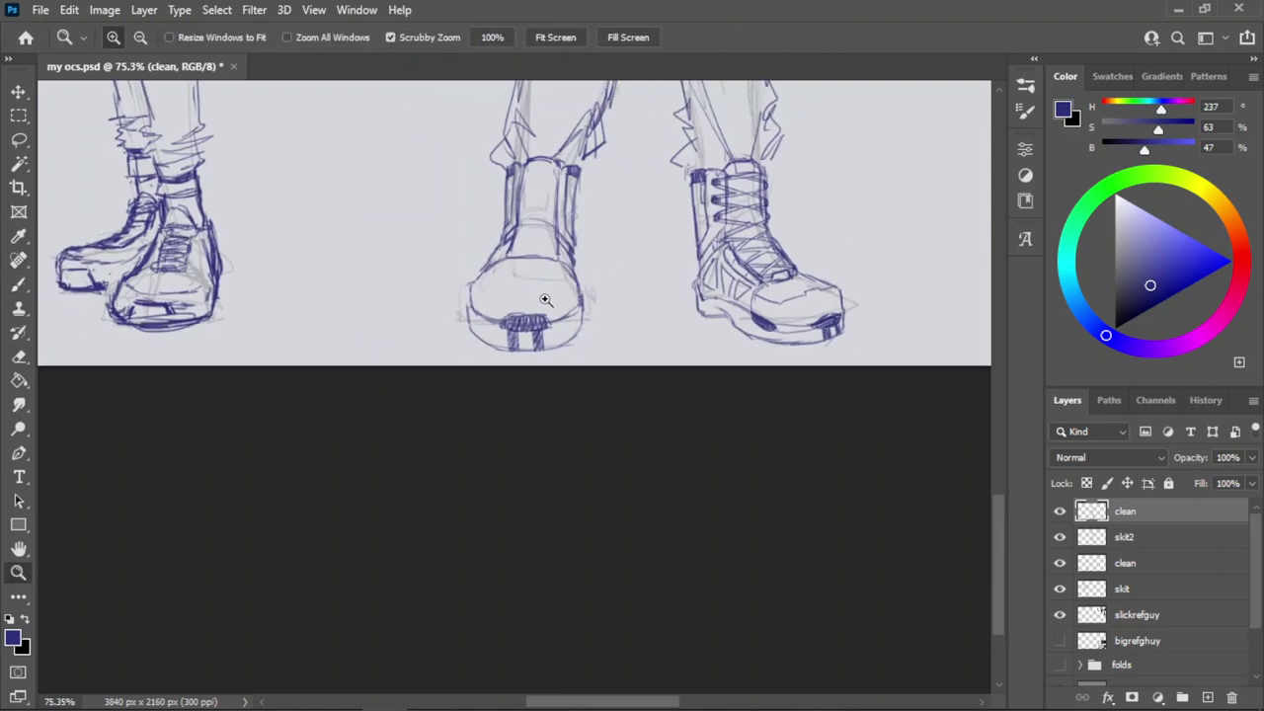
Draw a dark filled oval patch where the toe's right edge meets the sole.
mouse_move(545, 299)
left_mouse_down()
mouse_move(722, 274)
mouse_move(497, 357)
mouse_move(510, 348)
left_mouse_up()
key("b")
key("ctrl+z")
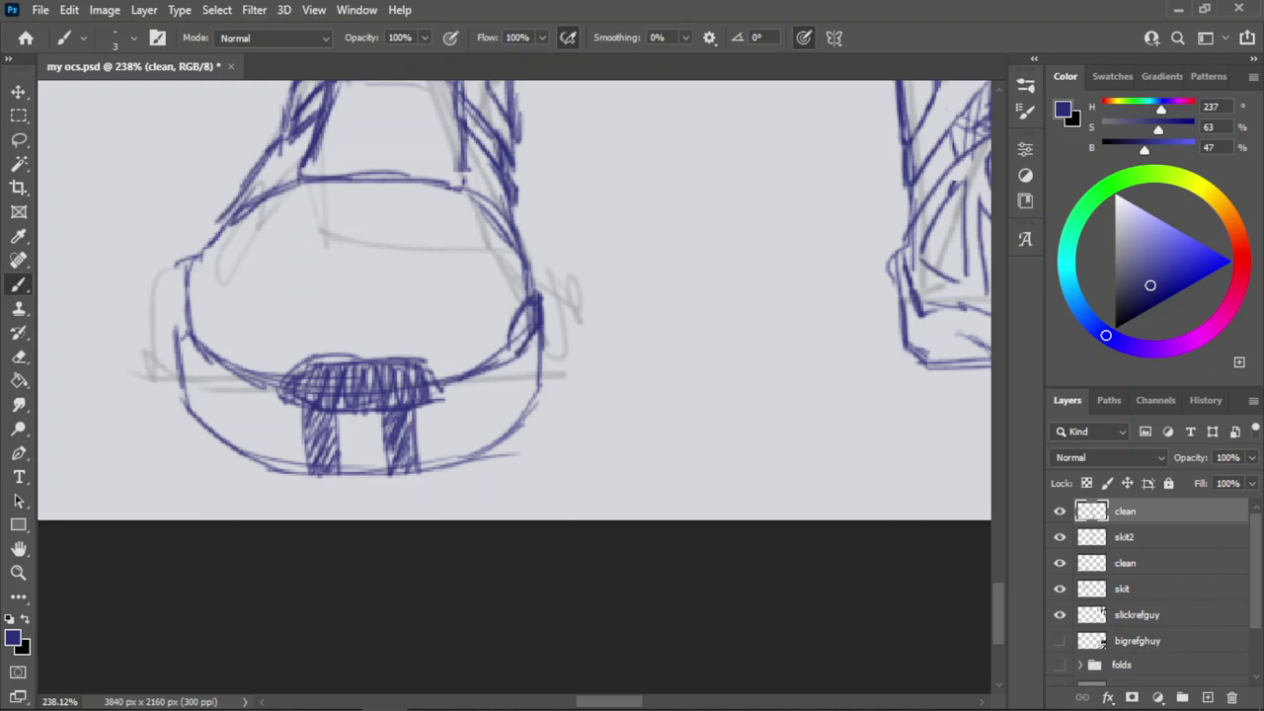
mouse_move(514, 347)
left_mouse_down()
mouse_move(530, 316)
mouse_move(468, 321)
left_mouse_up()
key("z")
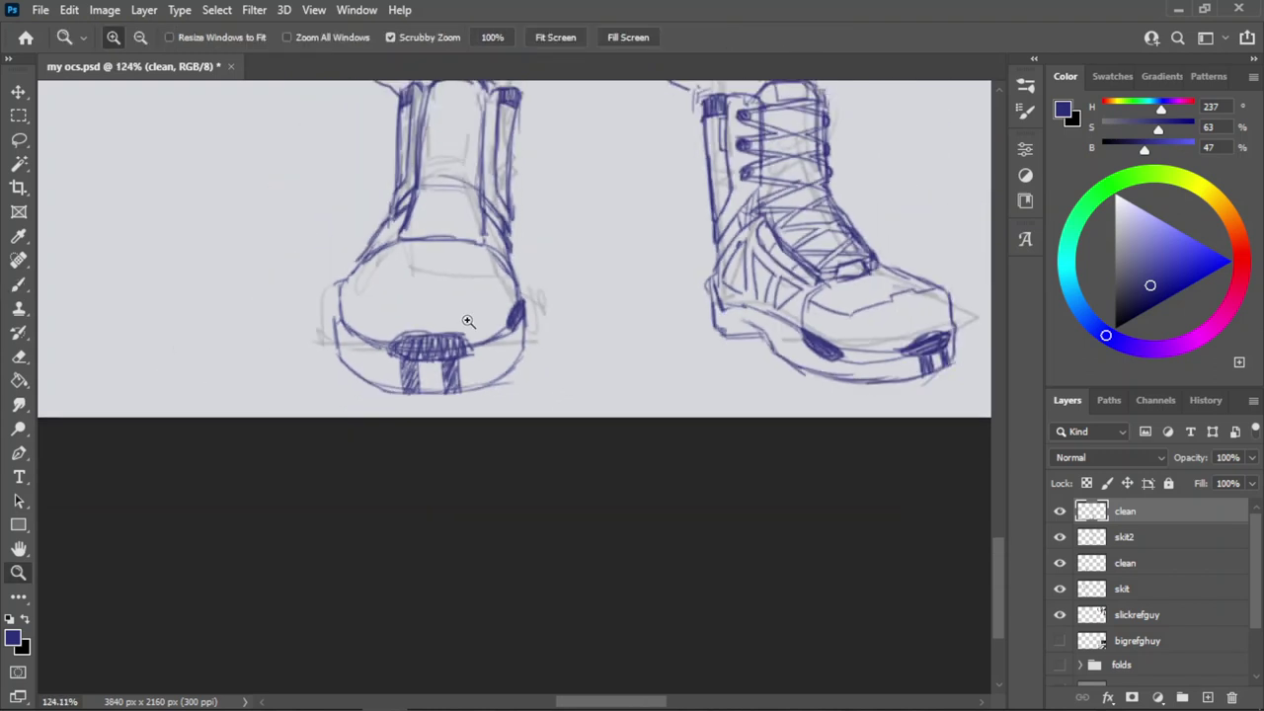
Fill a matching dark patch where the toe's left edge meets the sole.
left_click_drag(338, 303, 592, 302)
key("b")
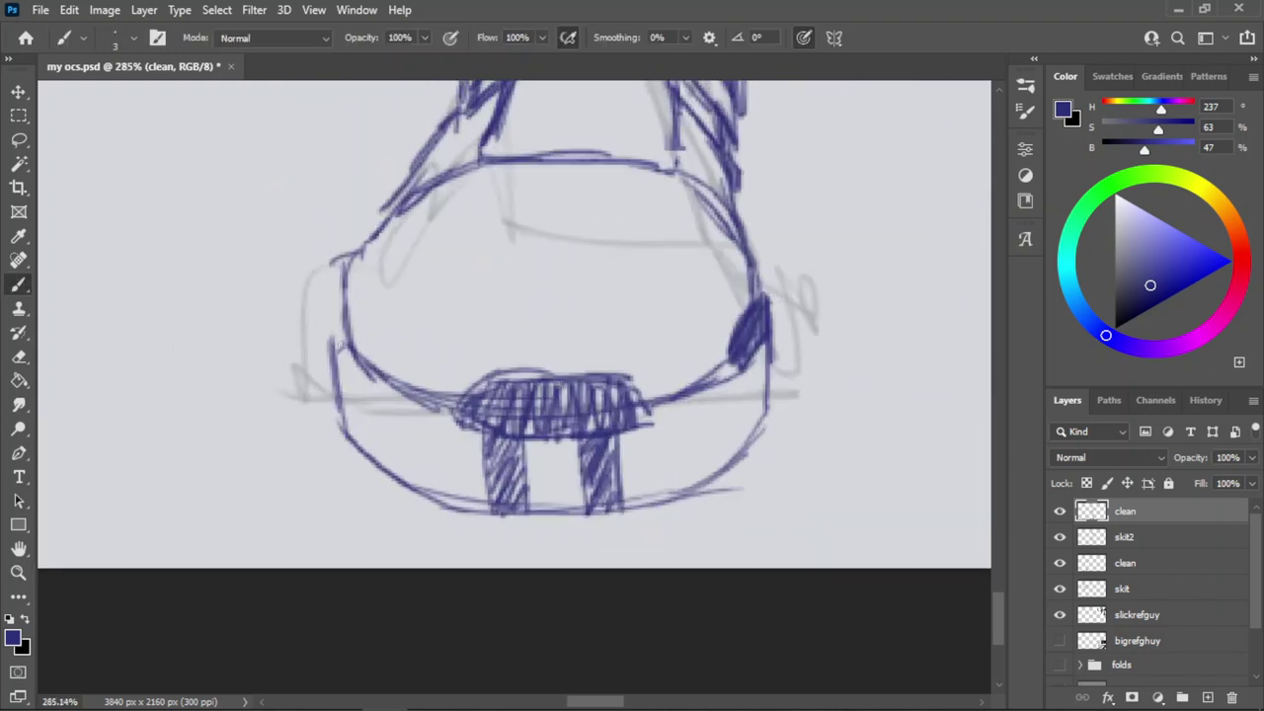
left_click_drag(344, 314, 356, 355)
key("e")
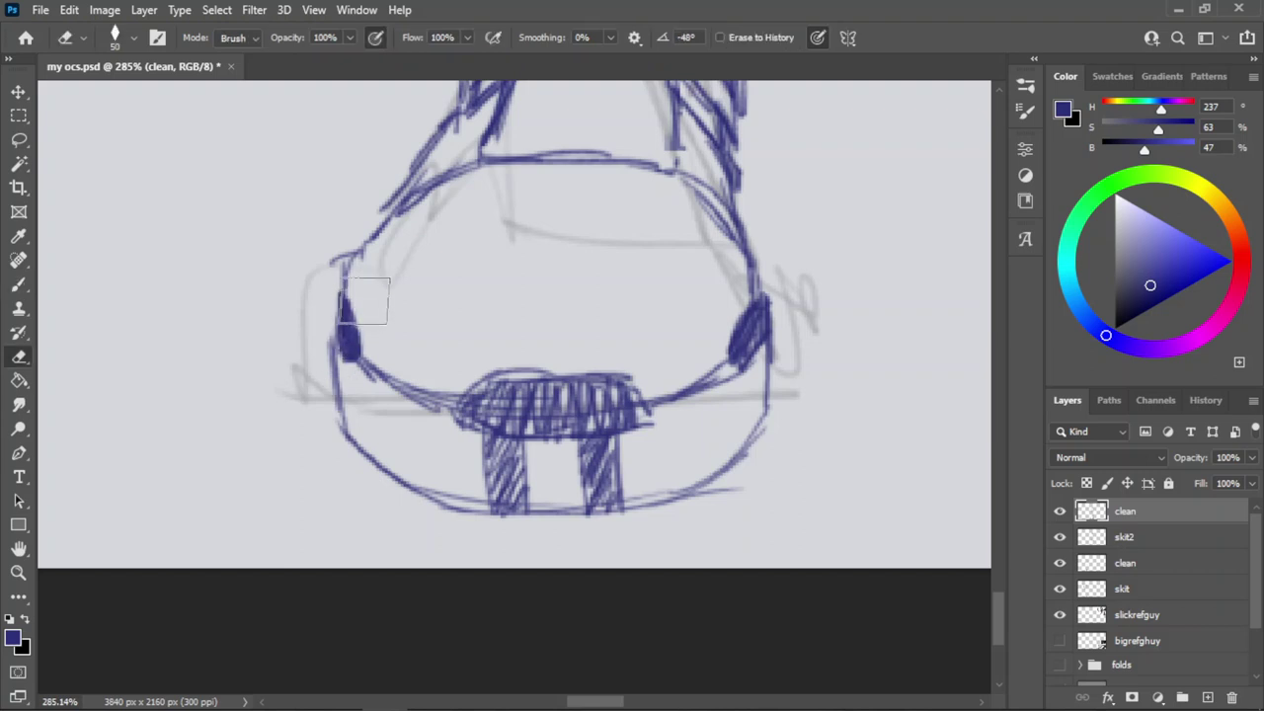
key("z")
left_click_drag(409, 314, 307, 366)
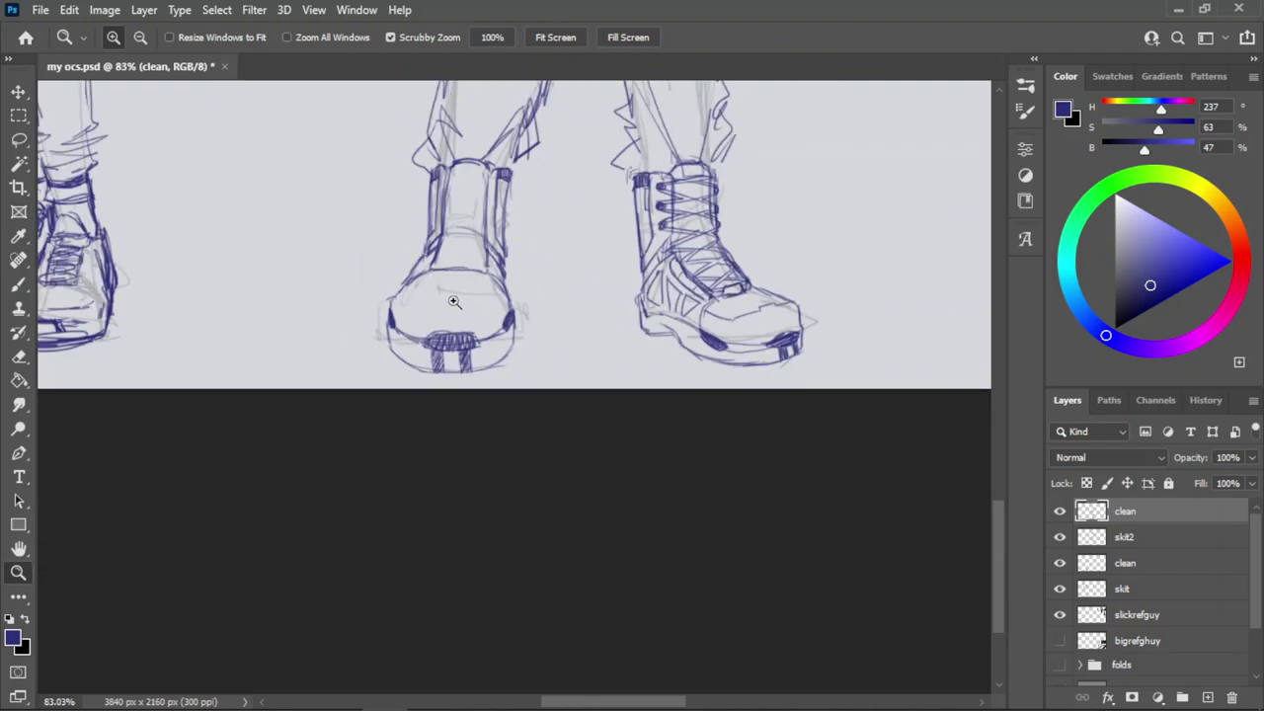
Draw a horizontal seam with a raised center notch across the toe and angle its right end up to the toe's outline.
mouse_move(454, 301)
left_mouse_down()
mouse_move(465, 282)
mouse_move(427, 294)
mouse_move(571, 316)
left_mouse_up()
key("b")
key("ctrl+z")
mouse_move(479, 303)
left_mouse_down()
mouse_move(658, 317)
mouse_move(526, 276)
mouse_move(400, 284)
mouse_move(531, 301)
mouse_move(677, 293)
left_mouse_up()
key("z")
key("b")
left_click_drag(554, 285, 560, 292)
left_click_drag(560, 291, 571, 225)
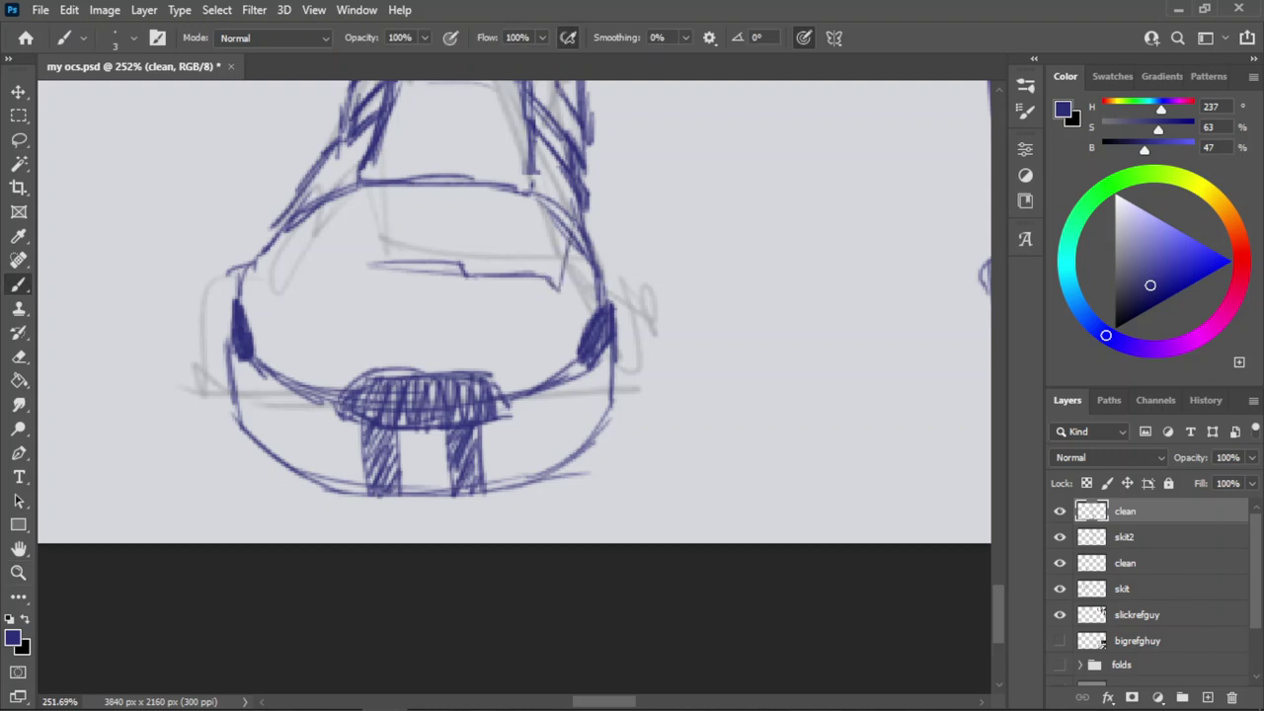
key("ctrl+z")
mouse_move(561, 291)
left_mouse_down()
mouse_move(563, 225)
mouse_move(567, 280)
mouse_move(566, 237)
mouse_move(570, 282)
left_mouse_up()
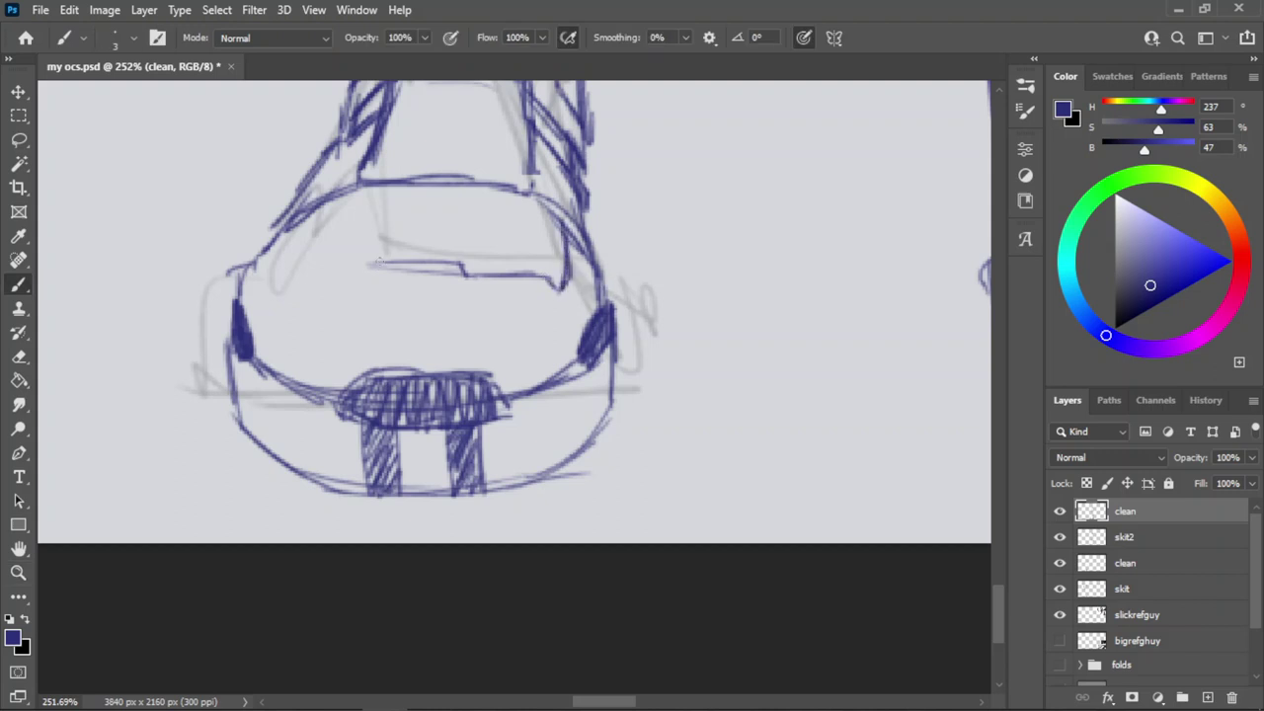
Extend the toe seam from the notch's left side toward the boot's left edge.
left_click_drag(374, 278, 294, 280)
key("ctrl+z")
key("ctrl+z")
key("ctrl+z")
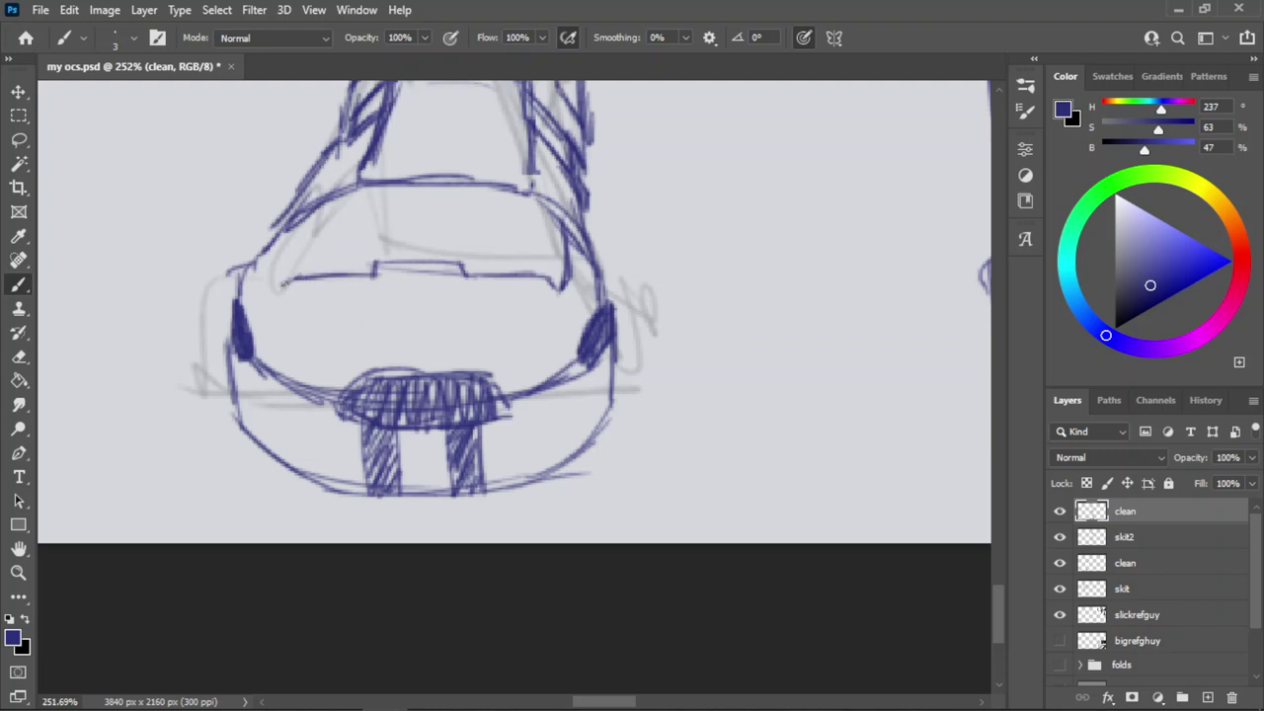
key("ctrl+z")
Draw the toe panel's slanted left side up to the toe's upper edge and reinforce the adjacent outer contour.
left_click_drag(278, 288, 333, 201)
mouse_move(284, 265)
left_mouse_down()
mouse_move(329, 200)
mouse_move(283, 269)
left_mouse_up()
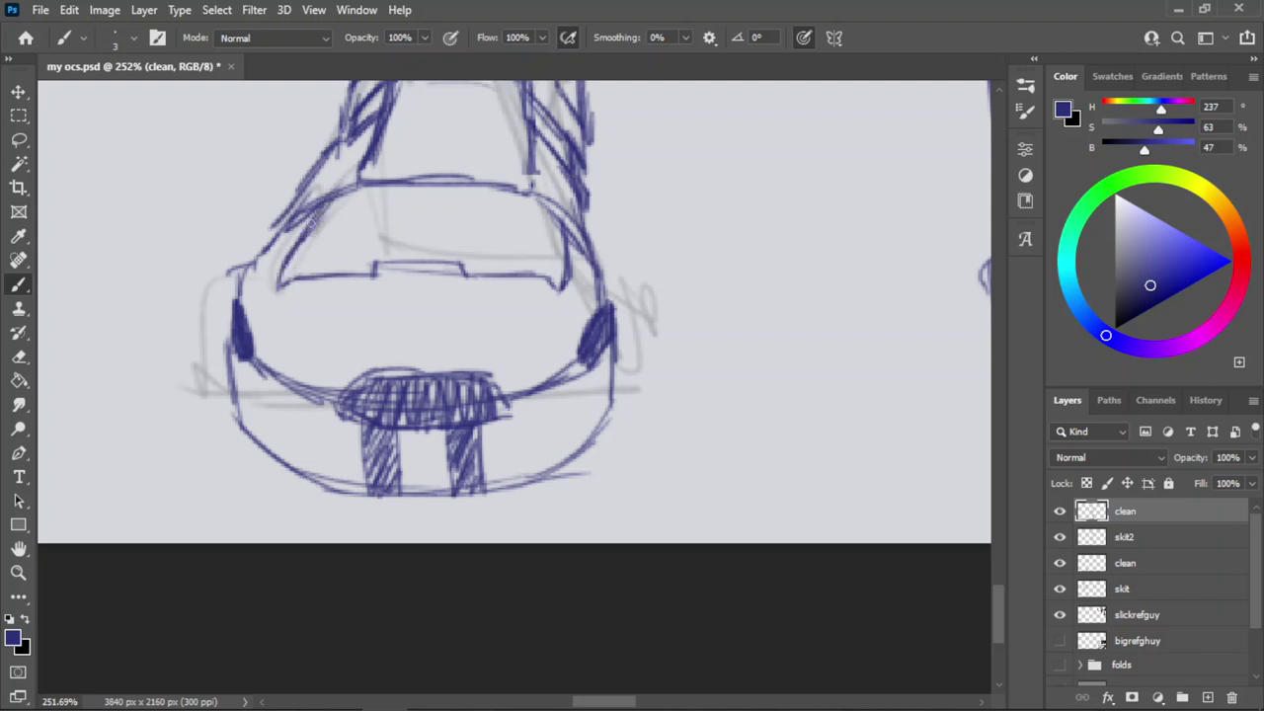
key("ctrl+z")
key("ctrl+z")
mouse_move(324, 201)
left_mouse_down()
mouse_move(278, 288)
mouse_move(347, 269)
left_mouse_up()
key("ctrl+z")
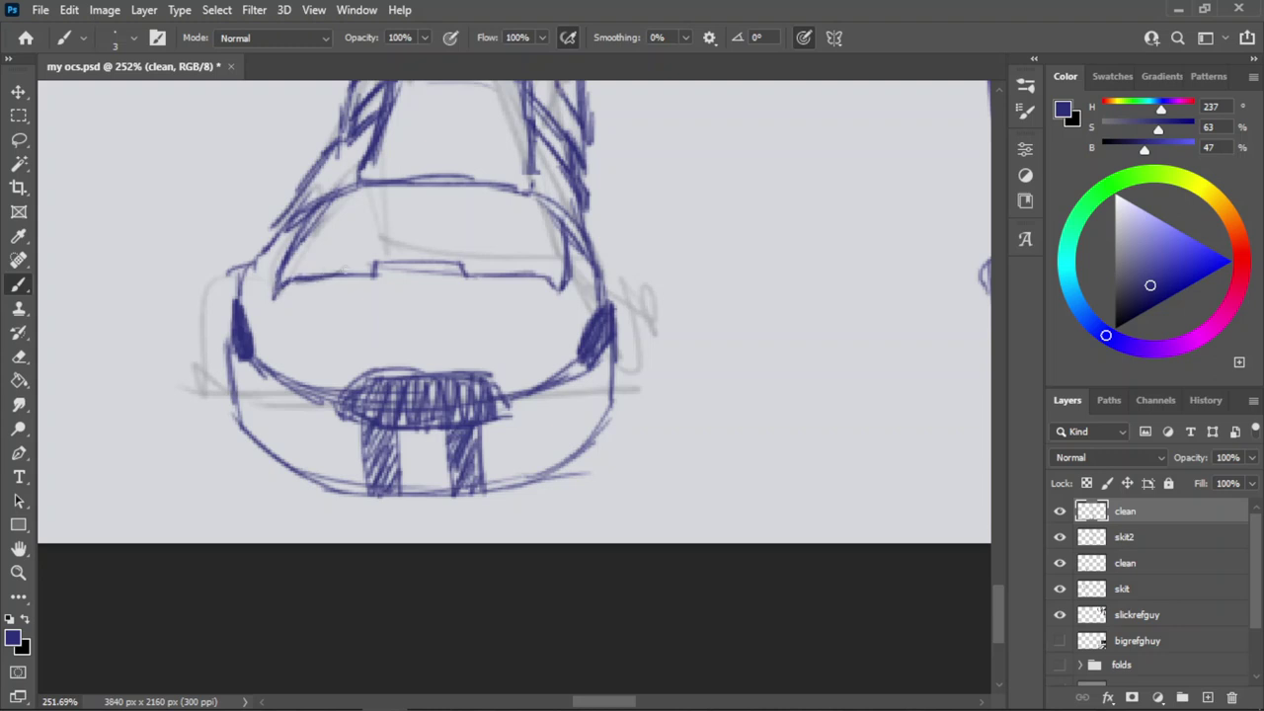
left_click_drag(239, 282, 296, 217)
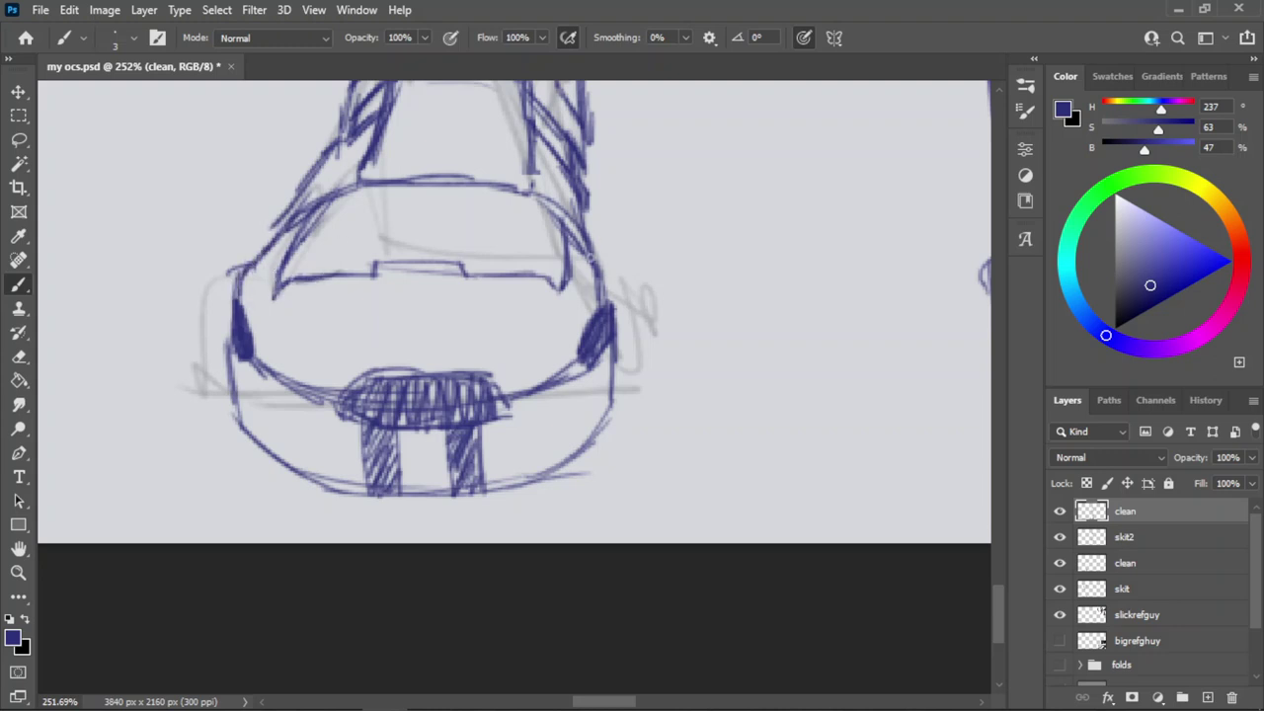
Clean up and redraw the raised notch in the toe seam, and save the document.
key("z")
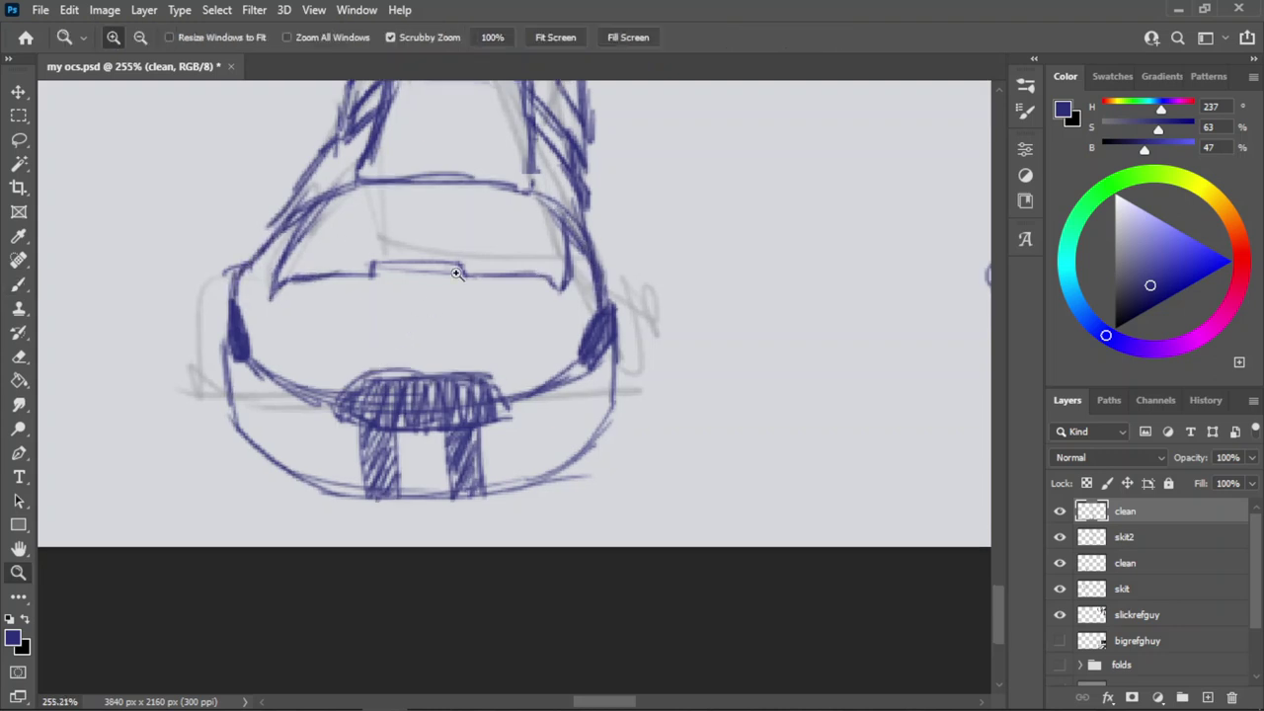
mouse_move(445, 249)
left_mouse_down()
mouse_move(464, 247)
mouse_move(340, 253)
mouse_move(440, 271)
left_mouse_up()
key("e")
key("b")
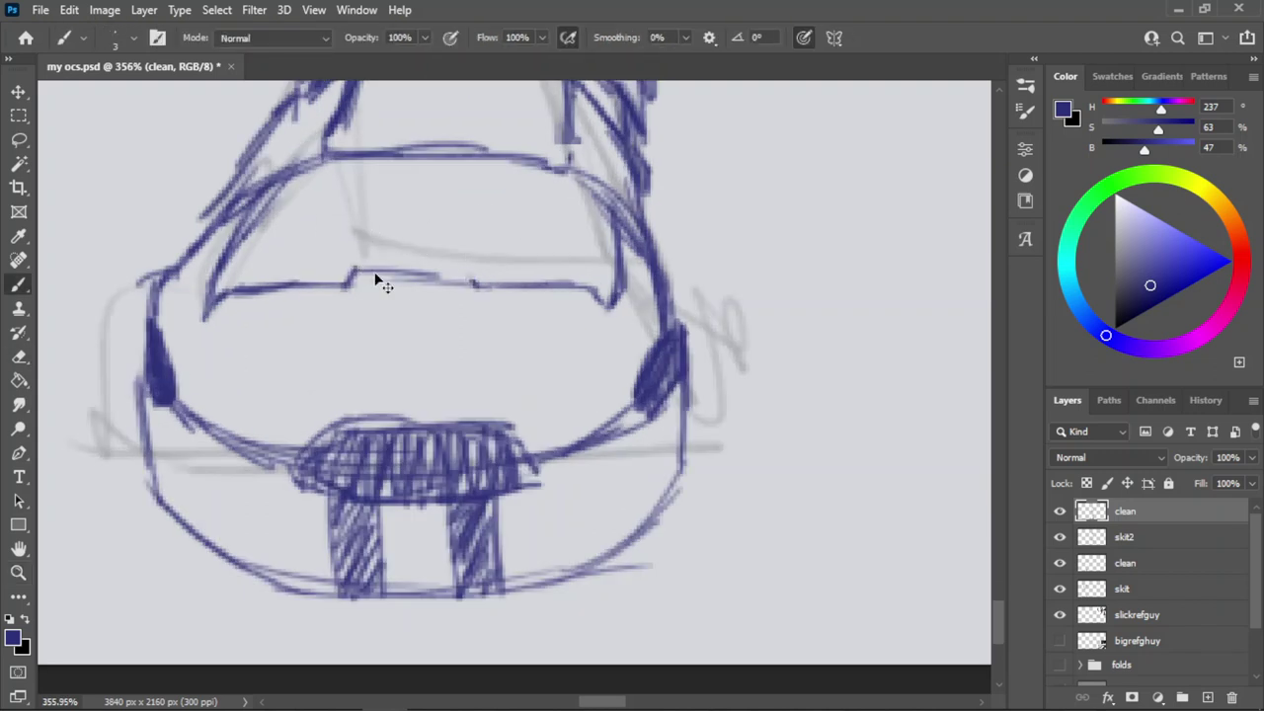
key("ctrl+z")
mouse_move(357, 271)
left_mouse_down()
mouse_move(453, 272)
mouse_move(479, 287)
mouse_move(389, 228)
left_mouse_up()
key("z")
key("ctrl+s")
key("alt+Tab")
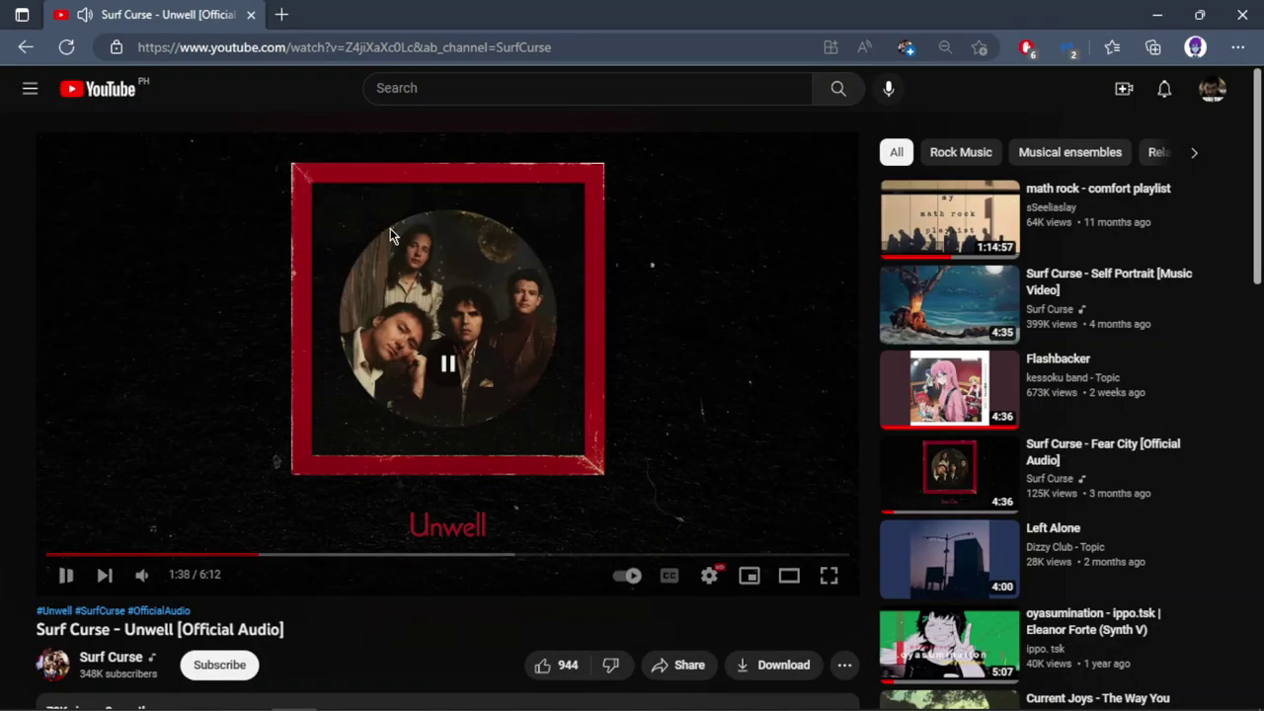
key("alt+Tab")
left_click_drag(522, 174, 532, 203)
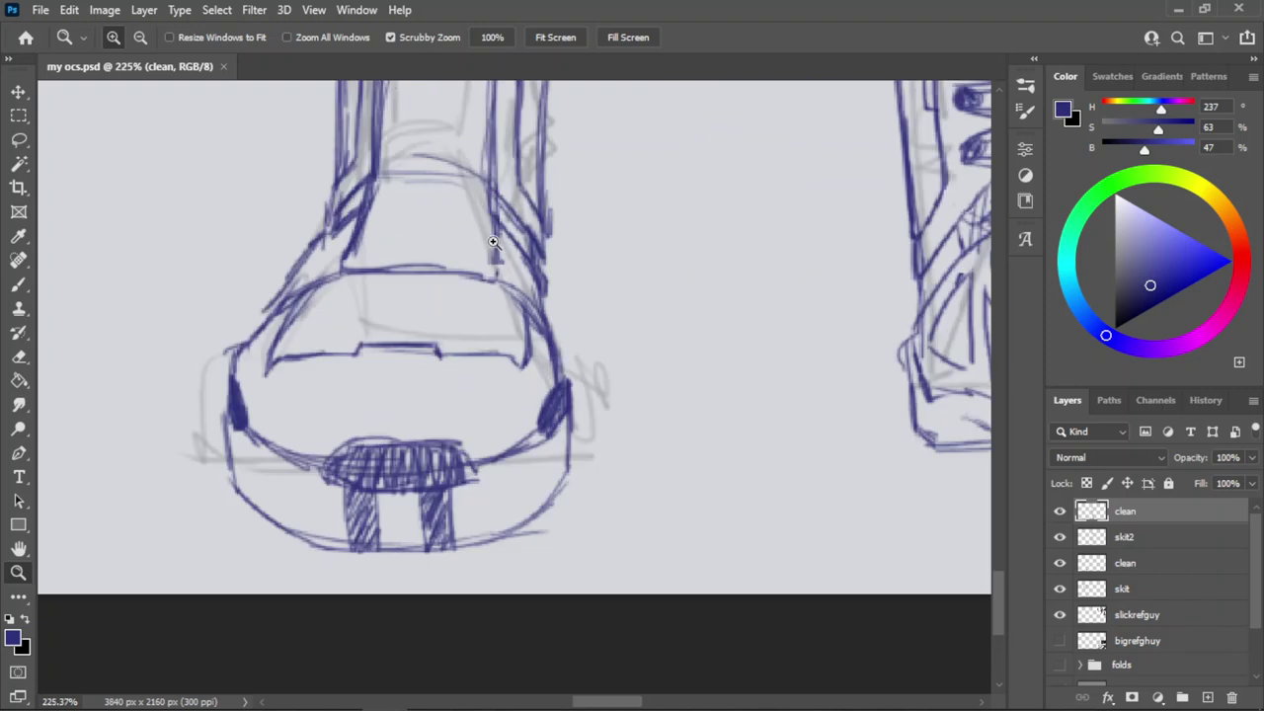
mouse_move(493, 242)
left_mouse_down()
mouse_move(465, 280)
mouse_move(475, 259)
left_mouse_up()
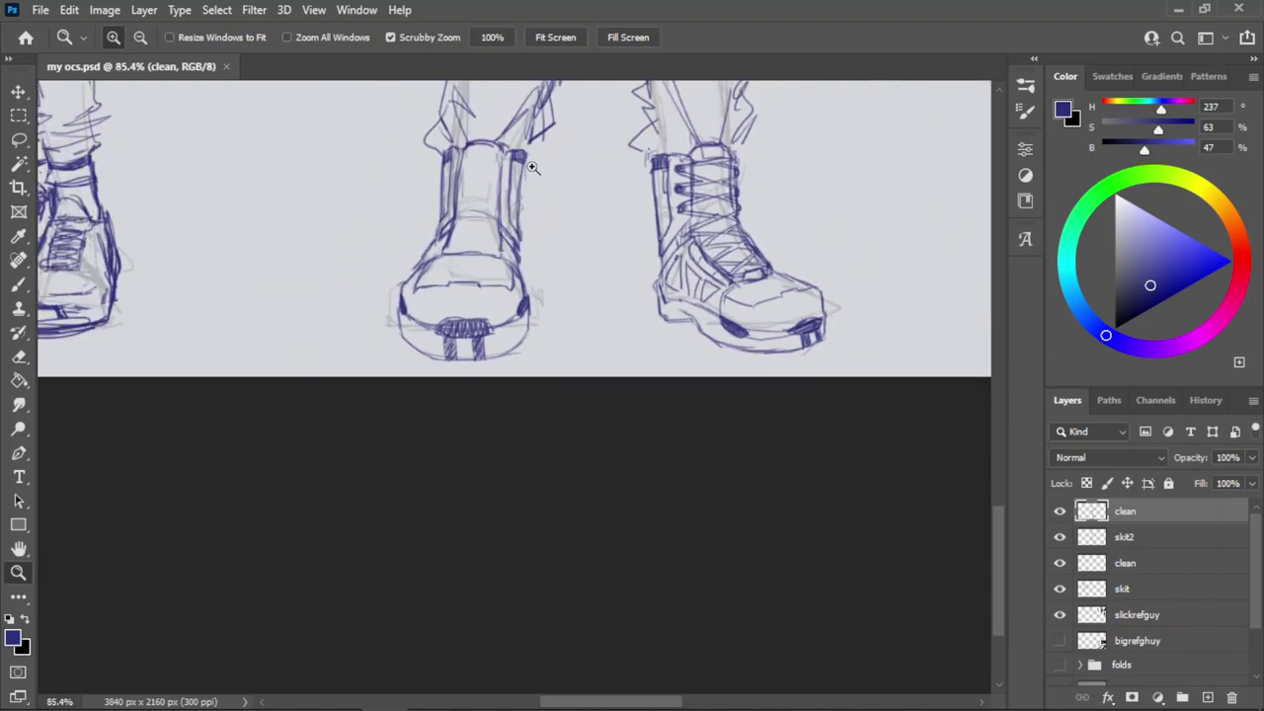
left_click_drag(500, 195, 502, 269)
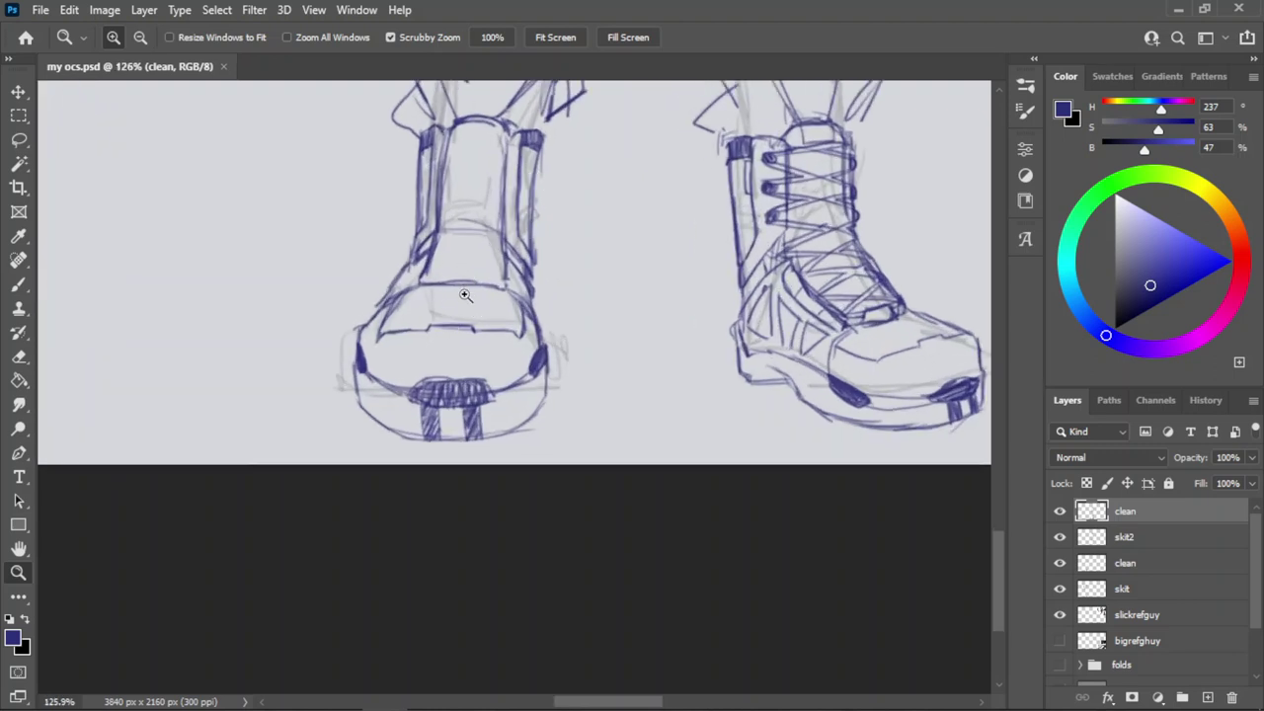
left_click_drag(440, 264, 419, 307)
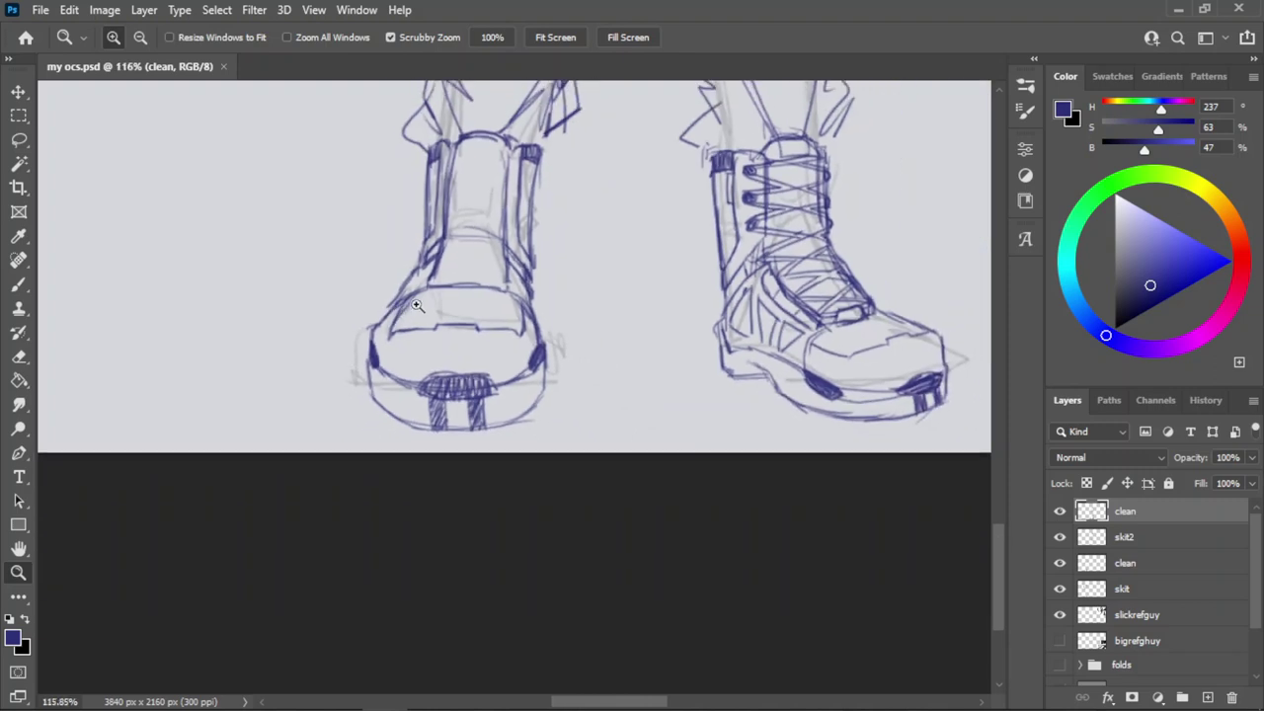
Outline a small rounded tab at the middle of the toe's upper edge on the front boot.
left_click_drag(484, 263, 573, 265)
key("b")
mouse_move(426, 303)
left_mouse_down()
mouse_move(435, 278)
mouse_move(492, 275)
mouse_move(522, 309)
mouse_move(376, 274)
left_mouse_up()
key("ctrl+z")
key("z")
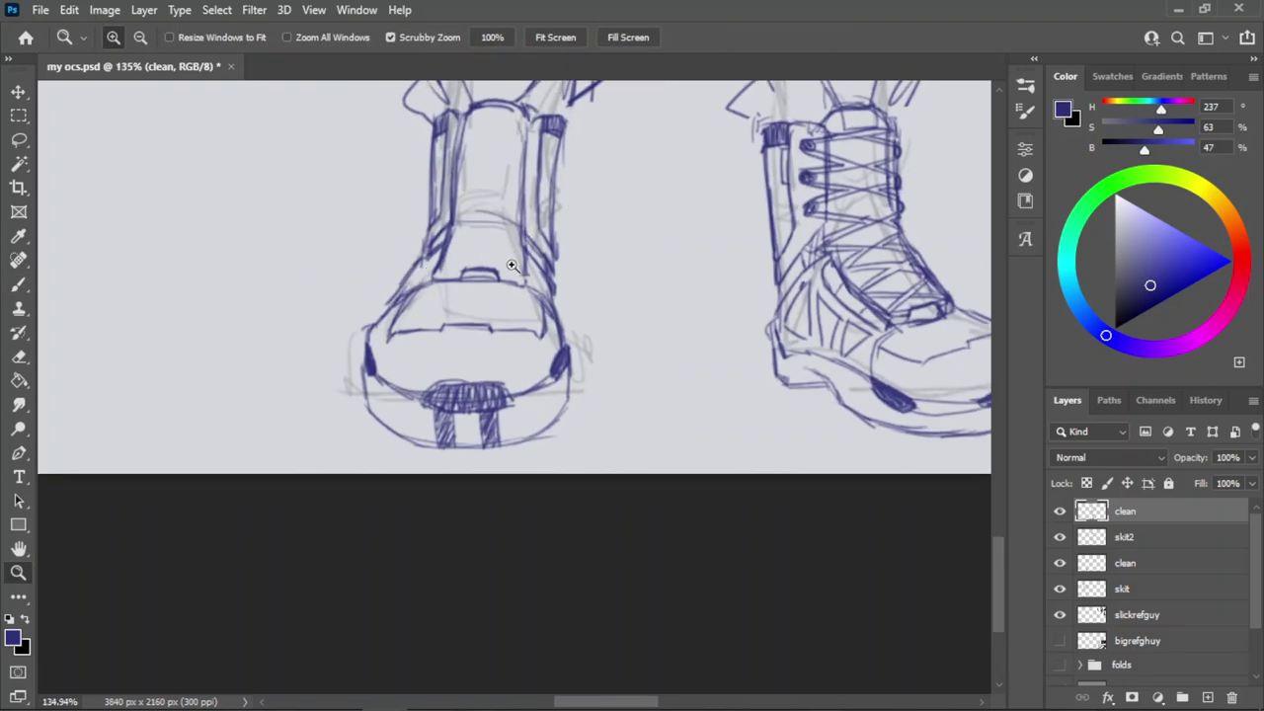
left_click_drag(466, 273, 566, 269)
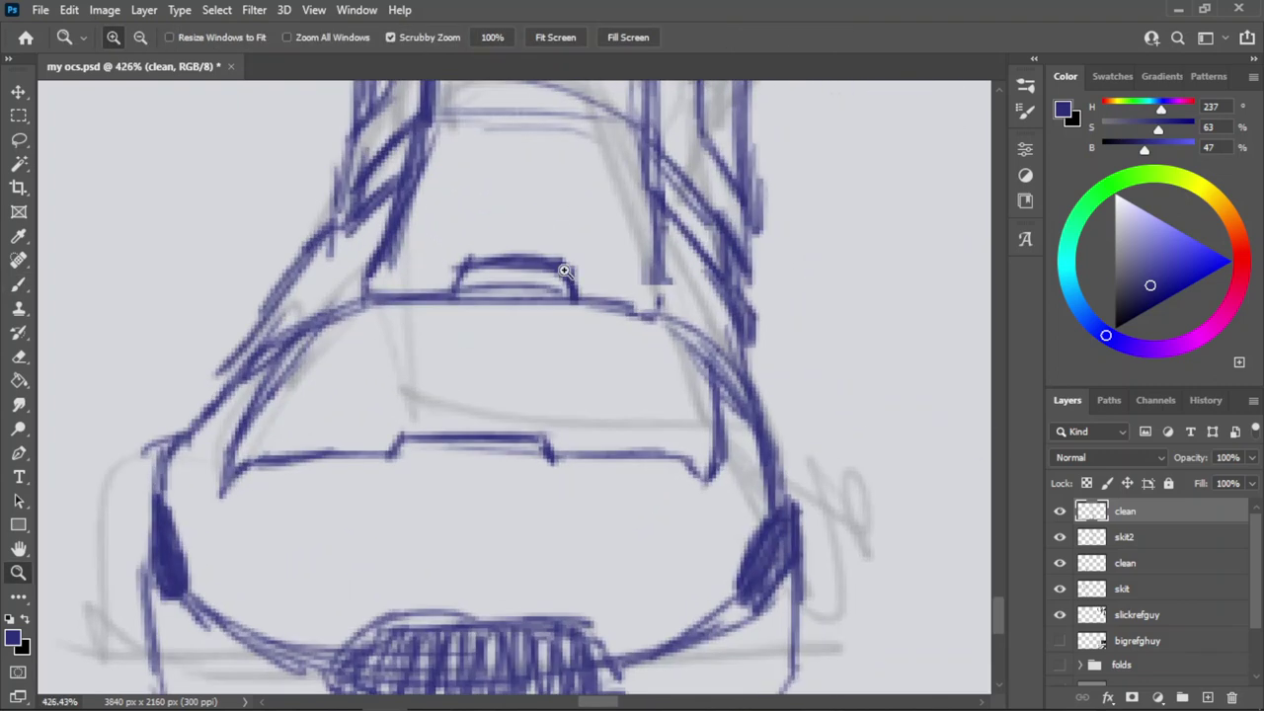
Close the small tab's lower edge and fill it with dense hatching.
key("b")
key("ctrl+z")
mouse_move(450, 302)
left_mouse_down()
mouse_move(491, 312)
mouse_move(464, 309)
mouse_move(572, 314)
left_mouse_up()
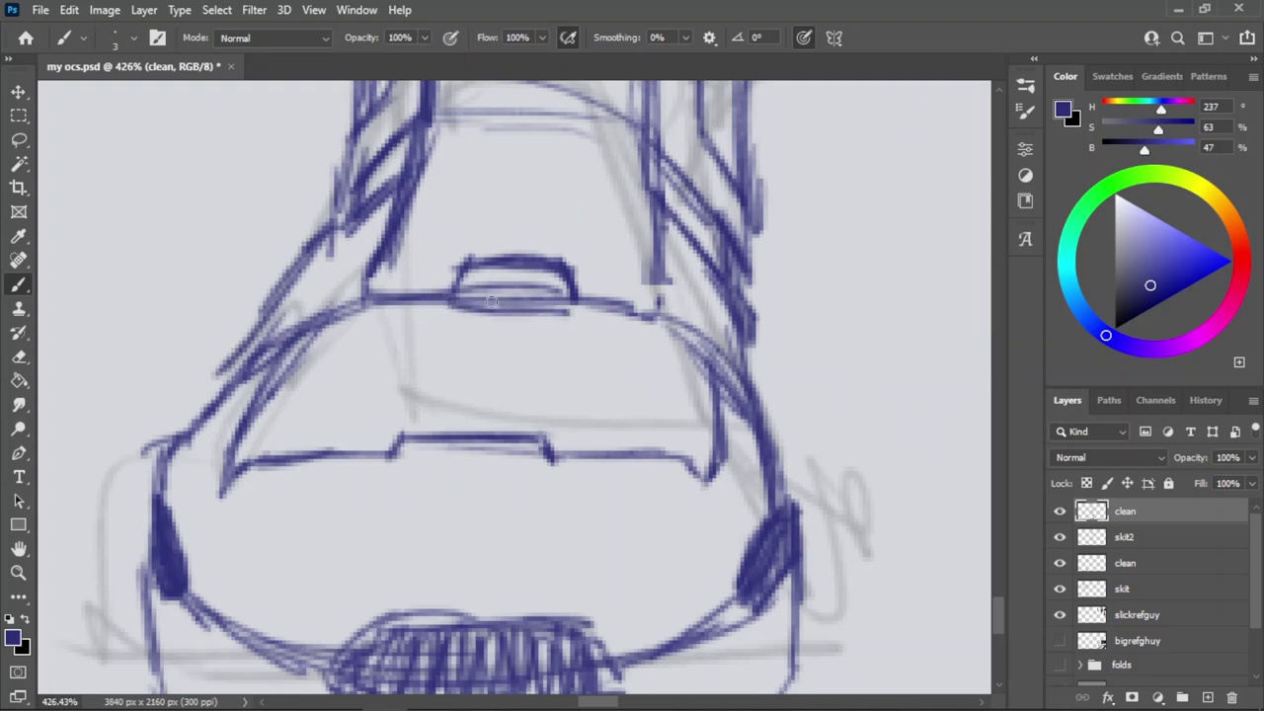
left_click_drag(499, 265, 447, 308)
mouse_move(539, 263)
left_mouse_down()
mouse_move(488, 312)
mouse_move(504, 311)
left_mouse_up()
mouse_move(561, 275)
left_mouse_down()
mouse_move(521, 313)
mouse_move(551, 304)
left_mouse_up()
Hatch the matching small tab below the laces on the angled boot.
key("z")
left_click_drag(471, 263, 276, 245)
left_click_drag(675, 229, 767, 237)
key("b")
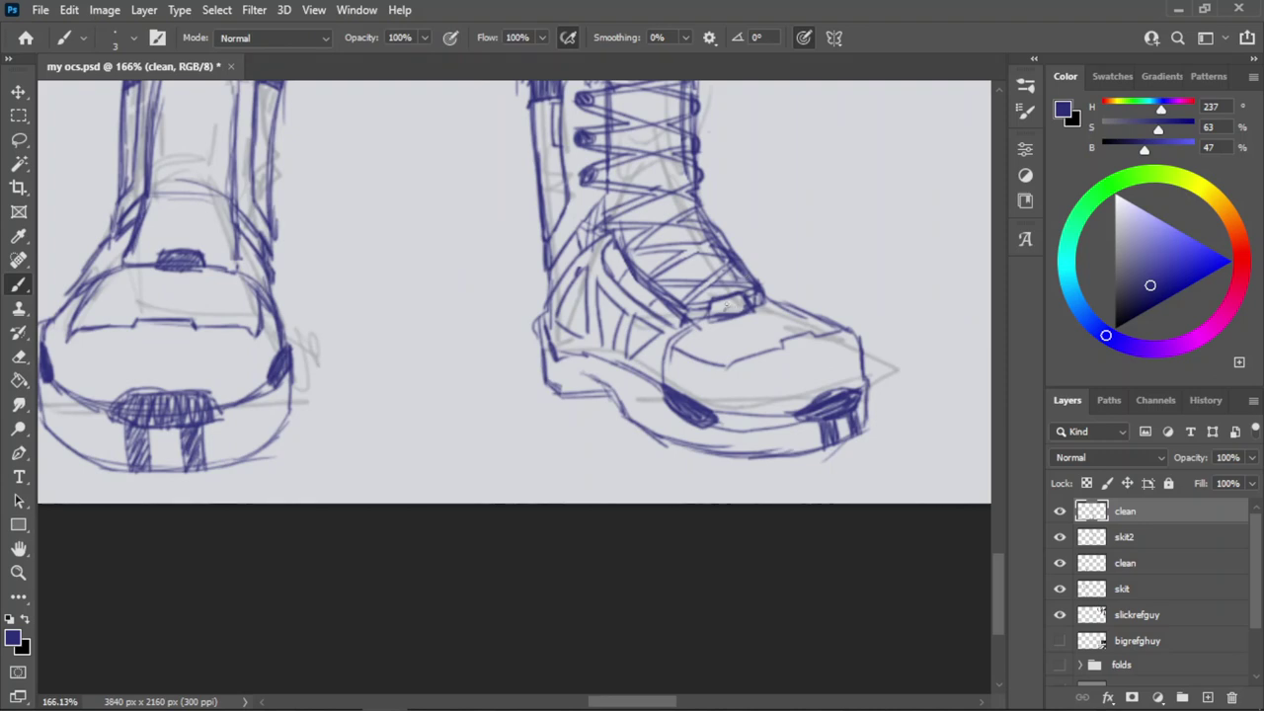
mouse_move(731, 298)
left_mouse_down()
mouse_move(707, 314)
mouse_move(731, 312)
mouse_move(707, 293)
left_mouse_up()
Draw three filled oval eyelets down the right lace strip of the front boot's shaft.
key("z")
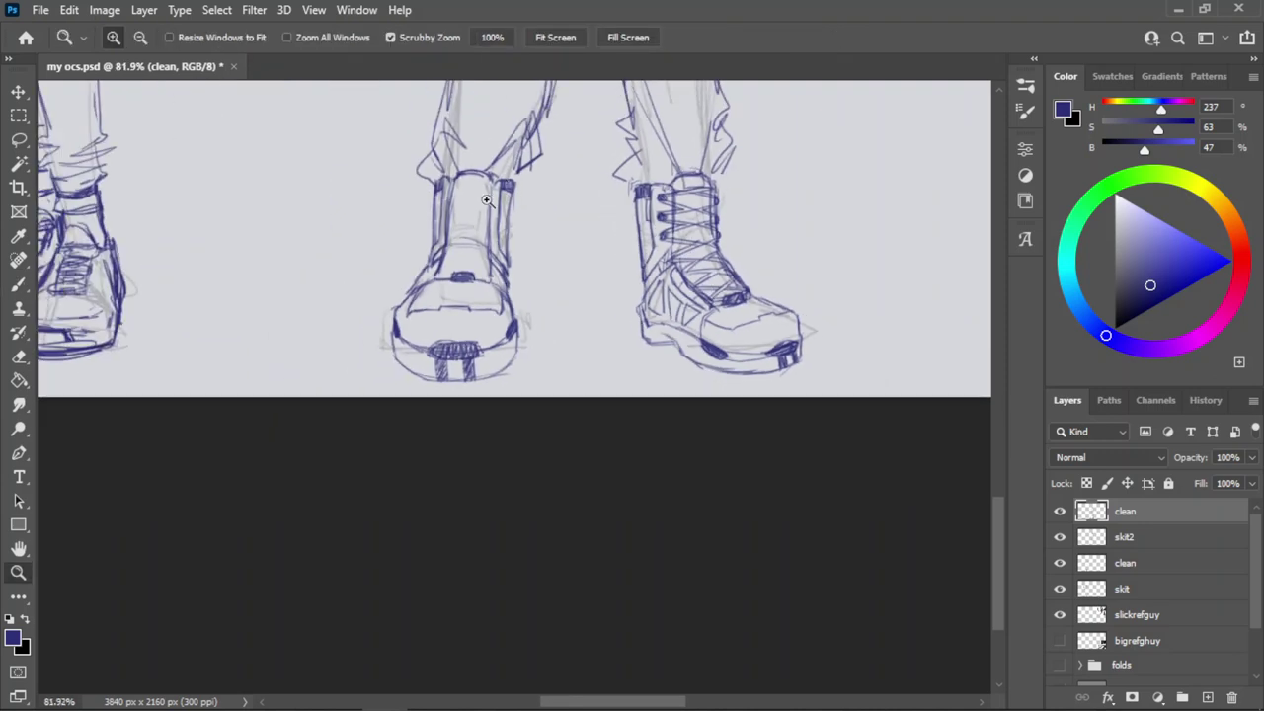
left_click_drag(473, 193, 554, 187)
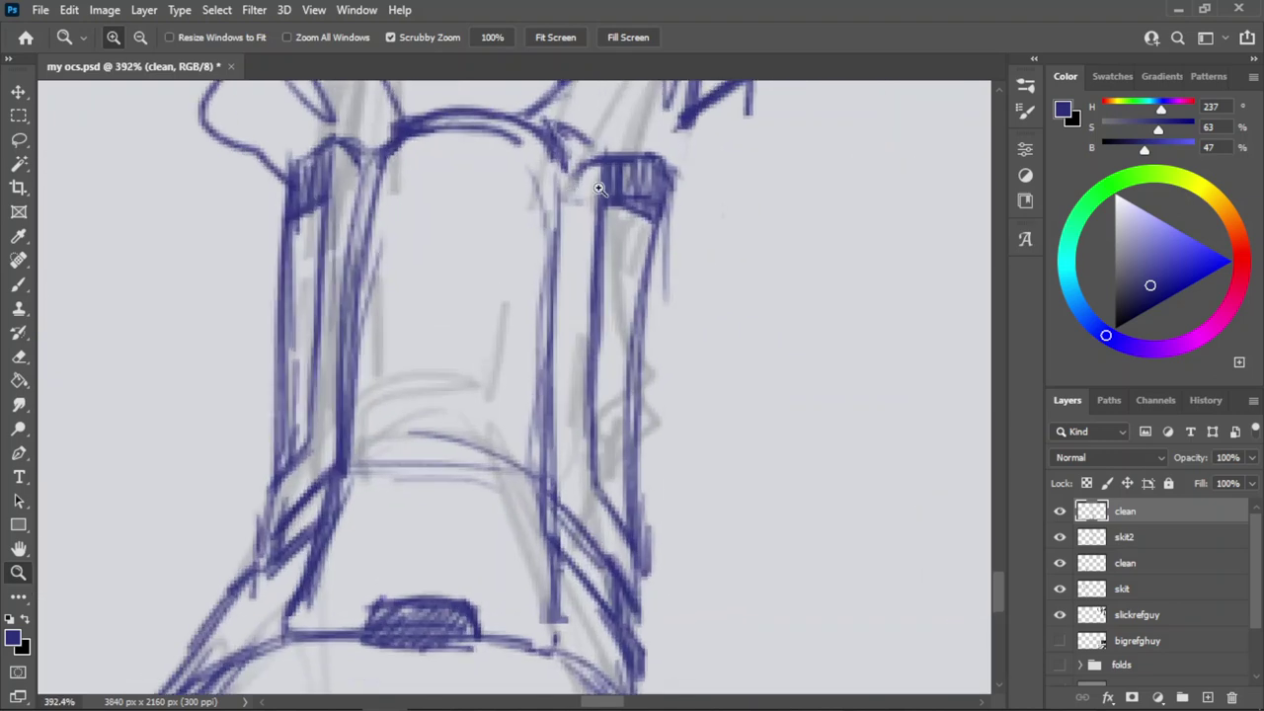
key("b")
left_click_drag(581, 229, 570, 246)
key("ctrl+z")
key("ctrl+z")
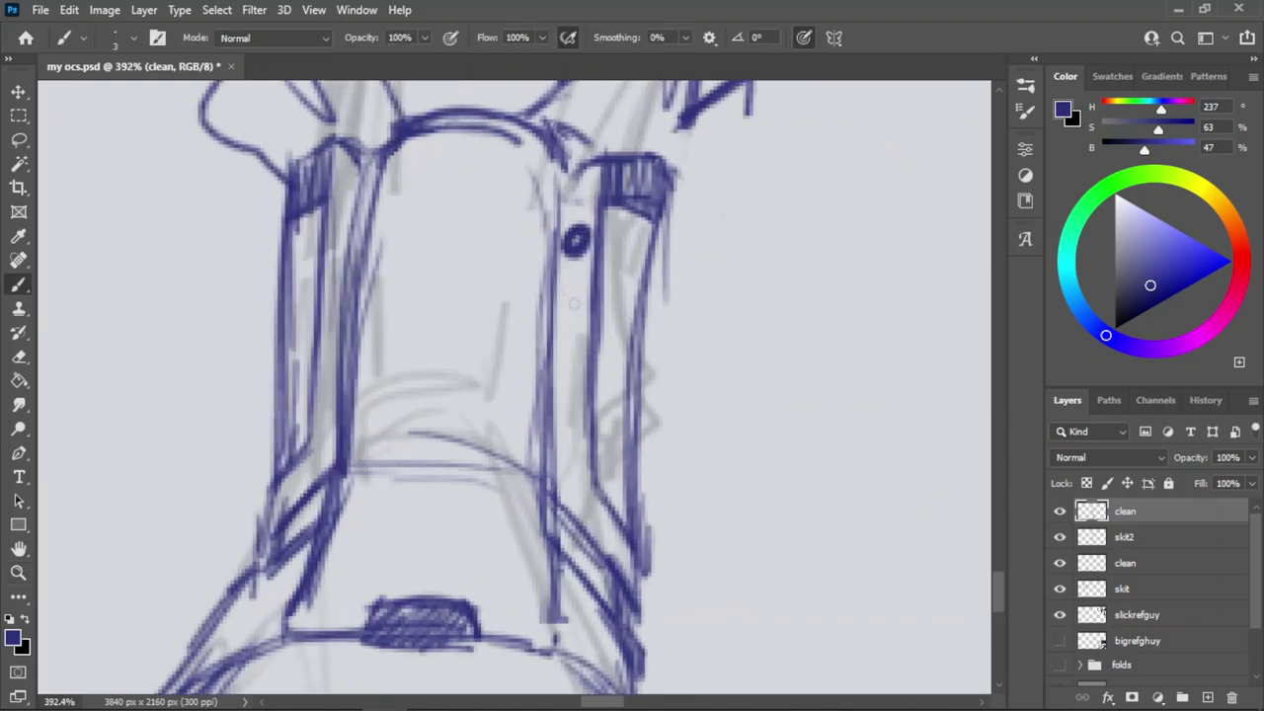
left_click_drag(579, 304, 568, 328)
key("ctrl+z")
key("ctrl+z")
left_click_drag(578, 394, 564, 420)
key("ctrl+z")
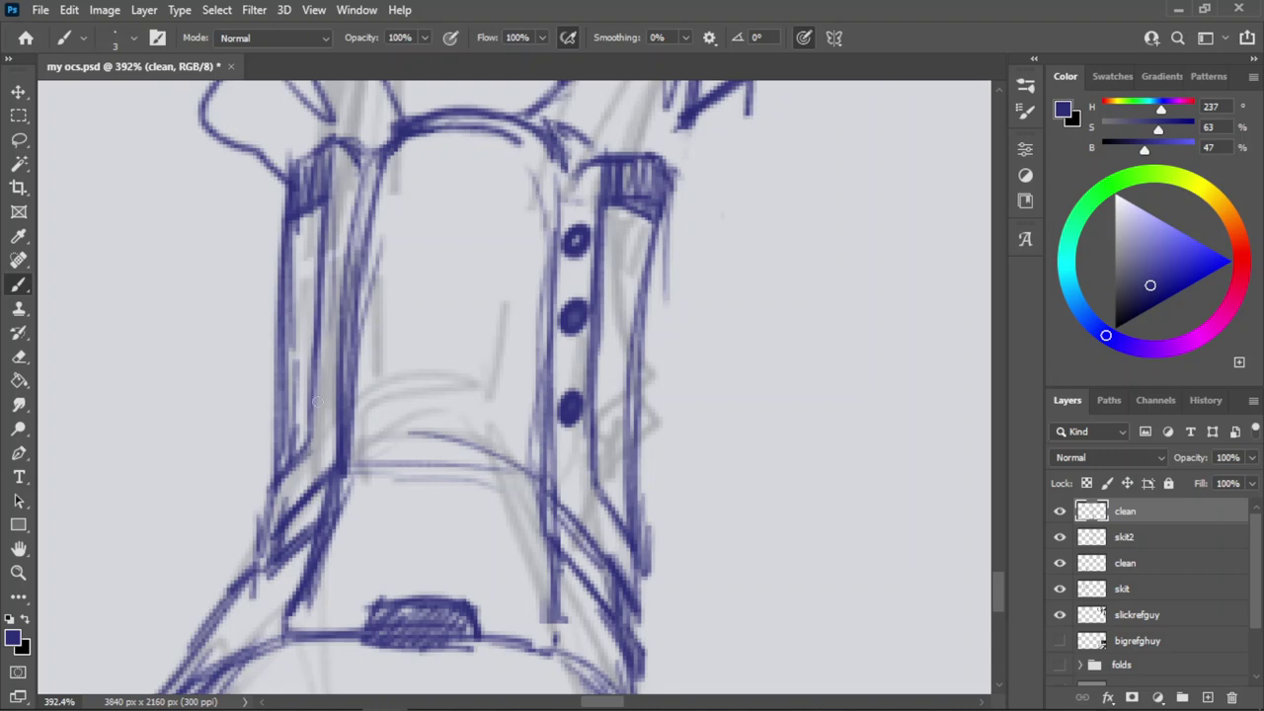
Draw three matching filled eyelets down the left lace strip of the front boot's shaft.
mouse_move(330, 380)
left_mouse_down()
mouse_move(318, 403)
mouse_move(319, 388)
left_mouse_up()
mouse_move(340, 292)
left_mouse_down()
mouse_move(327, 318)
mouse_move(334, 292)
left_mouse_up()
left_click_drag(341, 219, 329, 245)
key("z")
left_click_drag(394, 213, 365, 215)
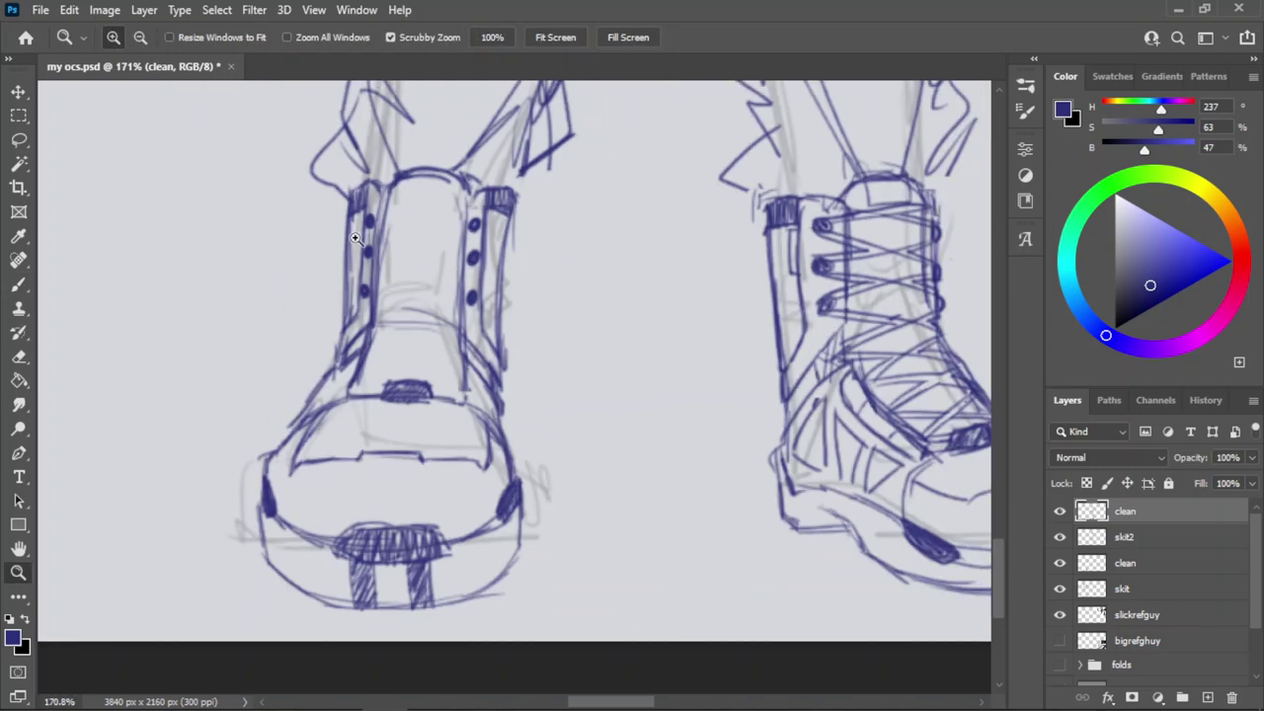
Save the document.
key("ctrl+s")
left_click_drag(466, 368, 505, 370)
key("b")
key("ctrl+z")
left_click_drag(474, 458, 500, 482)
key("ctrl+z")
key("ctrl+z")
left_click_drag(498, 395, 503, 483)
key("ctrl+z")
key("ctrl+z")
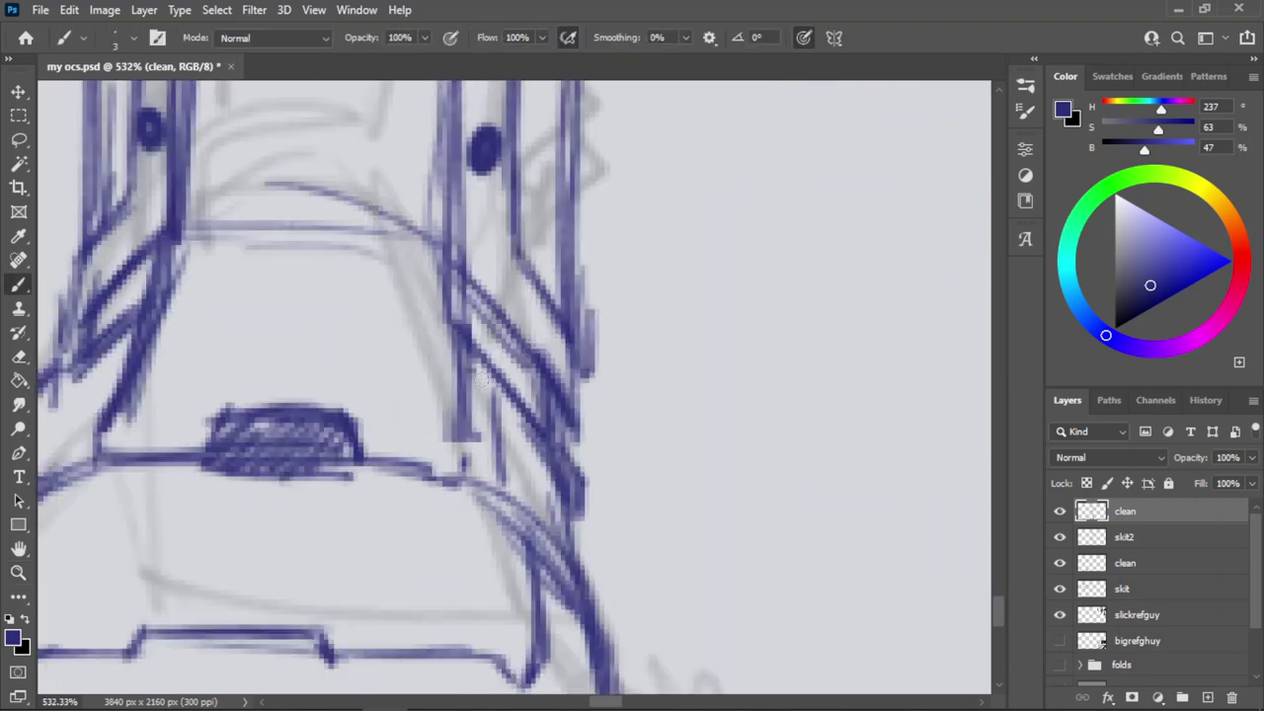
key("ctrl+z")
Erase the stray lower end of the front boot's right lace strip and redraw its inner edge down to the toe seam.
key("e")
left_click_drag(426, 391, 431, 411)
left_click_drag(445, 397, 446, 413)
key("ctrl+z")
key("b")
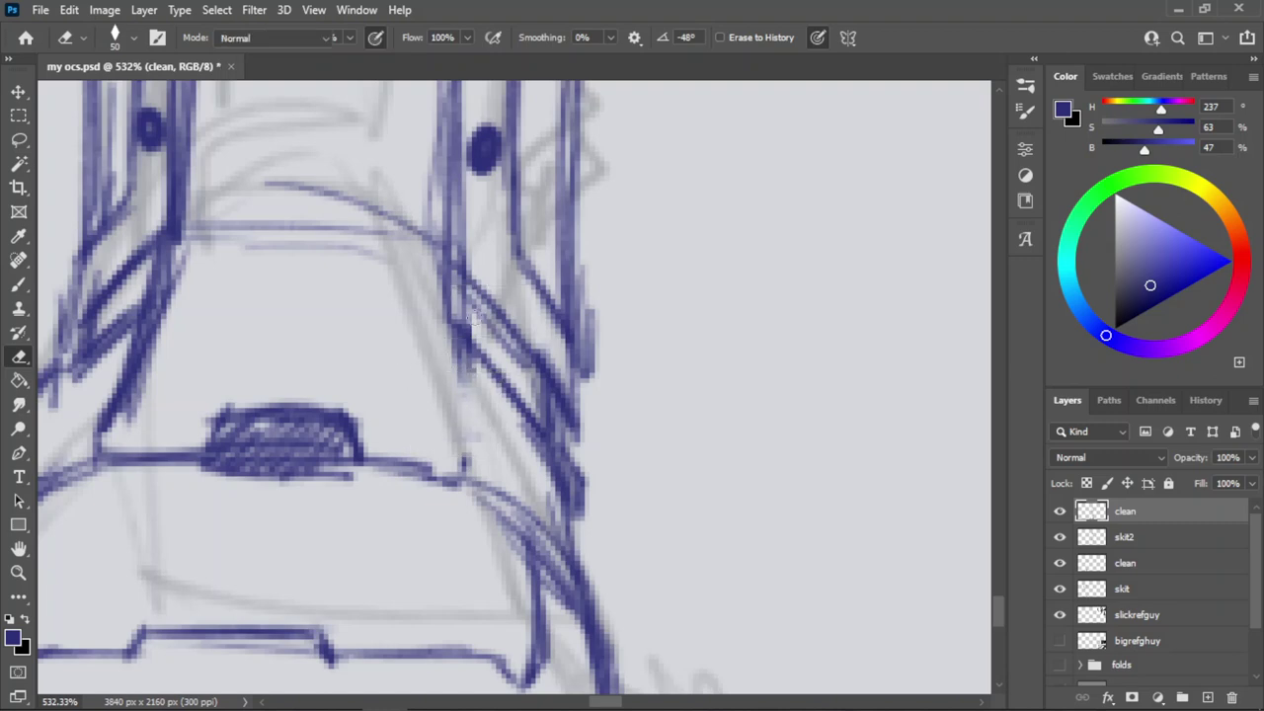
mouse_move(445, 320)
left_mouse_down()
mouse_move(455, 474)
mouse_move(452, 454)
left_mouse_up()
key("ctrl+z")
key("ctrl+z")
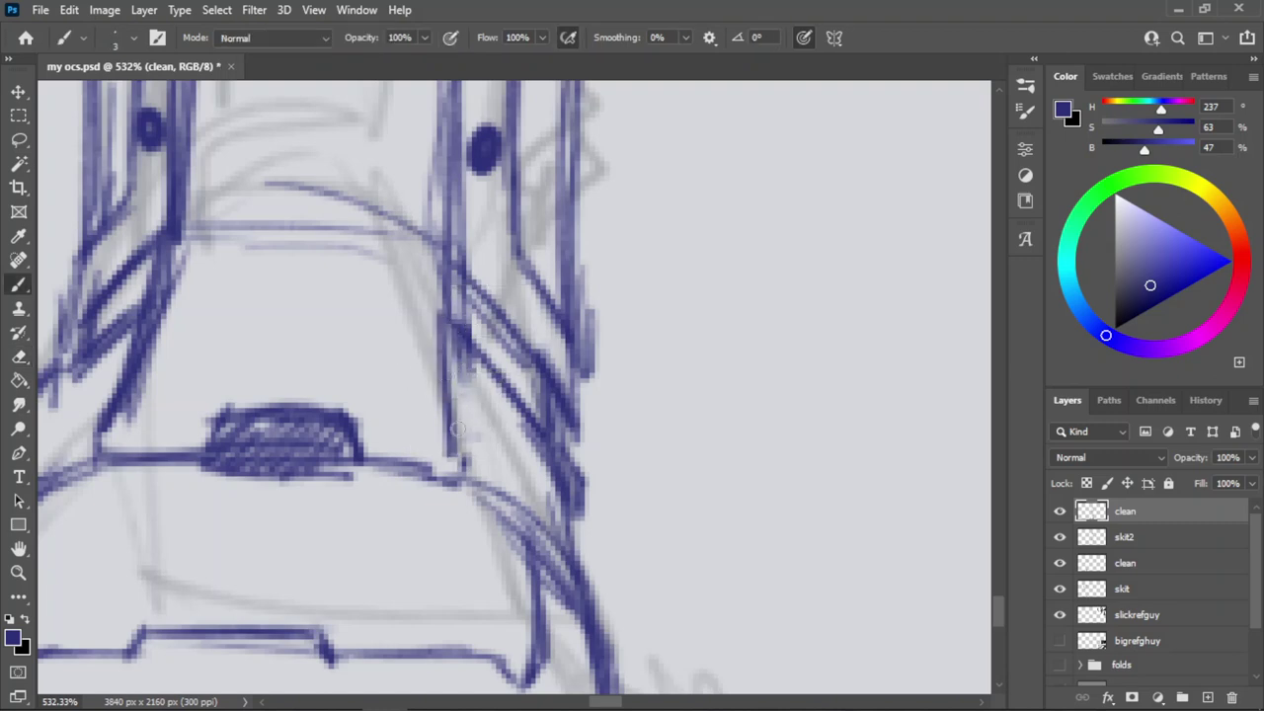
Draw the outer edge of the right lace strip's lower end and diagonal strap lines running from it to the boot's outline.
mouse_move(488, 383)
left_mouse_down()
mouse_move(490, 463)
mouse_move(501, 444)
mouse_move(493, 459)
mouse_move(546, 506)
left_mouse_up()
key("ctrl+z")
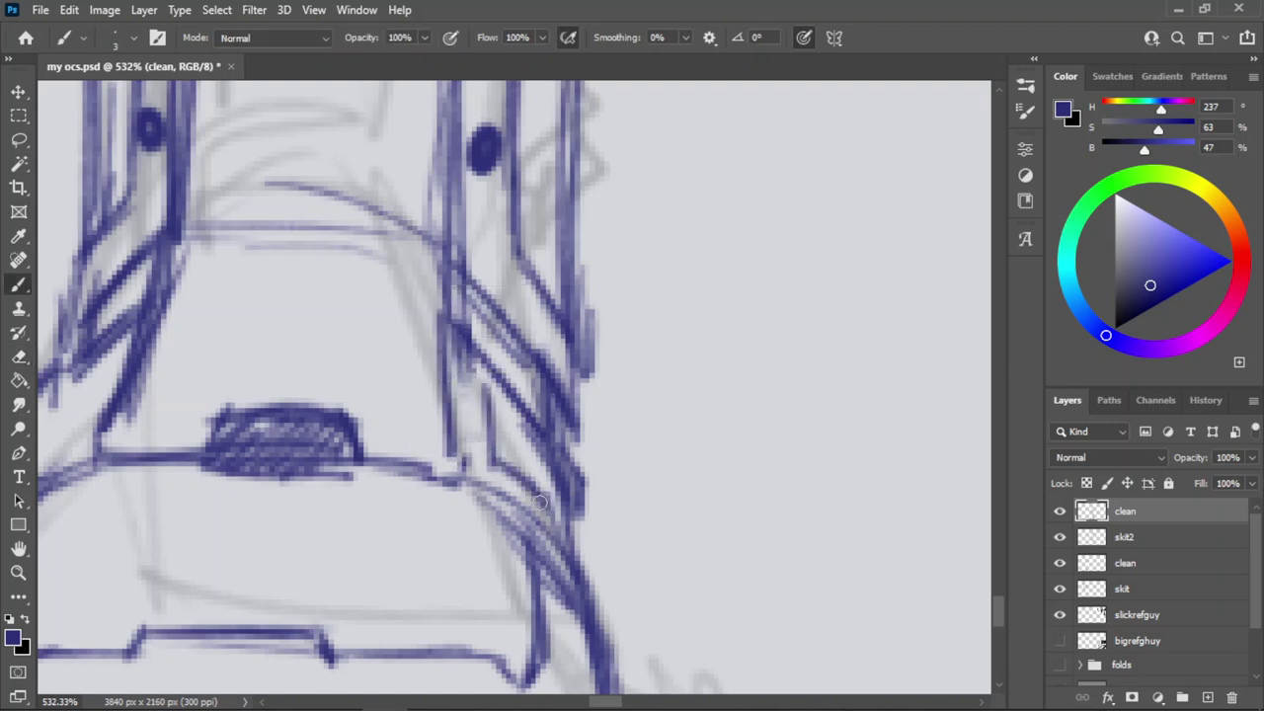
key("ctrl+z")
left_click_drag(493, 460, 564, 514)
key("ctrl+z")
left_click_drag(494, 465, 568, 528)
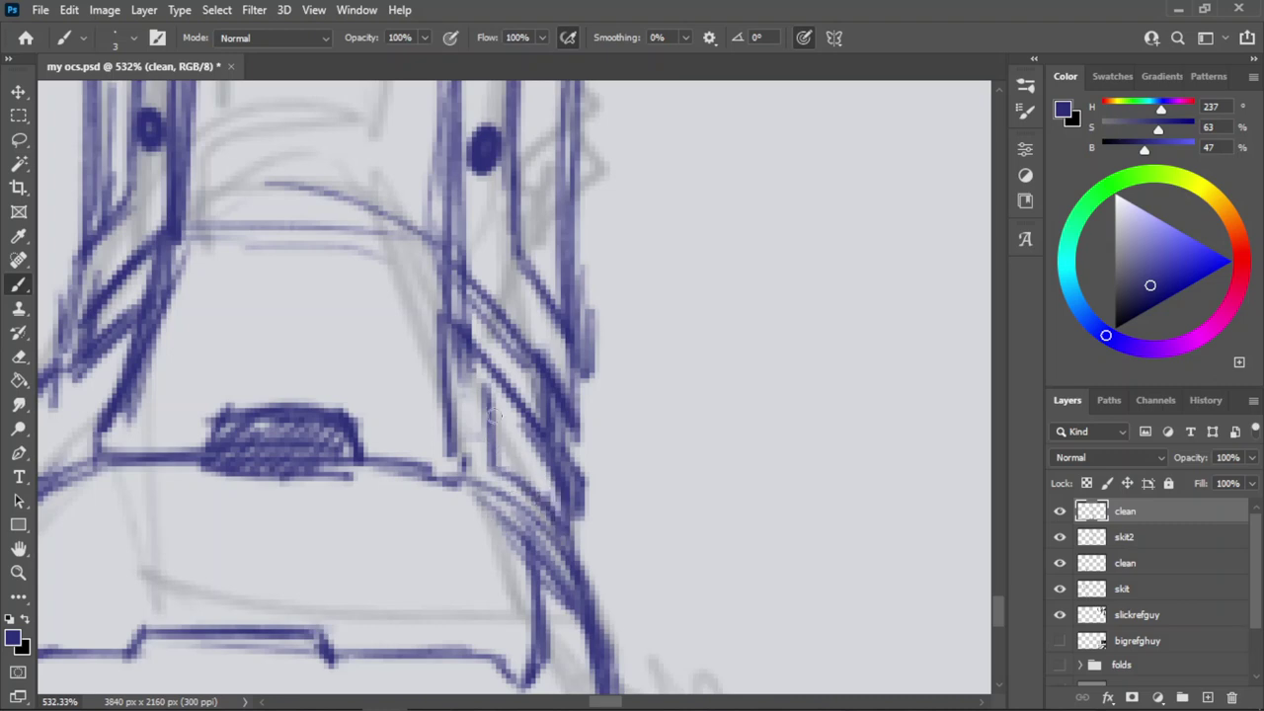
left_click_drag(494, 415, 568, 494)
Draw the matching strip edge and diagonal strap lines on the left side of the front boot, and save the document.
key("z")
mouse_move(503, 367)
left_mouse_down()
mouse_move(380, 368)
mouse_move(532, 367)
left_mouse_up()
key("b")
mouse_move(597, 341)
left_mouse_down()
mouse_move(543, 468)
mouse_move(554, 464)
left_mouse_up()
key("ctrl+z")
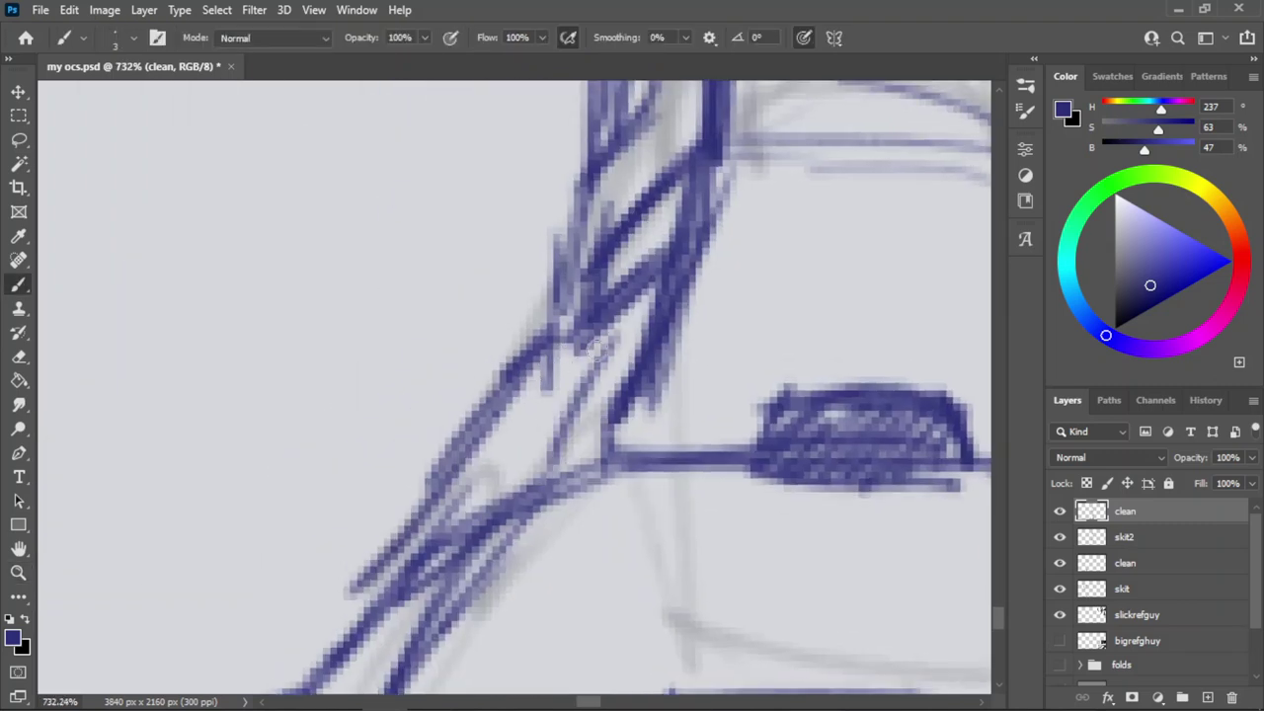
left_click_drag(606, 343, 498, 403)
key("ctrl+z")
key("ctrl+z")
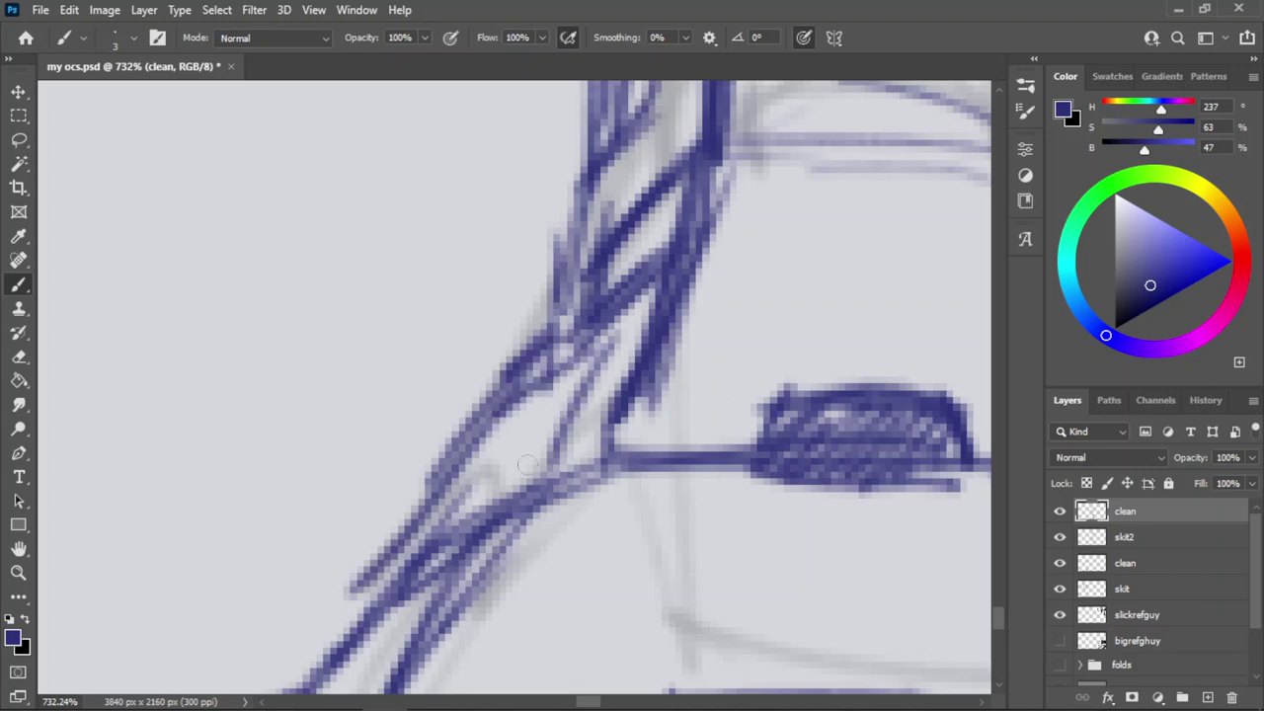
mouse_move(549, 446)
left_mouse_down()
mouse_move(443, 499)
mouse_move(429, 523)
mouse_move(438, 509)
left_mouse_up()
key("ctrl+z")
key("ctrl+z")
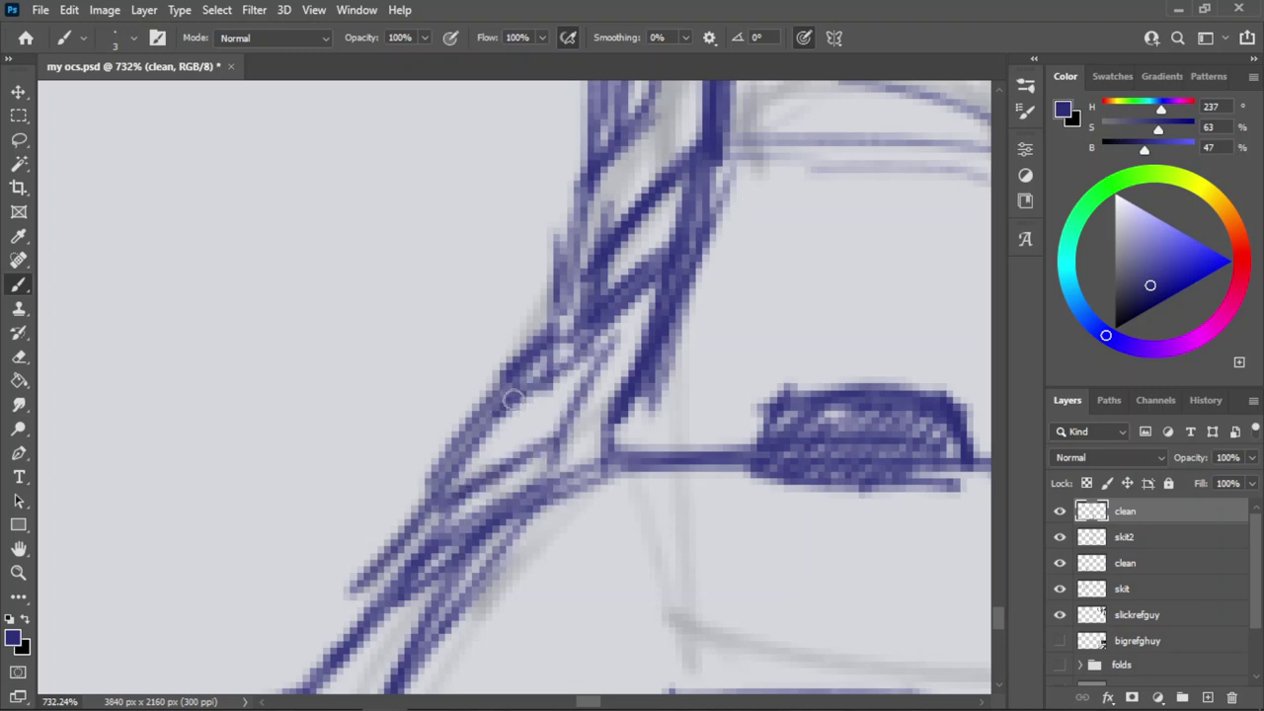
mouse_move(516, 395)
left_mouse_down()
mouse_move(462, 492)
mouse_move(486, 426)
left_mouse_up()
key("z")
key("ctrl+s")
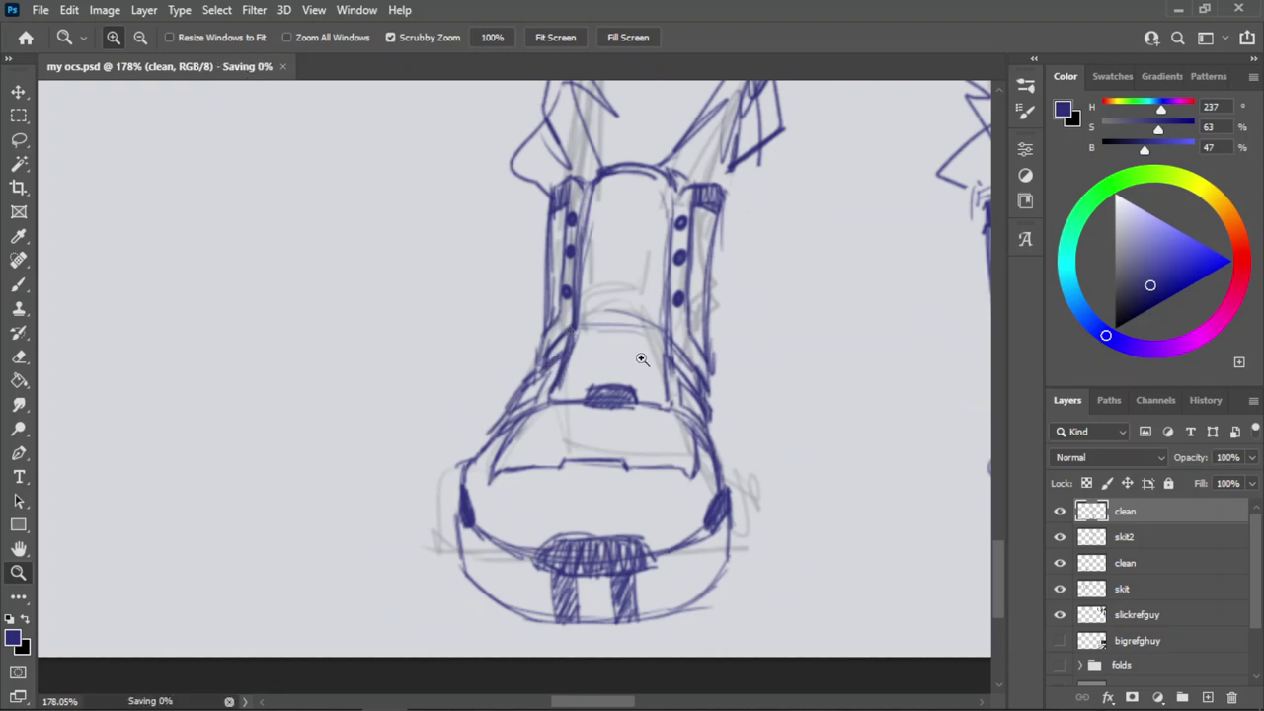
Hatch the upper diagonal straps on both sides of the front boot's ankle and save the document.
mouse_move(642, 358)
left_mouse_down()
mouse_move(785, 316)
mouse_move(432, 327)
mouse_move(538, 326)
mouse_move(544, 302)
mouse_move(788, 338)
left_mouse_up()
key("b")
left_click_drag(546, 330, 563, 378)
key("ctrl+z")
mouse_move(543, 331)
left_mouse_down()
mouse_move(573, 389)
mouse_move(590, 381)
mouse_move(536, 360)
mouse_move(579, 389)
mouse_move(567, 356)
left_mouse_up()
key("ctrl+z")
key("ctrl+z")
key("ctrl+z")
key("ctrl+z")
left_click_drag(301, 355, 341, 314)
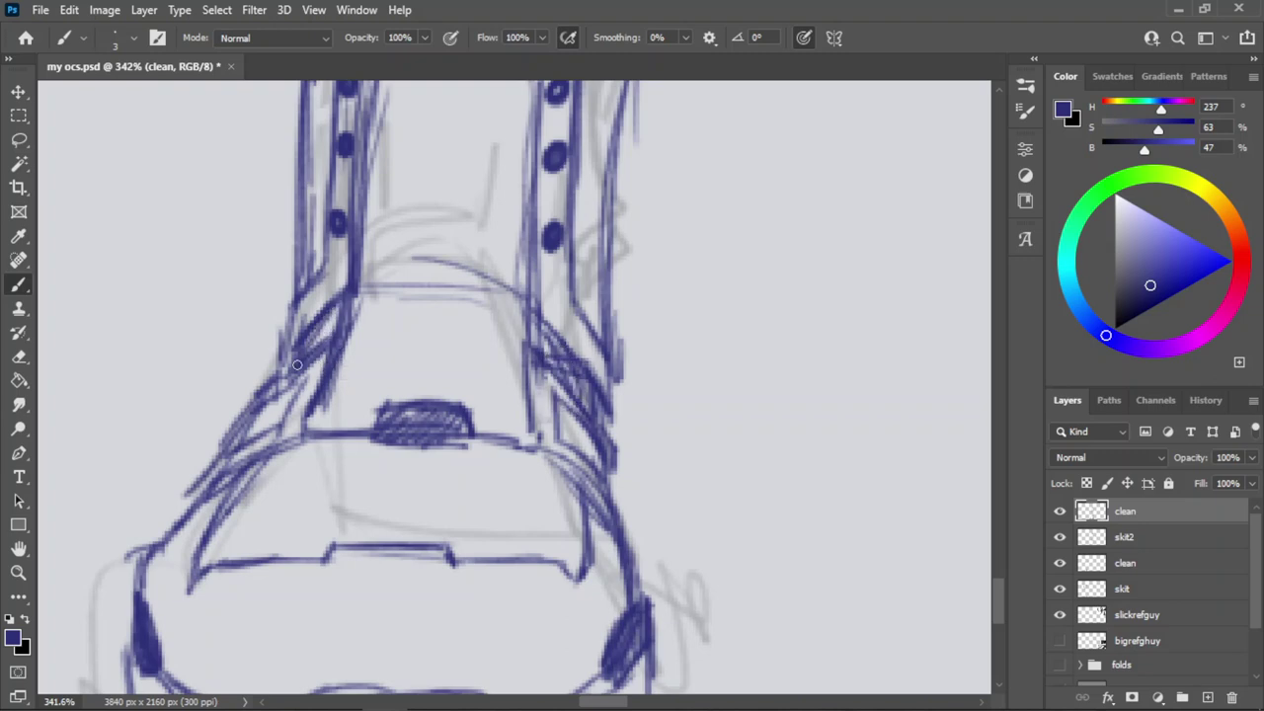
mouse_move(511, 302)
left_mouse_down()
mouse_move(464, 296)
mouse_move(525, 318)
left_mouse_up()
key("ctrl+s")
Reinforce the diagonal strap lines just above the right side of the front boot's toe.
mouse_move(398, 267)
left_mouse_down()
mouse_move(459, 282)
mouse_move(338, 355)
left_mouse_up()
left_click_drag(556, 343, 632, 343)
key("b")
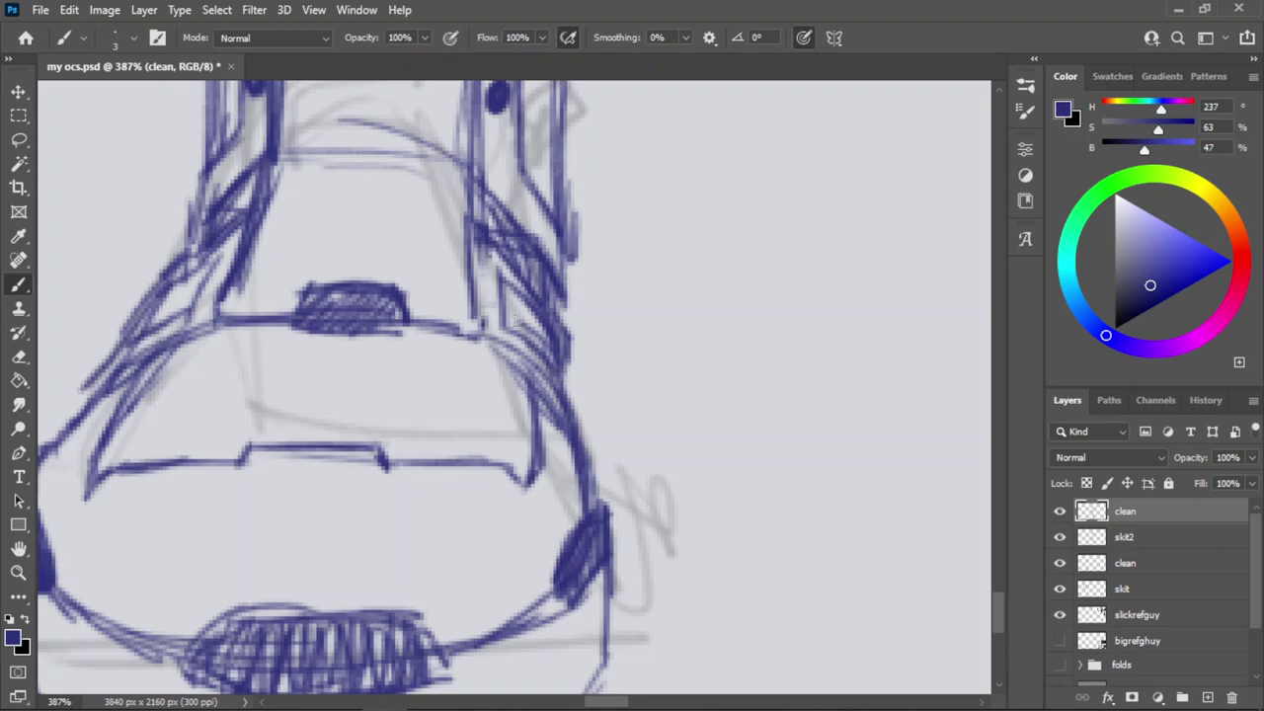
left_click_drag(519, 327, 564, 366)
mouse_move(511, 325)
left_mouse_down()
mouse_move(553, 366)
mouse_move(557, 352)
left_mouse_up()
key("z")
mouse_move(534, 342)
left_mouse_down()
mouse_move(497, 392)
mouse_move(448, 379)
left_mouse_up()
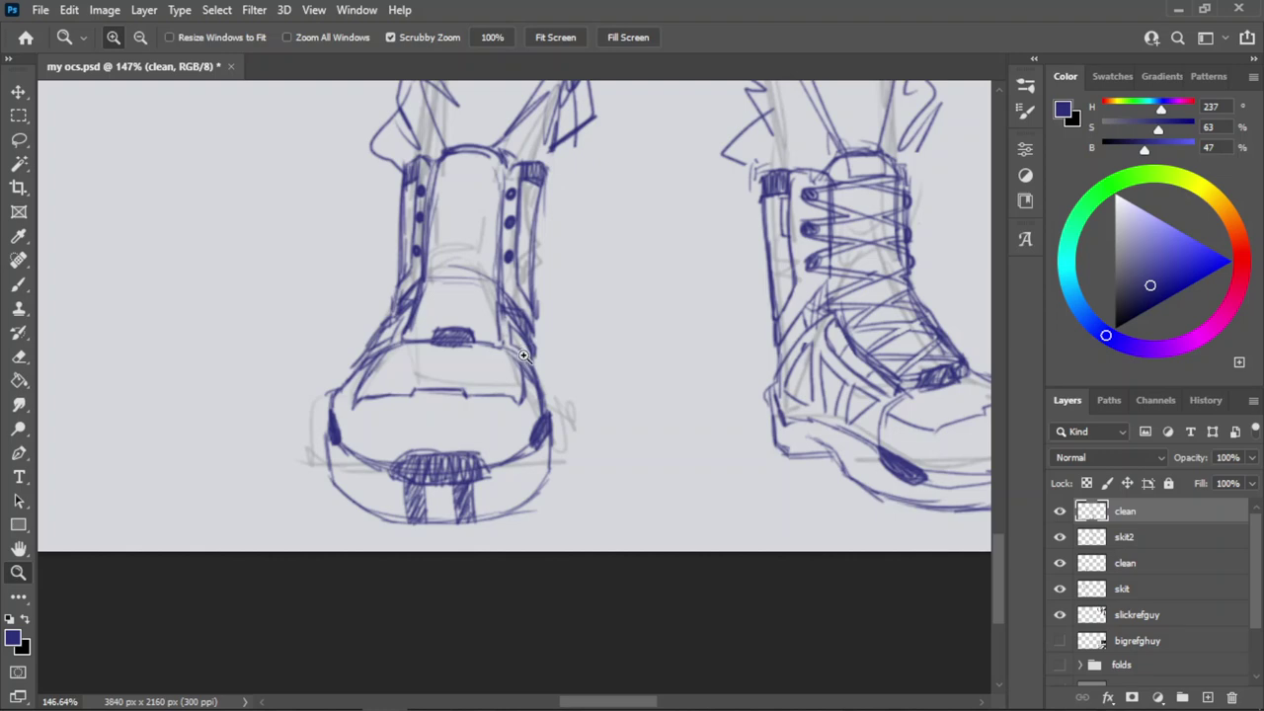
Join the lower ends of both lace strips to the toe seam with rounded, darker edges.
left_click_drag(523, 356, 613, 341)
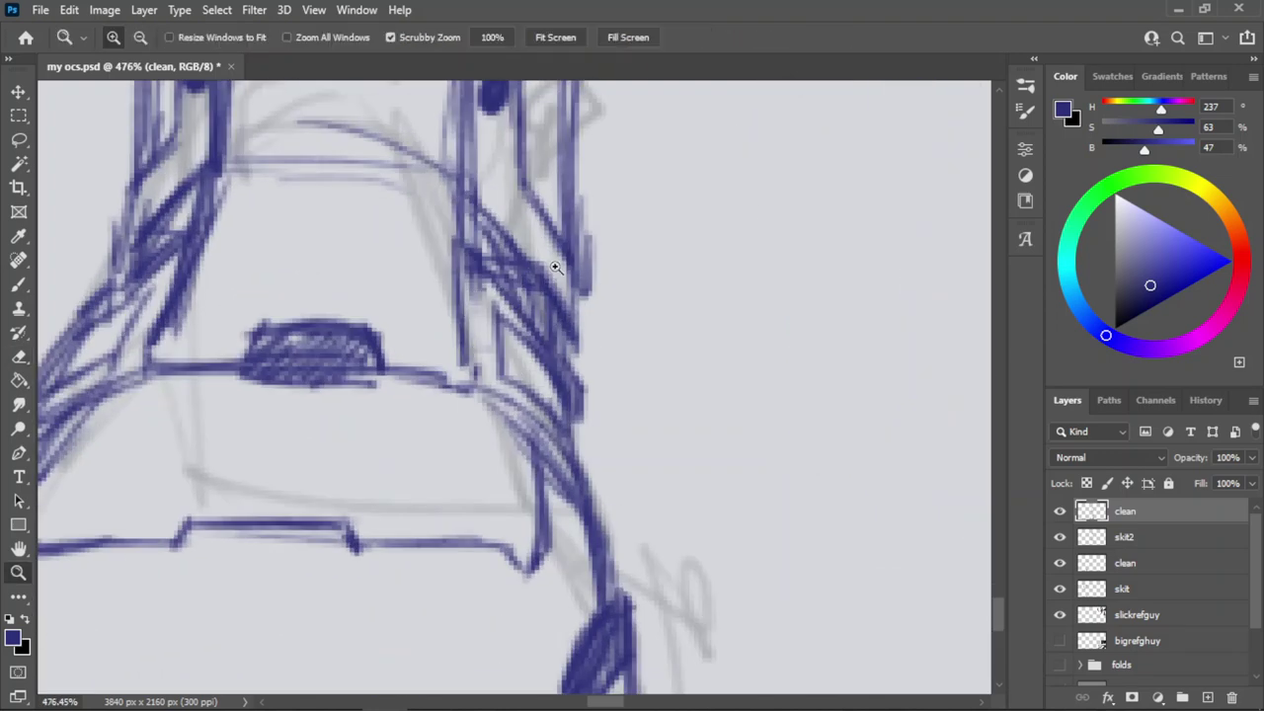
mouse_move(555, 266)
left_mouse_down()
mouse_move(496, 336)
mouse_move(593, 318)
left_mouse_up()
key("b")
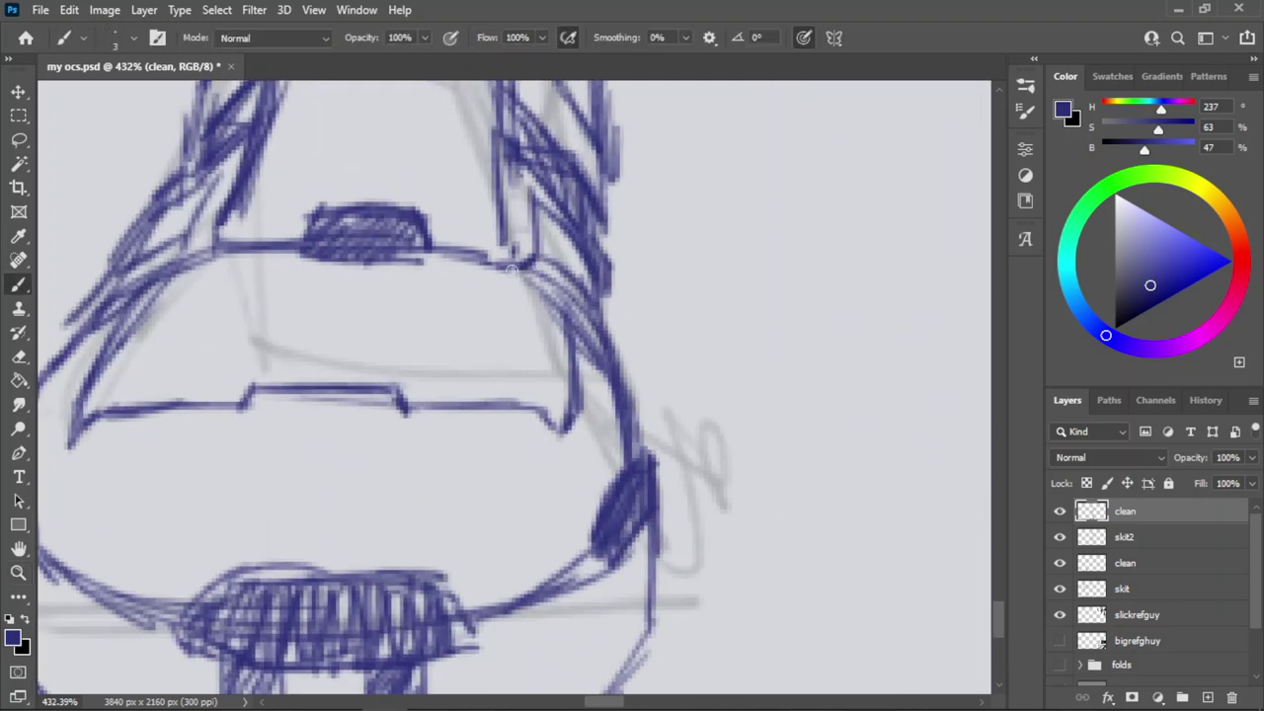
left_click_drag(535, 218, 524, 166)
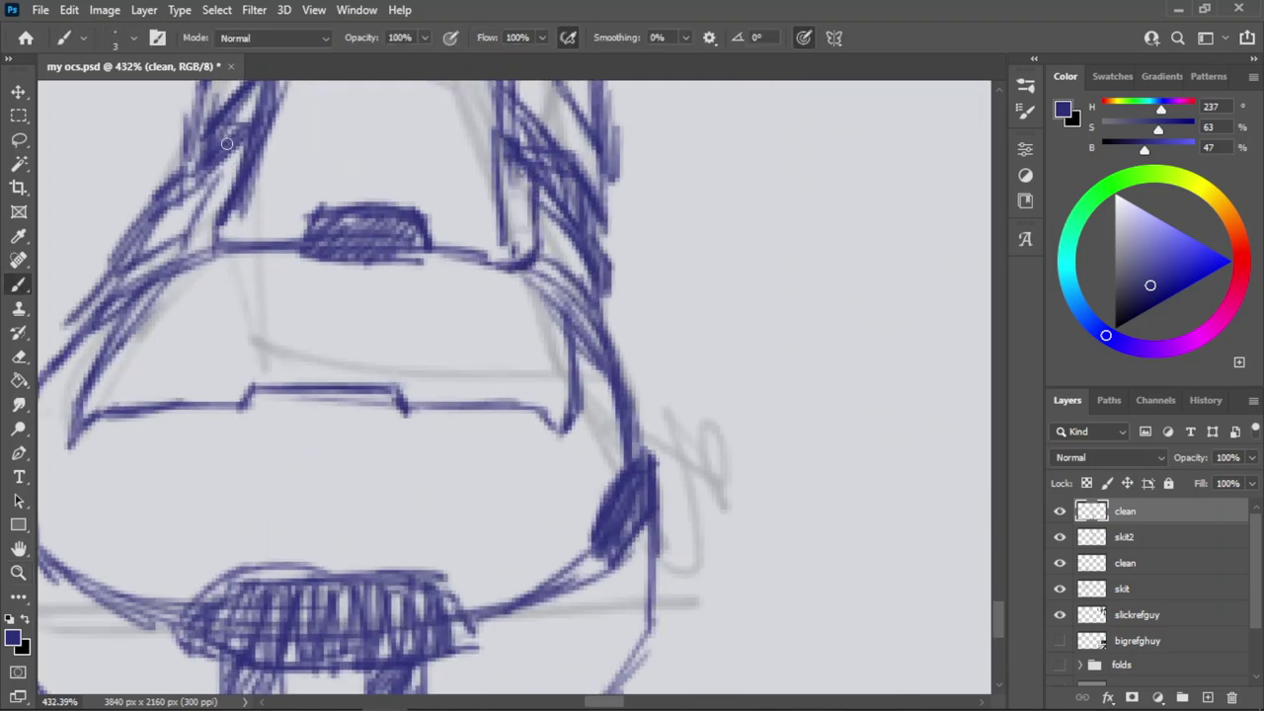
mouse_move(226, 145)
left_mouse_down()
mouse_move(188, 259)
mouse_move(203, 262)
left_mouse_up()
Add short slanted detail lines inside the lower ends of both lace strips and save the document.
key("z")
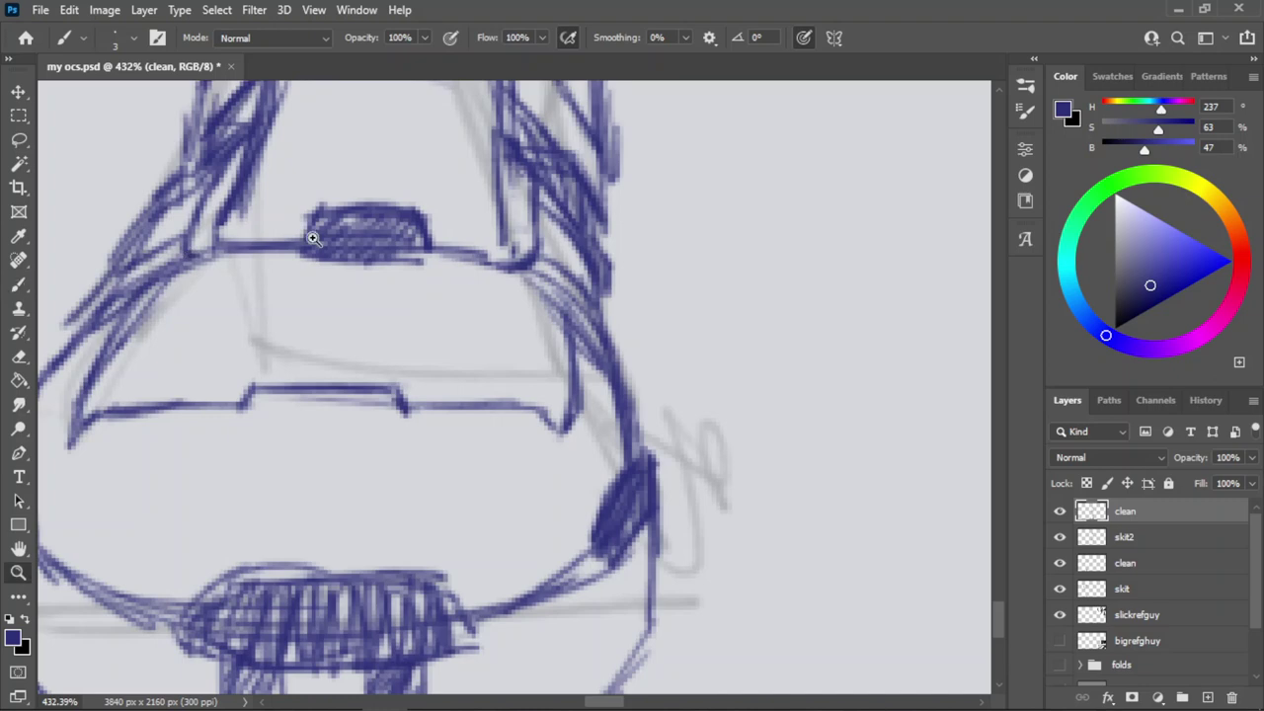
left_click_drag(367, 239, 307, 290)
left_click_drag(372, 207, 495, 229)
key("b")
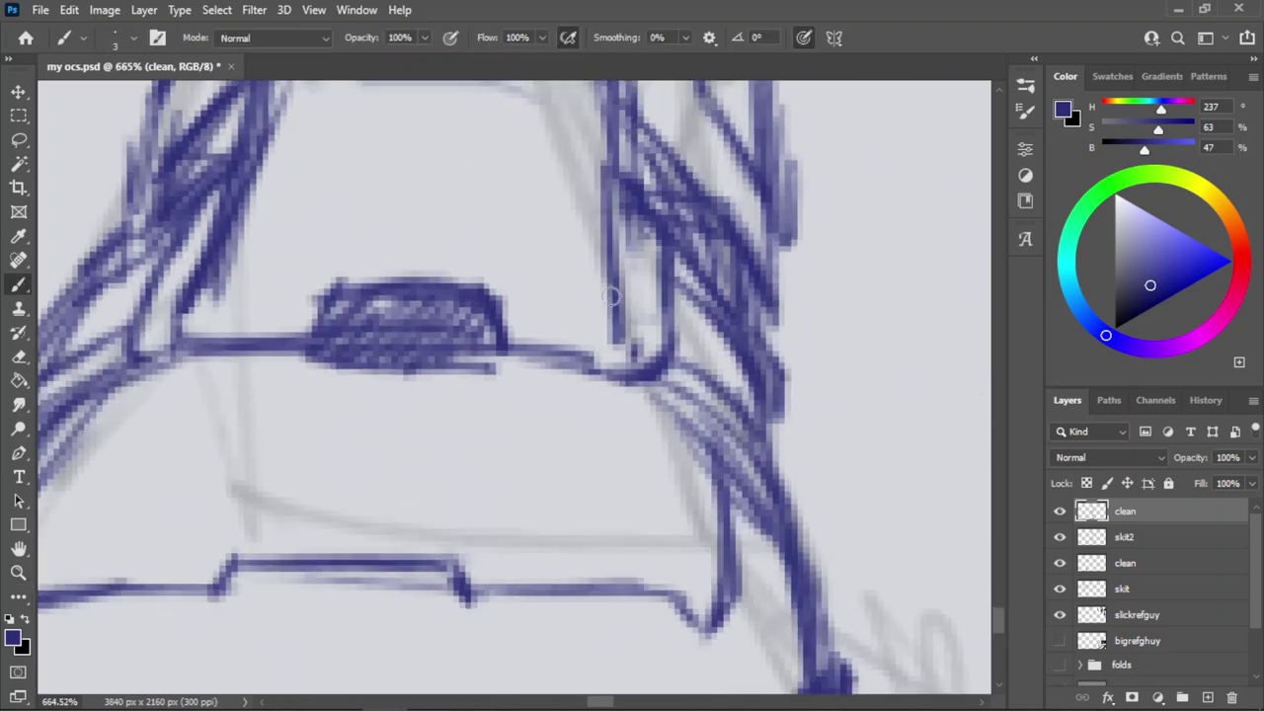
key("ctrl+z")
left_click_drag(625, 287, 643, 306)
left_click_drag(625, 233, 661, 275)
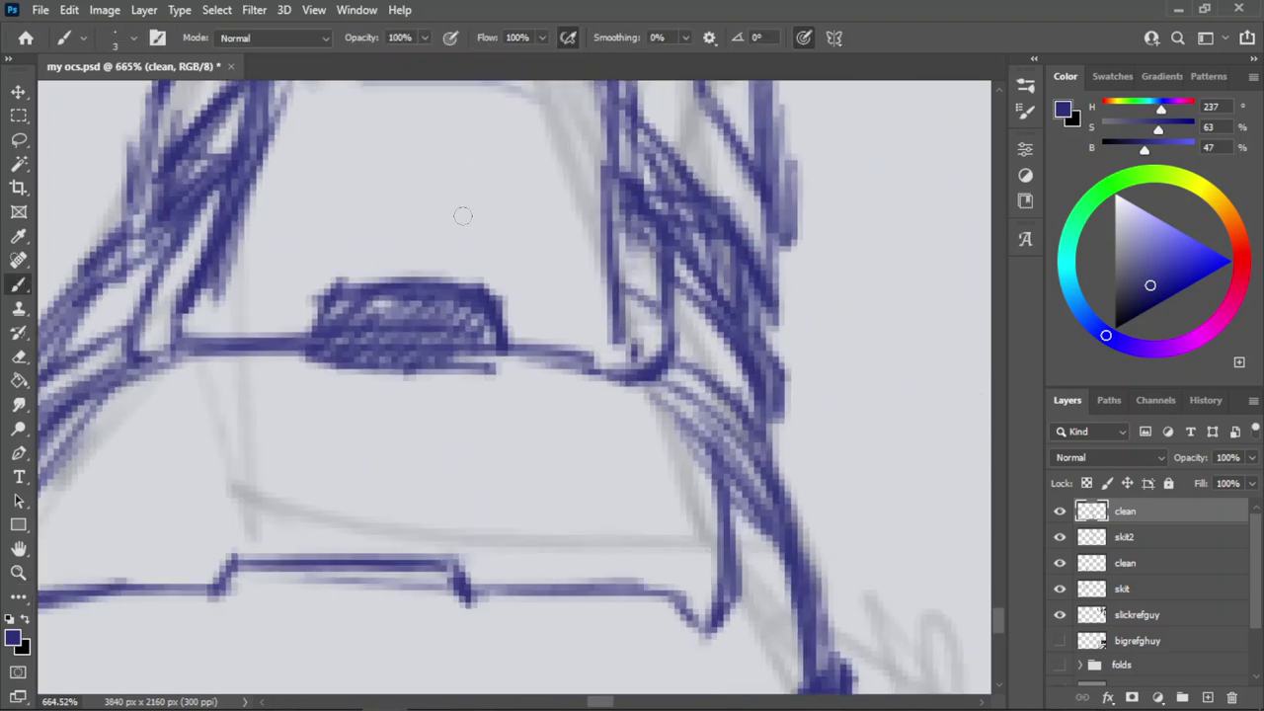
key("ctrl+z")
left_click_drag(619, 232, 661, 275)
left_click_drag(198, 230, 143, 311)
key("z")
scroll(372, 347, "down", 6)
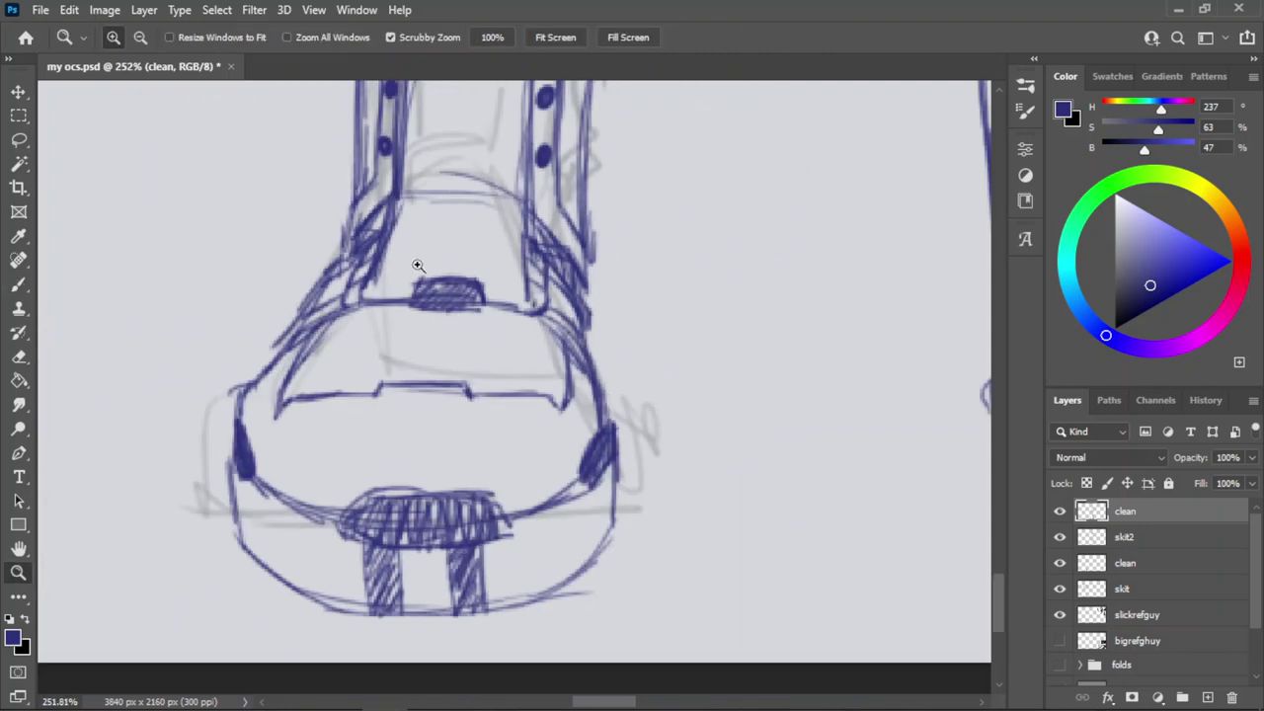
key("ctrl+s")
Draw a narrow rectangular tab along the outer edge of the right lace strip, beside the upper eyelets.
scroll(491, 153, "up", 4)
key("b")
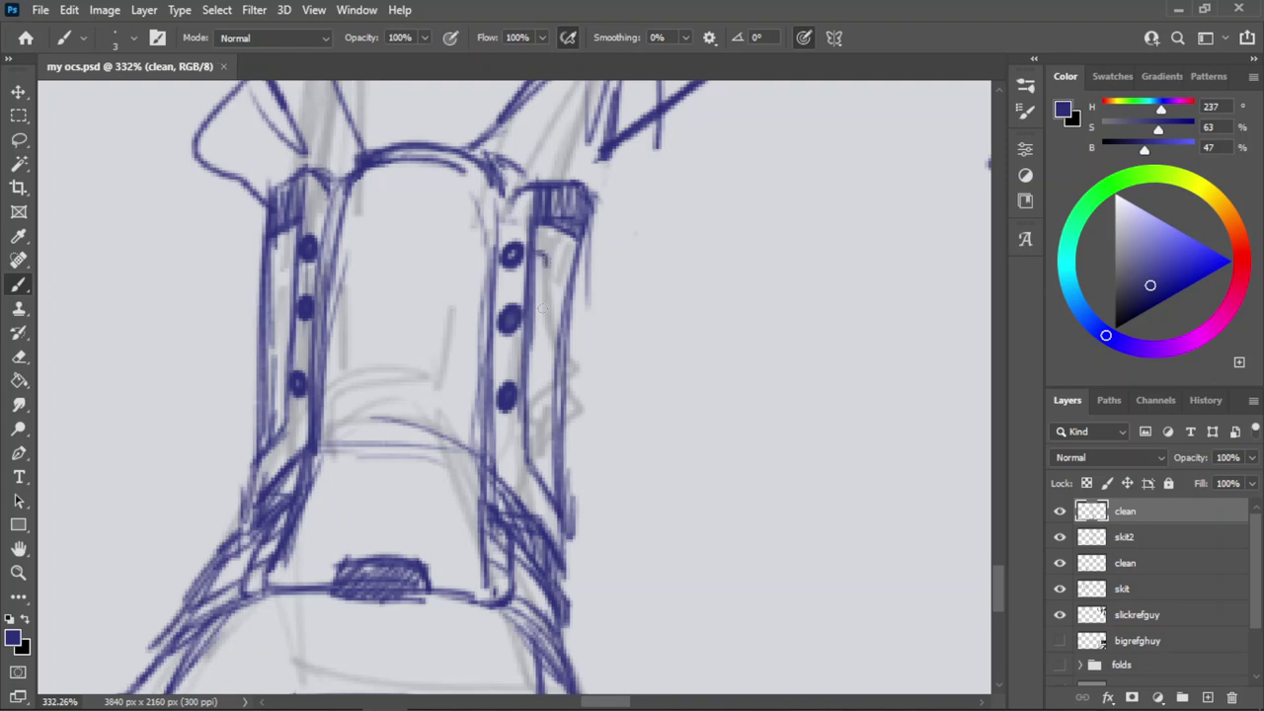
mouse_move(538, 256)
left_mouse_down()
mouse_move(531, 334)
mouse_move(544, 269)
left_mouse_up()
key("z")
scroll(513, 282, "down", 3)
scroll(488, 393, "up", 4)
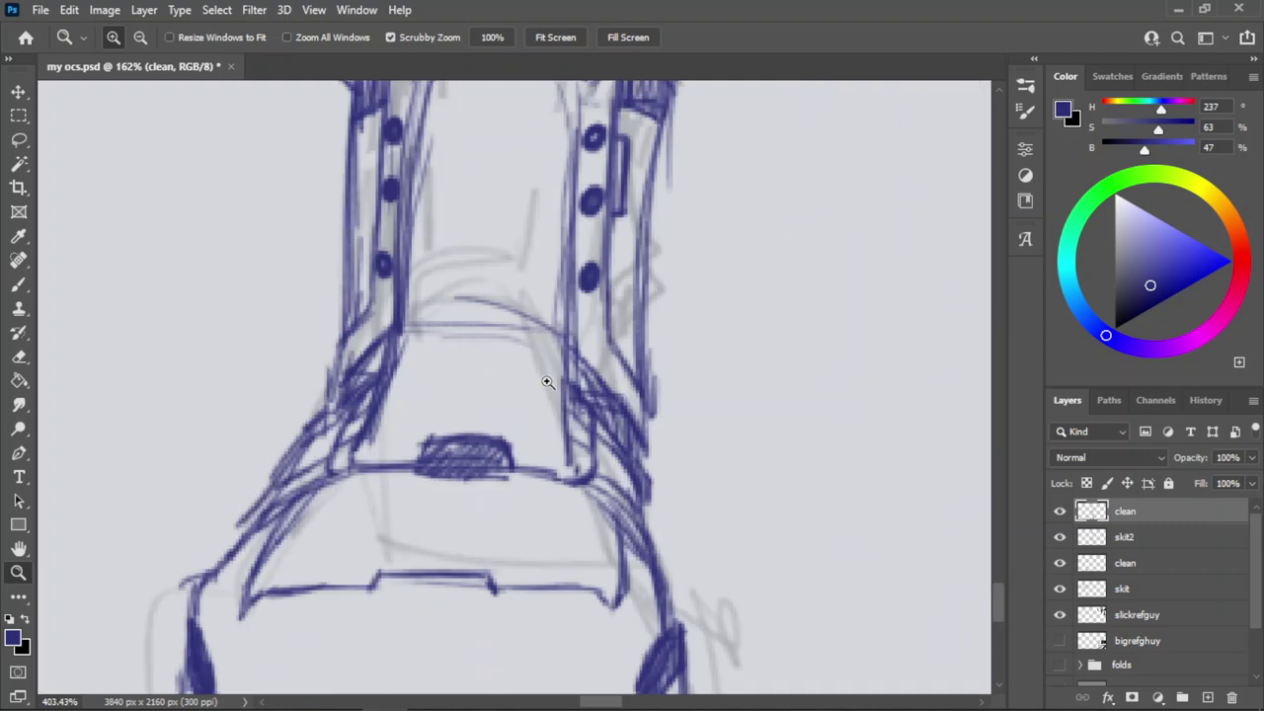
Try to draw a horizontal lace line across the base of the tongue, behind the small hatched tab.
key("b")
left_click_drag(501, 474, 600, 472)
left_click_drag(436, 452, 332, 460)
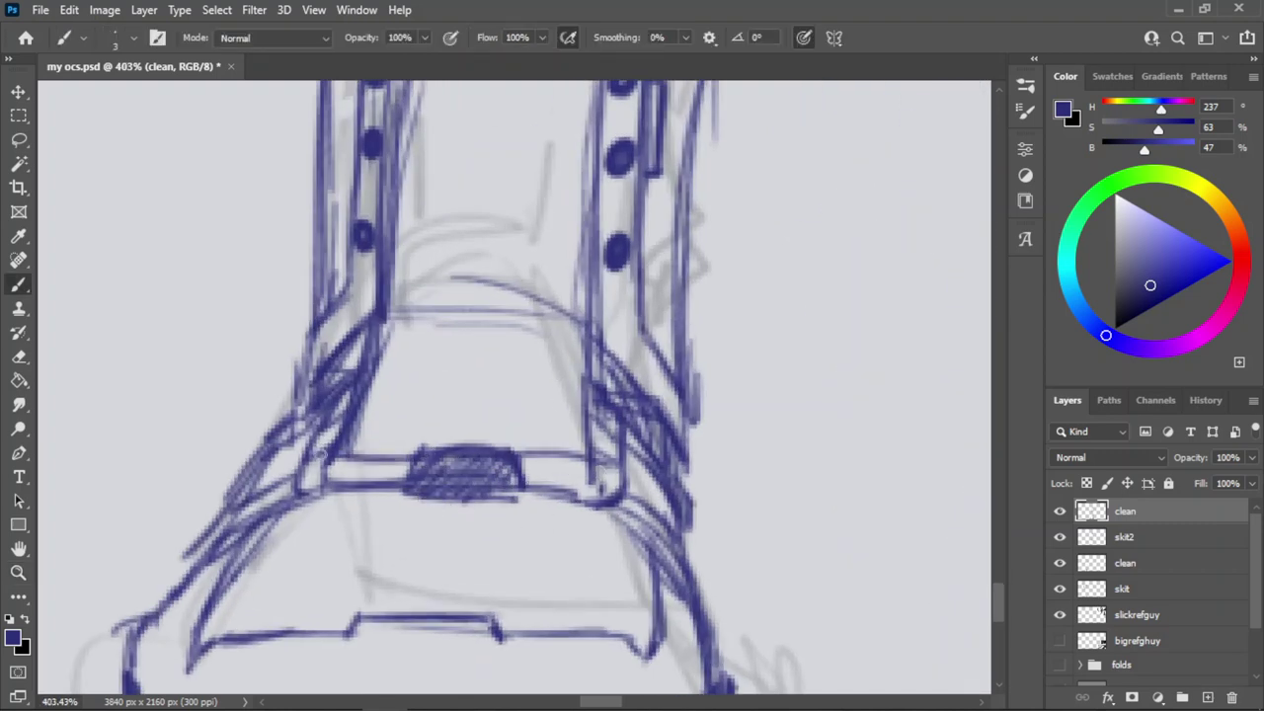
key("ctrl+z")
key("ctrl+z")
key("ctrl+z")
left_click_drag(455, 450, 339, 460)
key("ctrl+z")
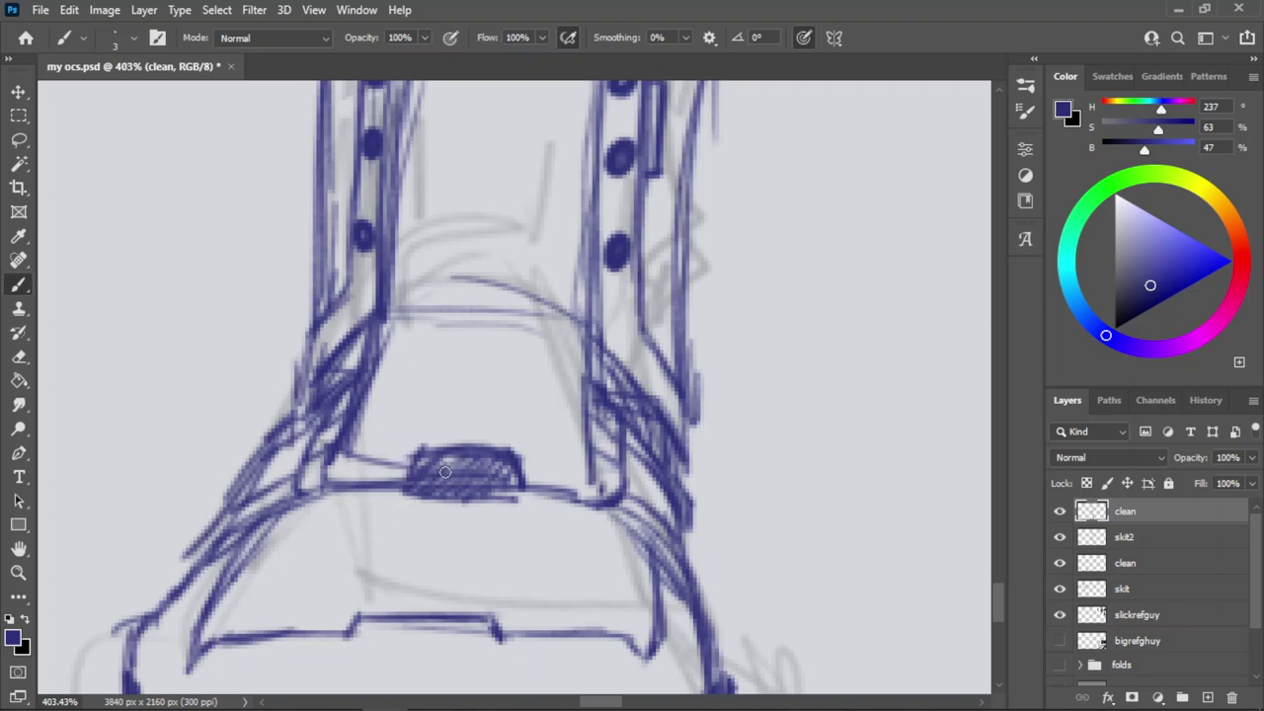
left_click_drag(421, 469, 341, 458)
key("ctrl+z")
mouse_move(461, 469)
left_mouse_down()
mouse_move(336, 461)
mouse_move(557, 472)
left_mouse_up()
key("ctrl+z")
key("ctrl+z")
key("ctrl+z")
key("ctrl+z")
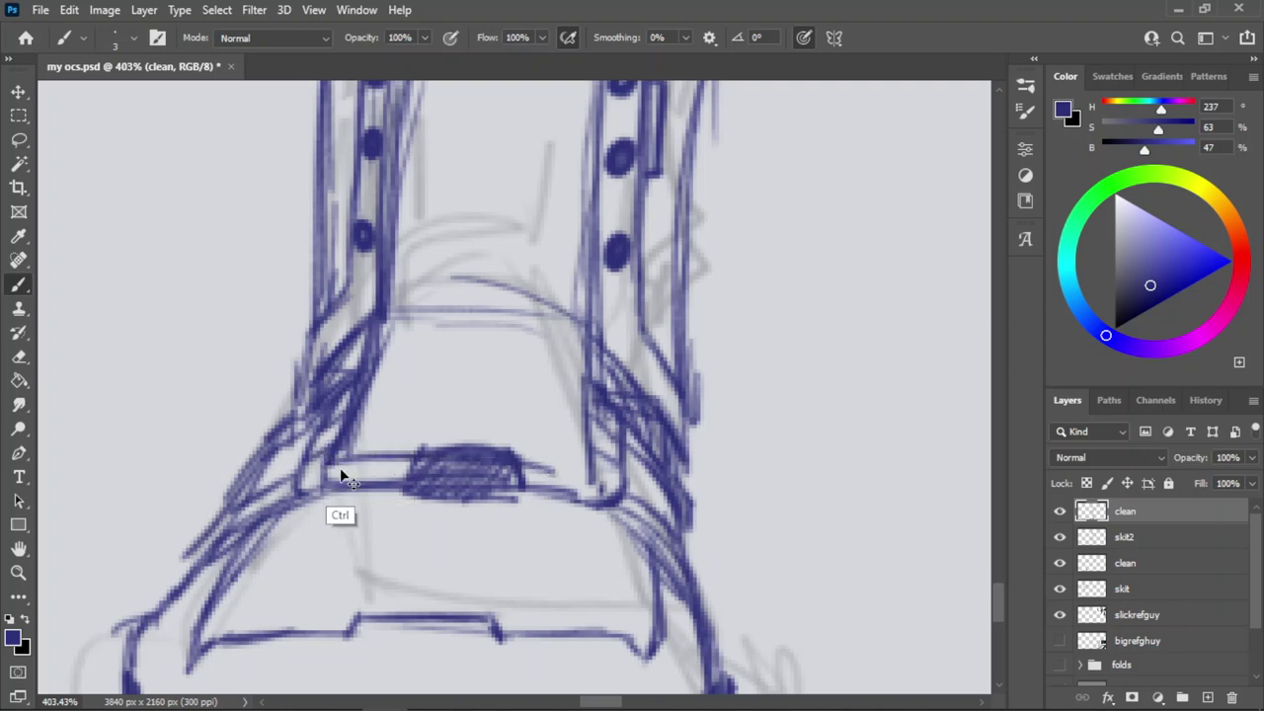
key("ctrl+z")
Try a lace line at the tongue's base together with a strand slanting up across the tongue.
left_click_drag(331, 461, 576, 473)
key("ctrl+z")
mouse_move(330, 461)
left_mouse_down()
mouse_move(434, 475)
mouse_move(403, 461)
mouse_move(597, 468)
mouse_move(429, 444)
left_mouse_up()
key("ctrl+z")
key("ctrl+z")
left_click_drag(587, 460, 381, 421)
key("ctrl+z")
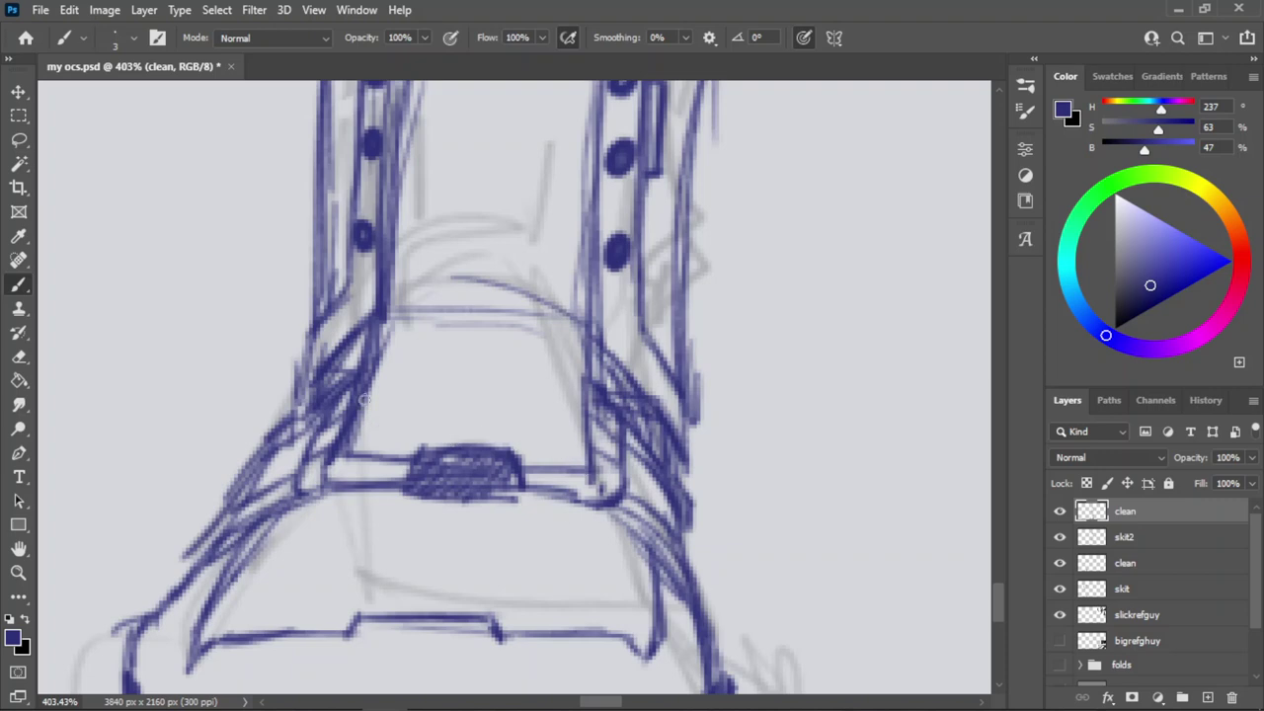
mouse_move(588, 462)
left_mouse_down()
mouse_move(358, 398)
mouse_move(363, 414)
mouse_move(563, 440)
left_mouse_up()
key("ctrl+z")
key("ctrl+z")
key("ctrl+z")
Try several crossing lace strands just above the hatched tab, spanning from one lace strip to the other.
left_click_drag(345, 447, 587, 429)
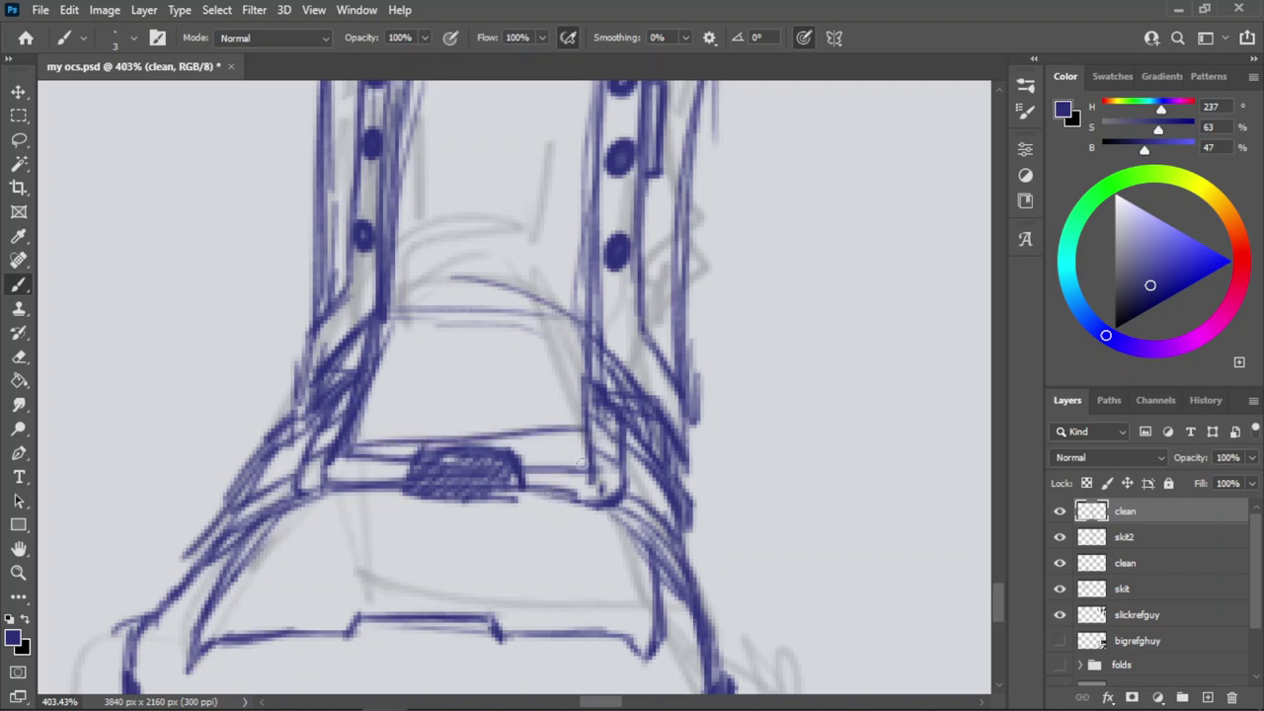
key("ctrl+z")
left_click_drag(341, 453, 584, 427)
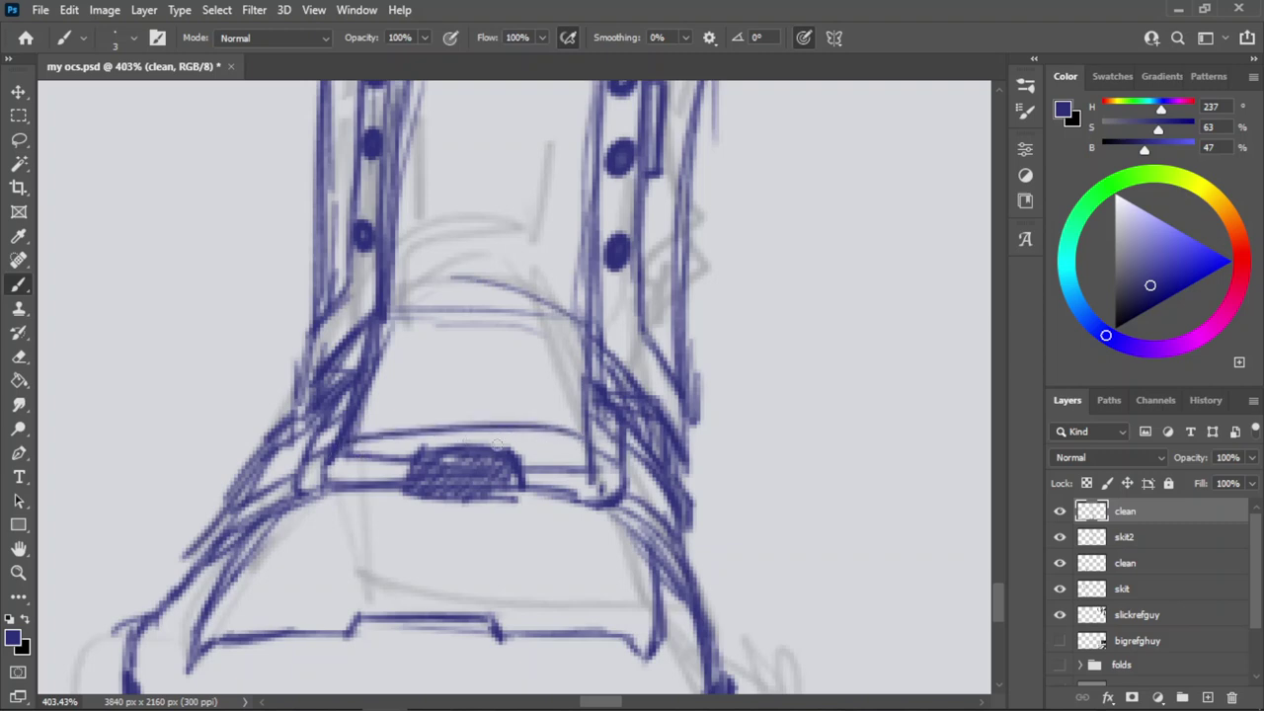
key("ctrl+z")
left_click_drag(358, 446, 583, 421)
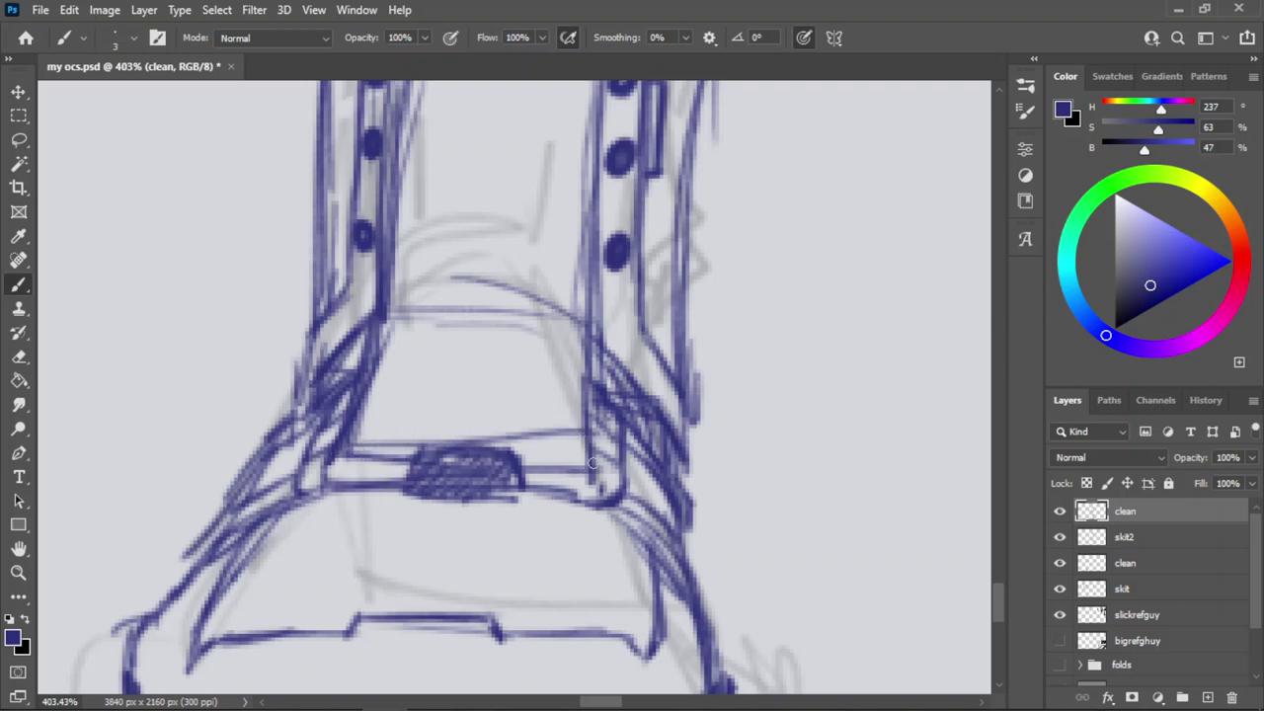
key("ctrl+z")
mouse_move(581, 435)
left_mouse_down()
mouse_move(396, 461)
mouse_move(595, 446)
mouse_move(355, 443)
left_mouse_up()
key("ctrl+z")
key("ctrl+z")
left_click_drag(588, 455, 386, 417)
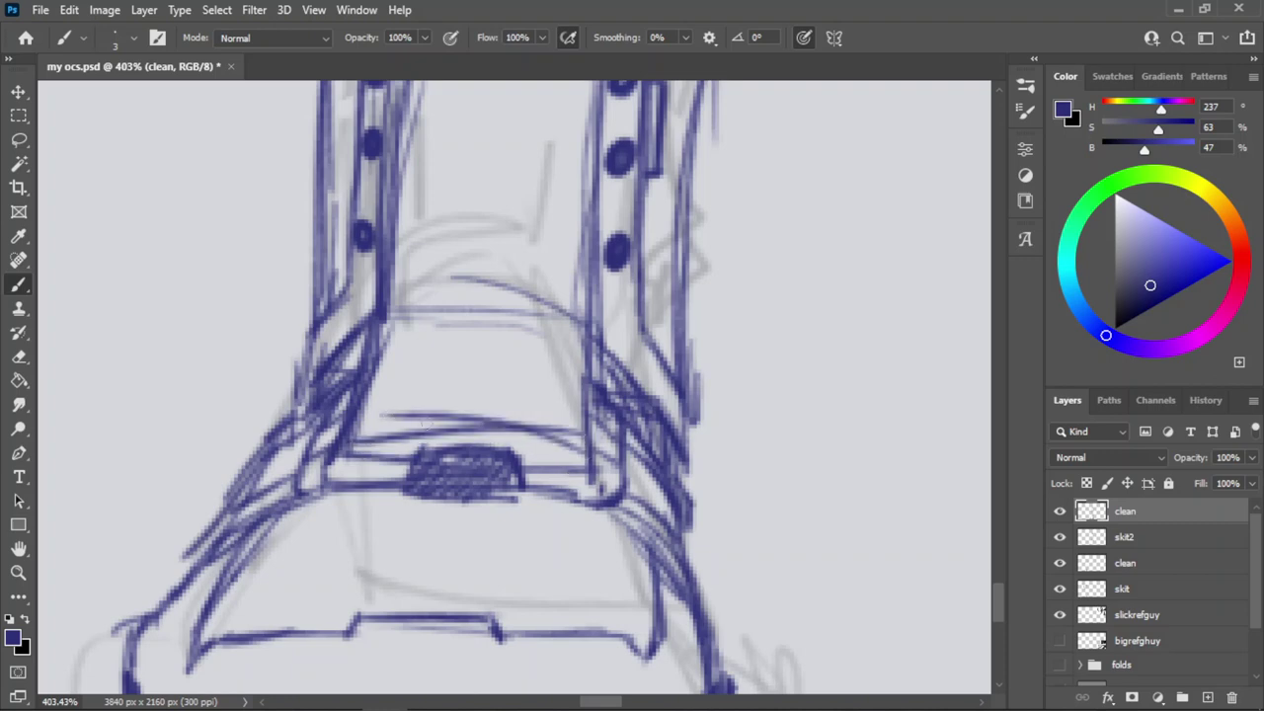
key("ctrl+z")
left_click_drag(579, 452, 356, 422)
key("ctrl+z")
left_click_drag(581, 434, 352, 449)
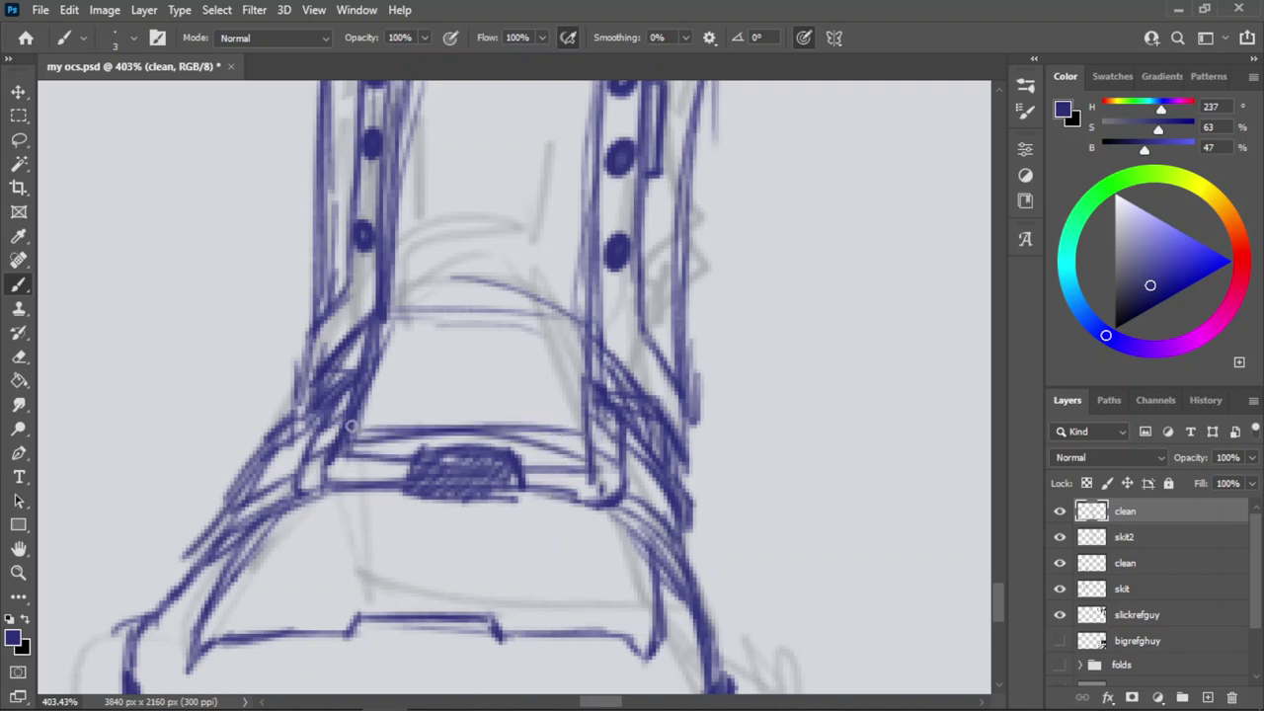
key("ctrl+z")
mouse_move(583, 431)
left_mouse_down()
mouse_move(340, 435)
mouse_move(483, 428)
mouse_move(557, 446)
left_mouse_up()
key("ctrl+z")
key("ctrl+z")
left_click_drag(353, 434, 584, 463)
key("ctrl+z")
left_click_drag(353, 431, 585, 464)
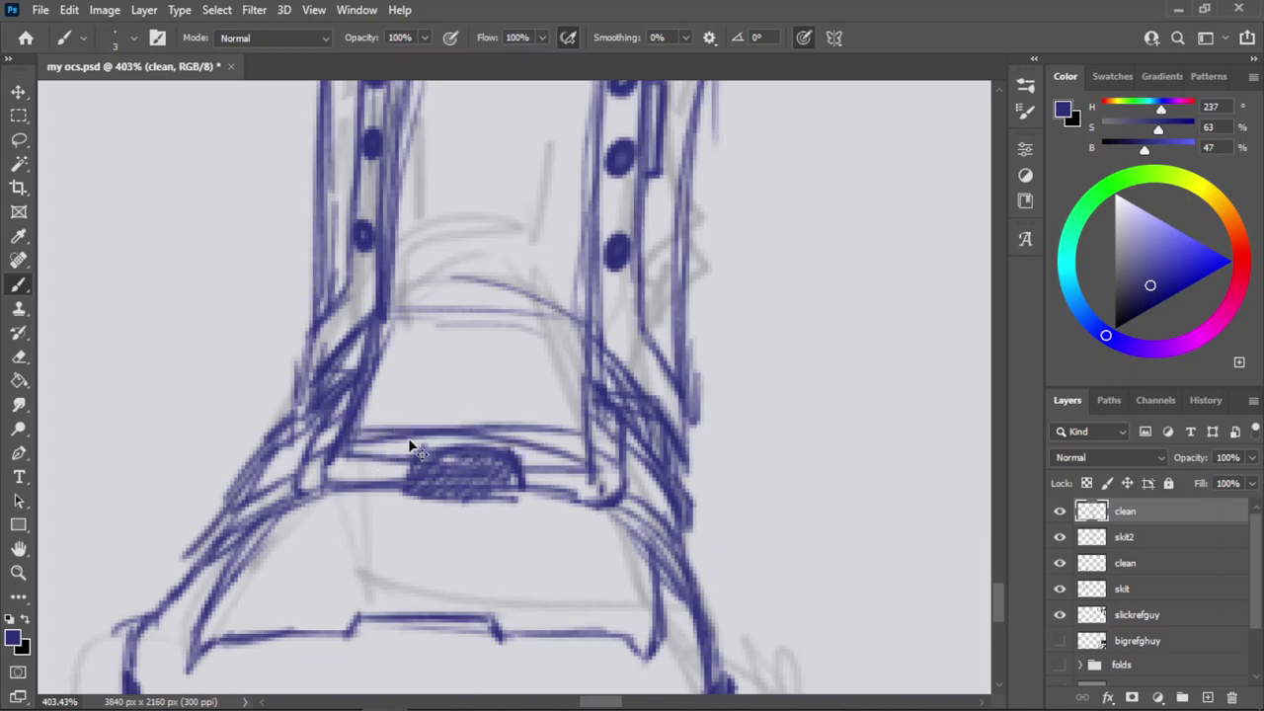
key("ctrl+z")
left_click_drag(371, 424, 604, 462)
key("ctrl+z")
key("ctrl+z")
left_click_drag(340, 456, 563, 445)
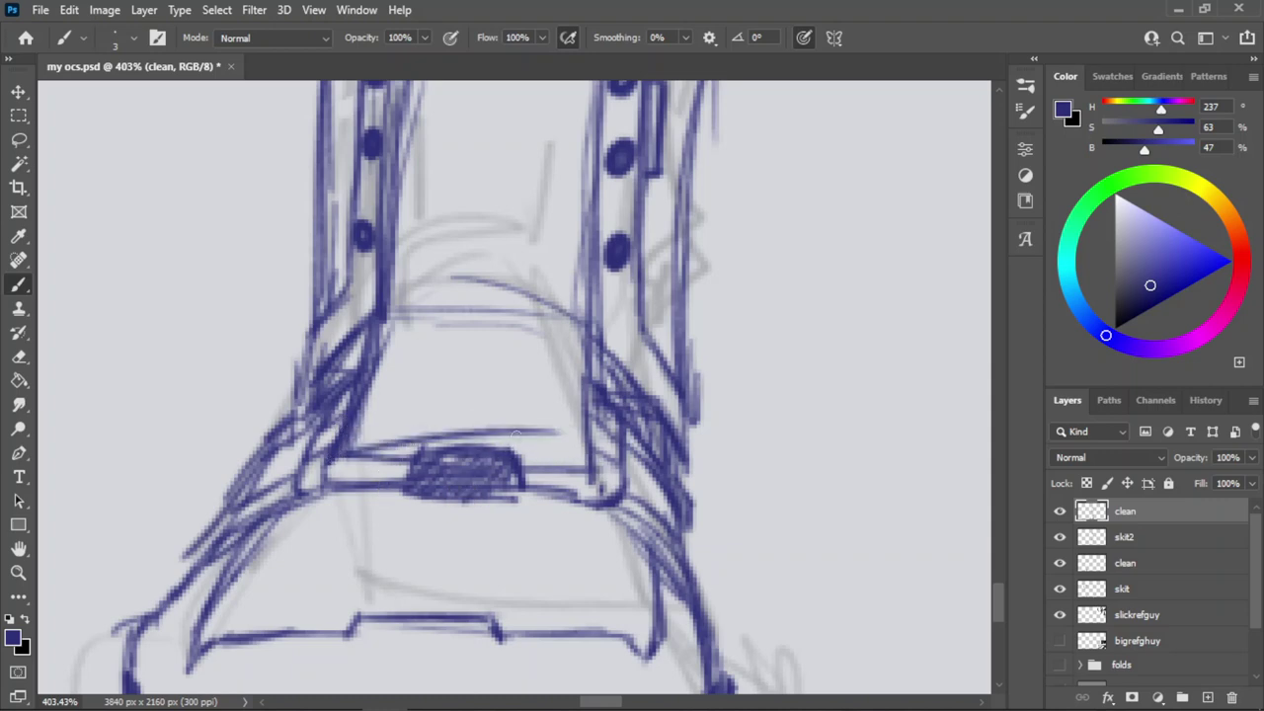
key("ctrl+z")
key("ctrl+z")
key("ctrl+z")
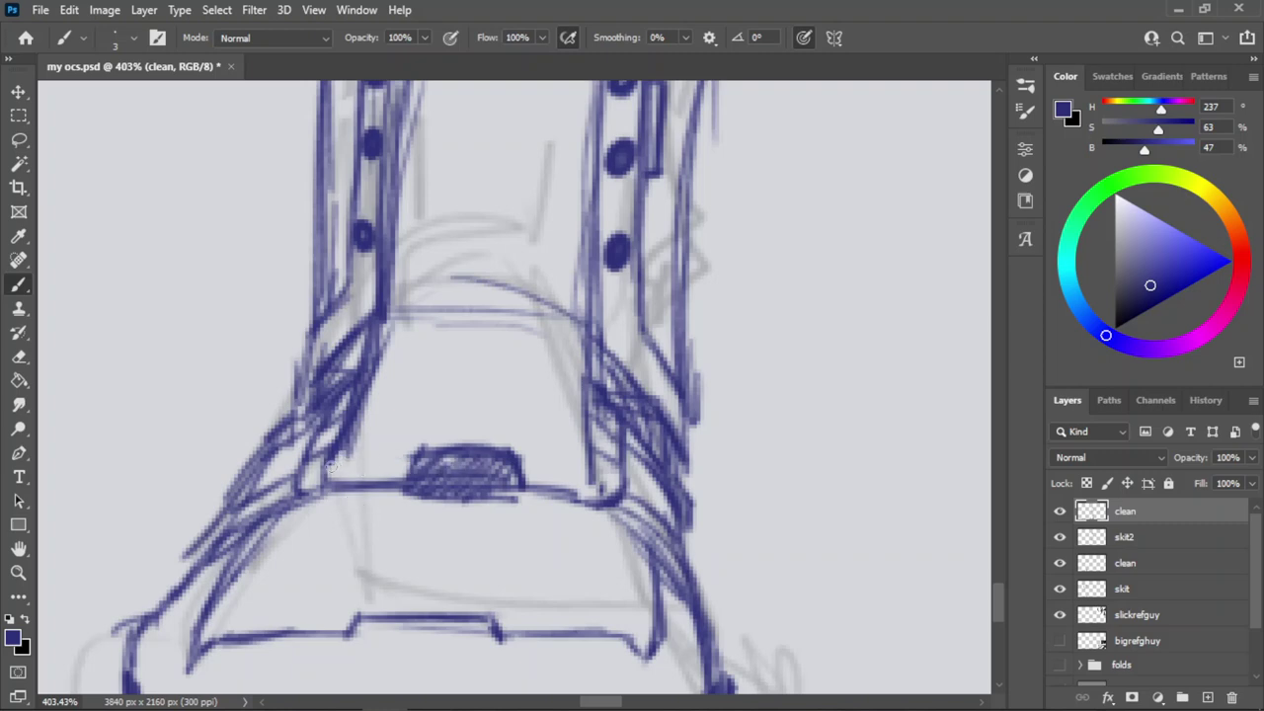
Draw the lowest lace strand across the base of the tongue, passing behind the small hatched tab between both lace strips.
mouse_move(333, 467)
left_mouse_down()
mouse_move(499, 469)
mouse_move(483, 462)
mouse_move(343, 470)
mouse_move(615, 480)
left_mouse_up()
key("ctrl+z")
key("ctrl+z")
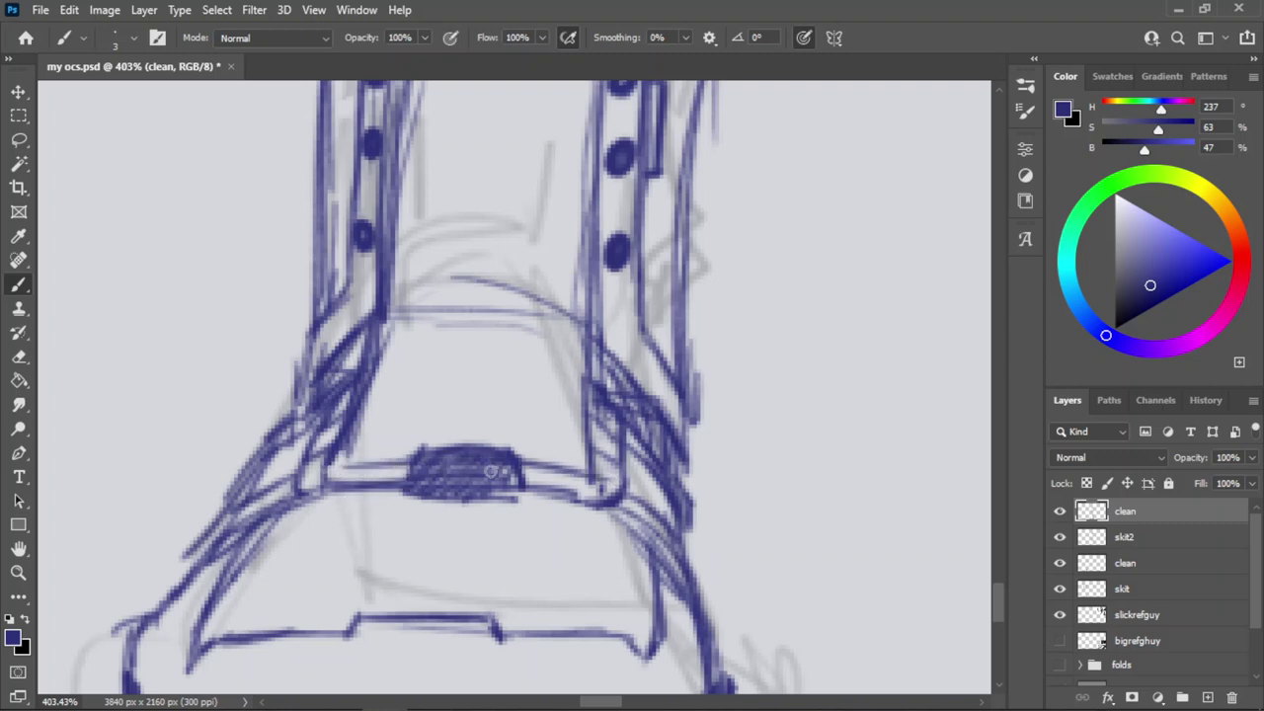
key("ctrl+z")
left_click_drag(324, 468, 563, 468)
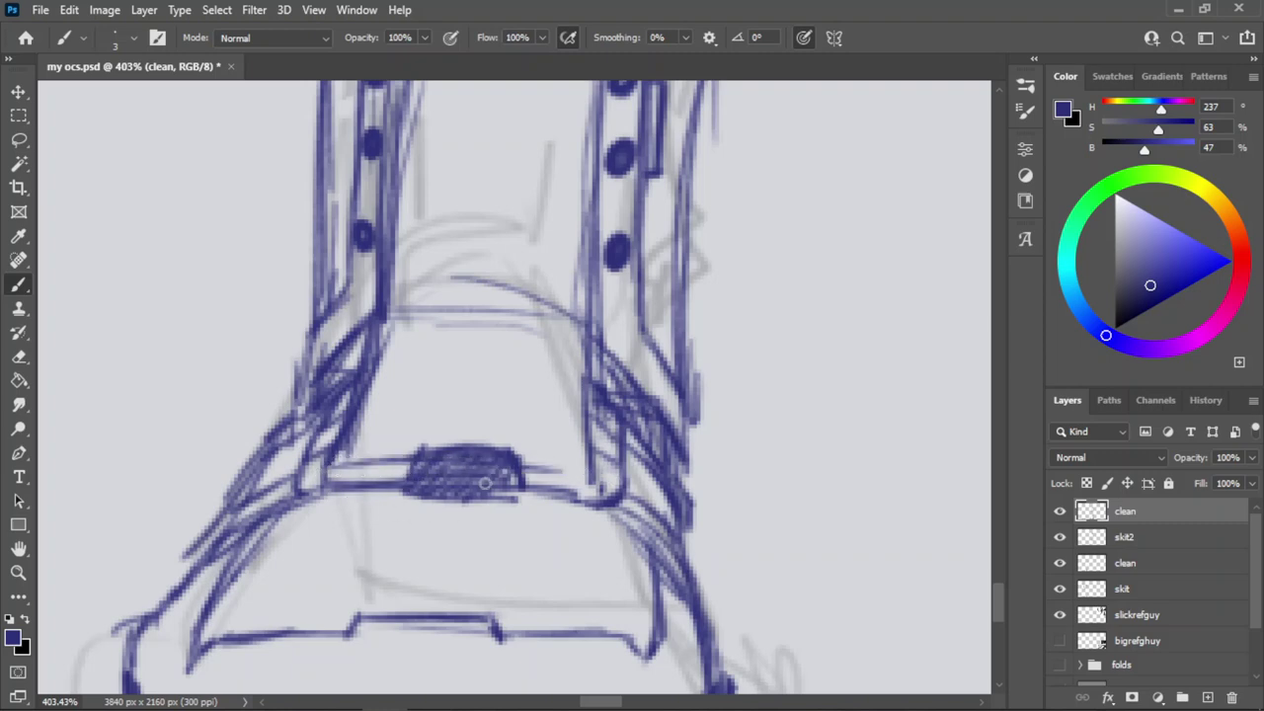
key("ctrl+z")
left_click_drag(326, 465, 590, 487)
key("ctrl+z")
left_click_drag(334, 474, 568, 473)
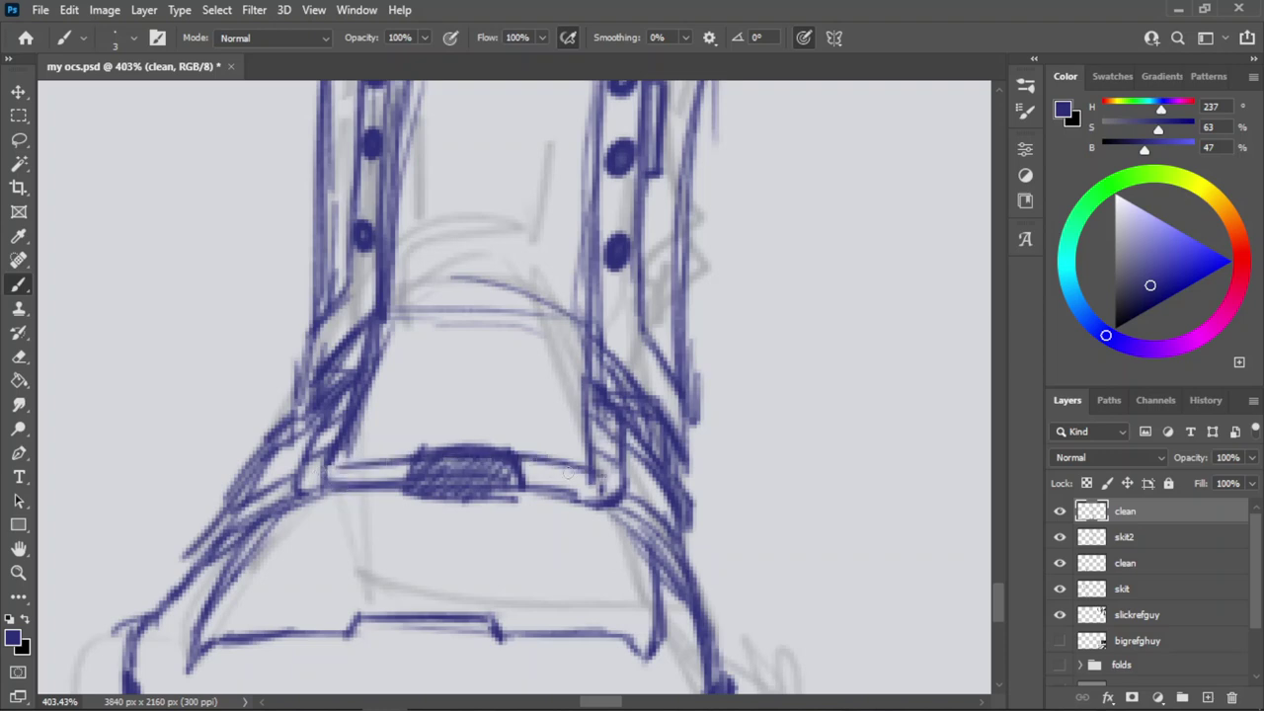
key("ctrl+z")
left_click_drag(324, 468, 589, 476)
key("ctrl+z")
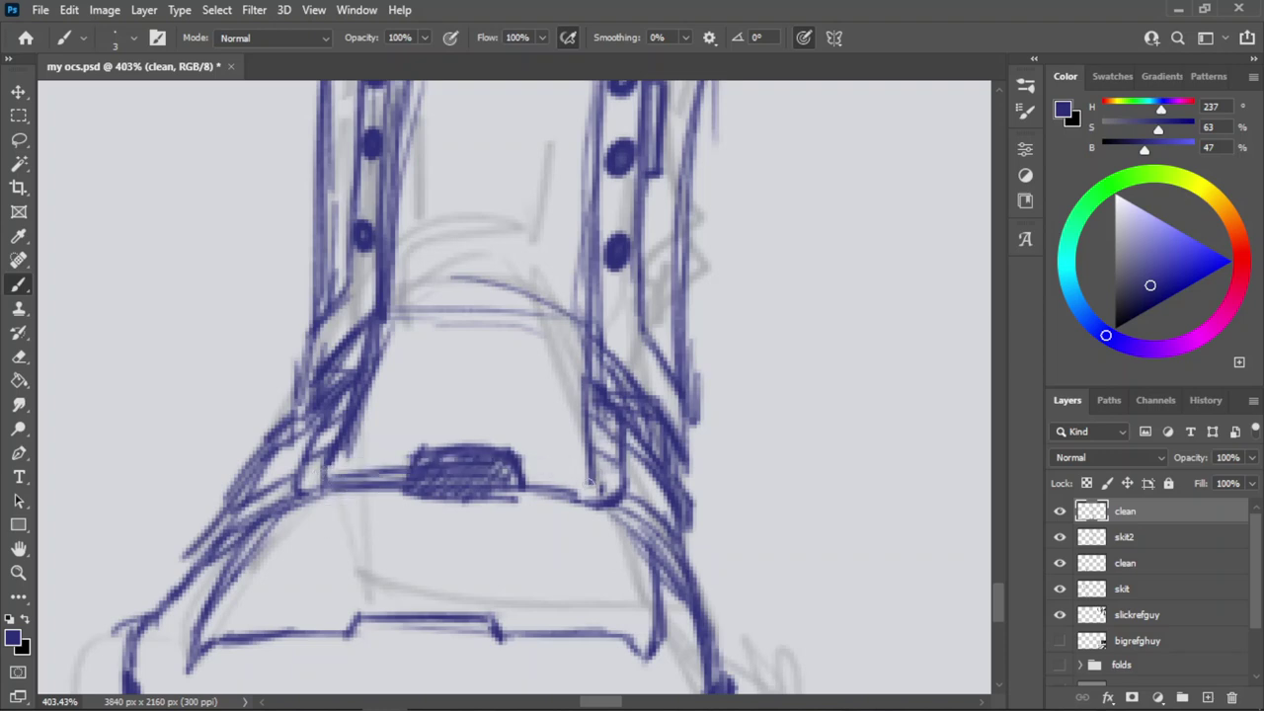
left_click_drag(326, 471, 584, 478)
key("ctrl+z")
Draw a crossing pair of lace strands just above the hatched tab, spanning from one lace strip to the other.
mouse_move(329, 466)
left_mouse_down()
mouse_move(584, 447)
mouse_move(431, 441)
mouse_move(615, 454)
left_mouse_up()
key("ctrl+z")
key("ctrl+z")
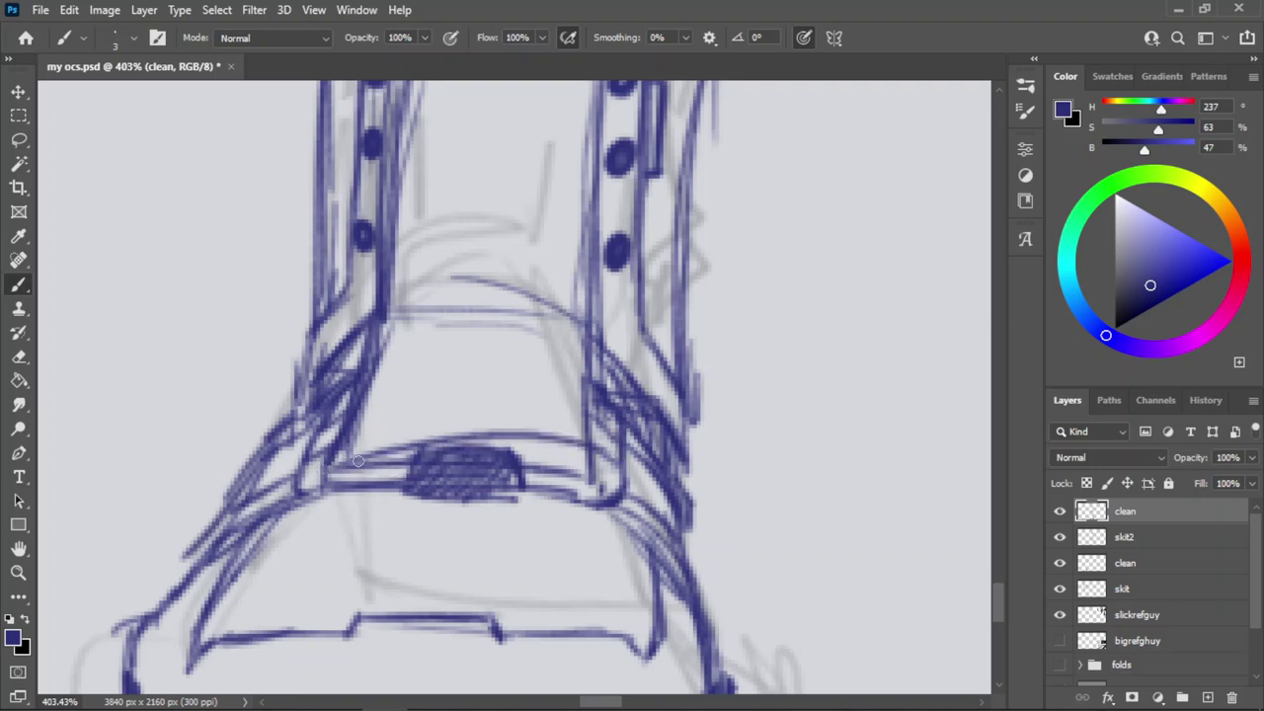
key("ctrl+z")
left_click_drag(326, 468, 614, 427)
mouse_move(584, 469)
left_mouse_down()
mouse_move(344, 437)
mouse_move(370, 434)
mouse_move(355, 421)
mouse_move(346, 428)
mouse_move(598, 462)
left_mouse_up()
key("ctrl+z")
key("ctrl+z")
key("ctrl+z")
left_click_drag(345, 432, 598, 479)
key("ctrl+z")
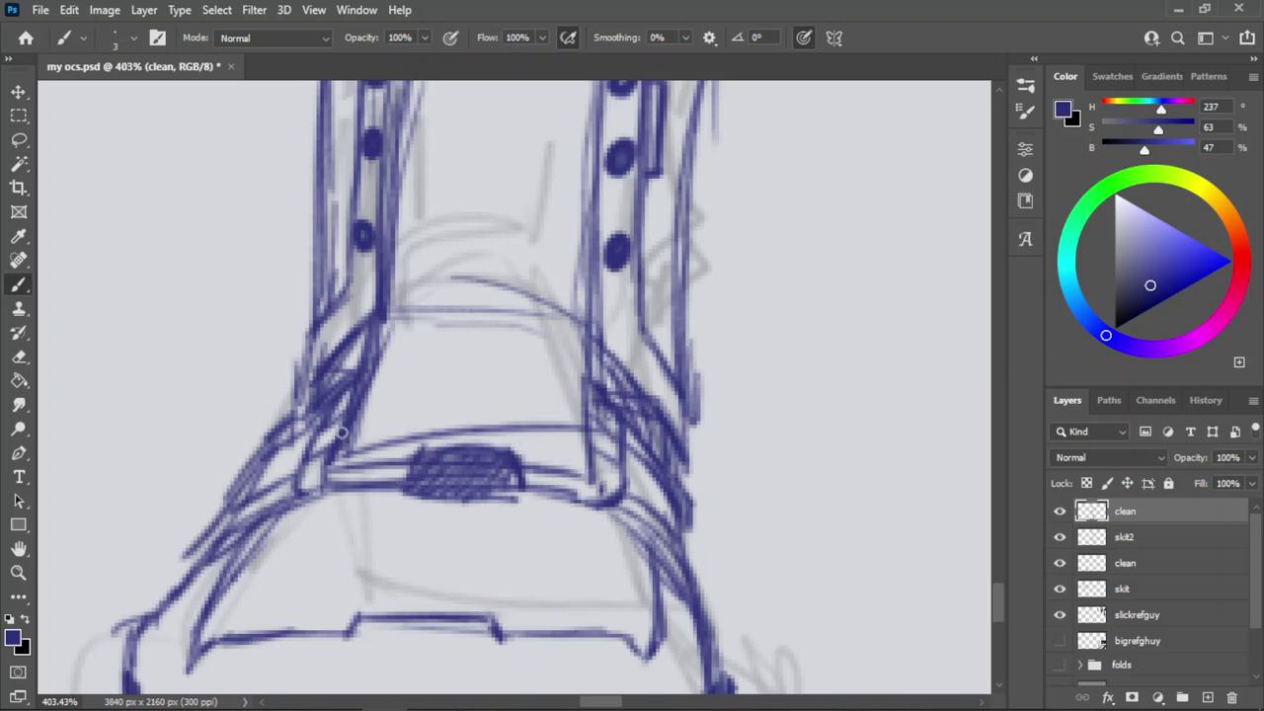
left_click_drag(345, 432, 596, 476)
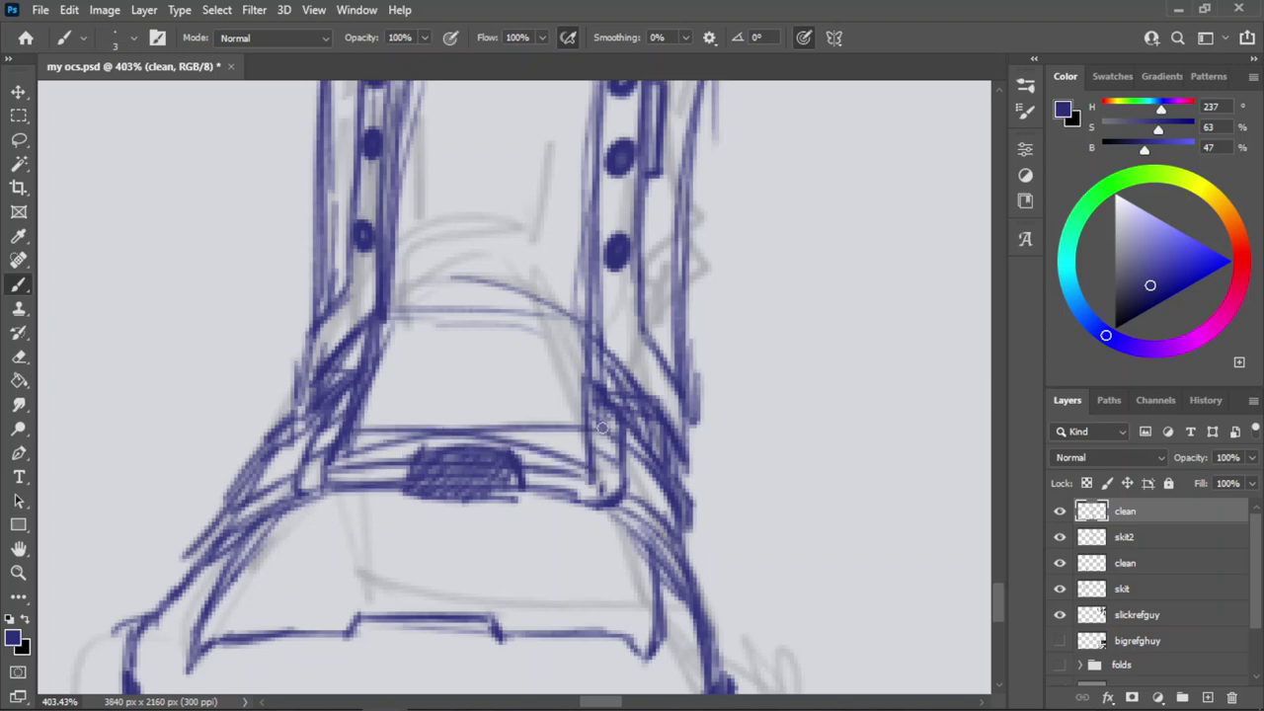
Draw the first strand of the second lace crossing, running up from the right lace strip to the left one.
left_click_drag(602, 427, 425, 374)
key("ctrl+z")
left_click_drag(589, 435, 366, 389)
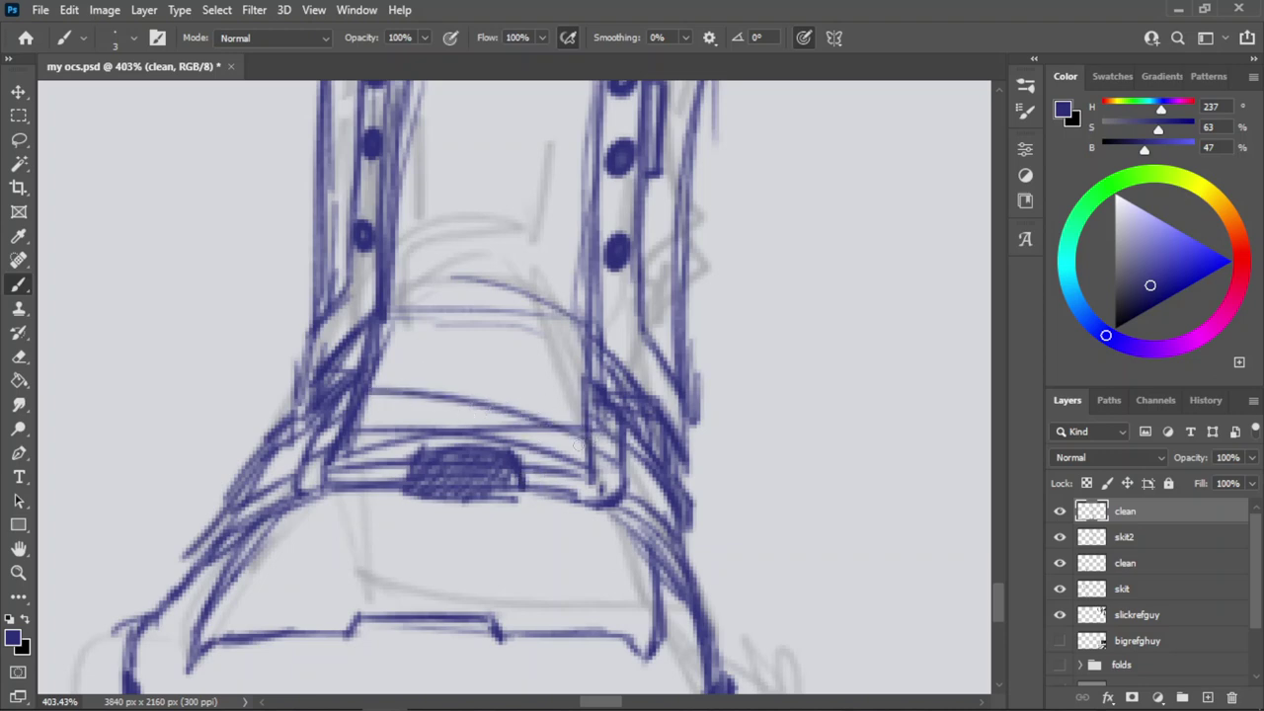
key("ctrl+z")
key("ctrl+shift+z")
key("ctrl+z")
mouse_move(593, 430)
left_mouse_down()
mouse_move(367, 404)
mouse_move(595, 456)
left_mouse_up()
key("ctrl+z")
key("ctrl+z")
left_click_drag(357, 402, 590, 441)
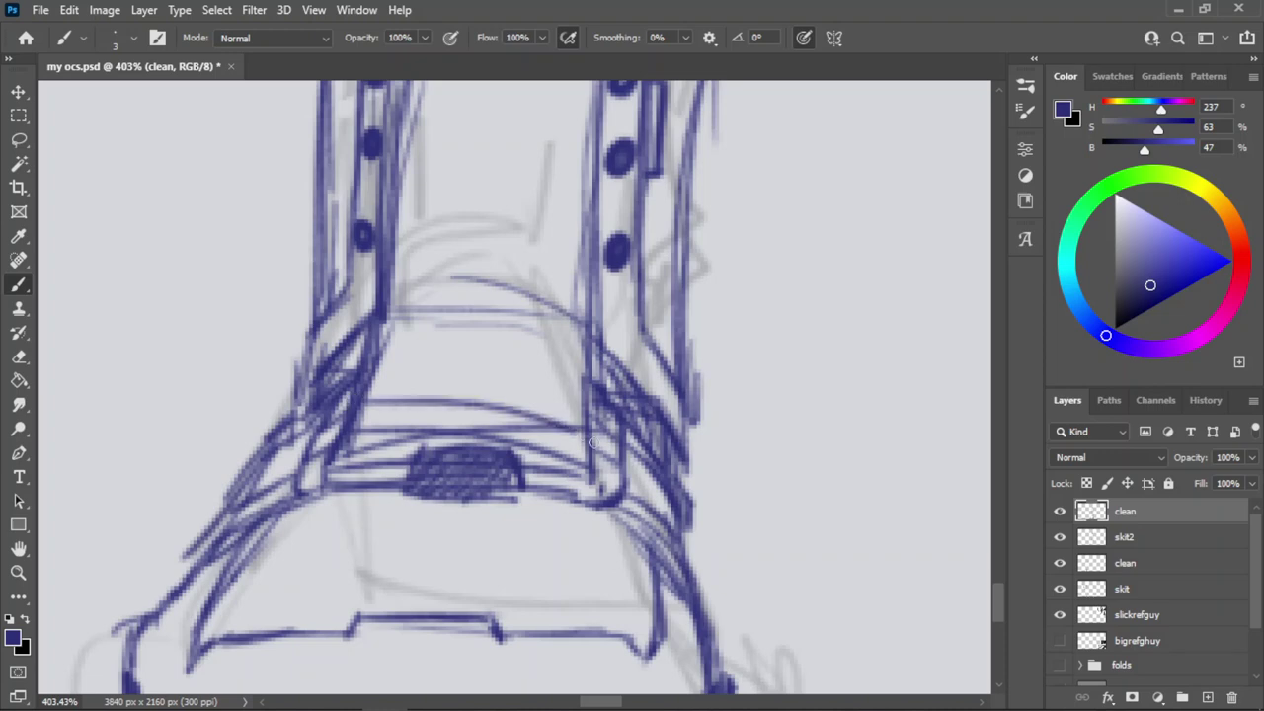
Complete the second lace crossing with an opposing strand curving from the right lace strip down to the left one.
left_click_drag(354, 431, 543, 411)
key("ctrl+z")
mouse_move(574, 395)
left_mouse_down()
mouse_move(398, 405)
mouse_move(366, 411)
mouse_move(357, 430)
left_mouse_up()
key("ctrl+z")
key("ctrl+z")
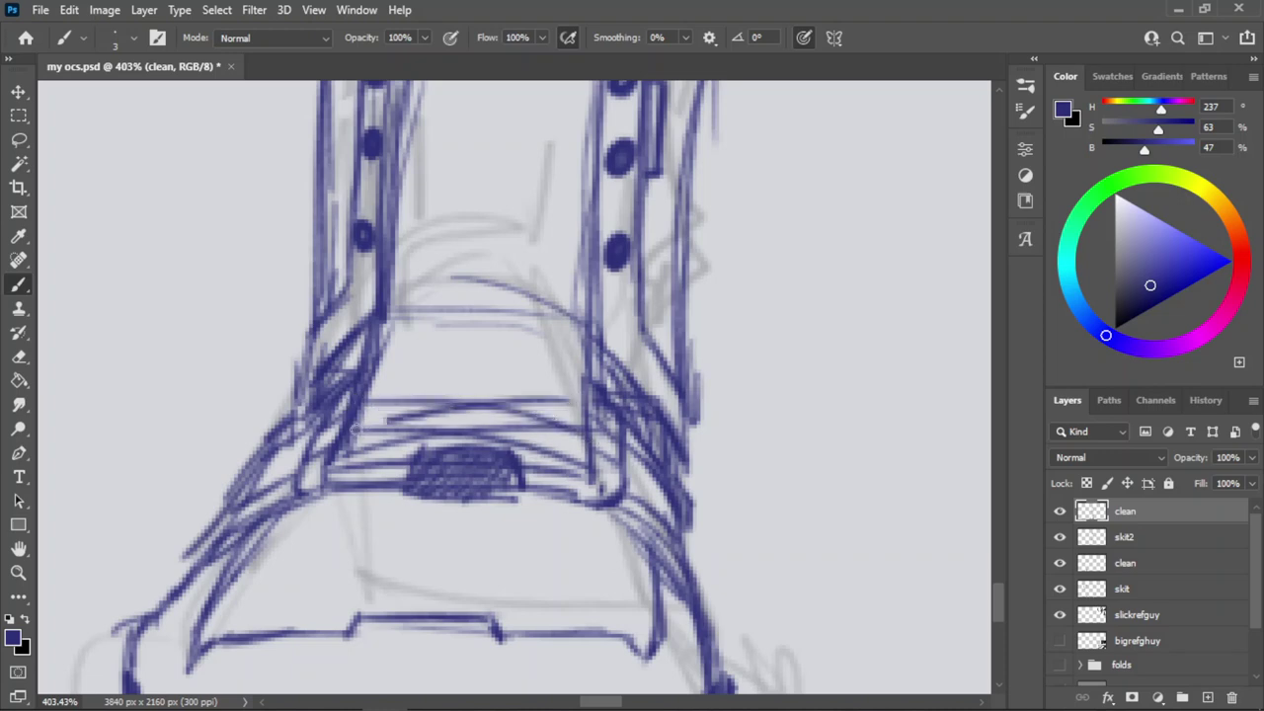
key("ctrl+z")
left_click_drag(484, 397, 357, 422)
key("ctrl+z")
left_click_drag(569, 399, 355, 432)
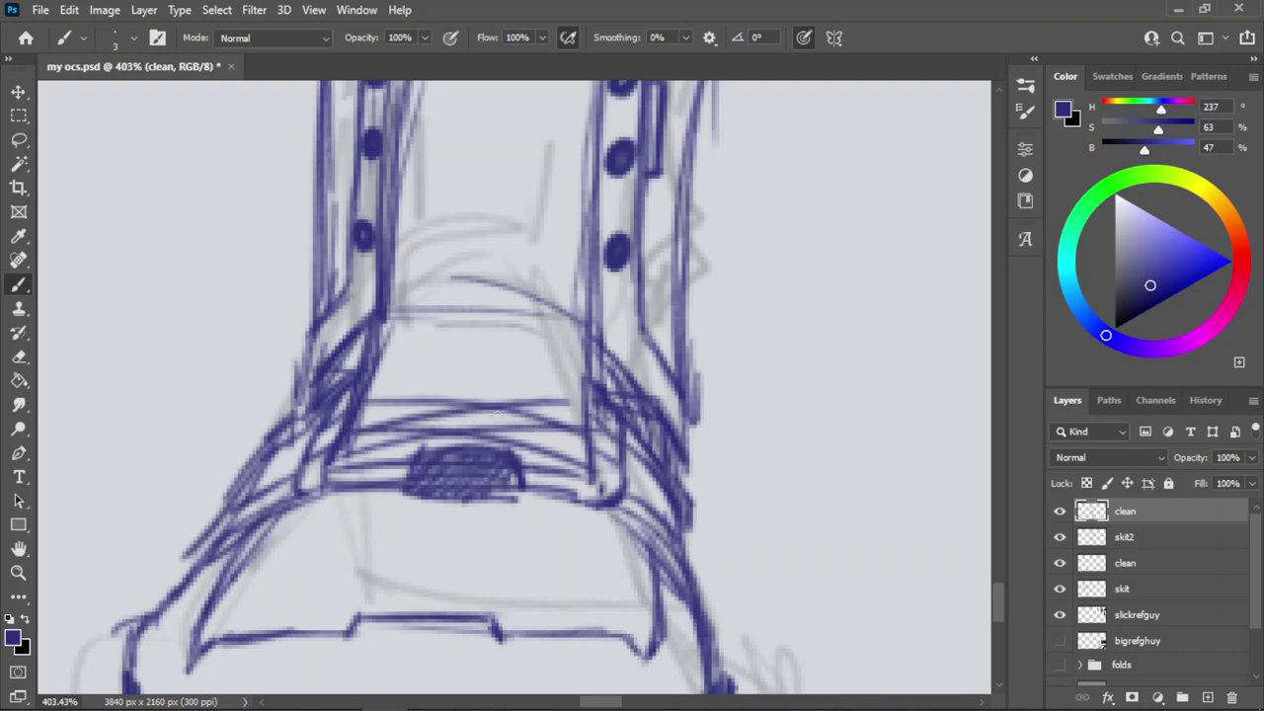
key("ctrl+z")
left_click_drag(575, 400, 362, 420)
key("ctrl+z")
key("ctrl+shift+z")
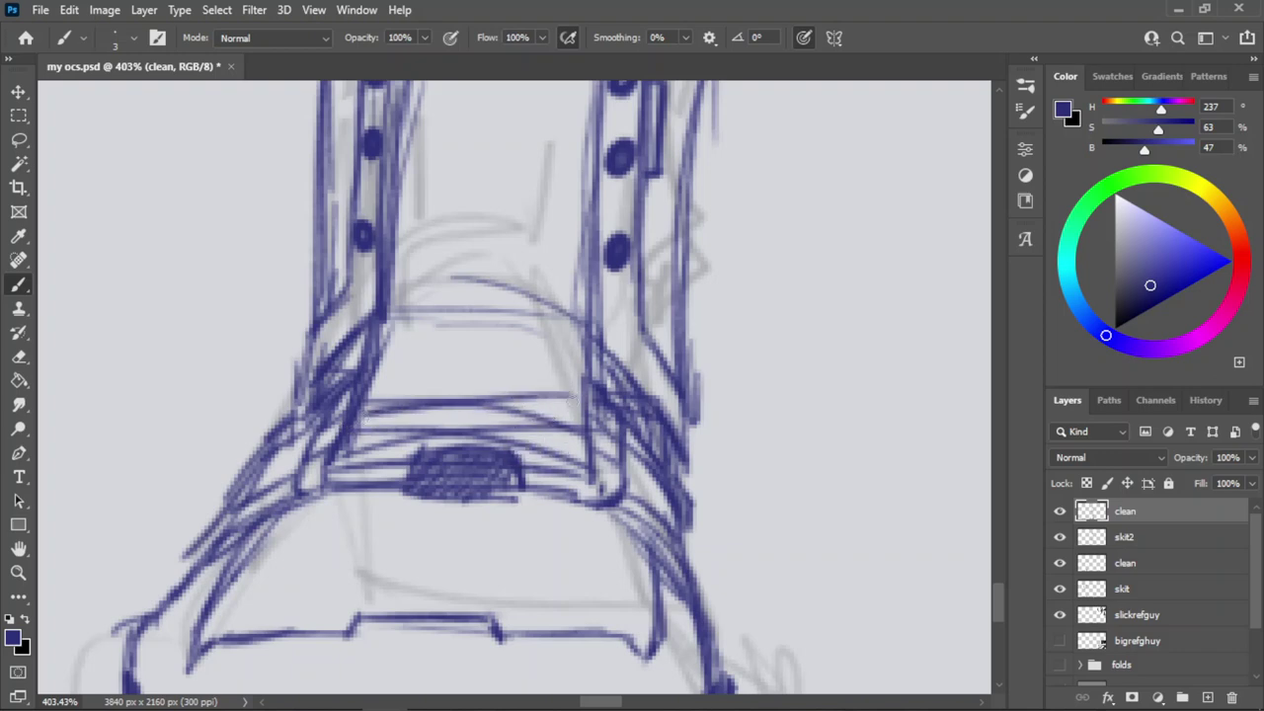
key("ctrl+z")
left_click_drag(573, 396, 354, 431)
key("ctrl+z")
left_click_drag(585, 399, 385, 404)
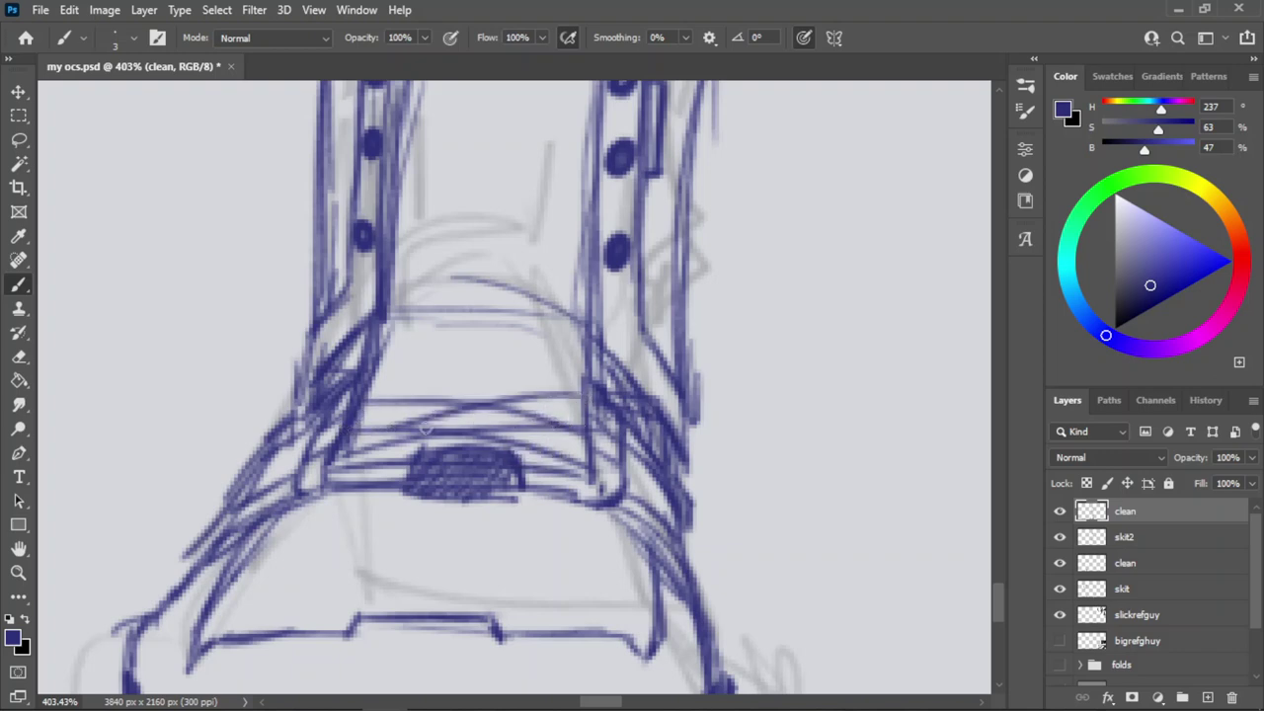
key("ctrl+z")
left_click_drag(498, 403, 357, 423)
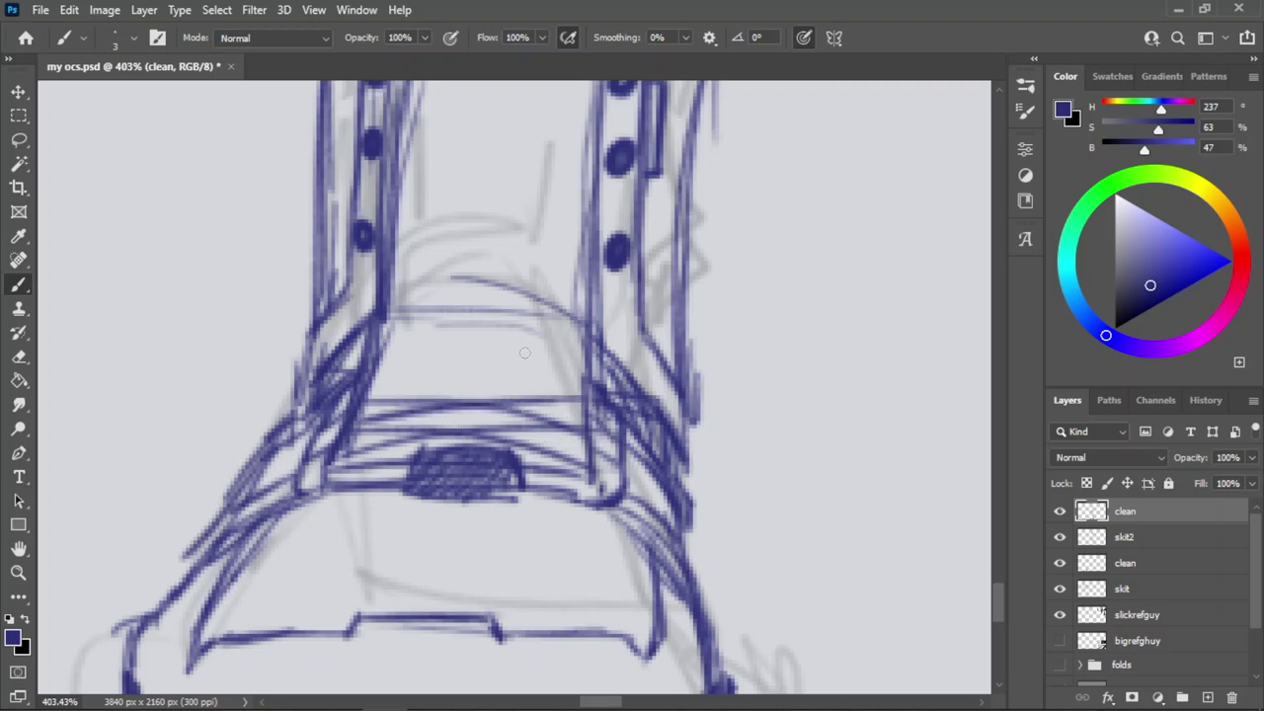
Draw a third crossing pair of lace strands across the tongue, directly above the second crossing.
mouse_move(581, 396)
left_mouse_down()
mouse_move(393, 361)
mouse_move(359, 339)
left_mouse_up()
key("ctrl+z")
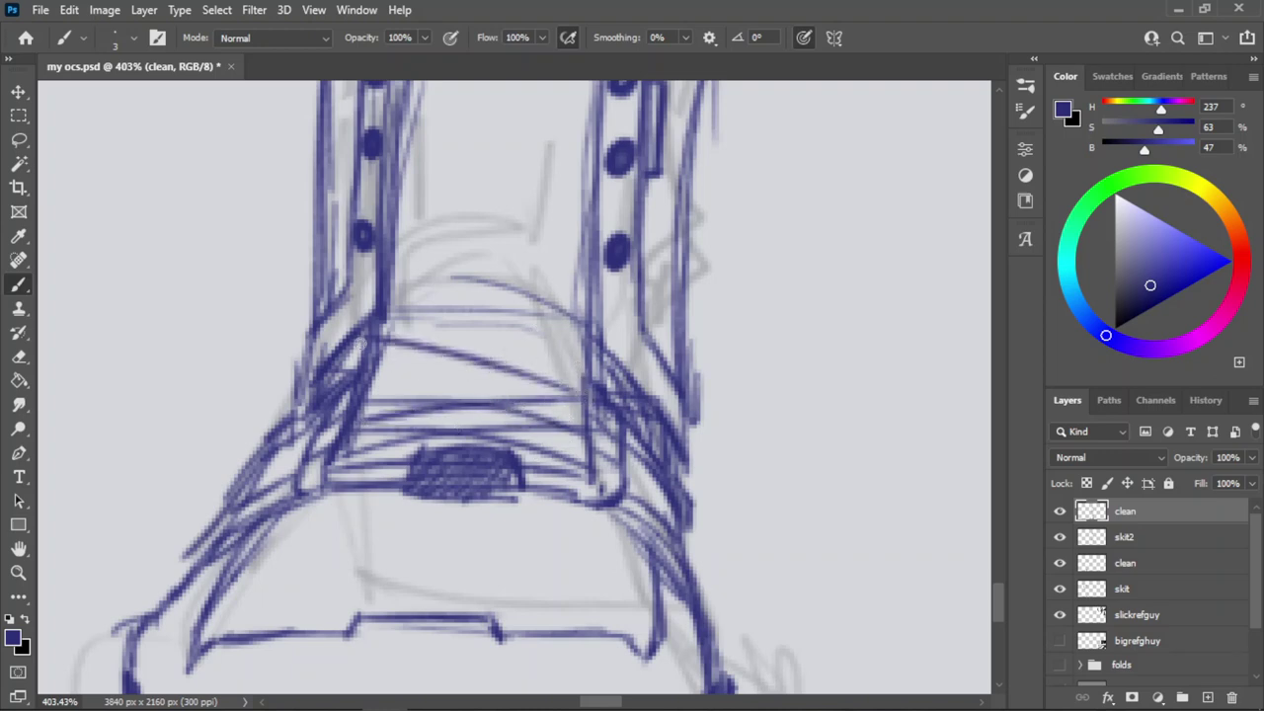
key("ctrl+z")
mouse_move(583, 400)
left_mouse_down()
mouse_move(387, 361)
mouse_move(500, 377)
mouse_move(439, 360)
mouse_move(355, 405)
mouse_move(596, 368)
left_mouse_up()
key("ctrl+z")
left_click_drag(365, 398, 597, 376)
key("ctrl+z")
left_click_drag(367, 397, 602, 370)
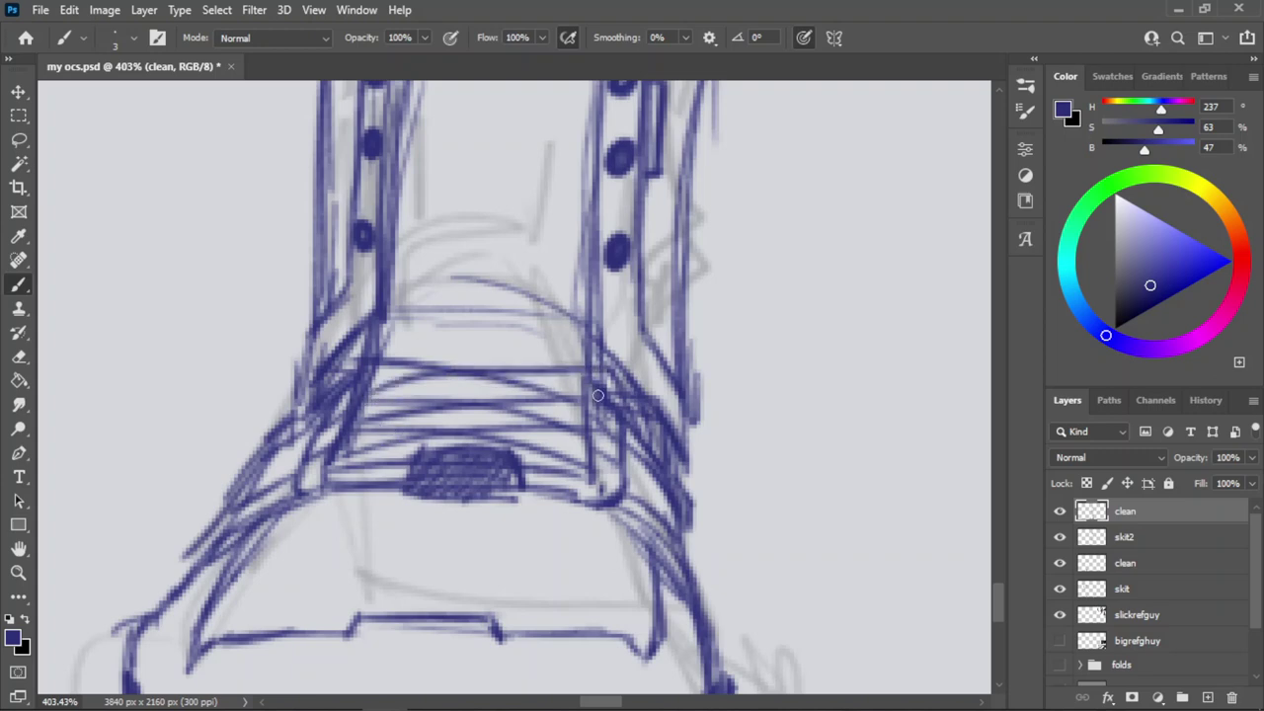
key("ctrl+z")
mouse_move(369, 397)
left_mouse_down()
mouse_move(560, 365)
mouse_move(601, 368)
left_mouse_up()
key("ctrl+z")
Draw a wider lace crossing from the third row up to the lowest eyelet on each lace strip.
mouse_move(367, 396)
left_mouse_down()
mouse_move(613, 367)
mouse_move(541, 364)
mouse_move(540, 312)
mouse_move(576, 358)
mouse_move(589, 348)
mouse_move(425, 247)
left_mouse_up()
key("ctrl+z")
mouse_move(585, 346)
left_mouse_down()
mouse_move(369, 250)
mouse_move(345, 252)
left_mouse_up()
key("ctrl+z")
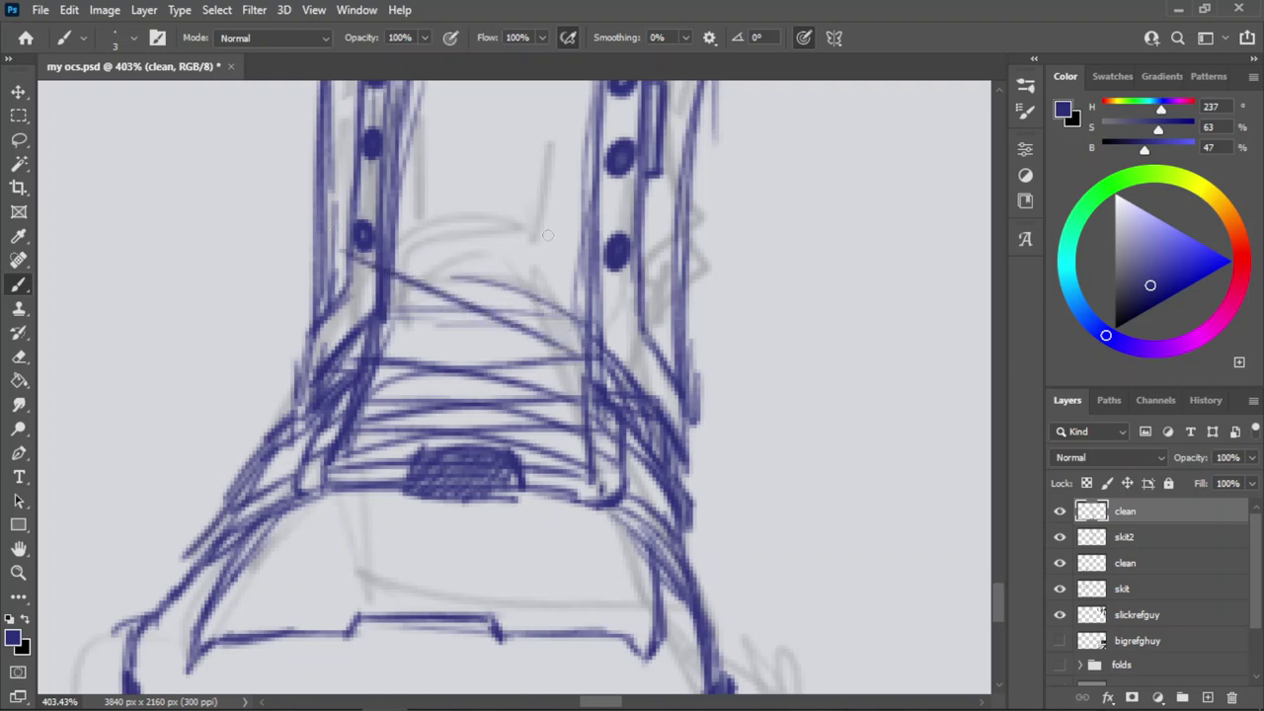
mouse_move(369, 353)
left_mouse_down()
mouse_move(541, 292)
mouse_move(603, 284)
mouse_move(488, 310)
mouse_move(605, 267)
left_mouse_up()
key("ctrl+z")
key("ctrl+z")
Draw a lace crossing that connects the lowest pair of eyelets with the middle pair.
left_click_drag(374, 224, 599, 158)
key("ctrl+z")
left_click_drag(604, 245, 410, 170)
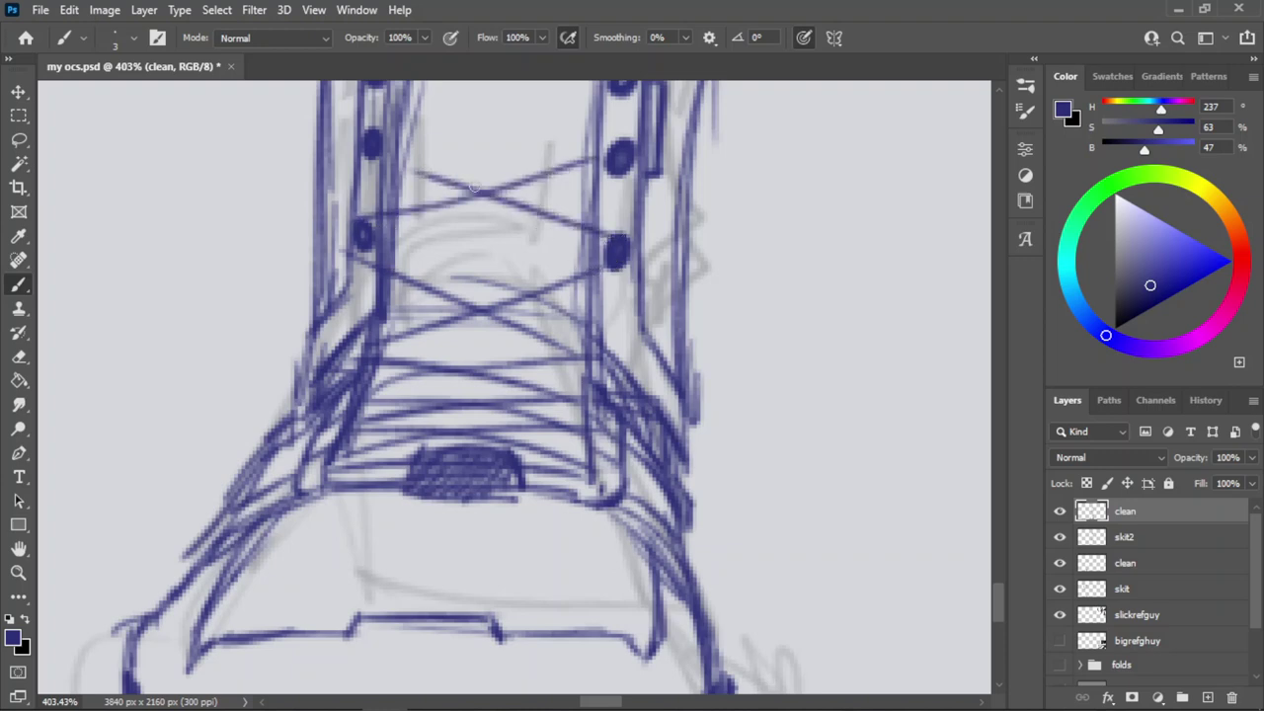
key("ctrl+z")
left_click_drag(603, 237, 371, 150)
Redraw and thicken the lace strand running from the lowest left eyelet up to the middle right eyelet.
key("z")
left_click_drag(562, 254, 485, 307)
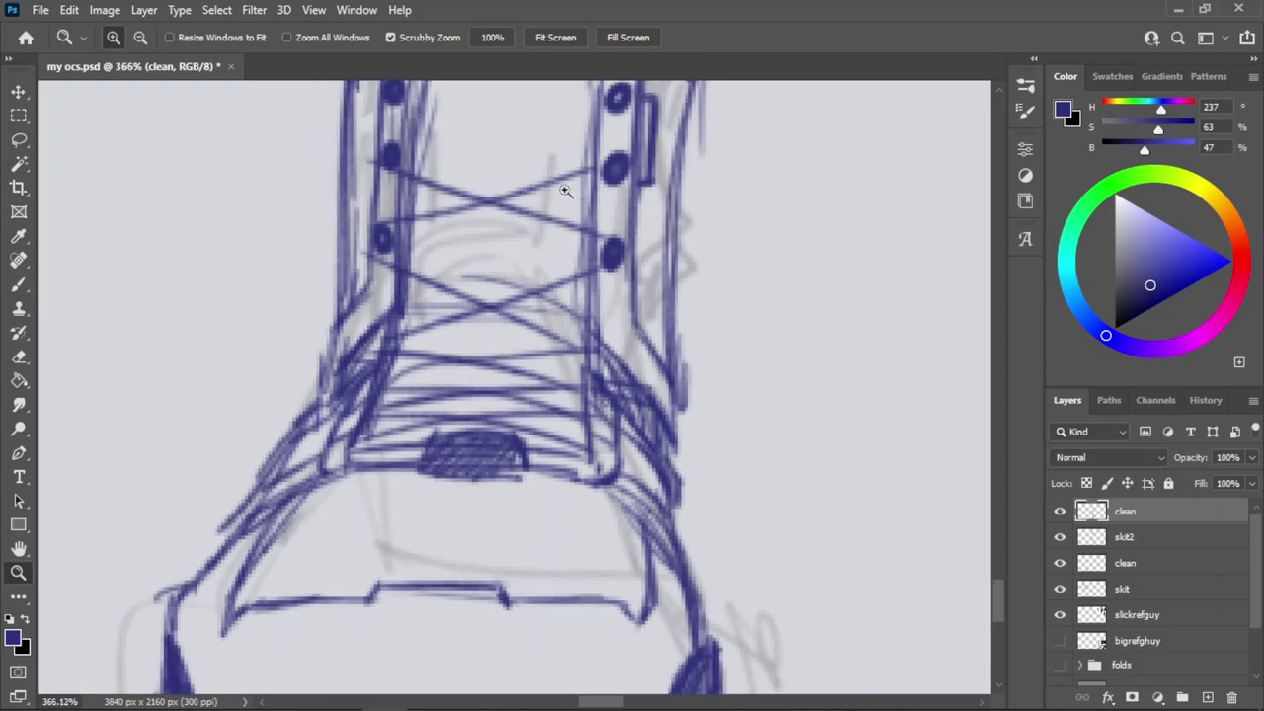
left_click_drag(564, 192, 585, 311)
mouse_move(538, 348)
left_mouse_down()
mouse_move(592, 347)
mouse_move(573, 385)
left_mouse_up()
key("e")
key("b")
left_click_drag(495, 406, 655, 374)
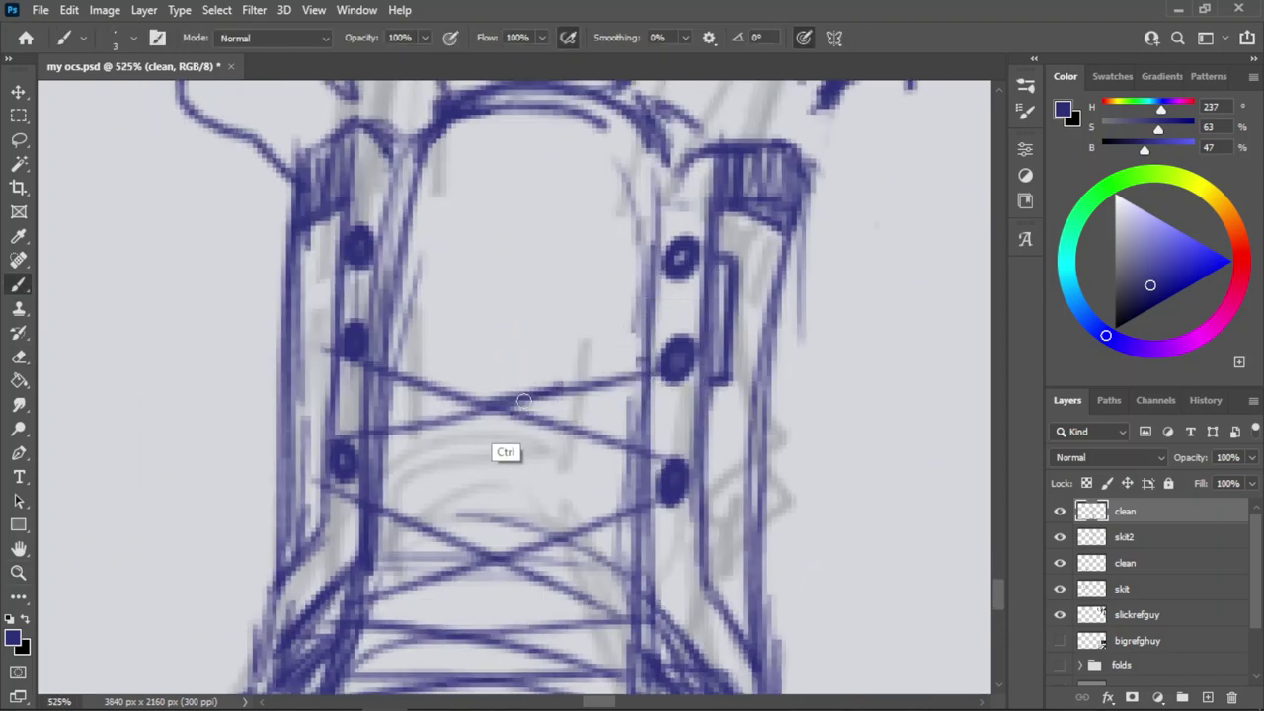
key("ctrl+z")
mouse_move(435, 428)
left_mouse_down()
mouse_move(676, 382)
mouse_move(383, 443)
left_mouse_up()
key("ctrl+z")
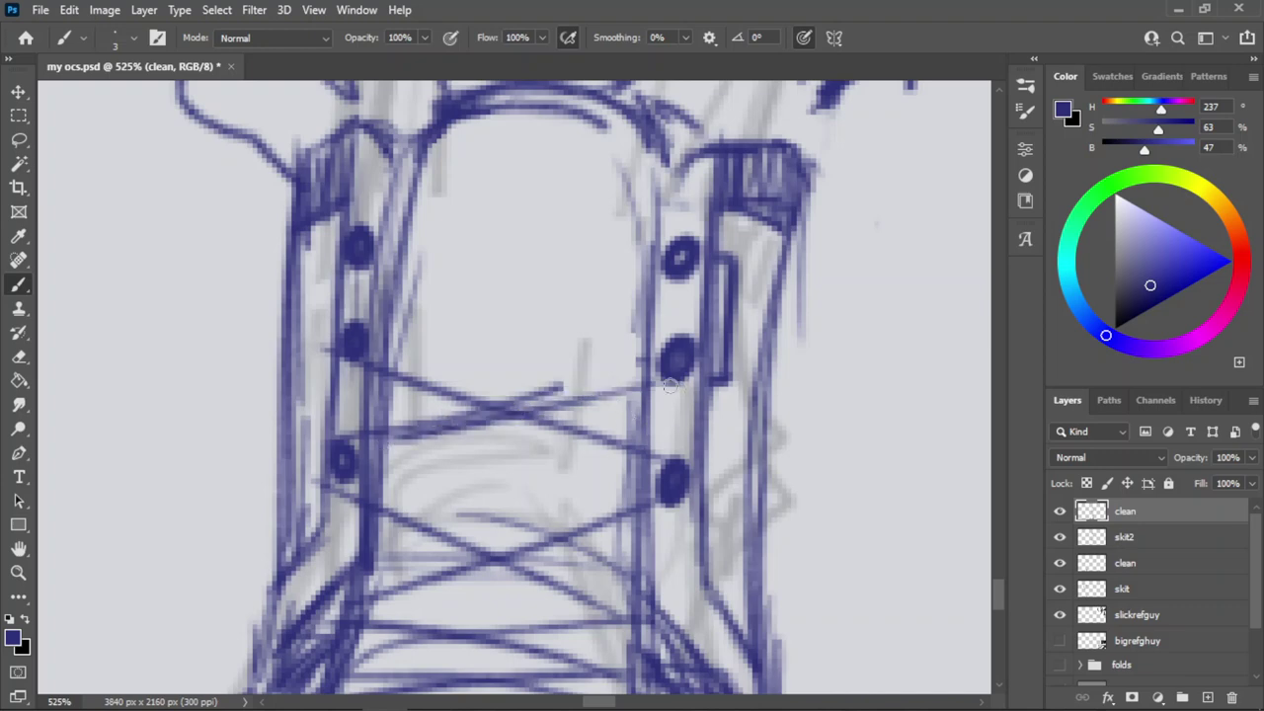
key("ctrl+z")
left_click_drag(672, 386, 372, 443)
key("e")
left_click_drag(521, 369, 530, 377)
key("b")
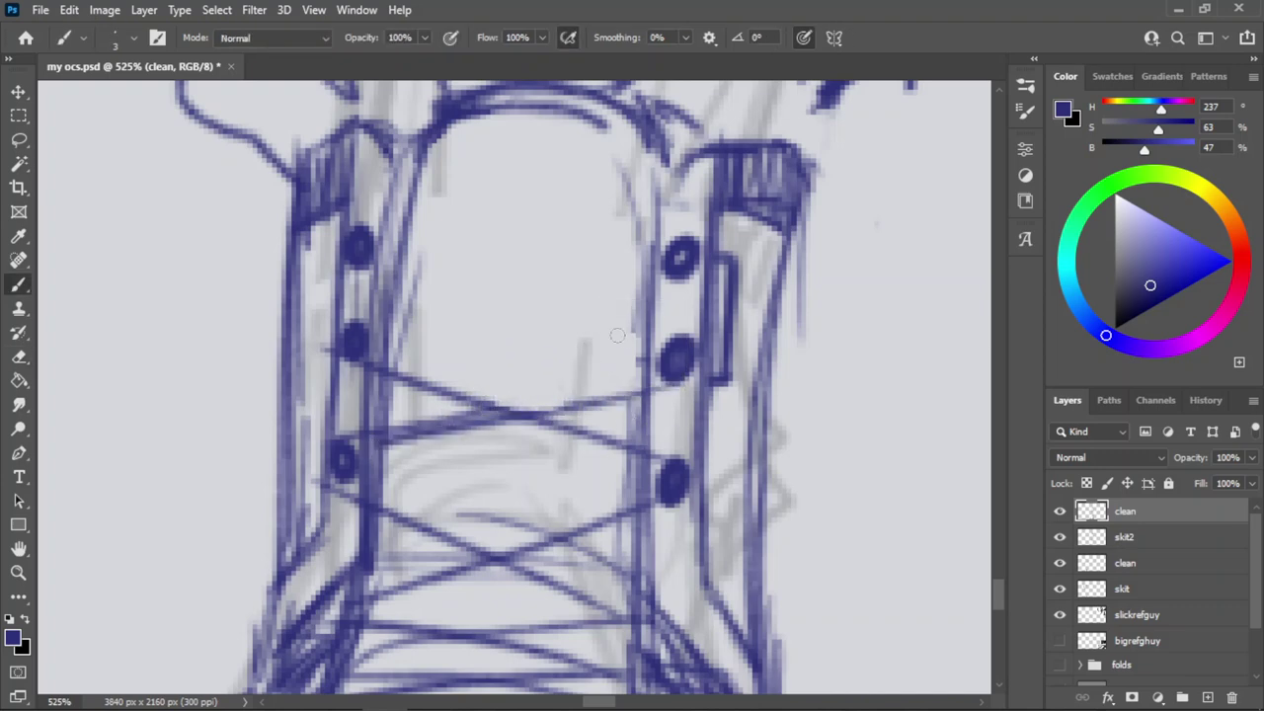
Draw a lace crossing that connects the middle pair of eyelets with the top pair.
mouse_move(680, 338)
left_mouse_down()
mouse_move(363, 300)
mouse_move(636, 332)
left_mouse_up()
key("ctrl+z")
key("ctrl+z")
left_click_drag(370, 276, 675, 339)
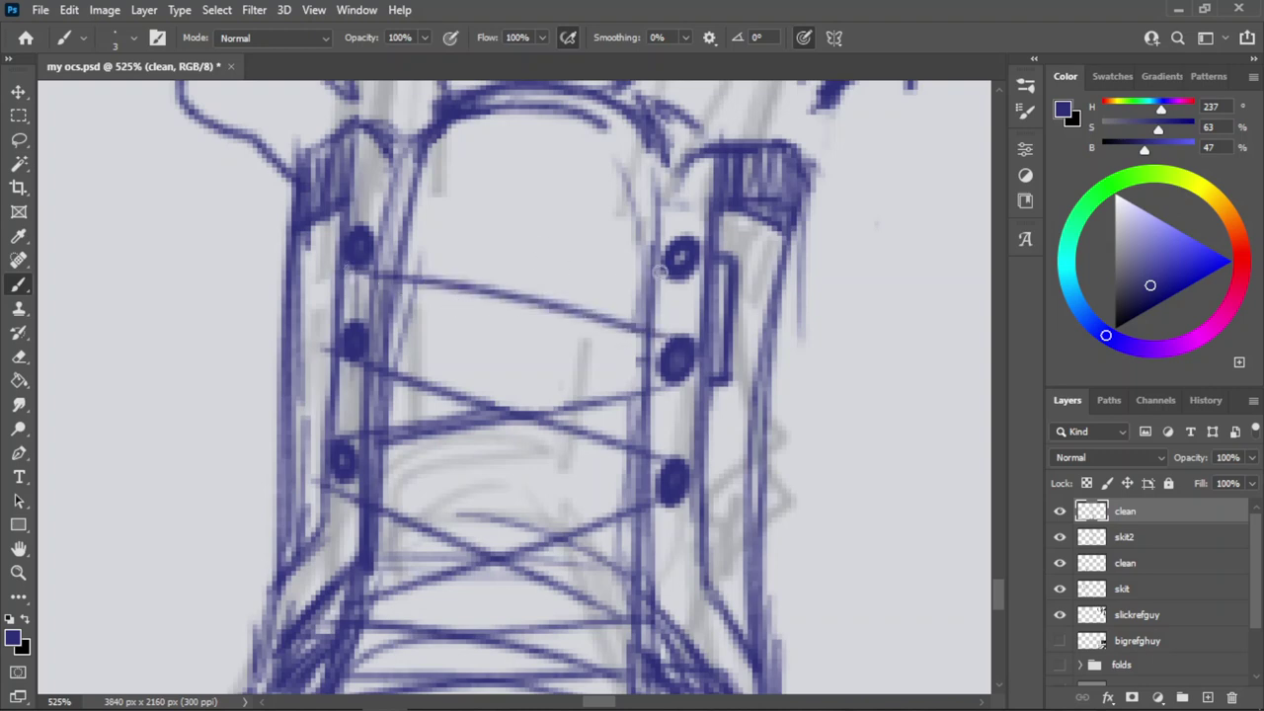
left_click_drag(664, 277, 330, 337)
key("ctrl+z")
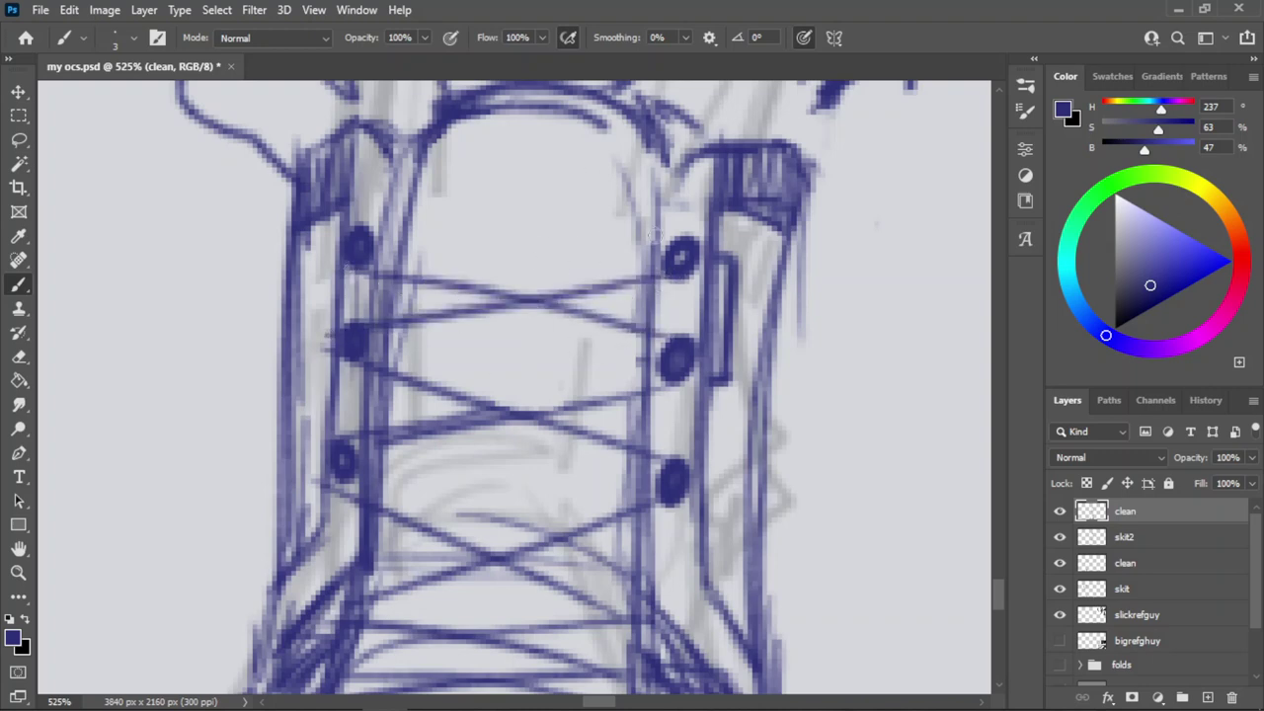
Draw the uppermost lace crossing, with strands running from the top eyelets across to the upper ends of the opposite lace strips.
left_click_drag(685, 258, 488, 226)
key("ctrl+z")
left_click_drag(683, 237, 434, 192)
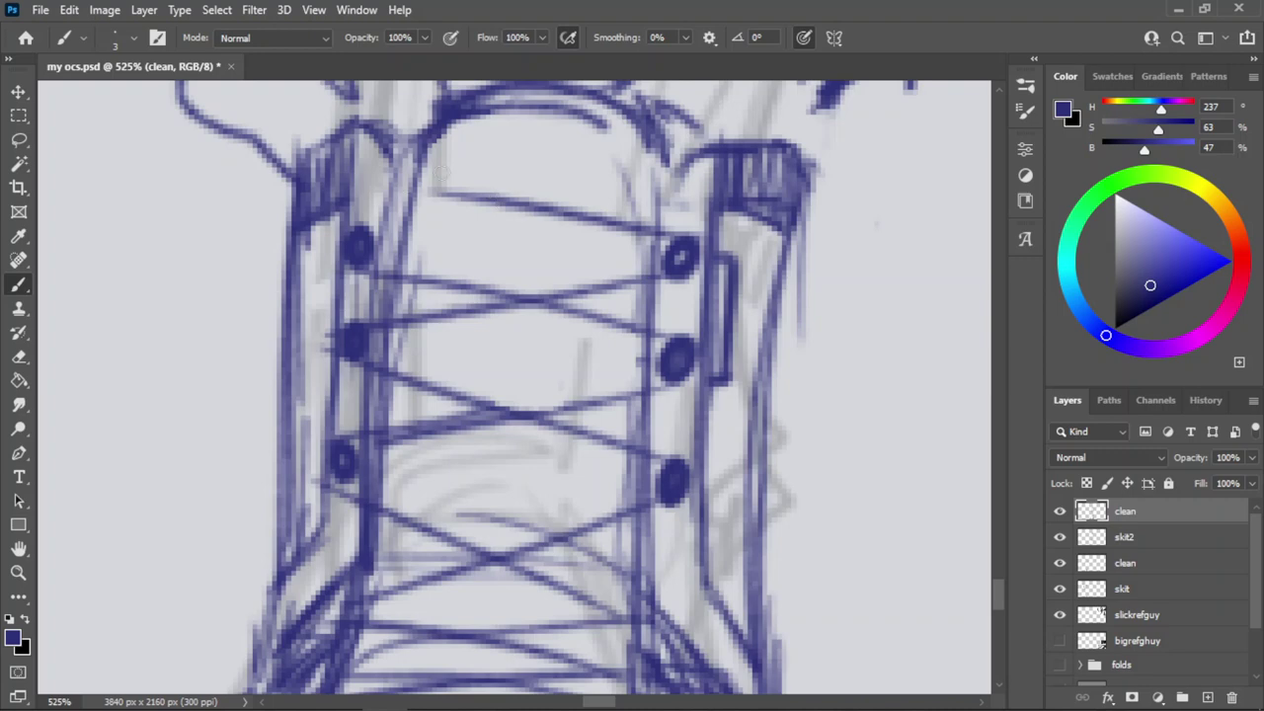
left_click_drag(332, 238, 610, 185)
key("ctrl+z")
left_click_drag(352, 214, 644, 180)
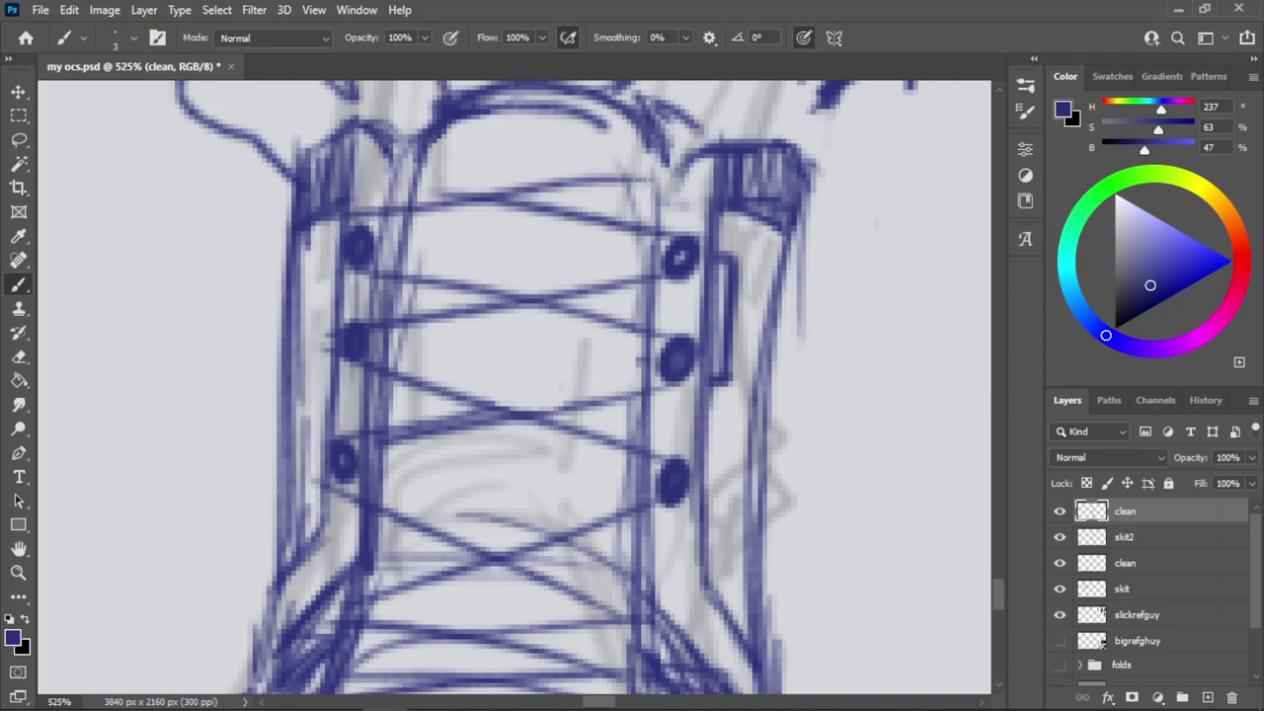
key("ctrl+z")
left_click_drag(341, 234, 645, 188)
key("ctrl+z")
left_click_drag(347, 233, 676, 166)
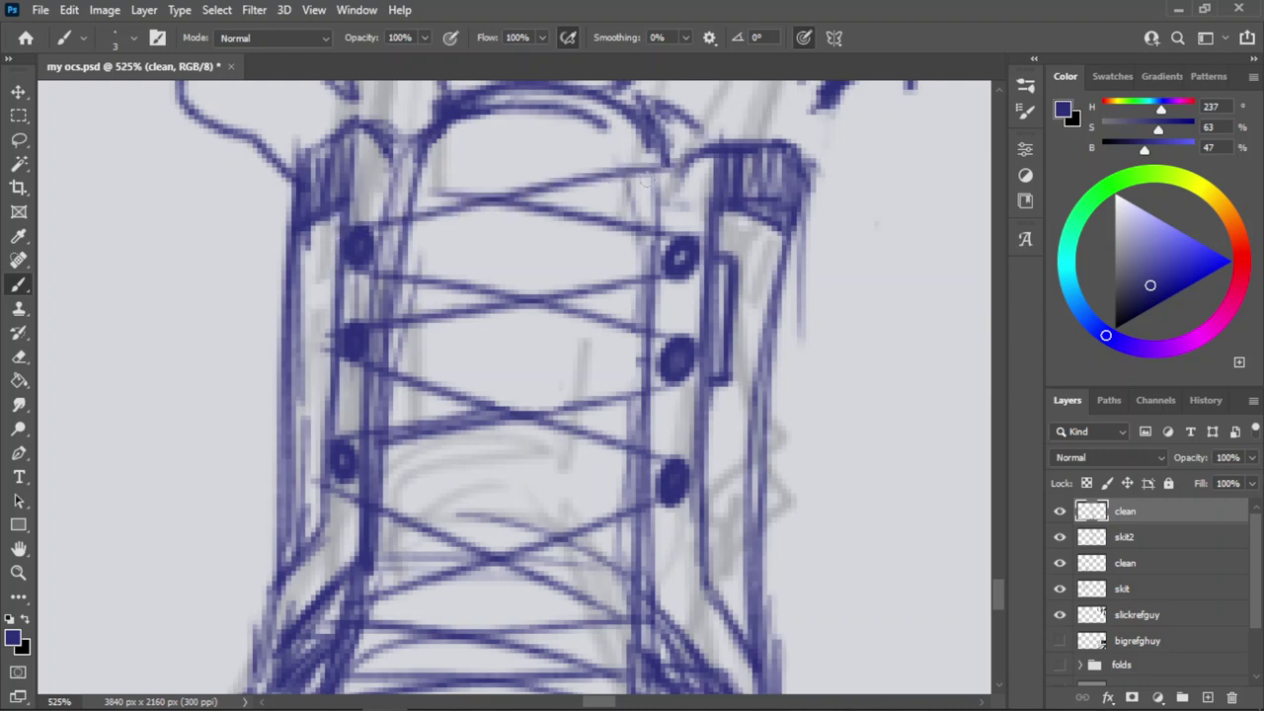
left_click_drag(501, 196, 355, 155)
key("ctrl+z")
left_click_drag(444, 196, 377, 167)
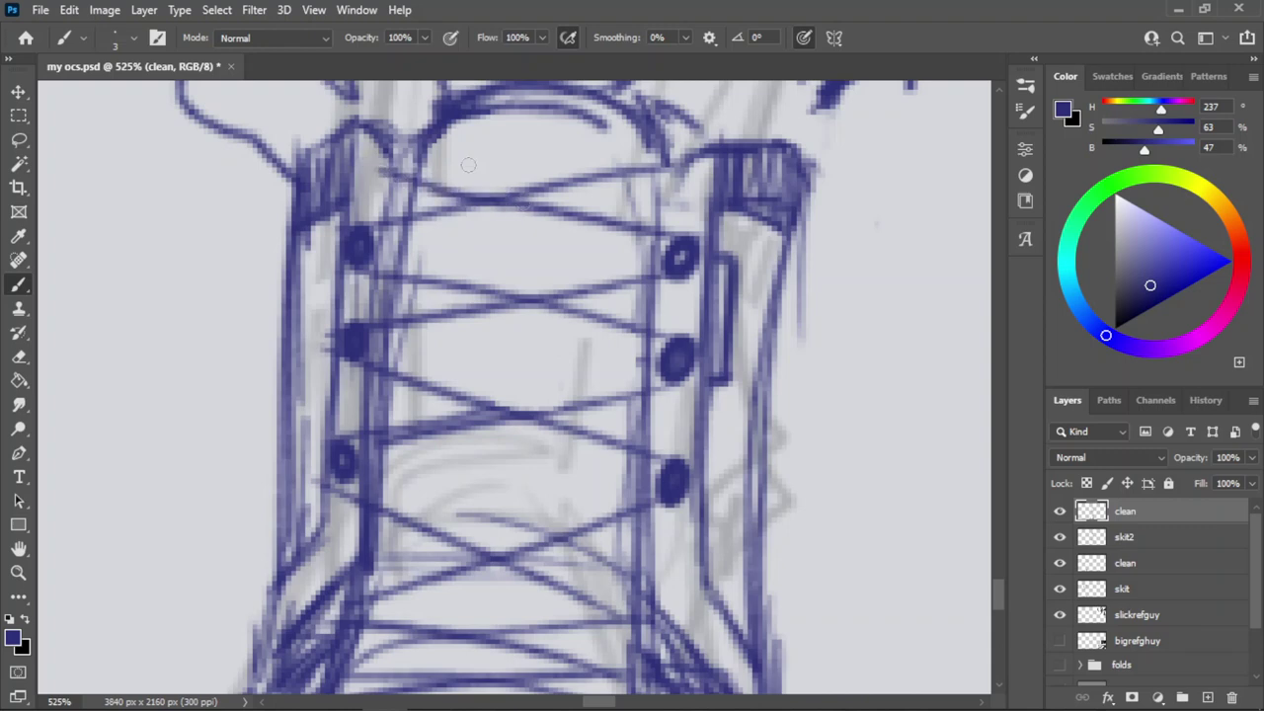
Try a small hatched tab just under the tongue's curved top edge.
key("z")
left_click_drag(595, 211, 521, 182)
left_click_drag(616, 179, 746, 228)
key("b")
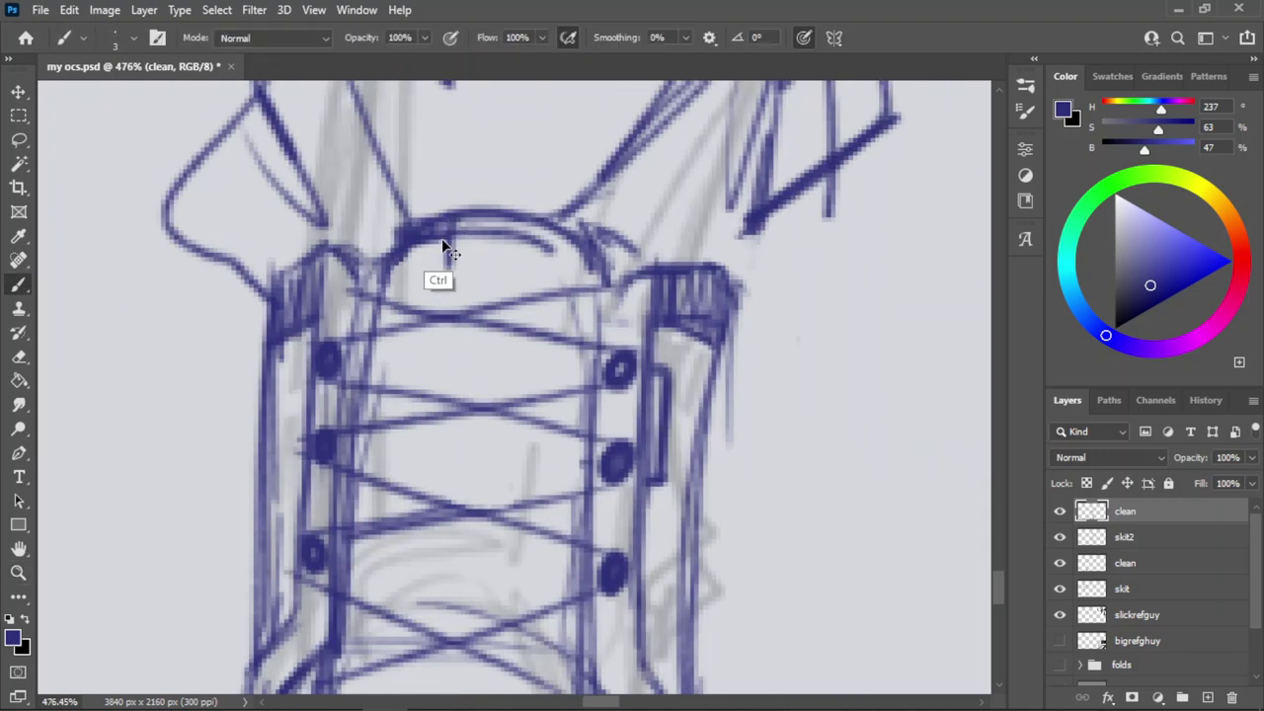
left_click_drag(441, 245, 442, 259)
mouse_move(442, 259)
left_mouse_down()
mouse_move(556, 260)
mouse_move(458, 218)
mouse_move(539, 253)
mouse_move(366, 314)
left_mouse_up()
key("ctrl+z")
key("z")
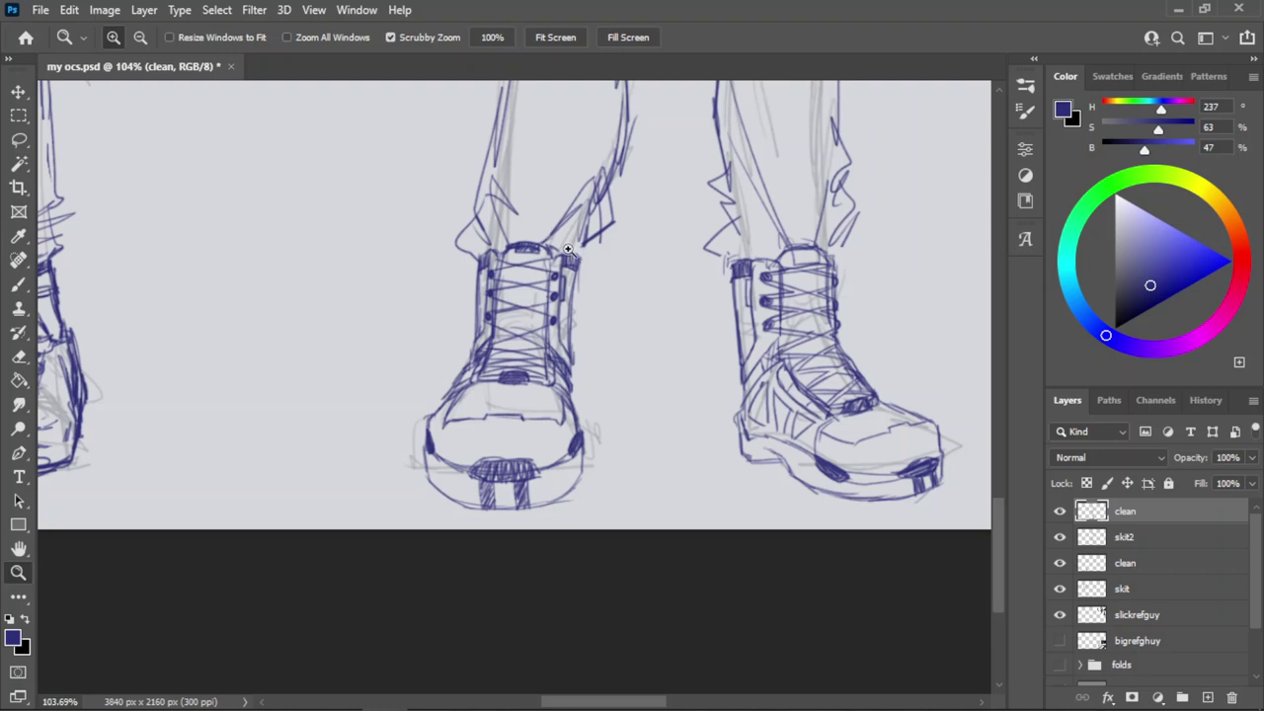
scroll(528, 255, "up", 5)
key("b")
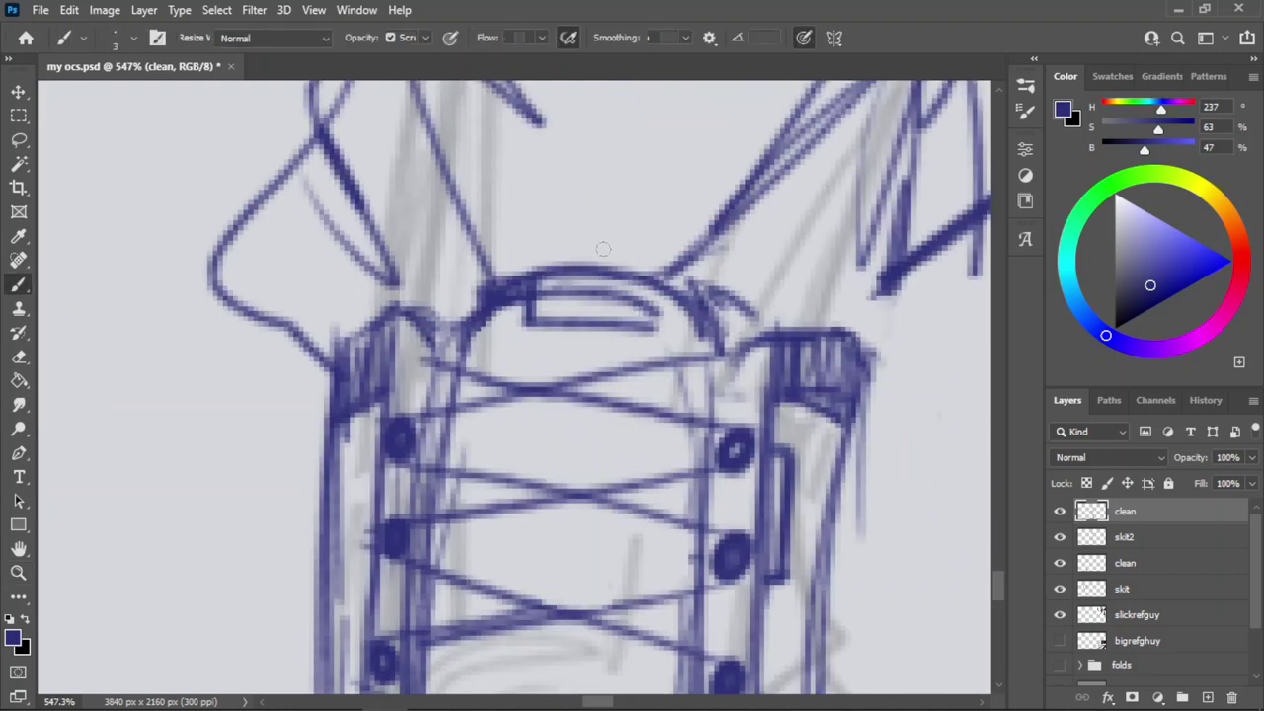
key("ctrl+z")
Outline a wider rectangular tab hanging from the tongue's top edge and erase the inner curve inside it.
mouse_move(512, 299)
left_mouse_down()
mouse_move(508, 342)
mouse_move(638, 342)
left_mouse_up()
key("ctrl+z")
left_click_drag(508, 344, 653, 345)
mouse_move(662, 284)
left_mouse_down()
mouse_move(655, 346)
mouse_move(620, 306)
mouse_move(583, 301)
mouse_move(564, 319)
mouse_move(593, 291)
left_mouse_up()
key("ctrl+z")
key("e")
key("b")
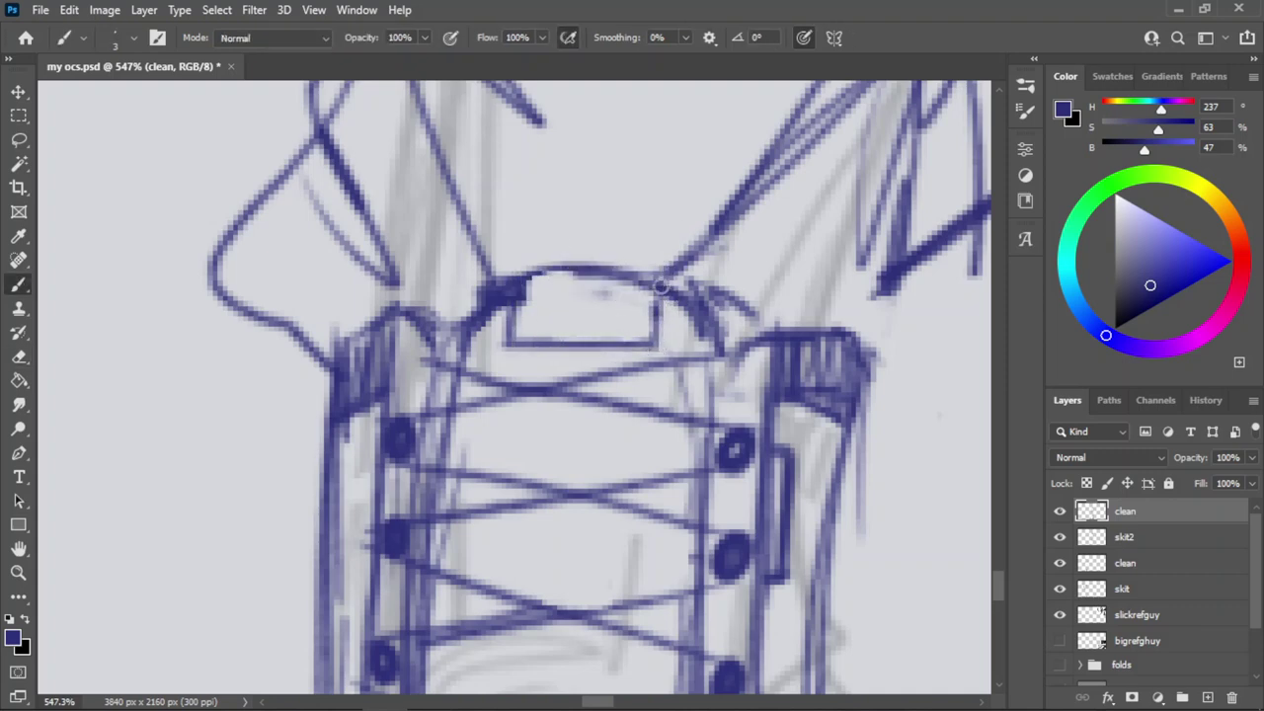
Save the document with the finished laces and tongue tab.
key("z")
left_click_drag(584, 260, 456, 306)
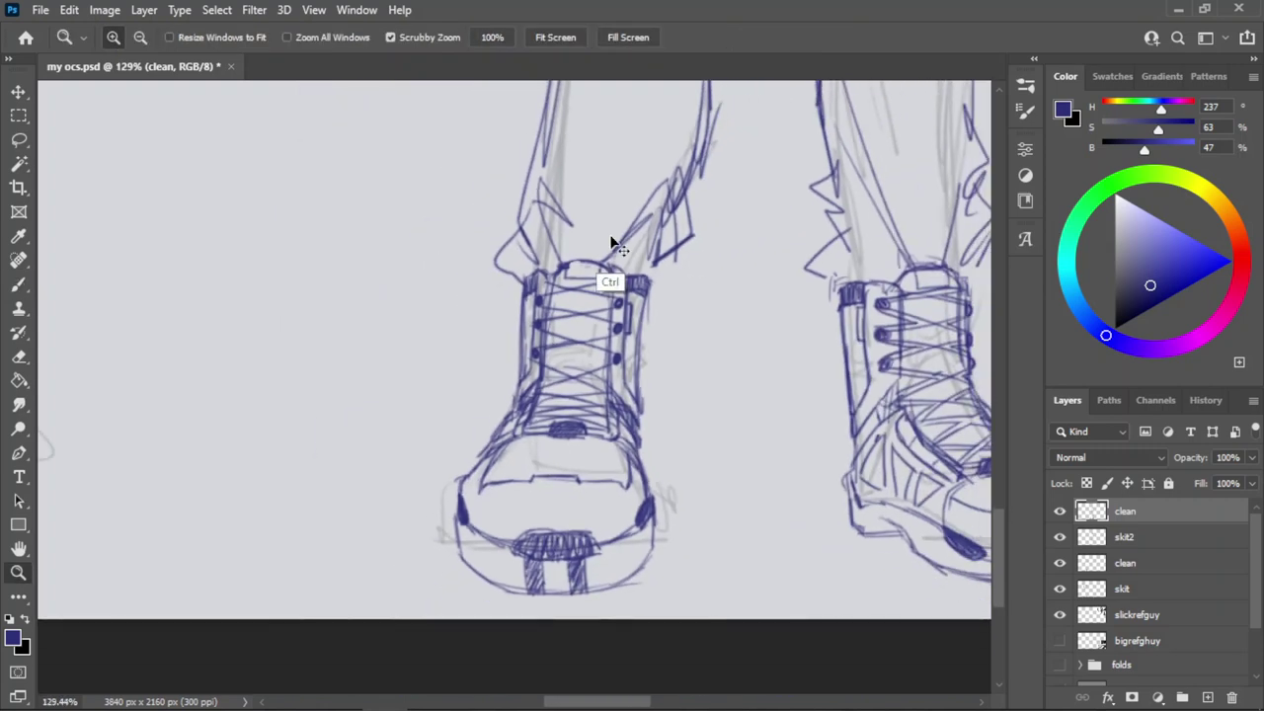
key("ctrl+s")
left_click_drag(568, 268, 534, 307)
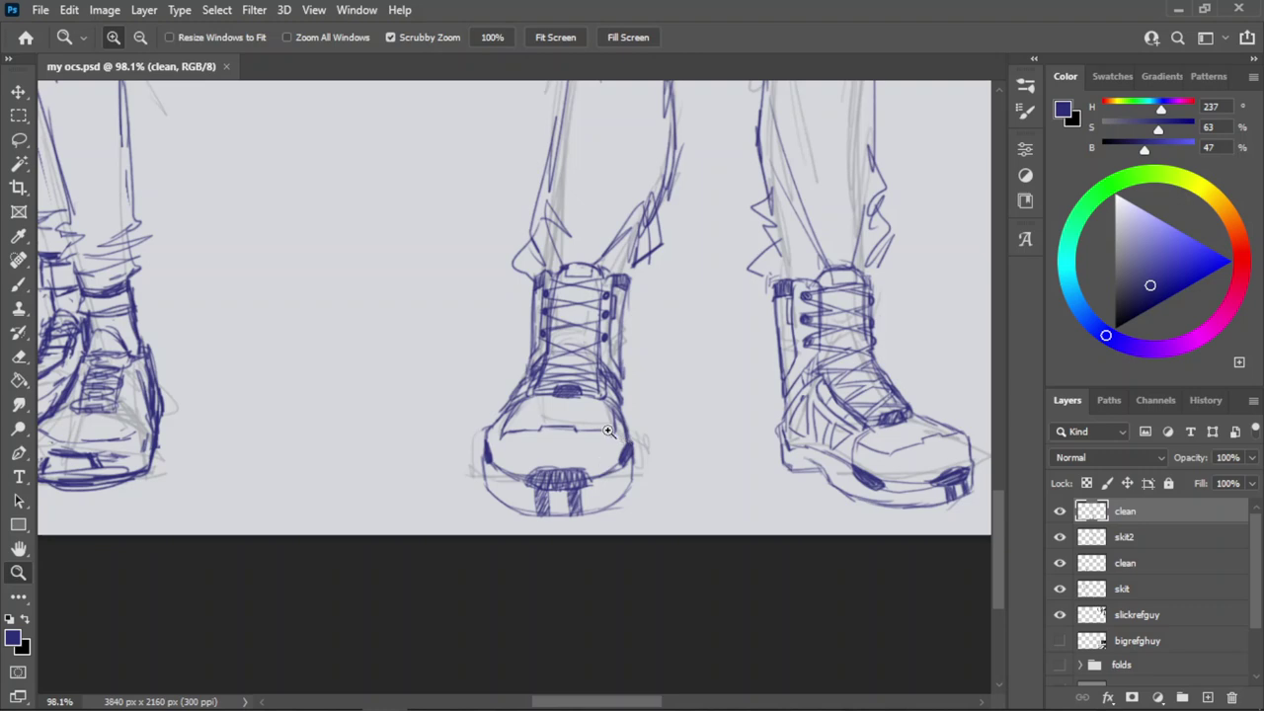
Reinforce the curved boot lines flanking the toe cap with extra strokes running down from the base of the laces on both sides.
left_click_drag(608, 431, 706, 424)
left_click_drag(599, 354, 657, 440)
key("ctrl+z")
left_click_drag(600, 355, 667, 441)
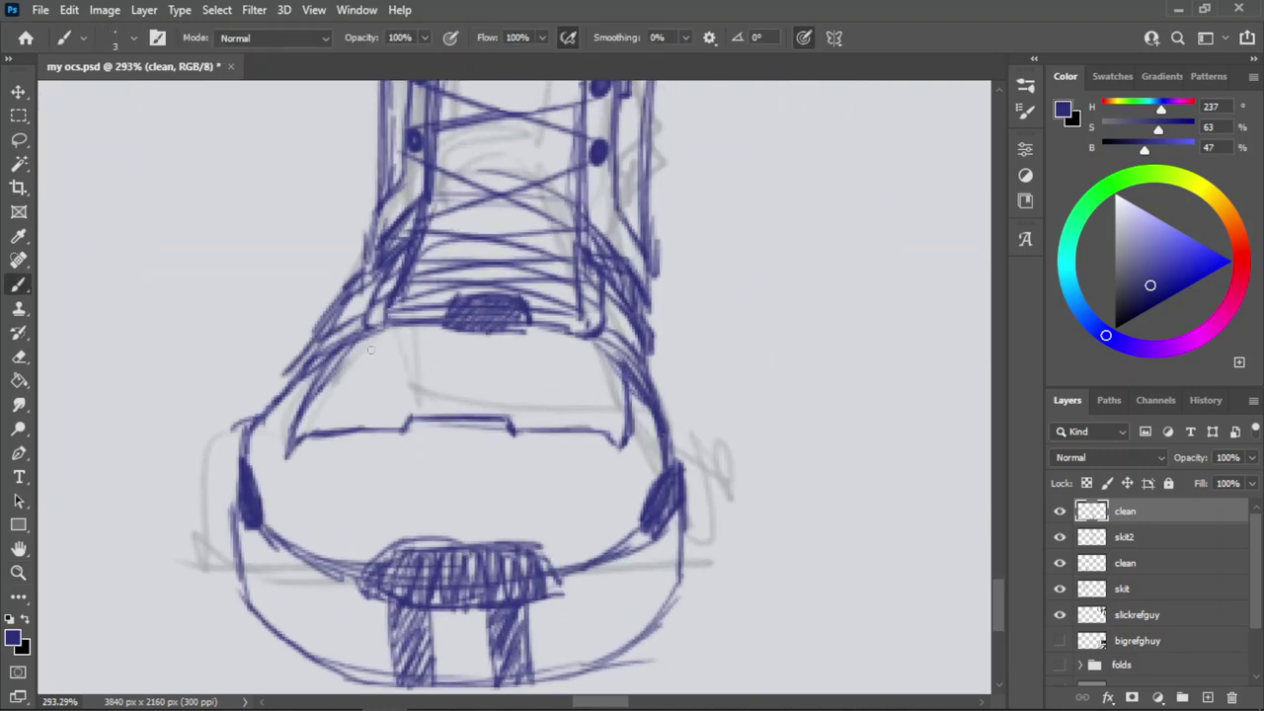
key("ctrl")
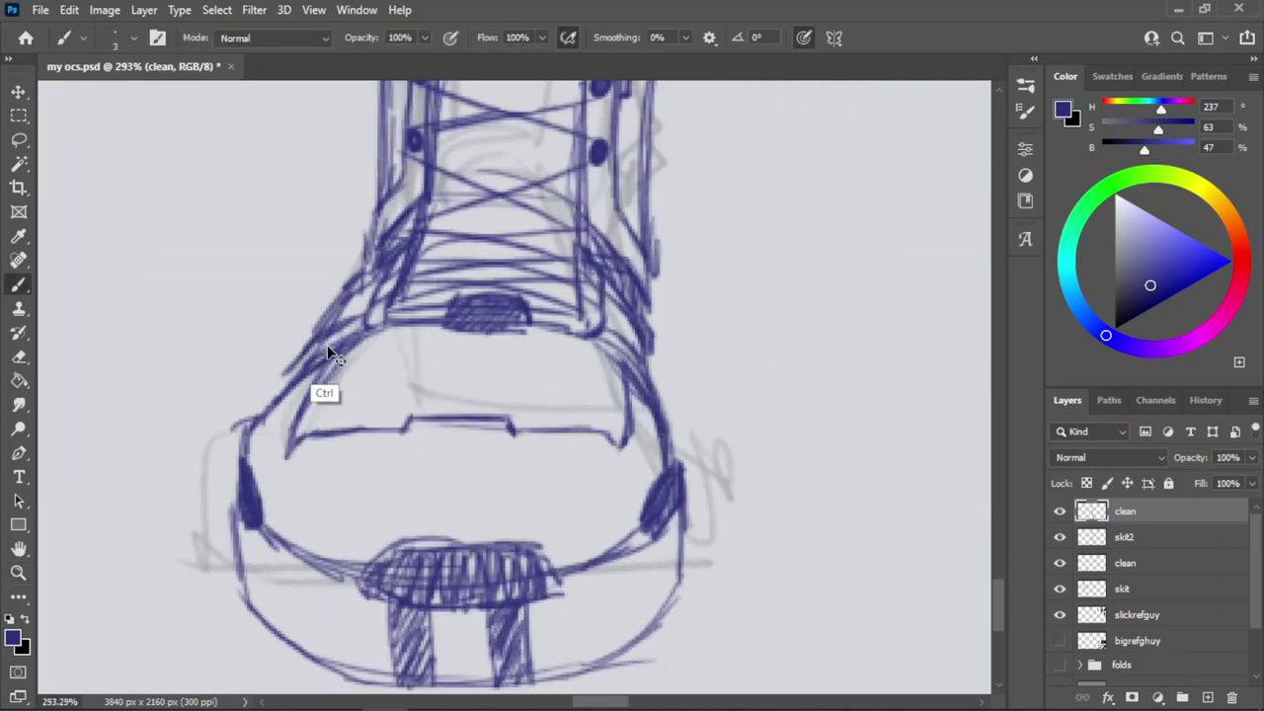
left_click_drag(366, 318, 286, 373)
key("ctrl+z")
left_click_drag(587, 322, 648, 372)
left_click_drag(598, 323, 639, 354)
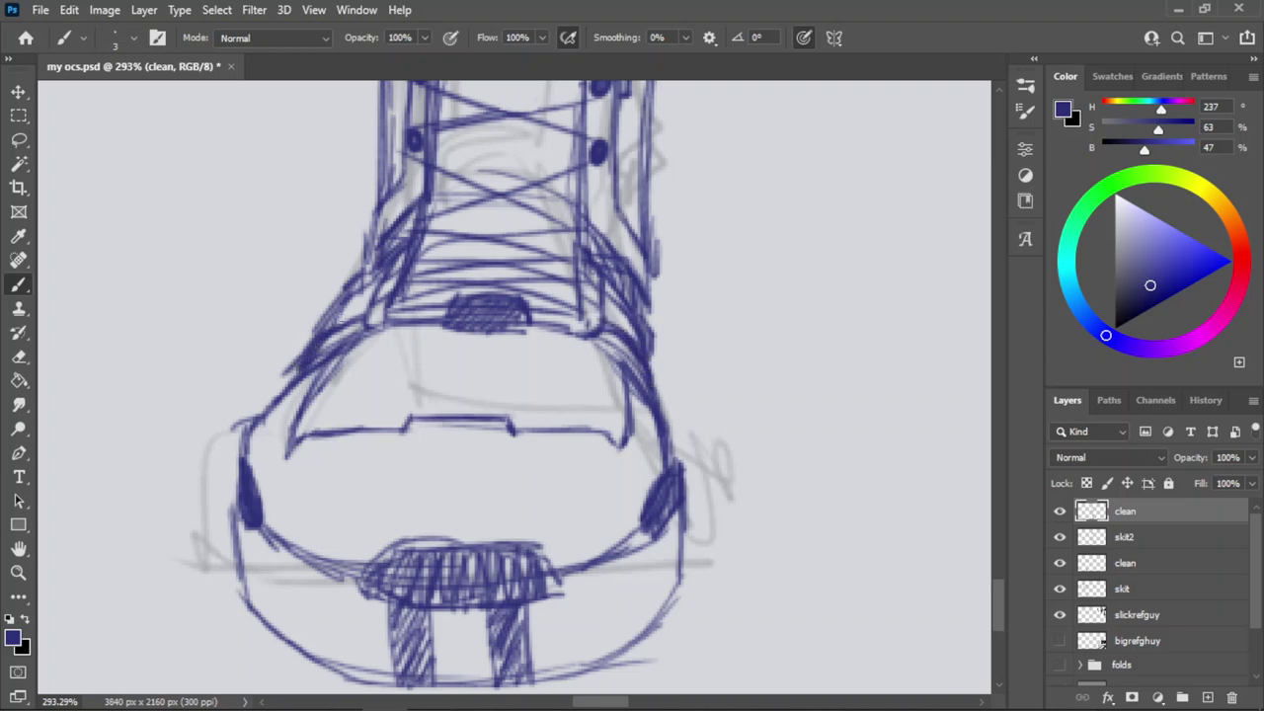
Save the document with the reinforced lines around the toe area.
key("z")
left_click_drag(528, 289, 475, 383)
left_click_drag(545, 323, 486, 420)
key("ctrl+s")
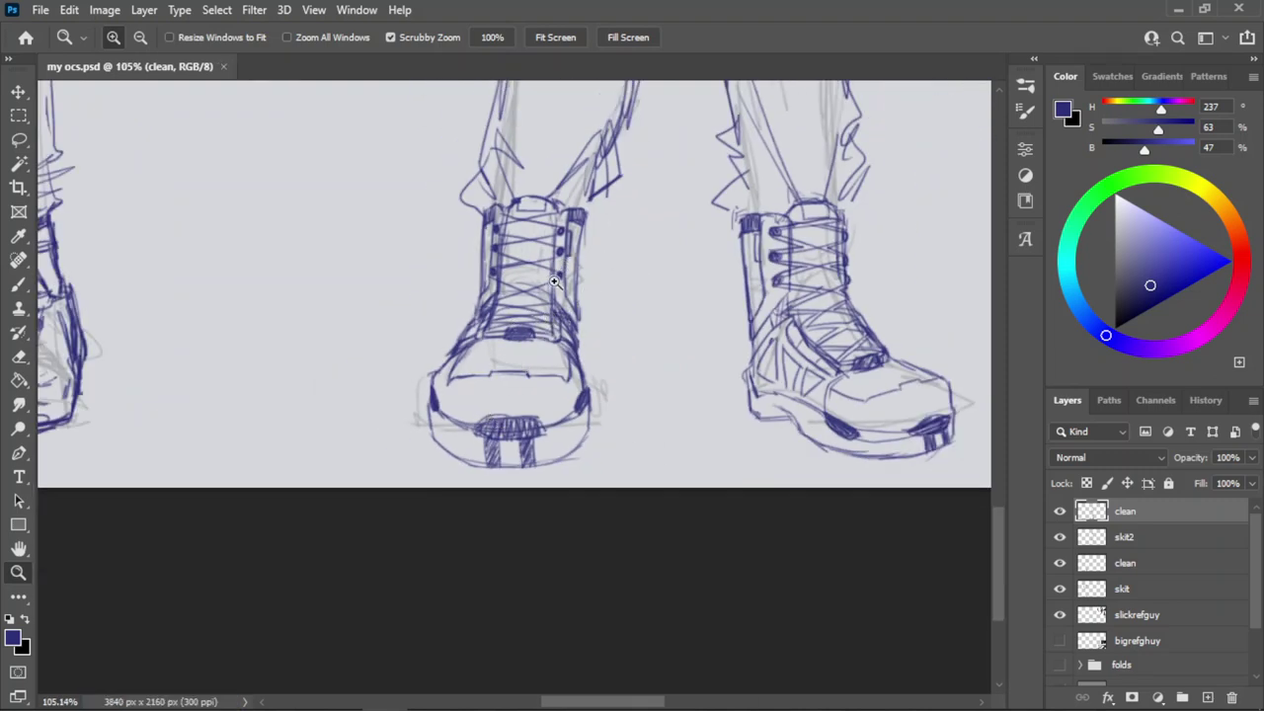
Double the lowest lace strand with parallel strokes across the base of the lacing, on both sides of the hatched patch.
mouse_move(522, 256)
left_mouse_down()
mouse_move(587, 295)
mouse_move(614, 387)
left_mouse_up()
key("b")
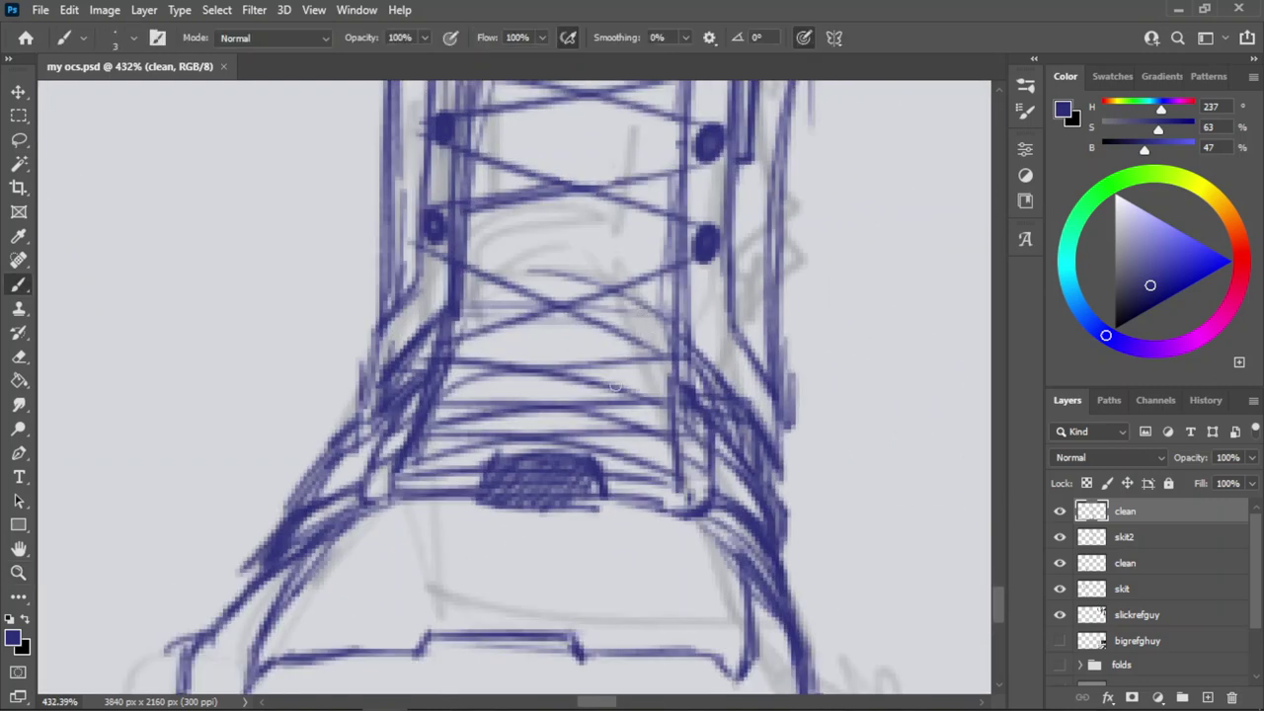
left_click_drag(404, 472, 530, 455)
key("ctrl+z")
left_click_drag(406, 471, 496, 456)
key("ctrl+z")
key("ctrl+z")
left_click_drag(406, 472, 501, 456)
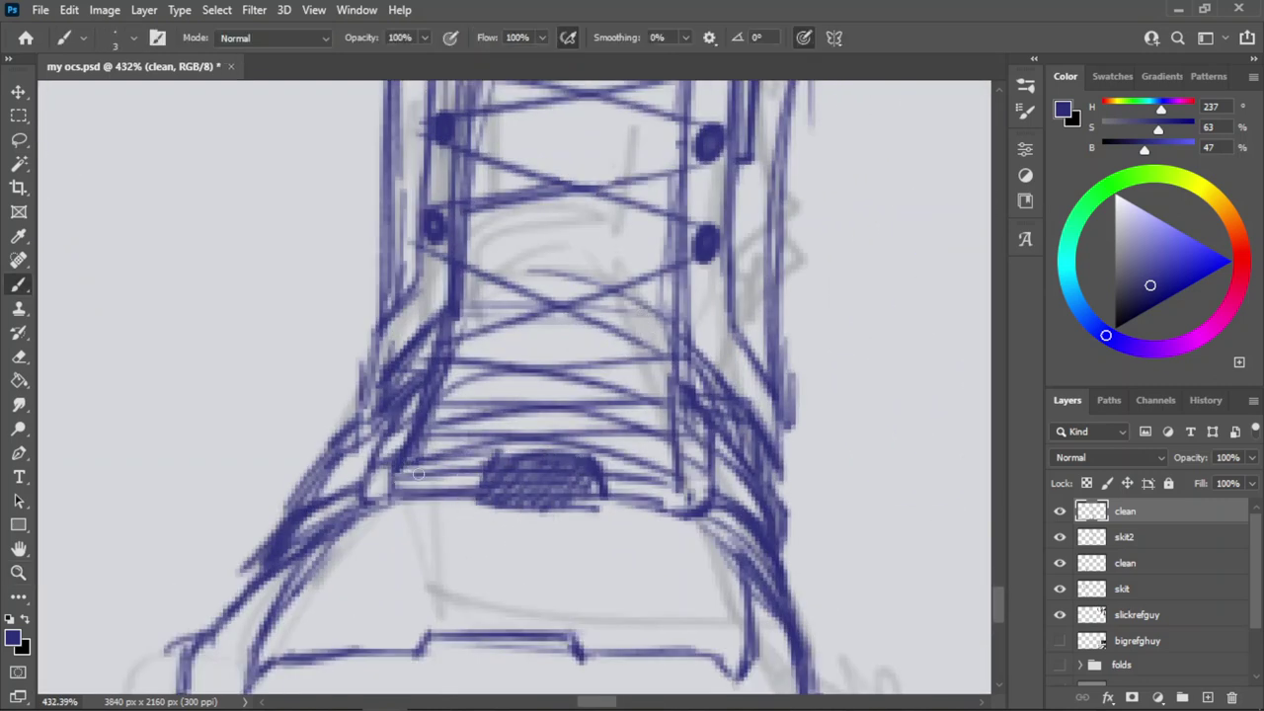
left_click_drag(592, 459, 667, 471)
key("ctrl+z")
key("ctrl+z")
left_click_drag(399, 469, 635, 465)
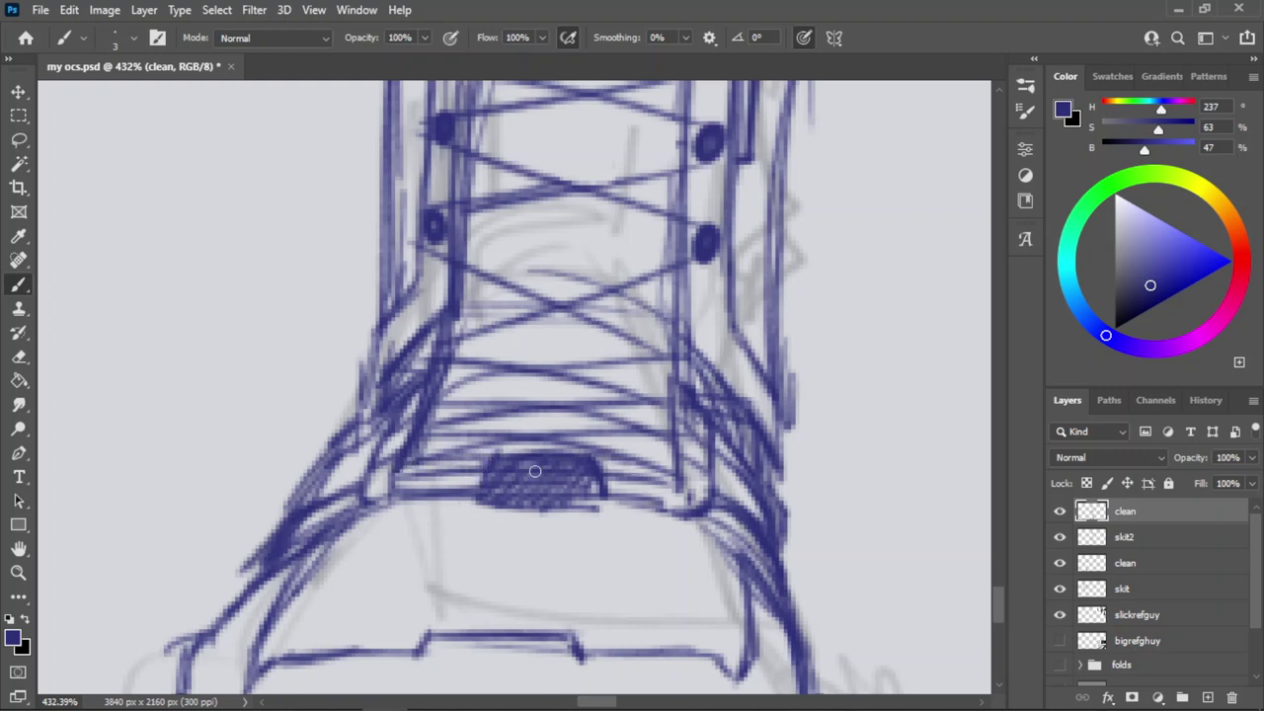
key("ctrl+z")
left_click_drag(393, 472, 653, 480)
key("ctrl+z")
mouse_move(397, 475)
left_mouse_down()
mouse_move(653, 470)
mouse_move(602, 461)
mouse_move(658, 481)
left_mouse_up()
key("ctrl+z")
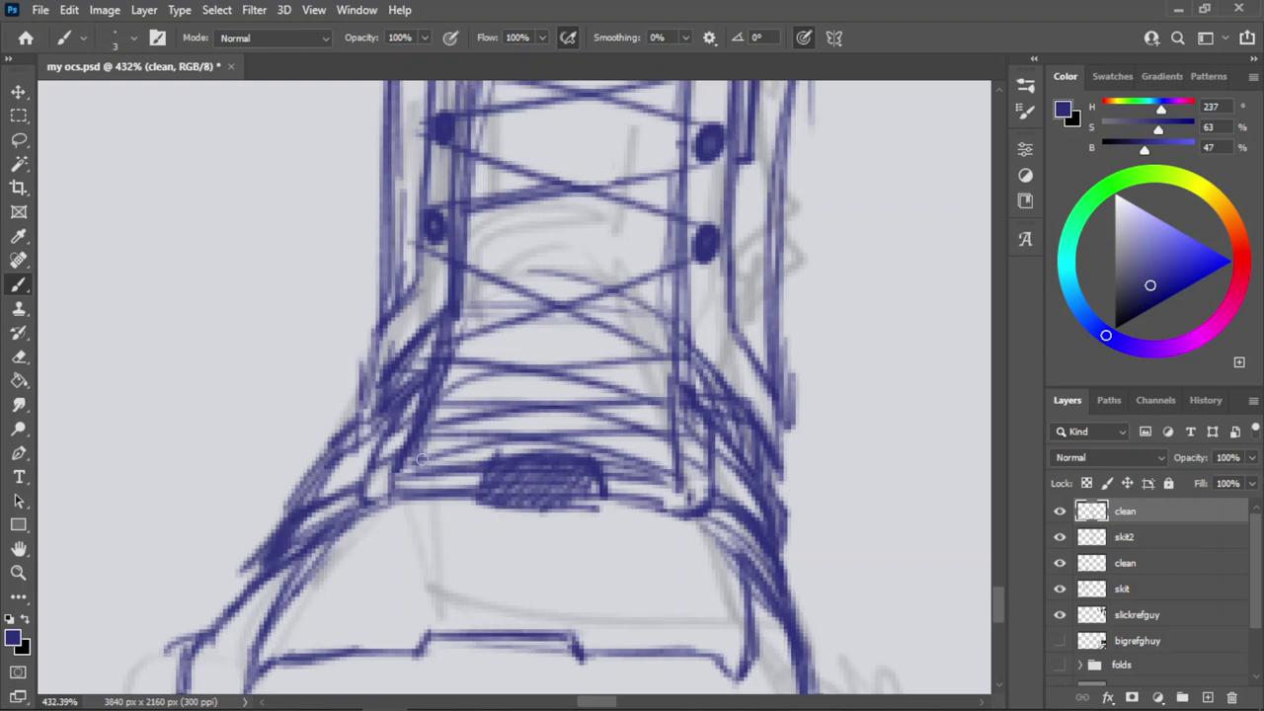
key("ctrl+z")
left_click_drag(395, 460, 666, 469)
key("ctrl+z")
left_click_drag(398, 470, 645, 473)
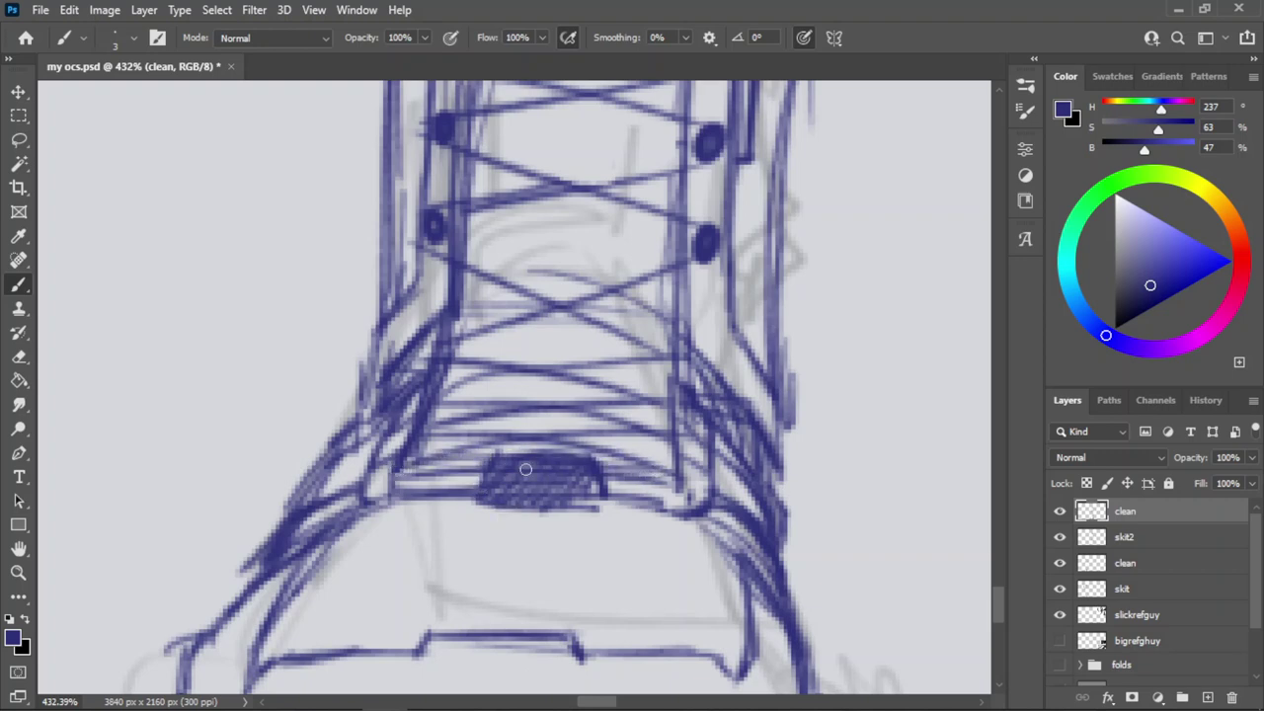
key("ctrl+z")
mouse_move(401, 471)
left_mouse_down()
mouse_move(512, 449)
mouse_move(642, 457)
mouse_move(619, 464)
left_mouse_up()
key("ctrl+z")
key("ctrl+z")
mouse_move(401, 477)
left_mouse_down()
mouse_move(568, 461)
mouse_move(547, 458)
mouse_move(642, 478)
left_mouse_up()
key("ctrl+z")
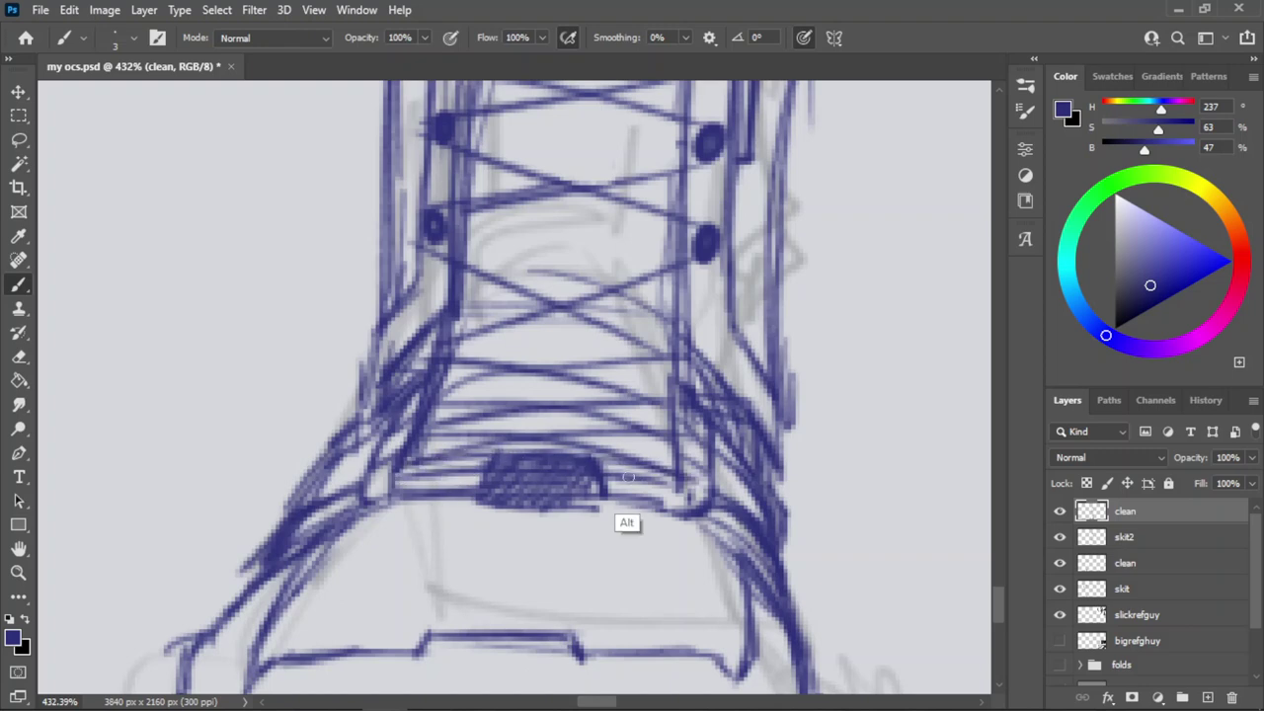
key("alt+Tab")
key("Tab")
key("alt+Tab")
Thicken the flat lace crossing just above the hatched patch with second diagonal strands running between the two lace strips.
mouse_move(397, 462)
left_mouse_down()
mouse_move(599, 423)
mouse_move(652, 427)
left_mouse_up()
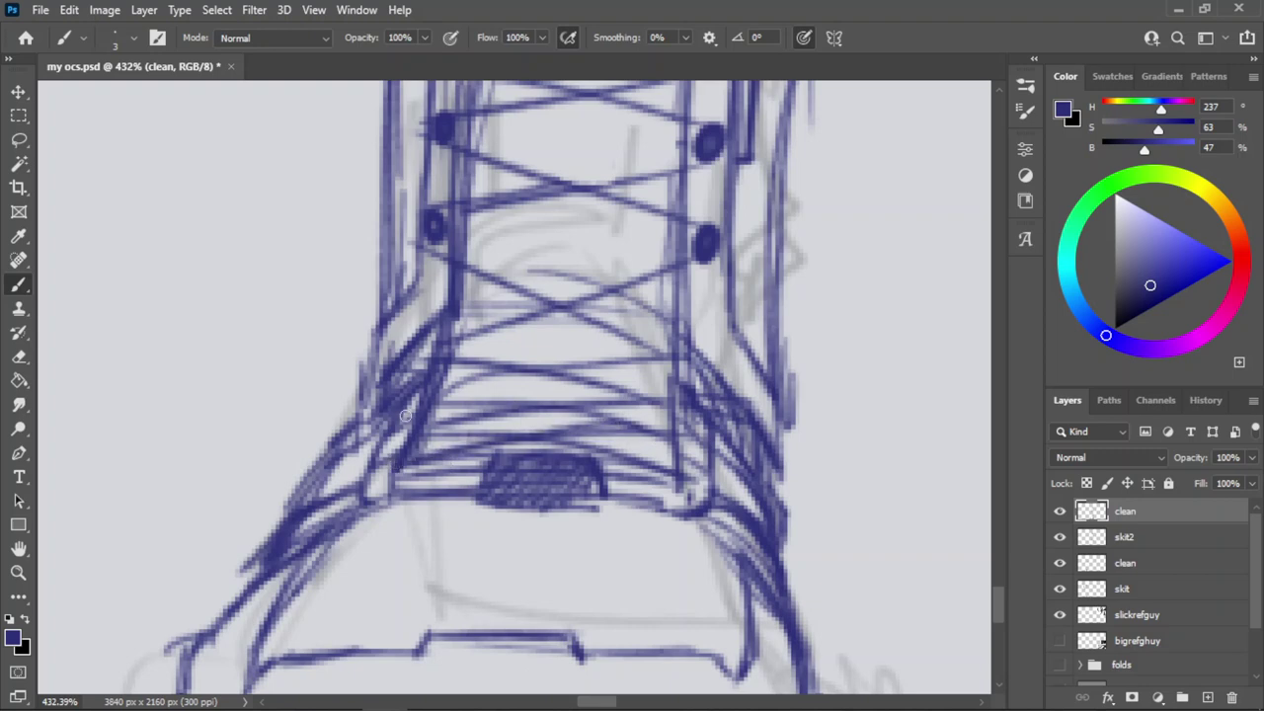
left_click_drag(429, 432, 670, 468)
key("ctrl+z")
key("ctrl+z")
left_click_drag(429, 432, 673, 468)
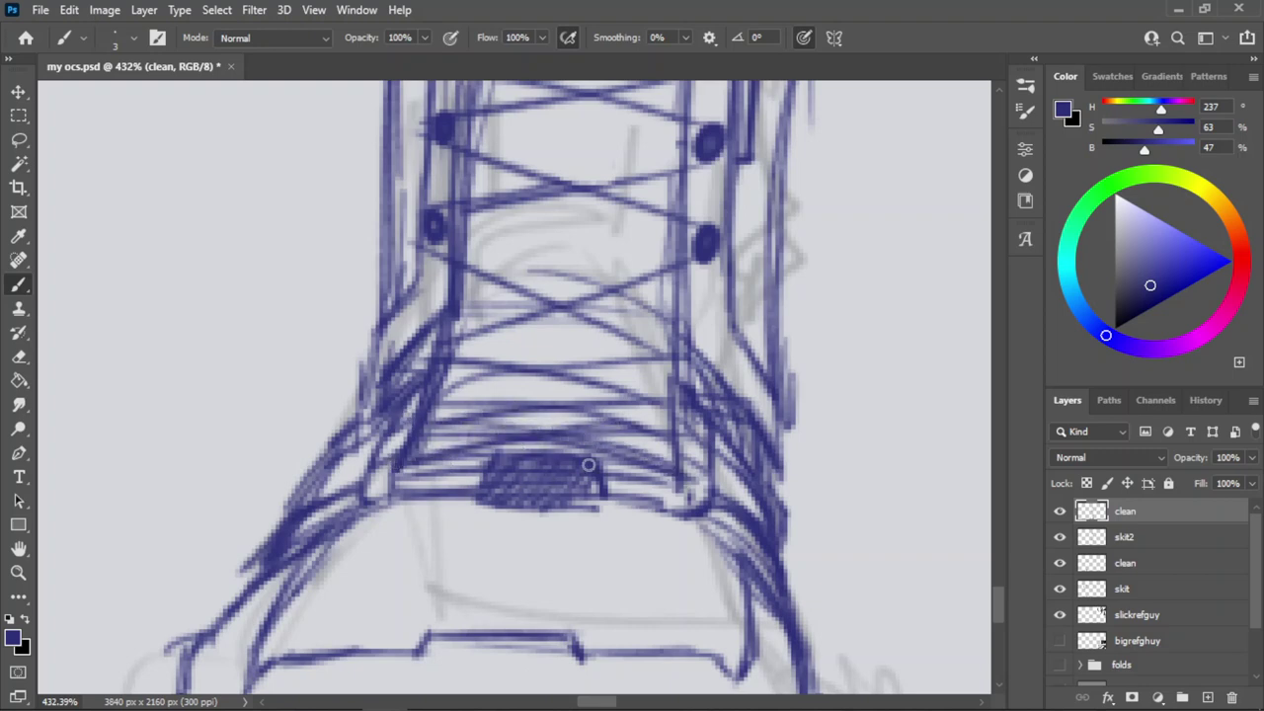
key("ctrl+z")
left_click_drag(435, 464, 678, 457)
key("ctrl+z")
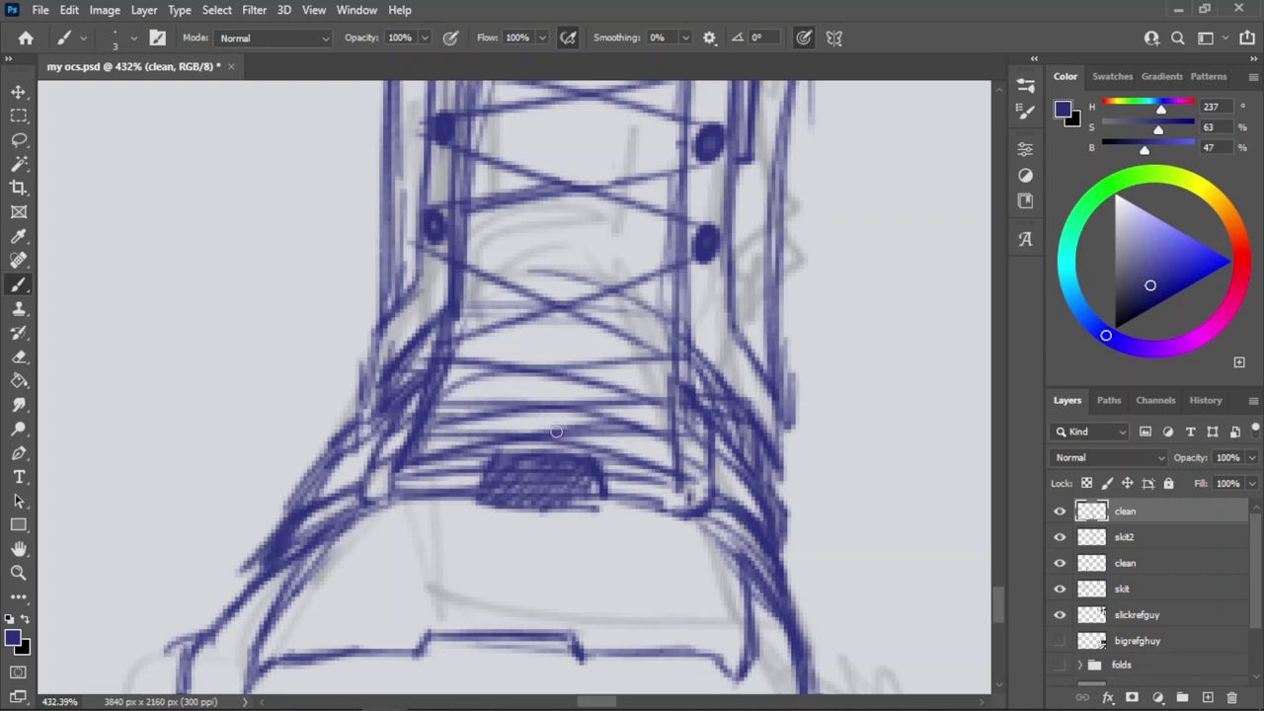
left_click_drag(435, 423, 669, 474)
key("ctrl+z")
key("ctrl+z")
left_click_drag(431, 422, 674, 471)
key("ctrl+z")
Add parallel diagonal strands to the next flat lace crossing up, below the lowest pair of eyelets.
left_click_drag(443, 386, 662, 357)
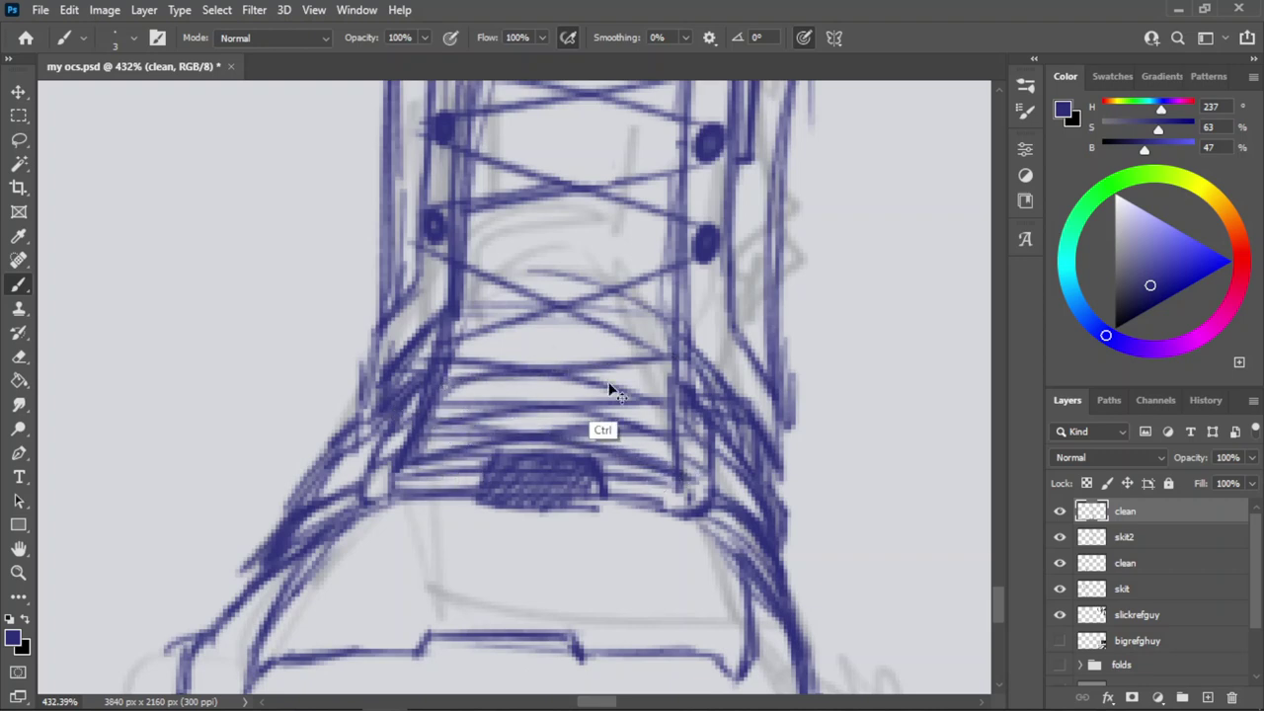
key("ctrl+z")
left_click_drag(444, 412, 686, 367)
key("ctrl+z")
left_click_drag(439, 396, 675, 365)
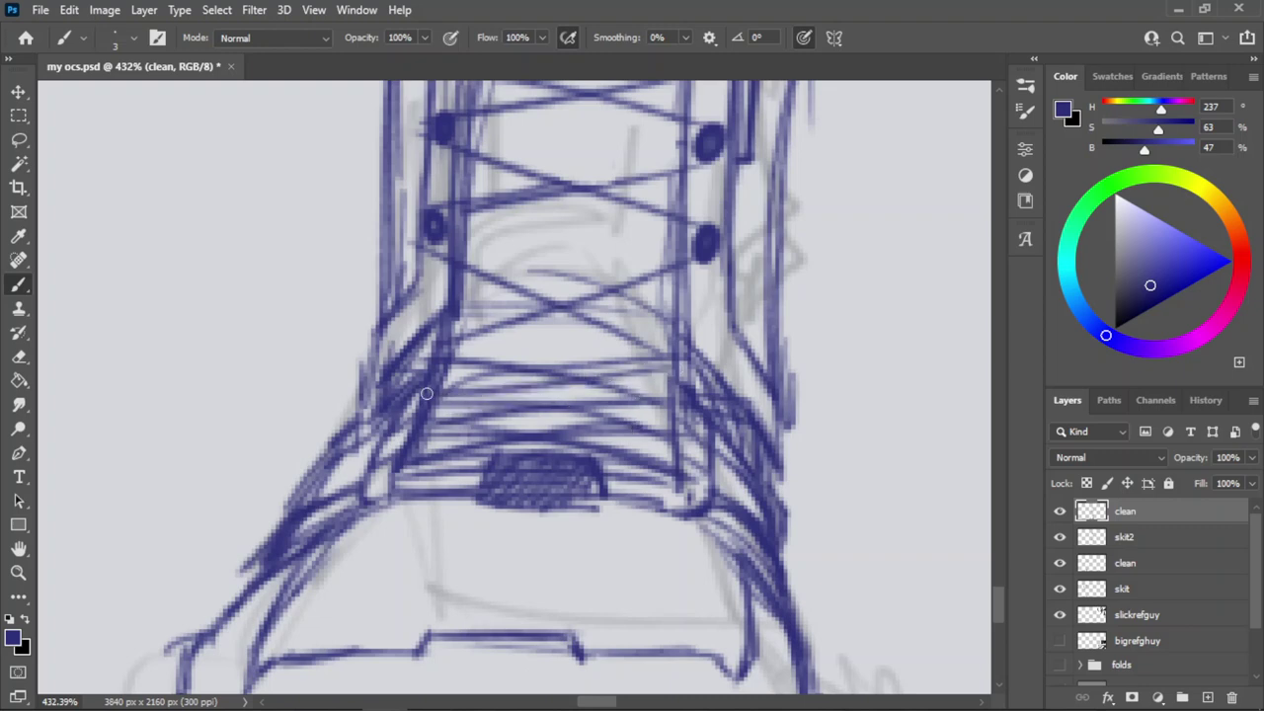
left_click_drag(435, 348, 688, 405)
key("ctrl+z")
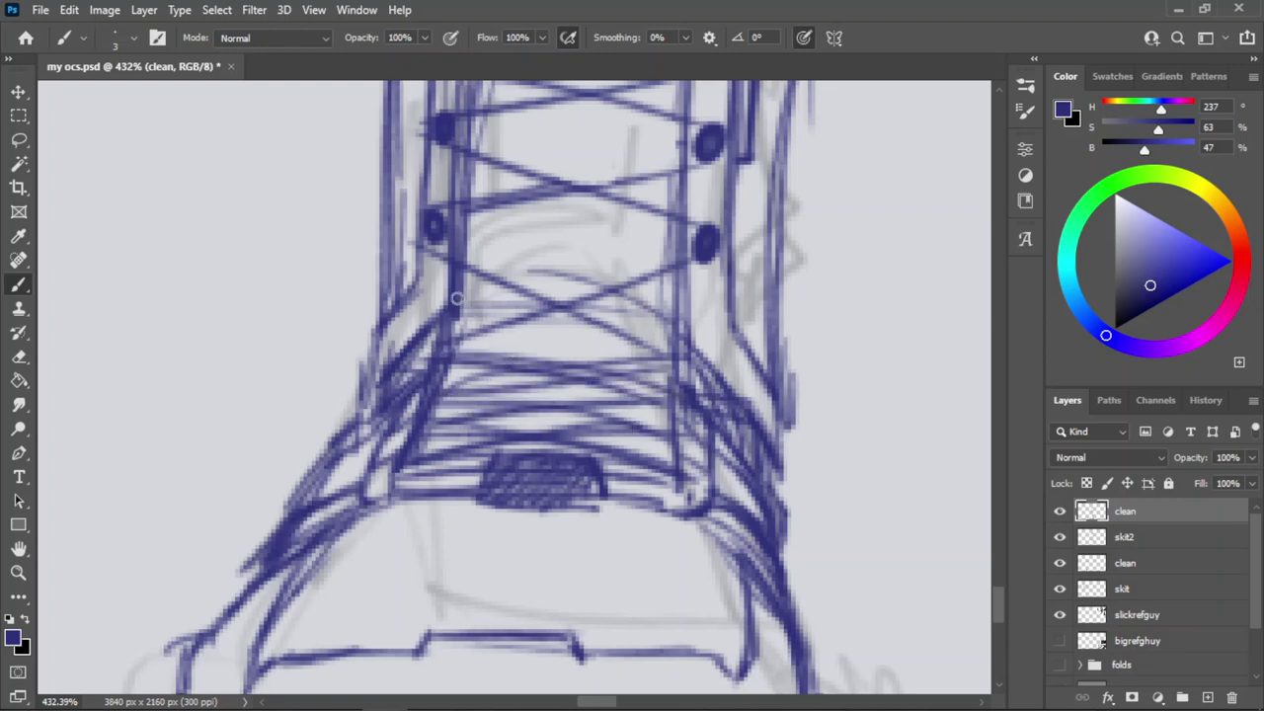
Draw V-shaped inner edges at both ends of the lace crossing below the lowest eyelets and of the one directly above it.
left_click_drag(415, 255, 568, 317)
key("ctrl+z")
left_click_drag(419, 259, 644, 366)
key("ctrl+z")
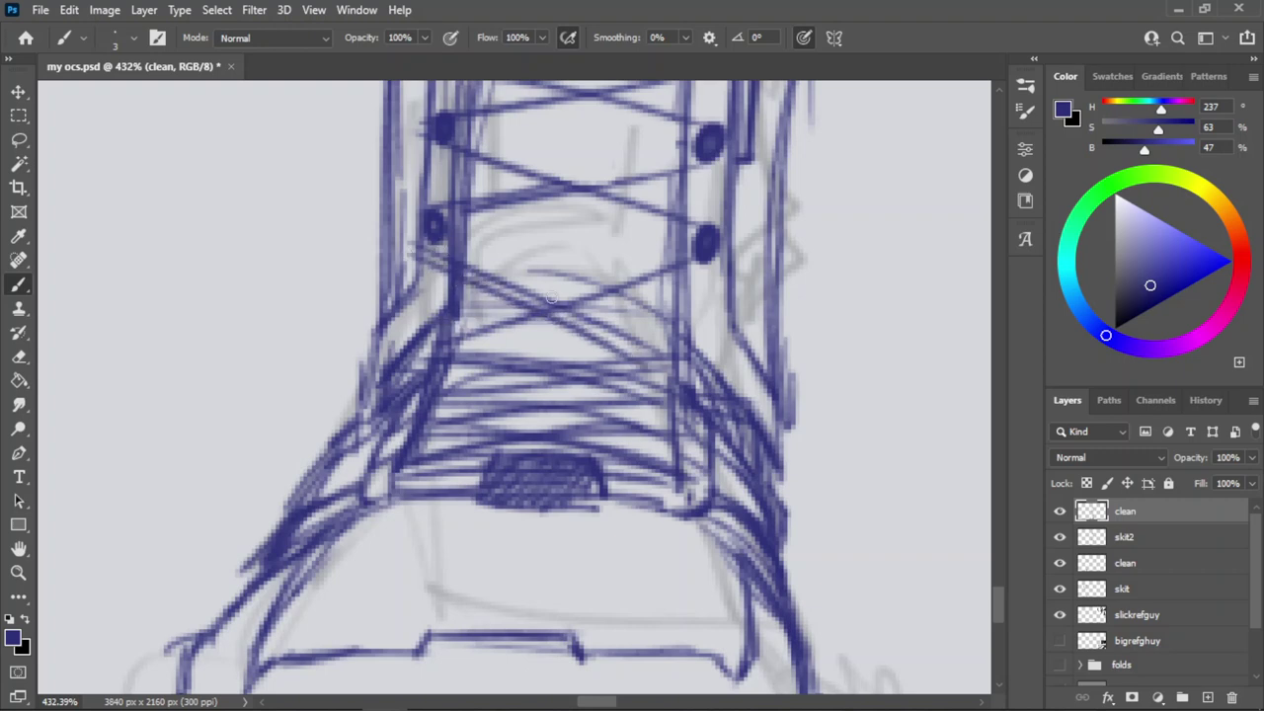
key("ctrl+z")
mouse_move(419, 260)
left_mouse_down()
mouse_move(515, 308)
mouse_move(438, 338)
left_mouse_up()
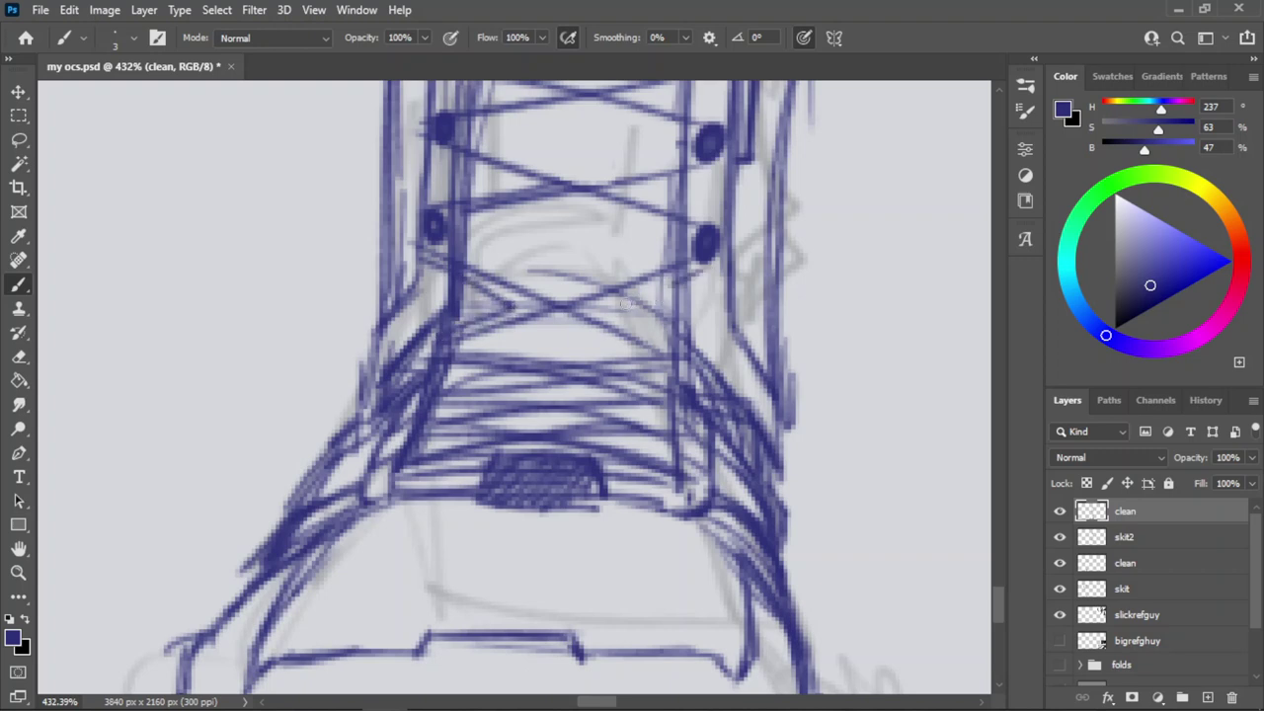
left_click_drag(598, 312, 675, 347)
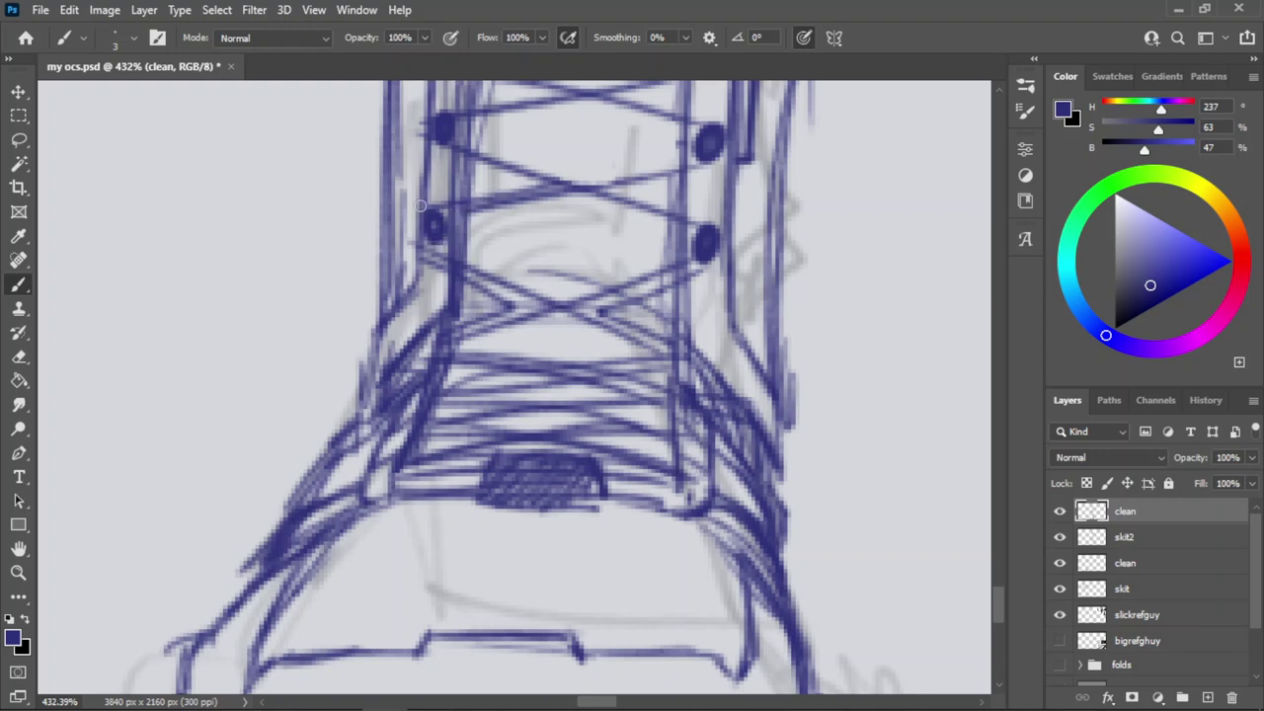
left_click_drag(476, 173, 425, 148)
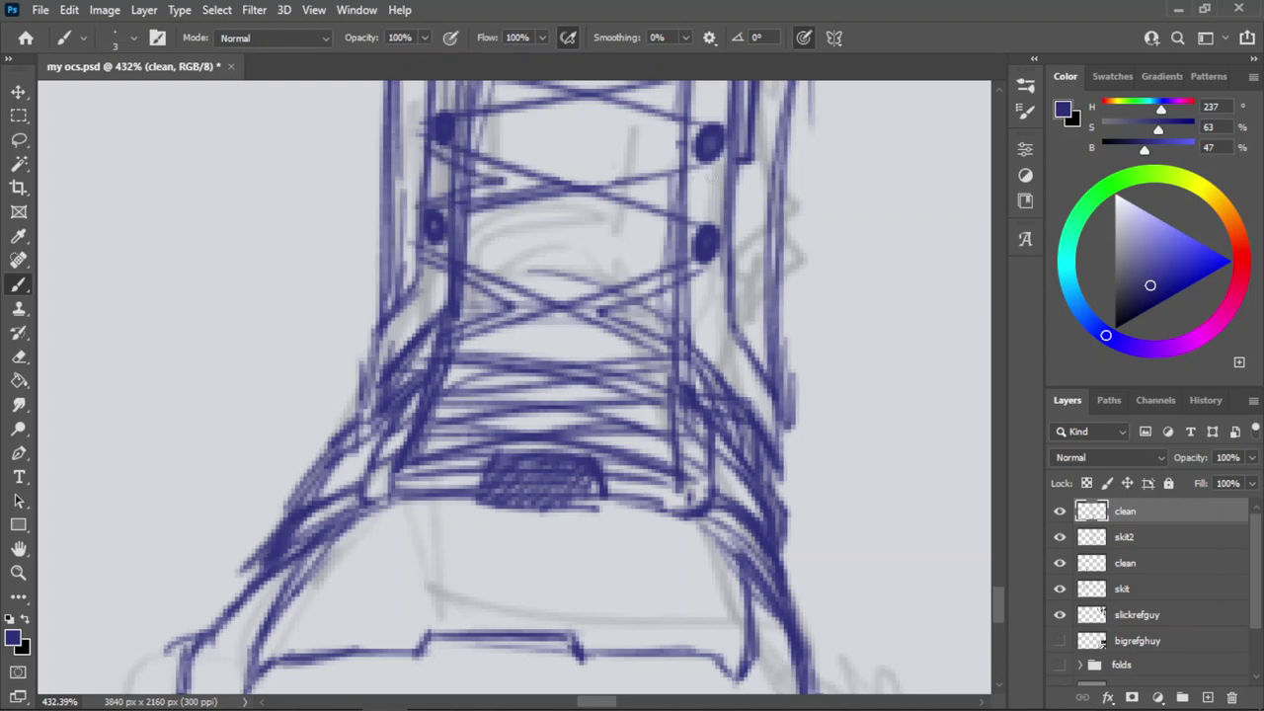
mouse_move(710, 178)
left_mouse_down()
mouse_move(642, 194)
mouse_move(711, 225)
left_mouse_up()
Add inner edge strokes to the left ends of the two uppermost lace crossings so those strands read as thick laces.
key("z")
left_click_drag(496, 337, 486, 337)
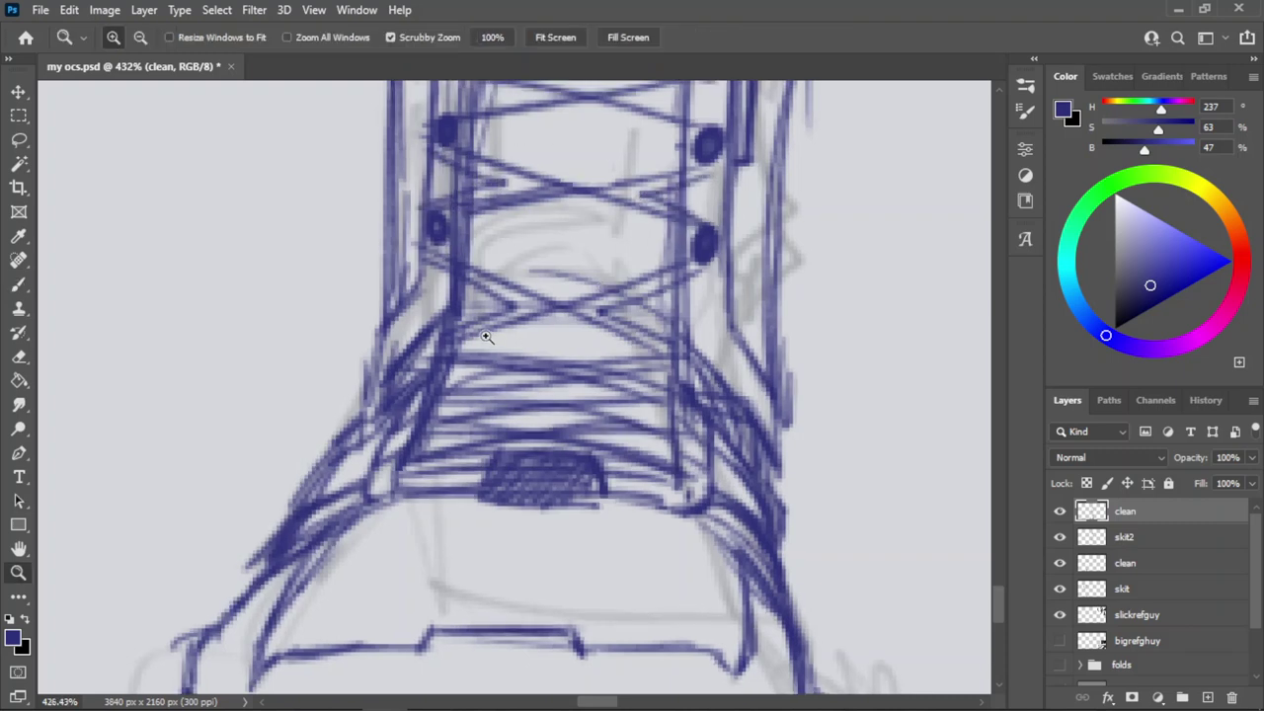
left_click_drag(615, 236, 569, 267)
left_click_drag(619, 192, 671, 198)
key("b")
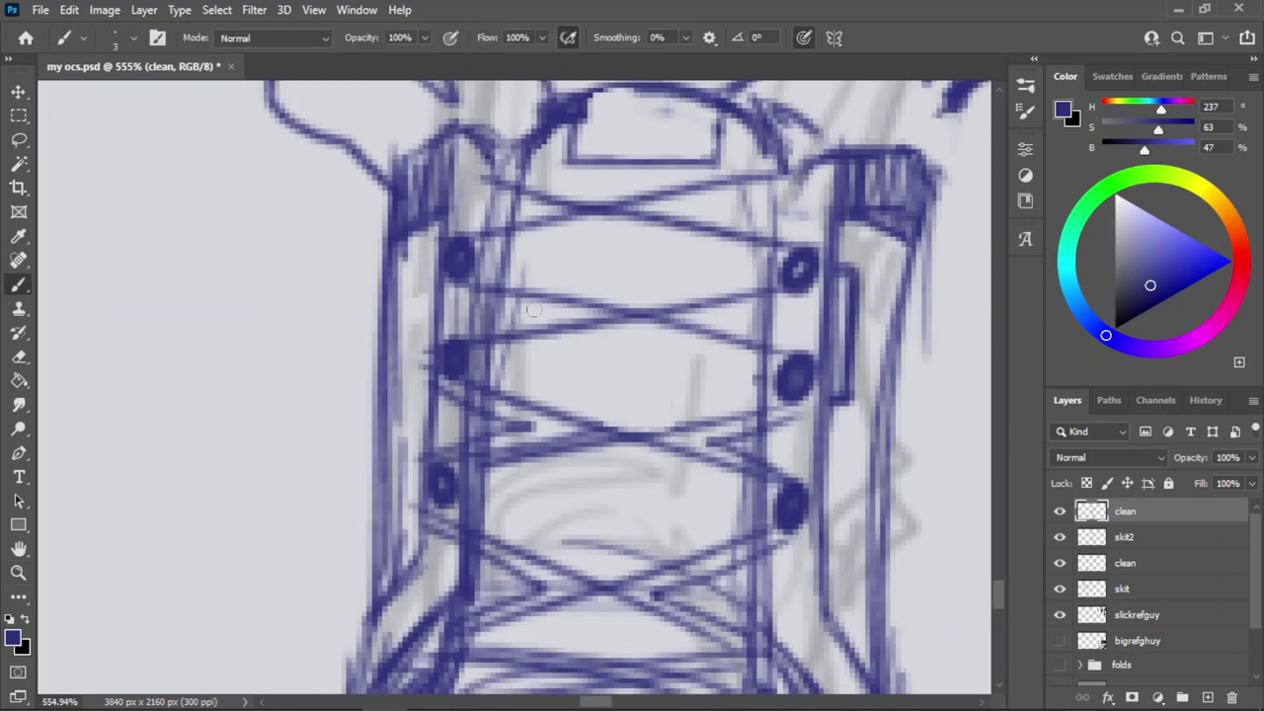
key("ctrl+z")
left_click_drag(534, 310, 429, 335)
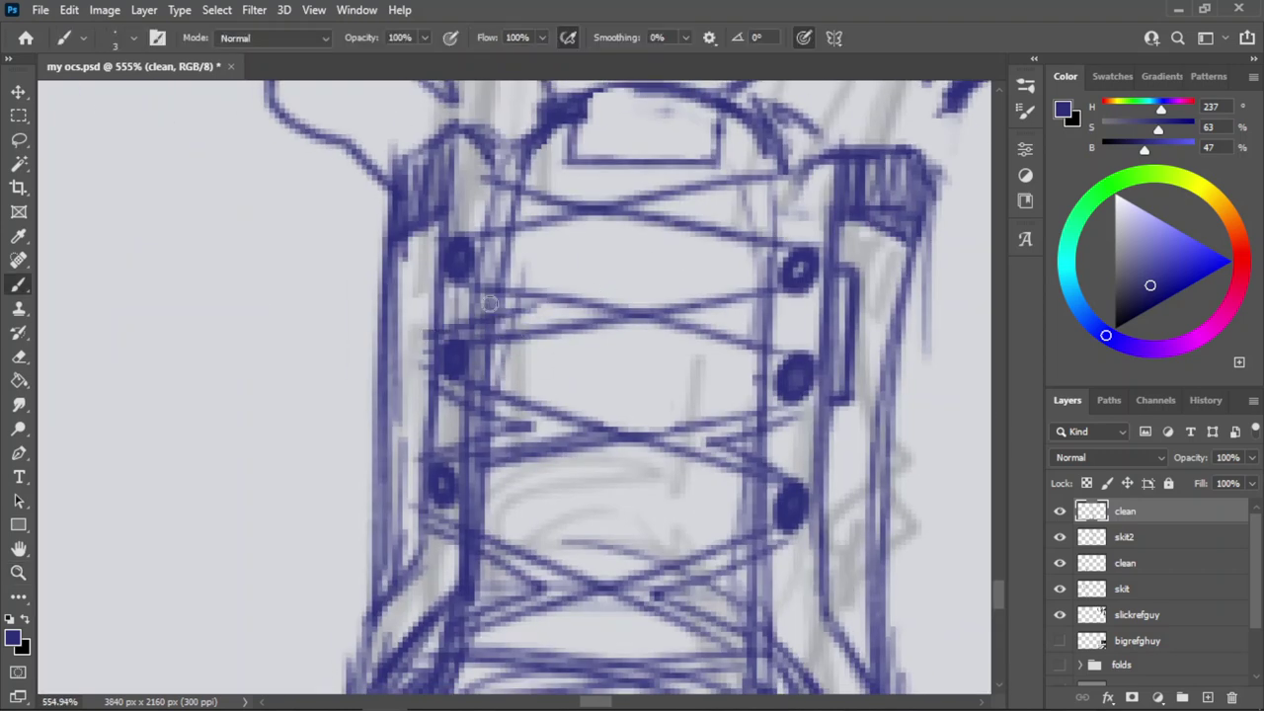
mouse_move(508, 309)
left_mouse_down()
mouse_move(413, 278)
mouse_move(434, 280)
left_mouse_up()
key("ctrl+z")
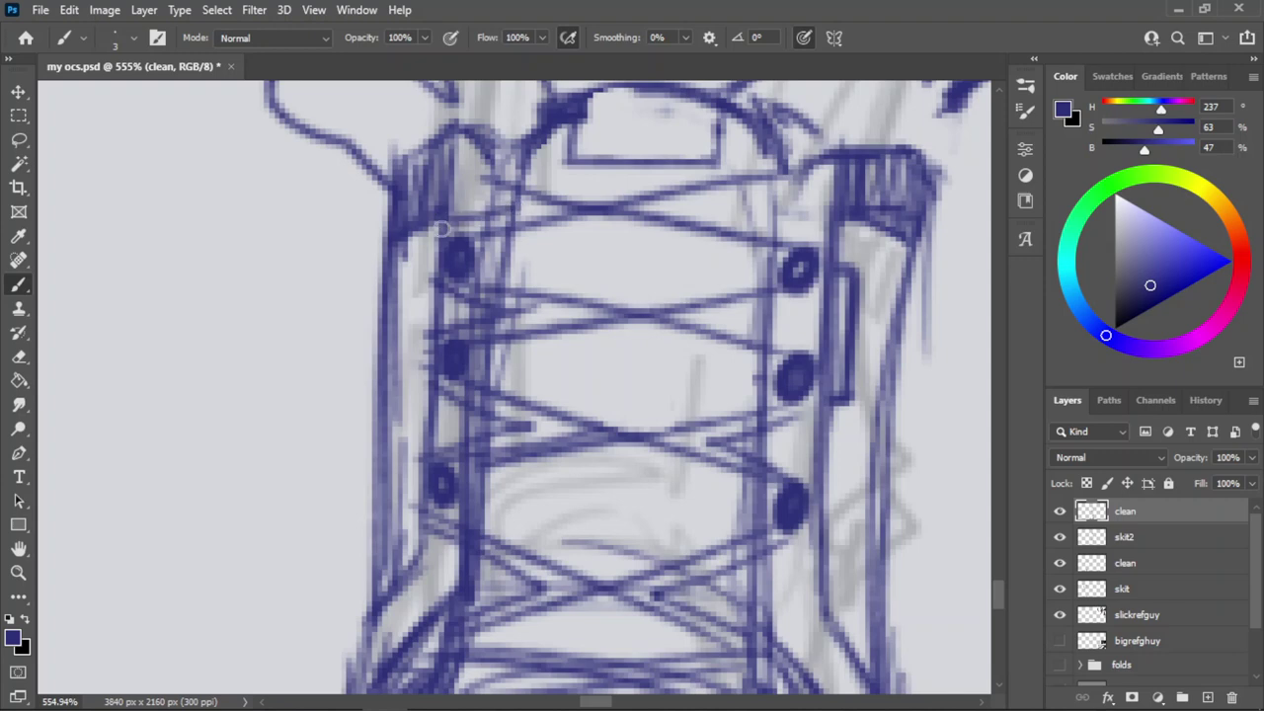
Draw V-shaped inner edges on the right ends of the two uppermost lace crossings, beside the eyelets.
mouse_move(698, 207)
left_mouse_down()
mouse_move(780, 187)
mouse_move(697, 206)
mouse_move(822, 235)
left_mouse_up()
key("ctrl+z")
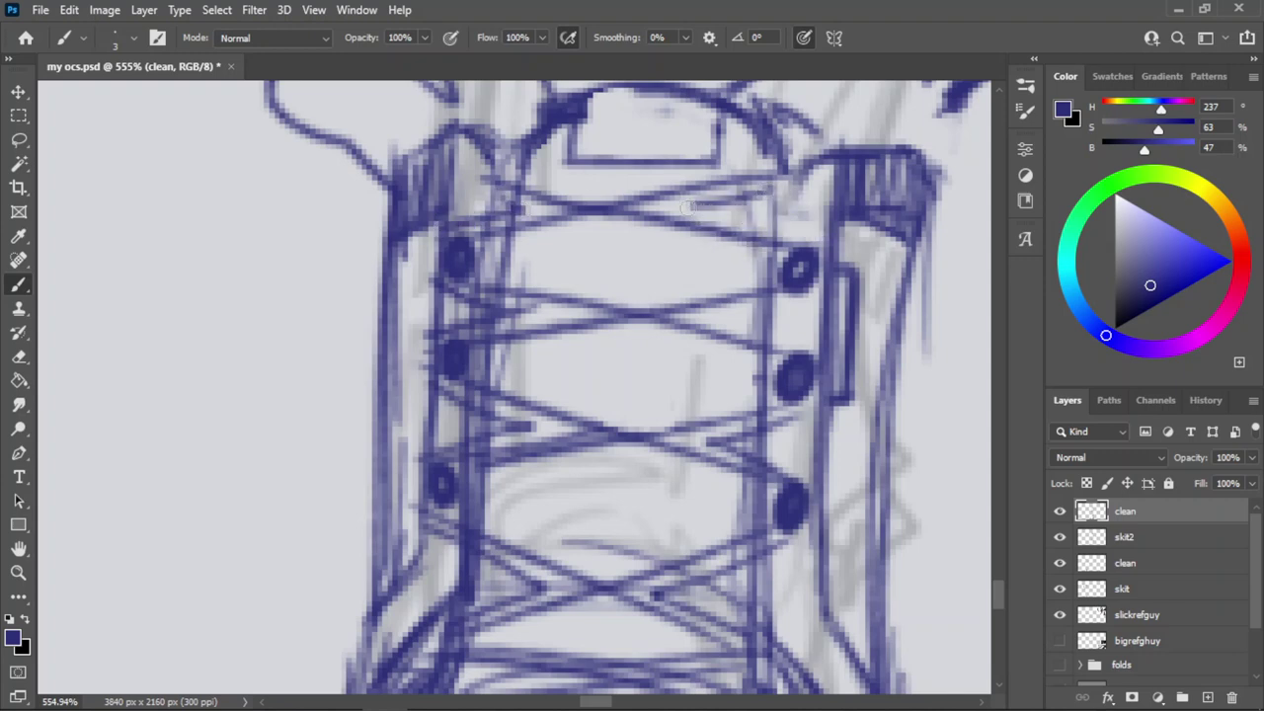
left_click_drag(689, 206, 807, 234)
mouse_move(717, 324)
left_mouse_down()
mouse_move(798, 301)
mouse_move(709, 315)
left_mouse_up()
key("ctrl+z")
key("ctrl+z")
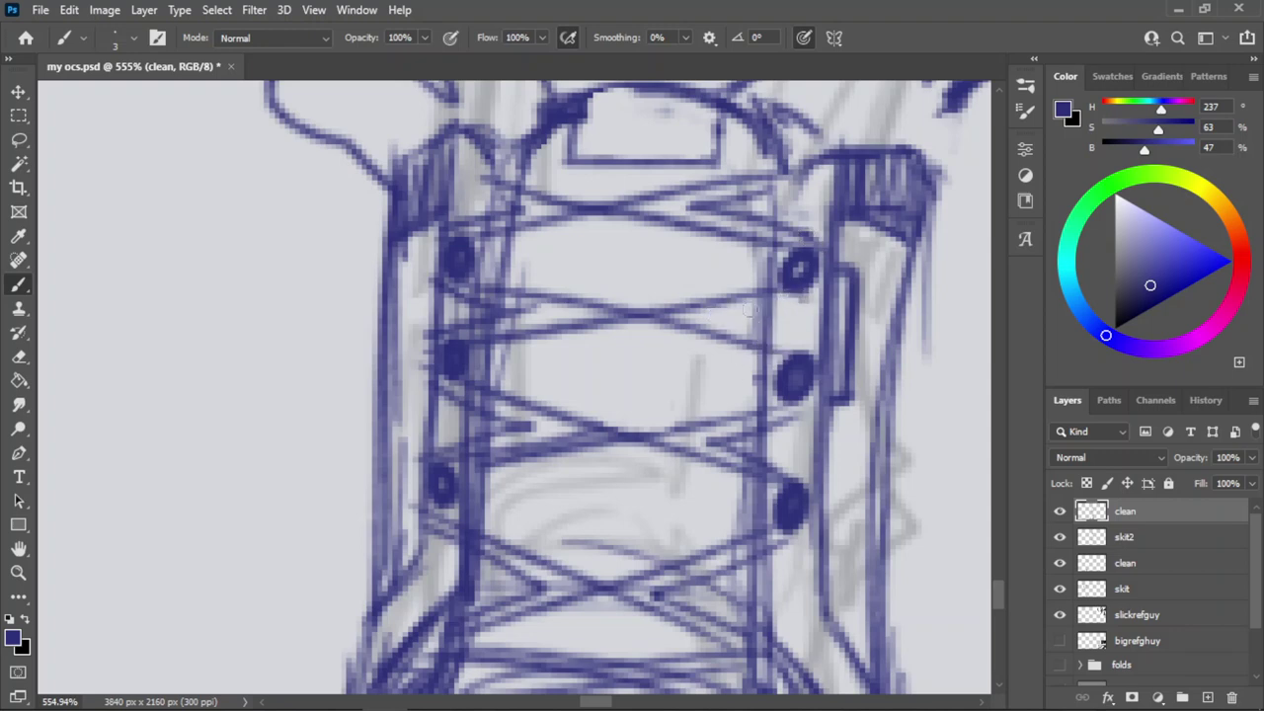
key("ctrl+z")
mouse_move(802, 298)
left_mouse_down()
mouse_move(720, 317)
mouse_move(797, 346)
left_mouse_up()
key("ctrl+z")
left_click_drag(722, 317, 798, 342)
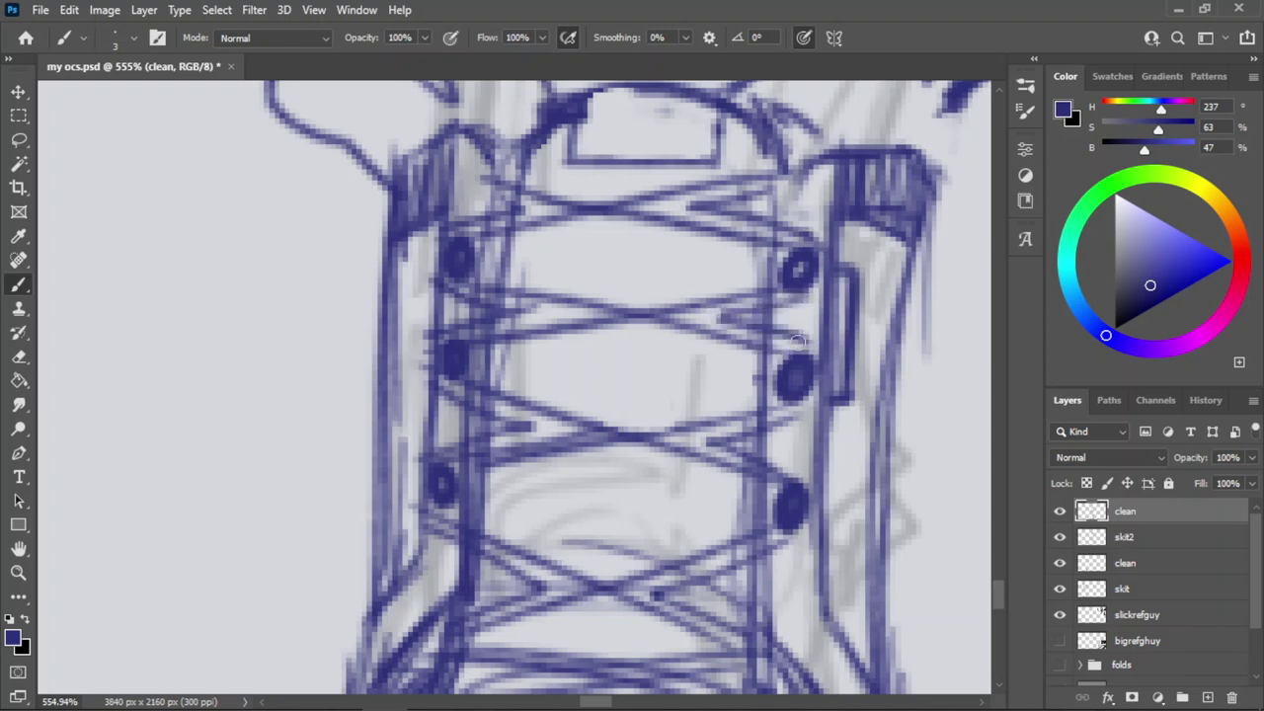
Erase the centre of the second lace crossing from the top and redraw its upper edges as a shallow V meeting mid-tongue.
key("e")
mouse_move(696, 321)
left_mouse_down()
mouse_move(626, 294)
mouse_move(583, 306)
mouse_move(644, 317)
left_mouse_up()
key("b")
key("ctrl+z")
mouse_move(538, 293)
left_mouse_down()
mouse_move(695, 326)
mouse_move(632, 311)
left_mouse_up()
key("ctrl+z")
key("ctrl+z")
key("ctrl+z")
left_click_drag(518, 288, 628, 313)
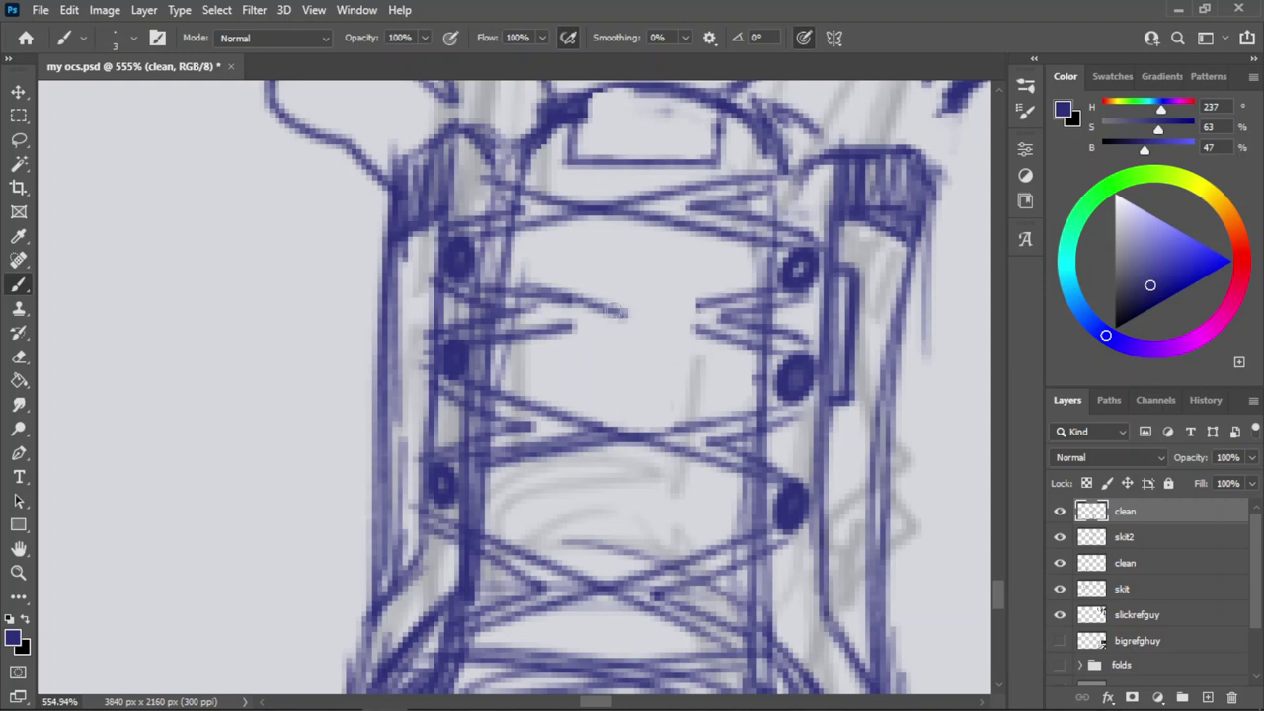
key("ctrl+z")
mouse_move(516, 288)
left_mouse_down()
mouse_move(640, 308)
mouse_move(621, 310)
left_mouse_up()
key("ctrl+z")
key("ctrl+z")
left_click_drag(696, 301, 635, 310)
key("ctrl+z")
mouse_move(761, 289)
left_mouse_down()
mouse_move(626, 309)
mouse_move(644, 306)
left_mouse_up()
key("ctrl+z")
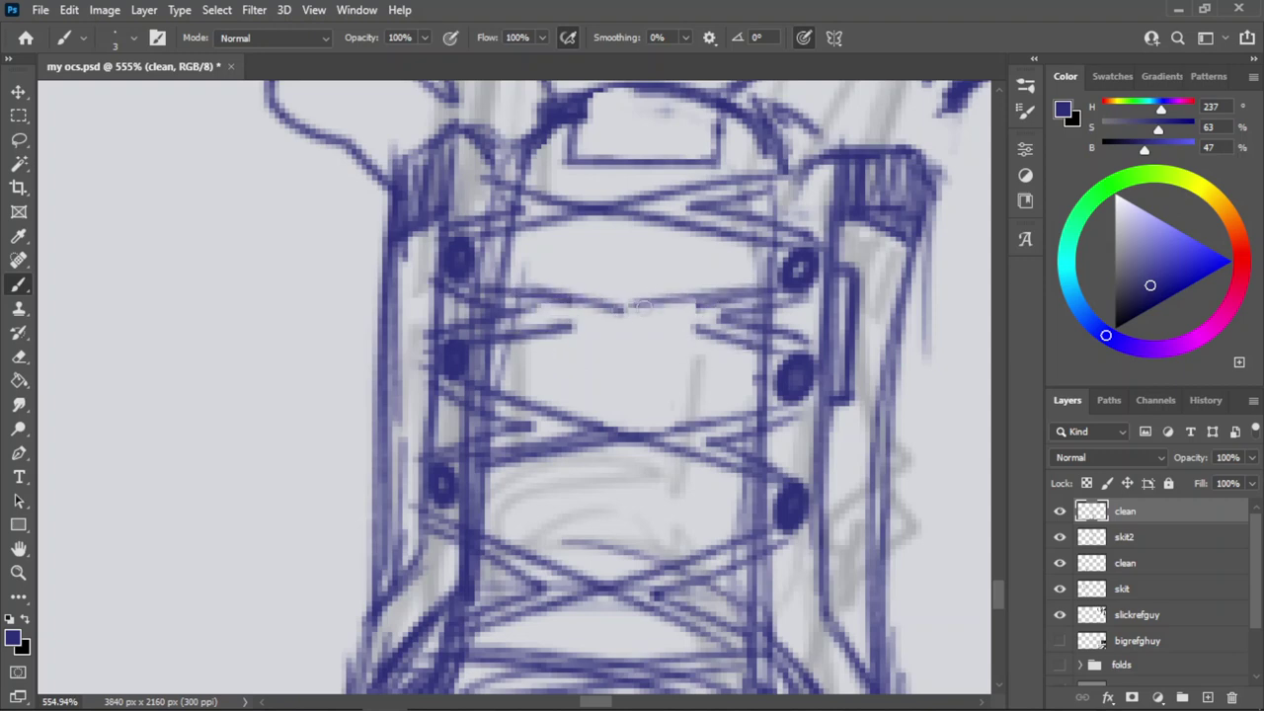
Redraw the lower edges of the second lace crossing from the top, closing the gap between its left and right strands.
mouse_move(542, 338)
left_mouse_down()
mouse_move(625, 323)
mouse_move(717, 342)
left_mouse_up()
key("ctrl+z")
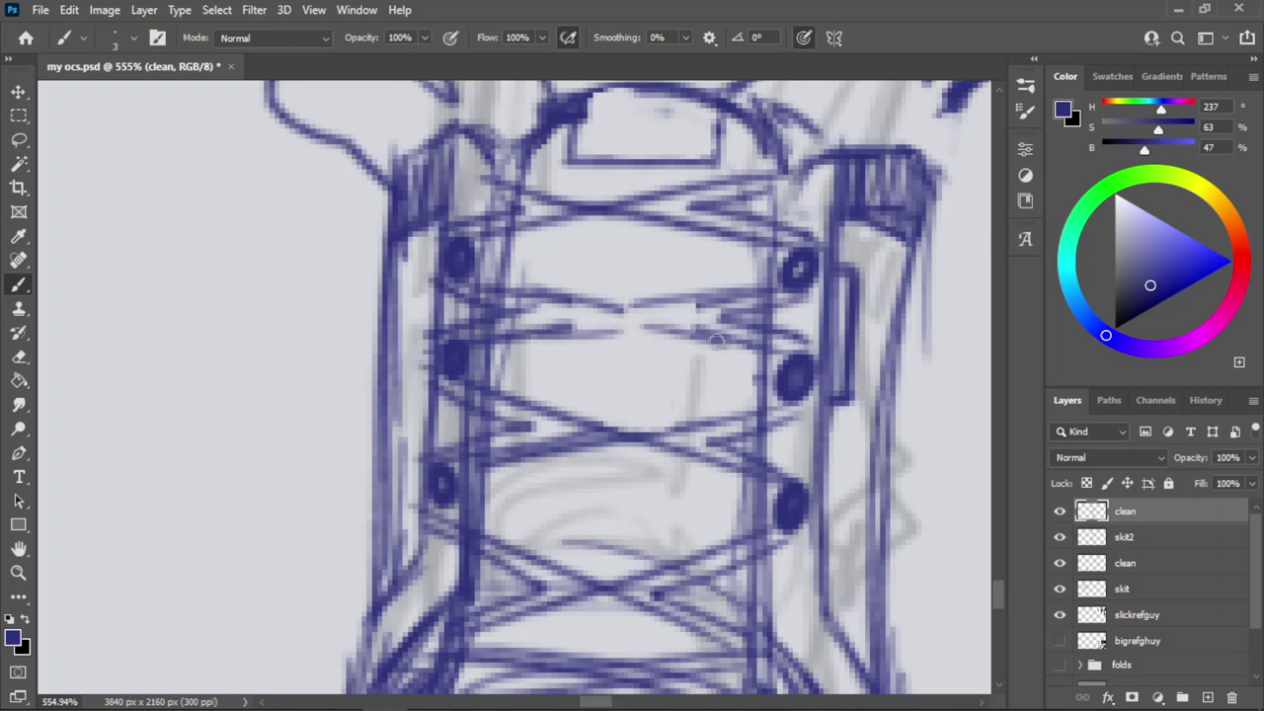
key("ctrl+z")
left_click_drag(629, 327, 723, 337)
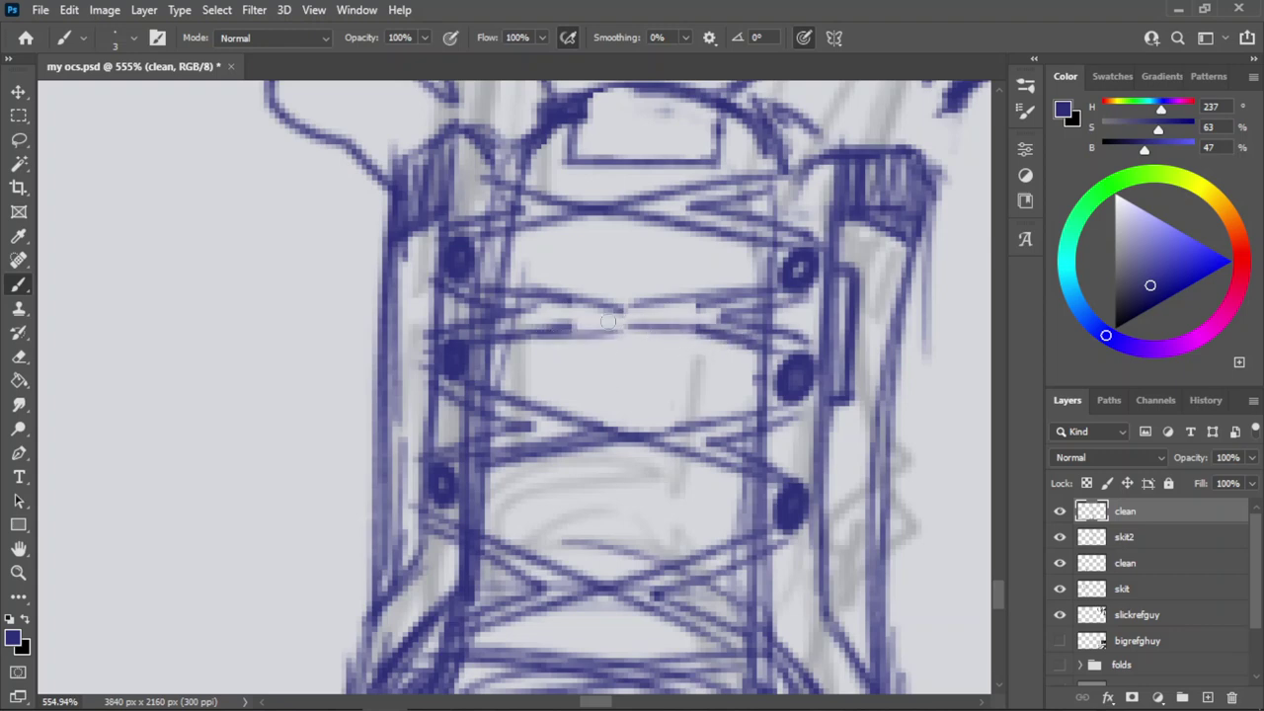
Erase the centre of the topmost lace crossing and redraw its upper V and lower edge as one thick lace.
key("e")
mouse_move(614, 206)
left_mouse_down()
mouse_move(621, 220)
mouse_move(718, 188)
left_mouse_up()
key("b")
key("b")
key("ctrl+z")
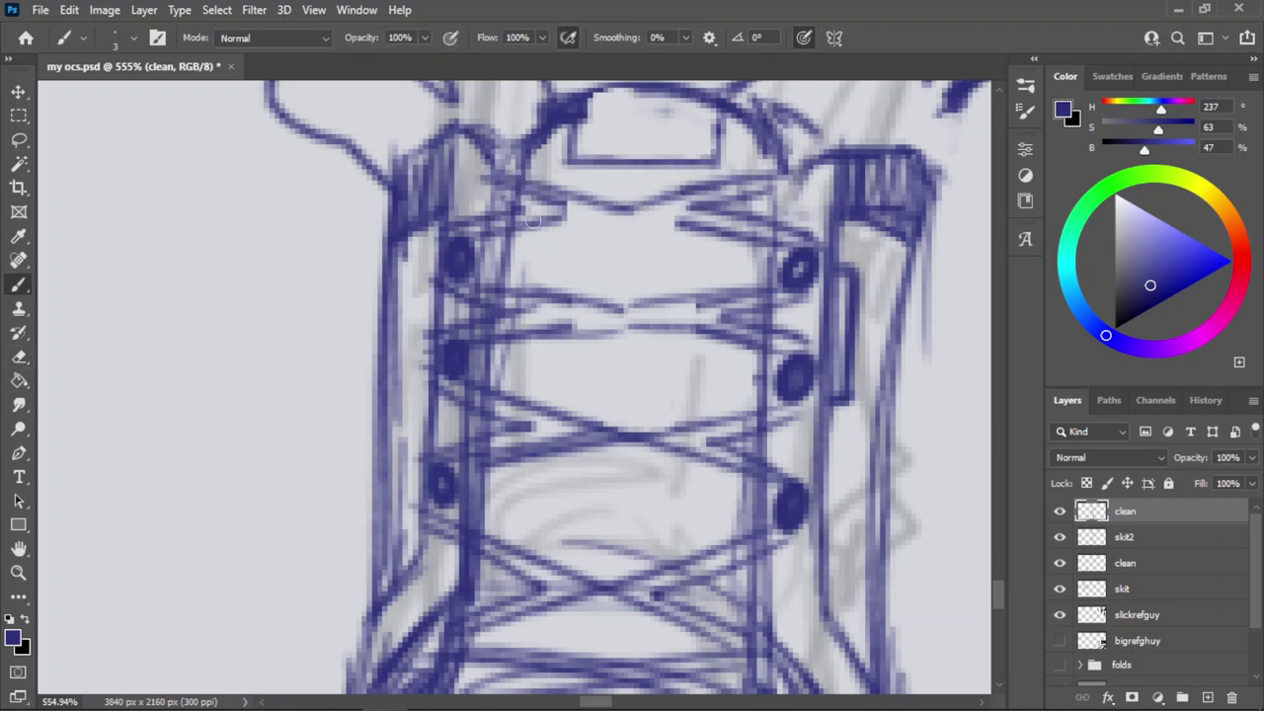
left_click_drag(513, 219, 646, 225)
key("ctrl+z")
mouse_move(500, 241)
left_mouse_down()
mouse_move(612, 228)
mouse_move(514, 224)
left_mouse_up()
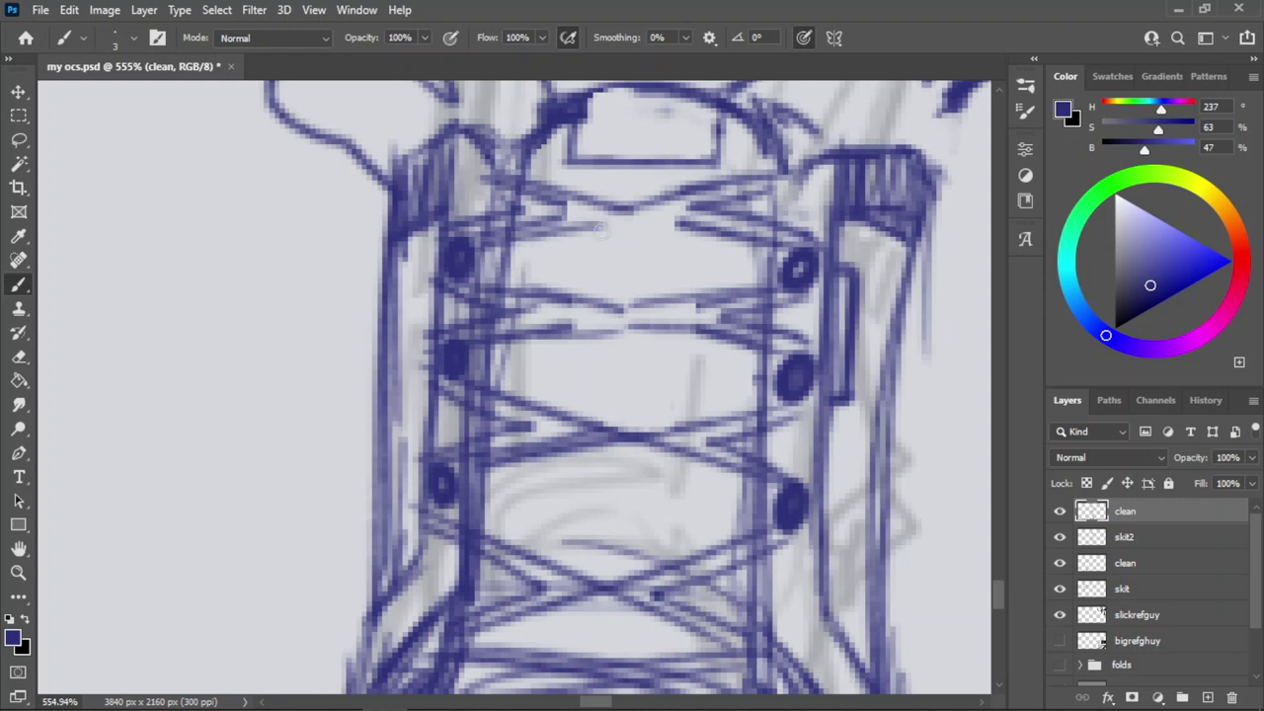
left_click_drag(605, 229, 734, 248)
key("z")
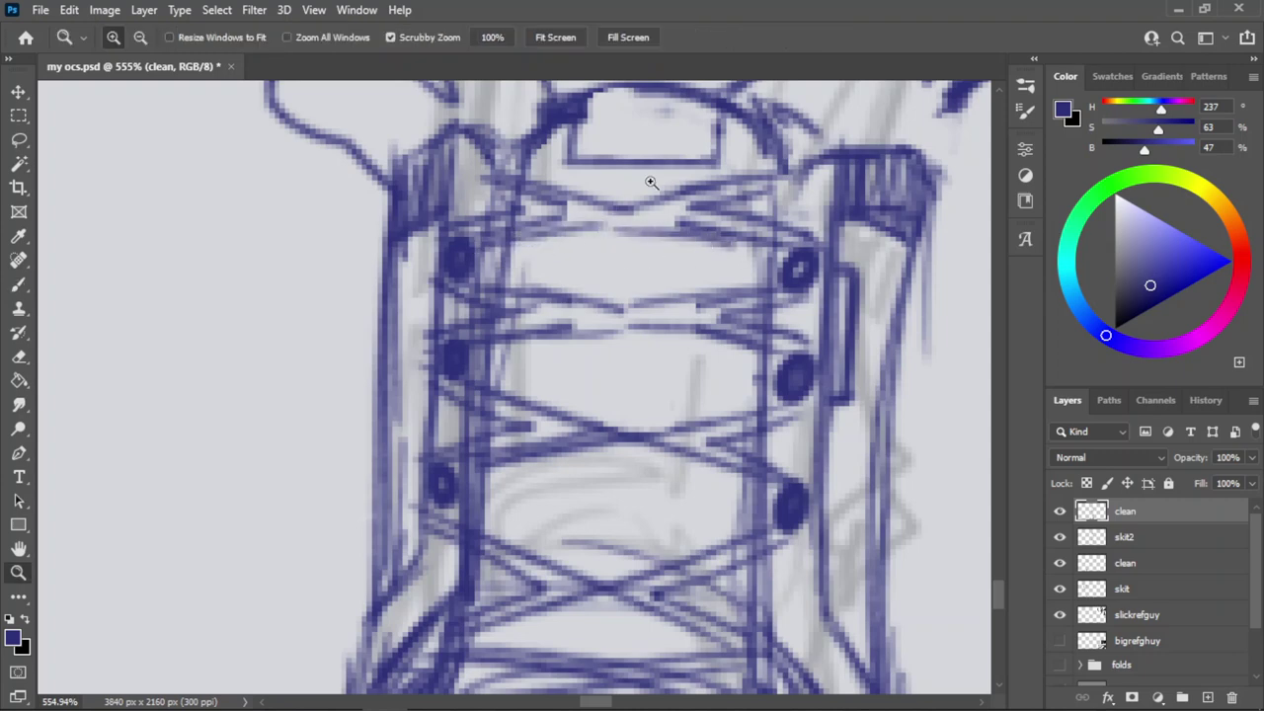
Erase the centre of the front boot's third lace crossing from the top and redraw its upper edges as a shallow V.
key("e")
left_click_drag(637, 432, 664, 441)
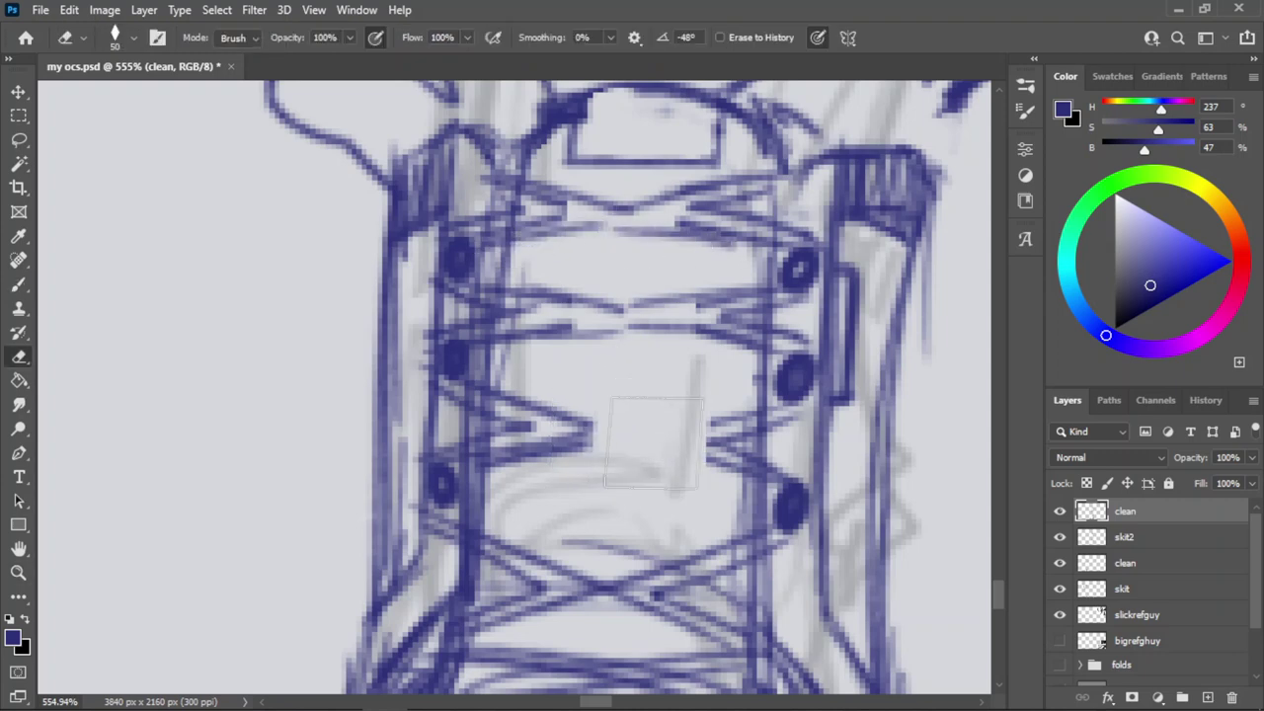
key("b")
left_click_drag(534, 403, 634, 427)
key("ctrl+z")
key("ctrl+z")
left_click_drag(486, 392, 636, 432)
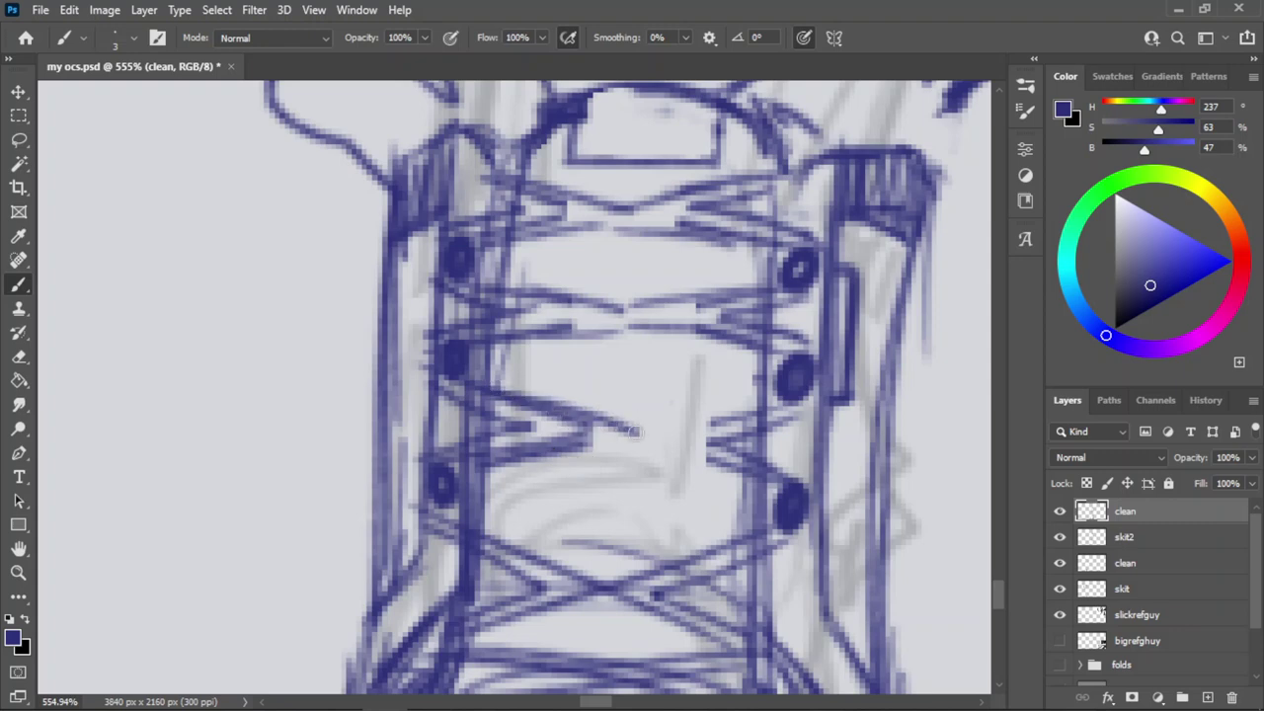
key("ctrl+z")
left_click_drag(780, 403, 639, 431)
Redraw the lower edge of the third lace crossing as one line joining its left and right strands.
left_click_drag(731, 466, 606, 448)
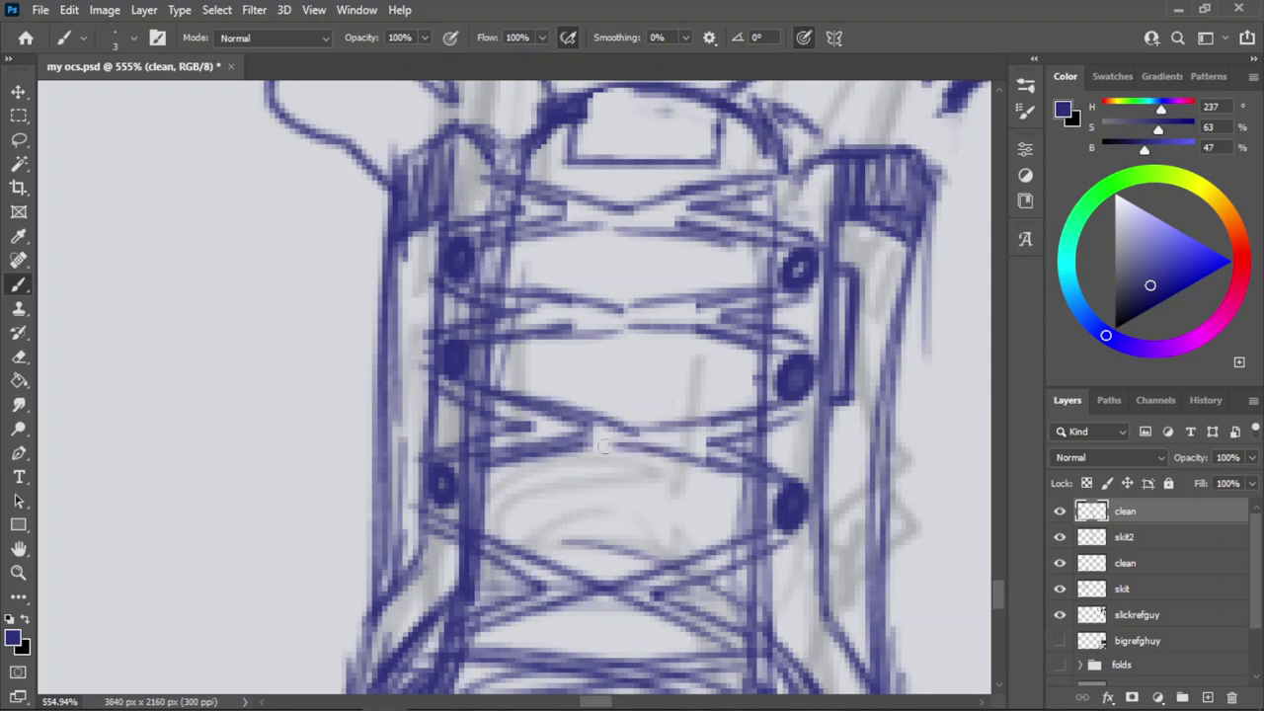
key("ctrl+z")
left_click_drag(770, 477, 631, 448)
key("ctrl+z")
mouse_move(780, 483)
left_mouse_down()
mouse_move(603, 443)
mouse_move(509, 457)
left_mouse_up()
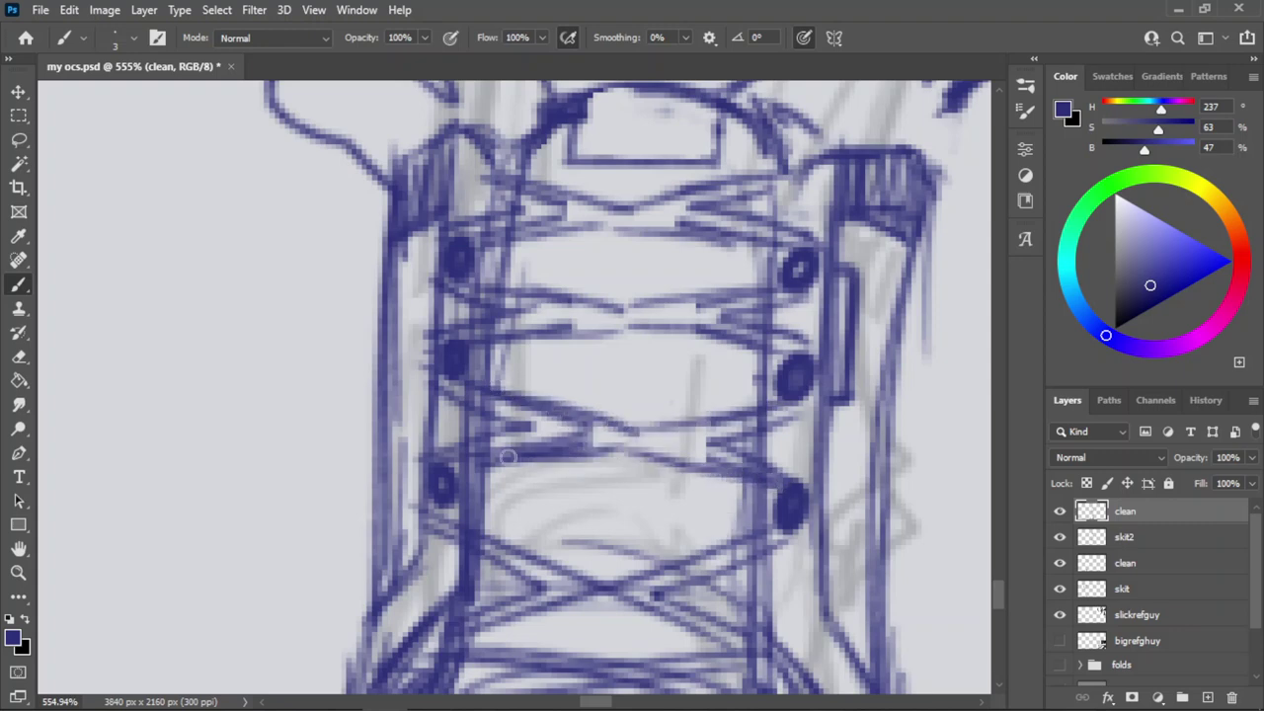
key("ctrl+z")
left_click_drag(640, 450, 505, 459)
Erase the centre of the fourth lace crossing, below the lowest eyelets, and redraw its upper edges as a wide V.
key("z")
mouse_move(672, 394)
left_mouse_down()
mouse_move(634, 466)
mouse_move(734, 435)
left_mouse_up()
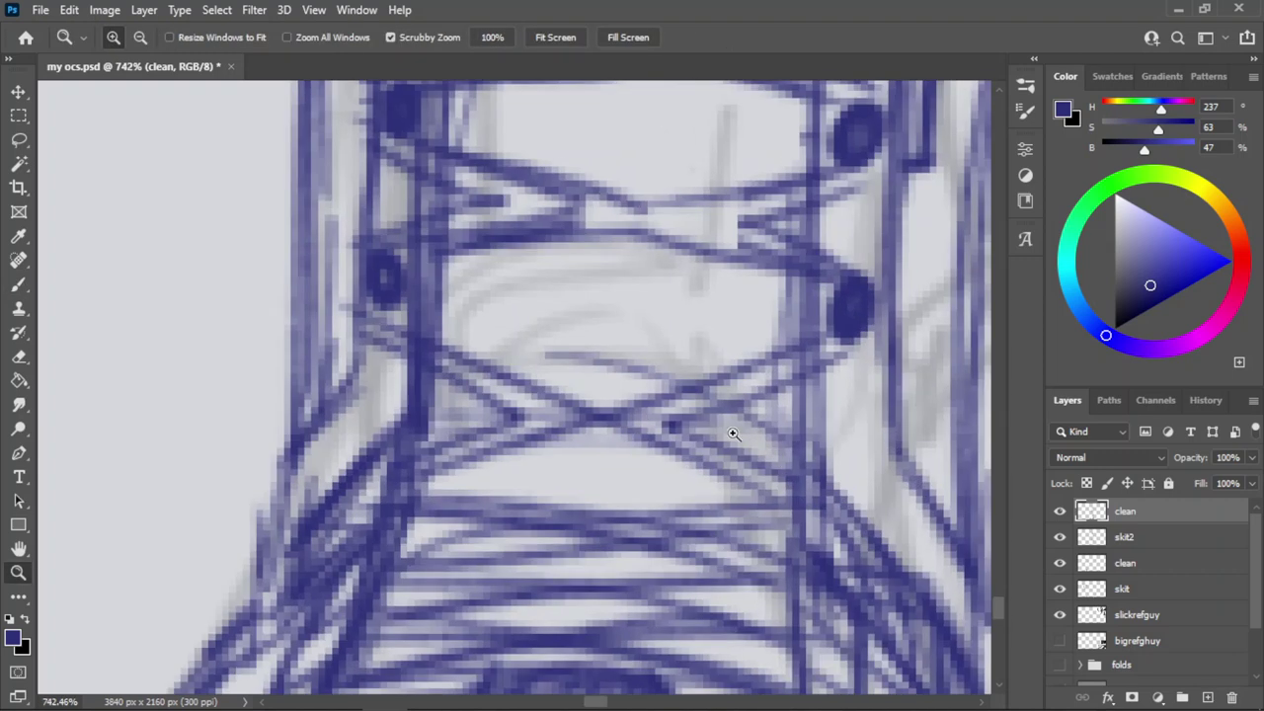
key("e")
mouse_move(596, 391)
left_mouse_down()
mouse_move(606, 408)
mouse_move(626, 353)
left_mouse_up()
key("b")
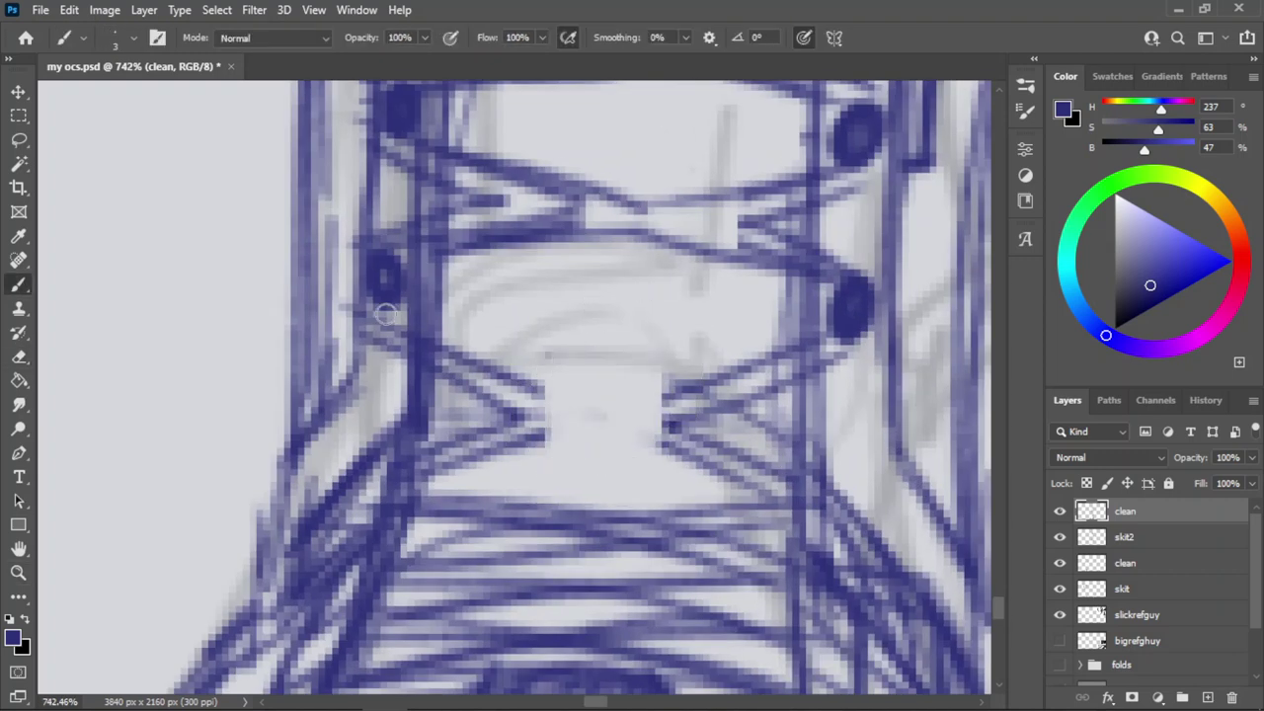
mouse_move(383, 312)
left_mouse_down()
mouse_move(609, 409)
mouse_move(599, 406)
mouse_move(731, 395)
left_mouse_up()
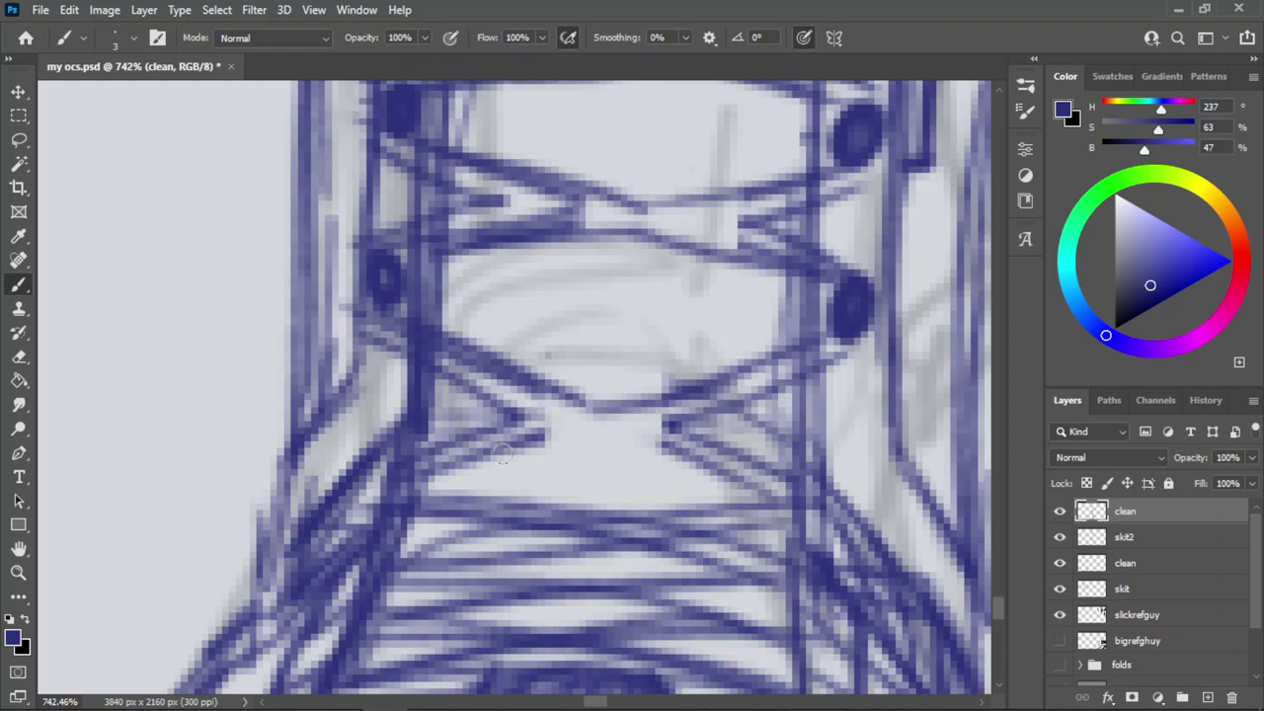
mouse_move(503, 453)
left_mouse_down()
mouse_move(613, 443)
mouse_move(593, 439)
mouse_move(697, 472)
left_mouse_up()
key("ctrl+z")
On the three-quarter boot, erase the centre of the lace crossing between the top and middle eyelets and redraw its upper and lower edges.
key("z")
left_click_drag(653, 408, 589, 384)
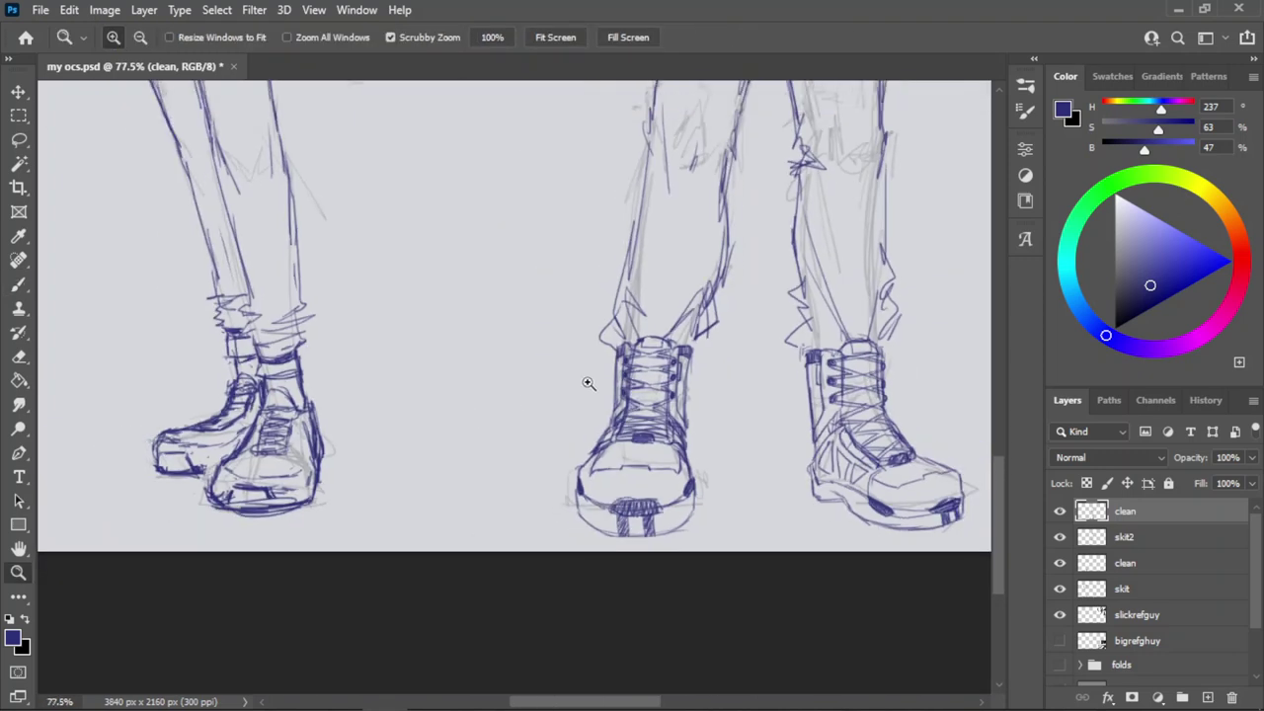
left_click_drag(879, 405, 928, 405)
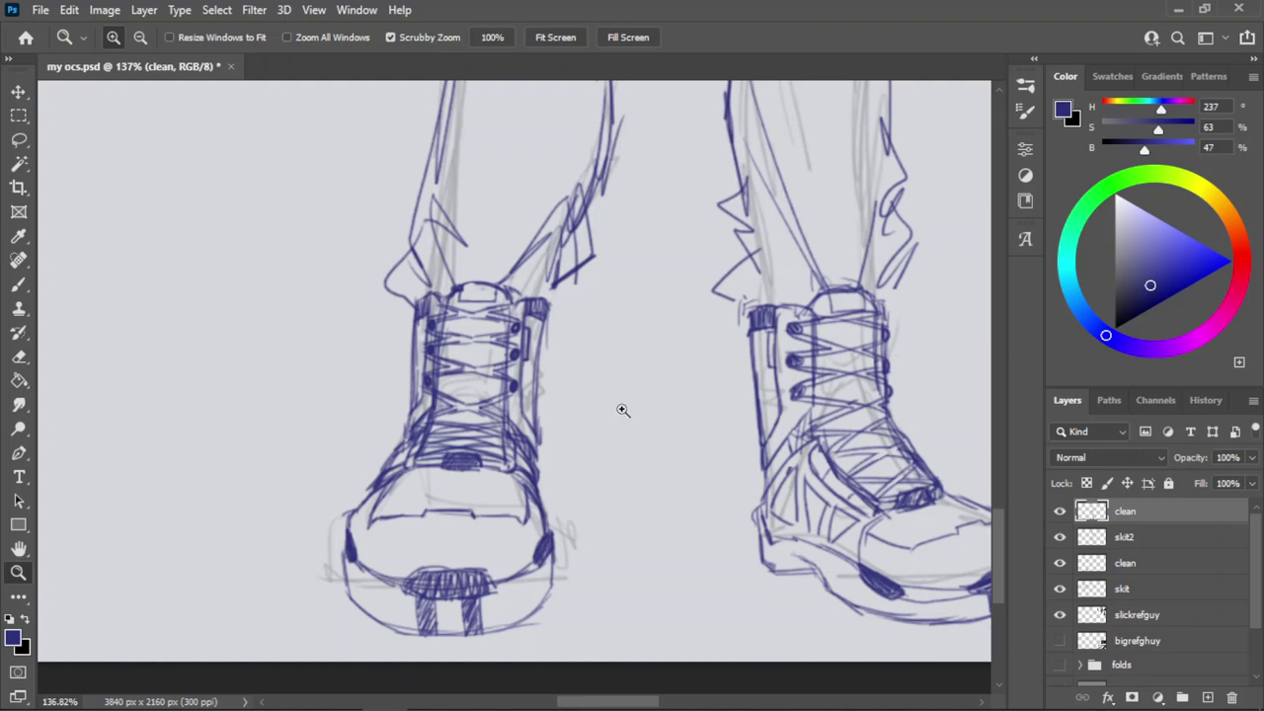
left_click_drag(901, 360, 973, 364)
key("e")
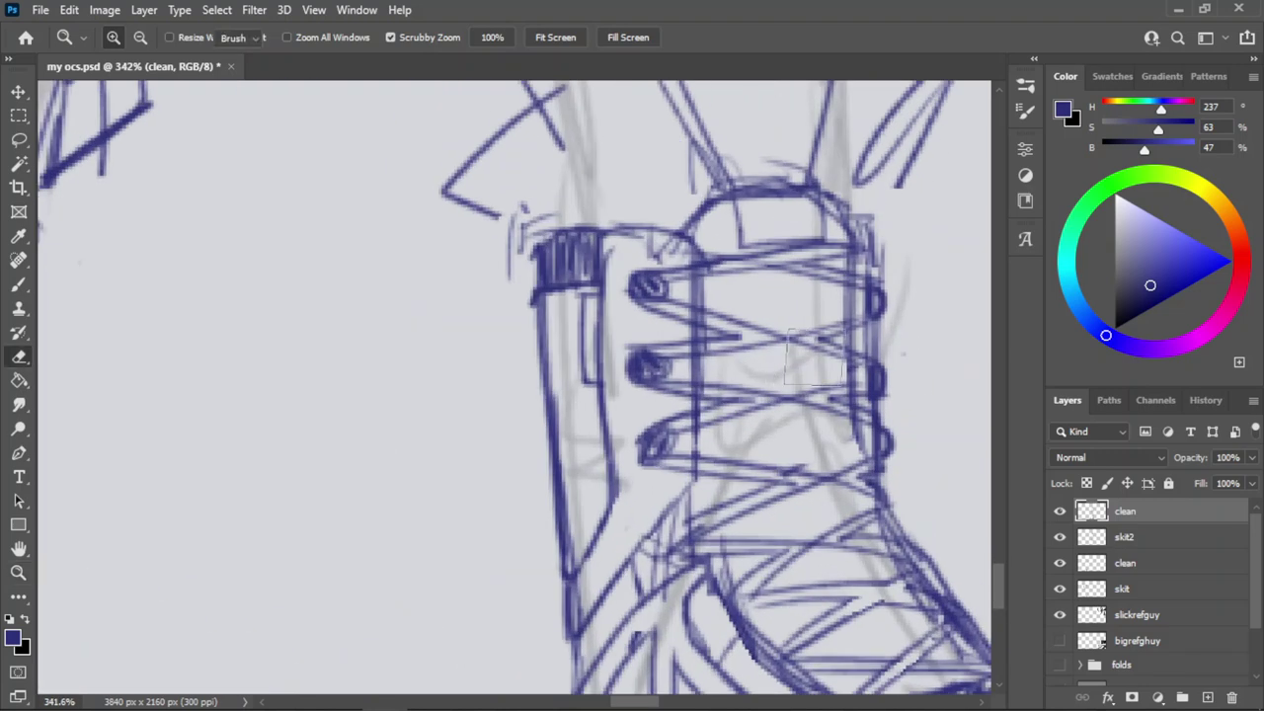
left_click_drag(826, 342, 889, 339)
key("b")
mouse_move(632, 289)
left_mouse_down()
mouse_move(738, 321)
mouse_move(614, 286)
mouse_move(761, 334)
mouse_move(750, 332)
mouse_move(851, 316)
left_mouse_up()
left_click_drag(672, 360, 770, 359)
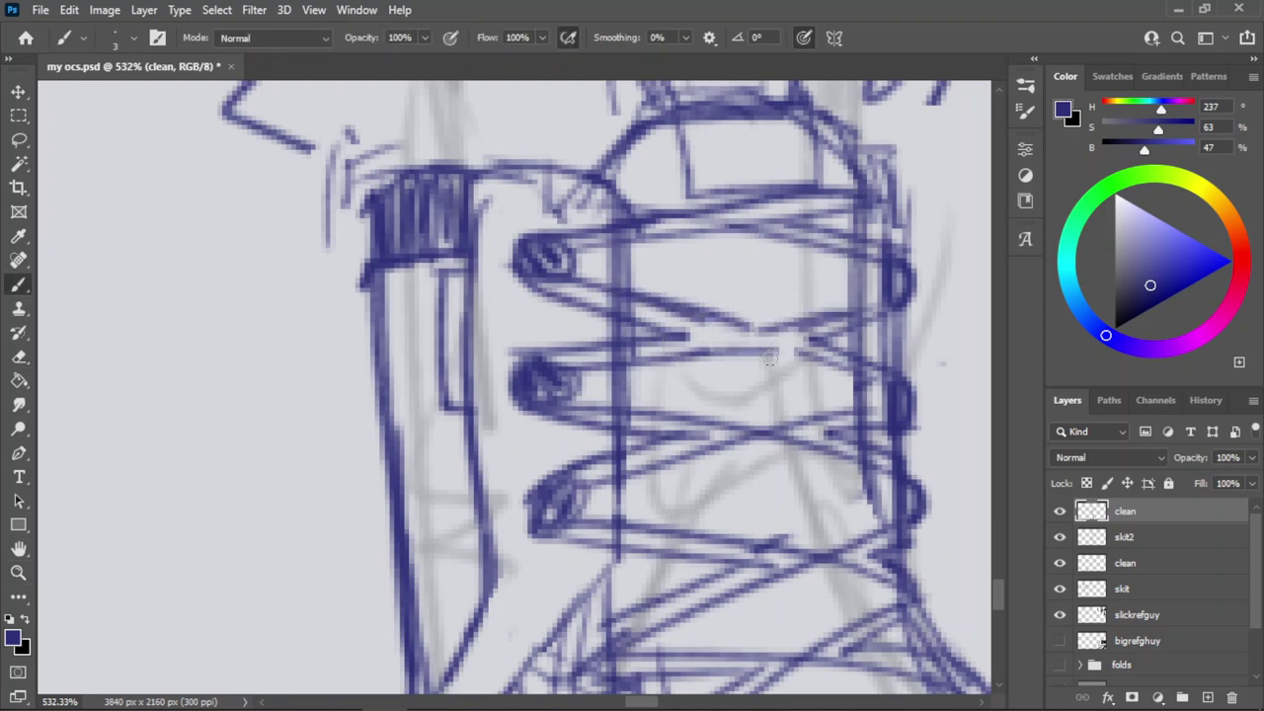
key("ctrl+z")
mouse_move(668, 361)
left_mouse_down()
mouse_move(755, 352)
mouse_move(819, 371)
left_mouse_up()
Erase the centre of the crossing between the middle and lowest eyelets and redraw its edges as one thick lace.
key("e")
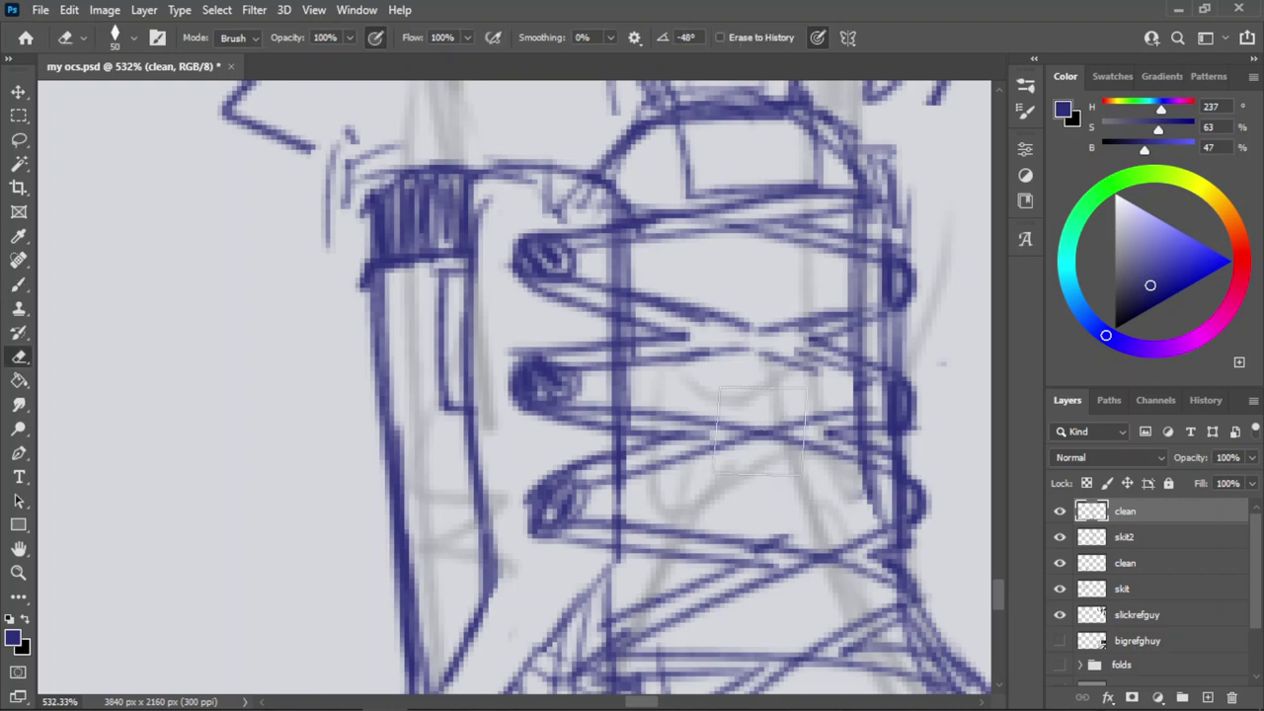
left_click_drag(765, 433, 790, 440)
key("b")
key("ctrl+z")
mouse_move(674, 414)
left_mouse_down()
mouse_move(751, 429)
mouse_move(703, 418)
mouse_move(772, 432)
mouse_move(827, 419)
left_mouse_up()
mouse_move(711, 452)
left_mouse_down()
mouse_move(768, 447)
mouse_move(829, 463)
left_mouse_up()
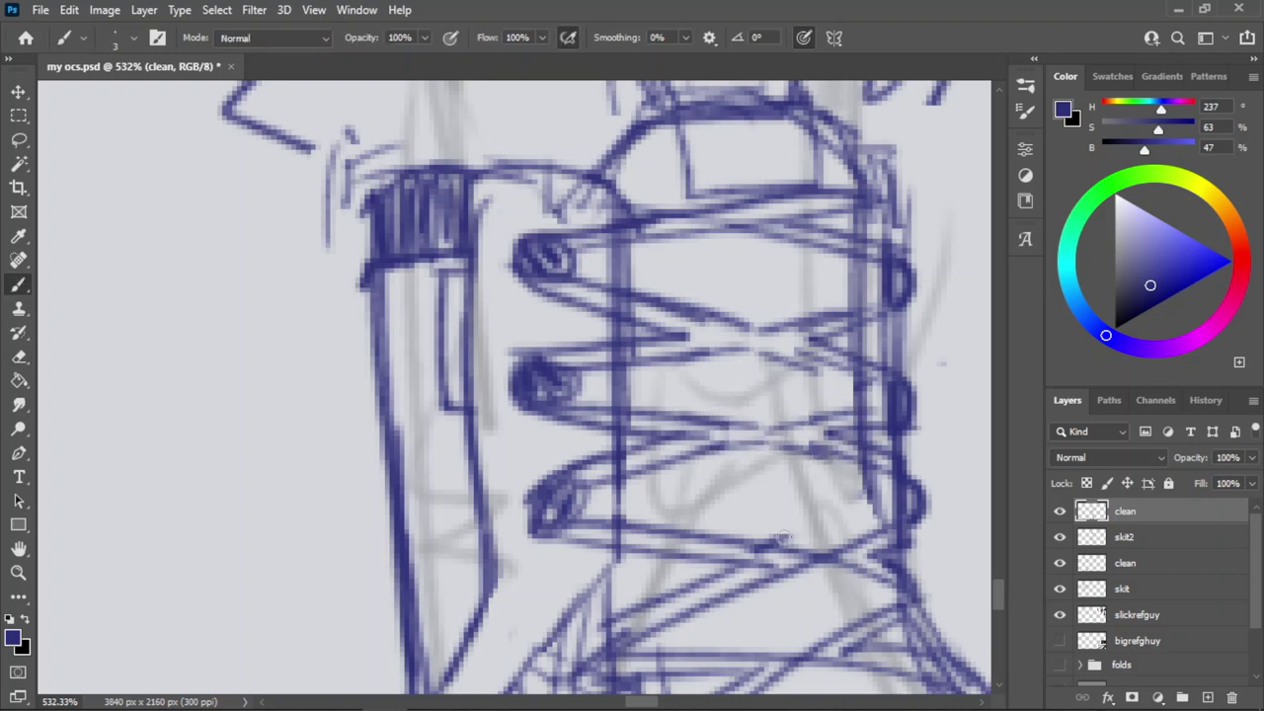
Erase the centre of the lace crossing just below the lowest eyelets and redraw its upper and lower edges.
key("e")
left_click_drag(810, 557, 823, 549)
key("b")
mouse_move(720, 528)
left_mouse_down()
mouse_move(797, 557)
mouse_move(717, 537)
mouse_move(821, 564)
mouse_move(882, 541)
mouse_move(815, 554)
mouse_move(864, 545)
left_mouse_up()
key("ctrl+z")
left_click_drag(765, 576, 873, 568)
Erase the centre of the next lace crossing down, where the ankle bends, and redraw its upper and lower edges.
key("z")
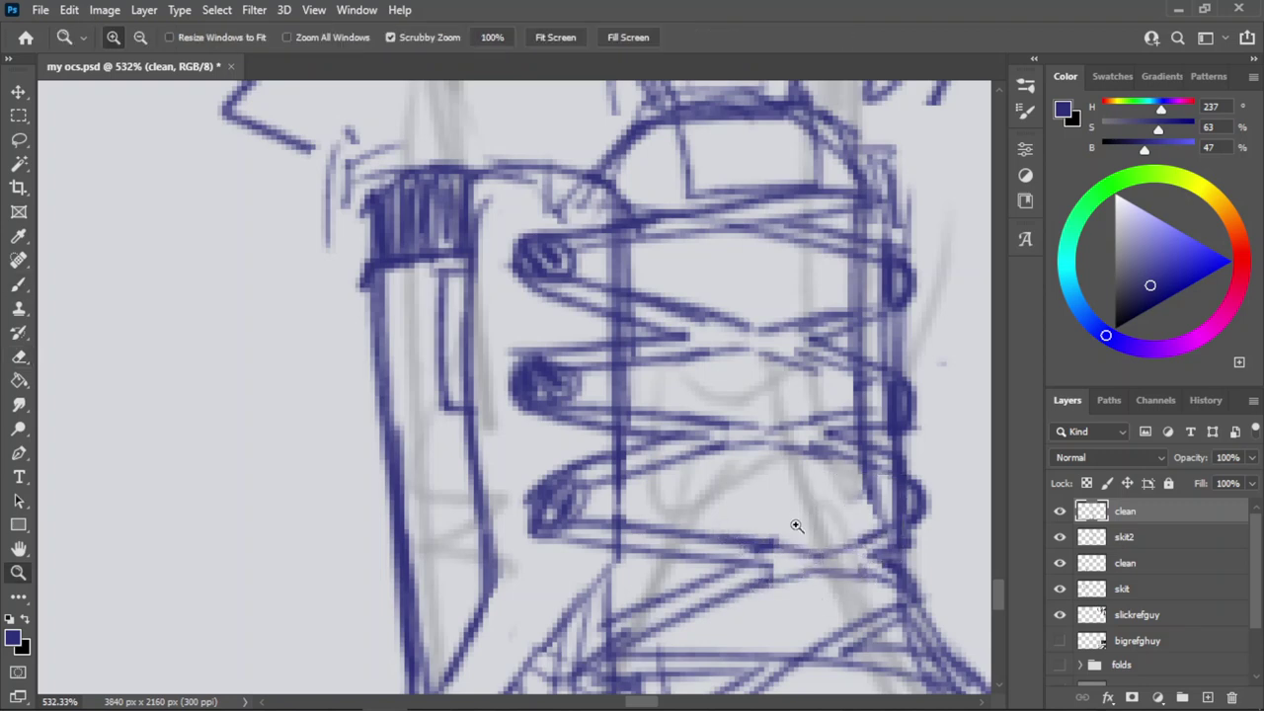
left_click_drag(796, 524, 739, 532)
left_click_drag(838, 569, 895, 569)
key("e")
mouse_move(760, 507)
left_mouse_down()
mouse_move(829, 446)
mouse_move(699, 512)
mouse_move(750, 516)
left_mouse_up()
key("b")
key("e")
key("b")
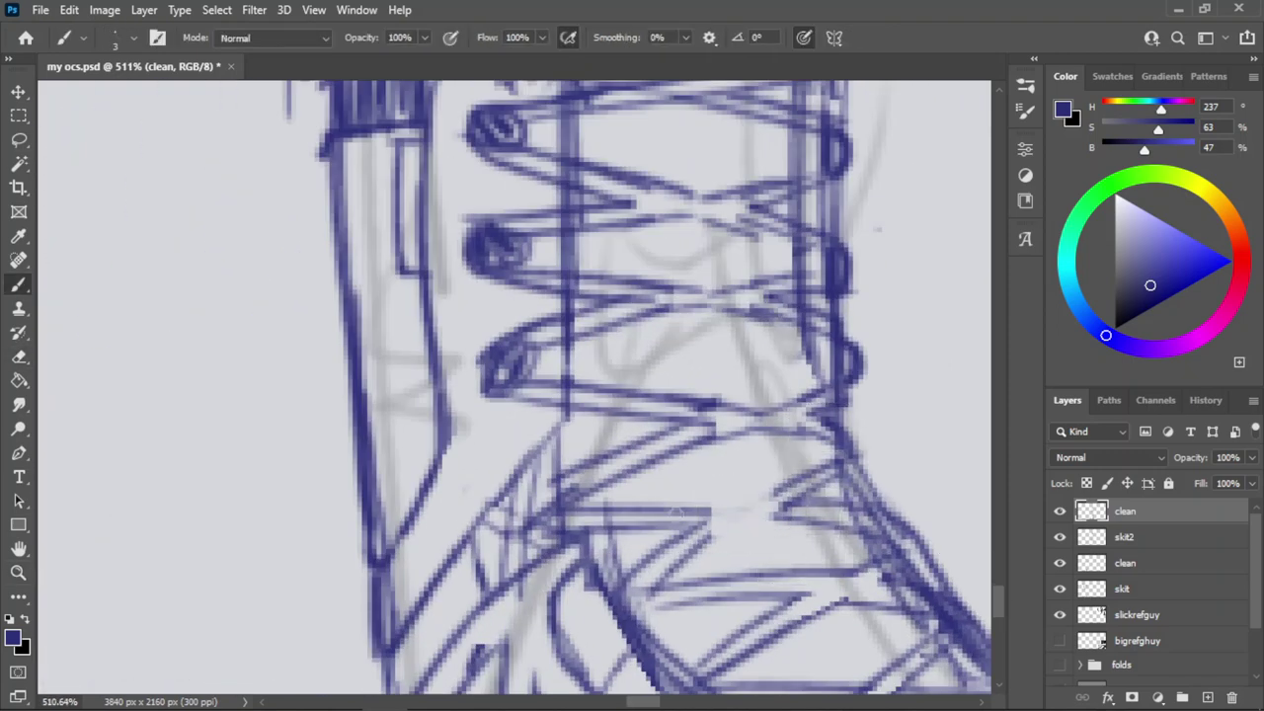
mouse_move(676, 510)
left_mouse_down()
mouse_move(758, 513)
mouse_move(788, 491)
left_mouse_up()
key("ctrl+z")
key("ctrl+z")
mouse_move(701, 547)
left_mouse_down()
mouse_move(761, 520)
mouse_move(814, 523)
left_mouse_up()
Compare the eyelet heights of both boots with straight horizontal lines drawn from the three-quarter boot's eyelets, undoing each line.
key("z")
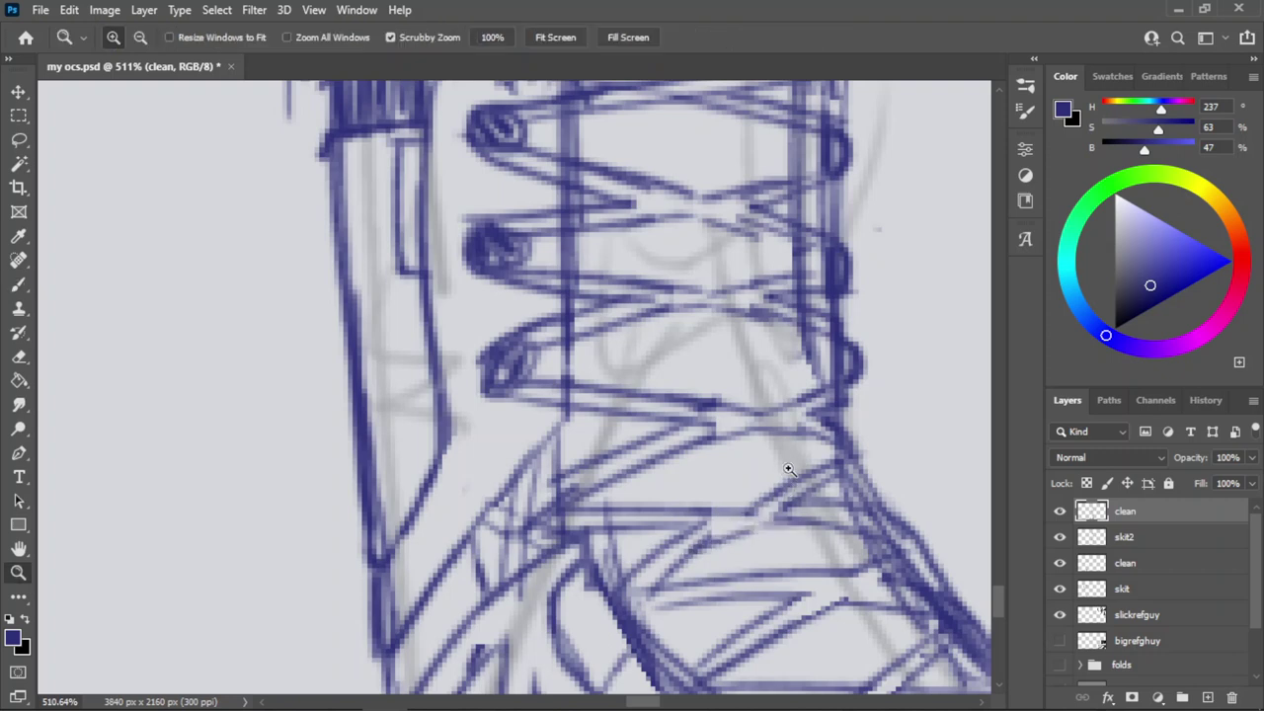
left_click_drag(812, 446, 697, 439)
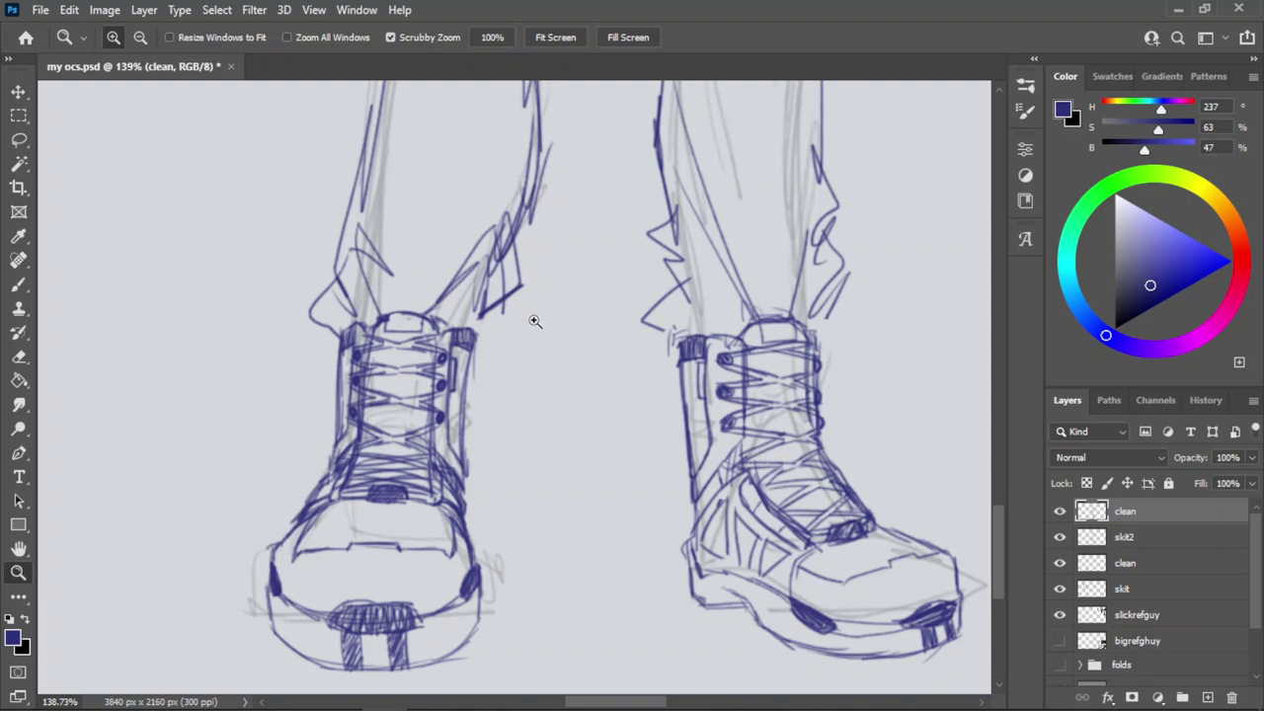
key("b")
left_click(725, 428)
left_click(450, 427, "shift")
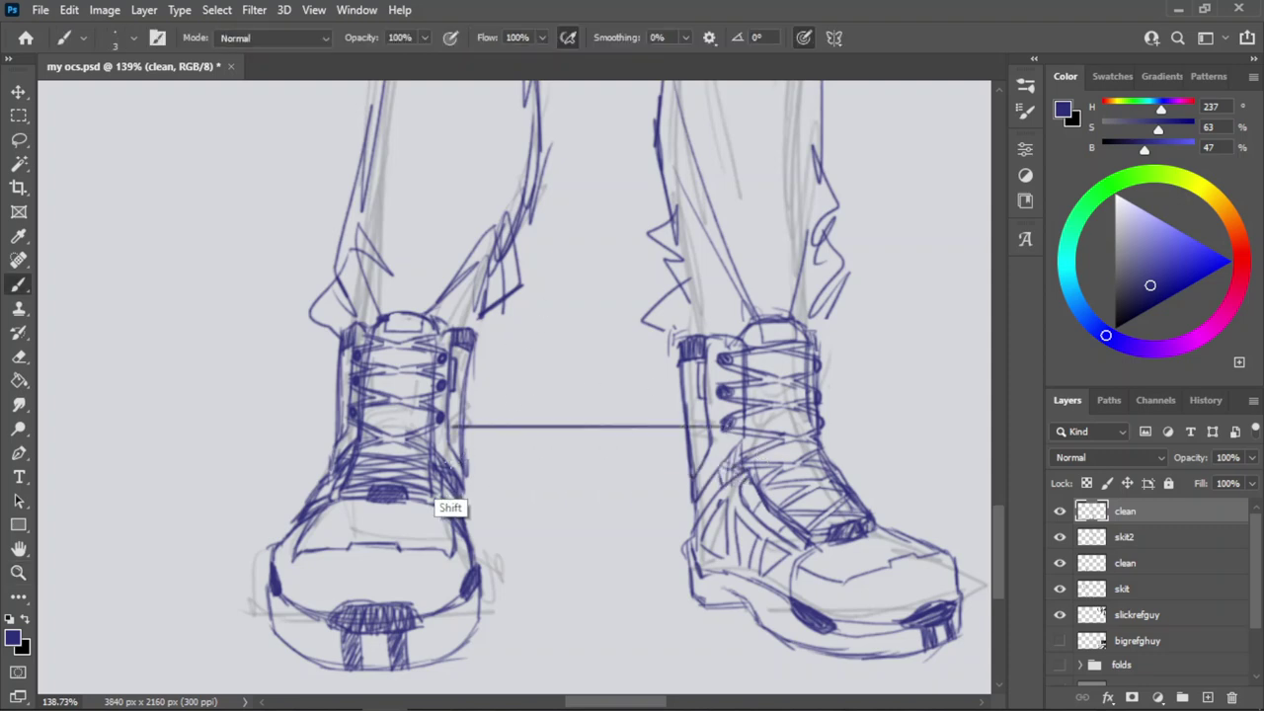
key("ctrl+z")
key("z")
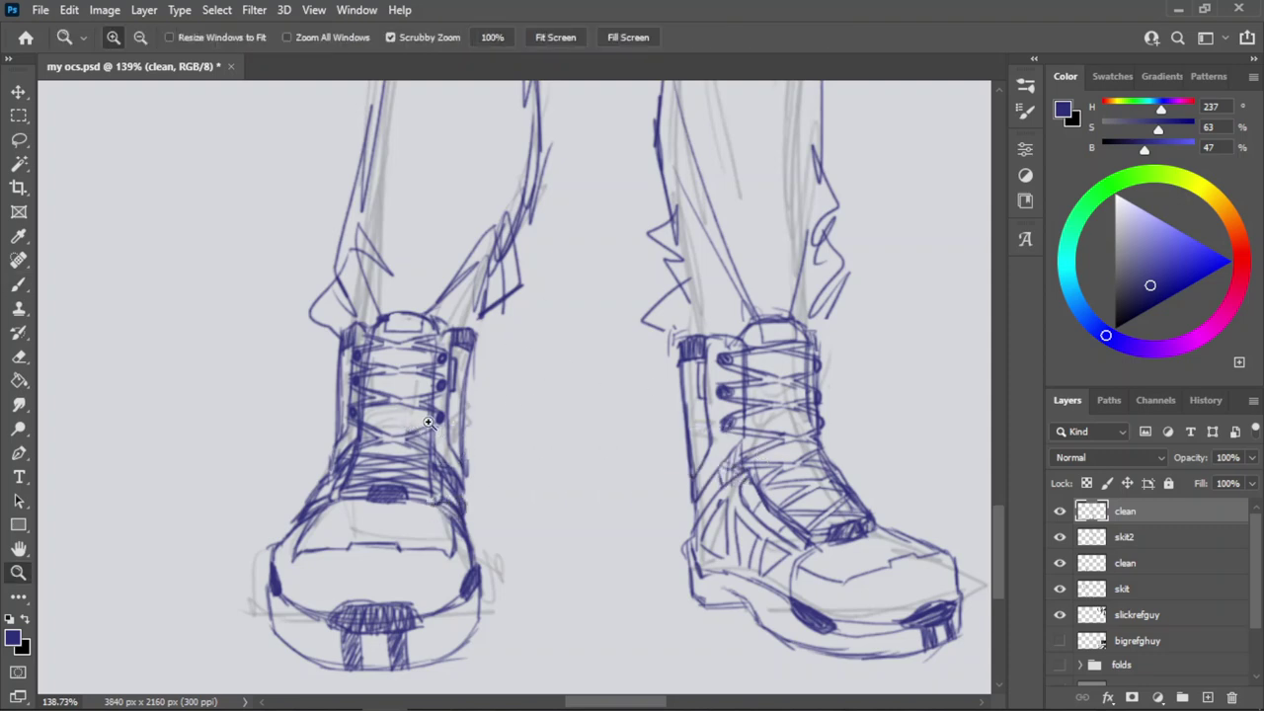
key("b")
left_click(720, 362)
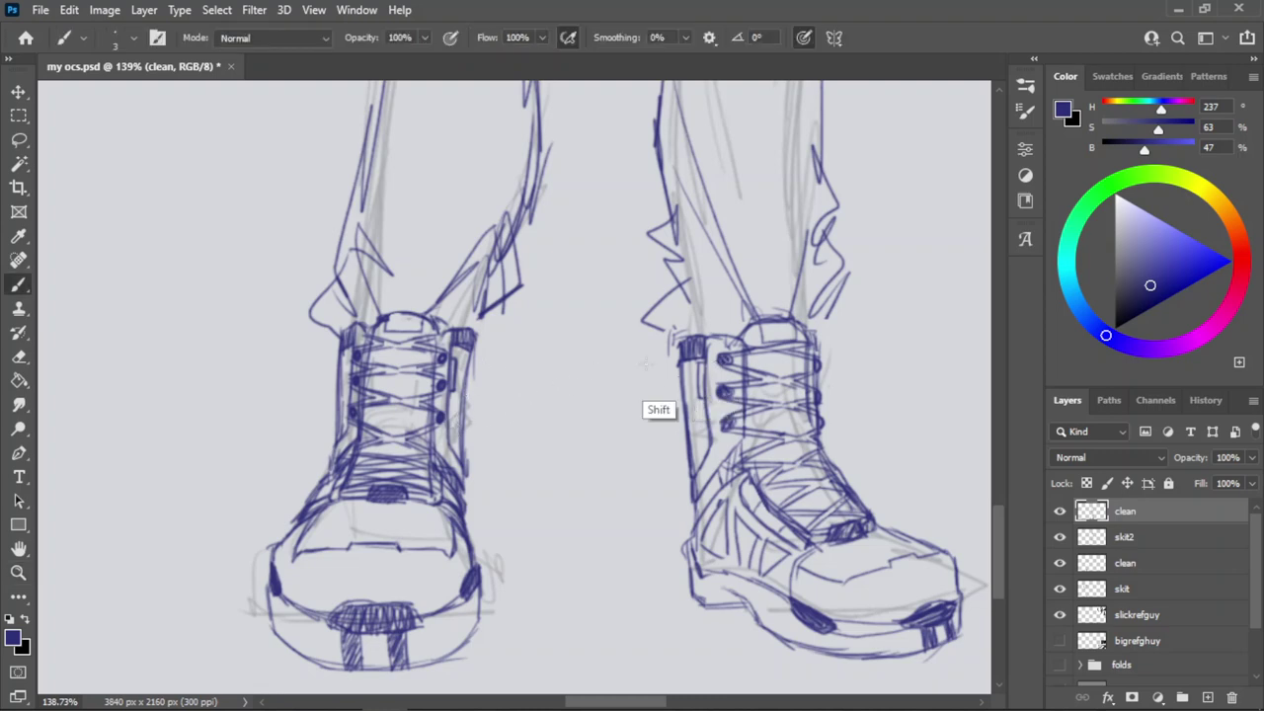
left_click(456, 363, "shift")
key("ctrl+z")
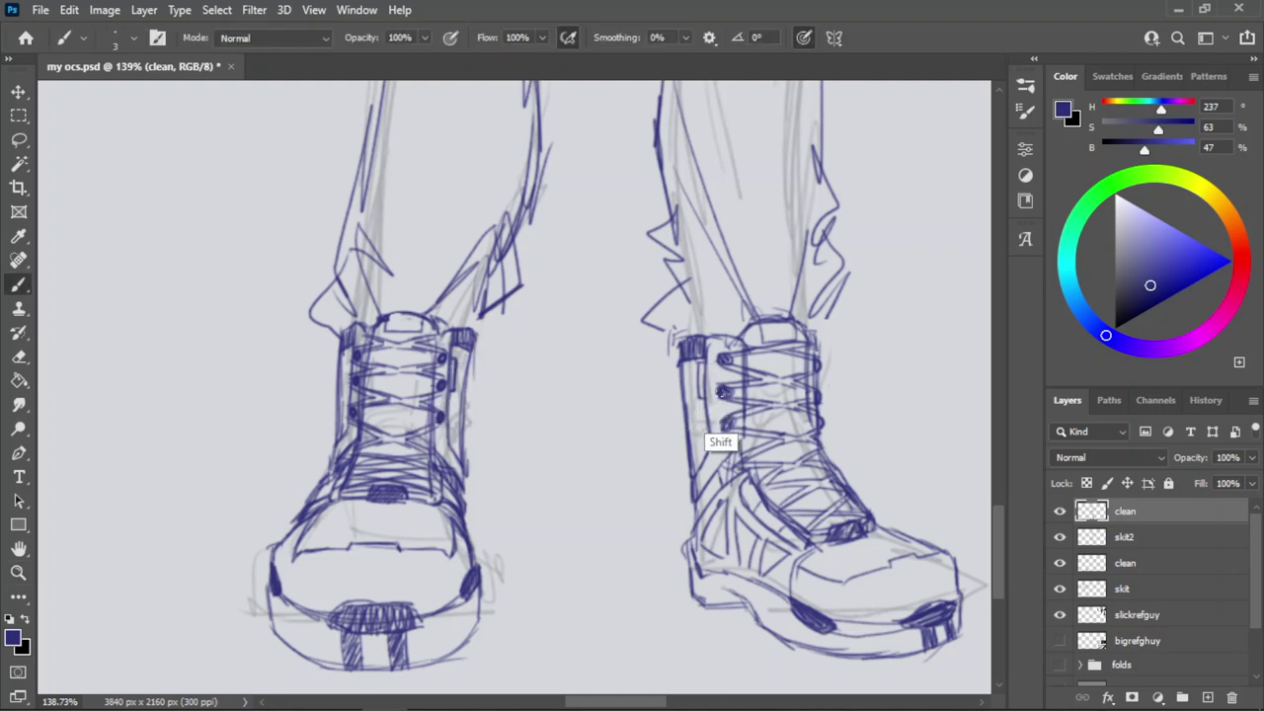
left_click(719, 395)
left_click(441, 395, "shift")
key("ctrl+z")
Lasso the front boot's middle and lowest eyelet rows with their laces, move them down 3 px and deselect.
key("z")
mouse_move(436, 405)
left_mouse_down()
mouse_move(494, 396)
mouse_move(469, 341)
left_mouse_up()
key("b")
key("l")
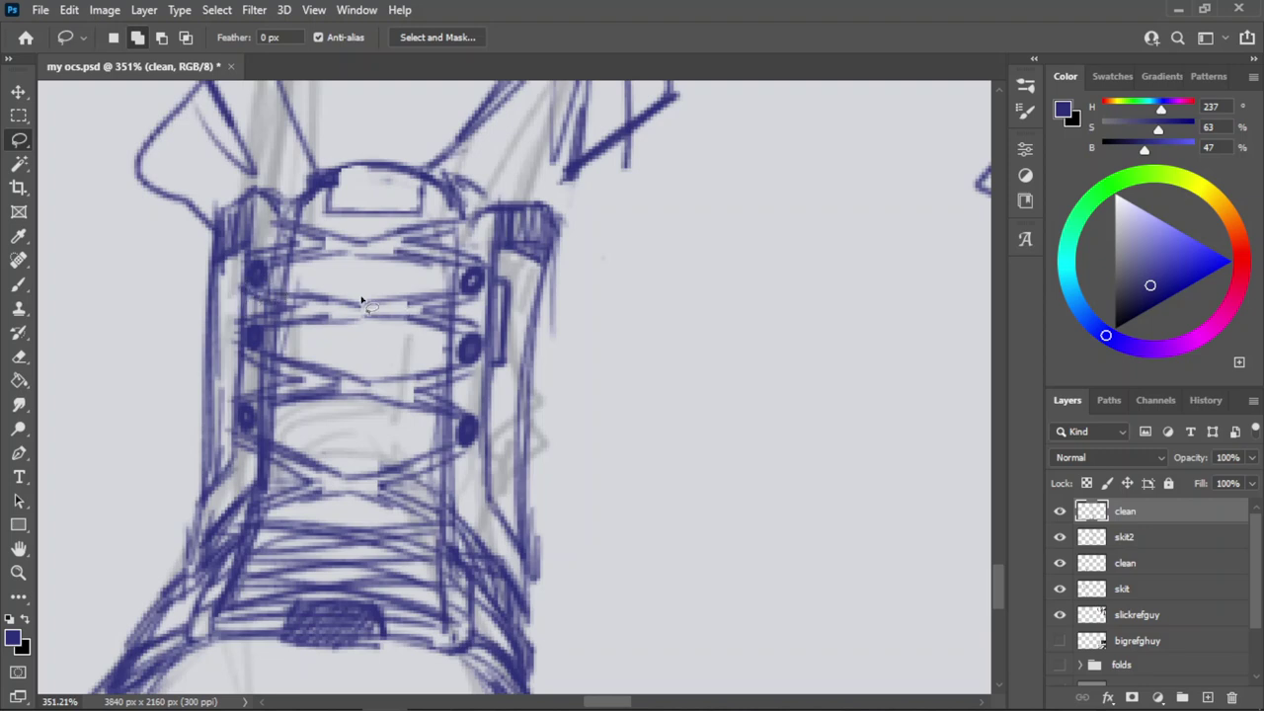
mouse_move(378, 432)
left_mouse_down()
mouse_move(460, 473)
mouse_move(484, 356)
mouse_move(478, 321)
mouse_move(358, 294)
left_mouse_up()
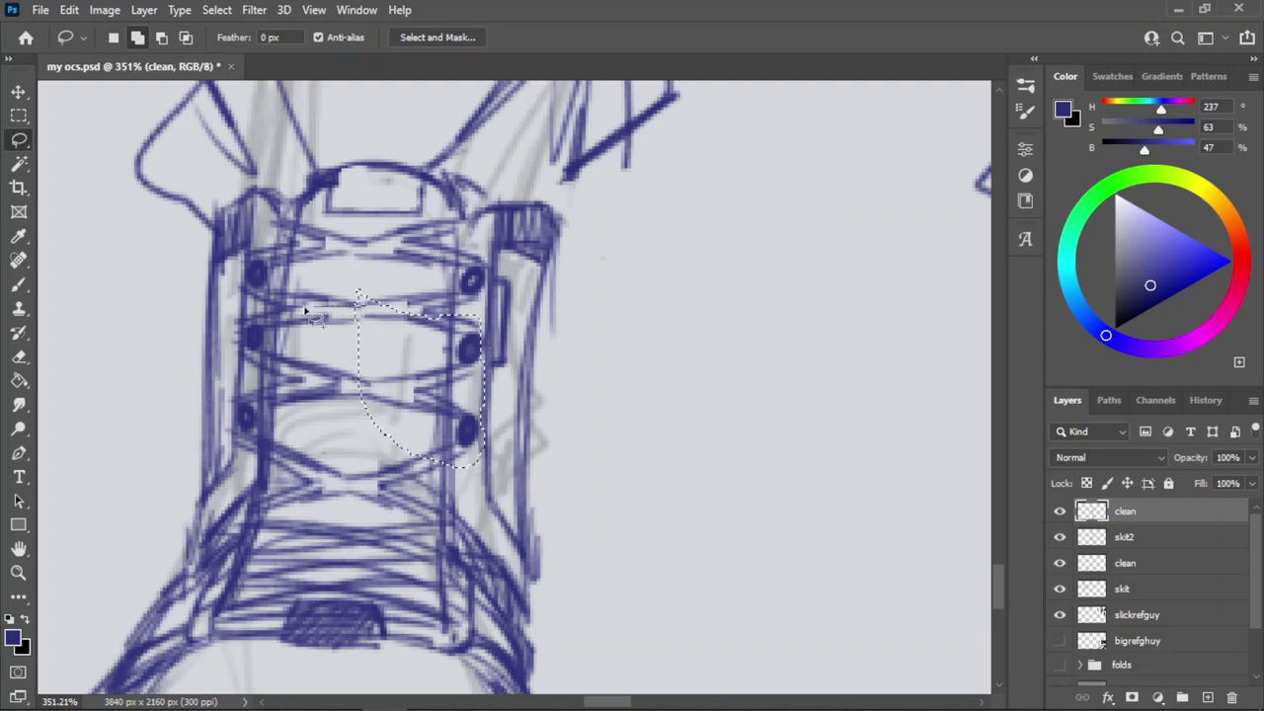
mouse_move(237, 329)
left_mouse_down()
mouse_move(234, 430)
mouse_move(381, 438)
mouse_move(381, 366)
left_mouse_up()
key("ctrl+t")
key("Down")
key("Down")
key("Down")
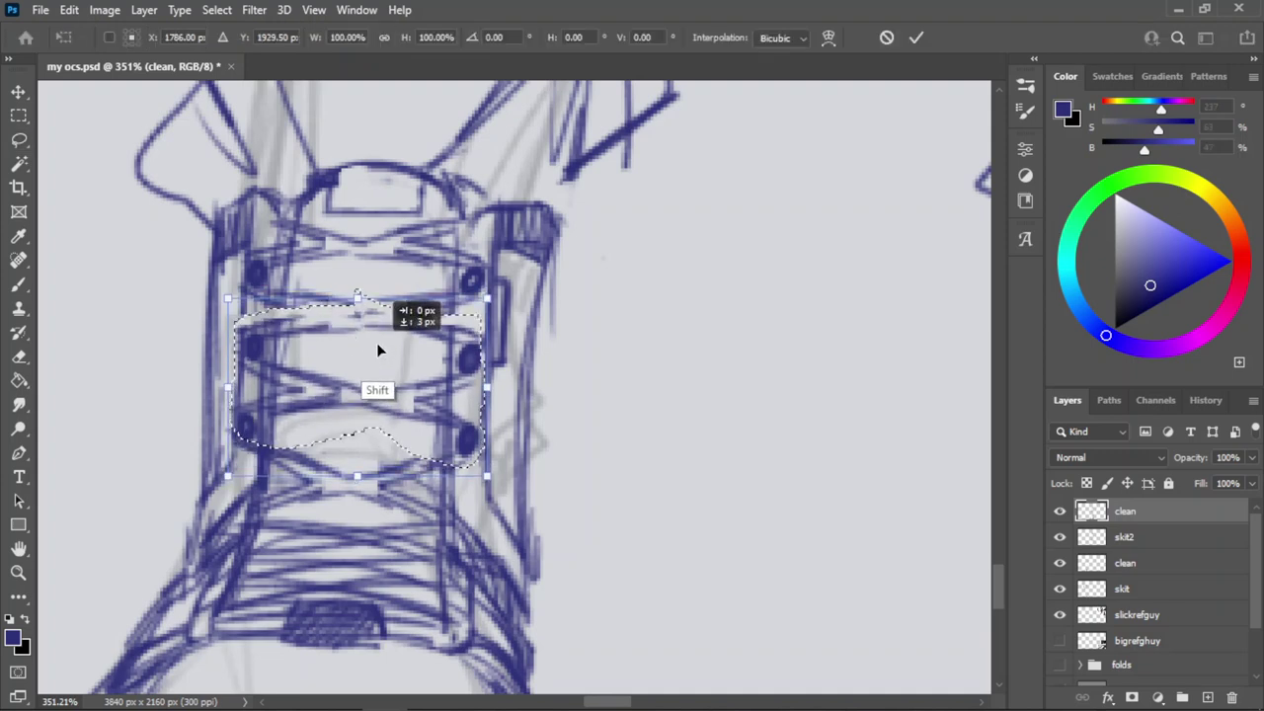
left_click(917, 38)
key("ctrl+d")
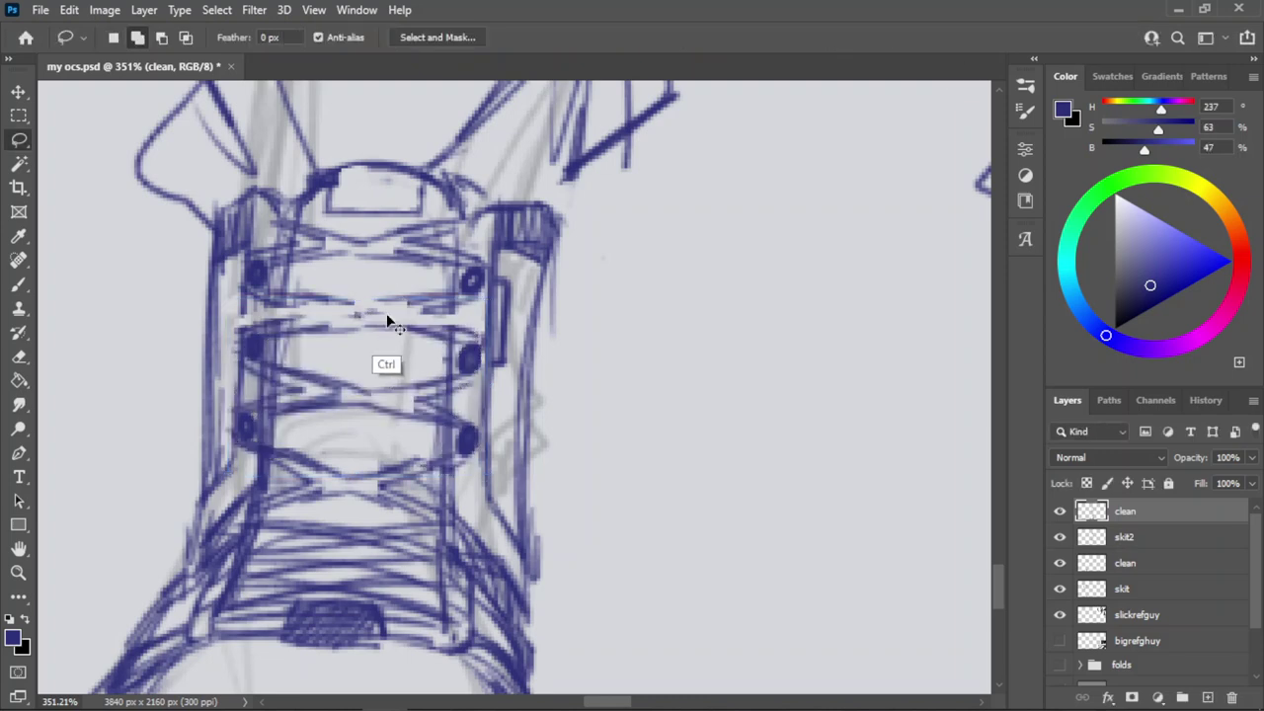
Recheck the lowest eyelets' alignment with a line from the three-quarter boot towards the front boot, and undo it.
key("z")
mouse_move(374, 336)
left_mouse_down()
mouse_move(401, 333)
mouse_move(302, 338)
left_mouse_up()
key("b")
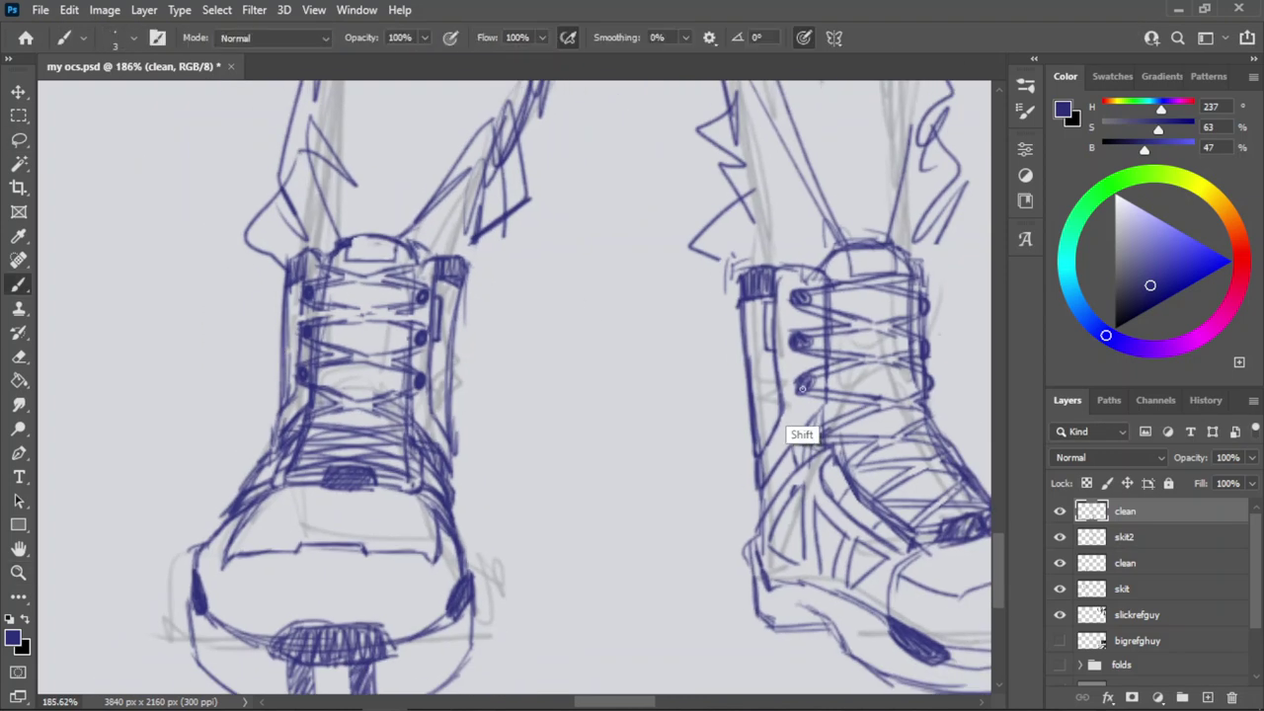
left_click_drag(802, 386, 488, 404)
key("ctrl+z")
Darken the hatching on the front boot's toe bumper and the two vertical strips beneath it.
key("z")
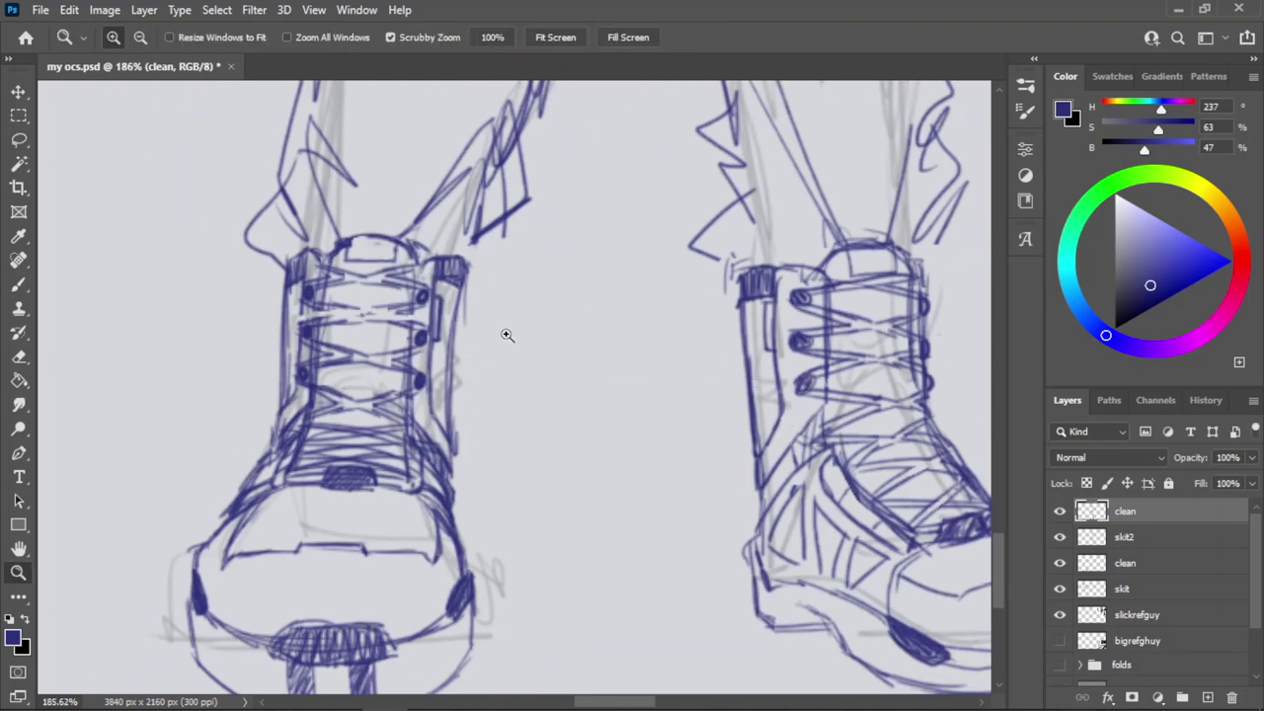
left_click_drag(505, 333, 447, 388)
left_click_drag(418, 476, 538, 442)
key("b")
mouse_move(374, 444)
left_mouse_down()
mouse_move(403, 437)
mouse_move(434, 453)
mouse_move(553, 414)
mouse_move(555, 445)
left_mouse_up()
mouse_move(390, 482)
left_mouse_down()
mouse_move(426, 509)
mouse_move(428, 547)
left_mouse_up()
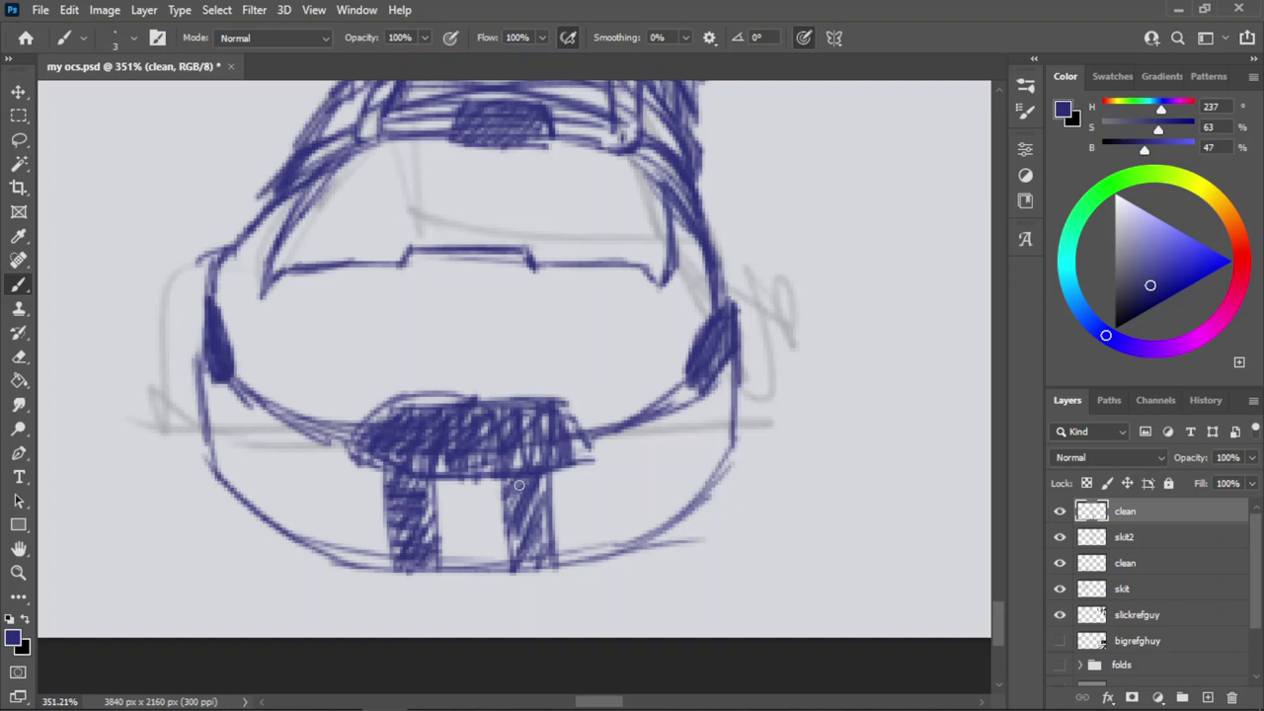
mouse_move(509, 482)
left_mouse_down()
mouse_move(538, 506)
mouse_move(548, 565)
mouse_move(341, 448)
left_mouse_up()
Lasso the bottom of the front boot's sole, squash it vertically to about 74% height and deselect.
key("z")
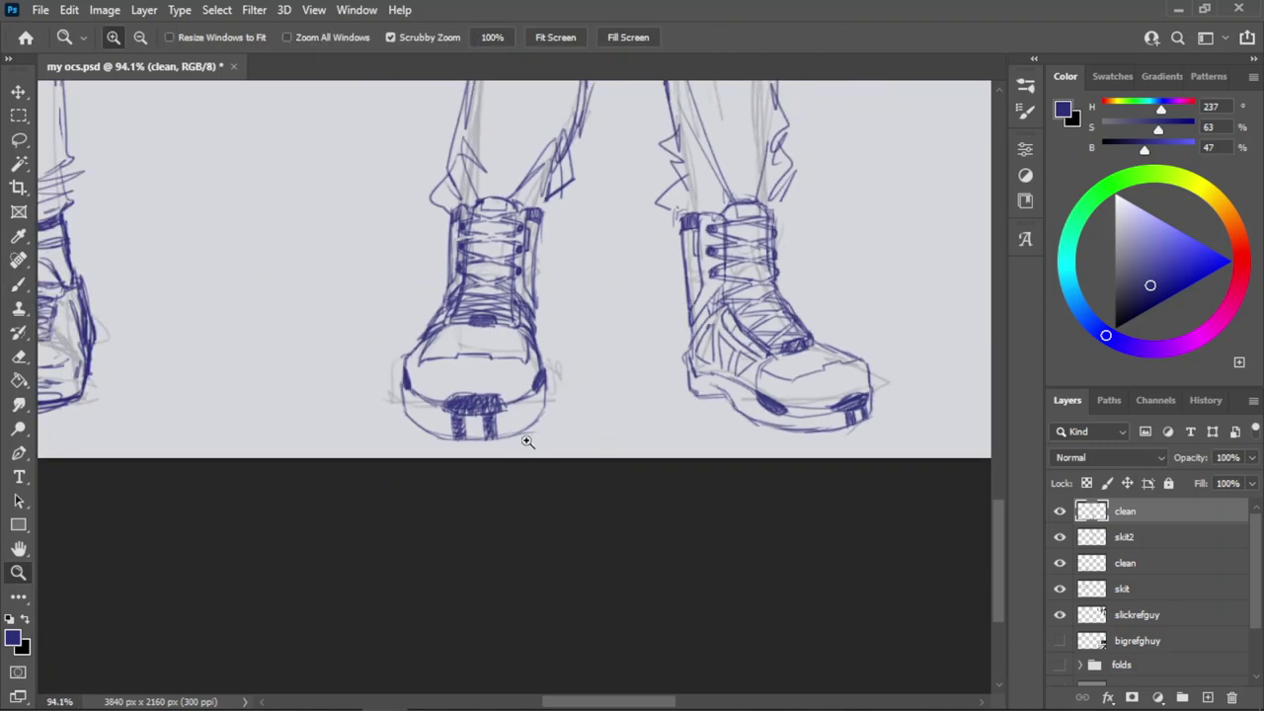
left_click_drag(727, 441, 594, 408)
mouse_move(502, 431)
left_mouse_down()
mouse_move(429, 443)
mouse_move(592, 413)
left_mouse_up()
key("l")
mouse_move(345, 416)
left_mouse_down()
mouse_move(643, 415)
mouse_move(364, 480)
mouse_move(314, 454)
left_mouse_up()
key("ctrl+t")
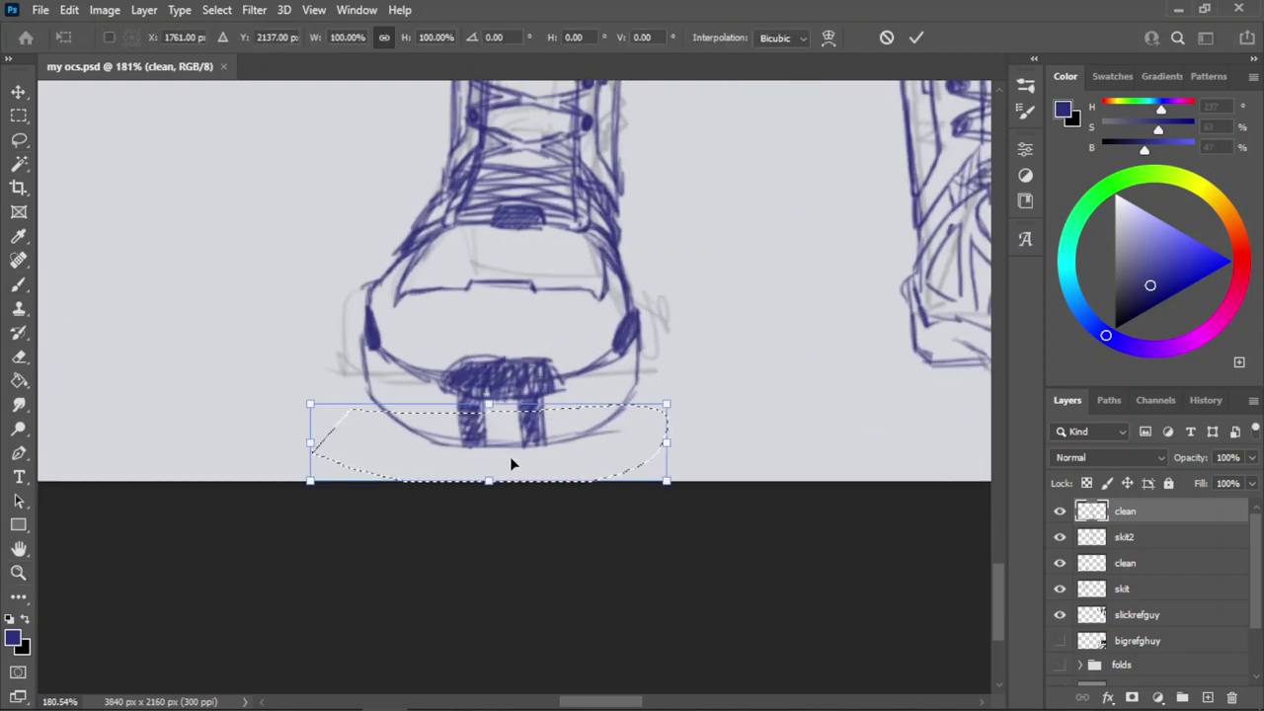
left_click_drag(487, 481, 485, 468)
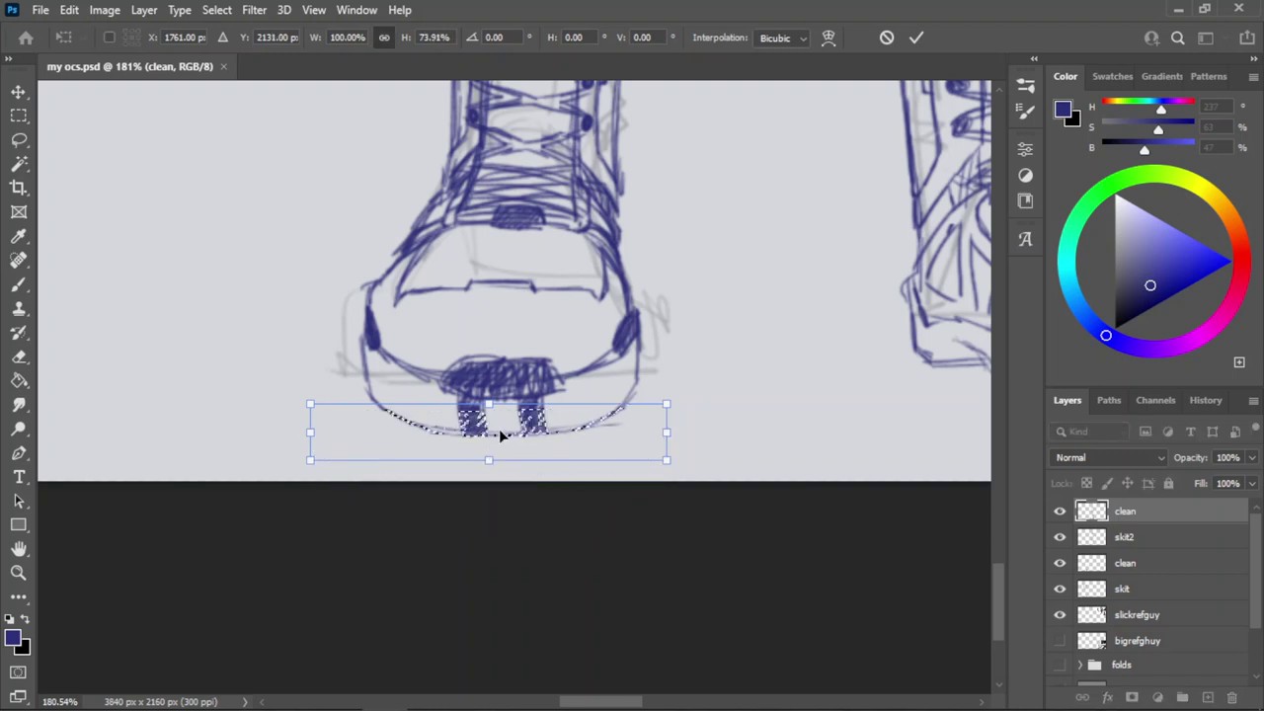
left_click(916, 37)
key("ctrl+d")
Erase the three-quarter boot's lower sole edge between arch and forefoot and redraw the short drop beneath the arch.
key("z")
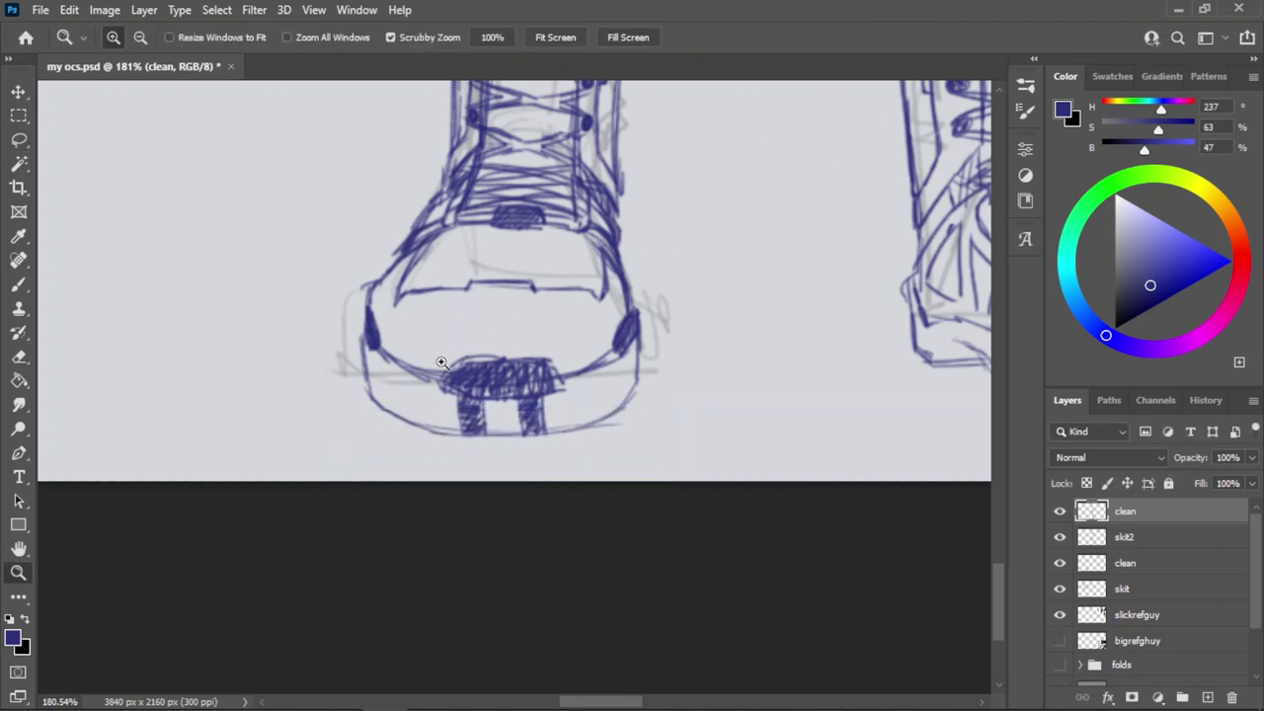
left_click_drag(648, 242, 329, 323)
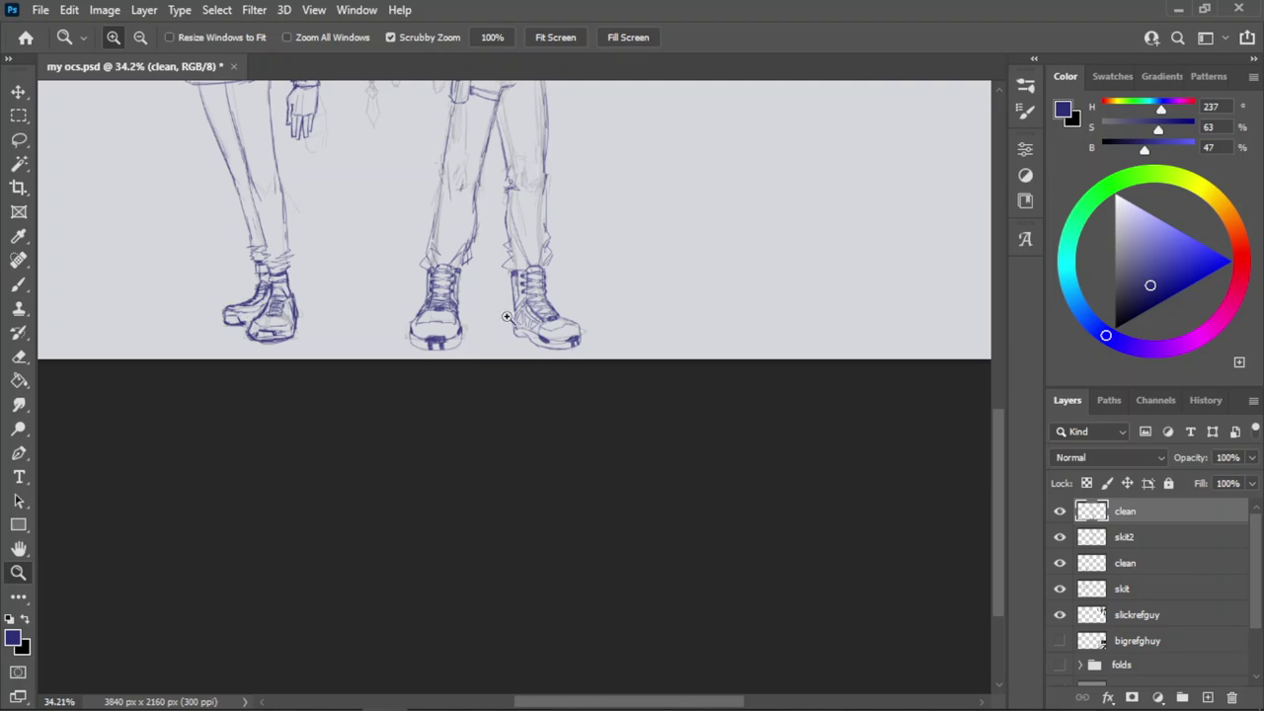
left_click_drag(505, 316, 620, 311)
left_click(724, 405)
key("e")
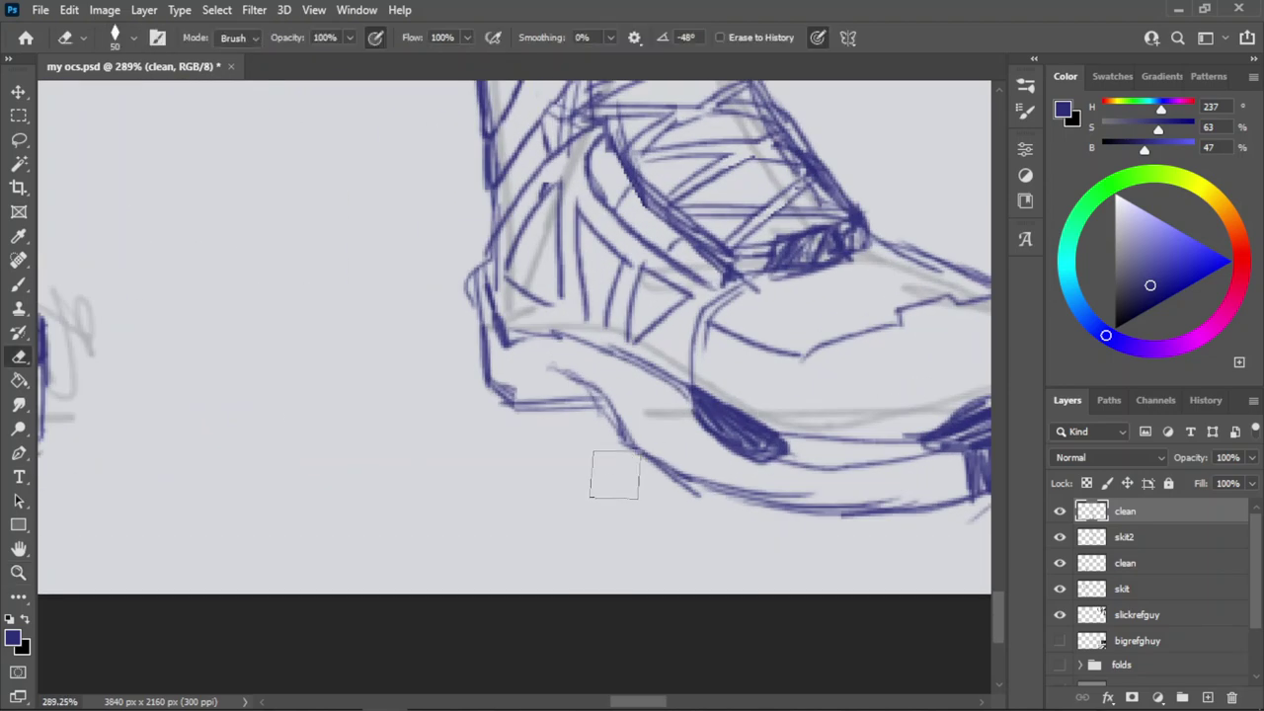
mouse_move(612, 474)
left_mouse_down()
mouse_move(632, 436)
mouse_move(711, 497)
mouse_move(658, 460)
left_mouse_up()
key("b")
left_click_drag(603, 395, 621, 441)
key("ctrl+z")
key("ctrl+z")
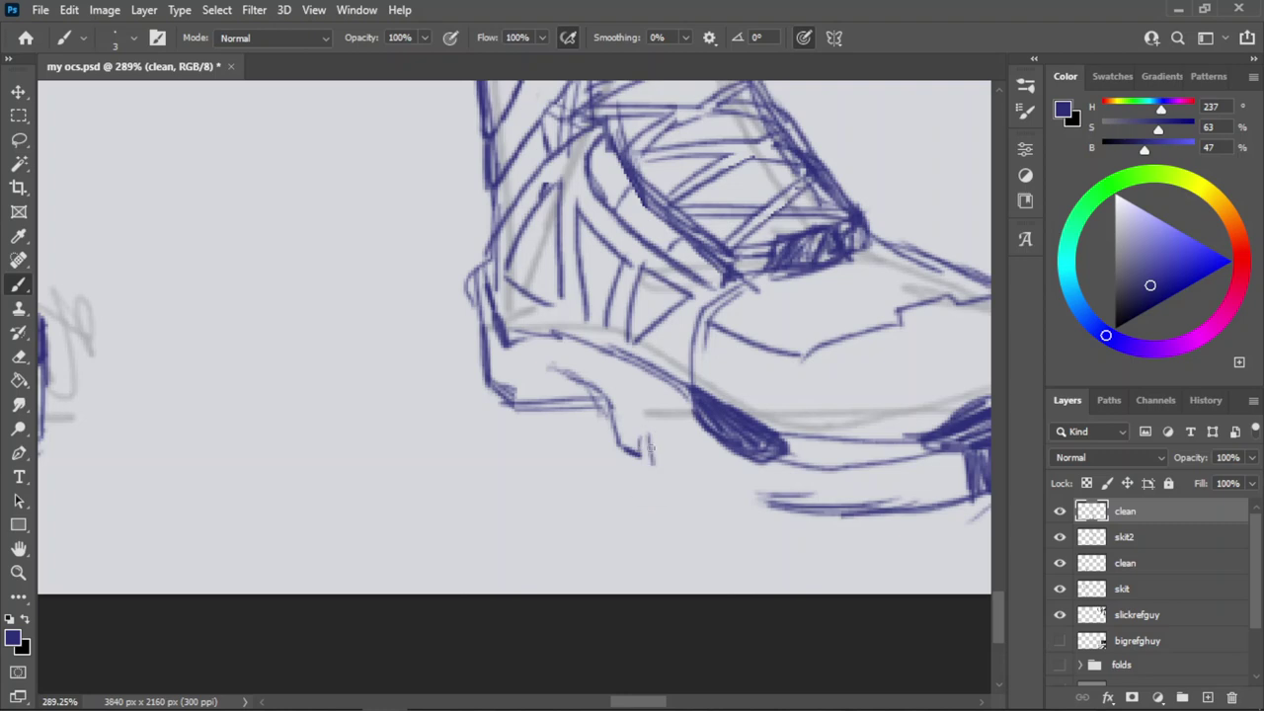
Draw a row of small stepped tread teeth along the three-quarter boot's sole, joining them to the forefoot's lower edge.
key("ctrl+z")
key("ctrl+z")
mouse_move(640, 455)
left_mouse_down()
mouse_move(642, 436)
mouse_move(688, 480)
left_mouse_up()
key("ctrl+z")
key("ctrl+z")
key("ctrl+z")
left_click_drag(701, 481, 736, 501)
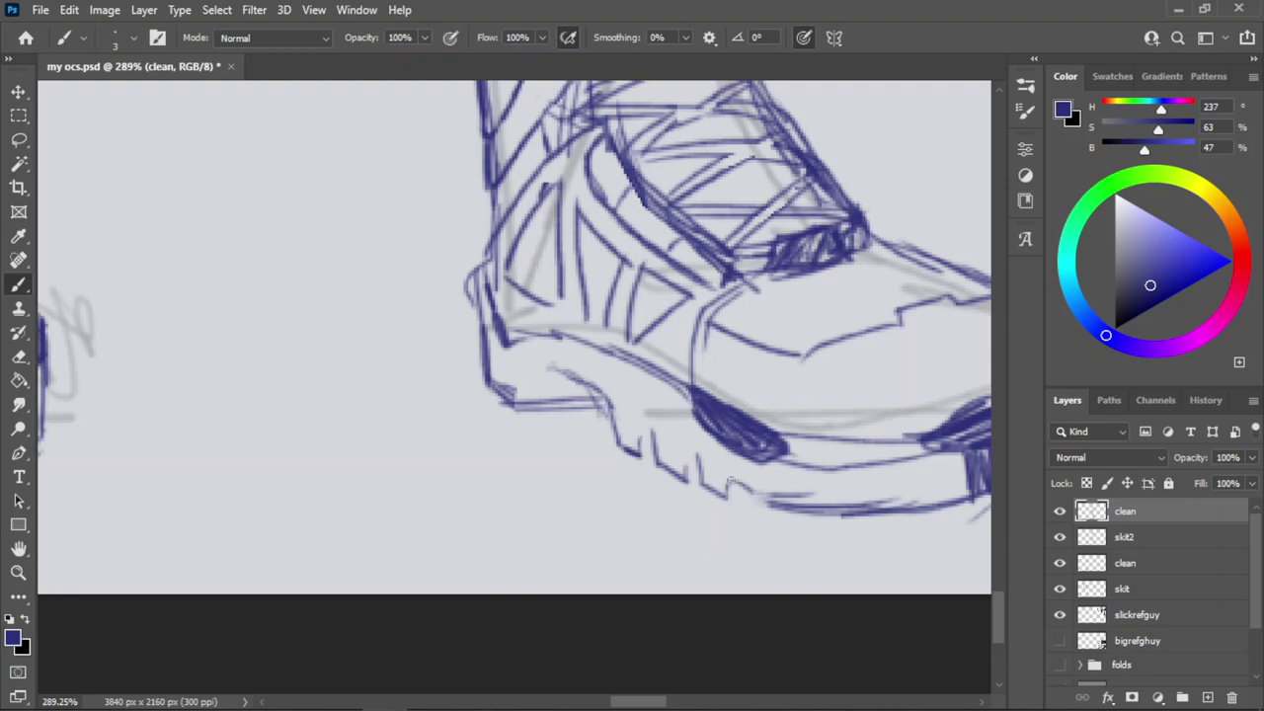
left_click_drag(730, 483, 740, 492)
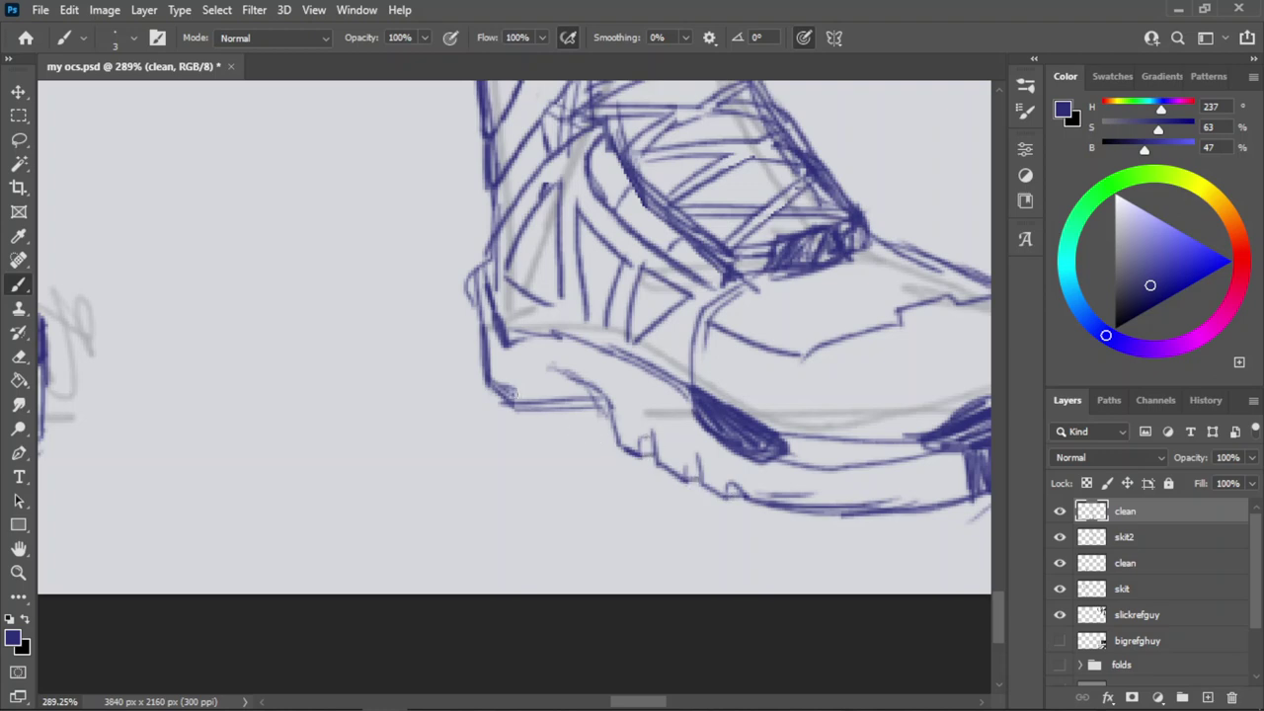
Trim the three-quarter boot's lower heel corner into a rounder shape and sketch a curved line above the sole's arch.
key("e")
left_click_drag(542, 403, 498, 395)
key("b")
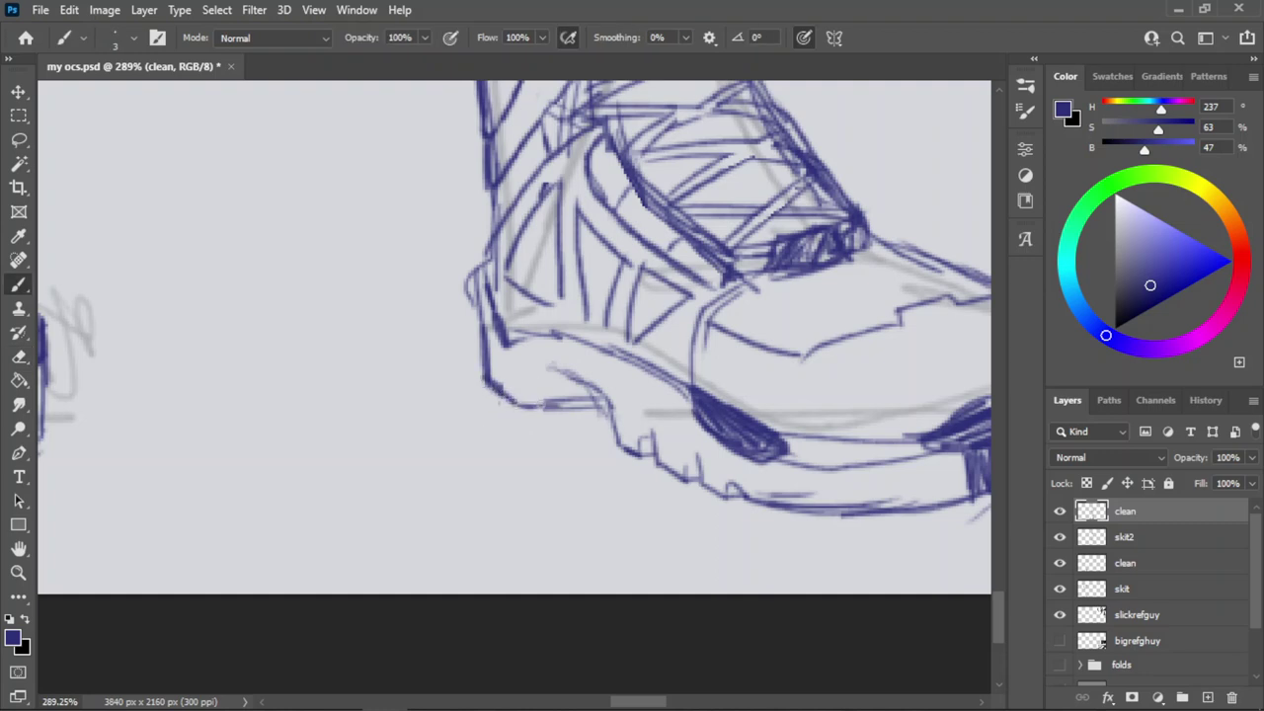
mouse_move(557, 379)
left_mouse_down()
mouse_move(534, 376)
mouse_move(598, 391)
left_mouse_up()
key("ctrl+z")
Erase part of the front boot's outer sole edge beside the three-quarter boot and redraw it as a stepped notch.
key("z")
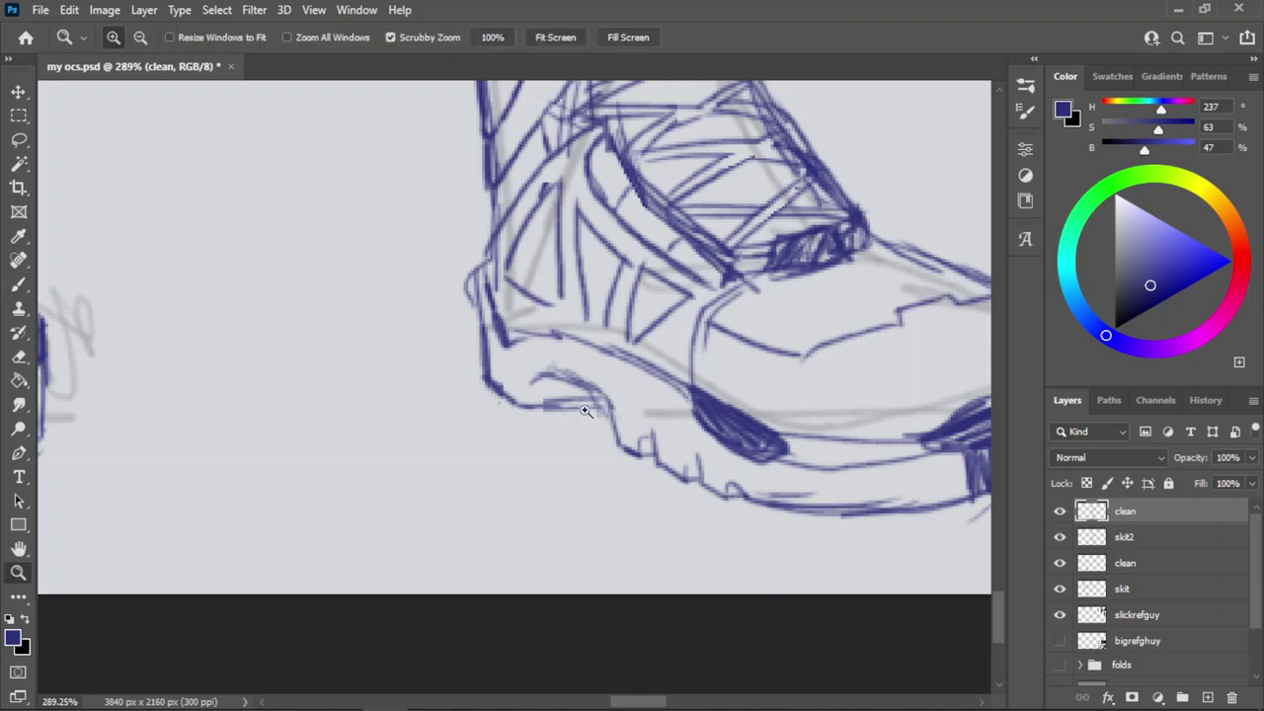
left_click_drag(585, 411, 558, 423)
scroll(422, 445, "up", 4)
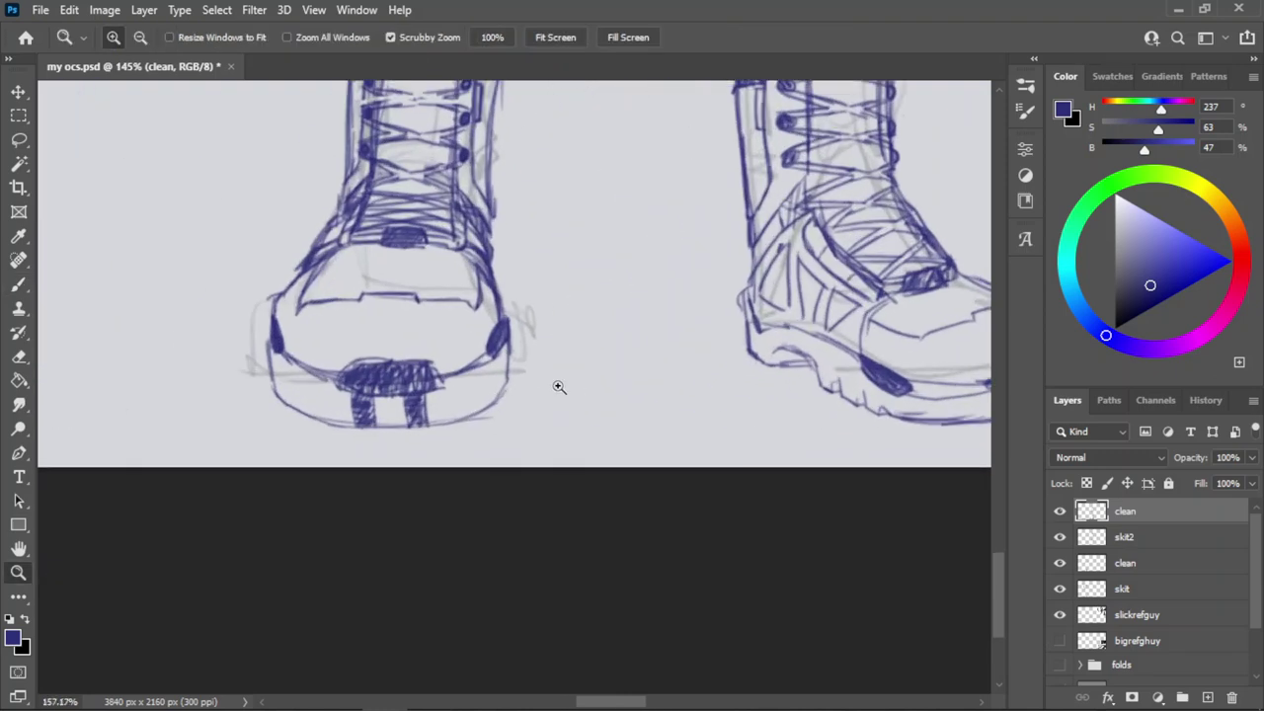
scroll(560, 386, "up", 3)
key("e")
key("b")
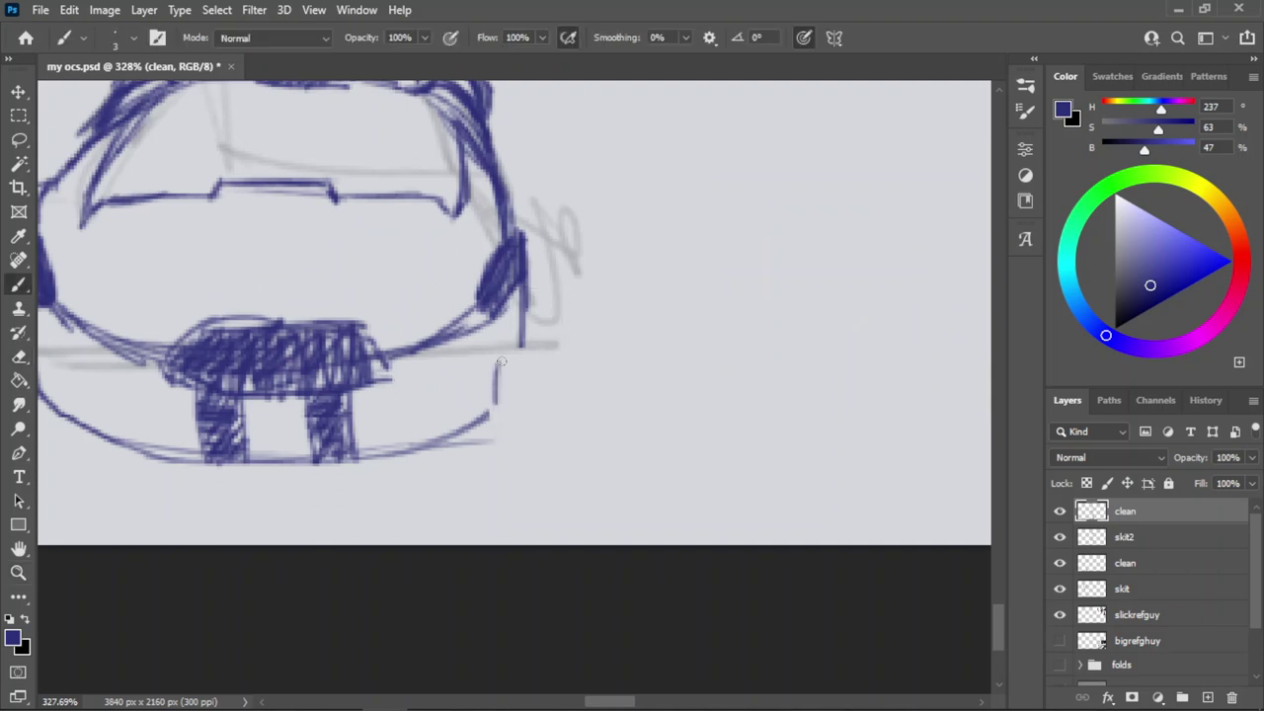
mouse_move(494, 358)
left_mouse_down()
mouse_move(501, 336)
mouse_move(504, 386)
mouse_move(518, 344)
left_mouse_up()
Examine the reworked soles of both boots up close and in proportion to the two full figures.
key("ctrl+space")
left_click_drag(565, 406, 460, 425)
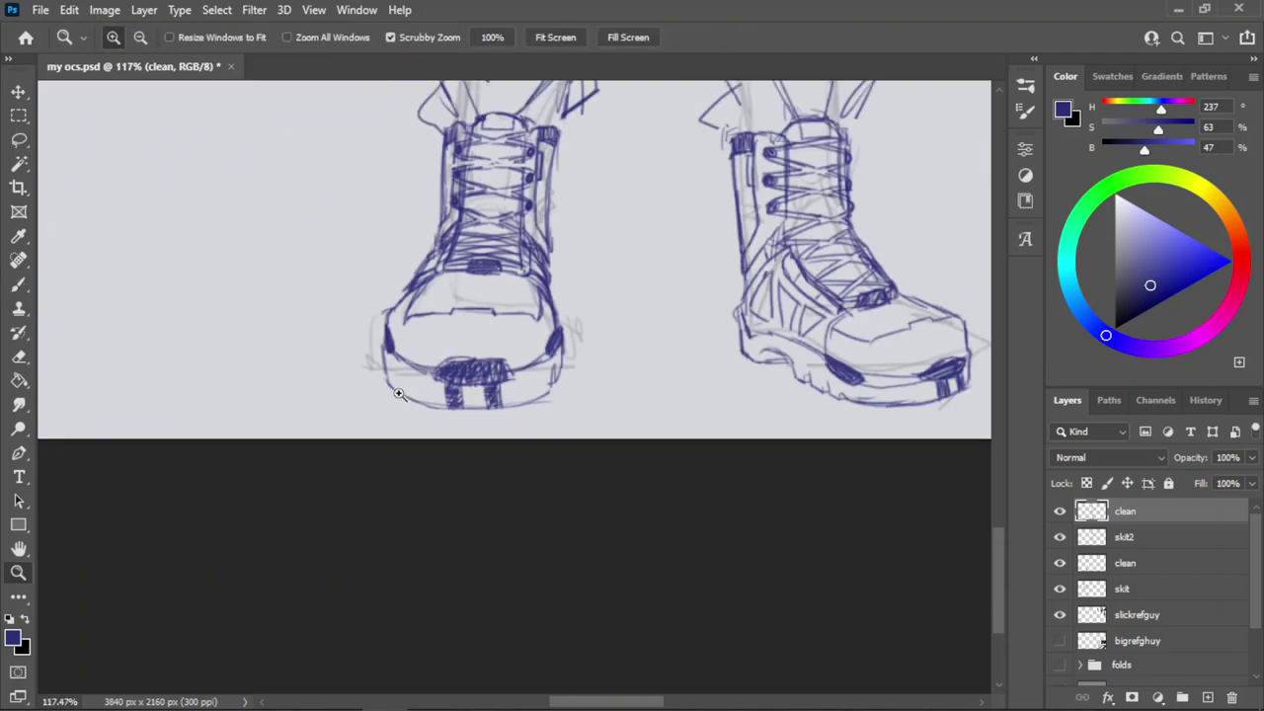
left_click_drag(399, 393, 539, 375)
scroll(390, 332, "down", 5)
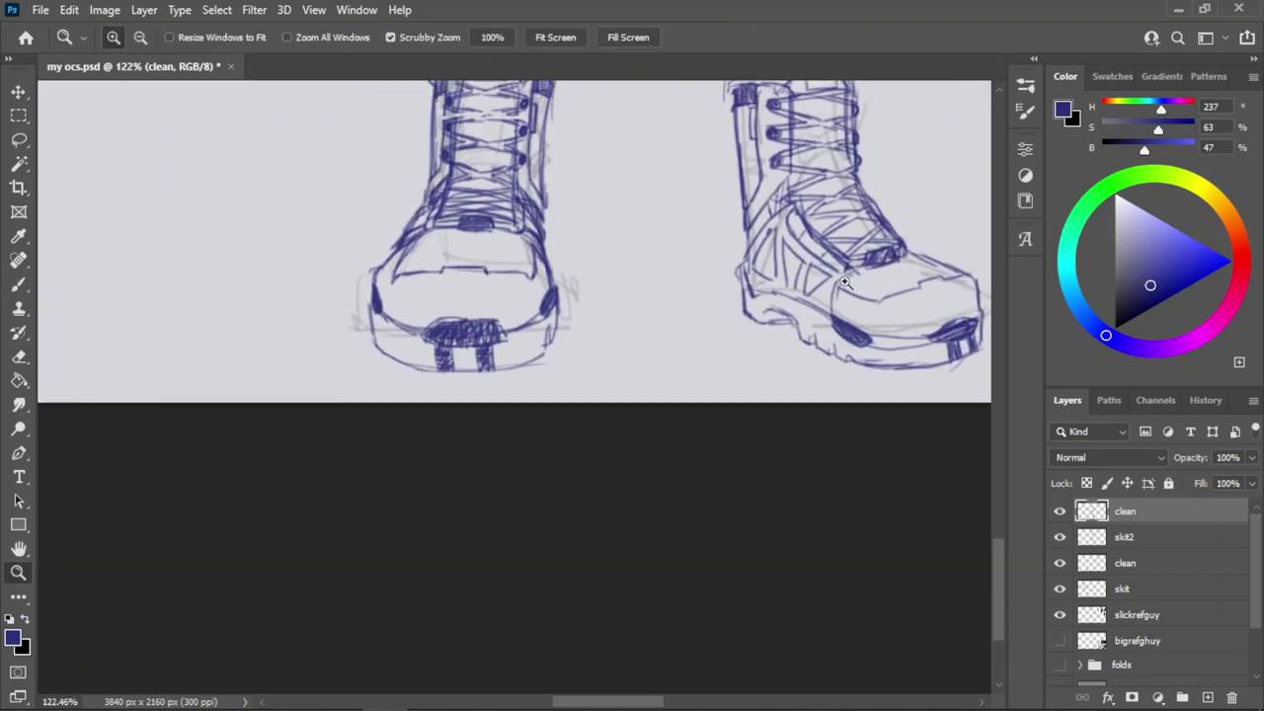
scroll(917, 272, "up", 2)
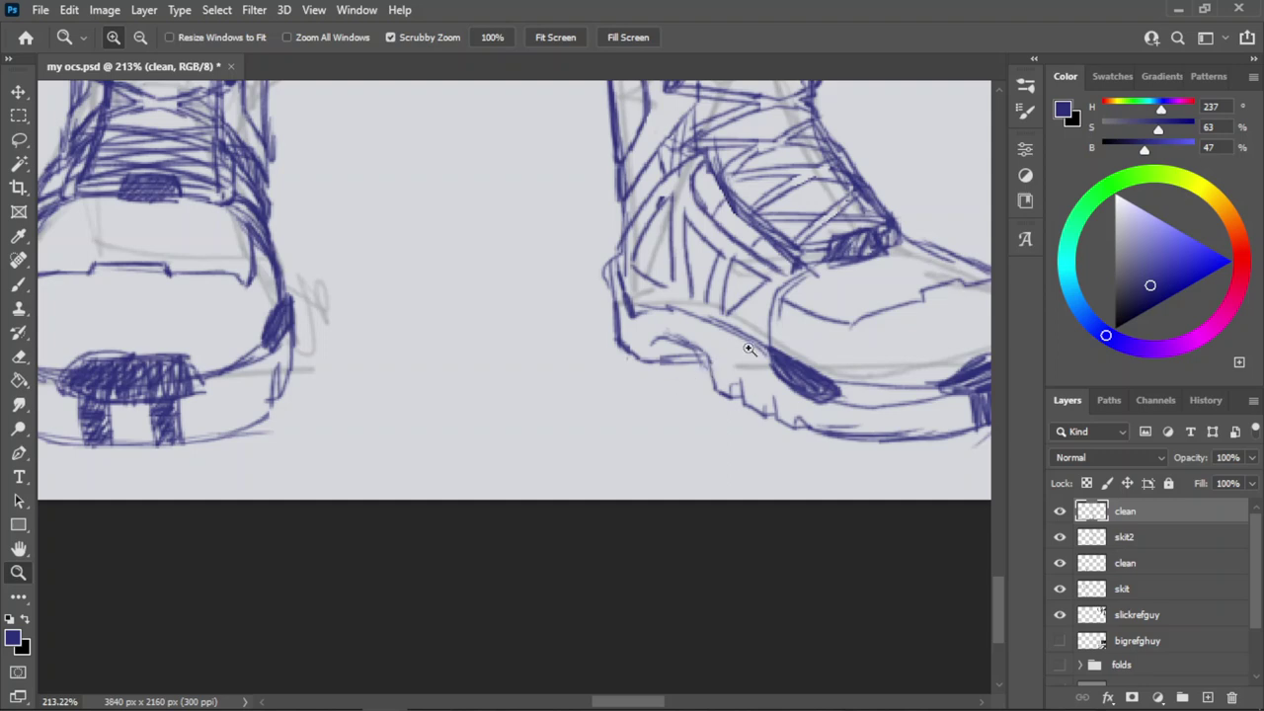
scroll(750, 348, "up", 1)
key("e")
left_click_drag(607, 216, 648, 210)
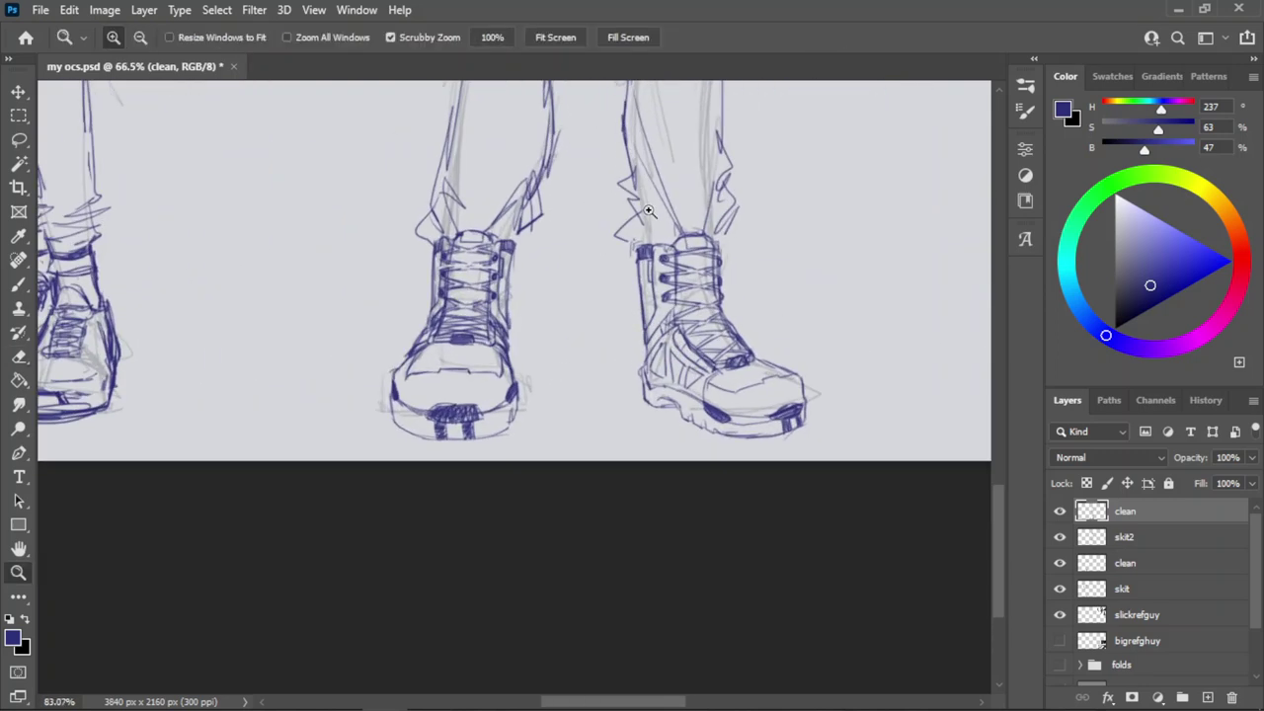
left_click_drag(640, 355, 583, 420)
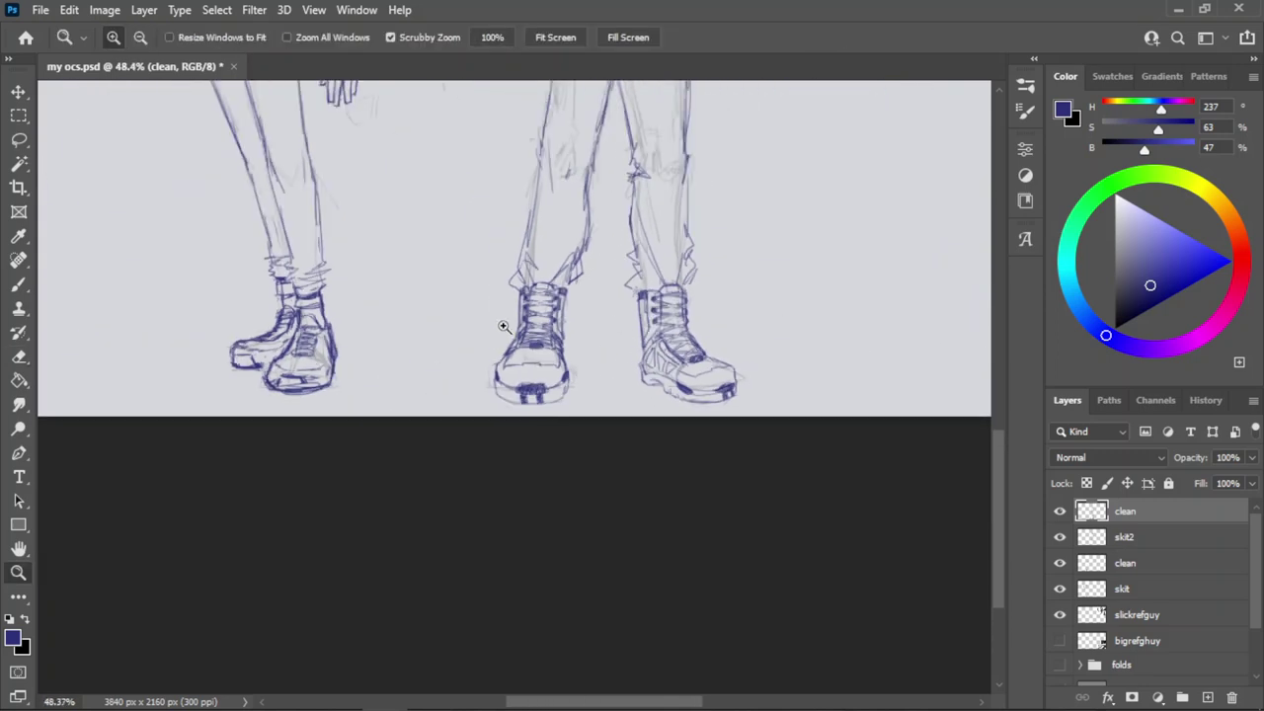
scroll(494, 358, "up", 2)
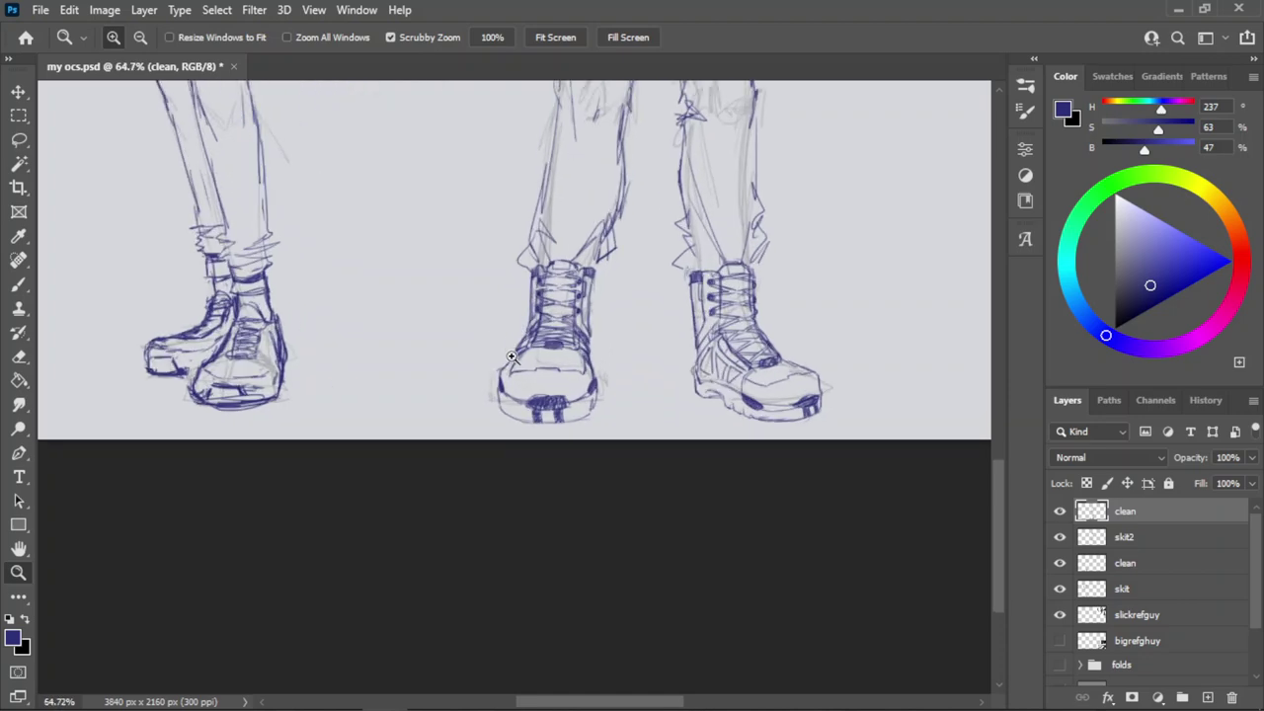
scroll(570, 390, "down", 4)
scroll(680, 408, "up", 2)
scroll(654, 468, "up", 1)
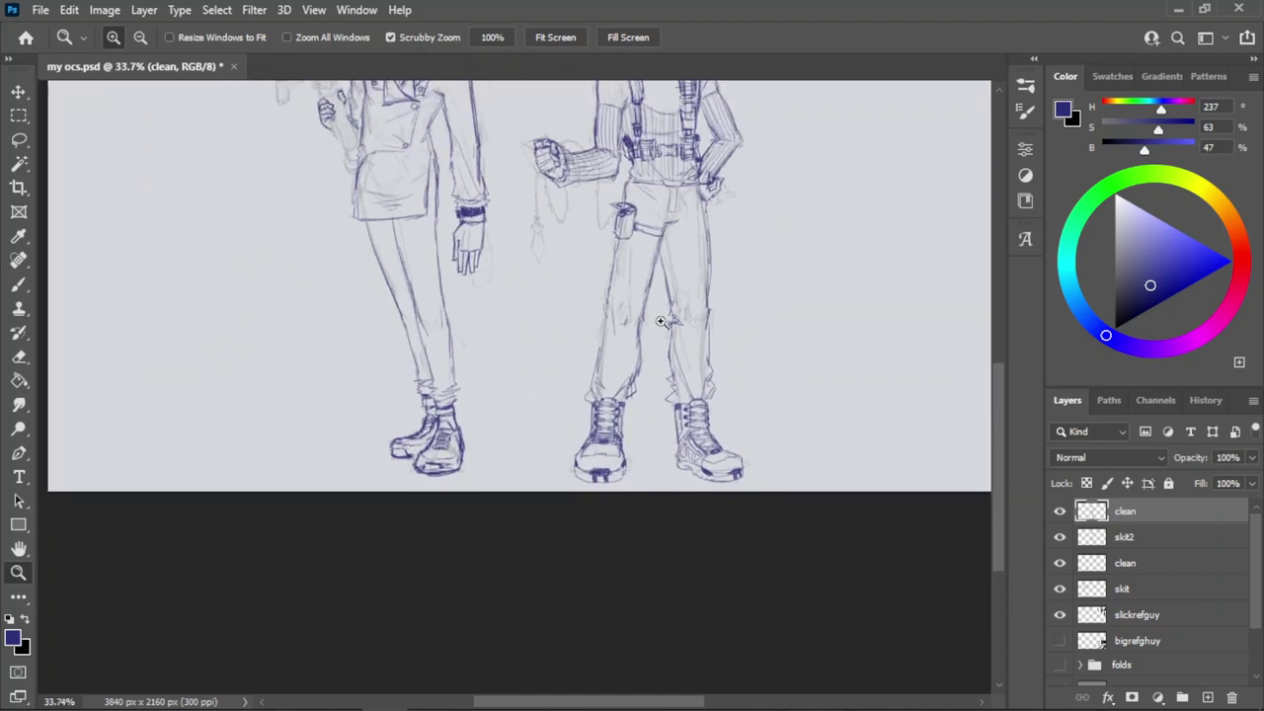
scroll(622, 335, "up", 2)
scroll(620, 444, "up", 2)
Add a short slanted crease at the trousers' crotch beside the thigh strap and save the document.
key("b")
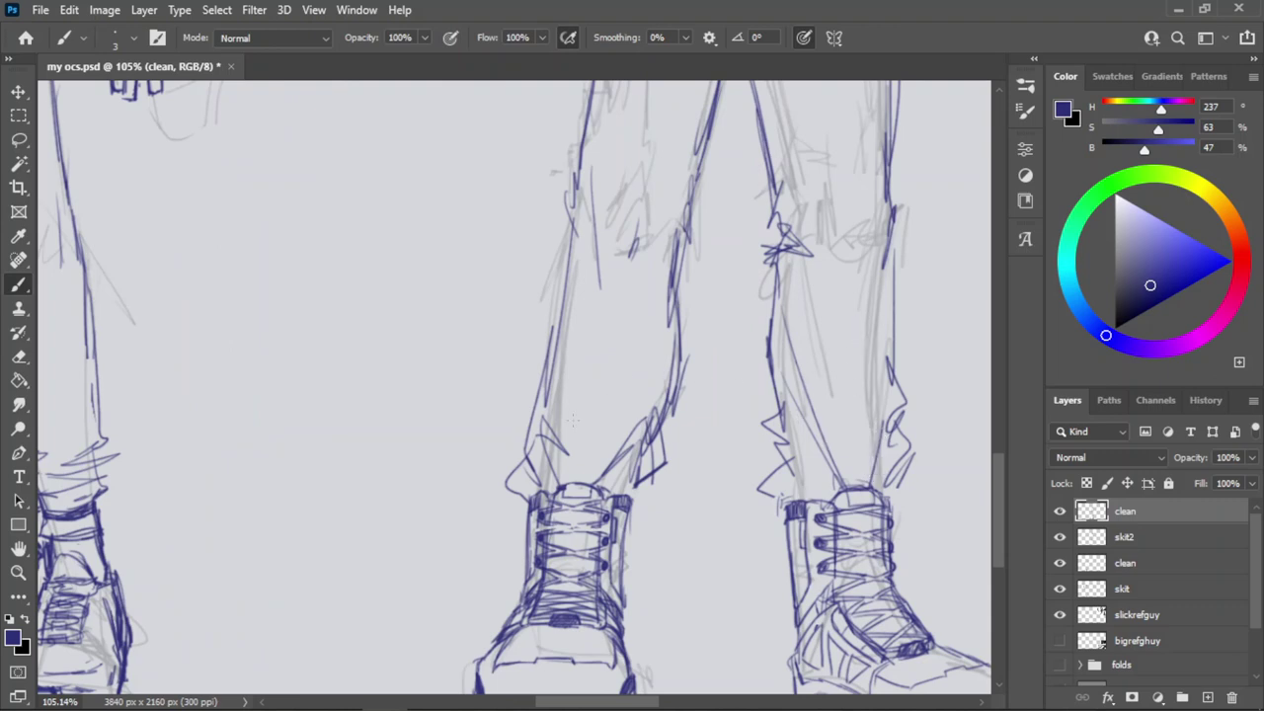
key("z")
left_click_drag(741, 461, 689, 455)
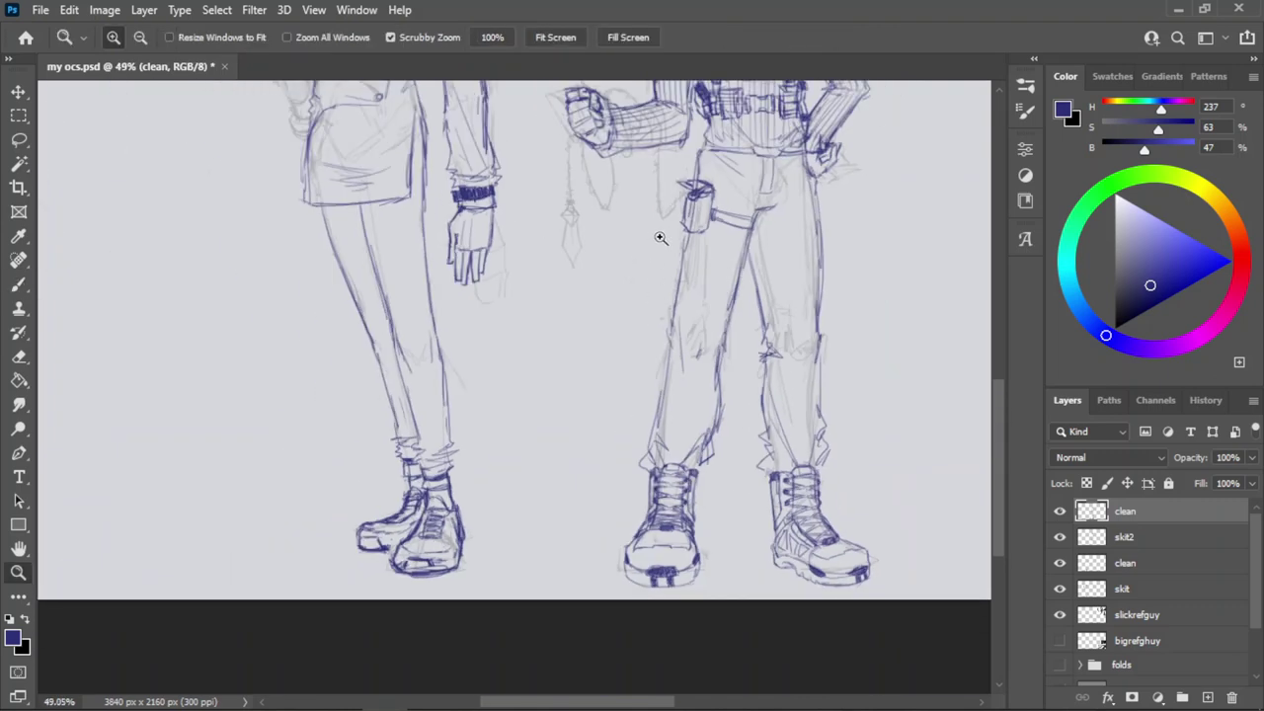
left_click_drag(680, 295, 727, 323)
left_click_drag(763, 484, 729, 474)
scroll(818, 409, "up", 3)
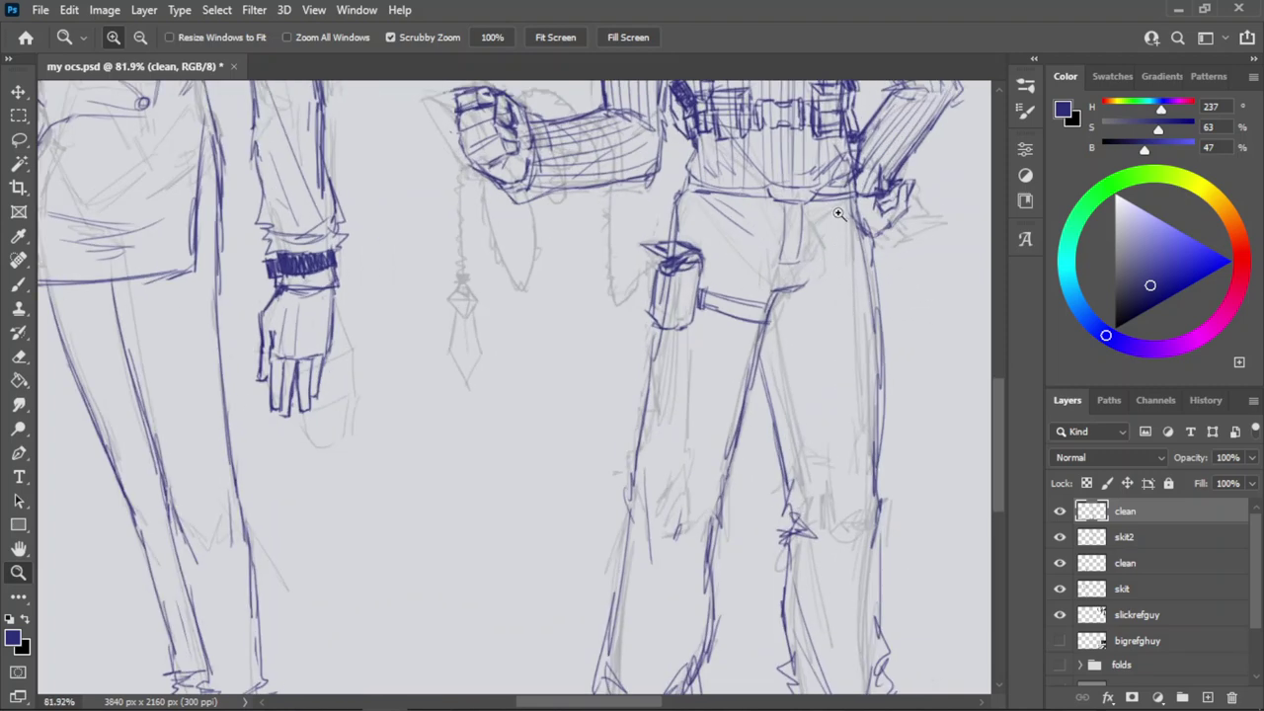
key("b")
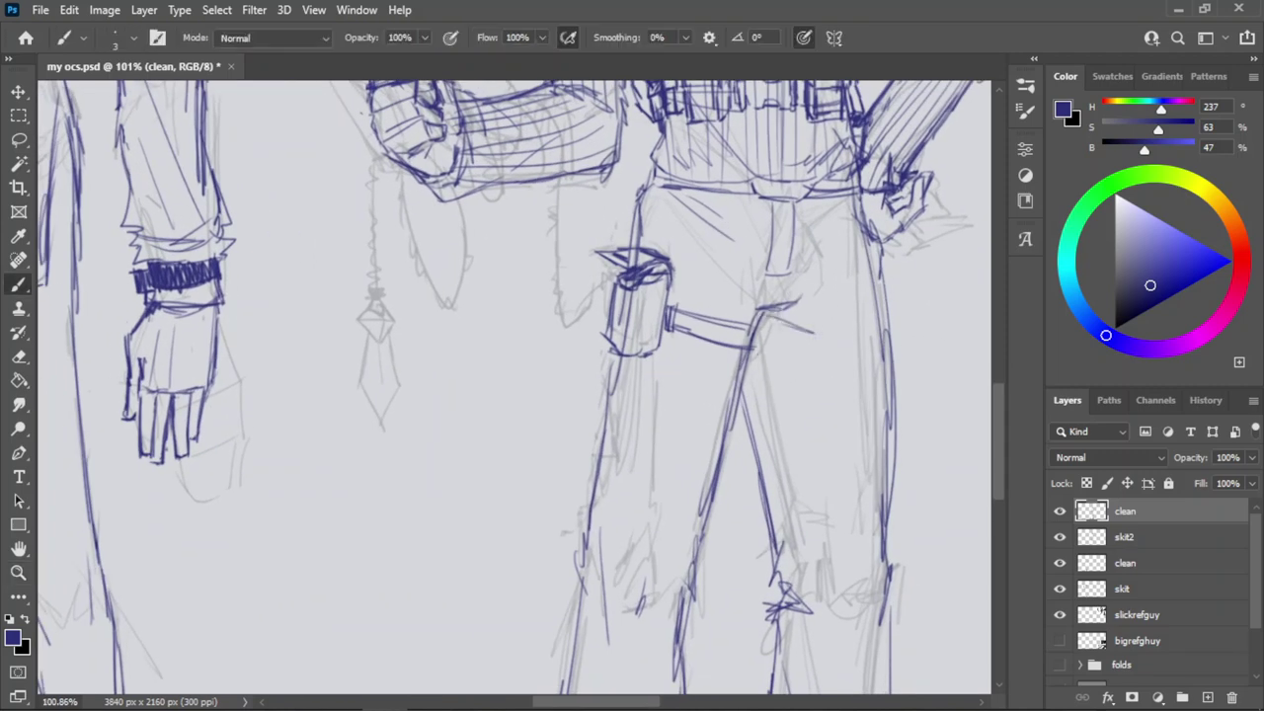
key("ctrl+z")
key("z")
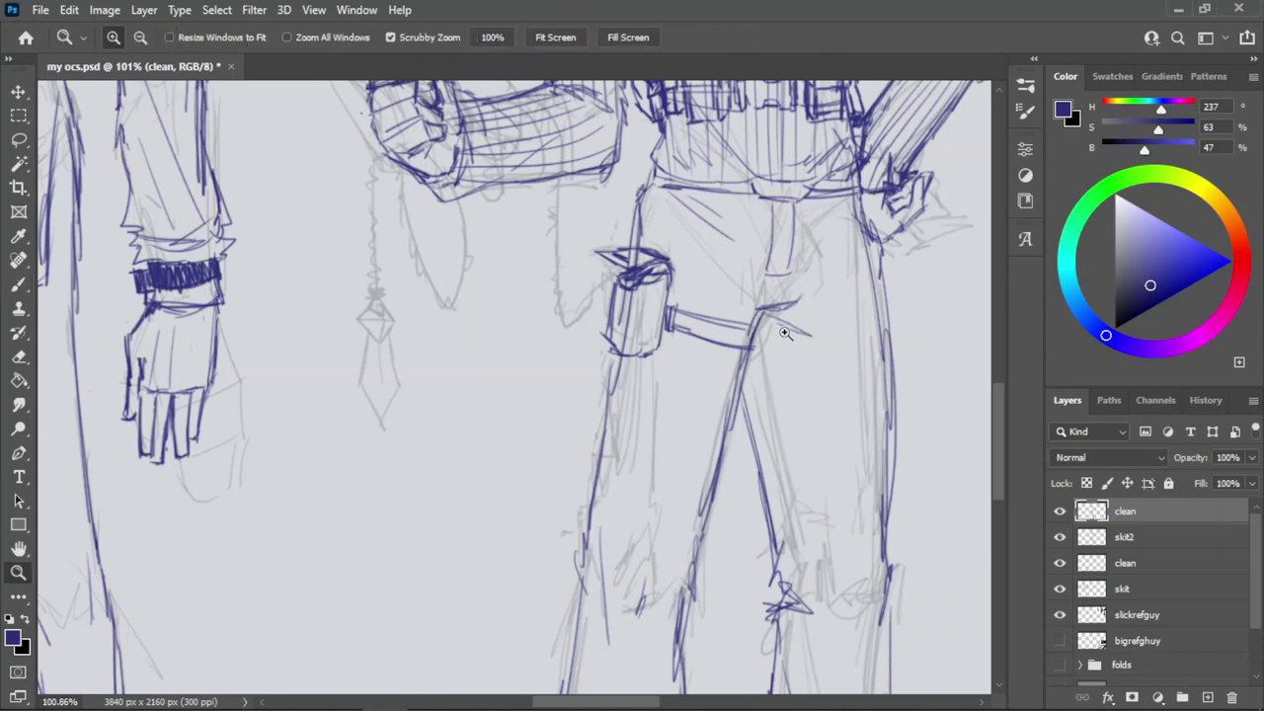
left_click_drag(828, 261, 858, 274)
left_click_drag(711, 392, 644, 383)
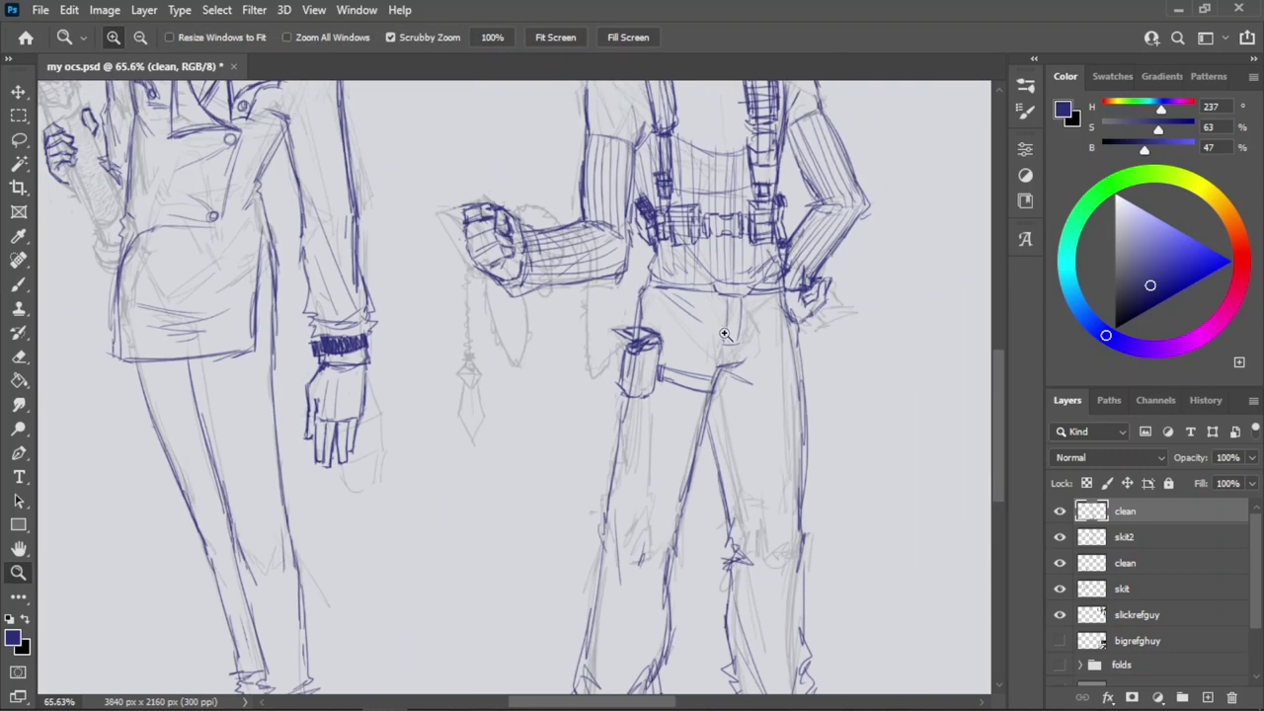
key("ctrl+s")
Darken the trousers' waistband with hatching on both sides of the centre front.
left_click_drag(726, 299, 790, 306)
key("b")
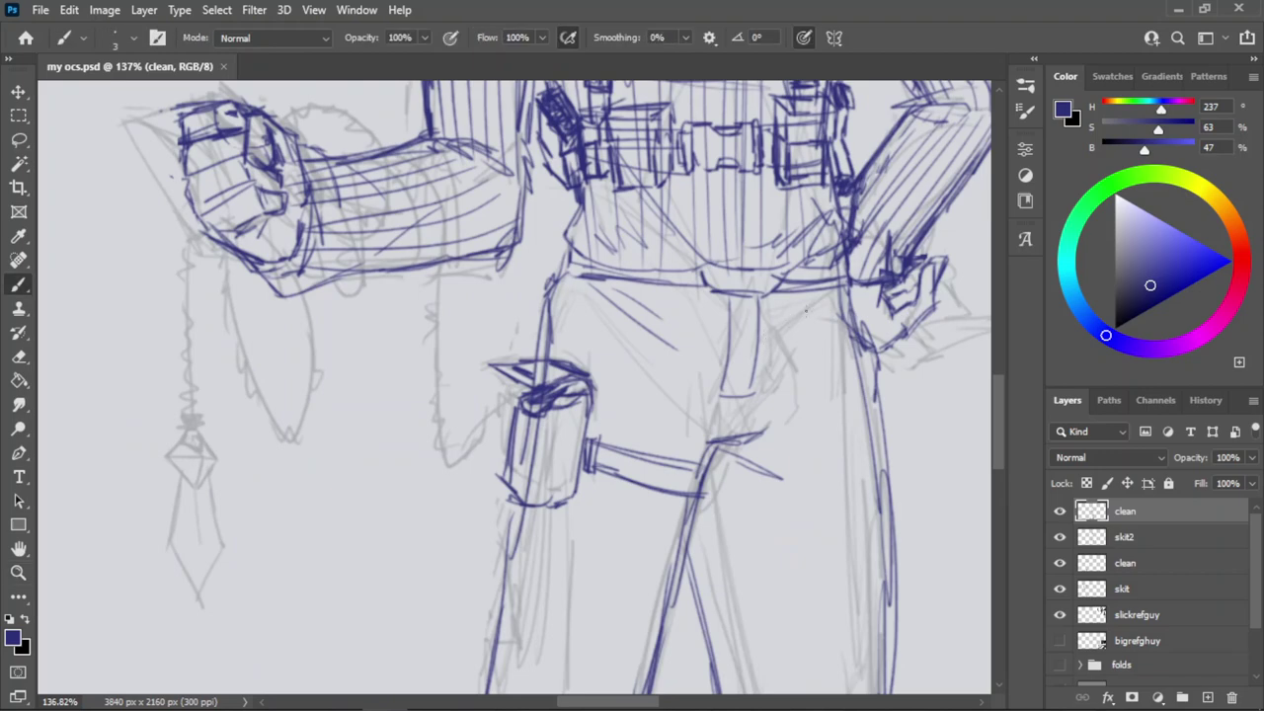
key("z")
scroll(779, 331, "down", 3)
scroll(779, 313, "up", 4)
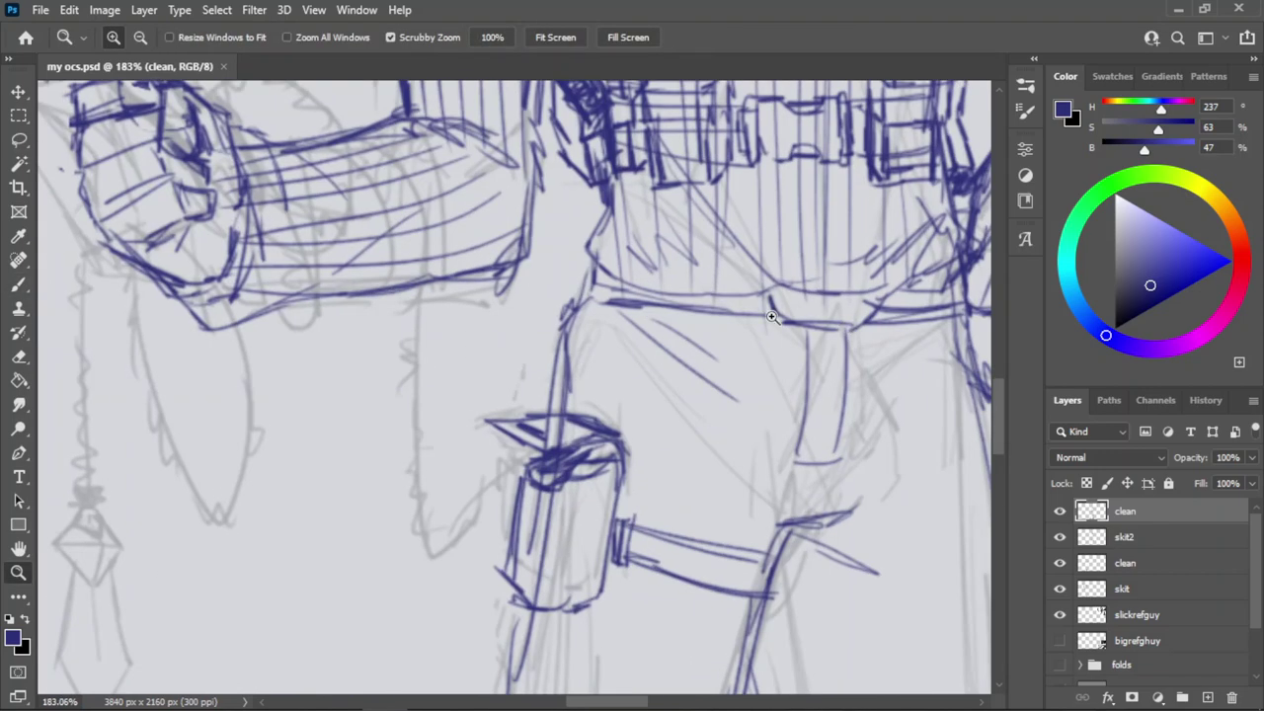
key("b")
mouse_move(770, 299)
left_mouse_down()
mouse_move(629, 294)
mouse_move(674, 303)
mouse_move(622, 305)
mouse_move(772, 312)
left_mouse_up()
mouse_move(882, 315)
left_mouse_down()
mouse_move(939, 314)
mouse_move(964, 301)
mouse_move(883, 313)
mouse_move(958, 291)
left_mouse_up()
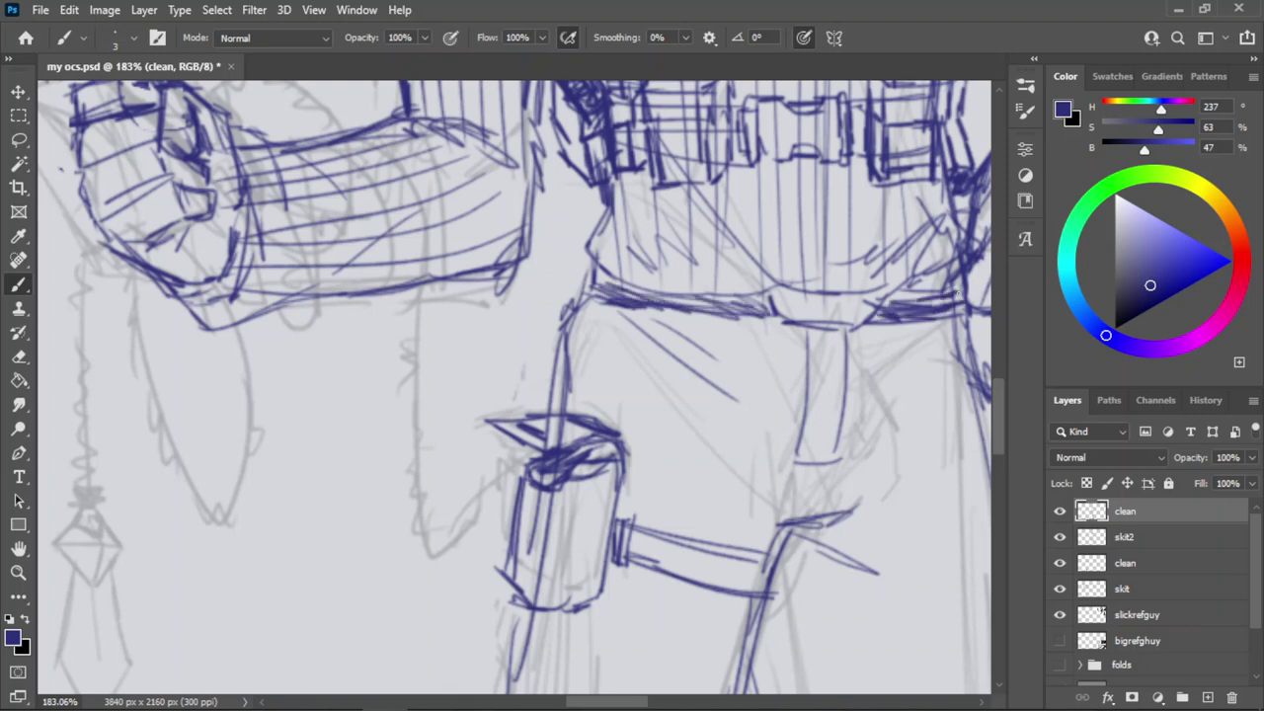
Shade the two large front buttons on the sword-bearing character's coat and save the document.
key("z")
left_click_drag(699, 326, 611, 321)
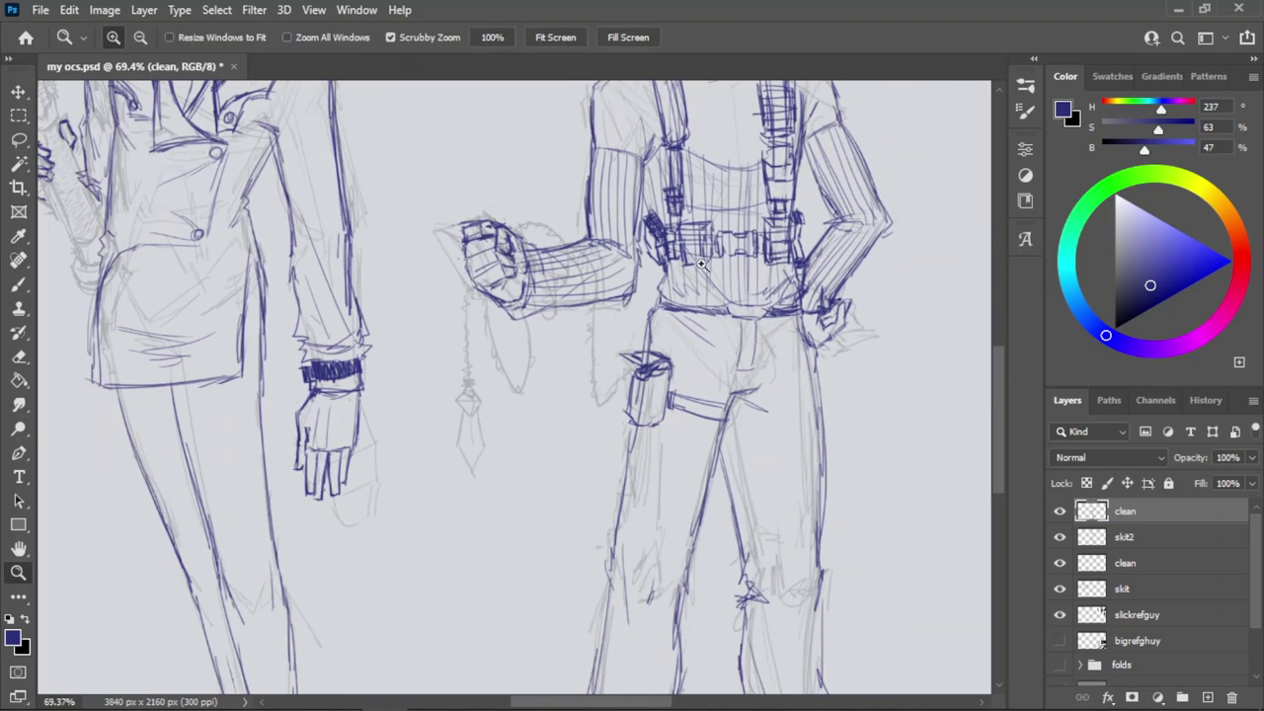
left_click_drag(644, 268, 669, 387)
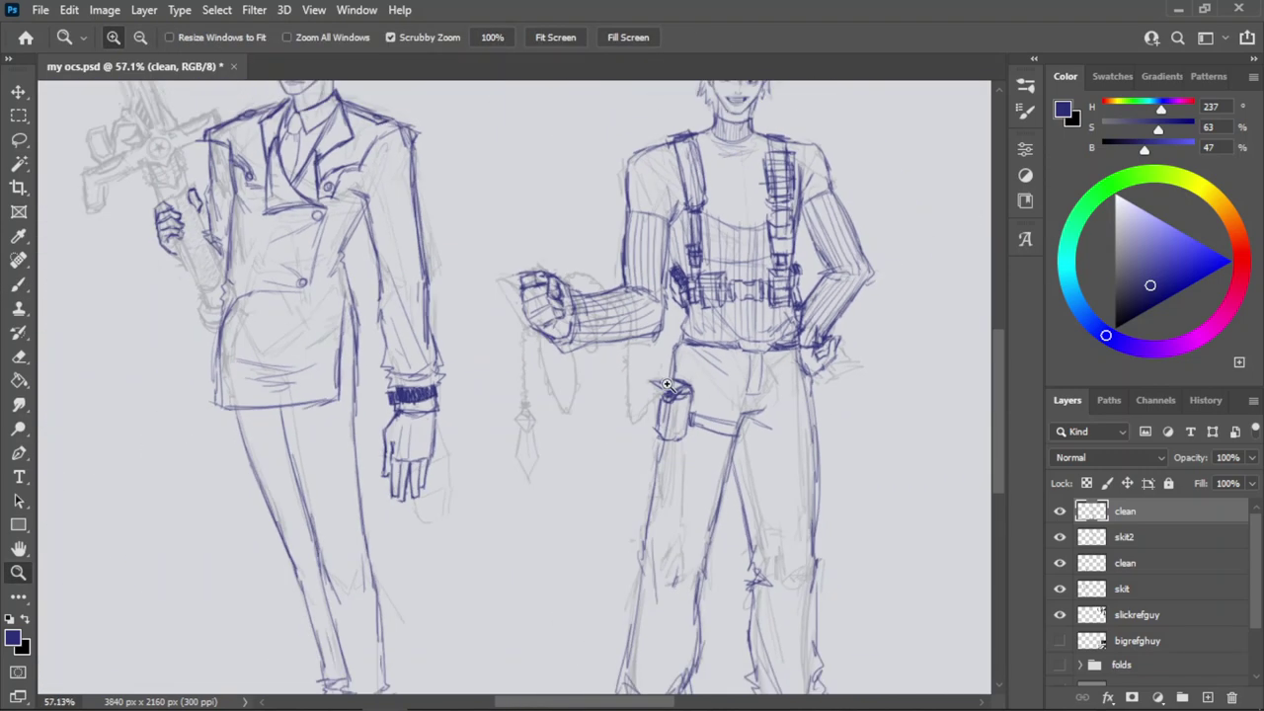
left_click_drag(532, 310, 418, 312)
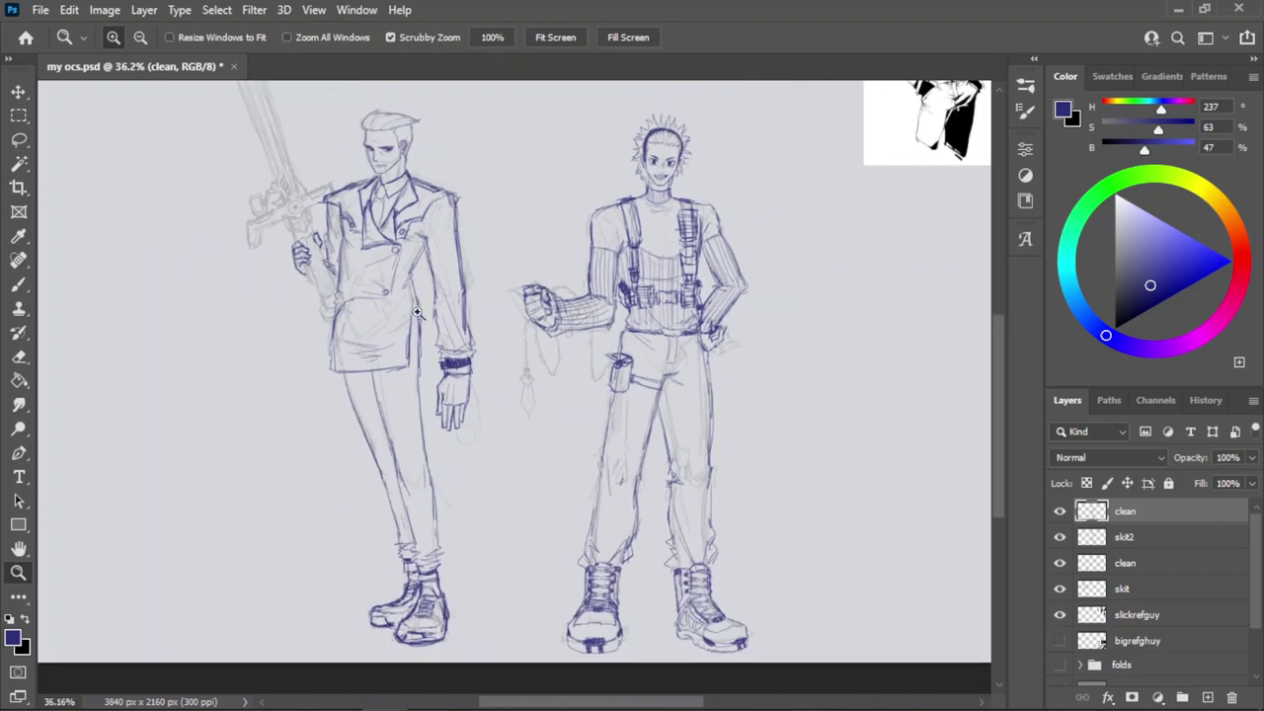
left_click_drag(303, 227, 454, 258)
key("b")
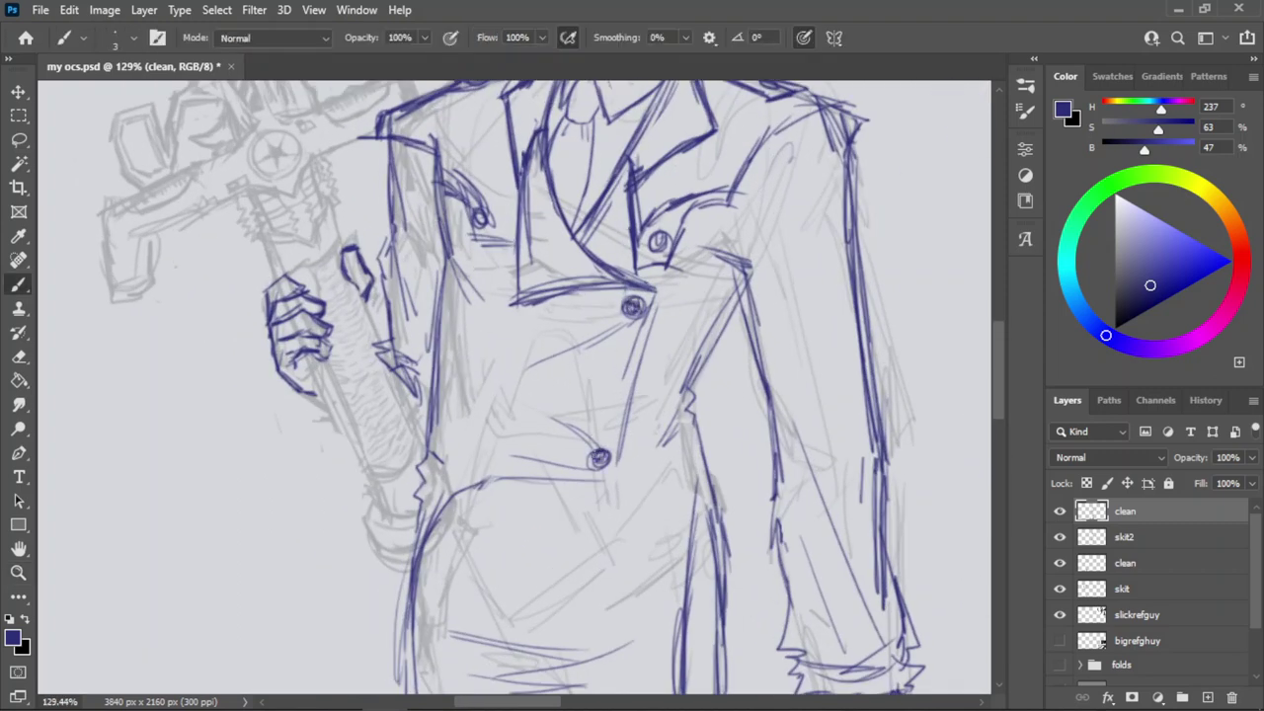
left_click_drag(599, 455, 597, 462)
key("z")
left_click_drag(555, 345, 521, 377)
key("ctrl+s")
On the clean layer between skit2 and skit, replace the coat's jagged waist edge near the sword grip and shade both front buttons.
left_click_drag(476, 421, 596, 385)
key("e")
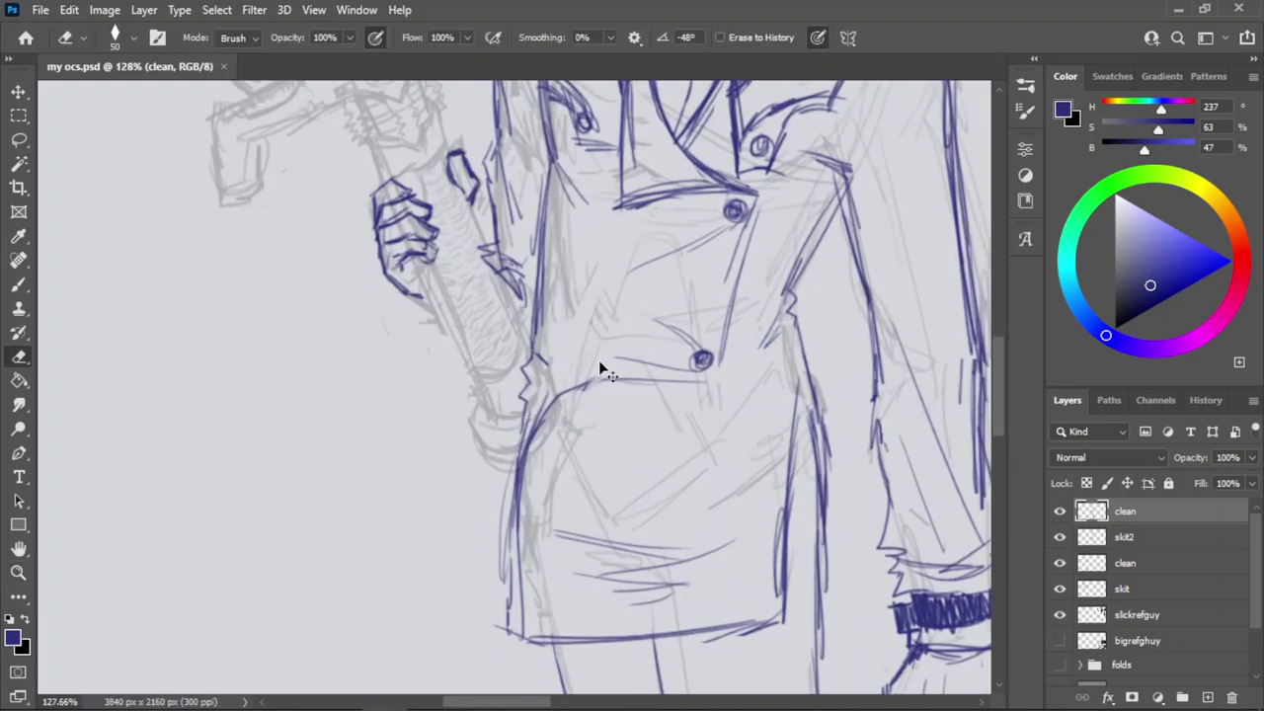
left_click(1132, 588)
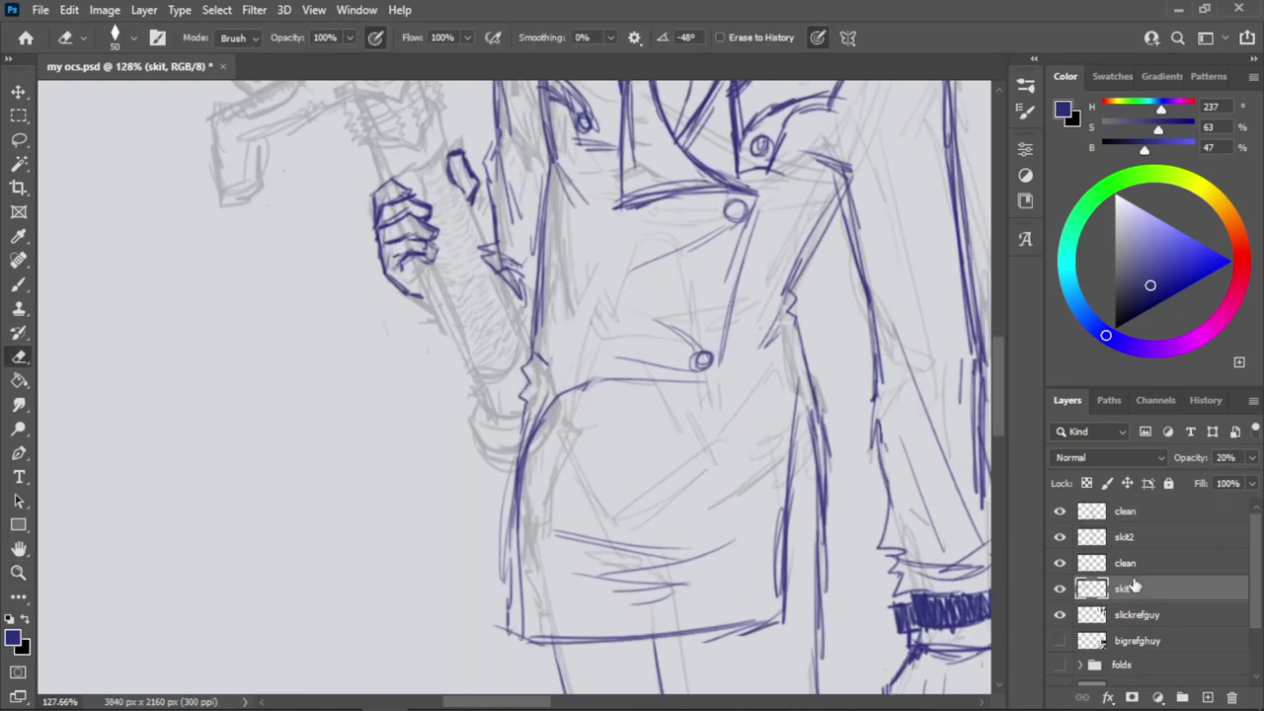
left_click(1126, 563)
key("b")
key("e")
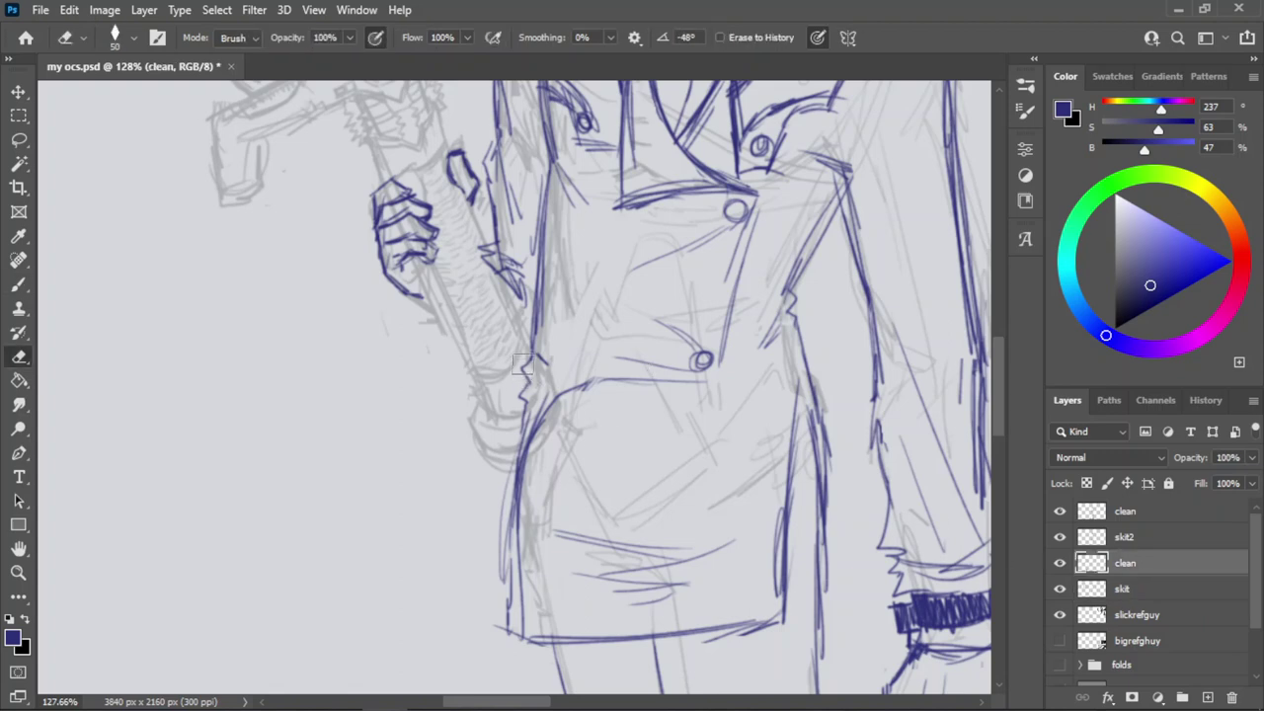
left_click_drag(522, 366, 516, 435)
key("b")
key("ctrl+z")
left_click_drag(531, 362, 526, 381)
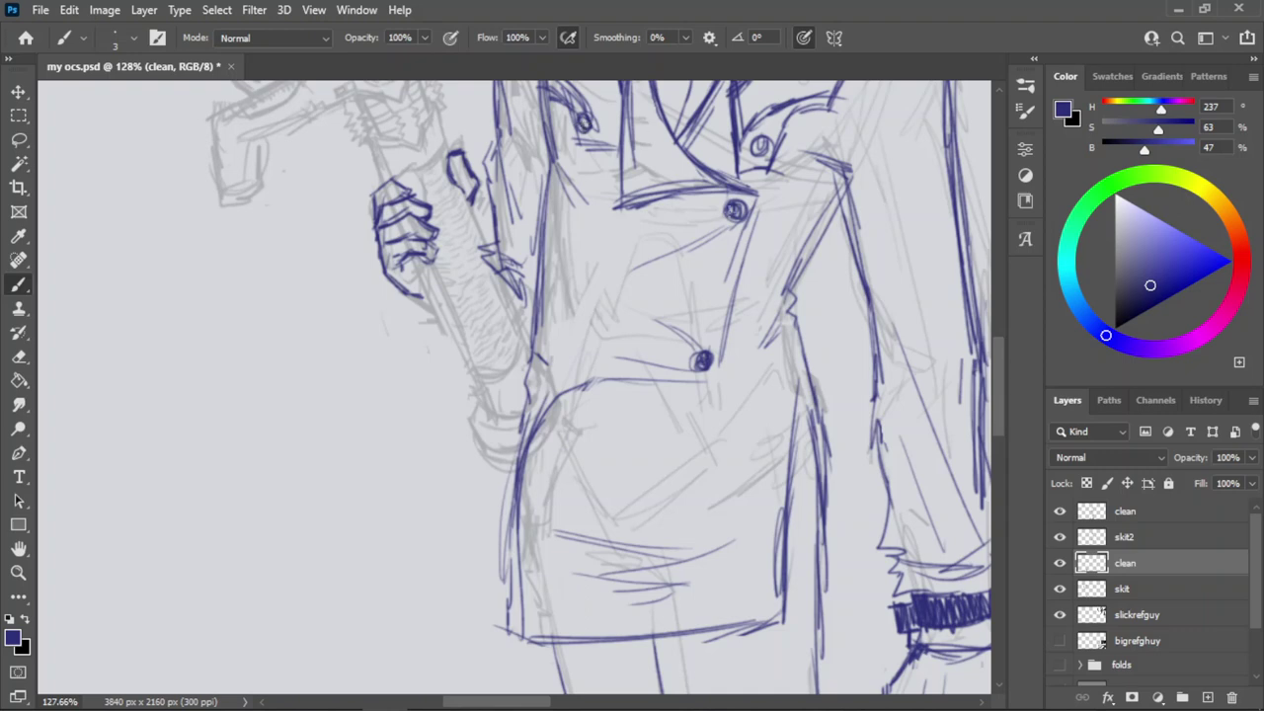
key("z")
left_click_drag(693, 309, 660, 305)
left_click_drag(673, 168, 757, 203)
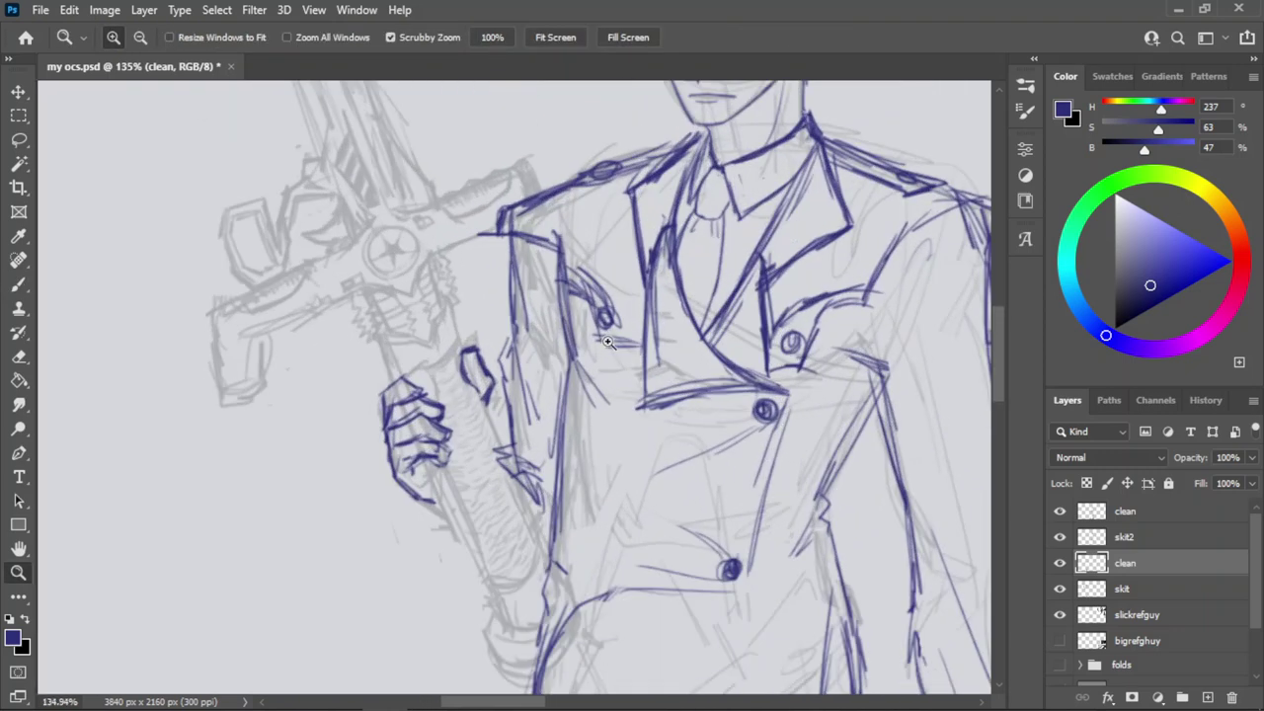
Draw the curved edge of the coat's chest pocket flap on the sword-arm side and shade the pocket's button.
key("b")
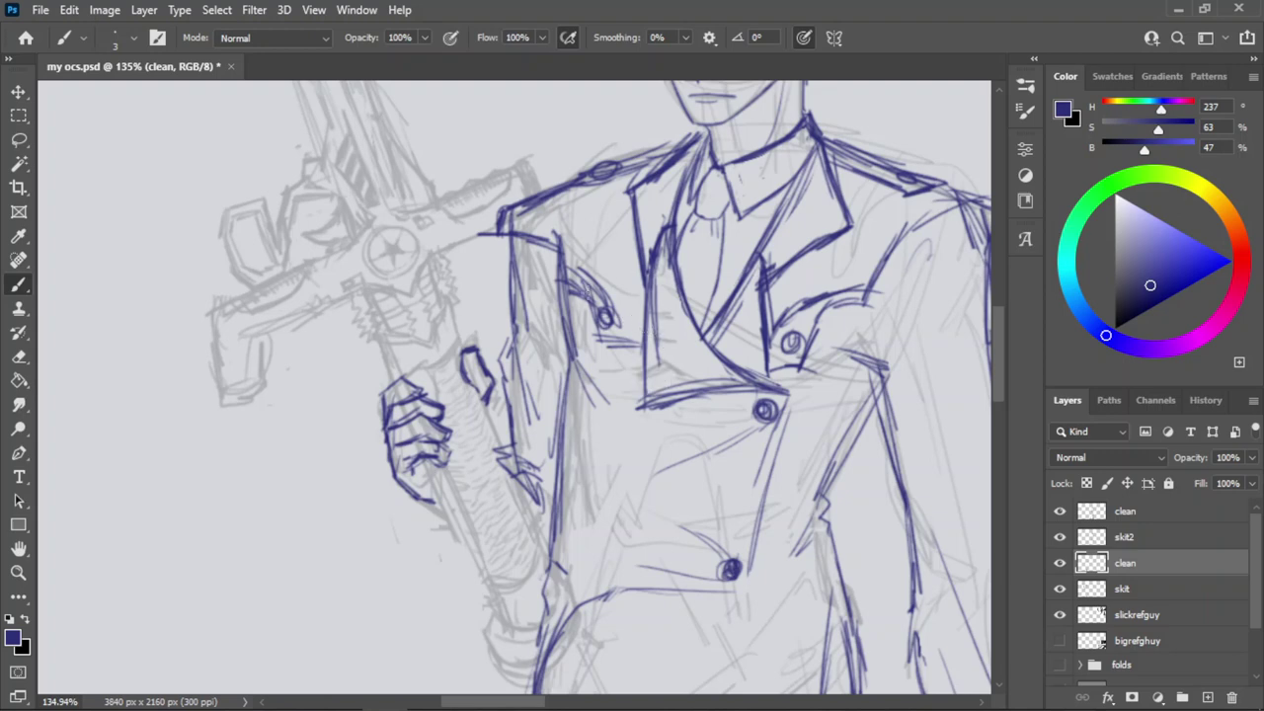
left_click_drag(577, 279, 637, 329)
key("ctrl+z")
mouse_move(565, 263)
left_mouse_down()
mouse_move(638, 328)
mouse_move(600, 326)
left_mouse_up()
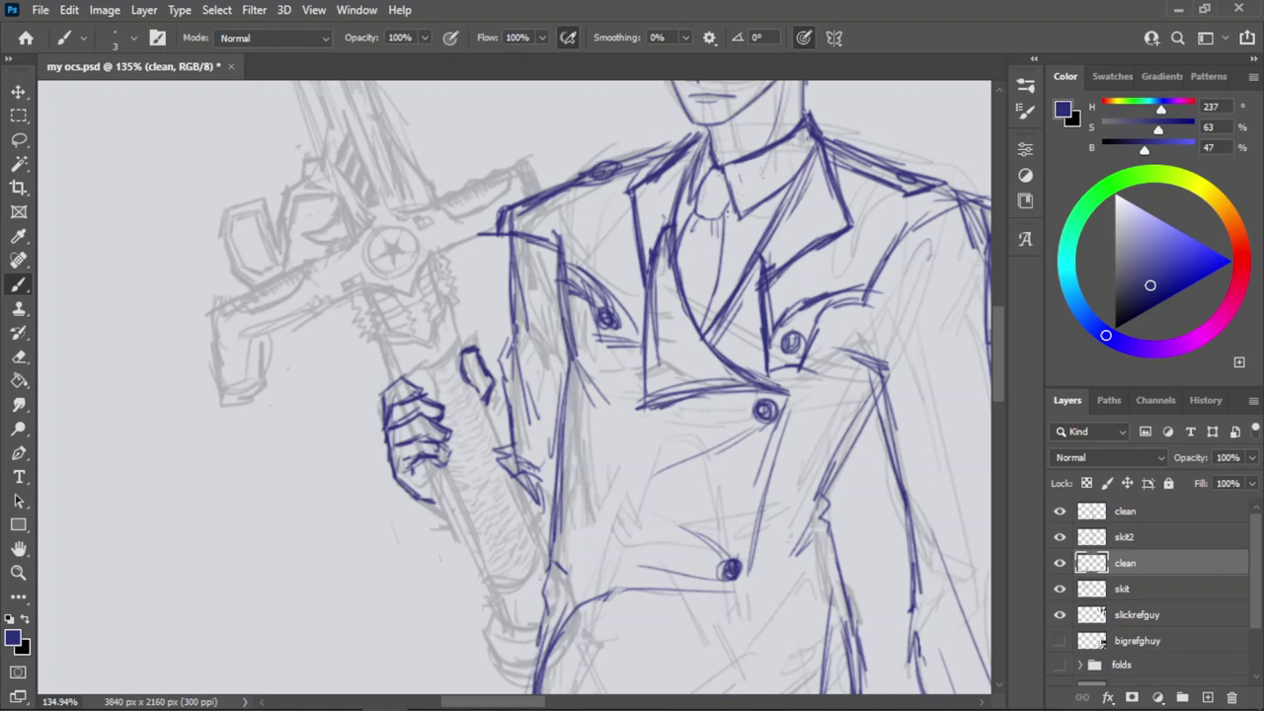
Shade the epaulette button on the shoulder away from the sword and reinforce the epaulette line on the sword-arm shoulder.
key("z")
left_click_drag(728, 212, 725, 212)
left_click_drag(907, 145, 934, 150)
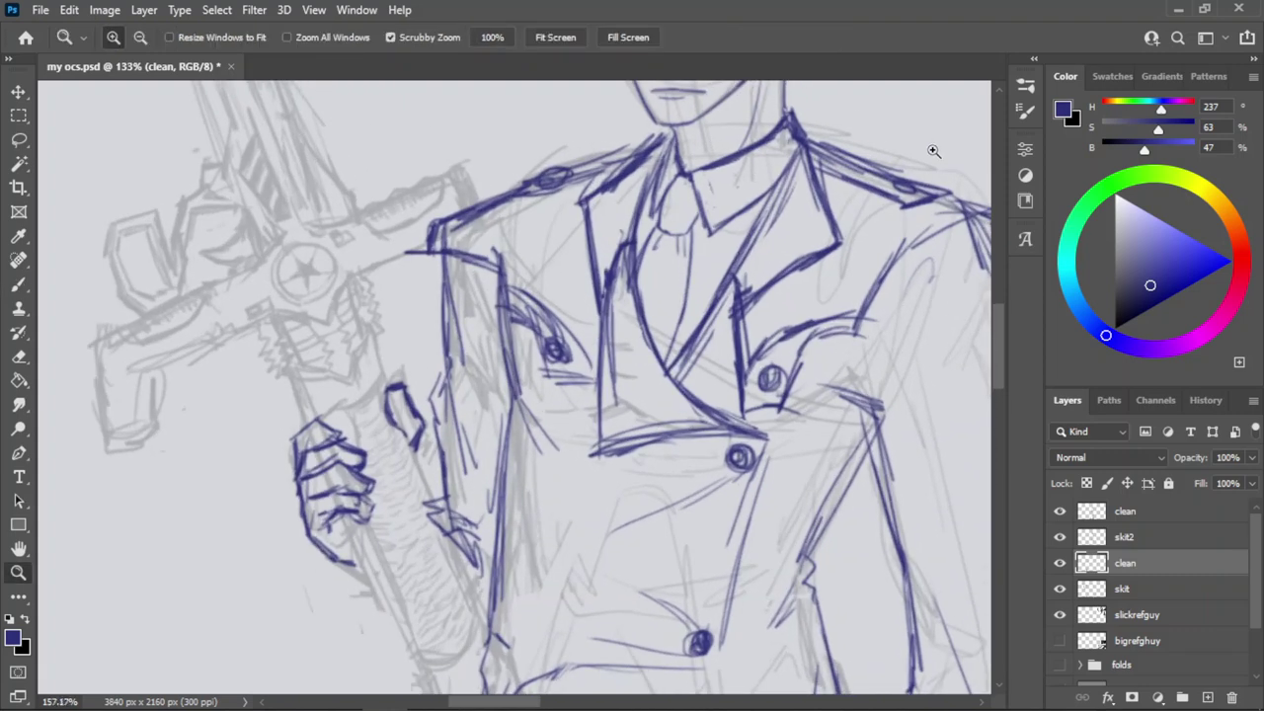
key("b")
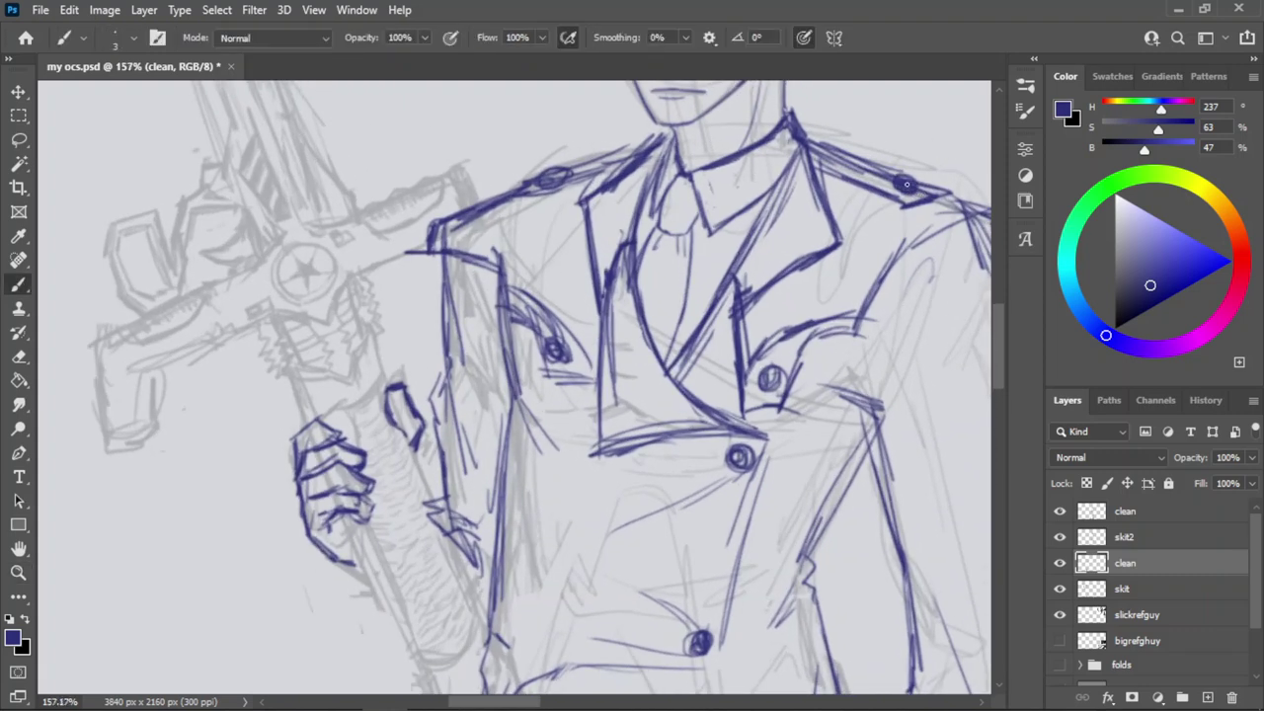
left_click_drag(615, 175, 498, 202)
key("ctrl+z")
left_click_drag(604, 179, 514, 205)
Fill the tie's knot beneath the shirt collar with dense dark hatching.
key("z")
left_click_drag(643, 237, 593, 223)
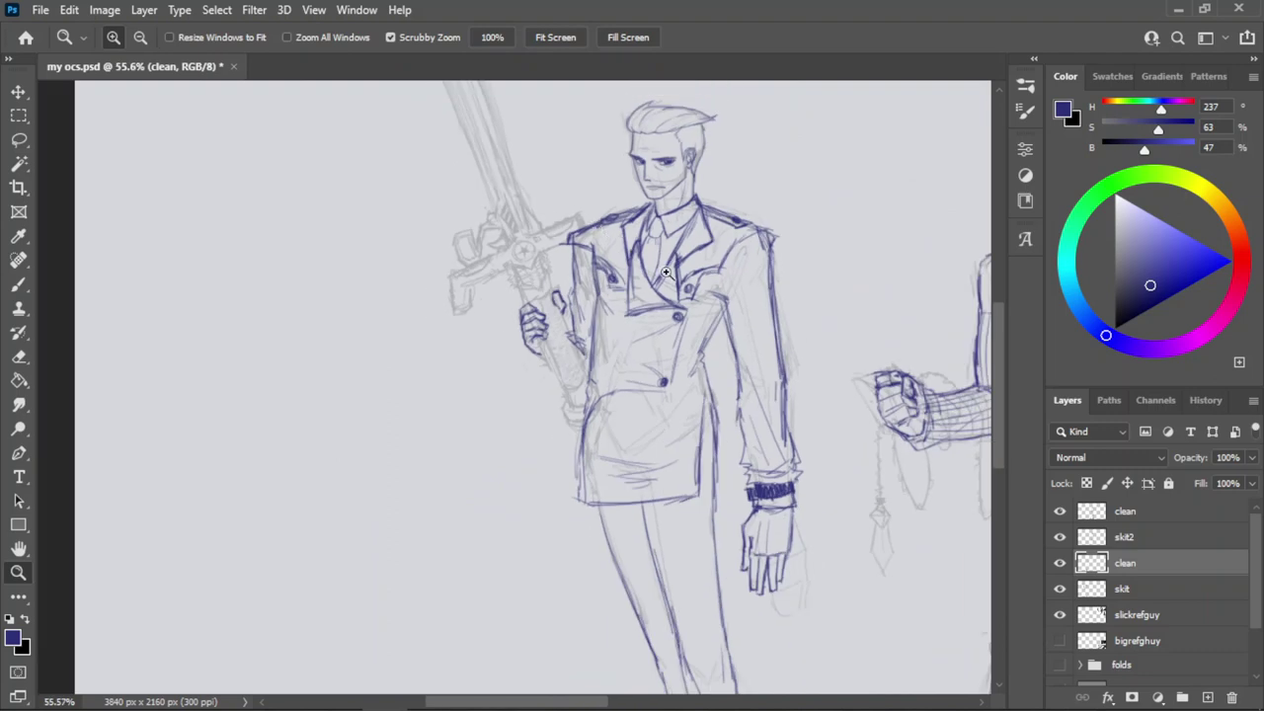
left_click_drag(665, 271, 850, 275)
key("b")
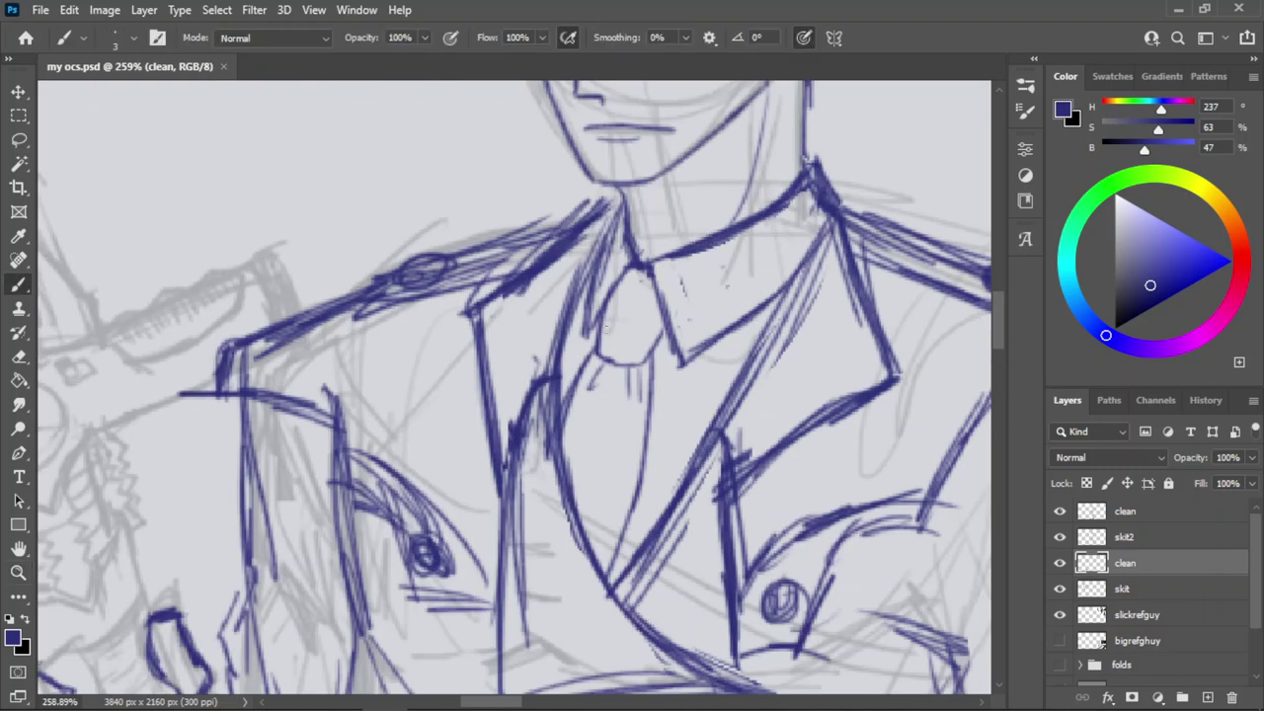
mouse_move(599, 338)
left_mouse_down()
mouse_move(647, 353)
mouse_move(658, 277)
mouse_move(652, 326)
left_mouse_up()
key("ctrl+z")
key("ctrl+z")
mouse_move(610, 354)
left_mouse_down()
mouse_move(648, 336)
mouse_move(644, 346)
left_mouse_up()
mouse_move(614, 363)
left_mouse_down()
mouse_move(659, 336)
mouse_move(642, 304)
mouse_move(654, 290)
left_mouse_up()
left_click_drag(623, 298, 652, 281)
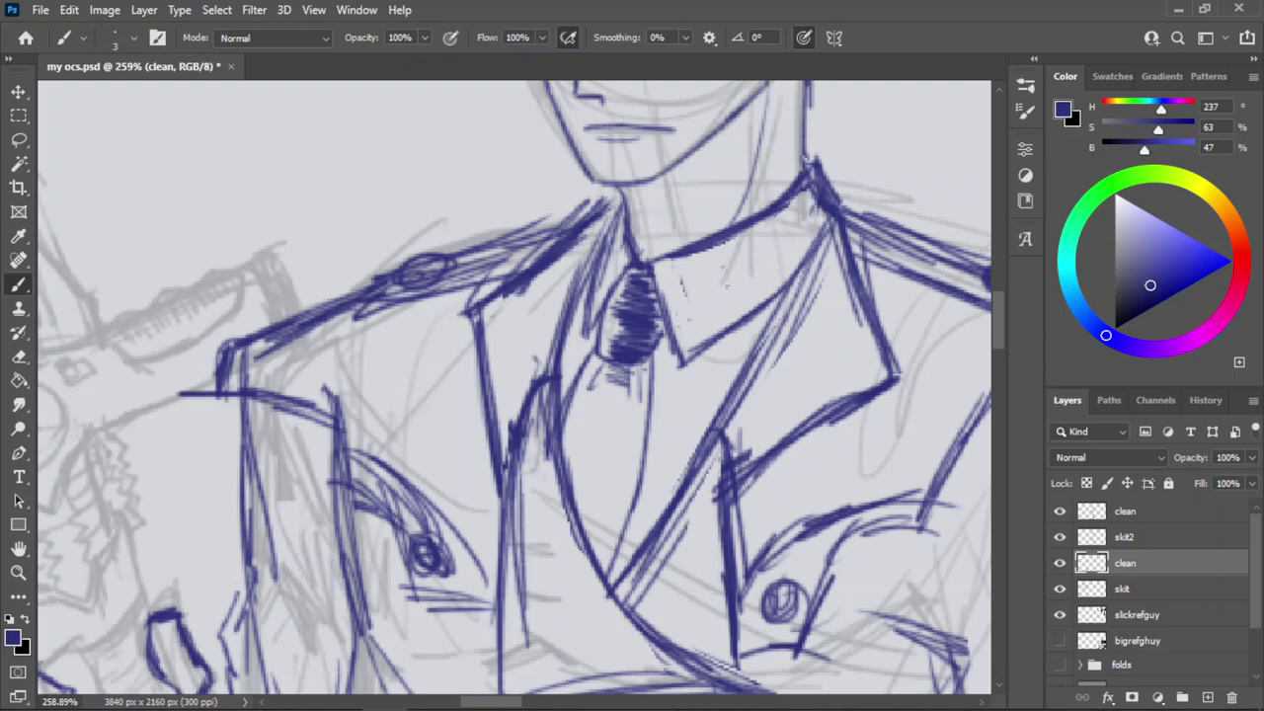
Hatch the tie's full length below the knot down to the coat's closure and save the document.
left_click_drag(594, 397, 634, 383)
left_click_drag(590, 411, 638, 401)
mouse_move(593, 429)
left_mouse_down()
mouse_move(642, 413)
mouse_move(630, 414)
left_mouse_up()
mouse_move(583, 439)
left_mouse_down()
mouse_move(628, 423)
mouse_move(632, 433)
left_mouse_up()
left_click_drag(579, 466, 644, 446)
mouse_move(577, 486)
left_mouse_down()
mouse_move(642, 462)
mouse_move(632, 482)
left_mouse_up()
mouse_move(575, 516)
left_mouse_down()
mouse_move(626, 492)
mouse_move(626, 504)
left_mouse_up()
mouse_move(577, 544)
left_mouse_down()
mouse_move(619, 514)
mouse_move(618, 534)
left_mouse_up()
mouse_move(591, 571)
left_mouse_down()
mouse_move(618, 545)
mouse_move(573, 503)
mouse_move(592, 531)
left_mouse_up()
mouse_move(569, 484)
left_mouse_down()
mouse_move(614, 553)
mouse_move(619, 476)
left_mouse_up()
mouse_move(571, 512)
left_mouse_down()
mouse_move(628, 478)
mouse_move(628, 460)
left_mouse_up()
mouse_move(571, 489)
left_mouse_down()
mouse_move(621, 450)
mouse_move(642, 452)
mouse_move(632, 425)
left_mouse_up()
mouse_move(582, 460)
left_mouse_down()
mouse_move(648, 417)
mouse_move(636, 361)
left_mouse_up()
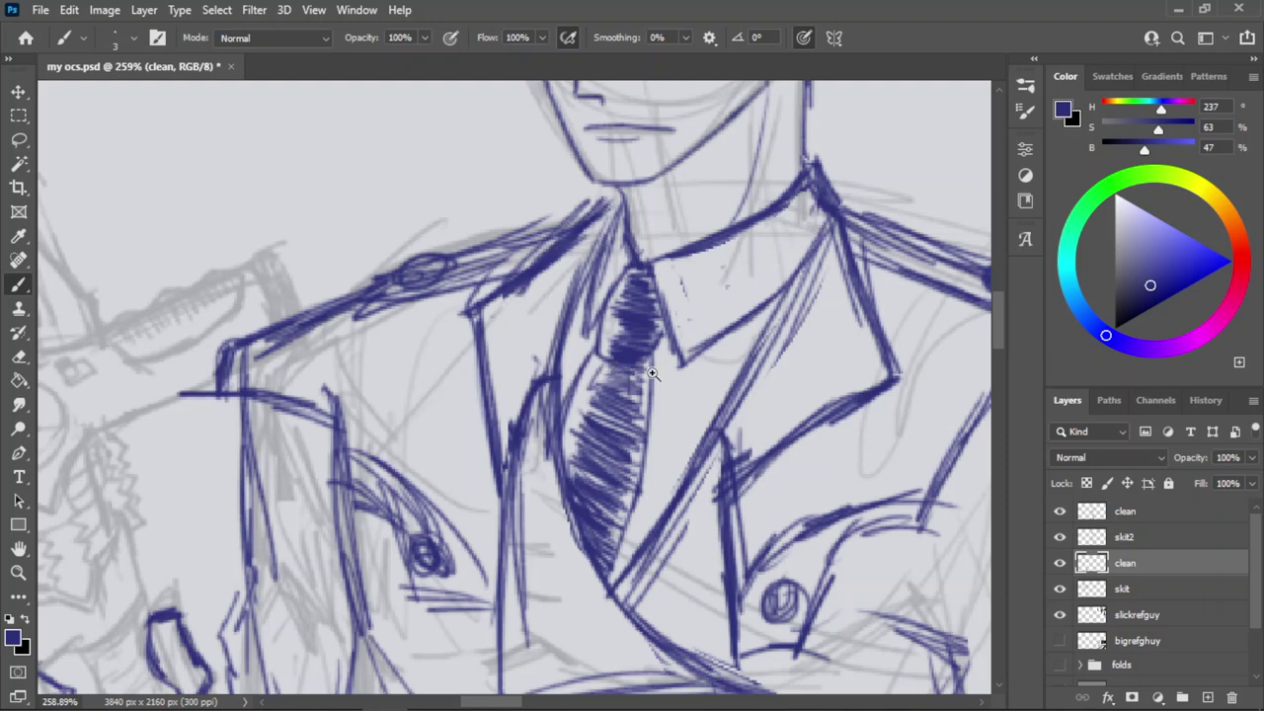
key("z")
left_click_drag(707, 328, 624, 360)
key("ctrl+s")
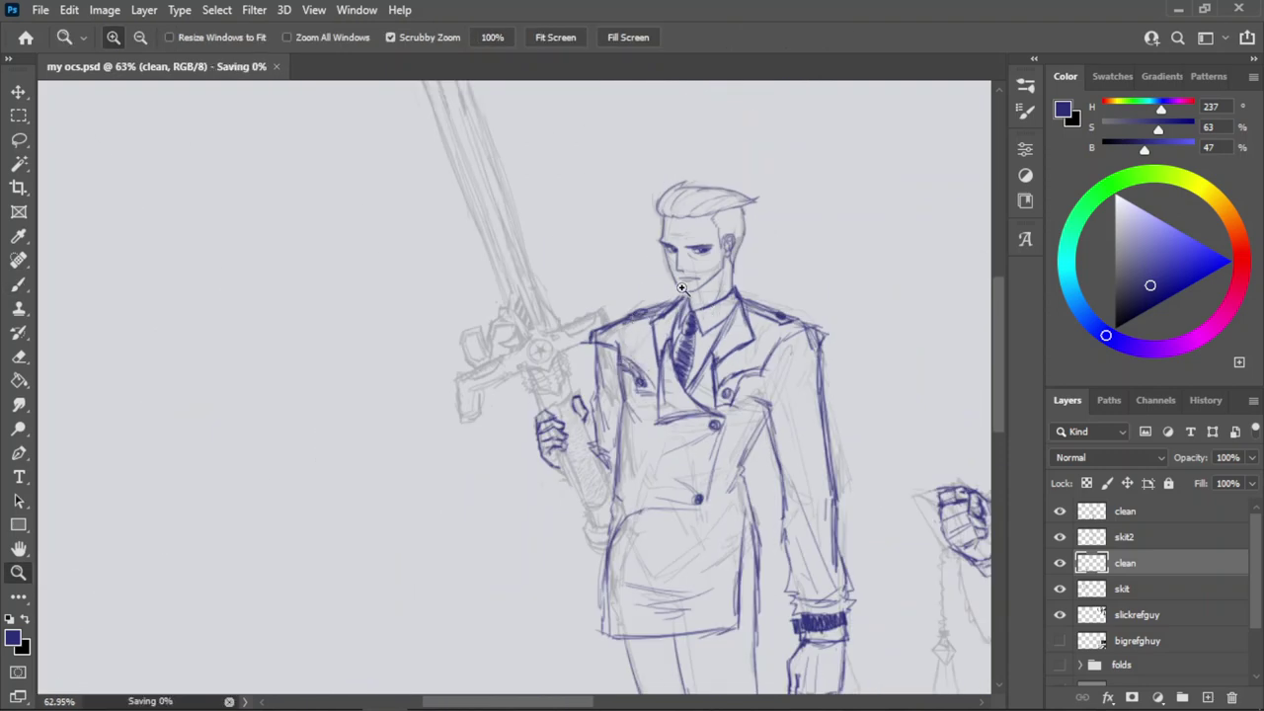
Examine both full-length characters from head to boots for areas that still need cleaning up.
left_click_drag(708, 224, 775, 180)
left_click_drag(600, 279, 556, 282)
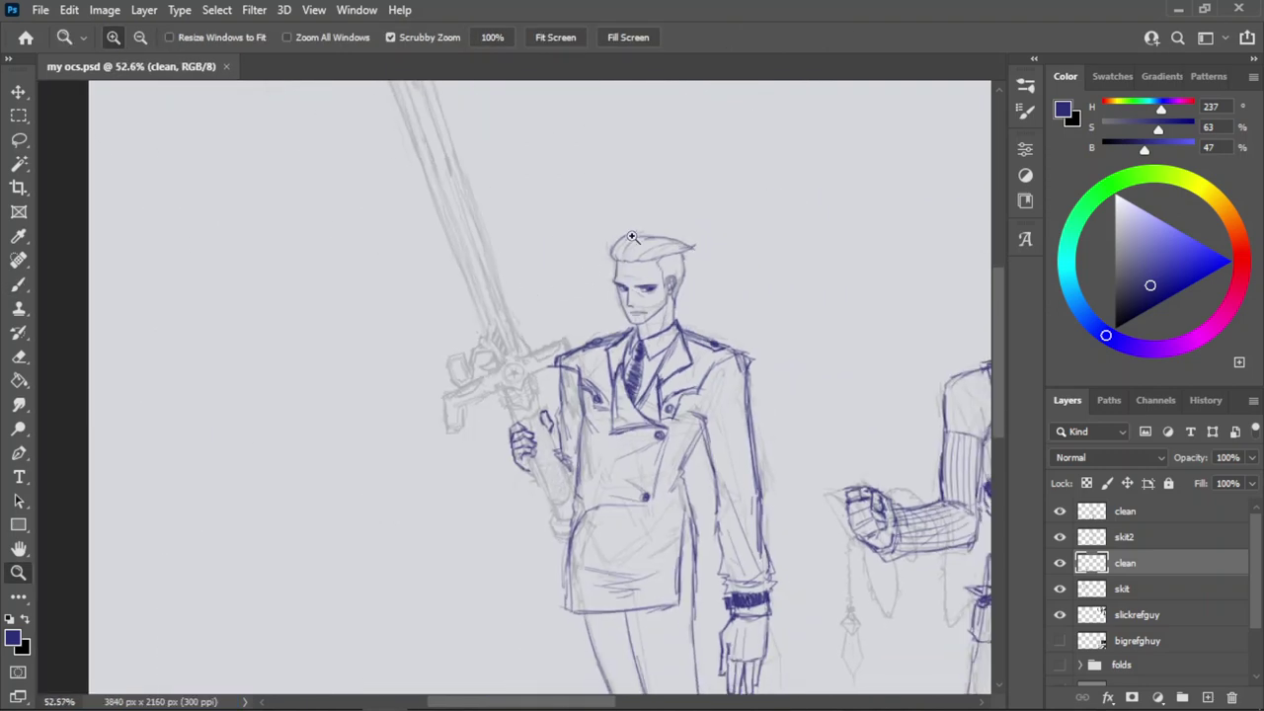
left_click_drag(646, 238, 765, 227)
key("e")
key("z")
left_click_drag(669, 217, 550, 272)
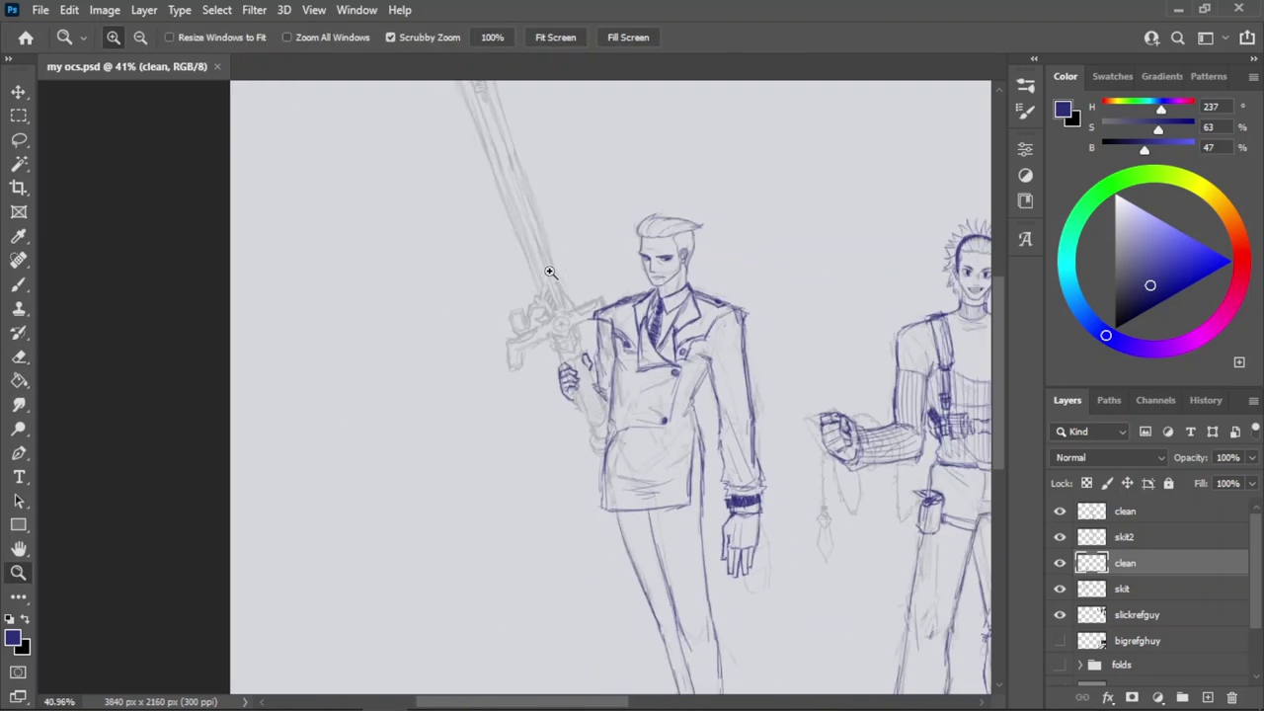
left_click_drag(581, 389, 649, 353)
left_click_drag(557, 260, 479, 305)
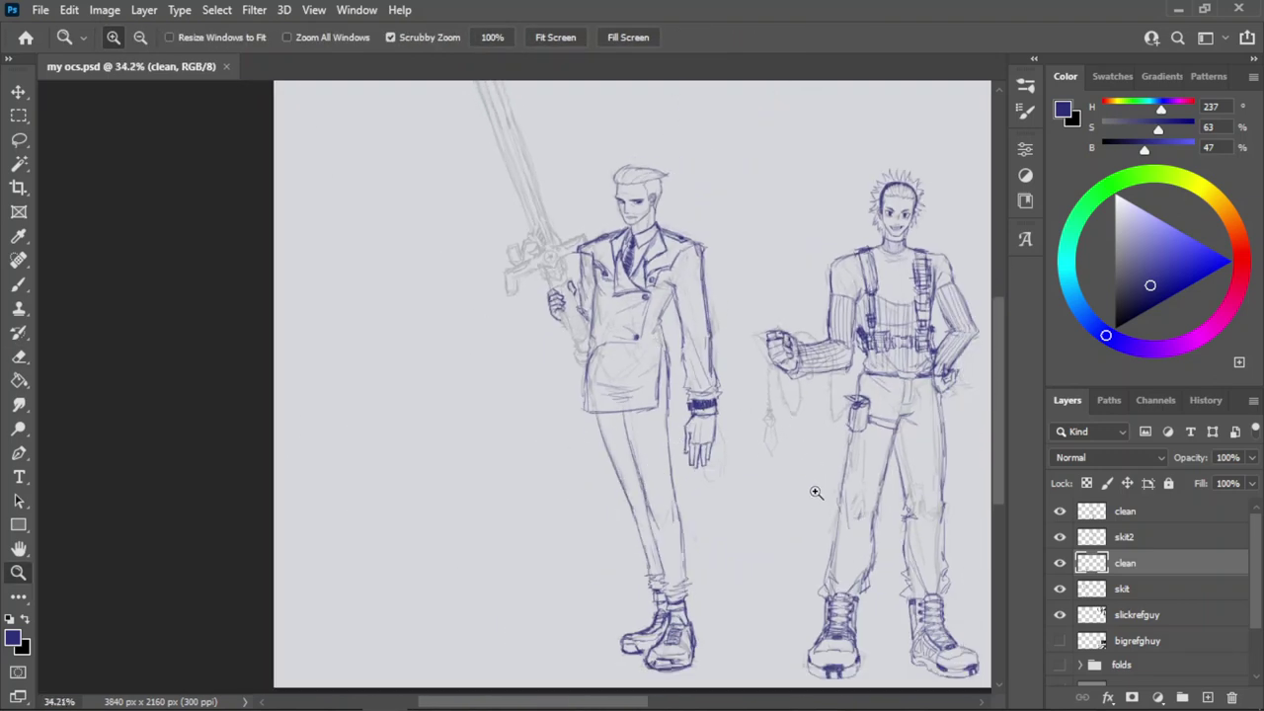
left_click_drag(816, 492, 652, 353)
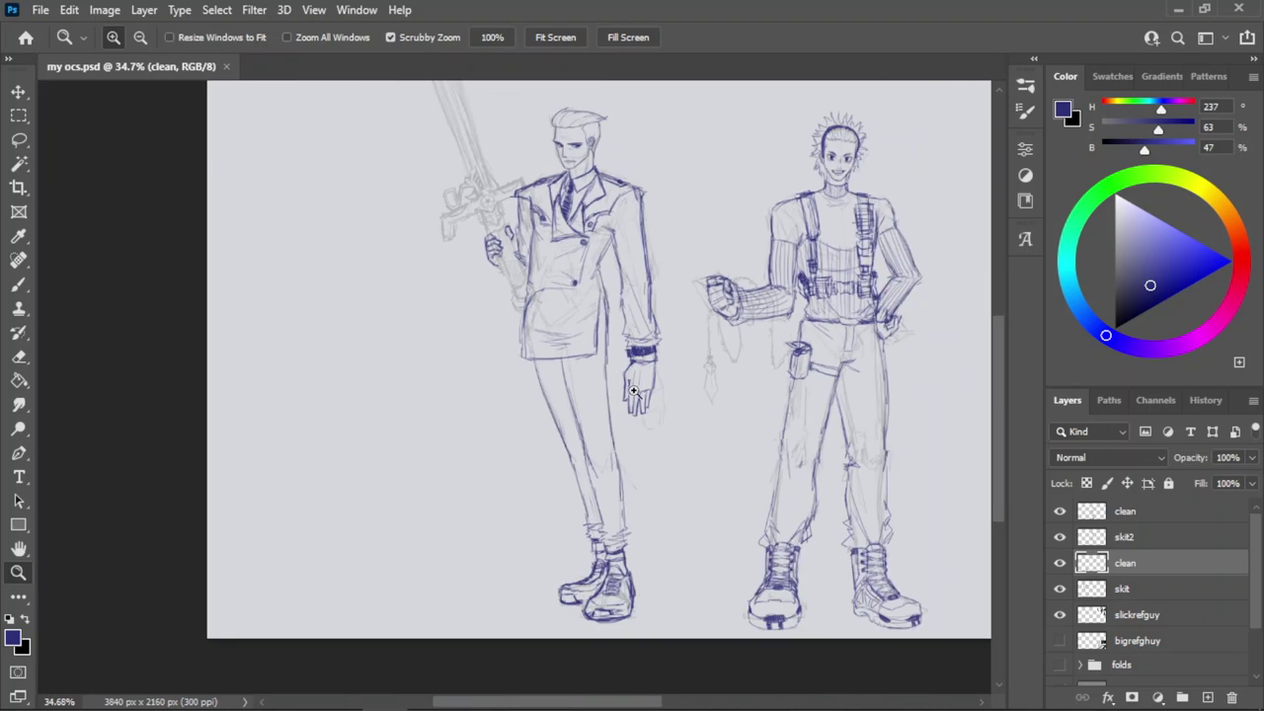
left_click_drag(633, 551, 652, 430)
Clean up the coat skirt's outer edge on the sword side and redraw its lower corner and hem line.
left_click_drag(649, 369, 597, 369)
mouse_move(581, 160)
left_mouse_down()
mouse_move(700, 387)
mouse_move(632, 387)
mouse_move(660, 210)
left_mouse_up()
key("e")
mouse_move(487, 305)
left_mouse_down()
mouse_move(500, 411)
mouse_move(509, 241)
left_mouse_up()
key("b")
key("ctrl+z")
left_click_drag(514, 400, 508, 324)
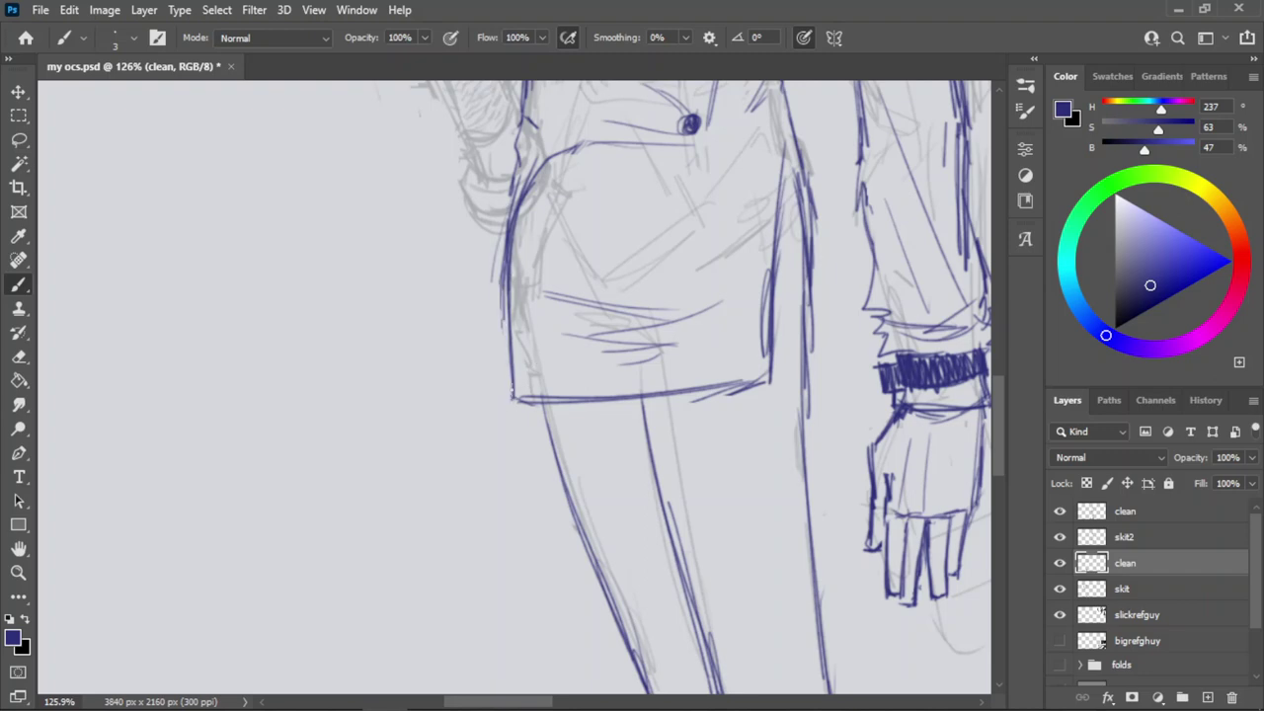
mouse_move(513, 392)
left_mouse_down()
mouse_move(507, 324)
mouse_move(589, 401)
mouse_move(671, 392)
mouse_move(546, 419)
mouse_move(585, 388)
left_mouse_up()
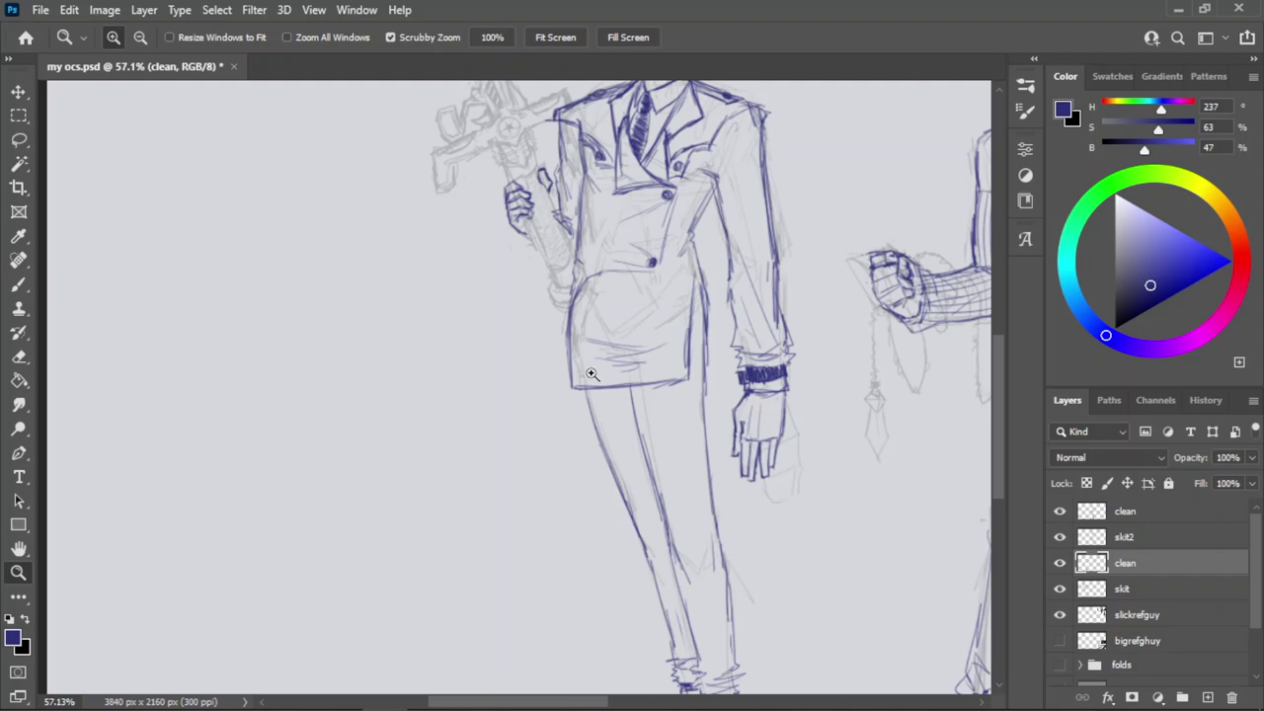
Examine the sword-bearing character's coat, sleeves, legs and face for missing details.
left_click_drag(536, 180, 645, 323)
left_click_drag(644, 381, 633, 362)
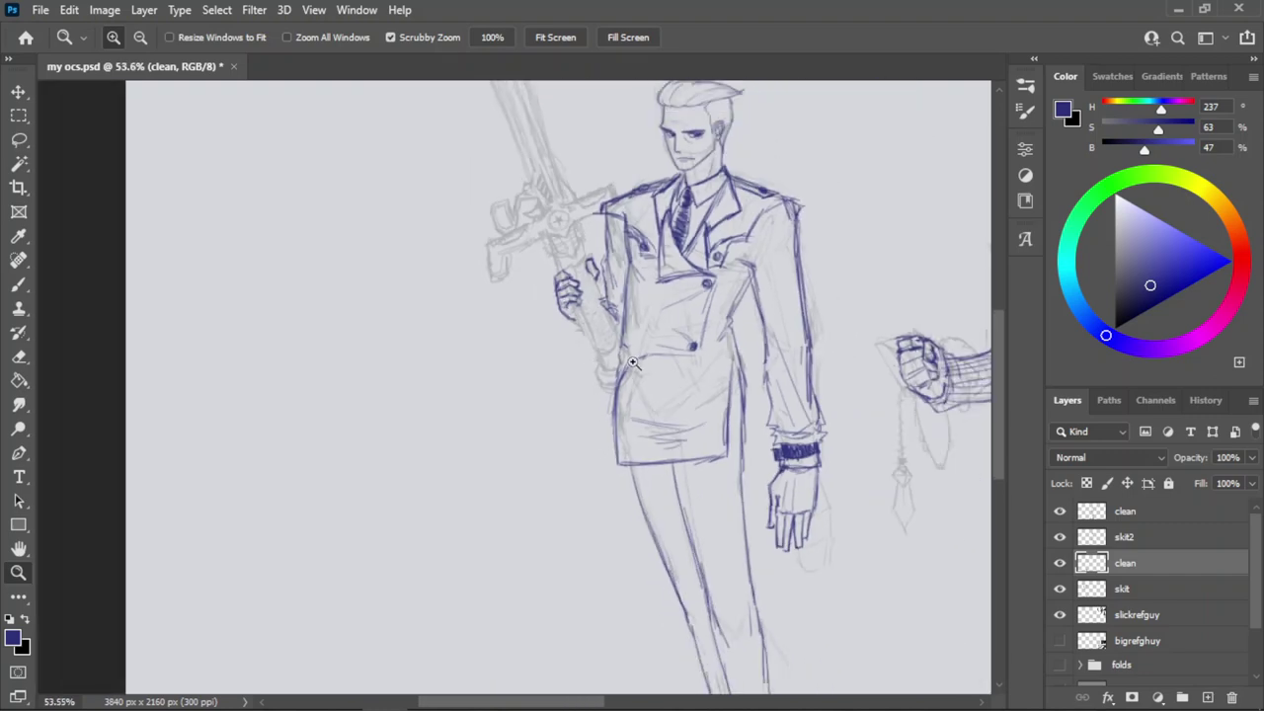
left_click_drag(830, 418, 893, 383)
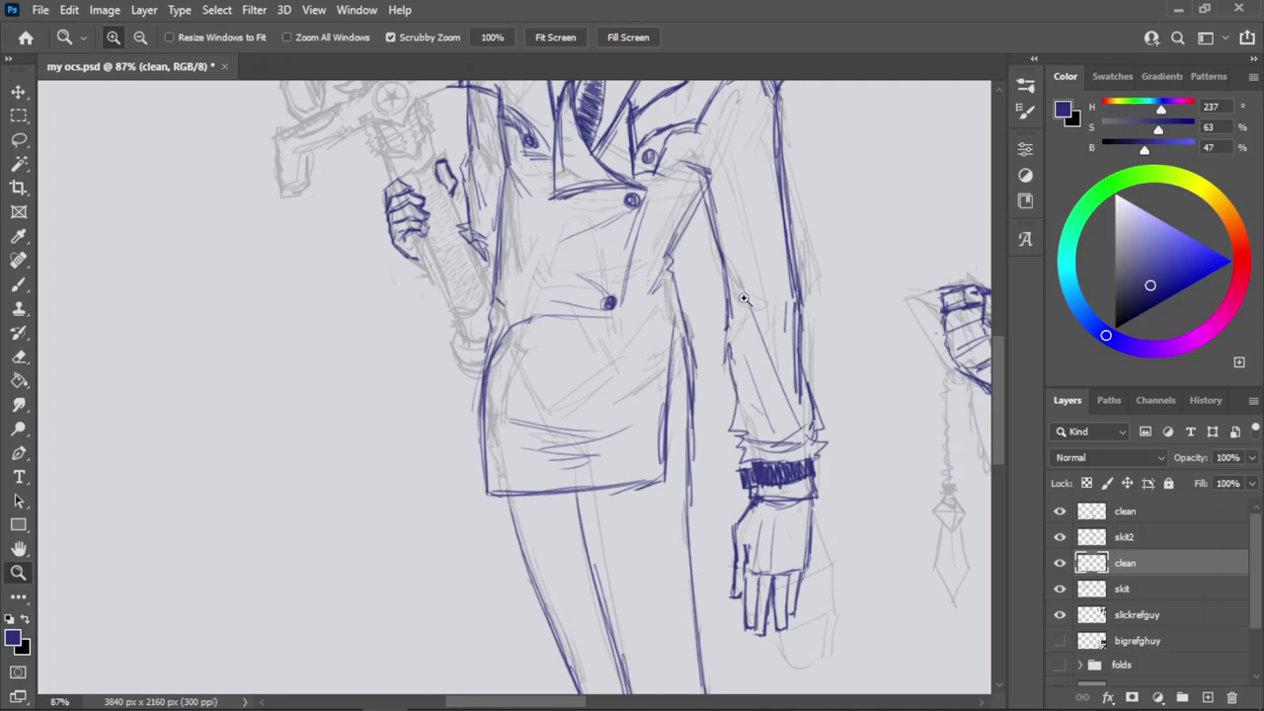
left_click_drag(744, 298, 770, 352)
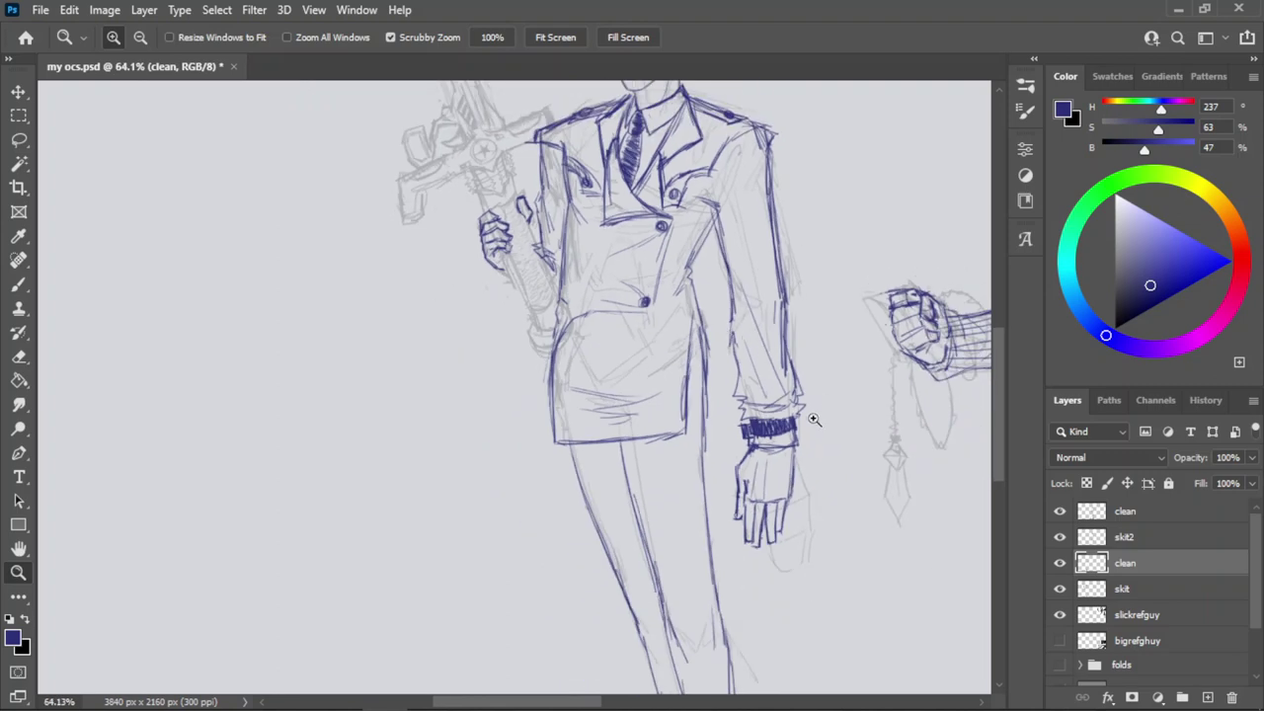
left_click_drag(725, 252, 678, 201)
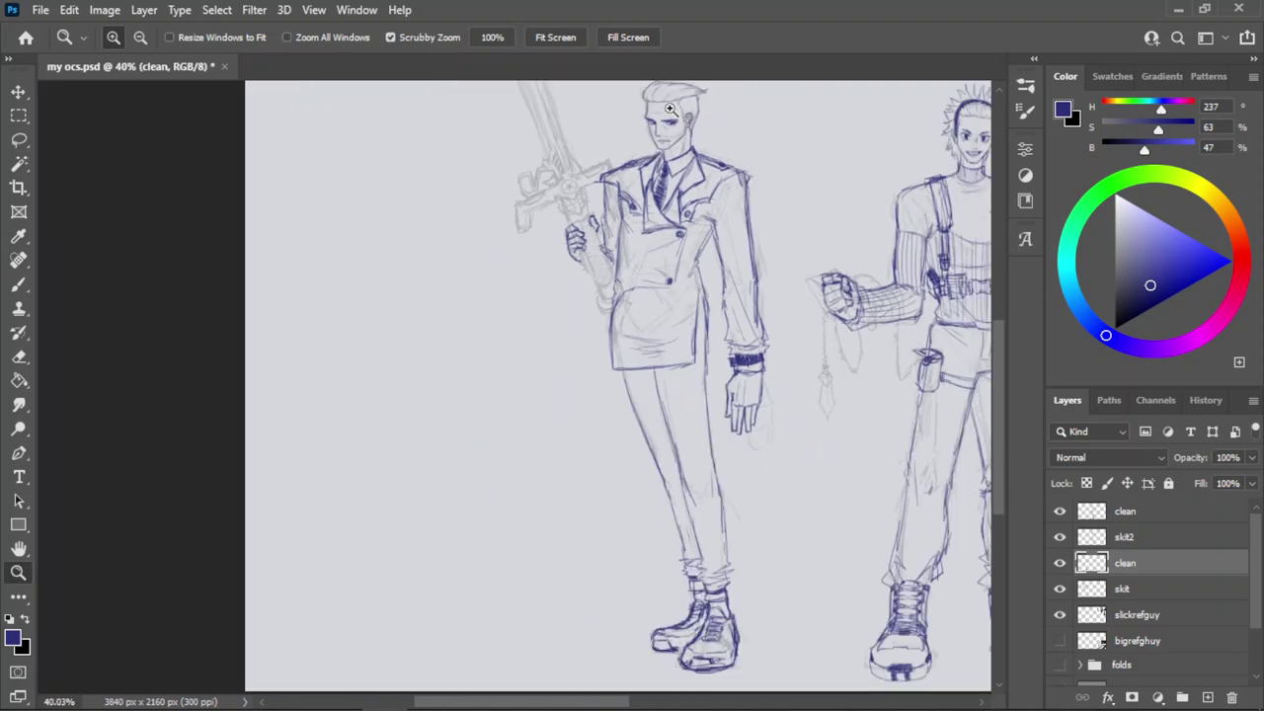
left_click_drag(670, 109, 745, 256)
left_click_drag(677, 342, 628, 296)
left_click_drag(668, 159, 689, 322)
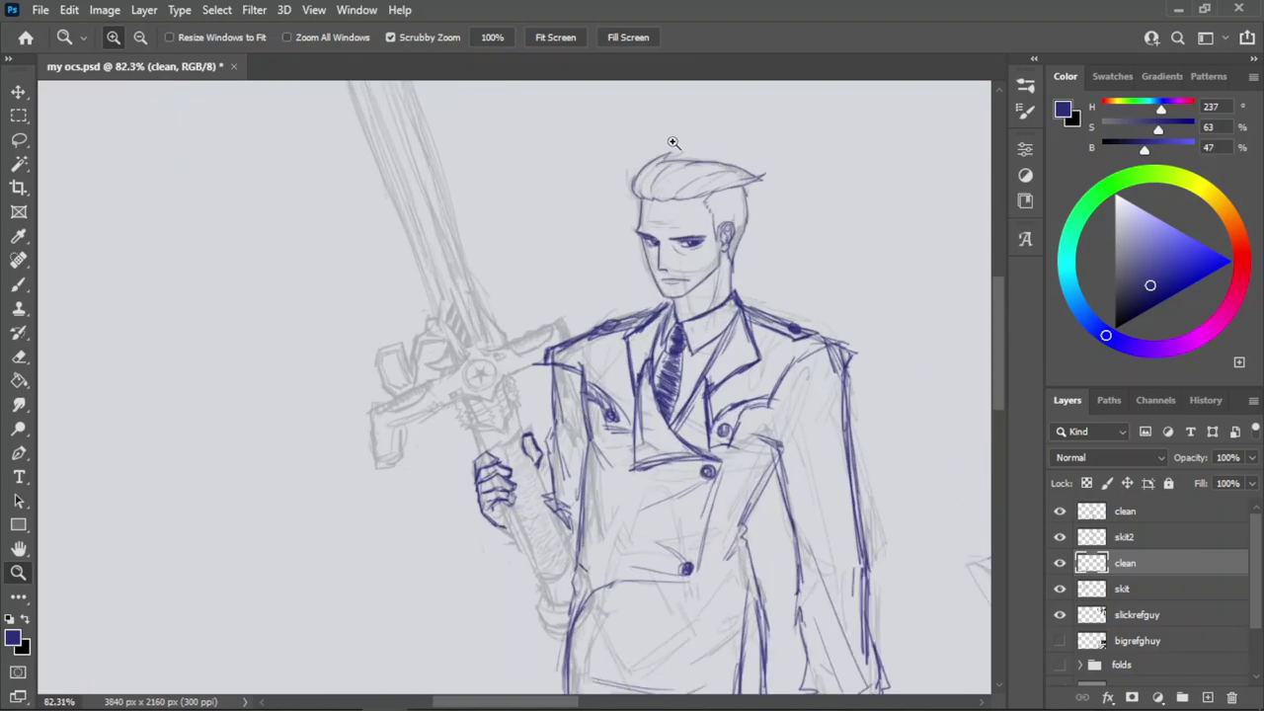
left_click_drag(676, 144, 774, 251)
left_click_drag(724, 330, 798, 296)
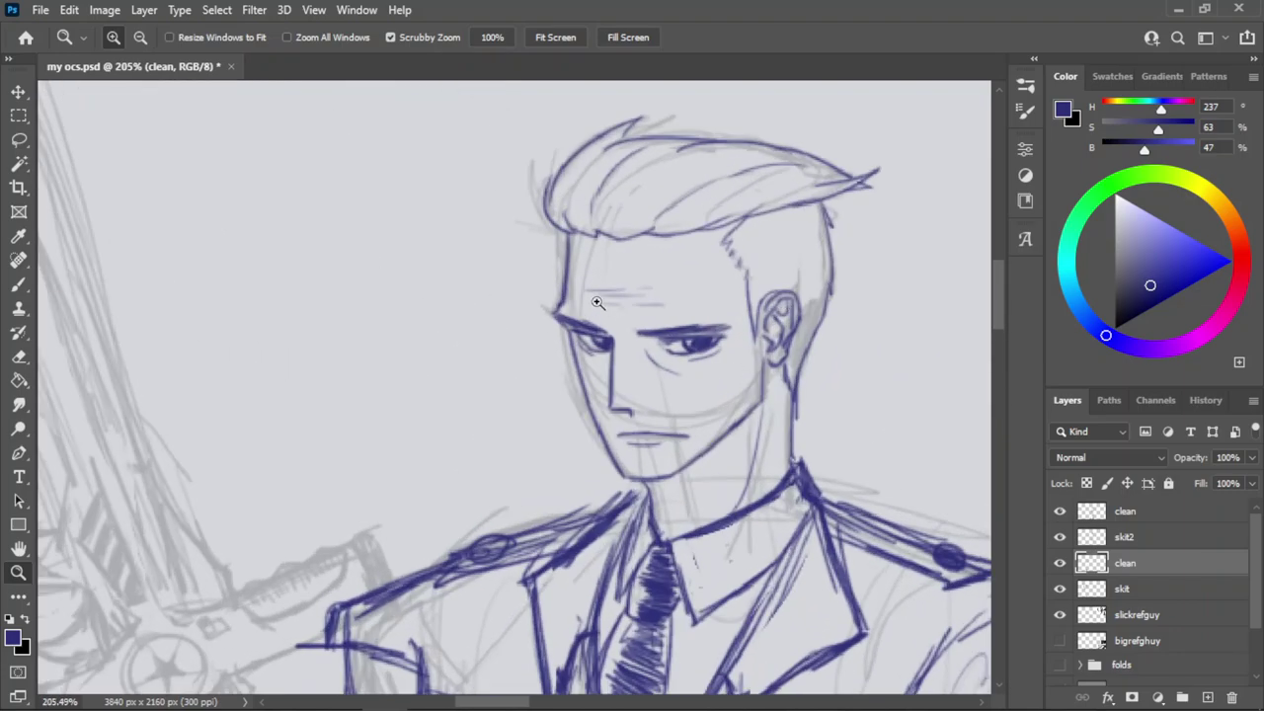
Try a short diagonal cheek line between the mouth and the eye nearer the ear.
left_click_drag(597, 302, 593, 338)
mouse_move(453, 272)
left_mouse_down()
mouse_move(508, 239)
mouse_move(645, 266)
left_mouse_up()
key("b")
left_click_drag(523, 386, 612, 431)
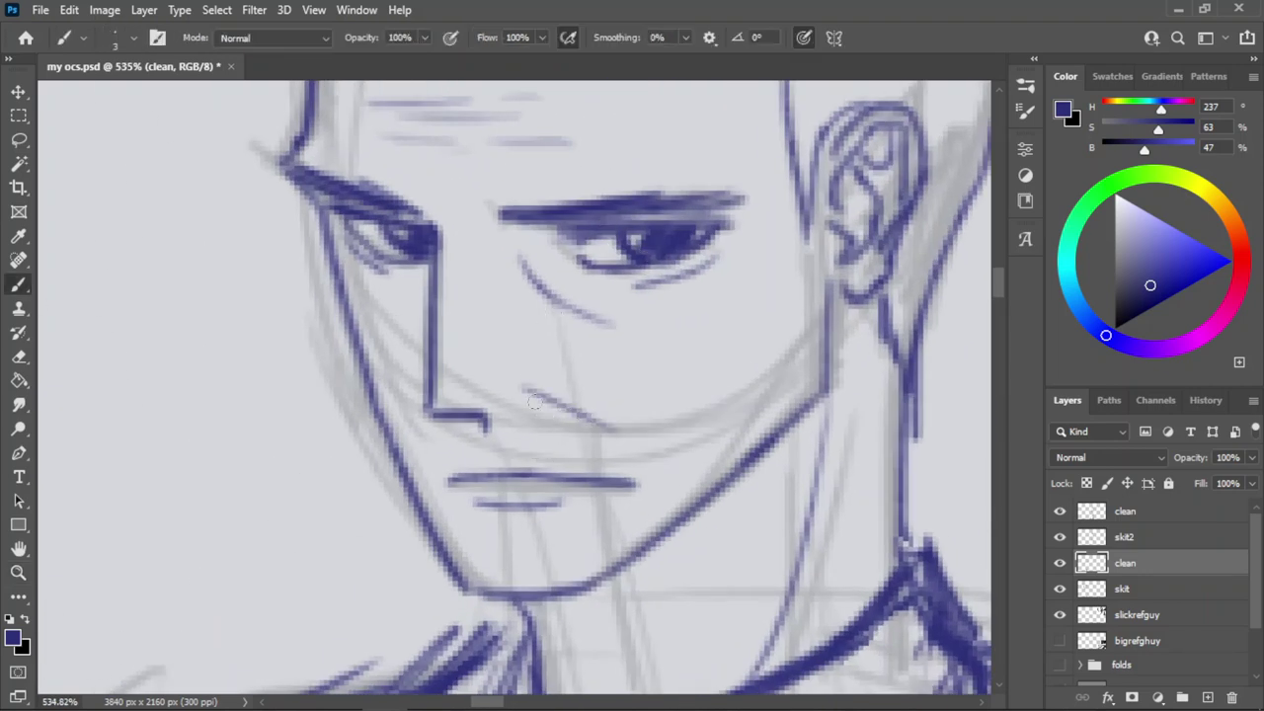
key("ctrl+z")
key("z")
Hide the skit and skit2 layers to check the clean line art of both characters, and save the document.
left_click_drag(592, 320, 454, 309)
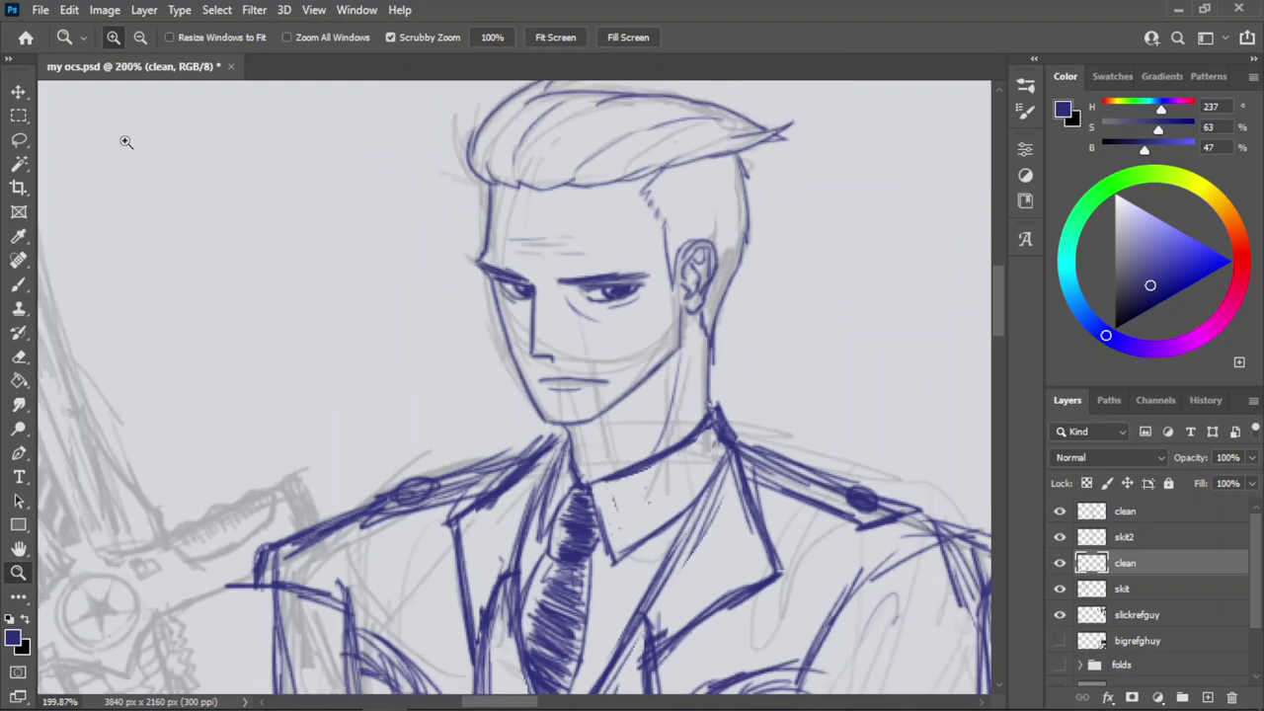
scroll(553, 386, "down", 5)
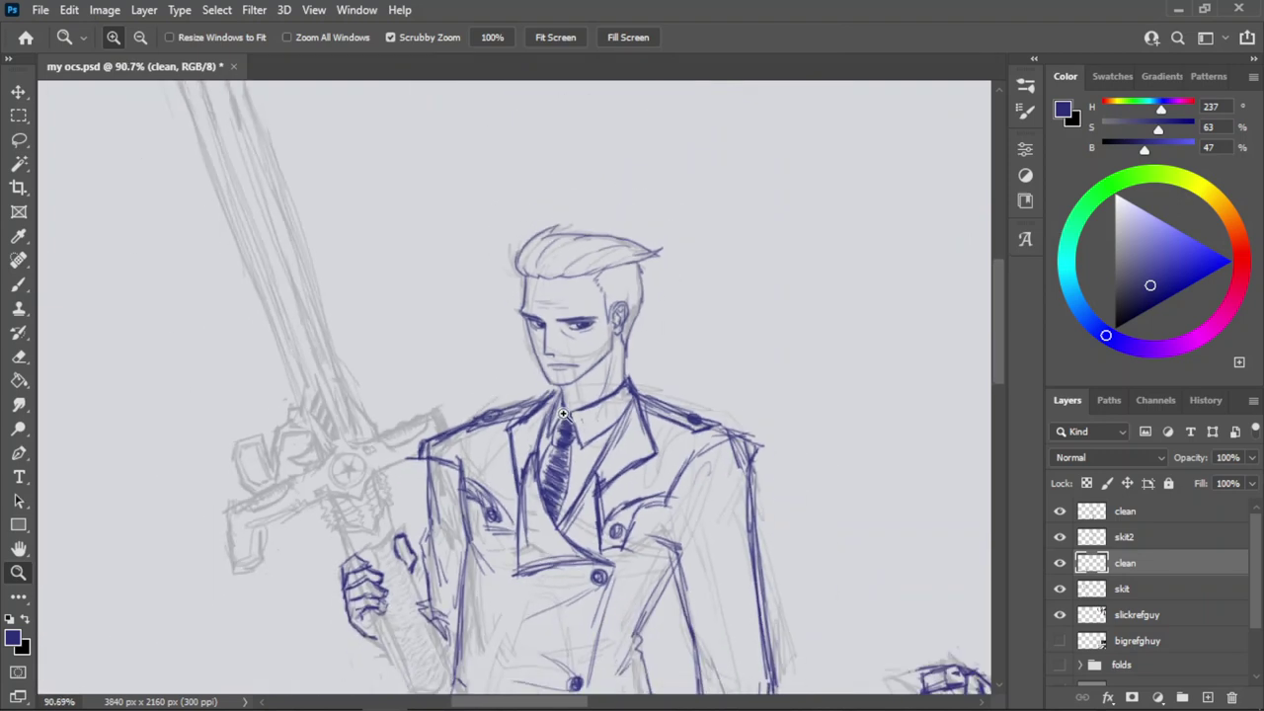
scroll(513, 435, "down", 2)
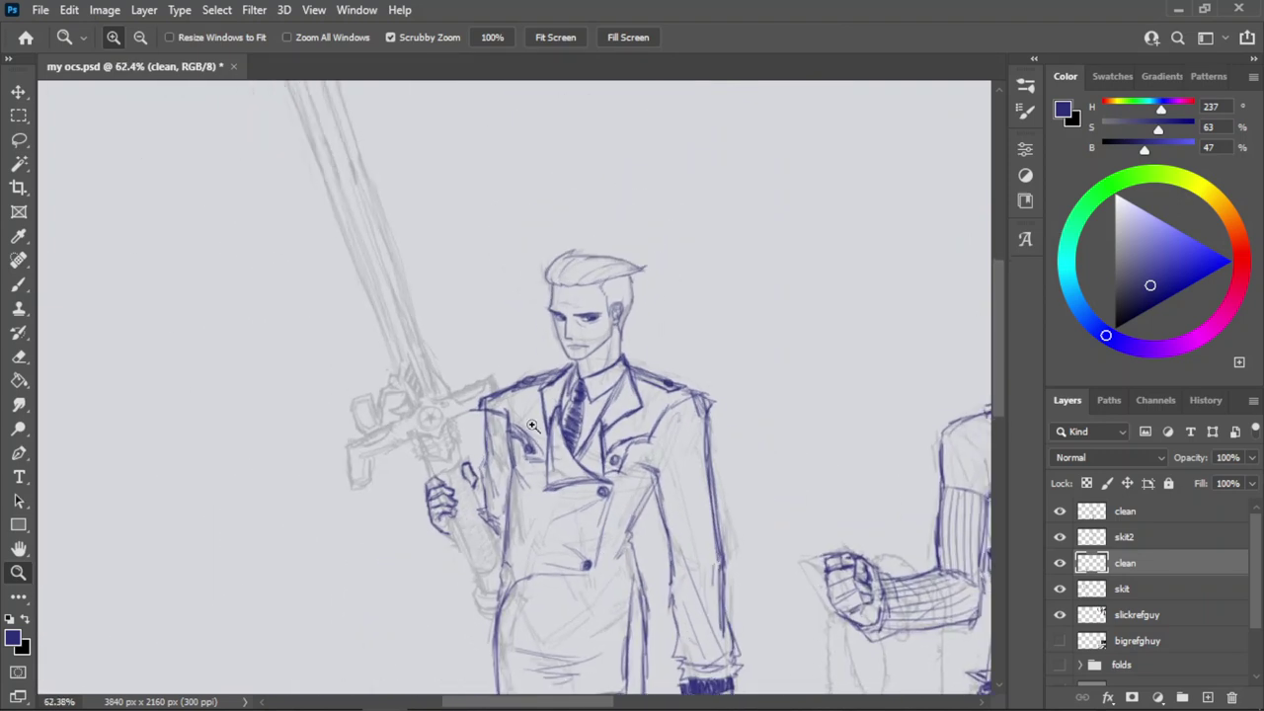
left_click_drag(589, 528, 665, 434)
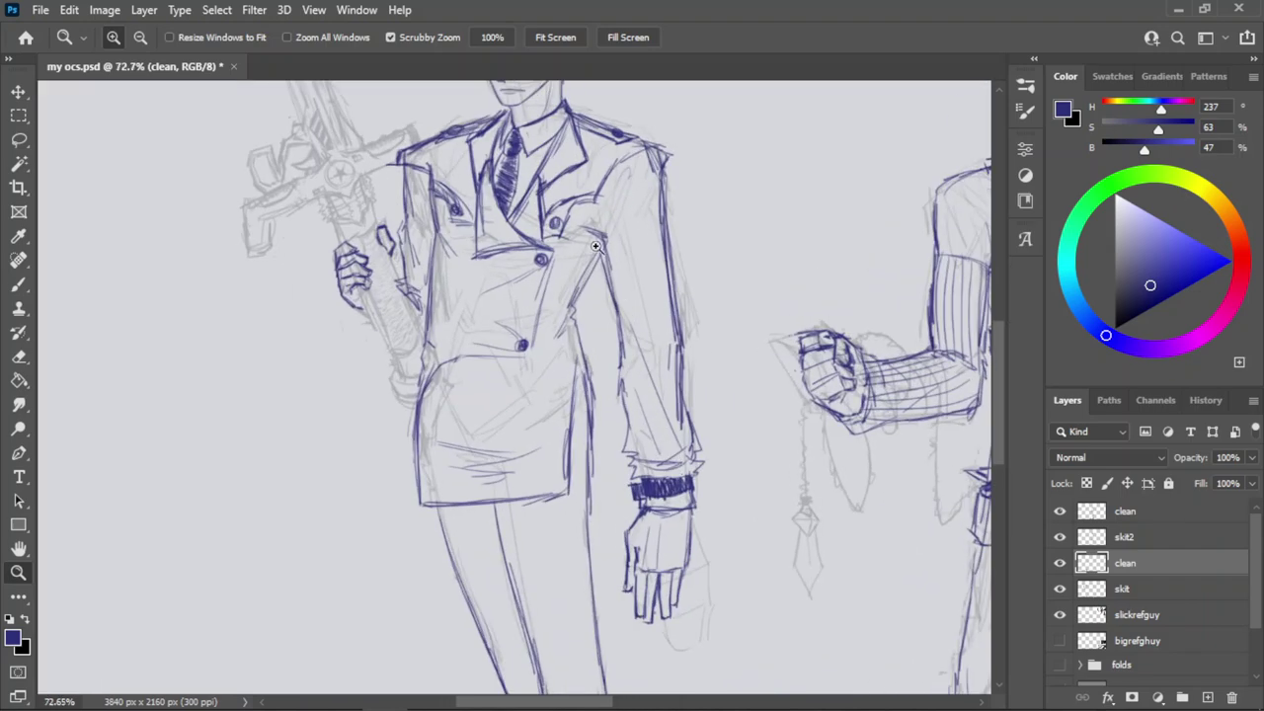
left_click_drag(548, 190, 474, 223)
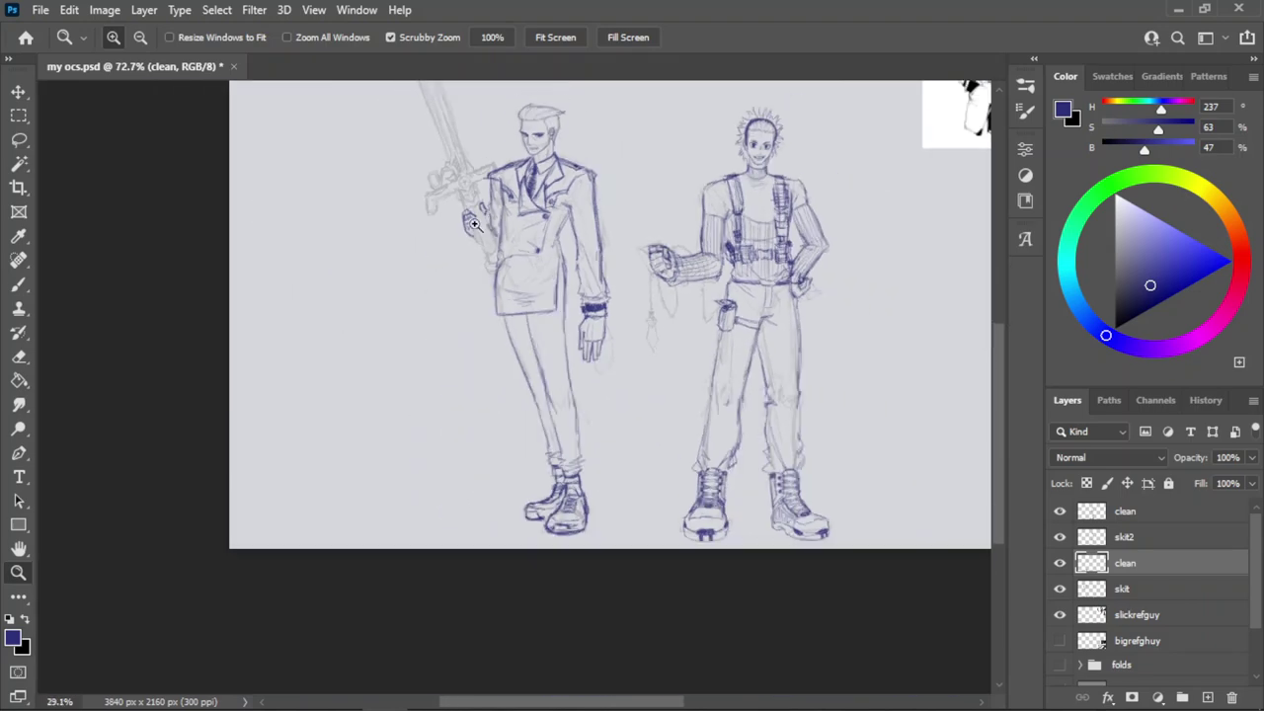
left_click(1060, 588)
left_click(1060, 536)
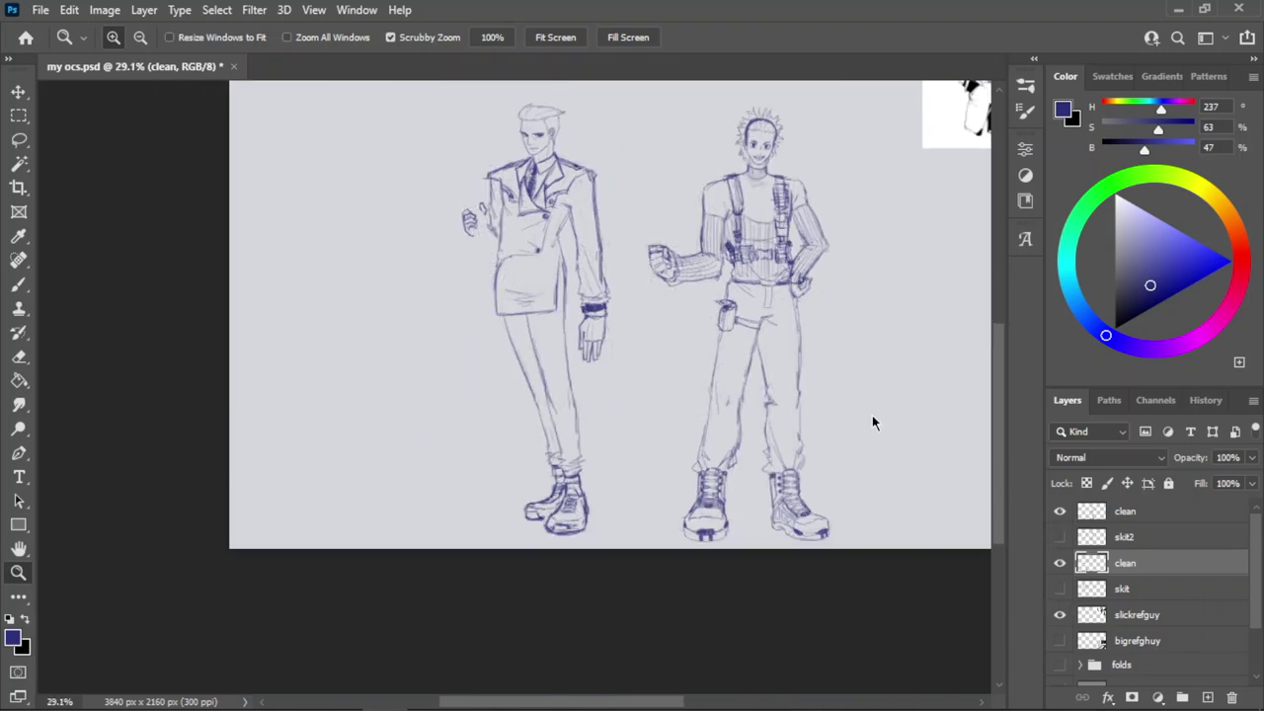
left_click_drag(676, 168, 757, 280)
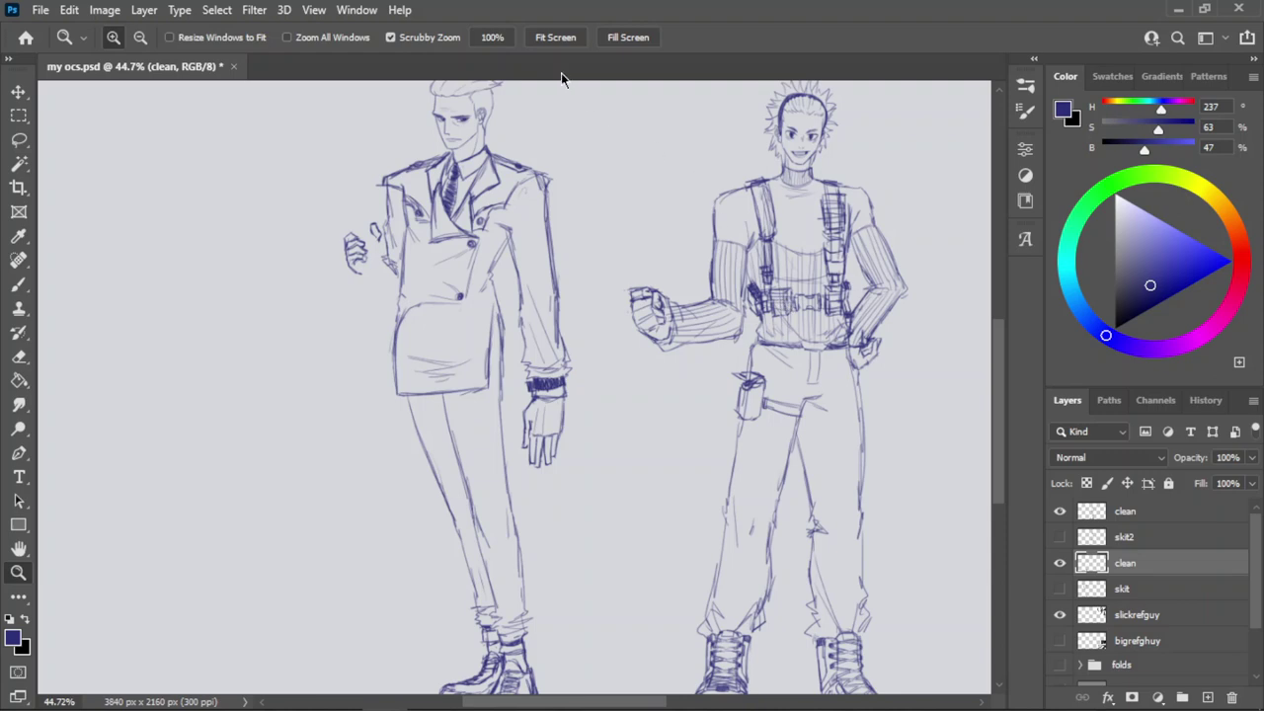
key("ctrl+s")
left_click(554, 40)
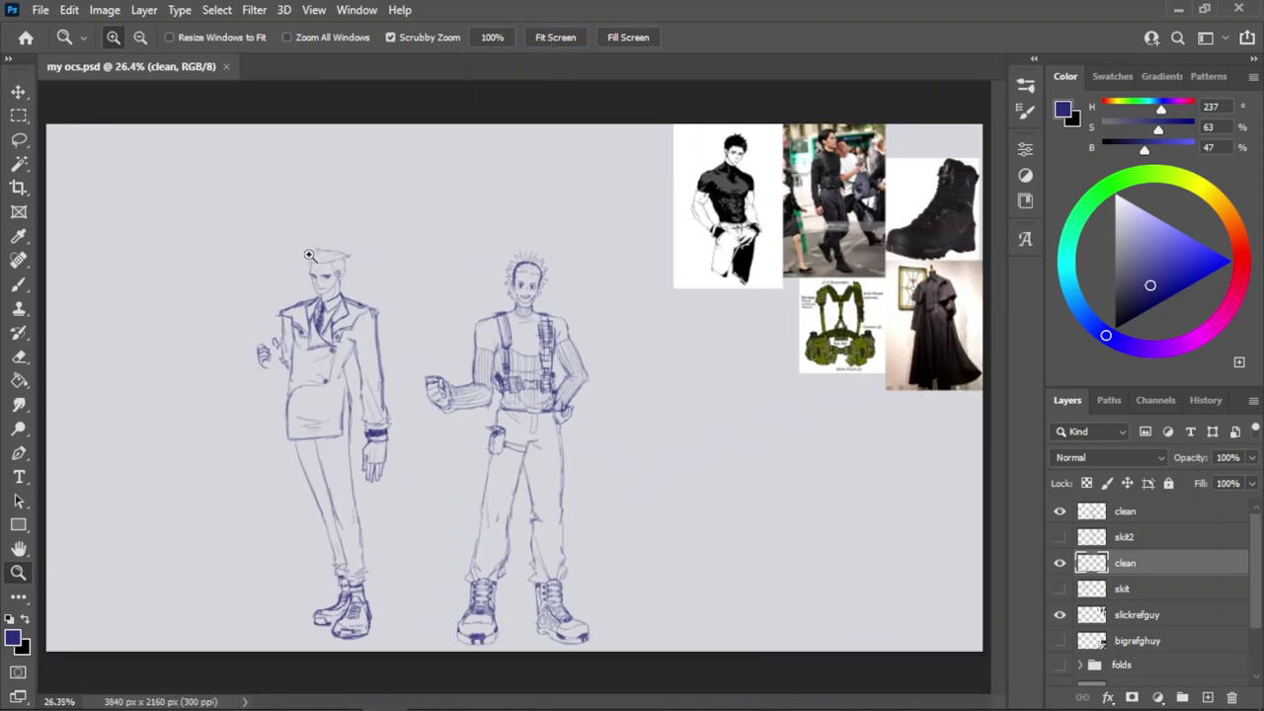
Make the skit2 and skit sketch layers visible again.
mouse_move(292, 264)
left_mouse_down()
mouse_move(330, 237)
mouse_move(384, 240)
mouse_move(289, 263)
left_mouse_up()
left_click(1060, 538)
mouse_move(339, 218)
left_mouse_down()
mouse_move(434, 215)
mouse_move(435, 255)
left_mouse_up()
left_click(1060, 588)
Darken the front and upper part of the sword-bearing character's swept-back hair with hatching along the strands.
key("b")
mouse_move(480, 207)
left_mouse_down()
mouse_move(431, 262)
mouse_move(492, 215)
mouse_move(532, 217)
left_mouse_up()
left_click_drag(452, 237, 519, 214)
left_click_drag(450, 266, 480, 227)
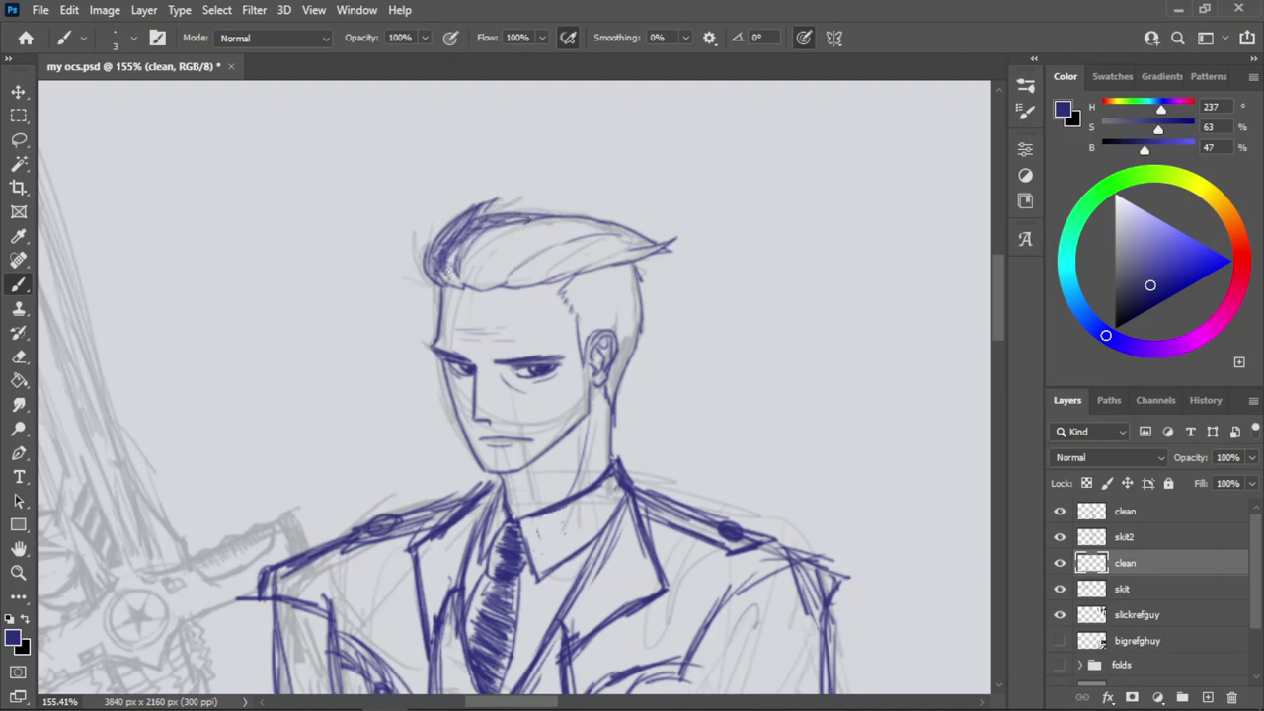
mouse_move(470, 230)
left_mouse_down()
mouse_move(545, 226)
mouse_move(472, 255)
mouse_move(484, 242)
mouse_move(463, 269)
mouse_move(478, 289)
mouse_move(466, 258)
mouse_move(501, 275)
left_mouse_up()
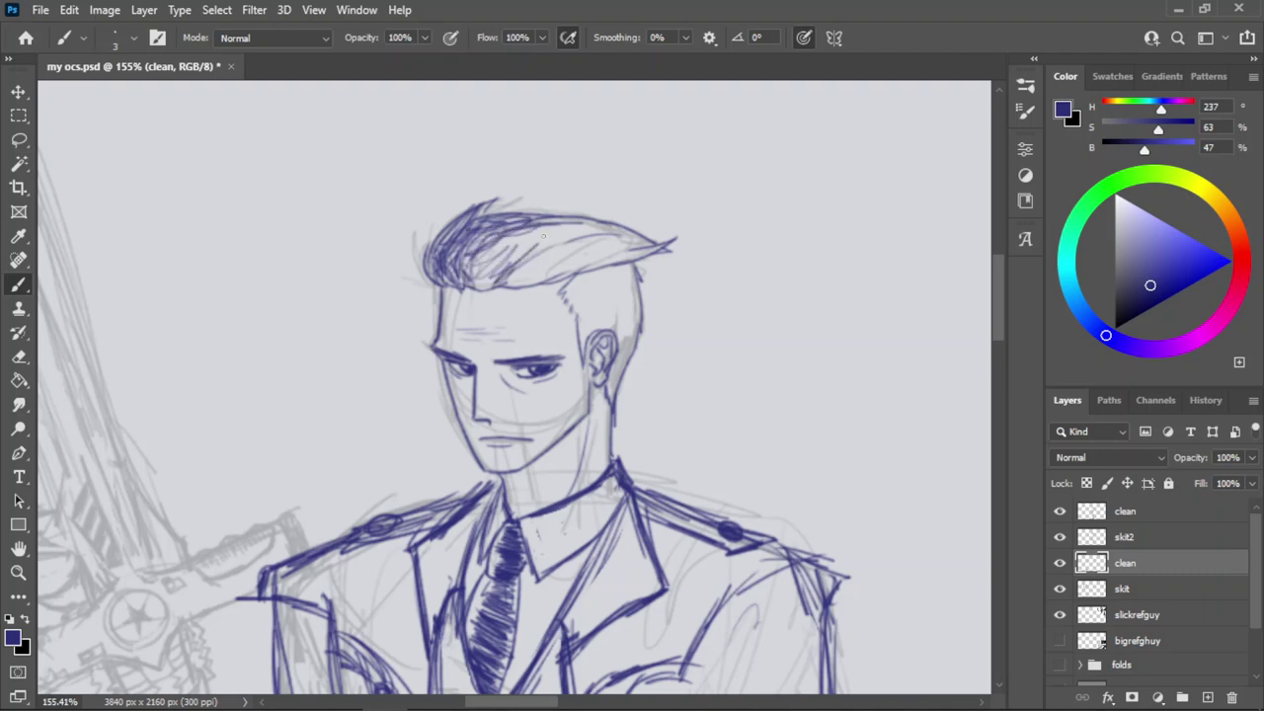
mouse_move(543, 235)
left_mouse_down()
mouse_move(581, 241)
mouse_move(543, 231)
mouse_move(500, 274)
left_mouse_up()
mouse_move(504, 253)
left_mouse_down()
mouse_move(605, 223)
mouse_move(604, 240)
mouse_move(514, 282)
left_mouse_up()
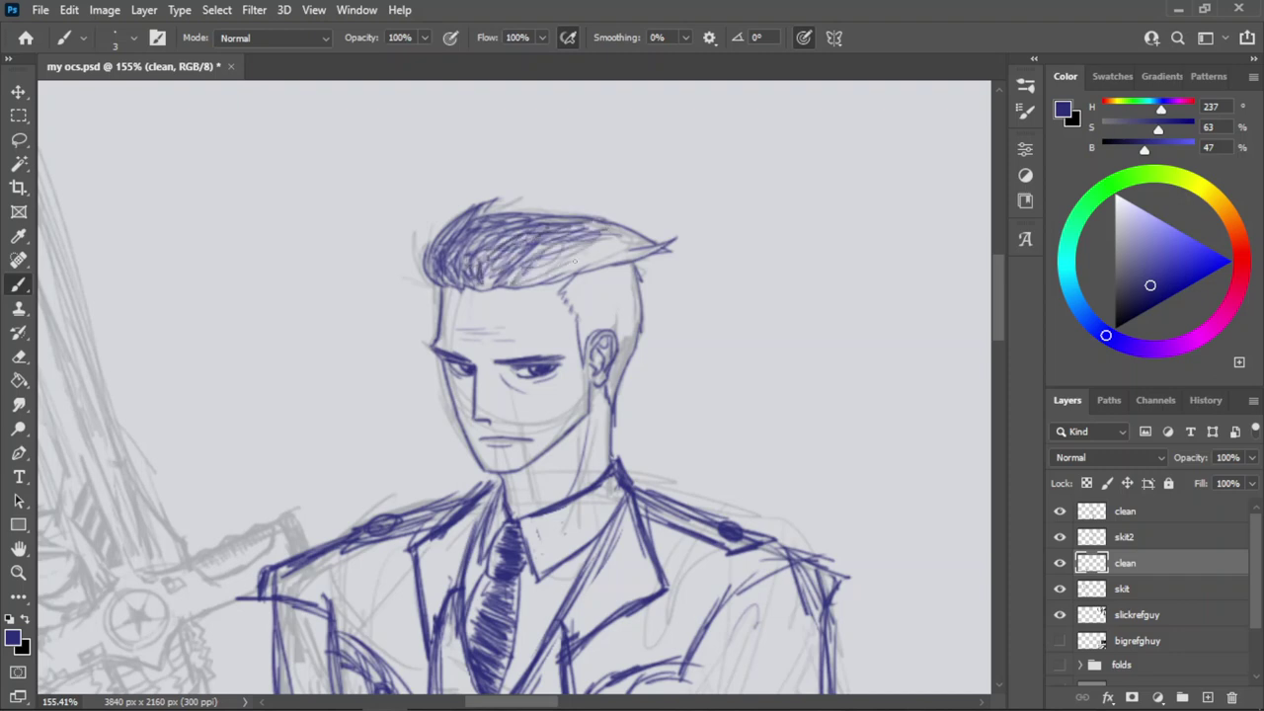
Fill the rest of the swept-back hair to its pointed tip and hatch the short side hair around the ear.
left_click_drag(585, 259, 517, 281)
left_click_drag(623, 255, 530, 275)
mouse_move(619, 239)
left_mouse_down()
mouse_move(542, 269)
mouse_move(555, 259)
left_mouse_up()
mouse_move(654, 229)
left_mouse_down()
mouse_move(582, 231)
mouse_move(555, 247)
left_mouse_up()
left_click_drag(585, 230, 522, 261)
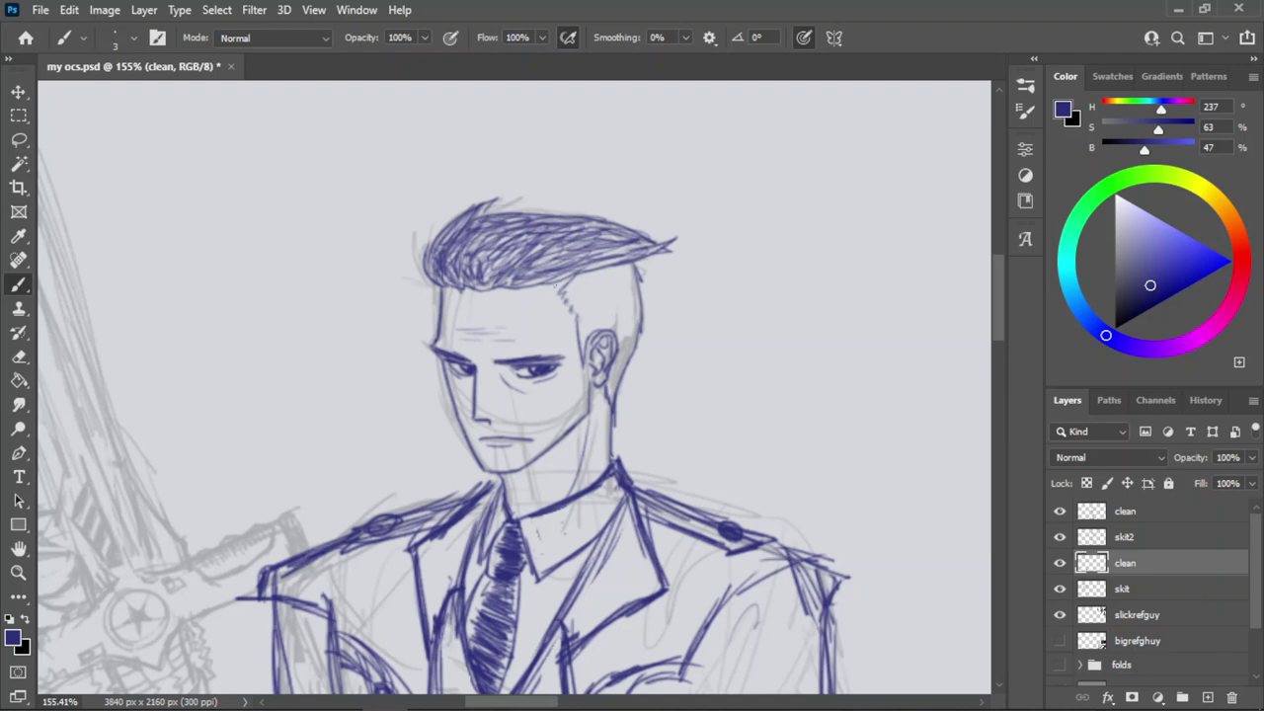
mouse_move(615, 263)
left_mouse_down()
mouse_move(570, 287)
mouse_move(589, 332)
left_mouse_up()
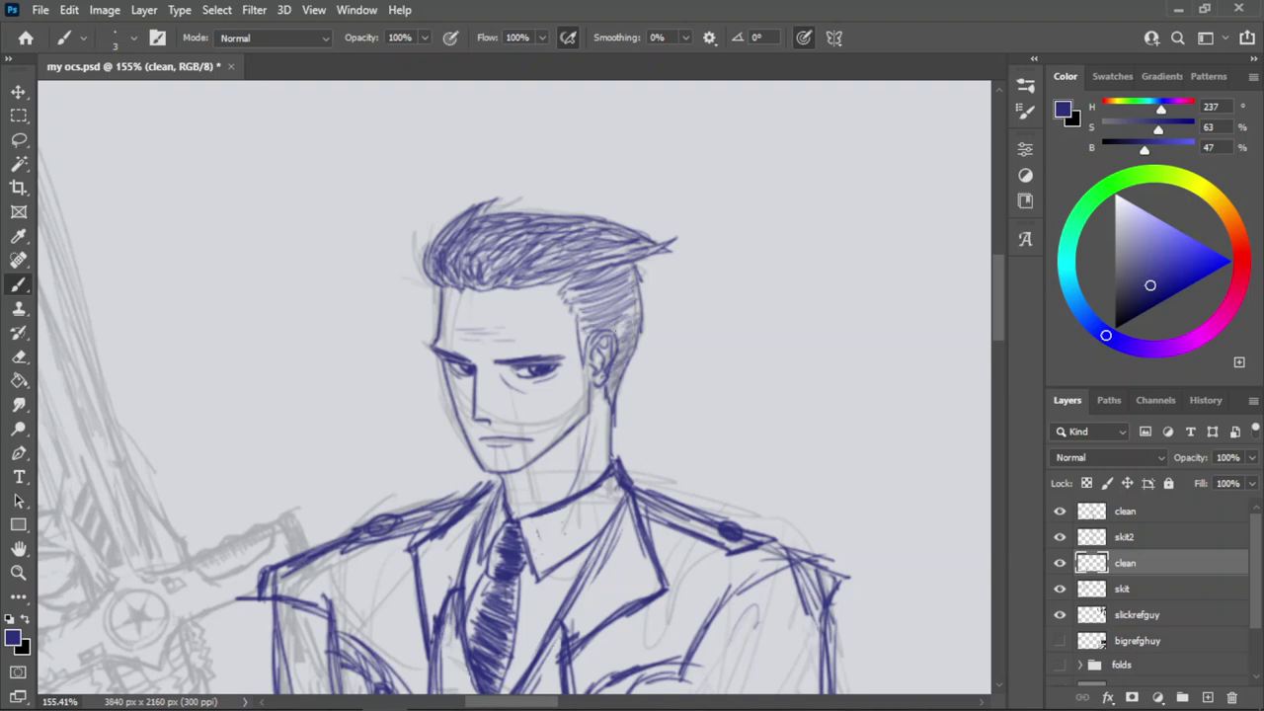
Fit the whole canvas in view to review both characters together with the reference images.
key("z")
left_click_drag(578, 287, 450, 301)
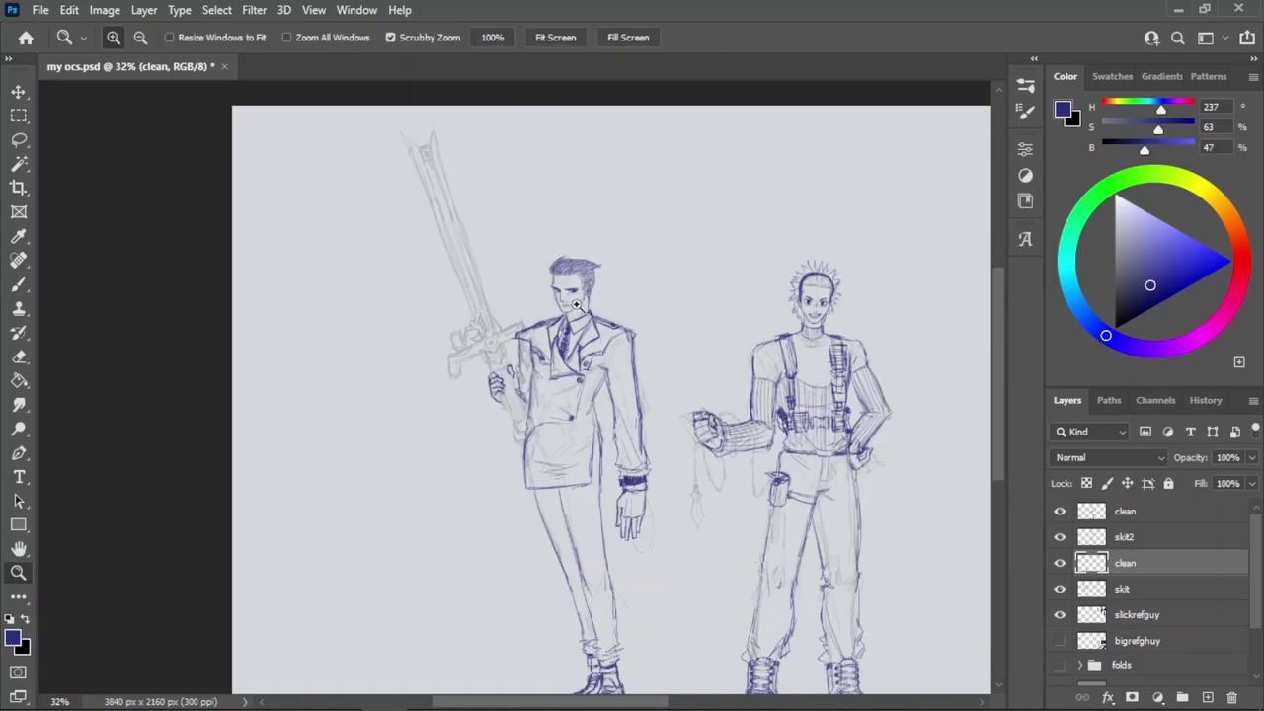
double_click(618, 308)
left_click_drag(489, 237, 381, 316)
left_click(559, 37)
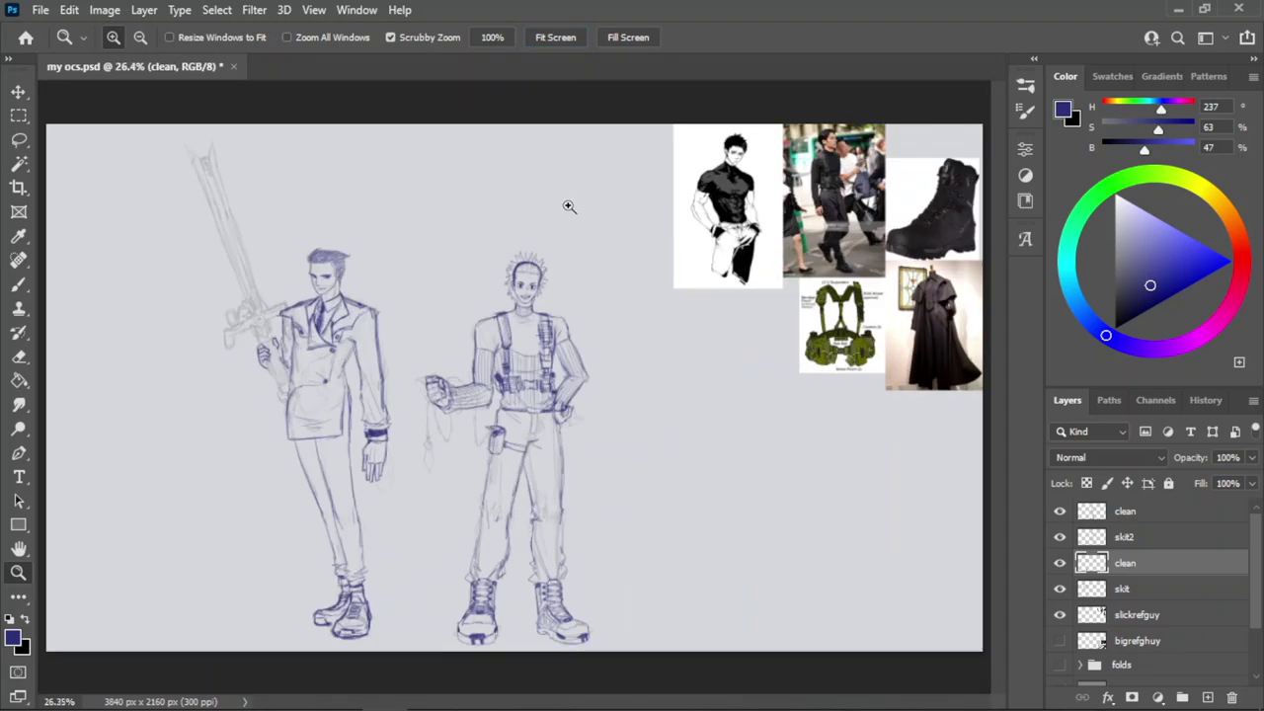
Examine the trouser legs and laced boots of both characters up close, along with their full figures.
left_click_drag(546, 476, 593, 301)
left_click_drag(657, 484, 629, 546)
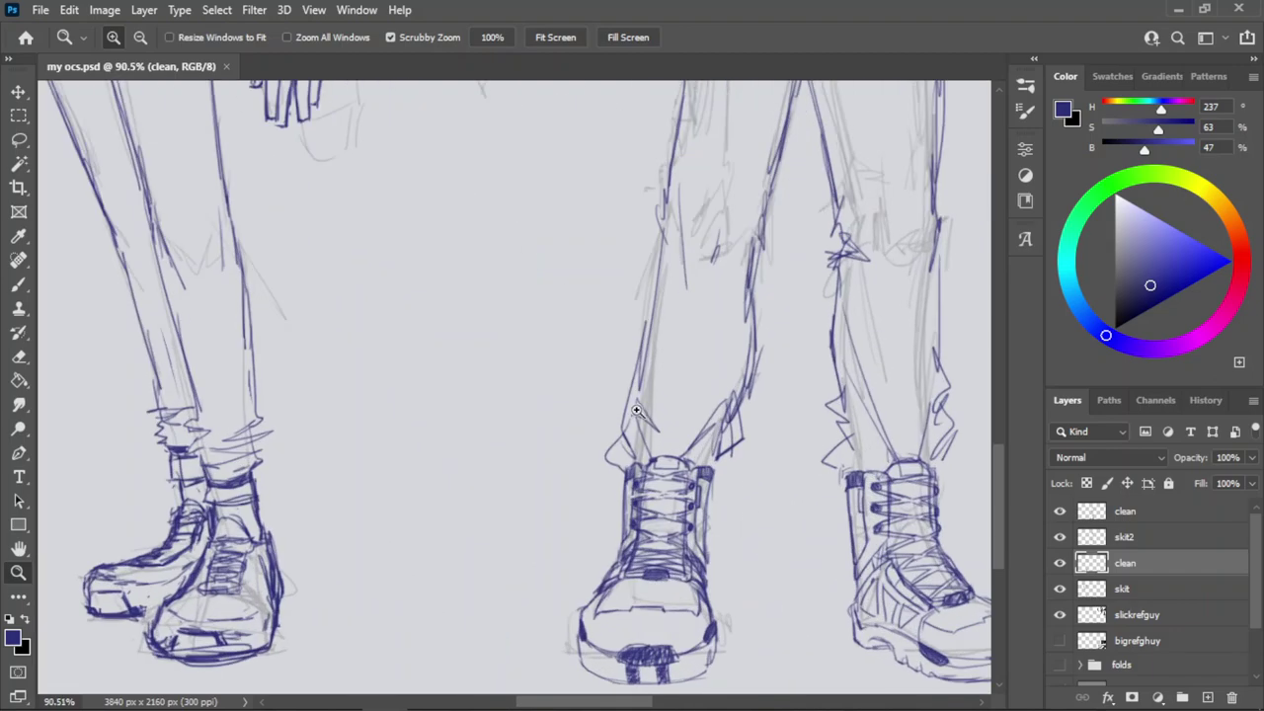
left_click_drag(636, 410, 610, 443)
left_click_drag(643, 564, 621, 497)
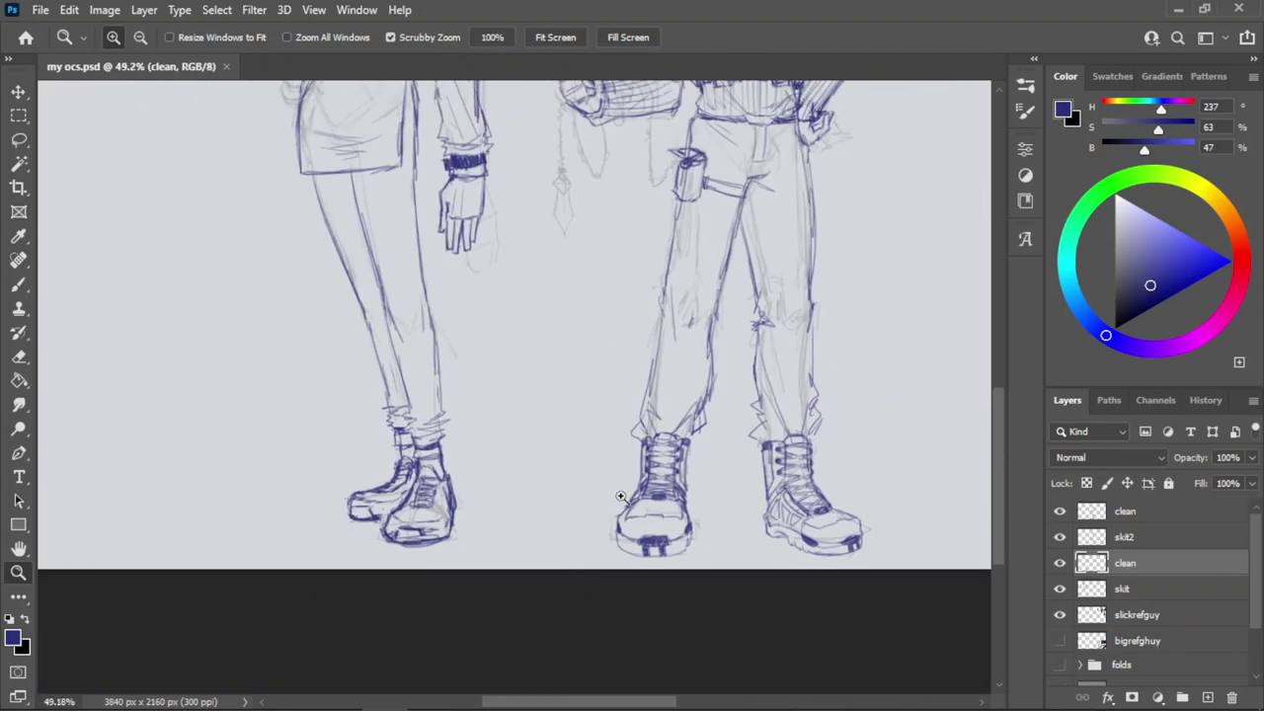
left_click_drag(620, 238, 671, 330)
left_click_drag(689, 469, 553, 583)
left_click_drag(632, 138, 647, 314)
left_click_drag(634, 127, 644, 431)
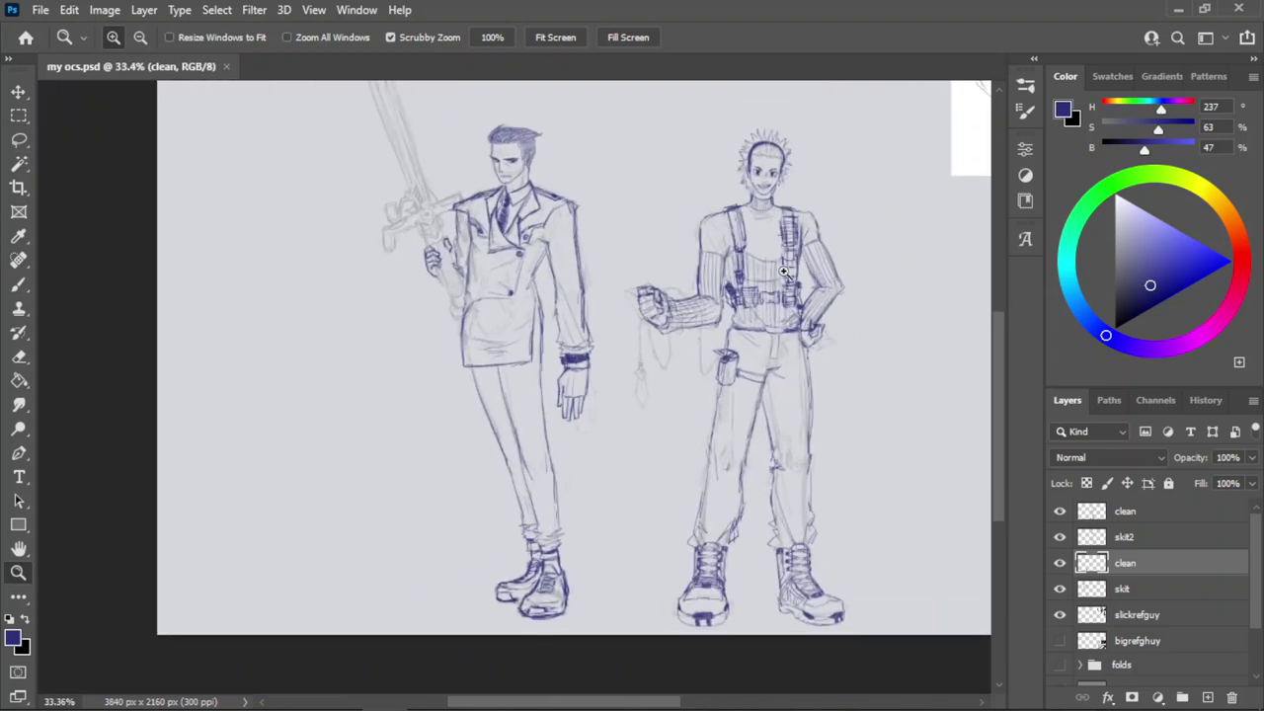
Show the canvas full screen without the interface and frame both characters from head to boots for a final check.
left_click_drag(679, 294, 647, 301)
key("f")
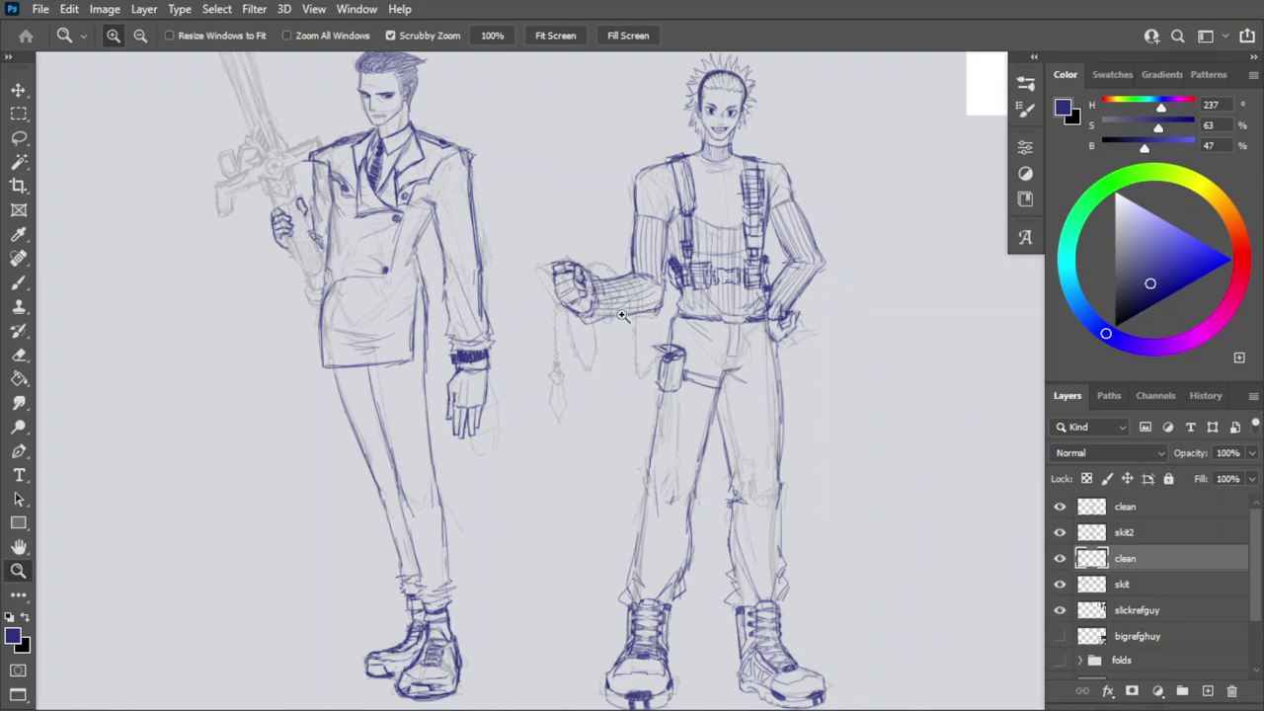
key("f")
mouse_move(637, 343)
left_mouse_down()
mouse_move(599, 119)
mouse_move(640, 357)
left_mouse_up()
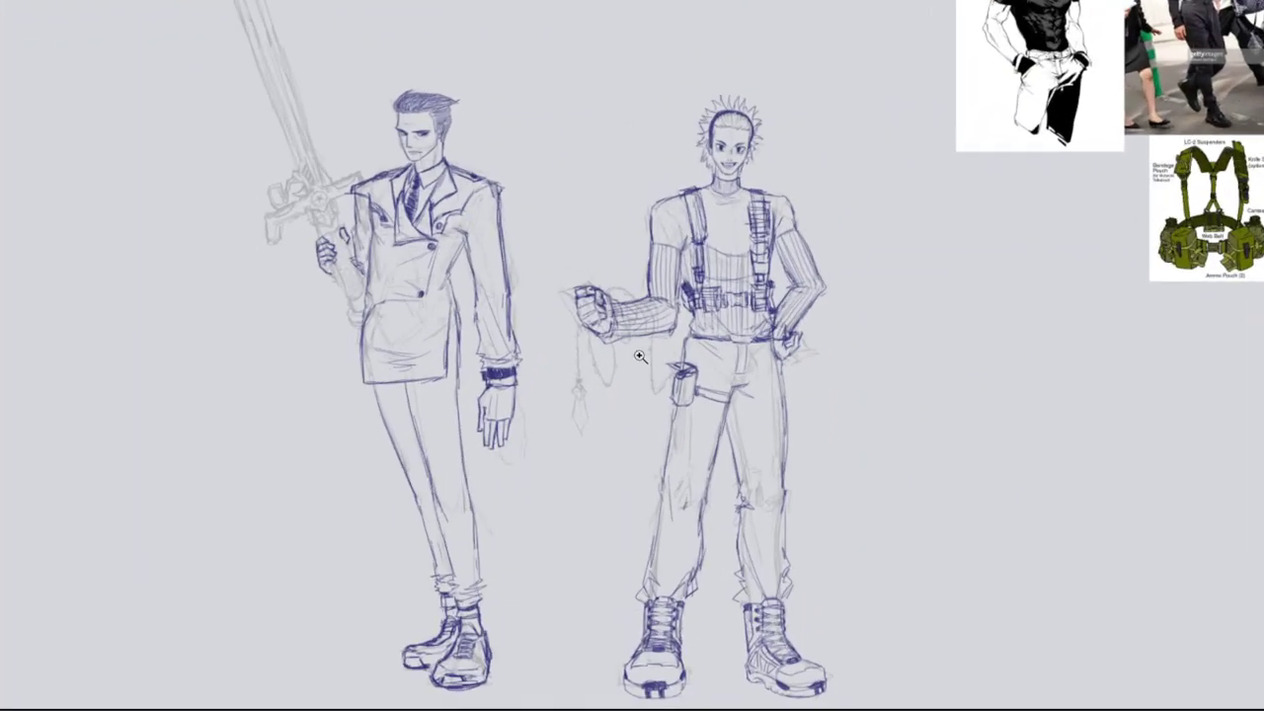
left_click_drag(615, 559, 639, 541)
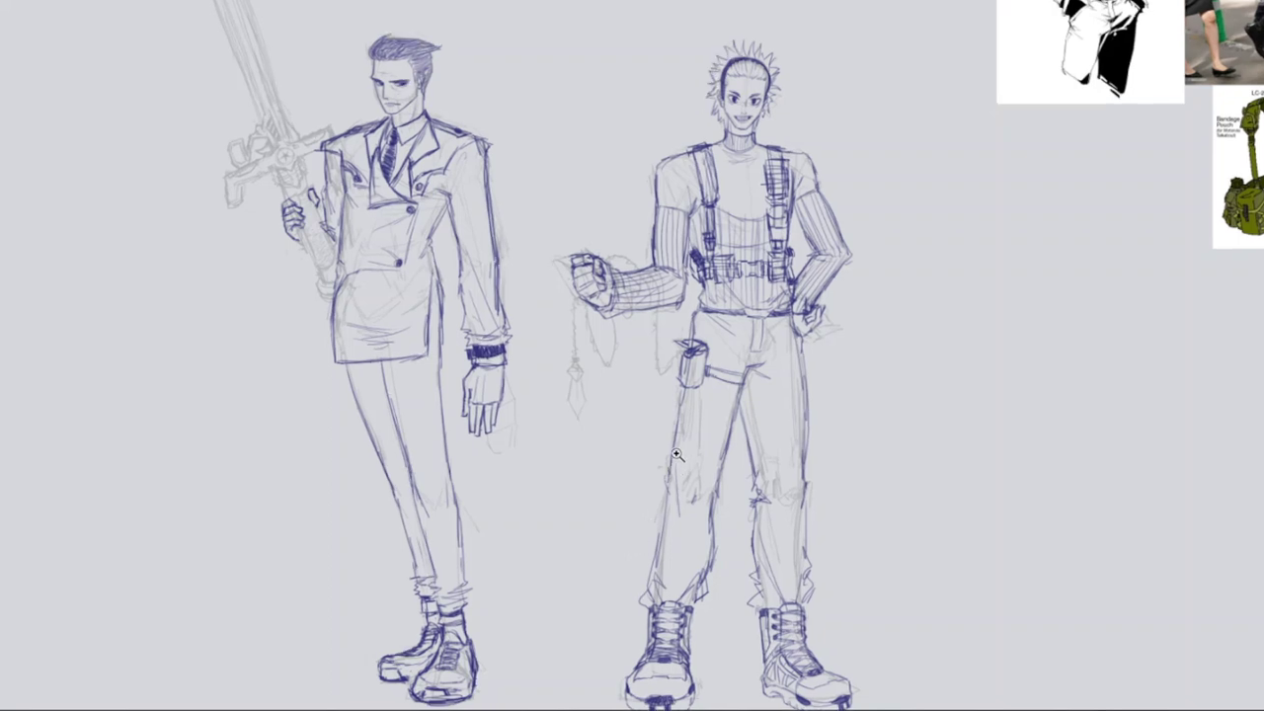
left_click_drag(676, 455, 644, 570)
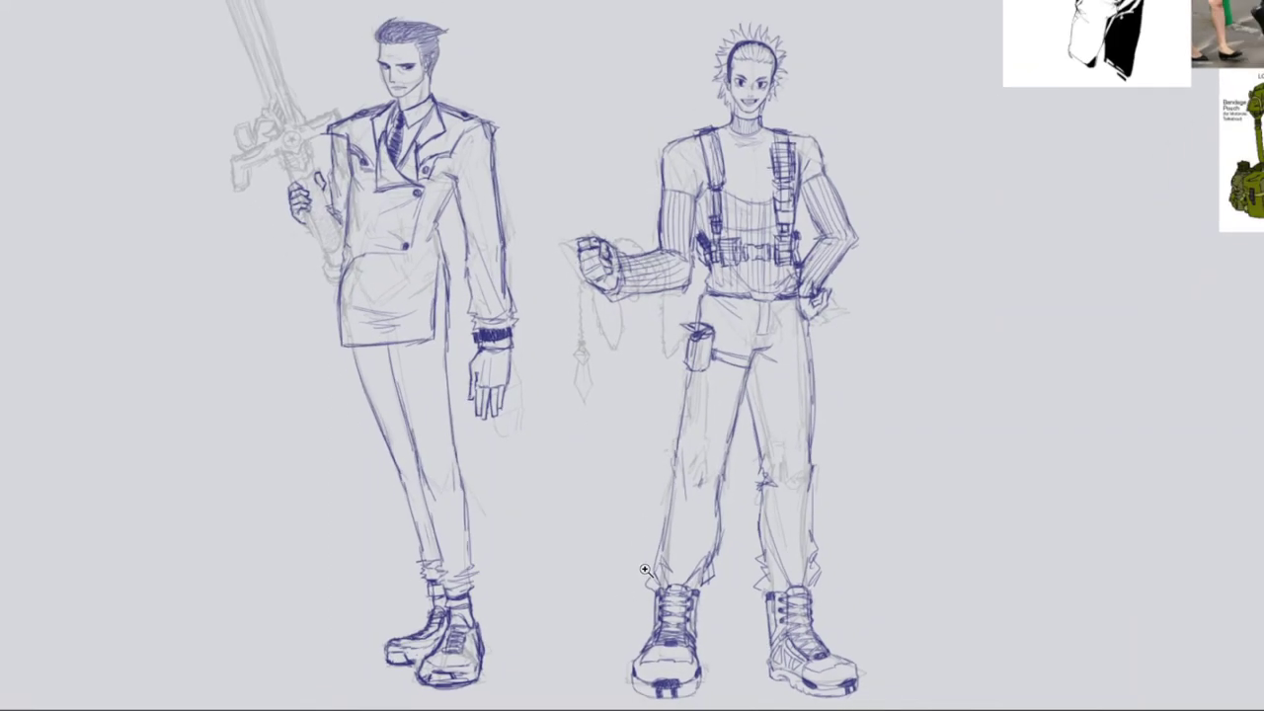
Switch to the OBS window.
key("alt+Tab")
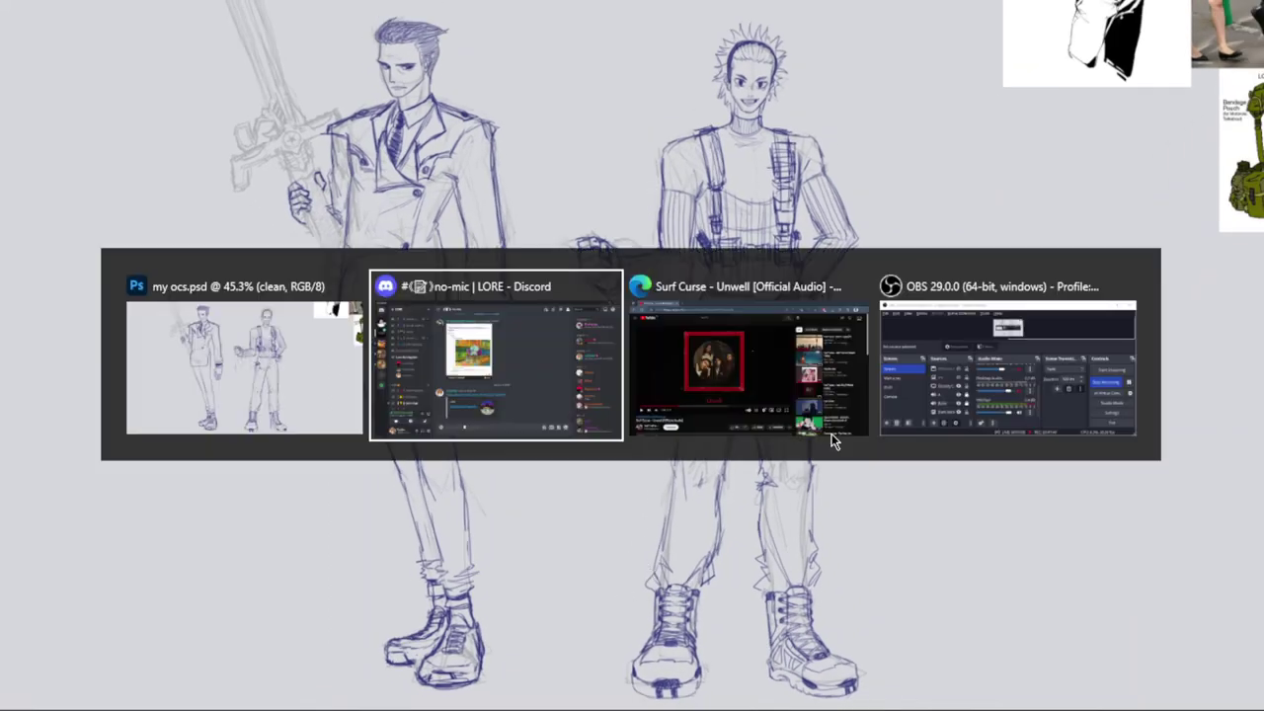
key("Tab")
key("Tab")
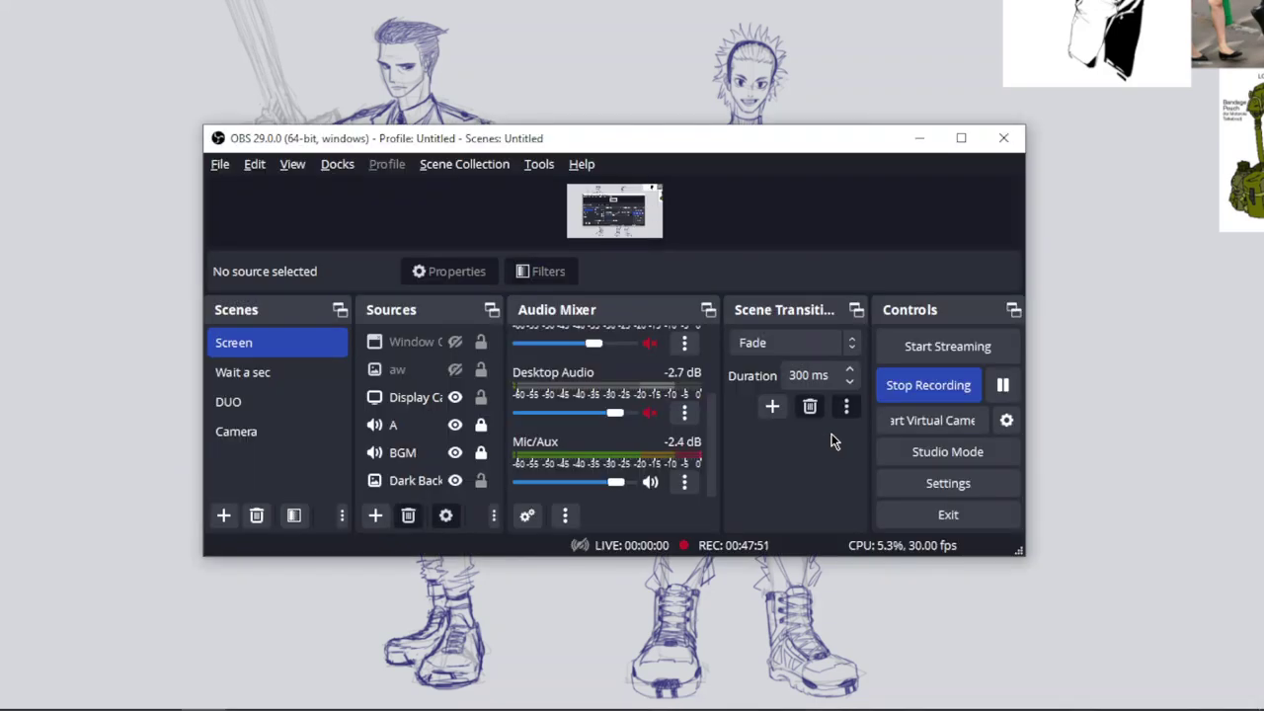